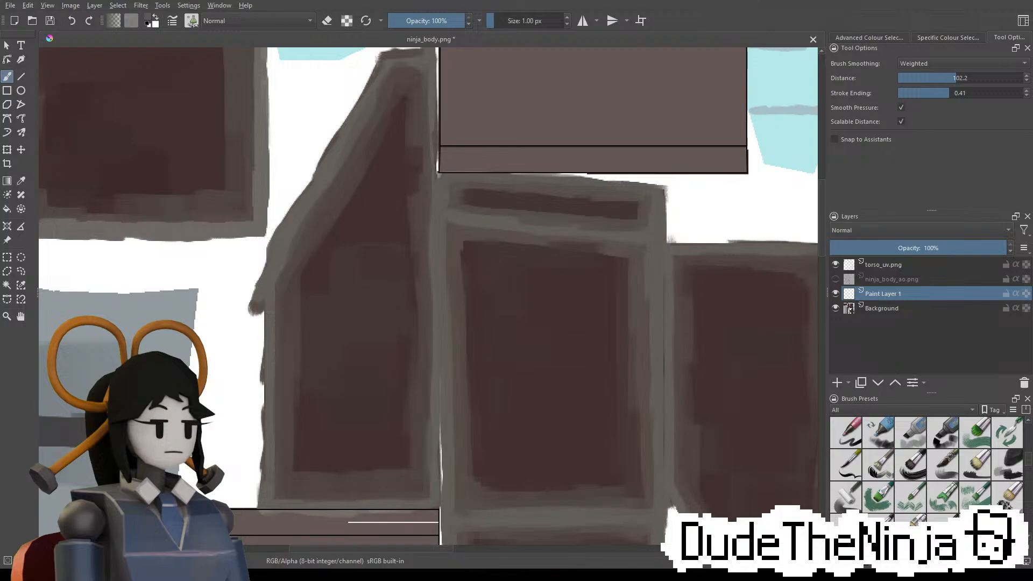
middle_drag(456, 126, 431, 316)
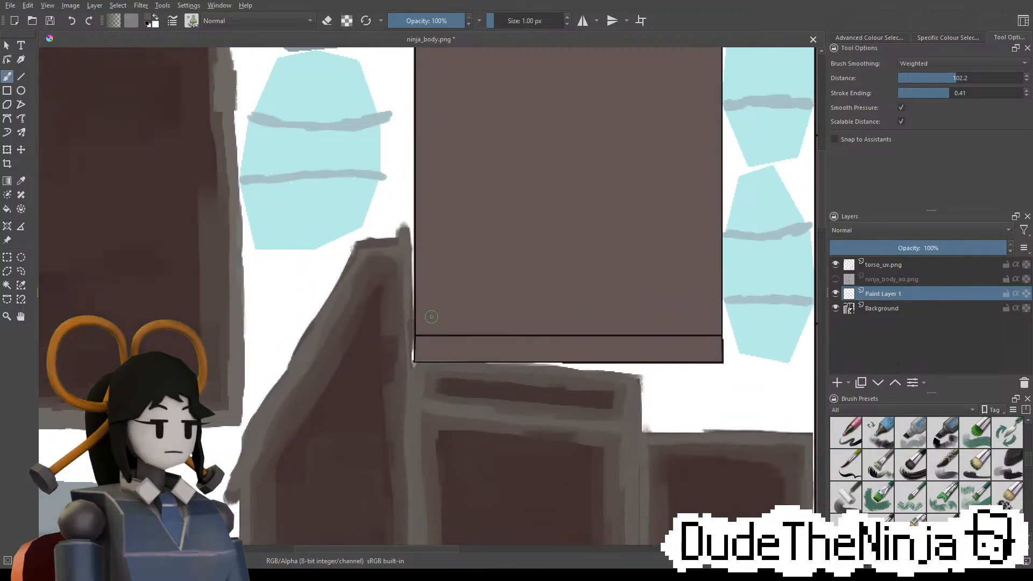
scroll(501, 245, down, 1)
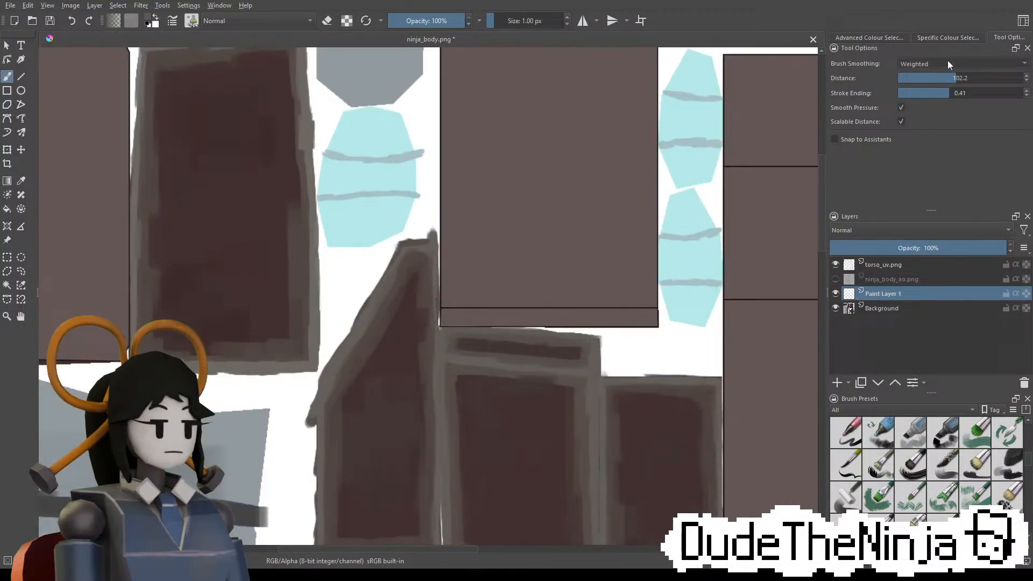
drag(462, 213, 477, 278)
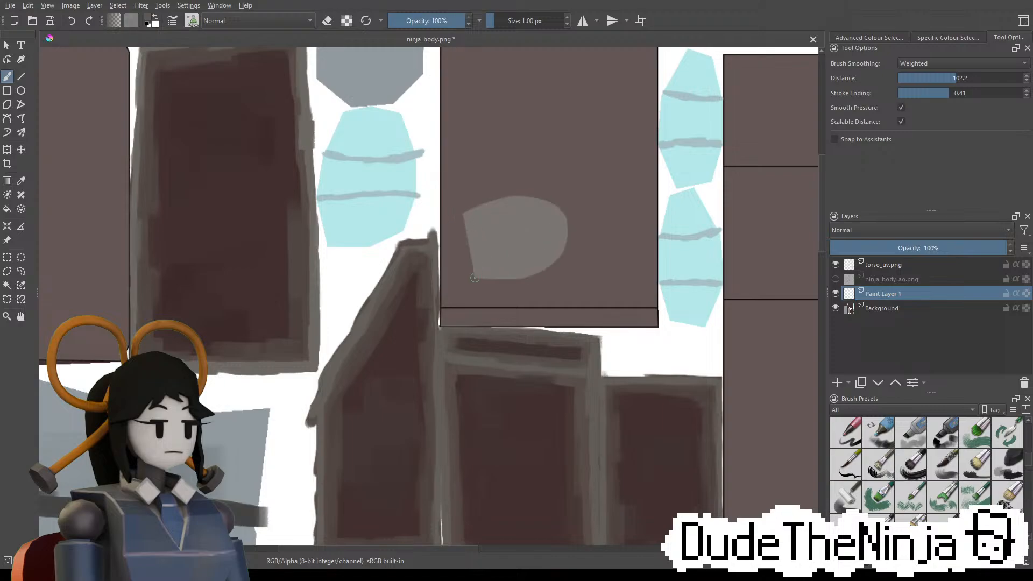
key(ctrl+z)
Switch to a flat painting brush preset, try it on the tall brown panel's left edge, and reduce its size to 14.90 px
scroll(921, 484, up, 3)
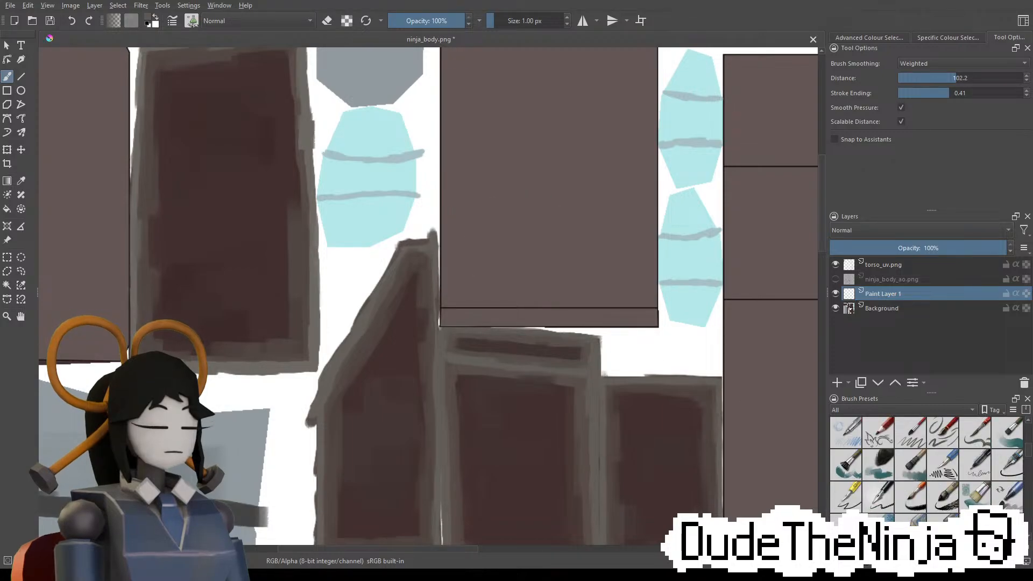
click(910, 465)
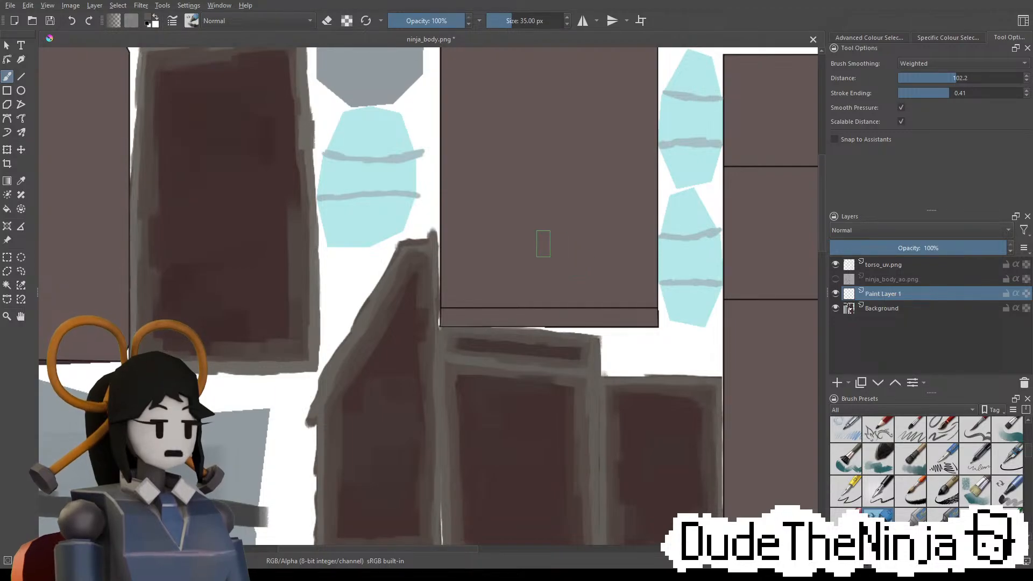
middle_drag(445, 242, 454, 374)
drag(445, 271, 449, 358)
key(ctrl+z)
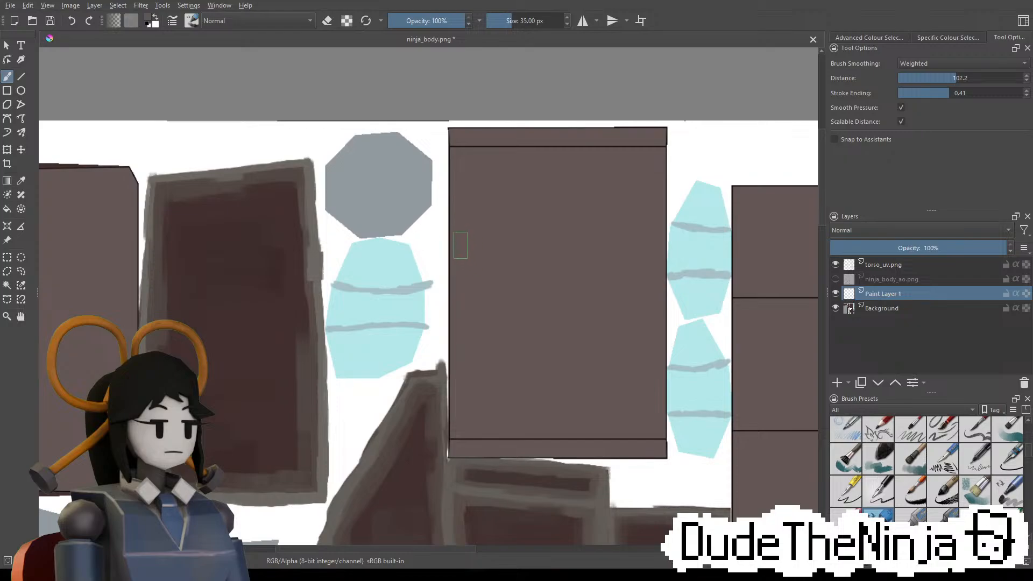
drag(460, 246, 452, 308)
key(ctrl+z)
mouse_move(463, 249)
shift+mouse_down()
mouse_move(448, 249)
mouse_move(462, 249)
mouse_move(452, 292)
shift+mouse_up()
key(ctrl+z)
Paint a grey border strip along the top edge of the tall brown panel on Paint Layer 1
drag(455, 135, 550, 128)
key(ctrl+z)
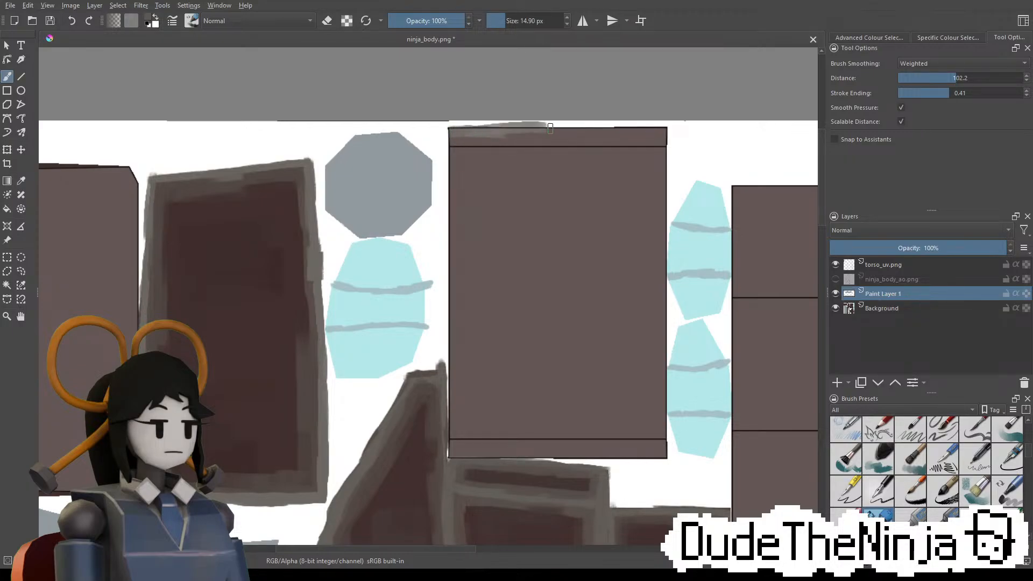
key(ctrl+z)
key(ctrl+z)
drag(488, 134, 667, 130)
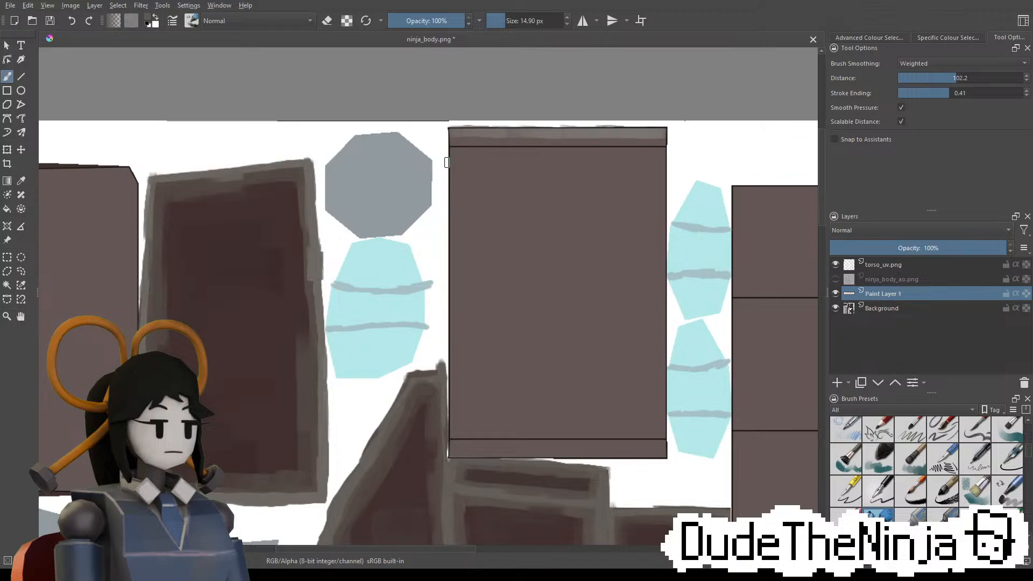
Set the brush size to 30.18 px and paint the grey border down the upper half of the panel's left edge
mouse_move(452, 150)
shift+mouse_down()
mouse_move(460, 150)
mouse_move(455, 221)
shift+mouse_up()
key(ctrl+z)
drag(455, 133, 457, 251)
drag(449, 175, 454, 273)
drag(452, 228, 452, 312)
Continue the grey border down the lower half of the tall panel's left edge to its bottom corner
middle_drag(457, 283, 451, 217)
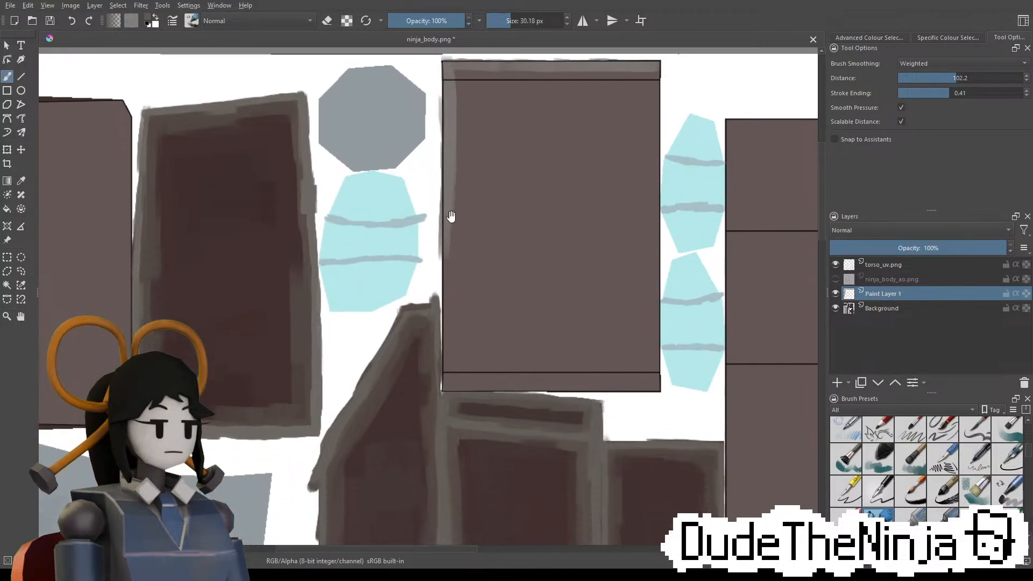
drag(446, 196, 453, 321)
key(ctrl+z)
drag(444, 196, 449, 301)
drag(453, 225, 446, 374)
drag(438, 289, 446, 332)
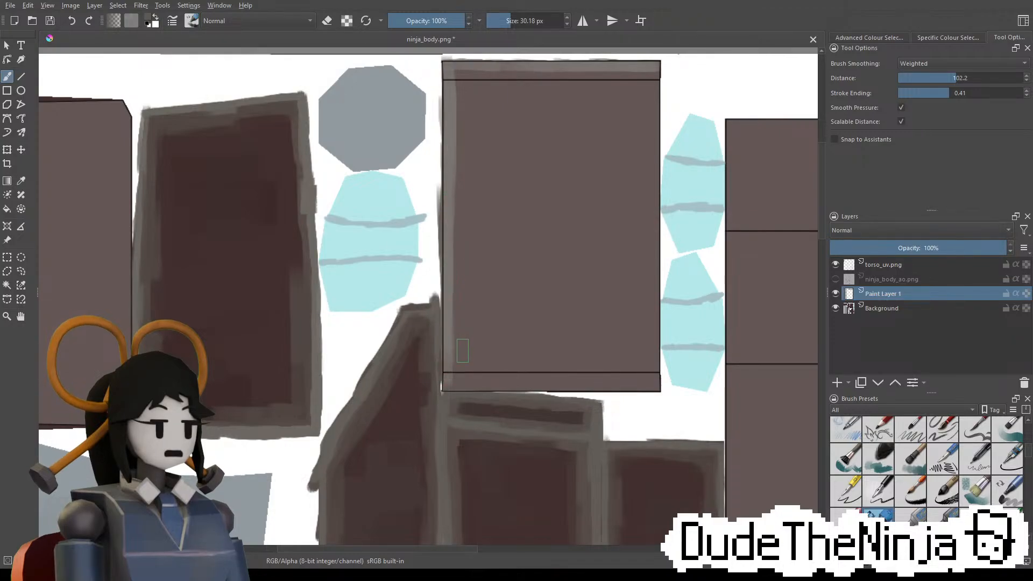
key(ctrl+z)
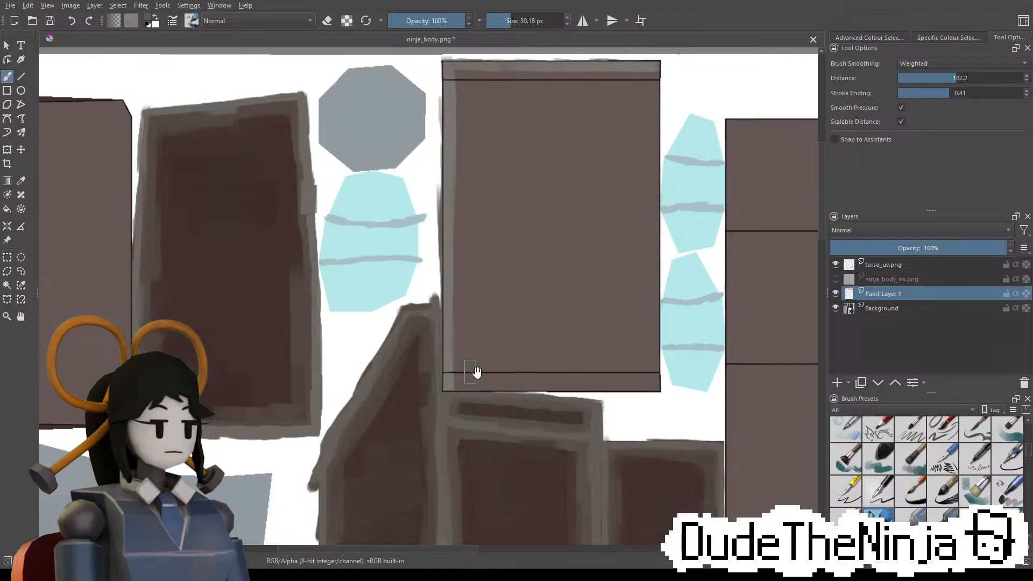
Paint the grey border down the full right edge of the tall brown panel
middle_drag(473, 369, 468, 396)
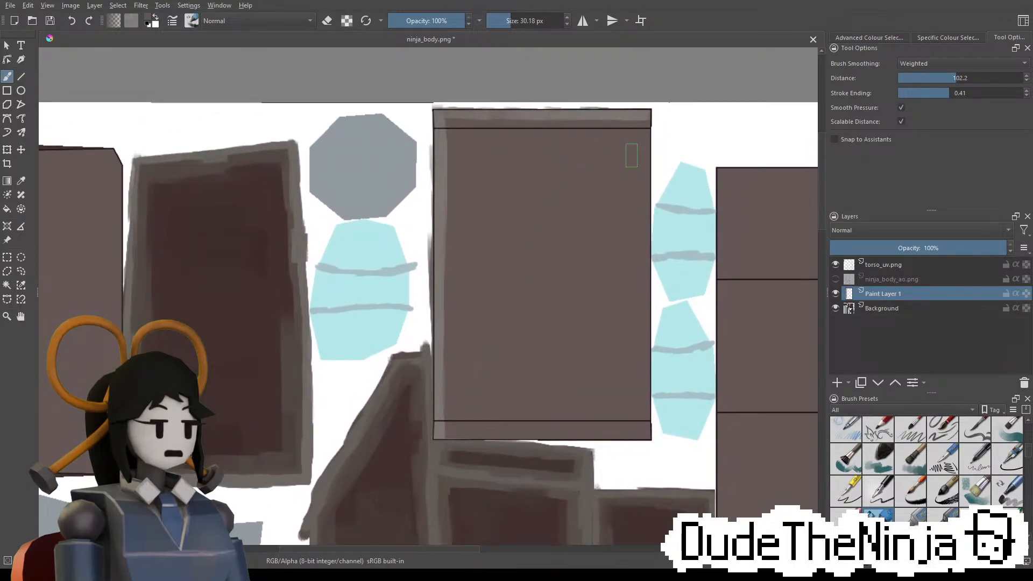
drag(642, 104, 646, 235)
scroll(646, 235, down, 2)
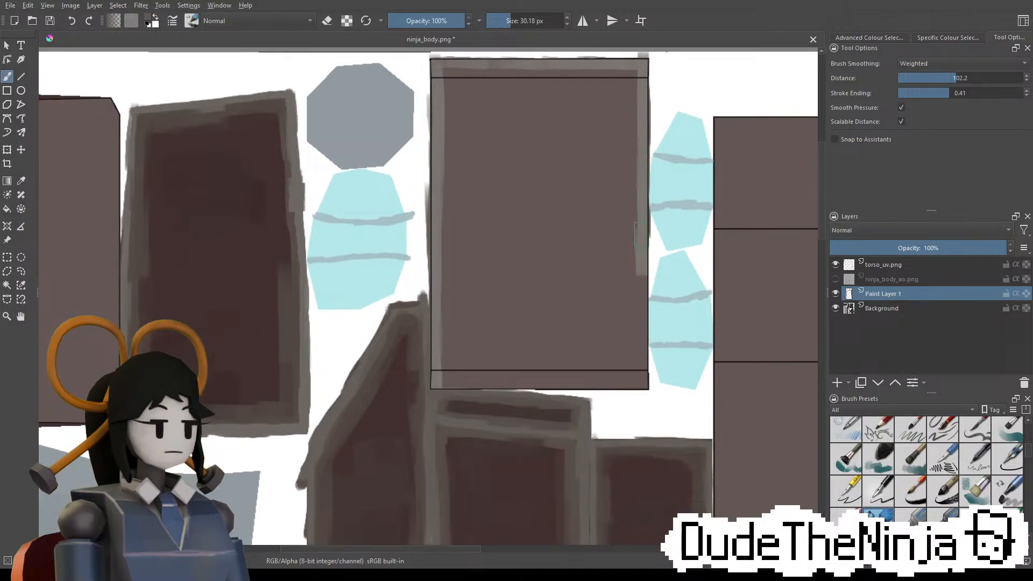
drag(641, 252, 643, 199)
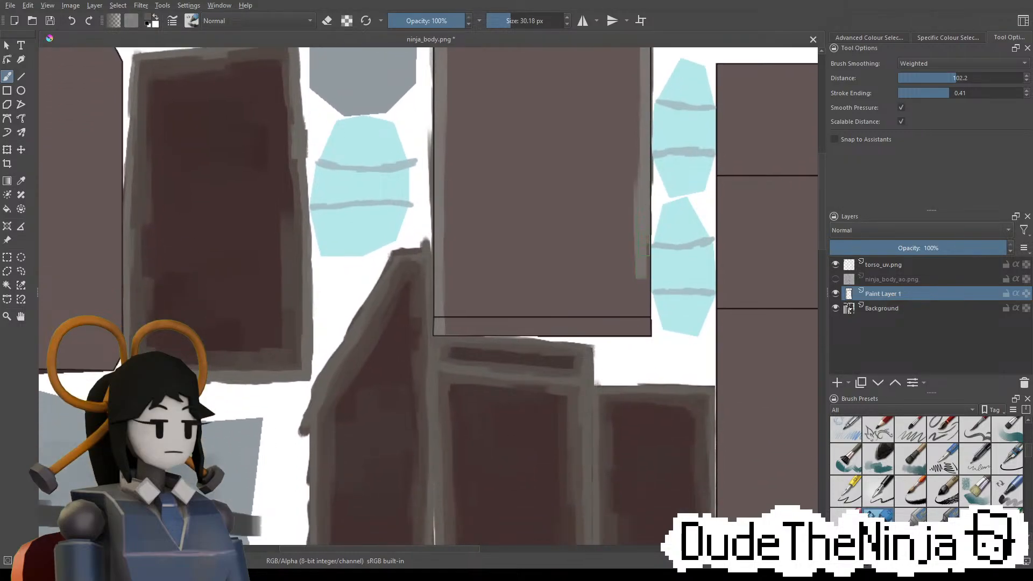
drag(648, 248, 646, 338)
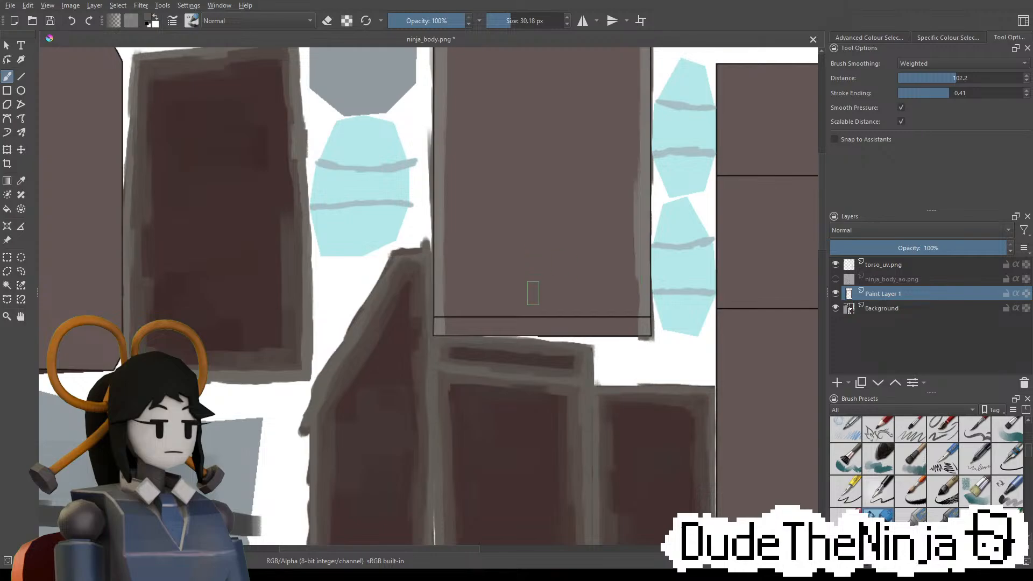
Set the brush size to 19.01 px, fill the panel's bottom strip with grey, and touch up the left border
shift+drag(449, 332, 515, 320)
key(ctrl+z)
key(ctrl+z)
mouse_move(448, 334)
mouse_down()
mouse_move(564, 320)
mouse_move(637, 335)
mouse_up()
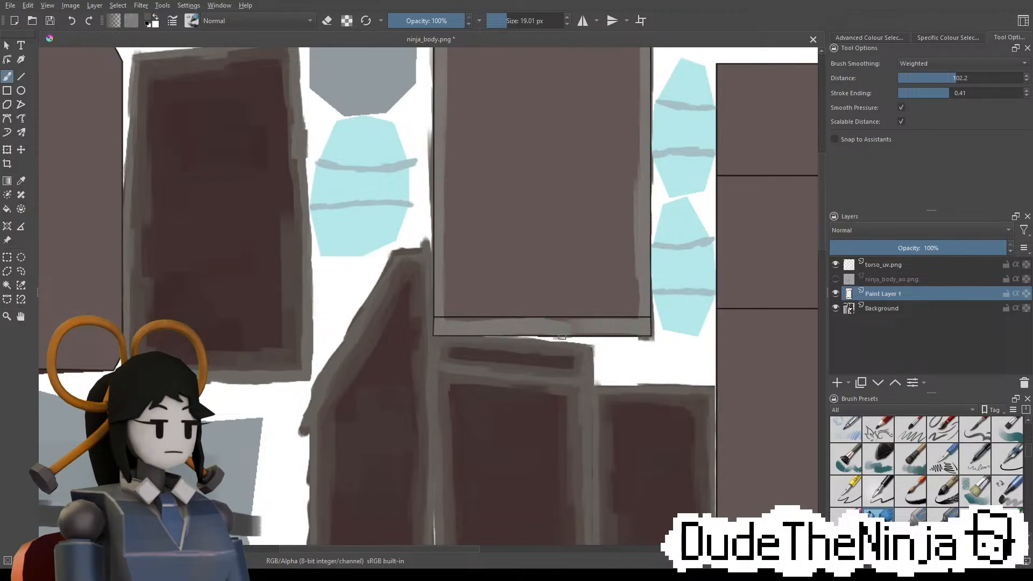
drag(595, 287, 562, 346)
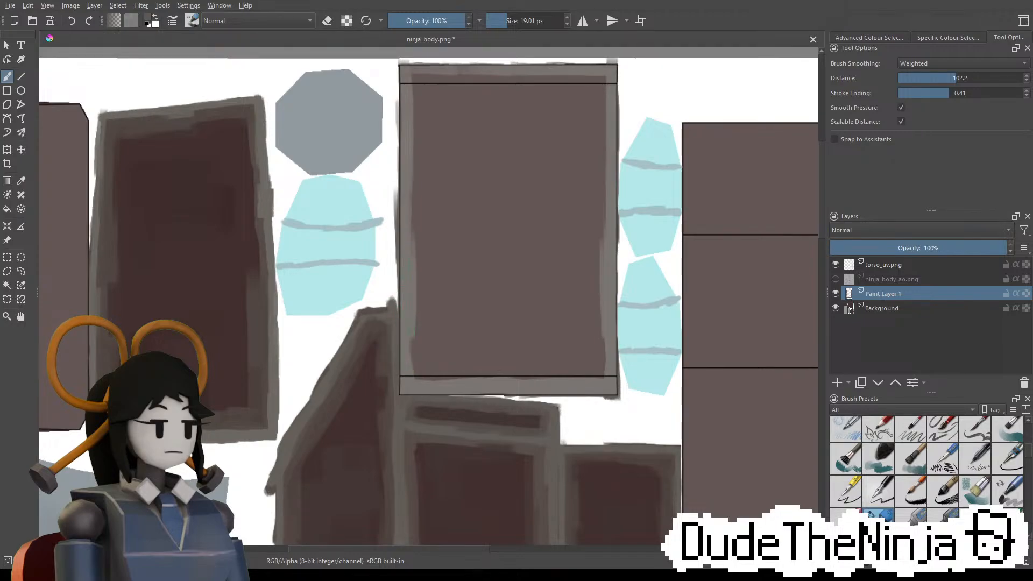
drag(413, 189, 415, 232)
Sample the grey from a finished panel border and paint a band just above the tall panel's bottom strip
middle_drag(514, 327, 562, 151)
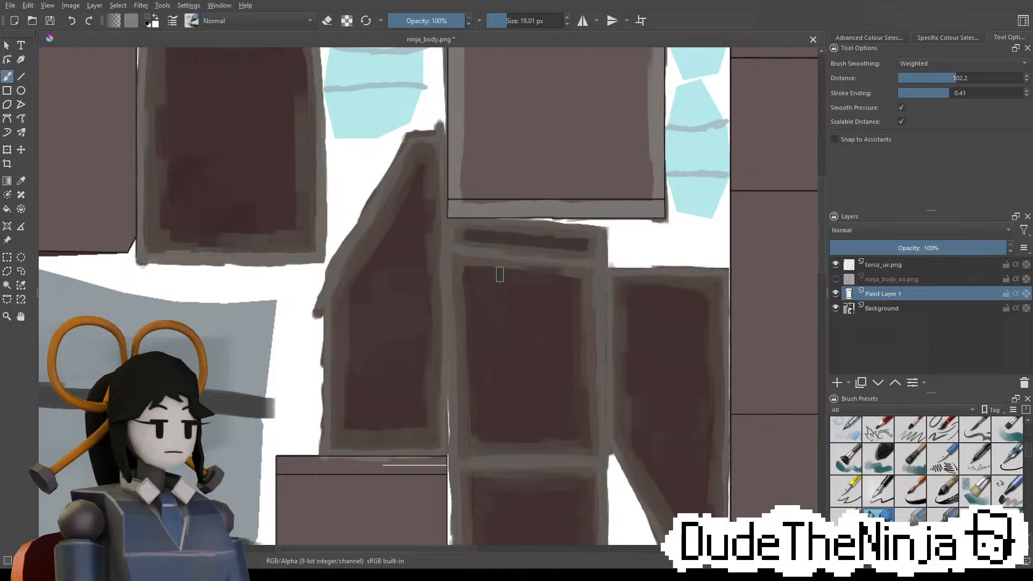
ctrl+click(459, 260)
drag(467, 188, 539, 197)
key(ctrl+z)
drag(468, 194, 562, 196)
key(ctrl+z)
drag(474, 197, 655, 194)
key(ctrl+z)
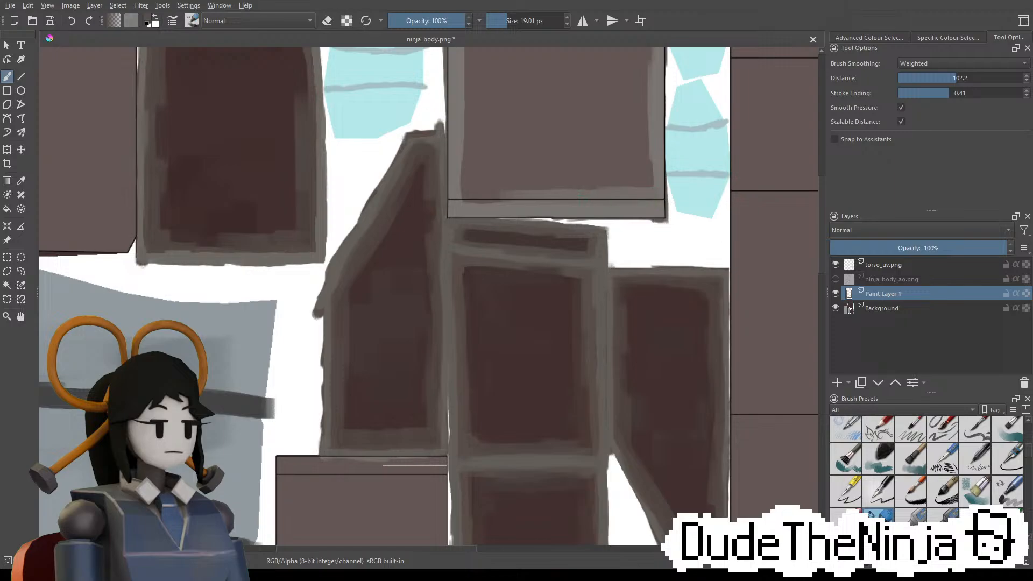
Set the brush size to 31.87 px and widen the grey border along the inside of the tall panel's right edge
middle_drag(582, 74, 556, 222)
mouse_move(612, 304)
shift+mouse_down()
mouse_move(622, 312)
mouse_move(615, 143)
shift+mouse_up()
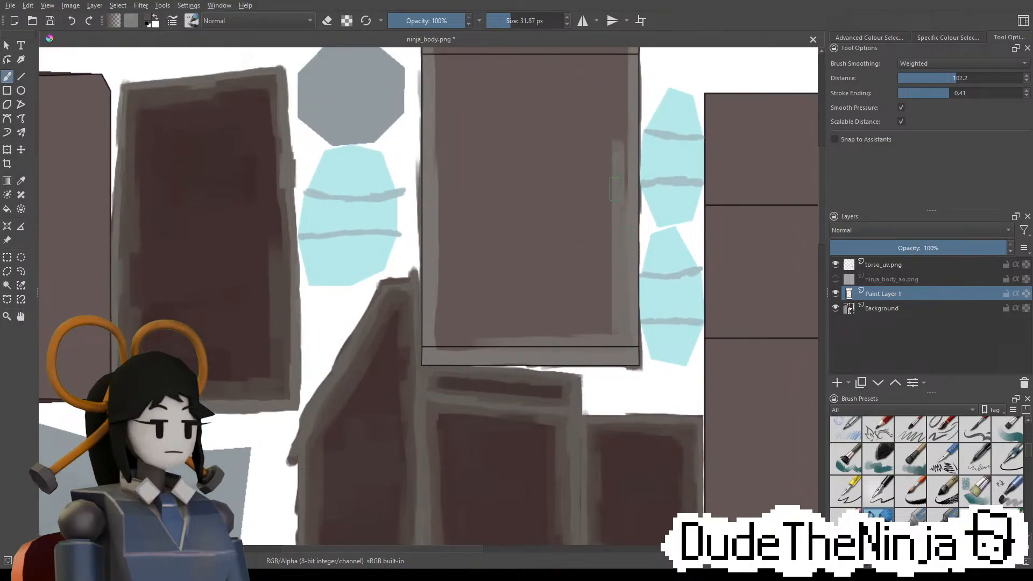
scroll(615, 188, up, 2)
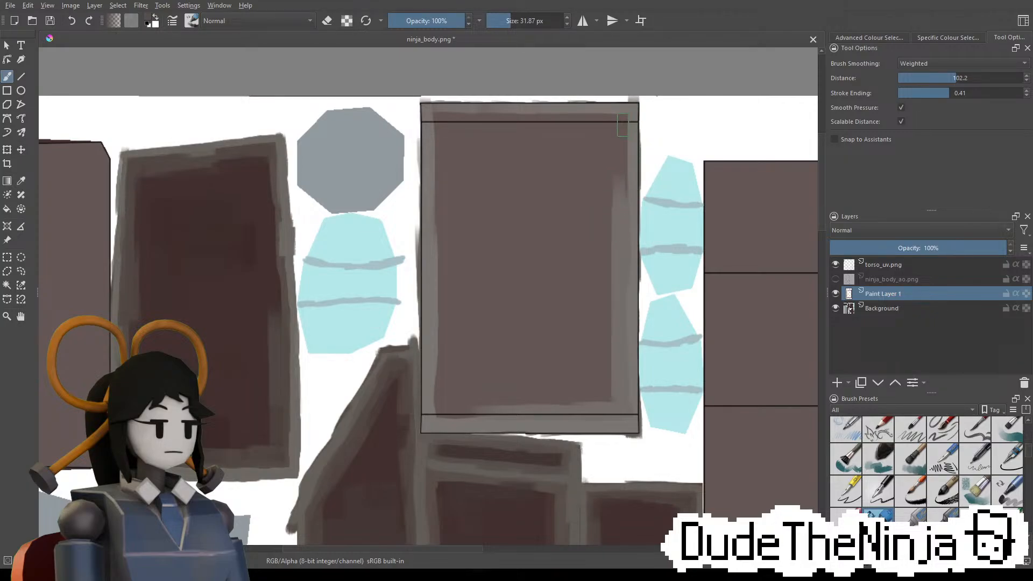
drag(623, 125, 622, 164)
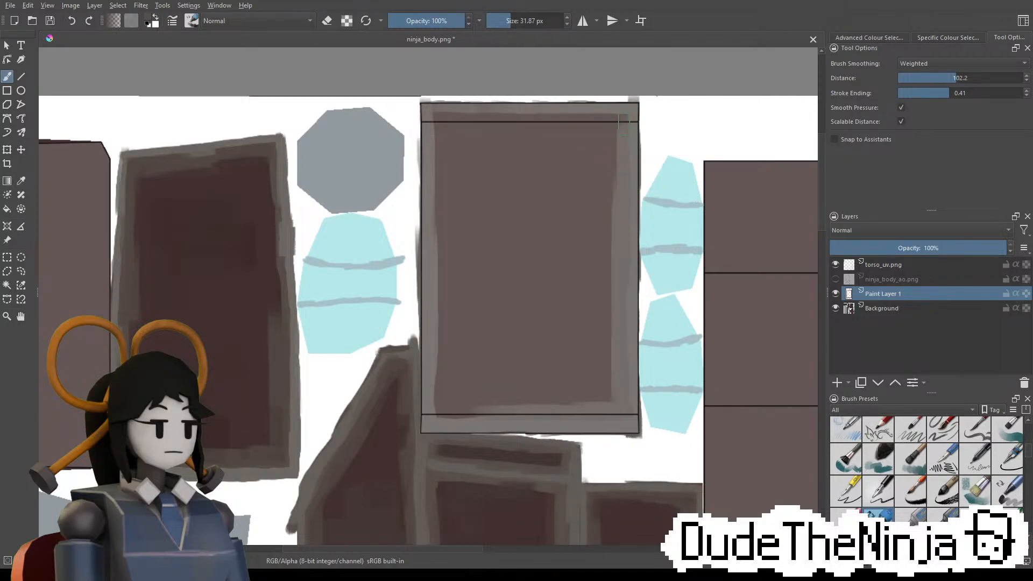
Widen the grey border along the inside of the tall panel's top and left edges using a smaller brush, touching up the bottom-left corner
mouse_move(613, 128)
mouse_down()
mouse_move(448, 123)
mouse_move(442, 183)
mouse_up()
key(ctrl+z)
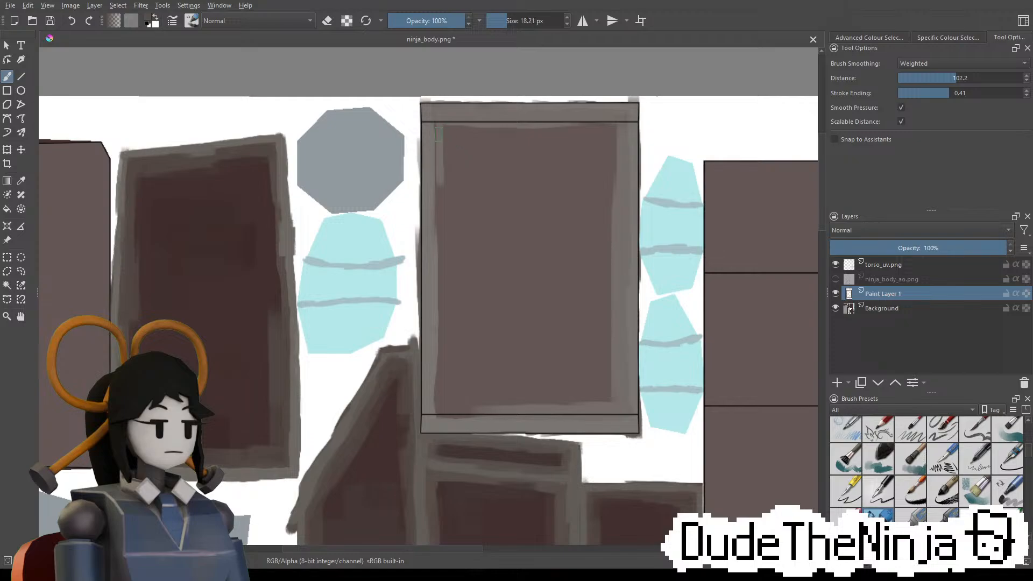
drag(442, 128, 438, 247)
middle_drag(438, 247, 449, 156)
drag(448, 156, 446, 314)
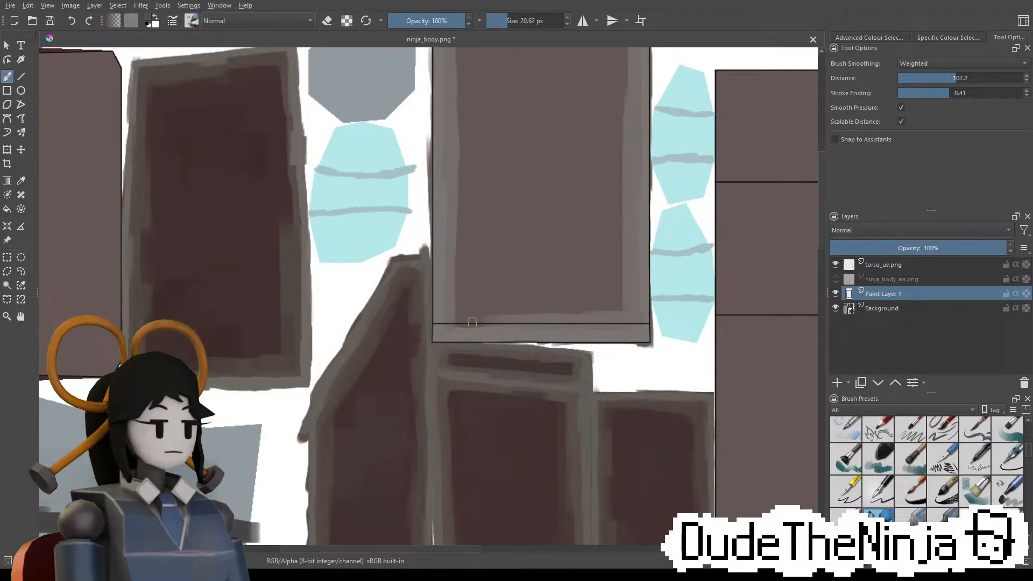
mouse_move(473, 321)
mouse_down()
mouse_move(458, 322)
mouse_move(498, 323)
mouse_up()
Look over the remaining unpainted brown panels of the texture sheet, ending at the trapezoid above the large rectangles
middle_drag(620, 305, 183, 180)
scroll(450, 270, down, 2)
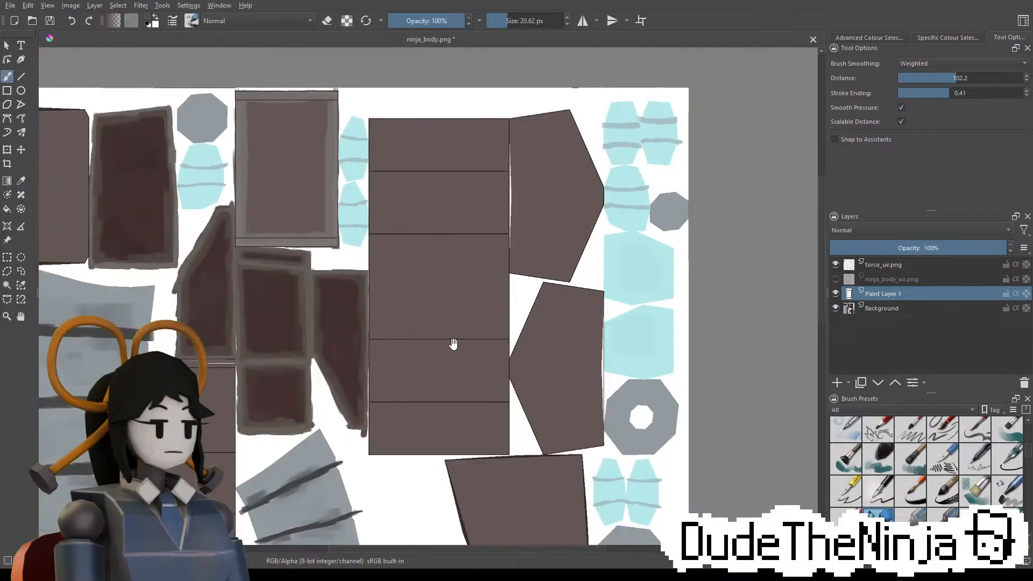
middle_drag(454, 344, 567, 179)
middle_drag(304, 199, 407, 106)
middle_drag(459, 341, 486, 471)
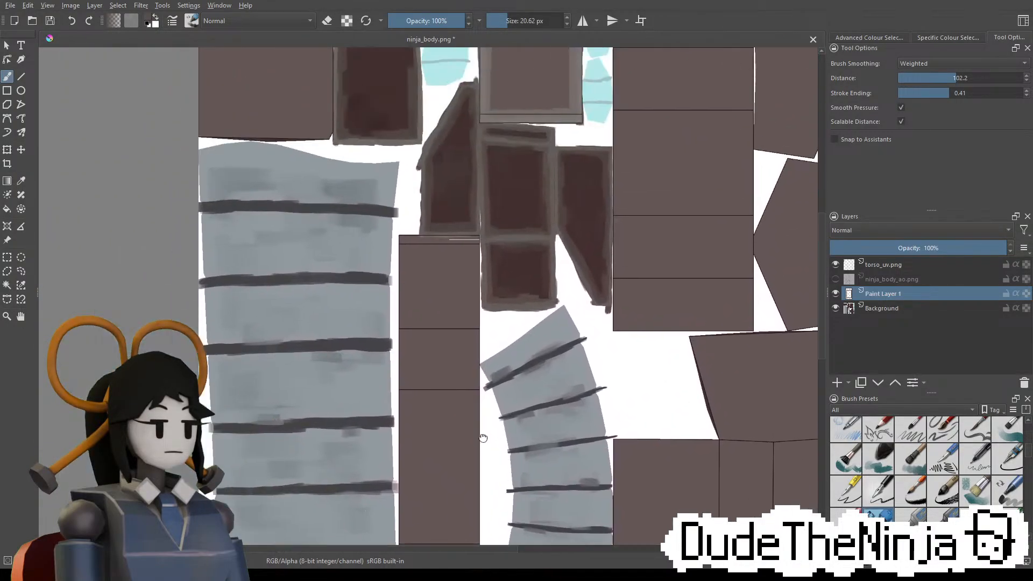
middle_drag(337, 288, 351, 466)
middle_drag(381, 328, 317, 79)
middle_drag(438, 298, 410, 137)
middle_drag(553, 303, 446, 292)
scroll(553, 282, up, 2)
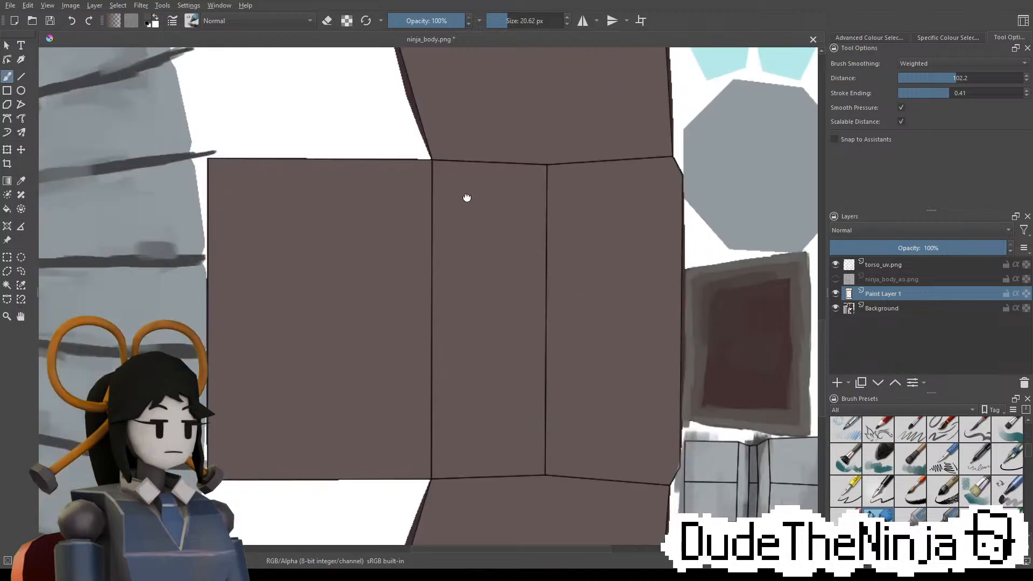
middle_drag(466, 199, 544, 345)
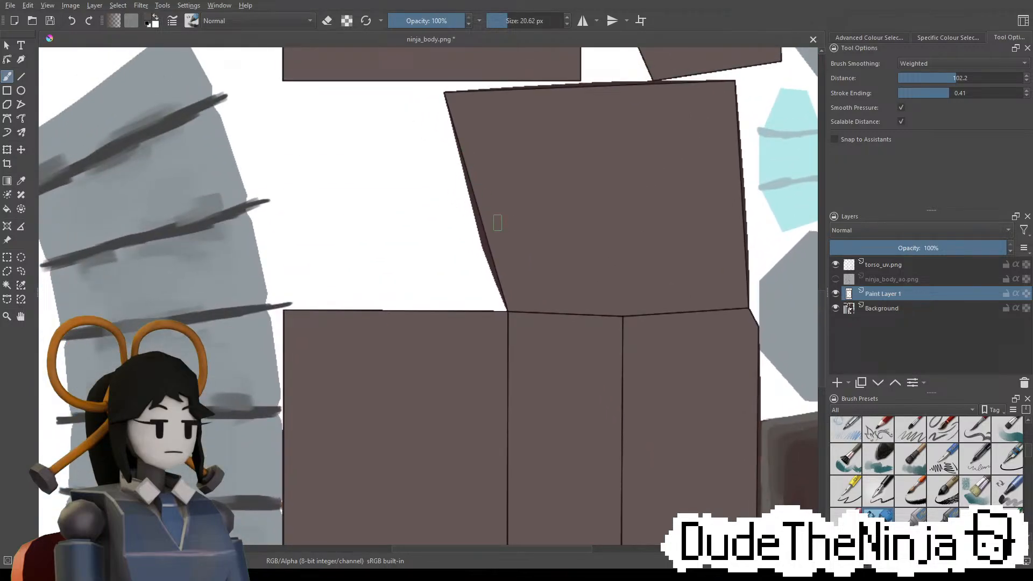
Try to paint a grey border down the slanted left edge of the trapezoid panel
drag(507, 302, 469, 216)
key(ctrl+z)
drag(506, 302, 471, 201)
key(ctrl+z)
drag(445, 99, 482, 206)
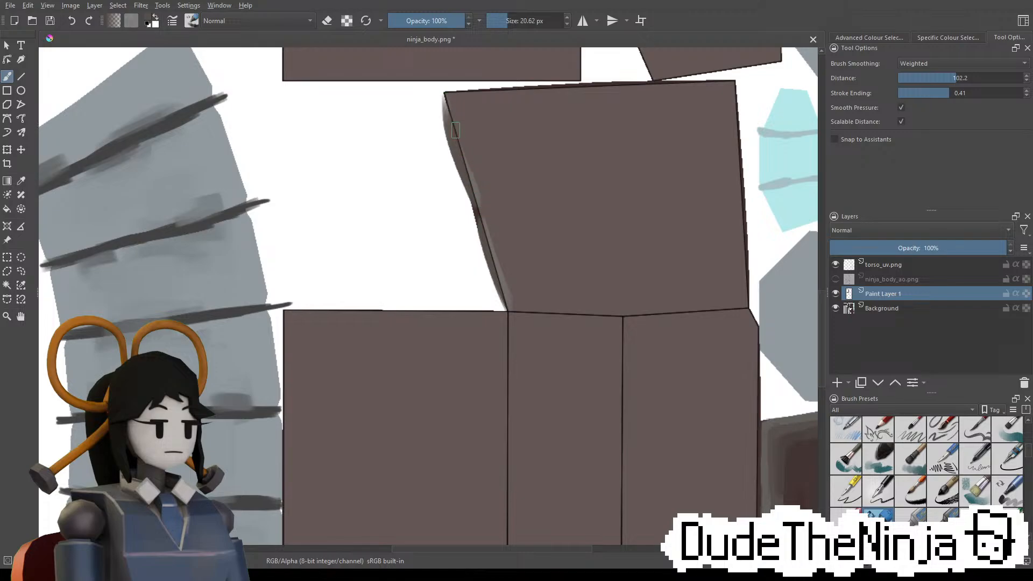
drag(448, 113, 492, 237)
key(ctrl+z)
drag(446, 99, 473, 213)
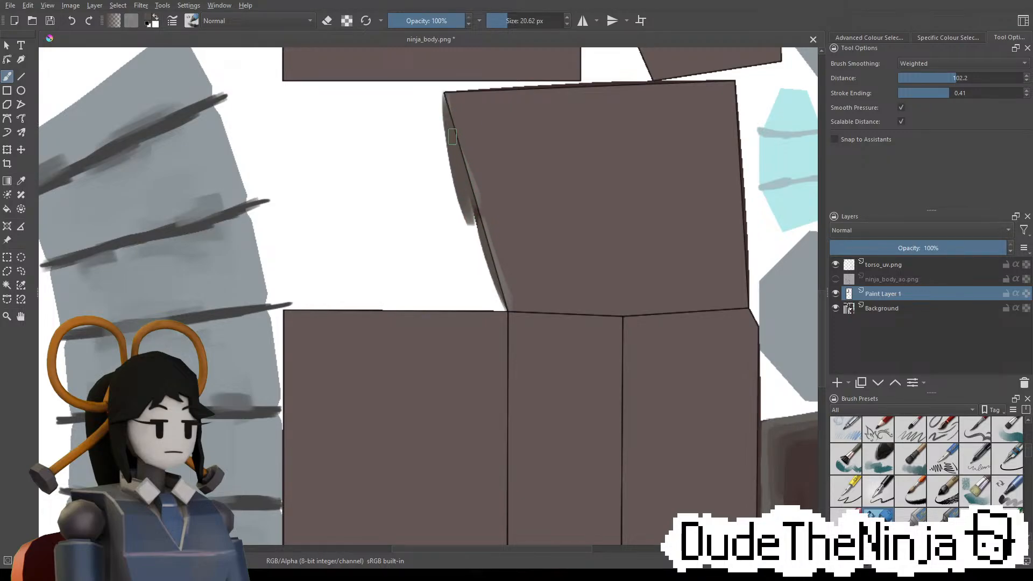
drag(453, 136, 491, 256)
drag(468, 174, 495, 260)
Try to extend the trapezoid's grey edge upward from its lower-left corner, just inside the slanted outline
middle_drag(522, 151, 512, 204)
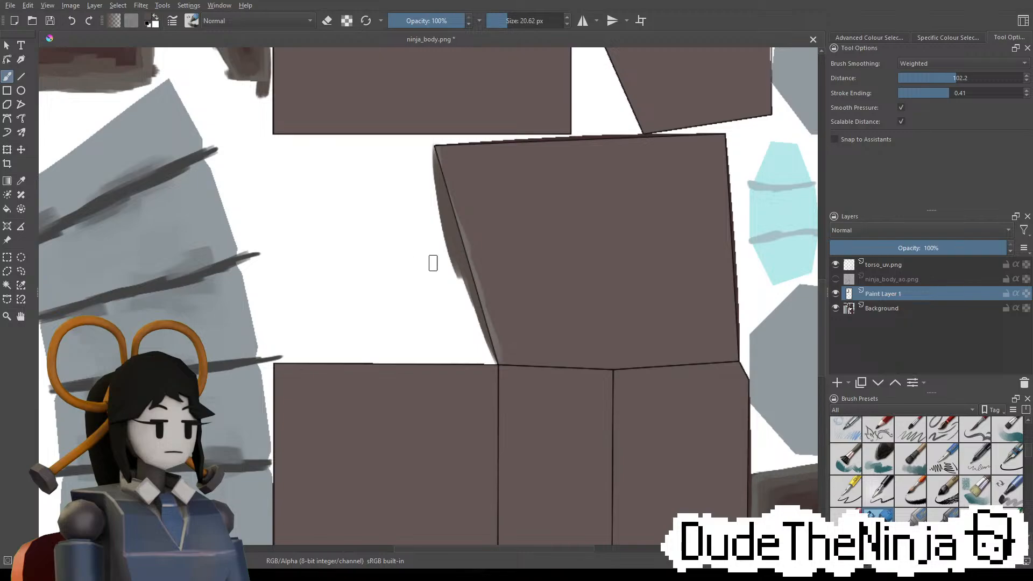
drag(499, 359, 463, 264)
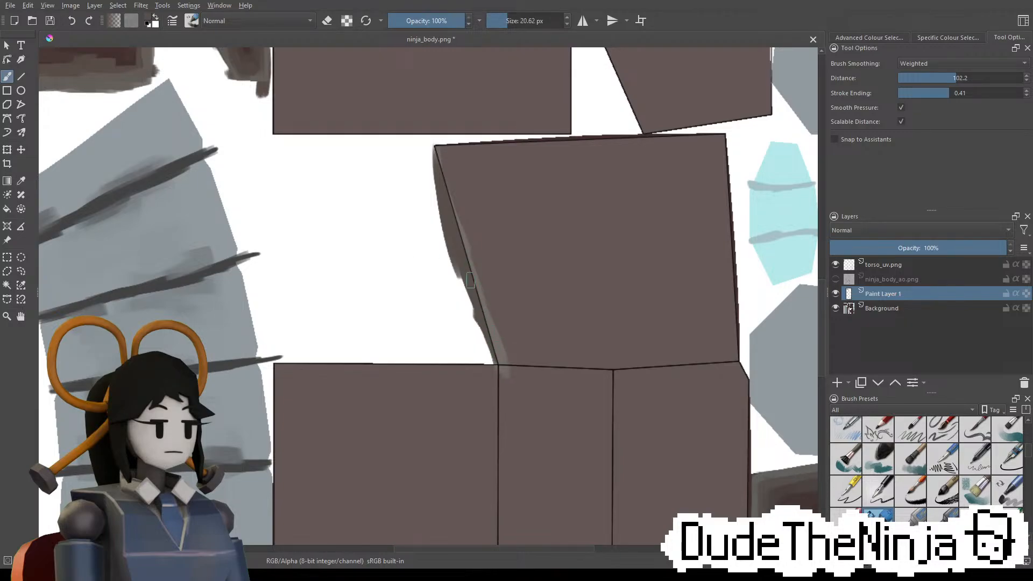
drag(484, 297, 461, 204)
middle_drag(452, 230, 482, 376)
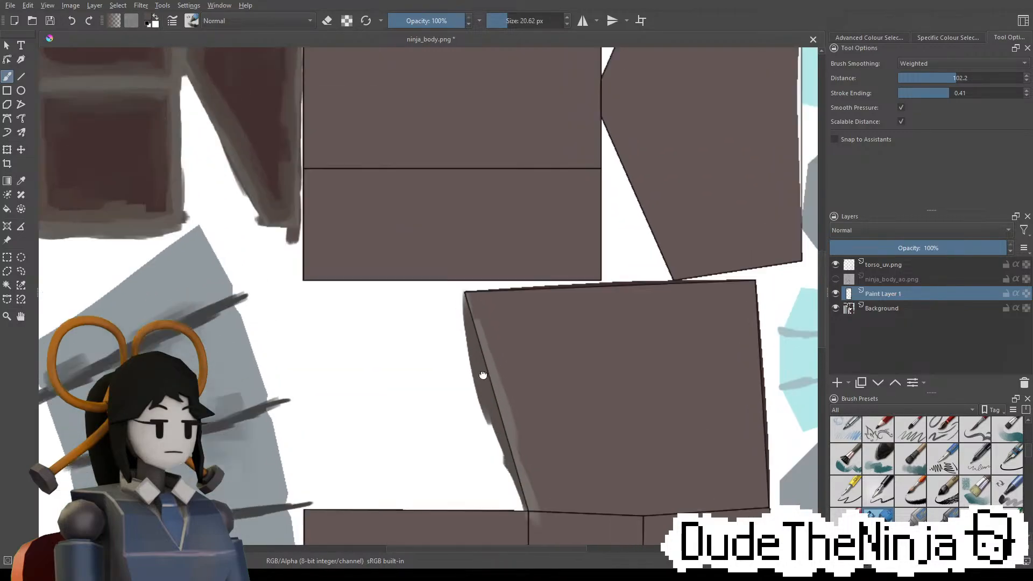
Sample the grey border colour from the finished dark panels and undo the border strokes on the trapezoid's slanted edge
middle_drag(418, 133, 477, 270)
ctrl+click(239, 202)
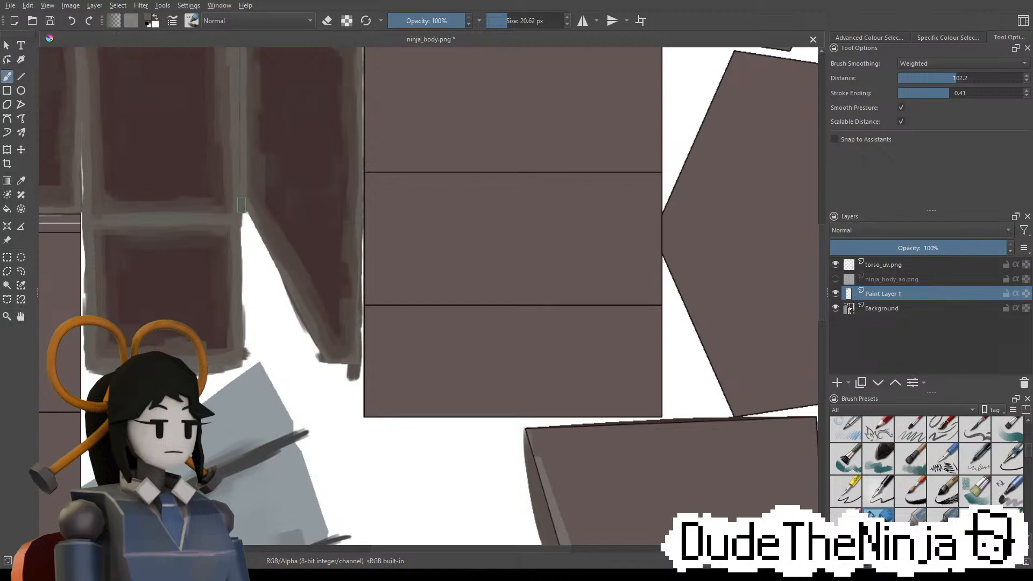
middle_drag(598, 462, 556, 245)
drag(487, 229, 515, 344)
key(ctrl+z)
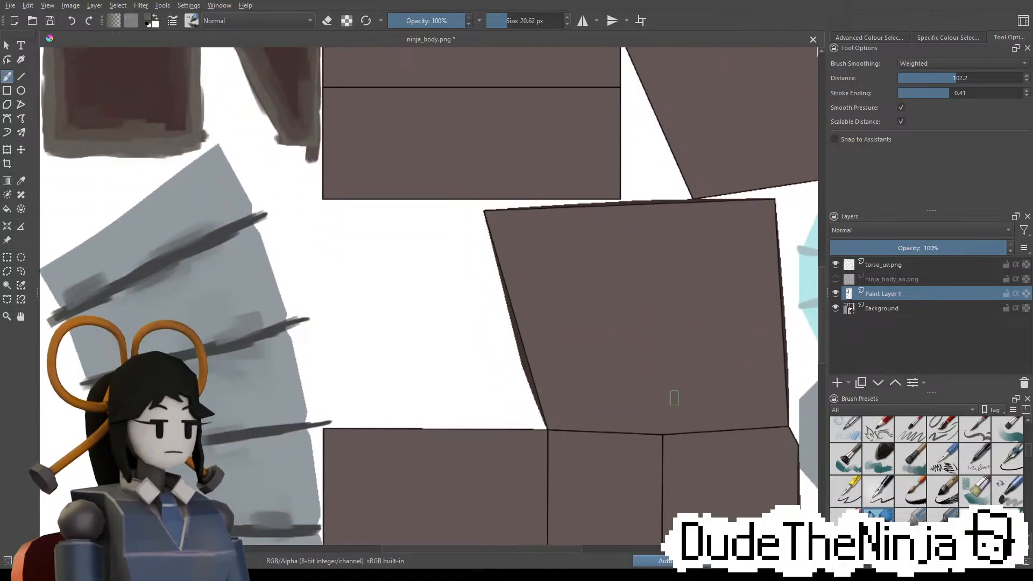
Return to the previously used brush preset and set its brush size to 22.37 px
click(917, 488)
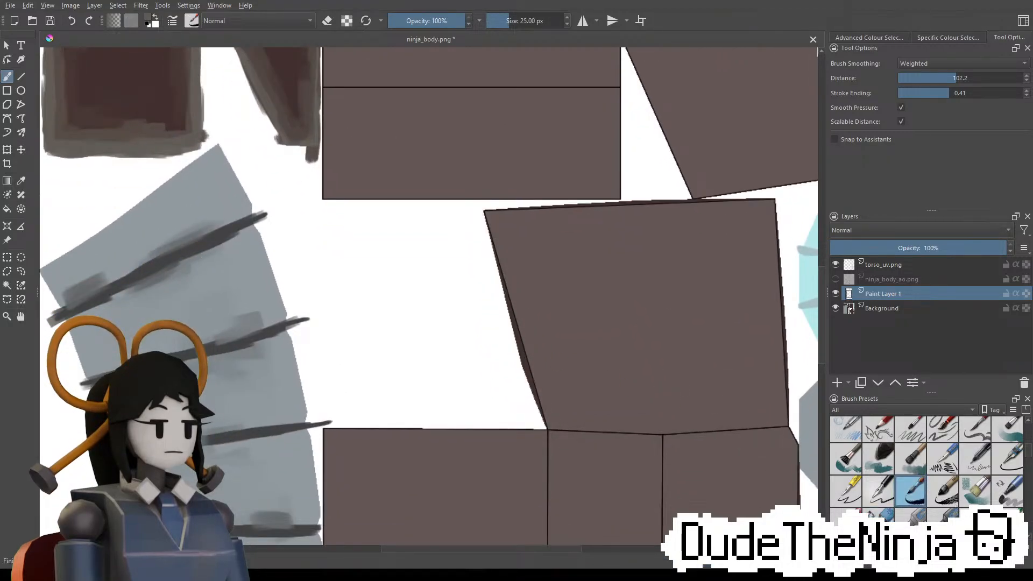
key(slash)
shift+drag(513, 306, 487, 305)
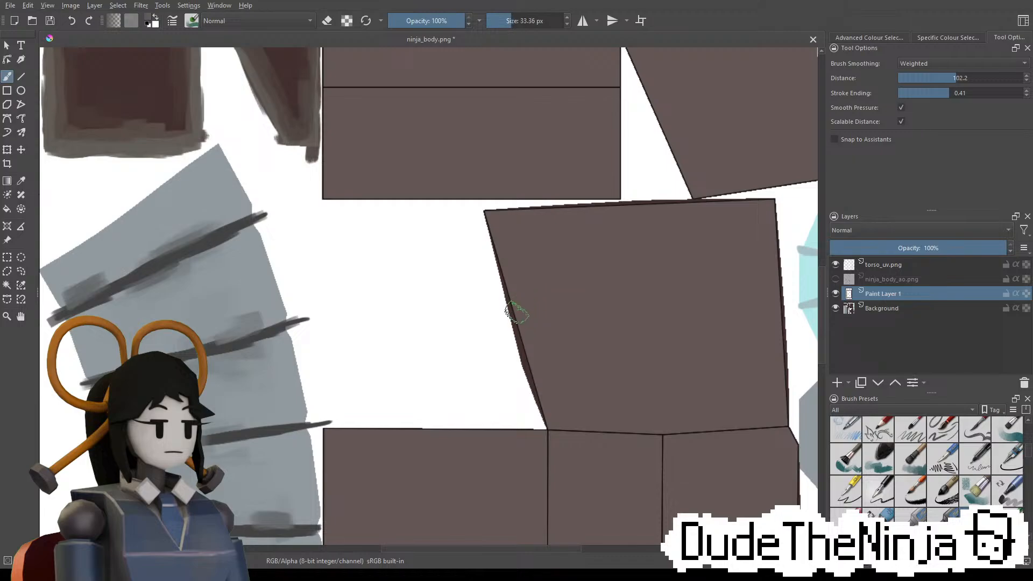
shift+drag(507, 264, 499, 264)
Try to paint a grey border down the trapezoid's slanted left edge with the resized brush
drag(483, 211, 547, 423)
key(ctrl+z)
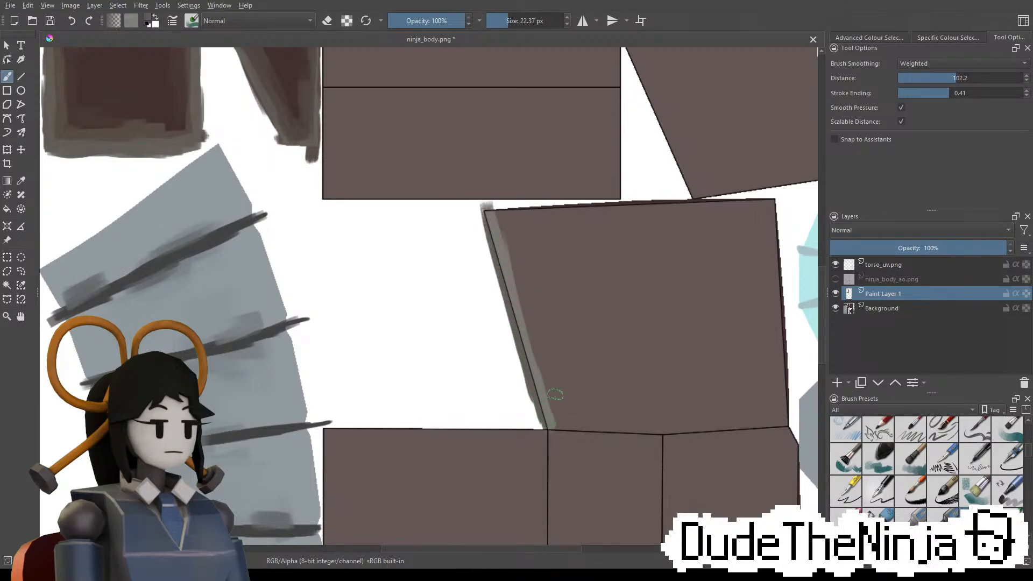
click(835, 278)
click(837, 278)
mouse_move(697, 354)
middle_down()
mouse_move(534, 268)
mouse_move(367, 131)
mouse_move(526, 251)
middle_up()
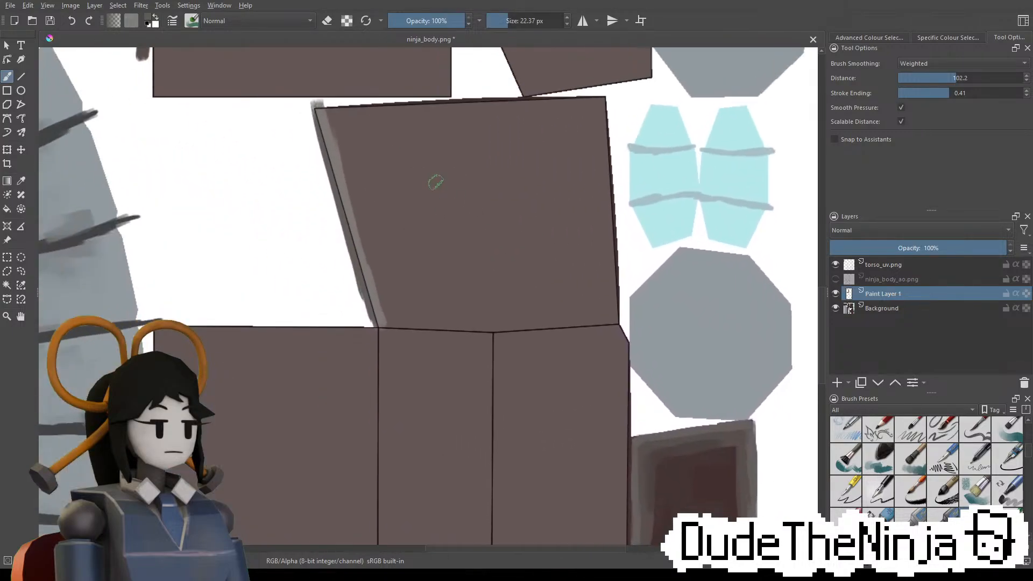
Try to extend the grey border along the trapezoid's upper edge, then undo these strokes and the slanted left one
mouse_move(327, 106)
mouse_down()
mouse_move(390, 113)
mouse_move(439, 100)
mouse_up()
key(ctrl+z)
key(ctrl+z)
drag(335, 113, 509, 104)
key(ctrl+z)
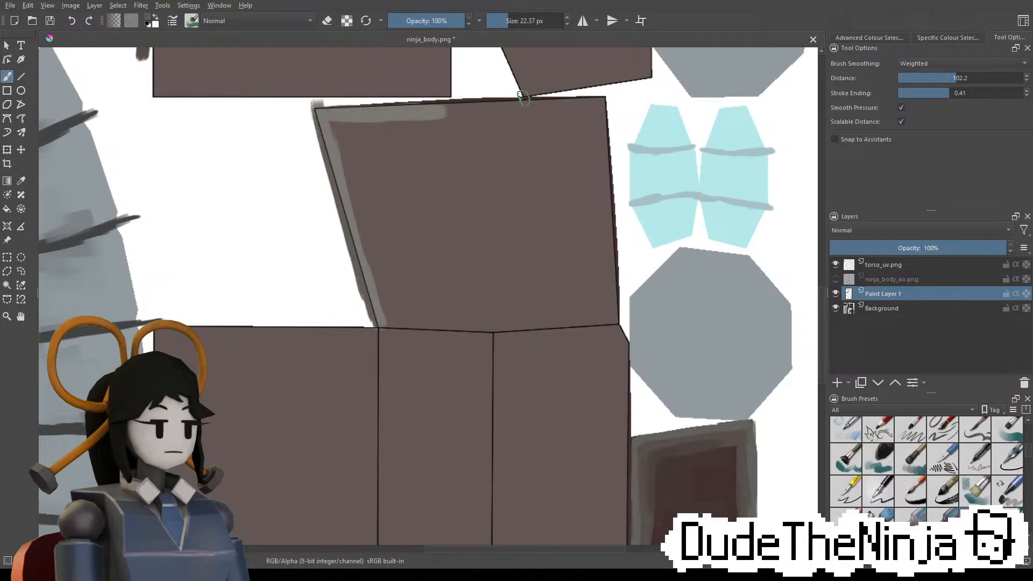
key(ctrl+z)
key(ctrl+z)
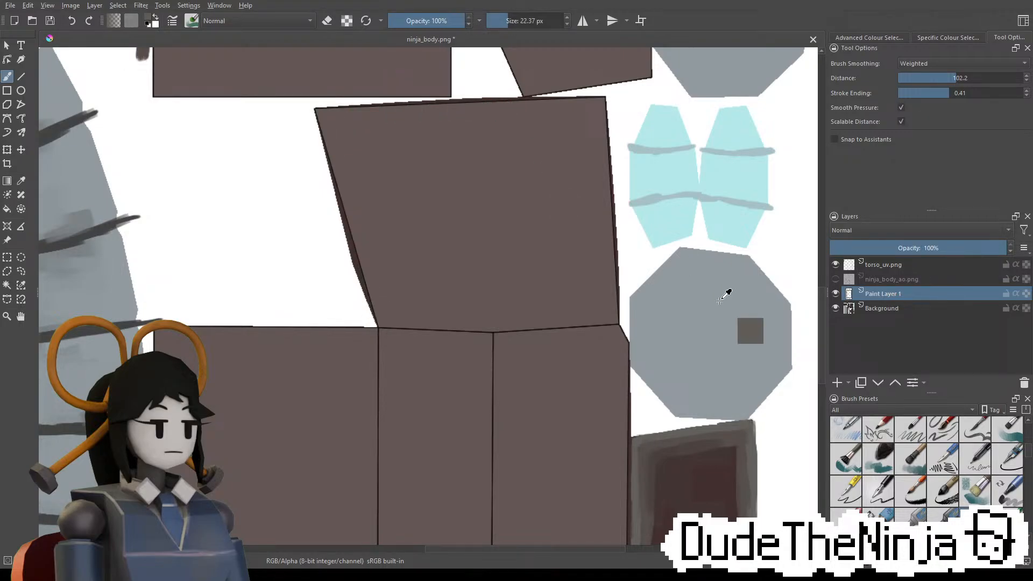
Show the Advanced Colour Selector and check the brown panels with the torso_uv.png overlay briefly hidden
click(899, 39)
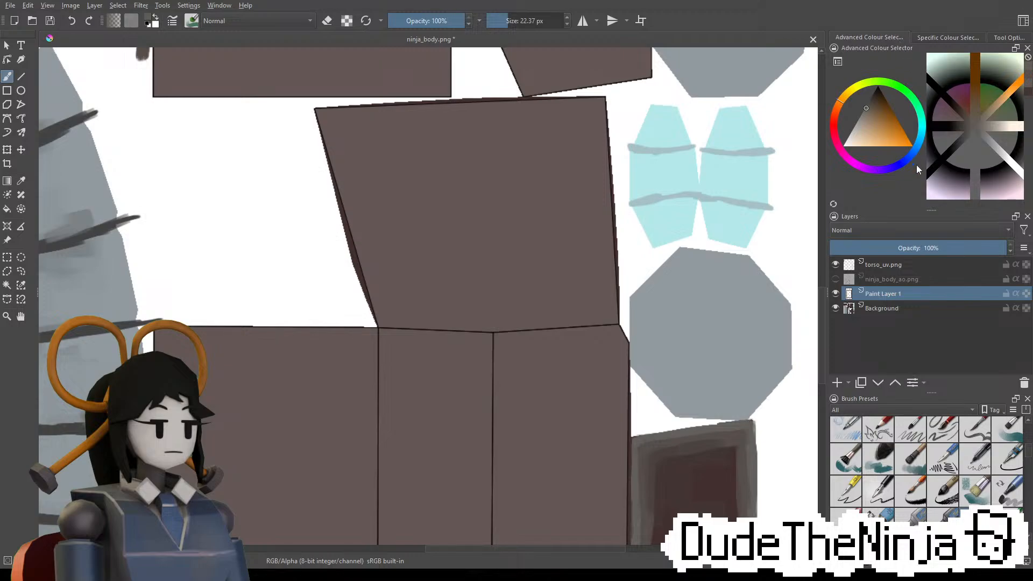
click(836, 279)
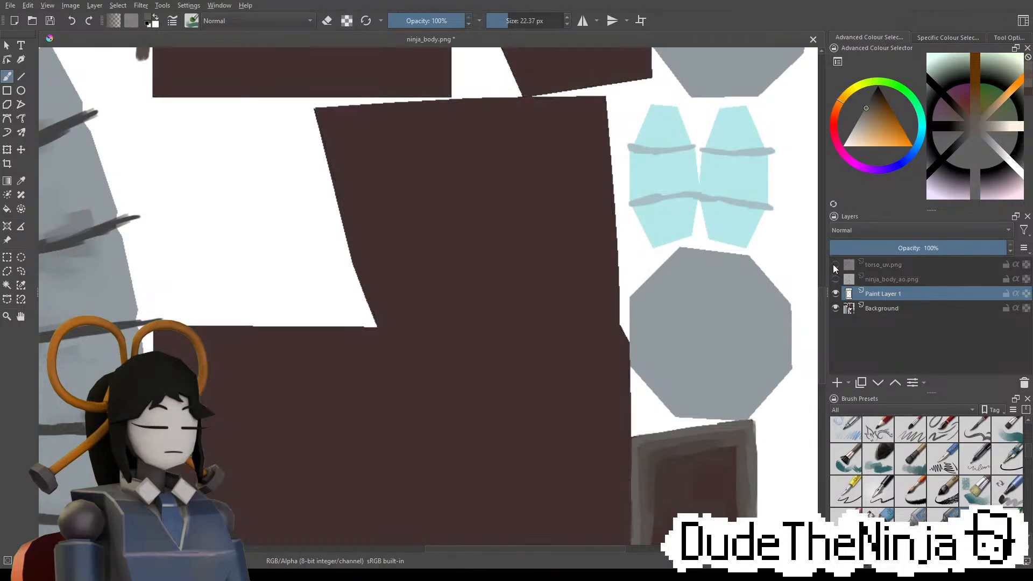
click(836, 277)
click(836, 264)
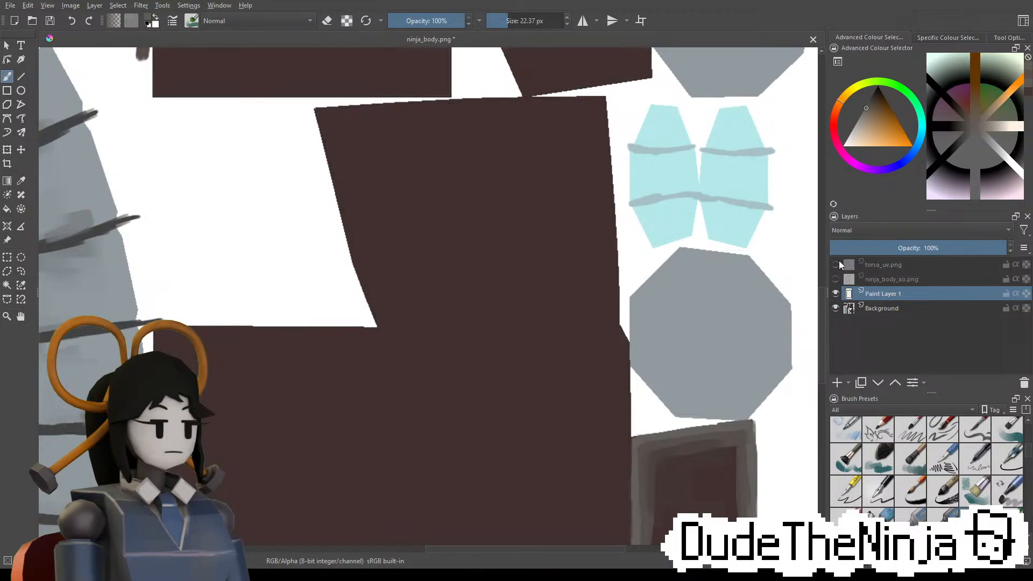
click(836, 264)
Paint a grey border along the trapezoid's upper edge from corner to corner, redoing uneven strokes
drag(406, 111, 338, 113)
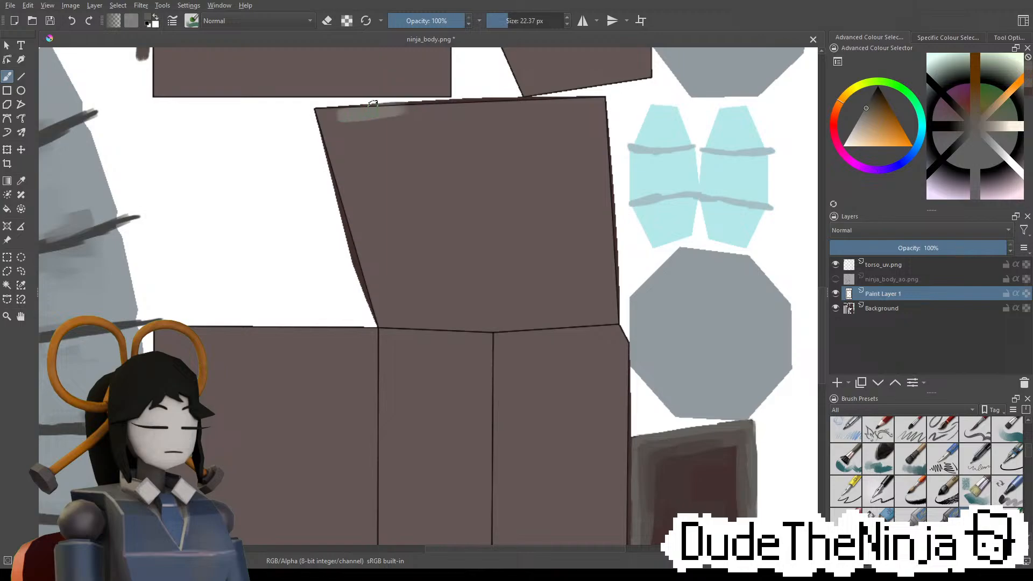
key(ctrl+z)
mouse_move(409, 112)
mouse_down()
mouse_move(340, 114)
mouse_move(418, 117)
mouse_up()
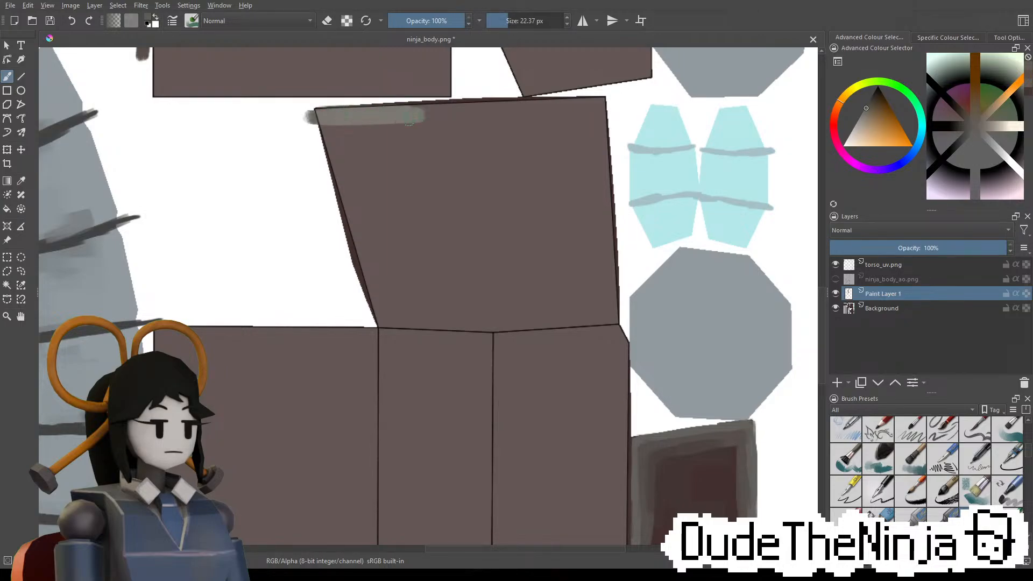
mouse_move(313, 111)
mouse_down()
mouse_move(469, 103)
mouse_move(508, 116)
mouse_up()
key(ctrl+z)
drag(430, 113, 558, 109)
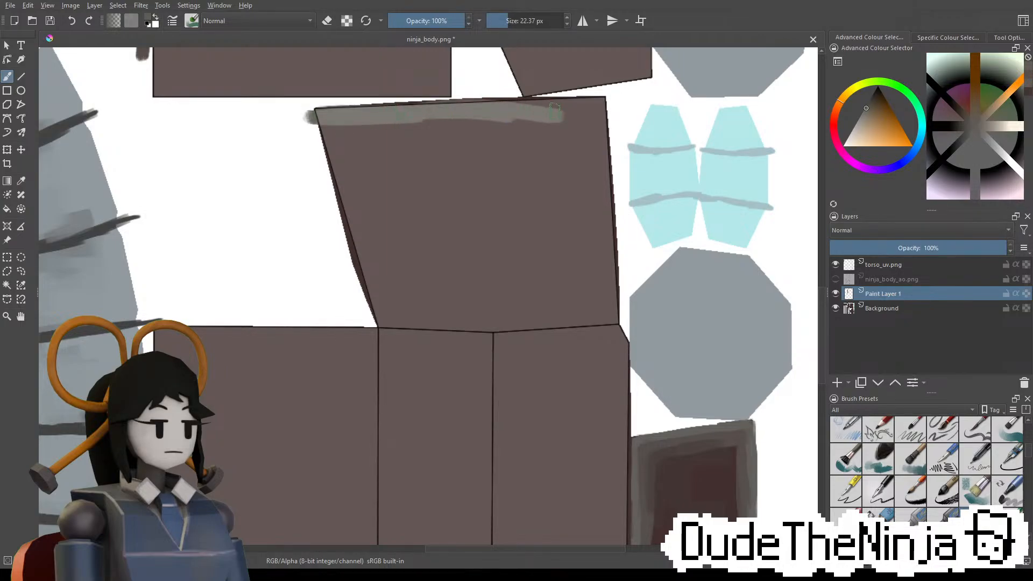
key(ctrl+z)
drag(483, 103, 588, 101)
Paint a grey border down the trapezoid's right edge to its lower-right corner, redoing strokes that stray
mouse_move(520, 111)
mouse_down()
mouse_move(608, 104)
mouse_move(615, 234)
mouse_up()
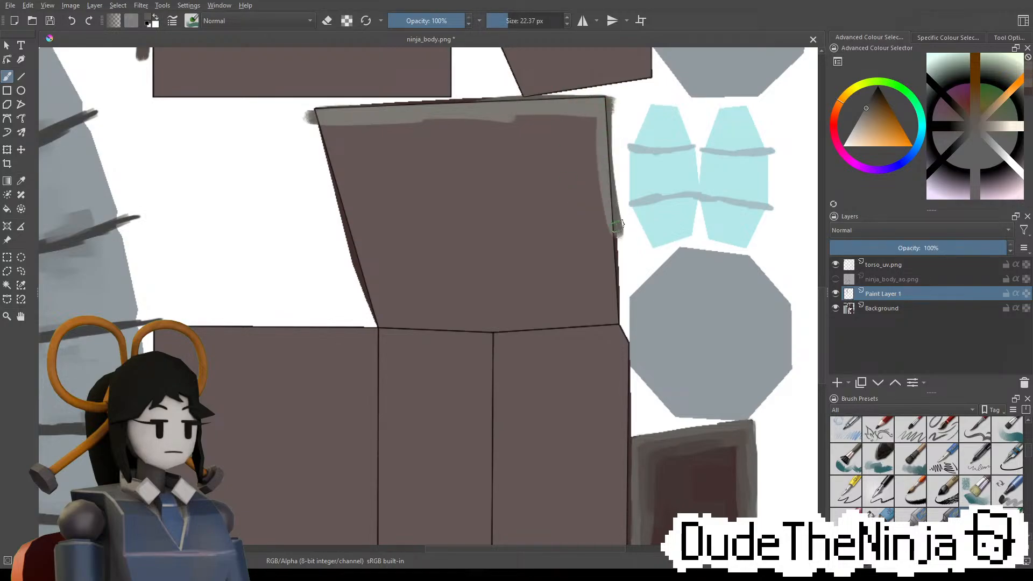
key(ctrl+z)
drag(604, 121, 615, 241)
key(ctrl+z)
drag(599, 121, 603, 211)
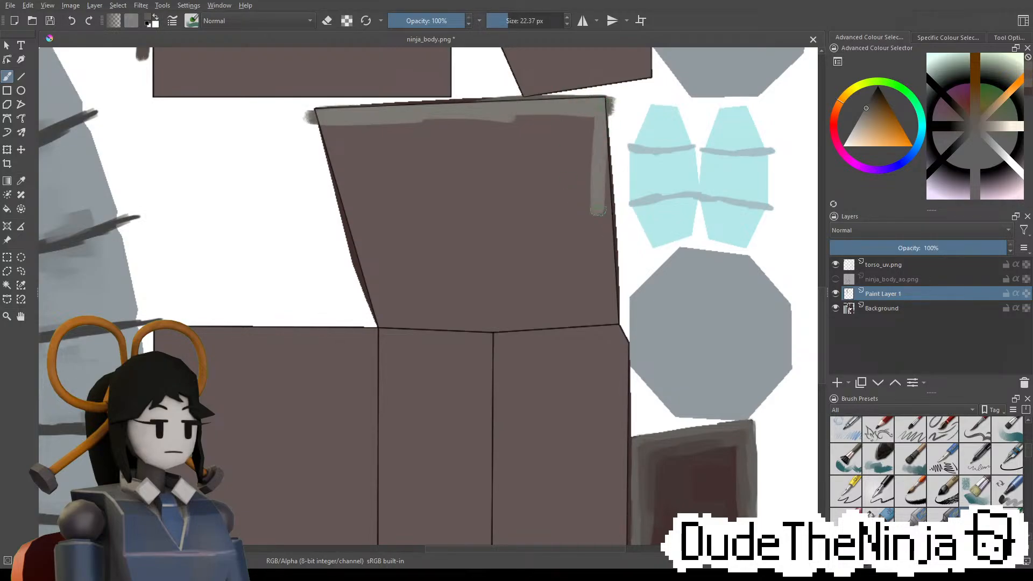
key(ctrl+z)
drag(600, 122, 617, 257)
key(ctrl+z)
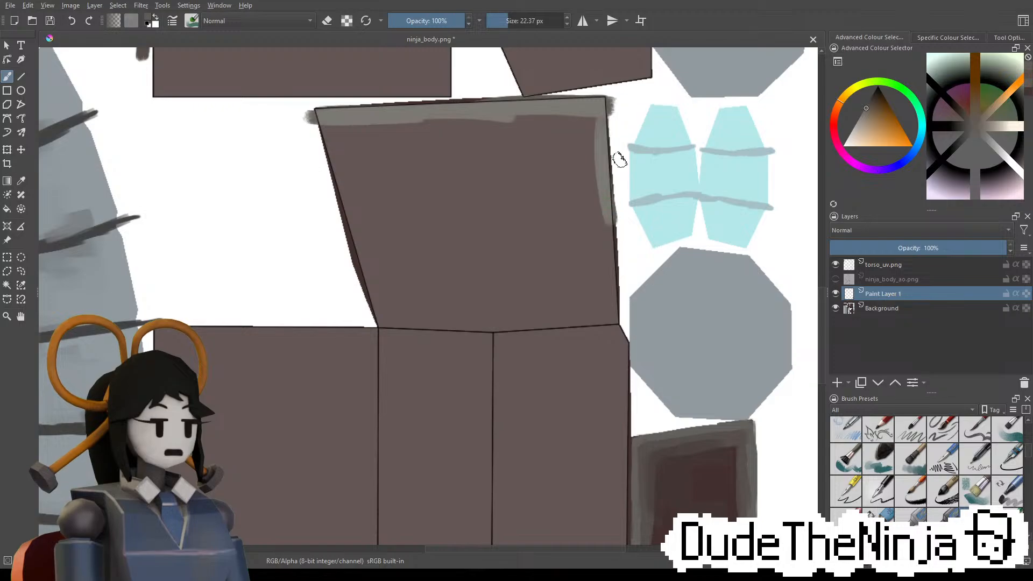
drag(602, 126, 602, 191)
drag(599, 153, 610, 241)
key(ctrl+z)
drag(604, 195, 610, 313)
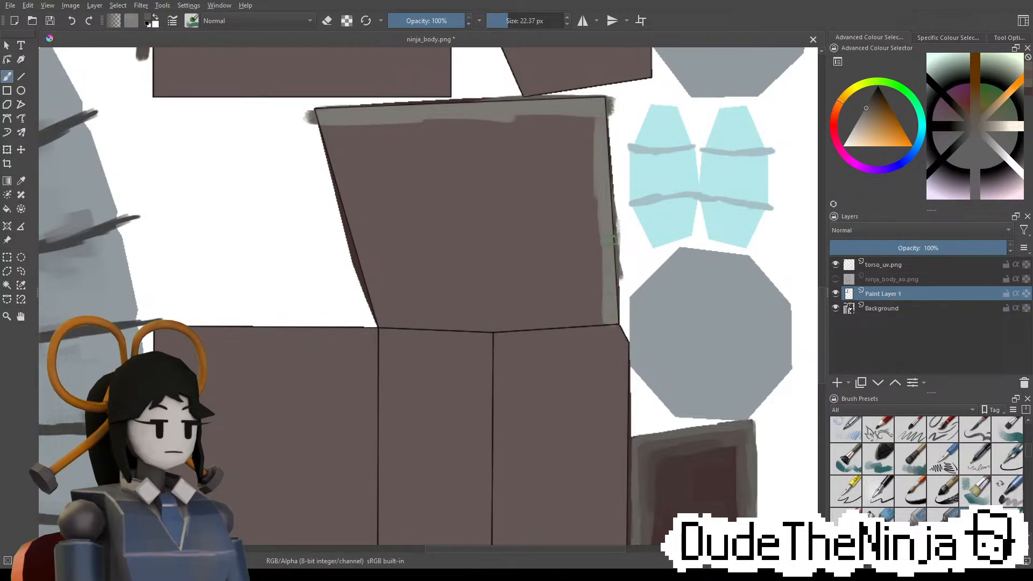
Paint the grey border along the trapezoid's lower edge, covering both sides of the seam with the two rectangles below
middle_drag(547, 375, 618, 170)
mouse_move(631, 245)
middle_down()
mouse_move(606, 301)
mouse_move(626, 351)
middle_up()
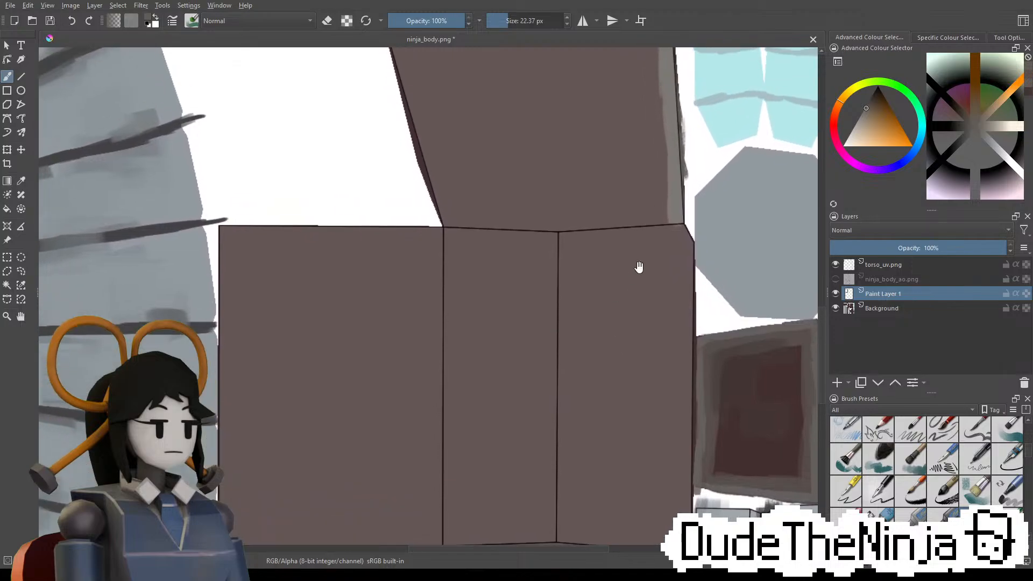
mouse_move(667, 217)
mouse_down()
mouse_move(455, 220)
mouse_move(538, 238)
mouse_move(648, 232)
mouse_up()
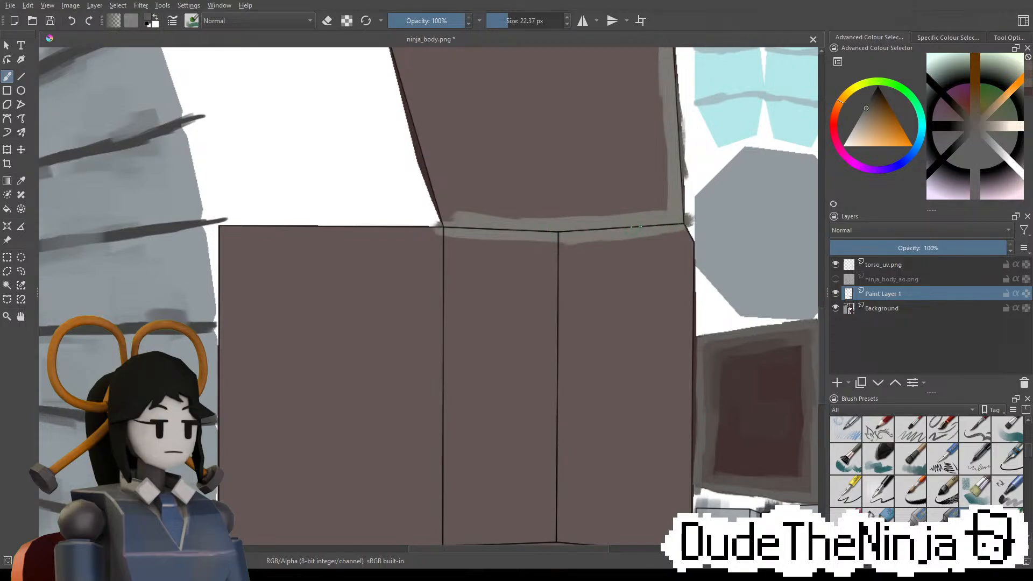
Paint the grey border up the trapezoid's slanted left edge, covering both sides of the outline and closing the frame
middle_drag(442, 220, 471, 303)
drag(473, 324, 440, 246)
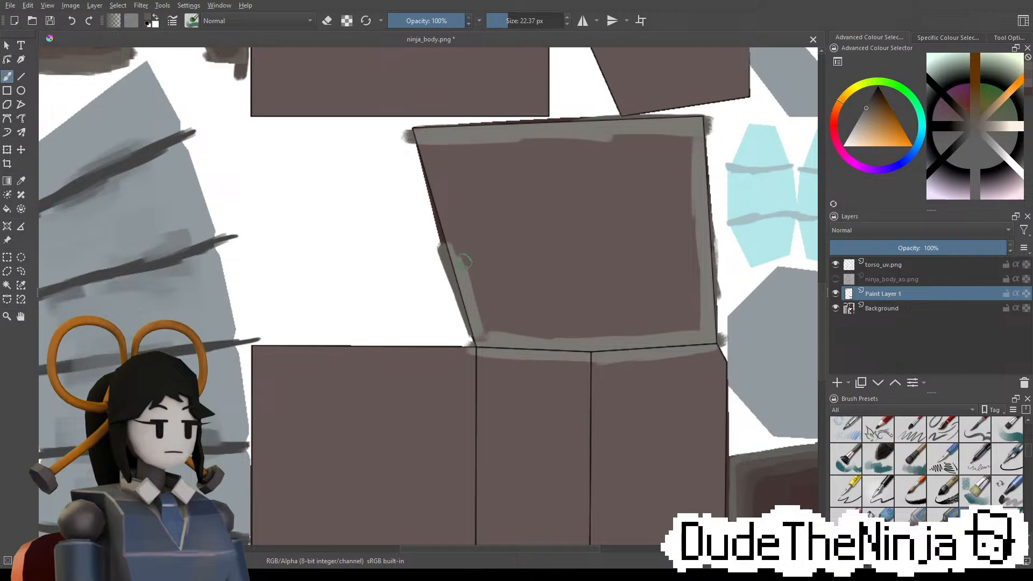
drag(459, 322, 472, 338)
drag(464, 302, 421, 161)
drag(456, 290, 422, 150)
mouse_move(421, 149)
mouse_down()
mouse_move(459, 244)
mouse_move(439, 150)
mouse_up()
drag(476, 304, 464, 239)
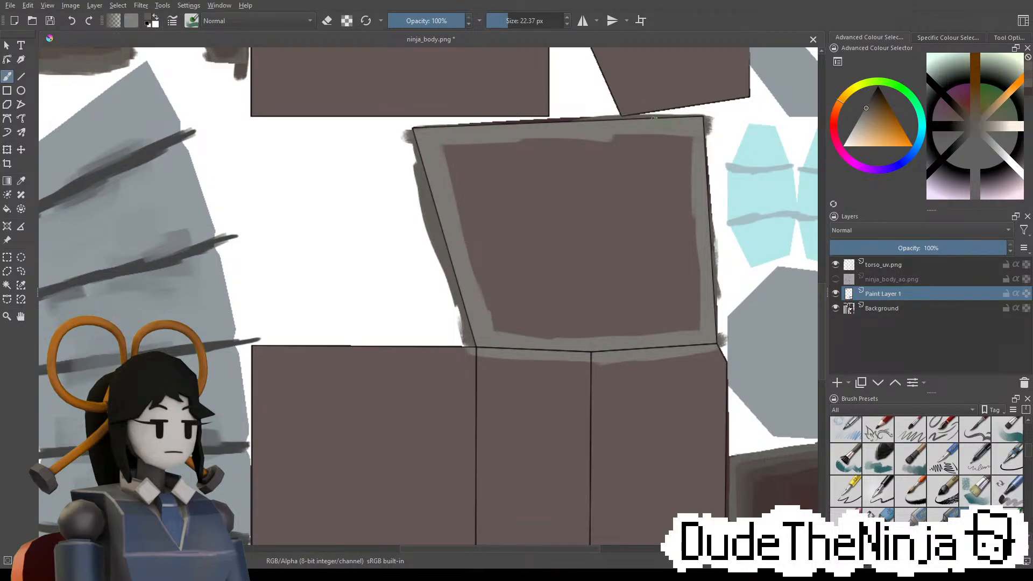
key(e)
key(e)
Sample the darker inner-border tone from the small finished panel and paint it inside the trapezoid's upper-left and left border
middle_drag(629, 306, 493, 180)
ctrl+click(624, 361)
ctrl+click(625, 359)
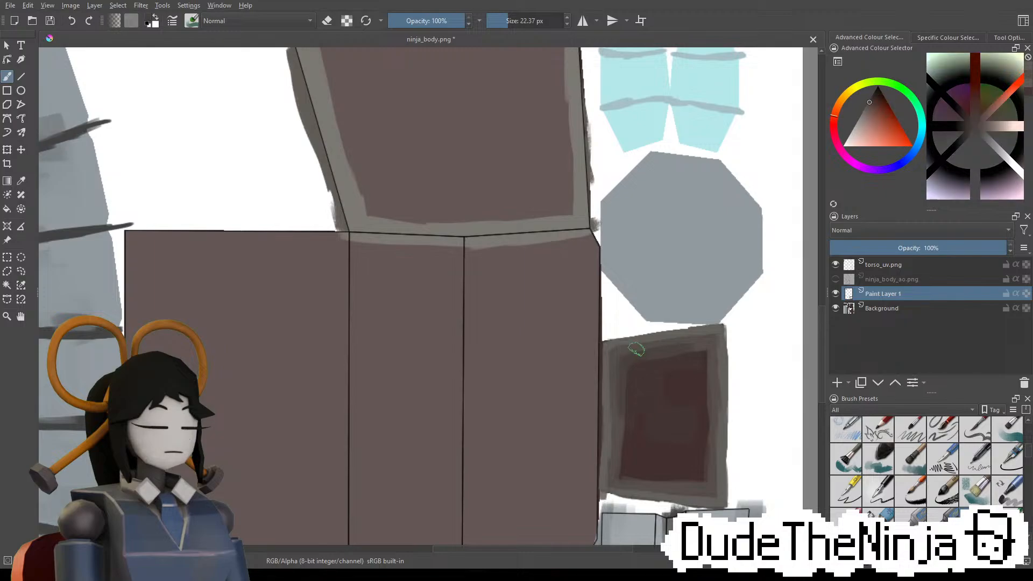
middle_drag(390, 154, 436, 261)
drag(355, 140, 443, 139)
key(ctrl+z)
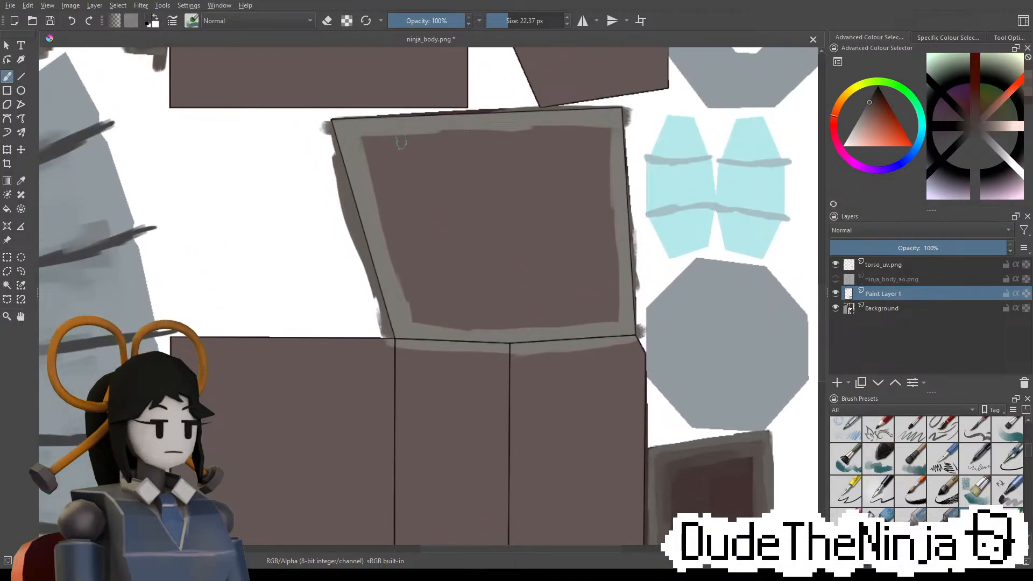
drag(369, 142, 453, 137)
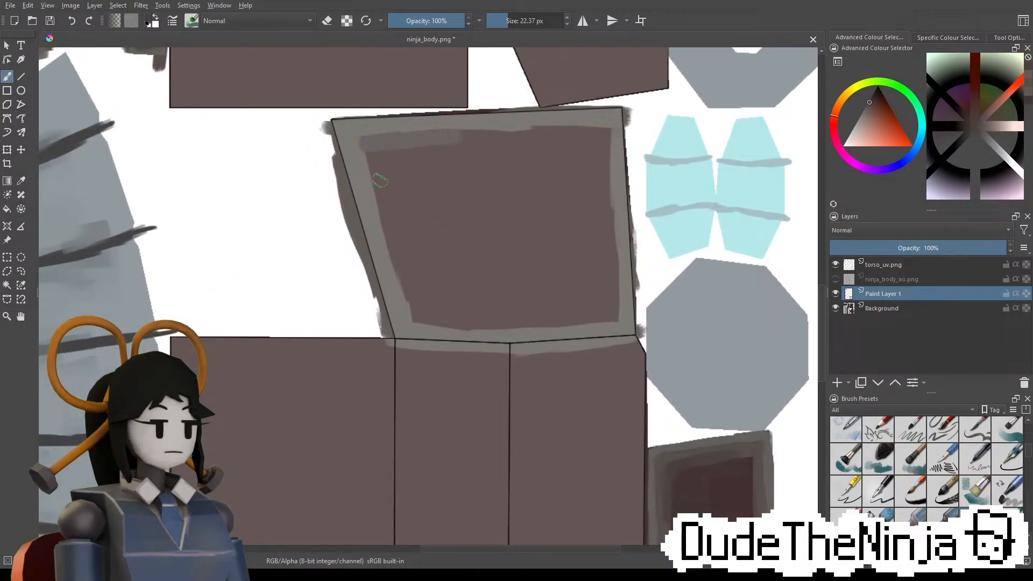
drag(372, 155, 397, 291)
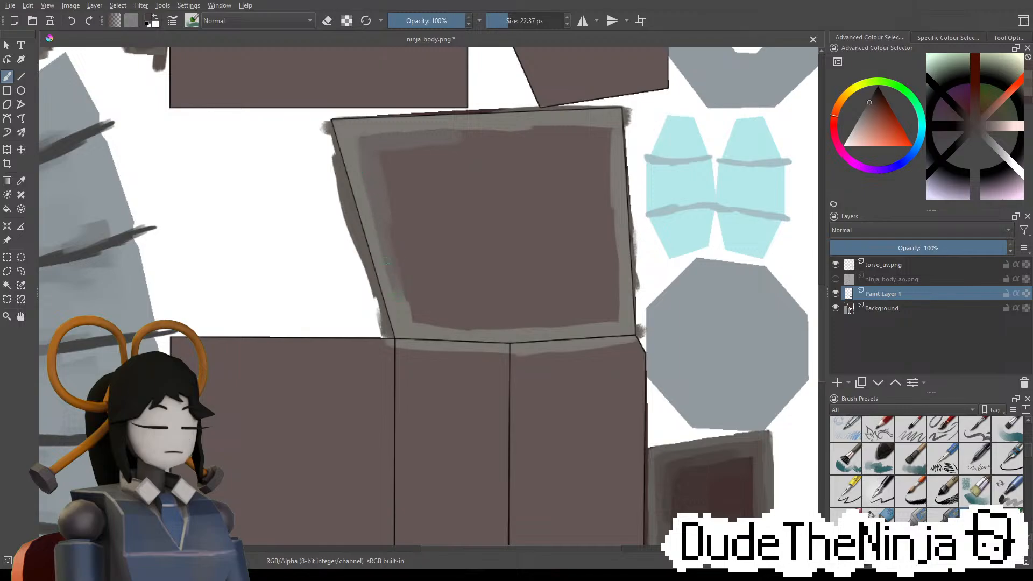
Sample greys from the trapezoid's border, ending with the border grey of the small finished dark panel
ctrl+click(393, 313)
ctrl+click(395, 315)
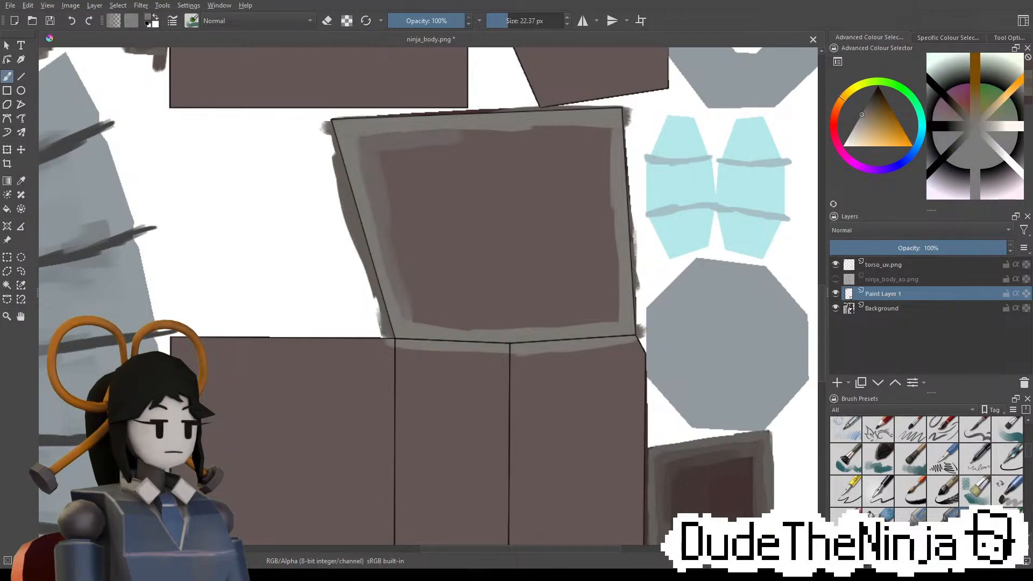
ctrl+click(419, 344)
mouse_move(663, 474)
ctrl+mouse_down()
mouse_move(652, 473)
mouse_move(659, 469)
ctrl+mouse_up()
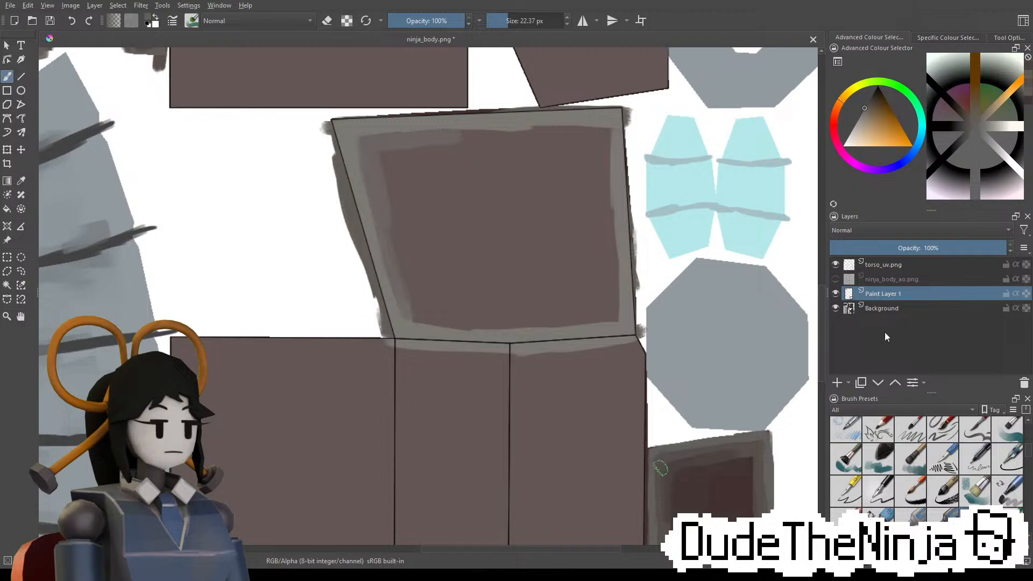
Lower the torso_uv.png layer's opacity to 21% and make Paint Layer 1 active again
click(901, 264)
click(867, 248)
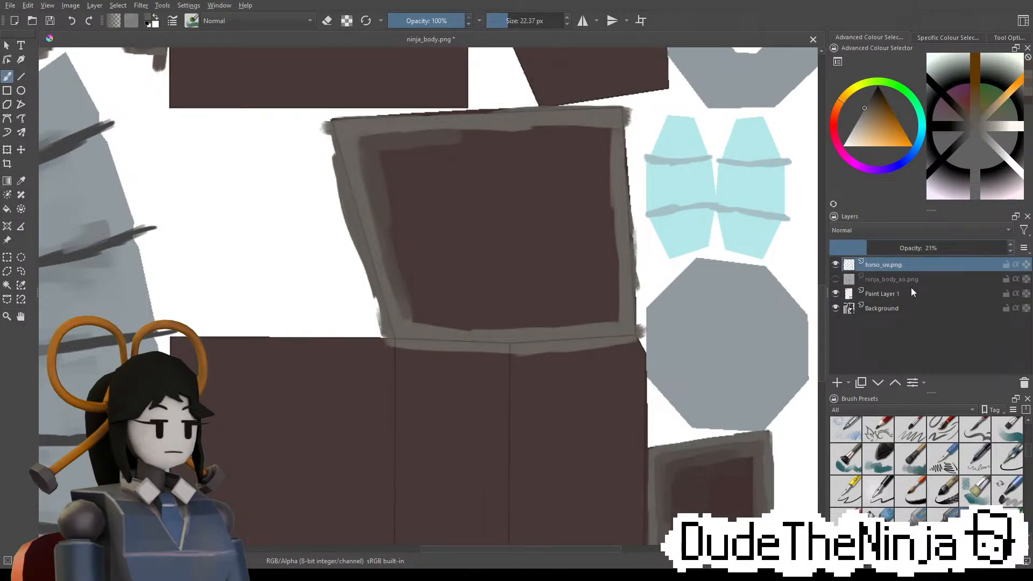
click(920, 294)
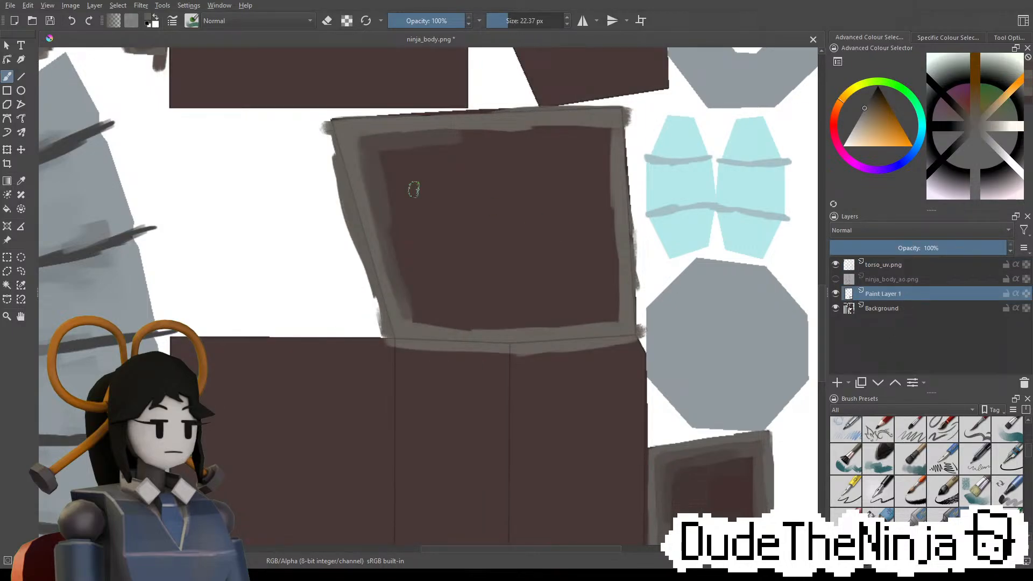
Try to paint over the trapezoid's left inner border down to its lower edge
mouse_move(382, 223)
mouse_down()
mouse_move(415, 316)
mouse_move(403, 305)
mouse_move(439, 332)
mouse_up()
key(ctrl+z)
key(ctrl+z)
Paint a grey border along the upper edge of the wide left rectangle, joining it to the trapezoid's lower-left corner
middle_drag(438, 332, 647, 291)
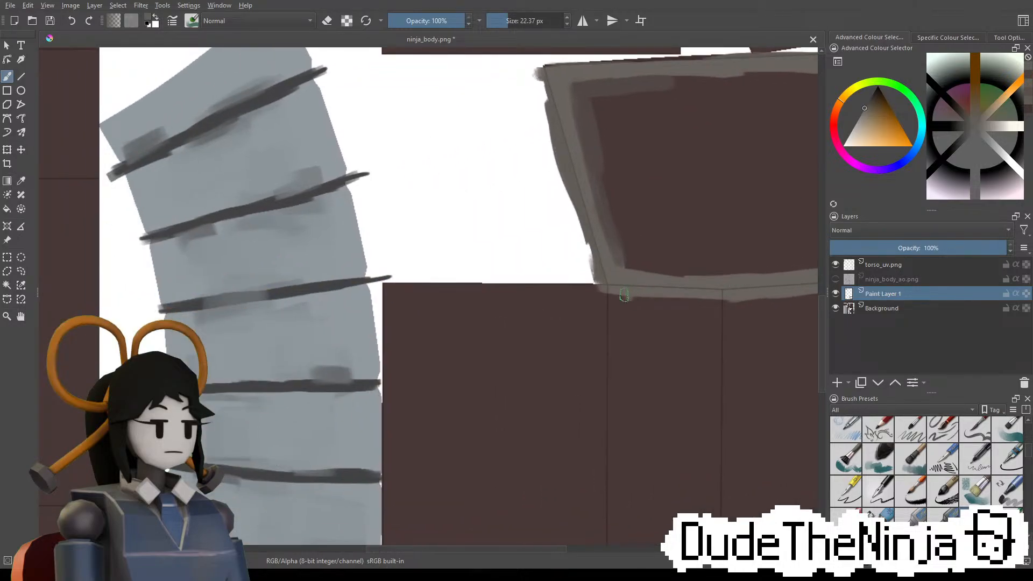
mouse_move(618, 296)
mouse_down()
mouse_move(388, 291)
mouse_move(624, 291)
mouse_up()
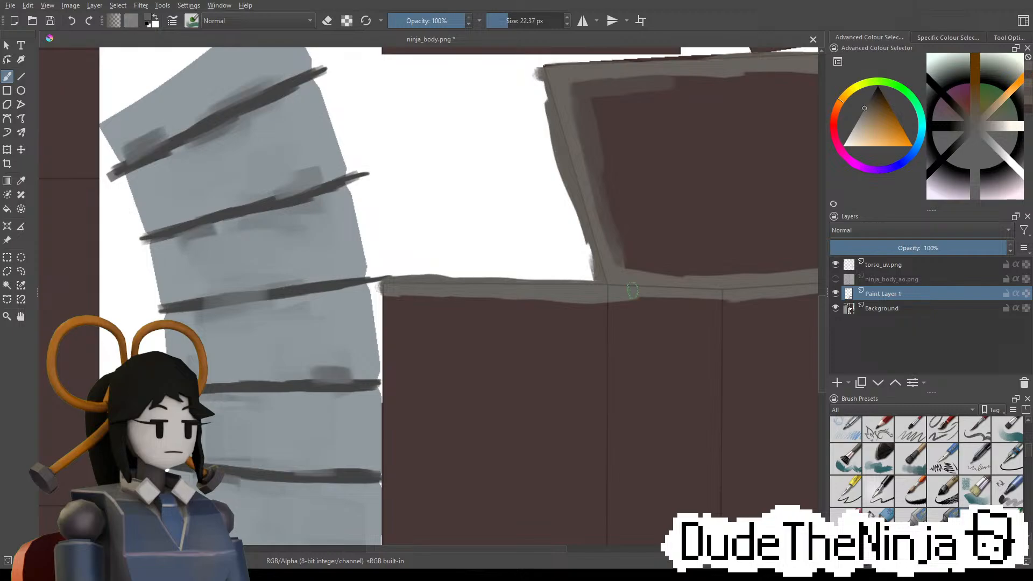
Try other hues for the brush, then sample the darker inner-border tone from the trapezoid's left side
ctrl+scroll(808, 348, down, 8)
middle_drag(779, 301, 540, 274)
scroll(546, 252, up, 2)
scroll(576, 376, up, 3)
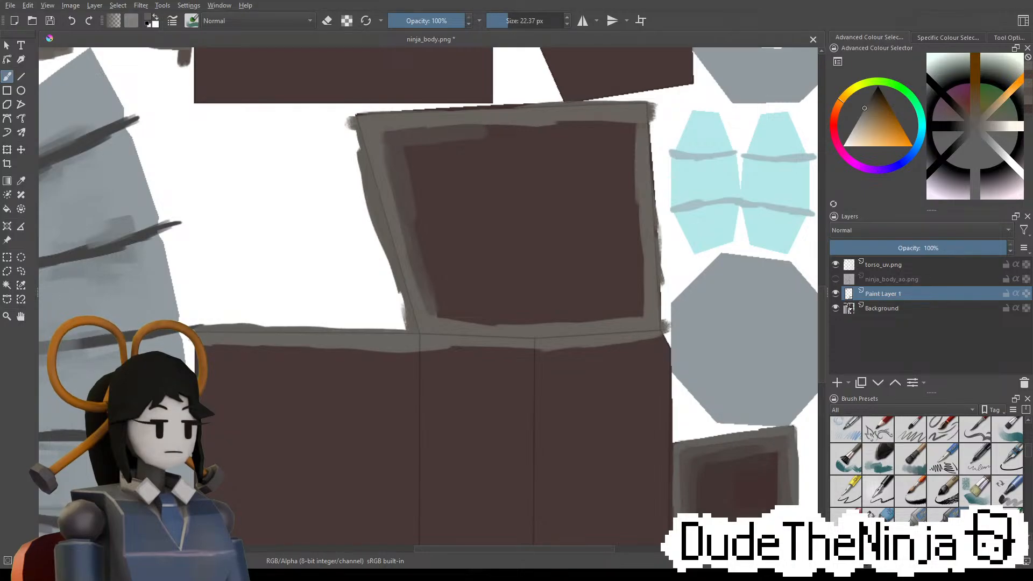
middle_drag(495, 330, 514, 262)
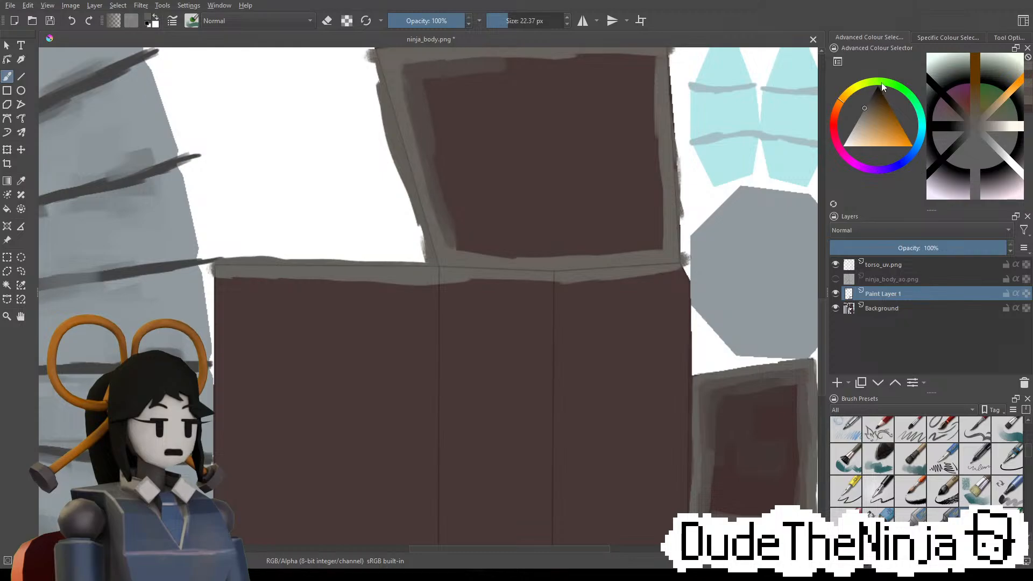
click(905, 160)
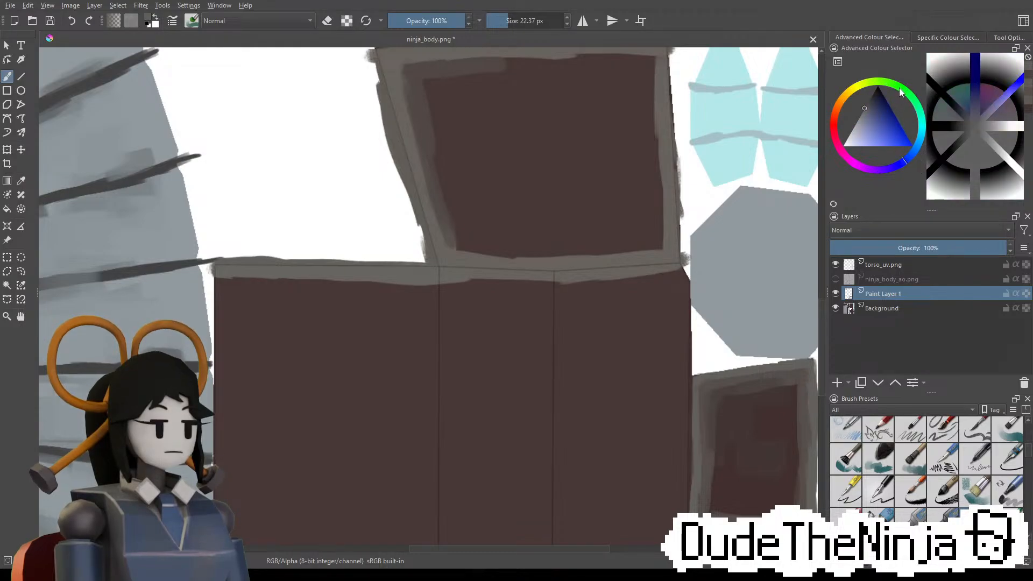
mouse_move(912, 95)
mouse_down()
mouse_move(878, 171)
mouse_move(841, 152)
mouse_up()
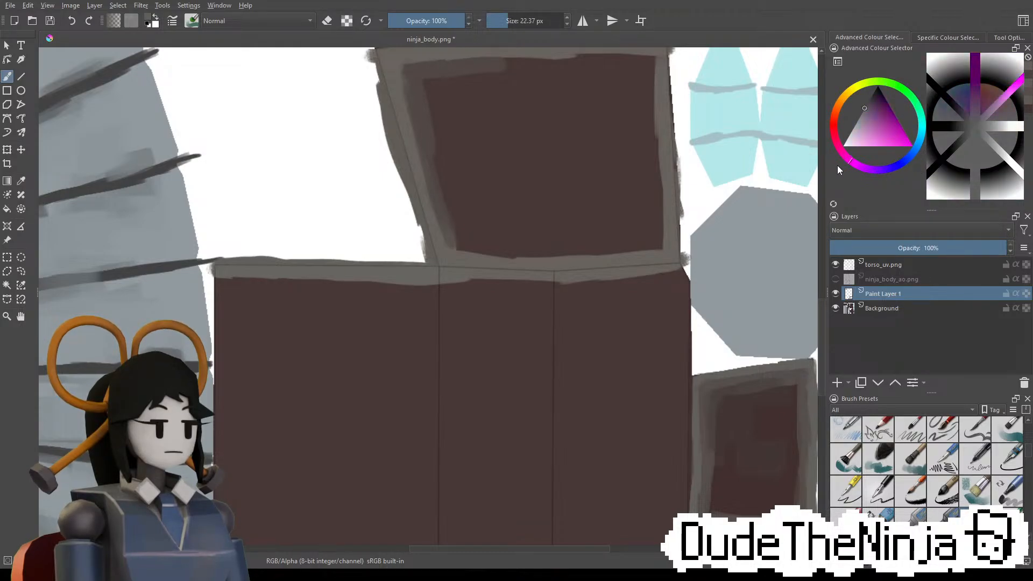
ctrl+click(429, 131)
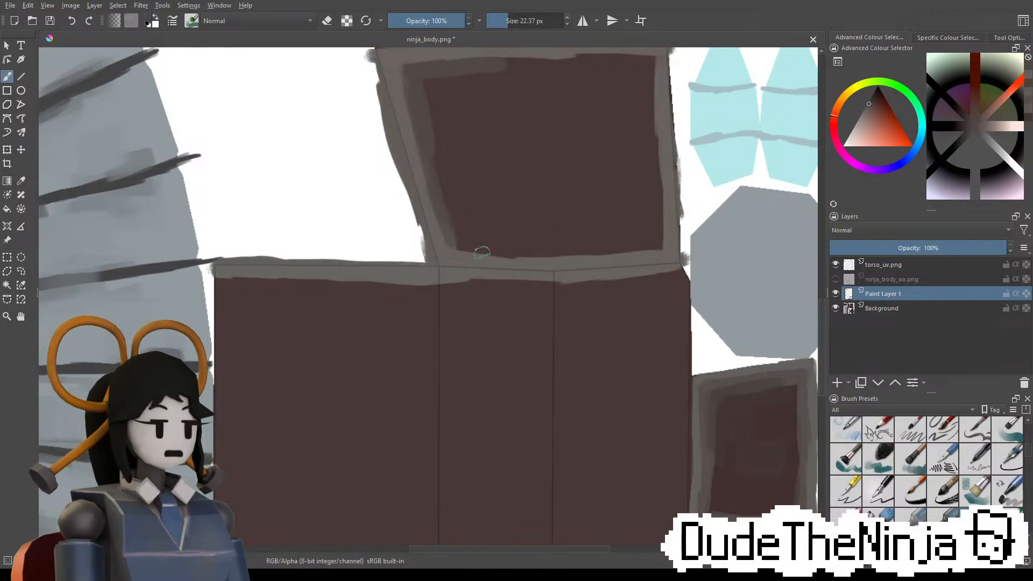
Paint the darker inner border along the trapezoid's lower and right edges
drag(482, 252, 661, 245)
key(ctrl+z)
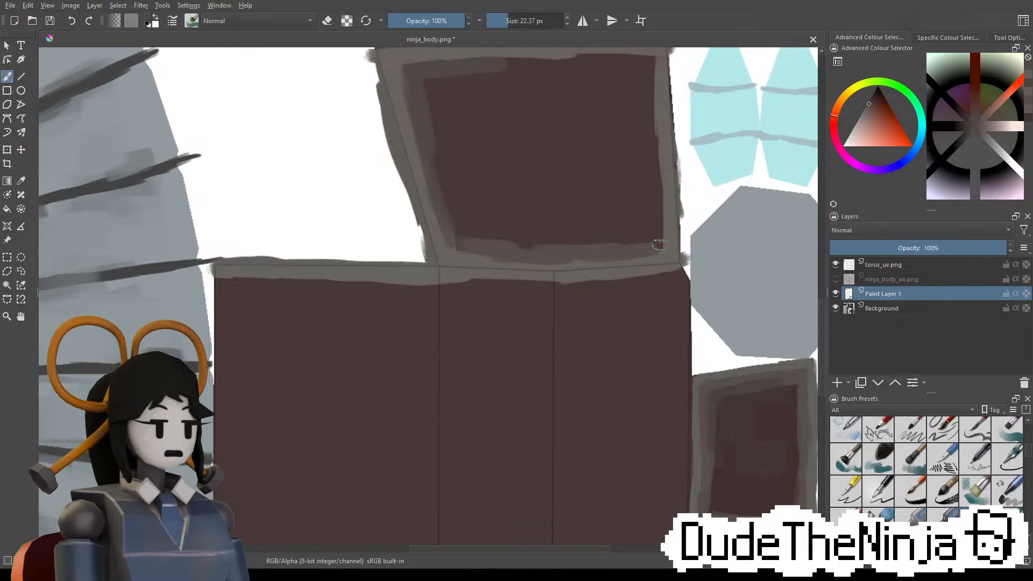
scroll(657, 131, up, 3)
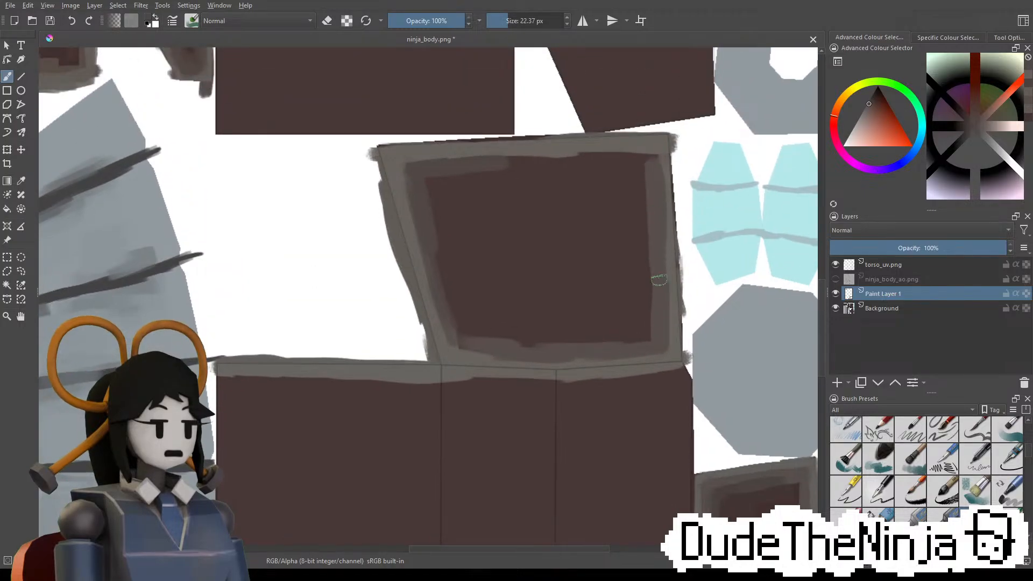
drag(494, 163, 573, 166)
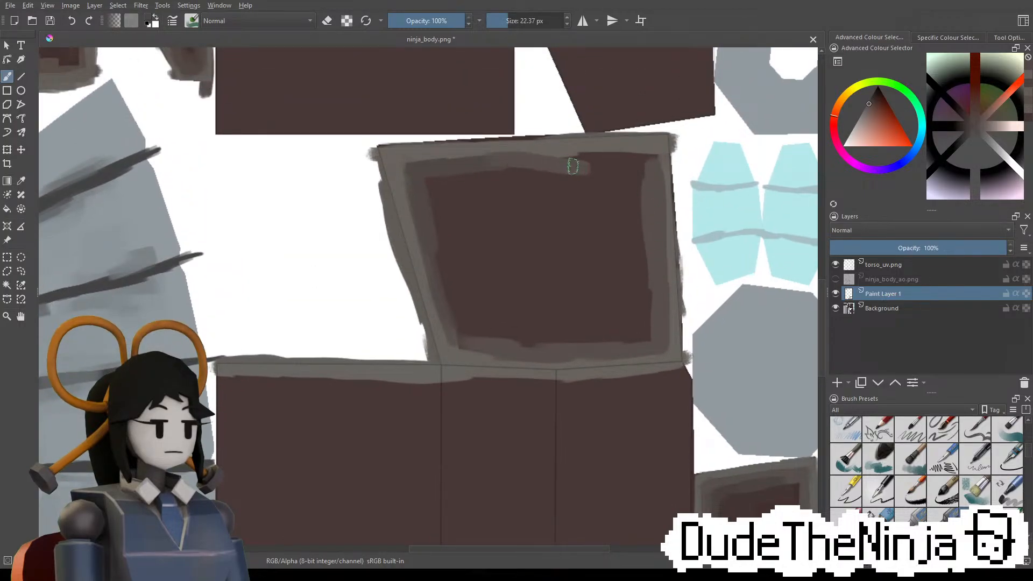
key(ctrl+z)
drag(510, 162, 601, 161)
key(ctrl+z)
Sample the dark border tone from the small lower-right panel and paint the inner border along the trapezoid's upper edge
ctrl+click(483, 161)
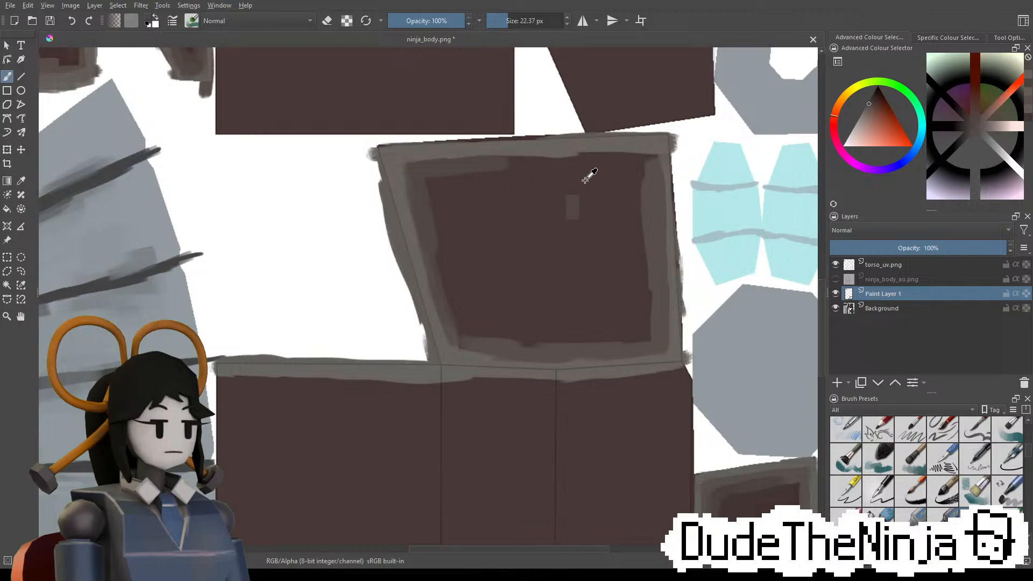
middle_drag(636, 412, 574, 260)
ctrl+click(702, 332)
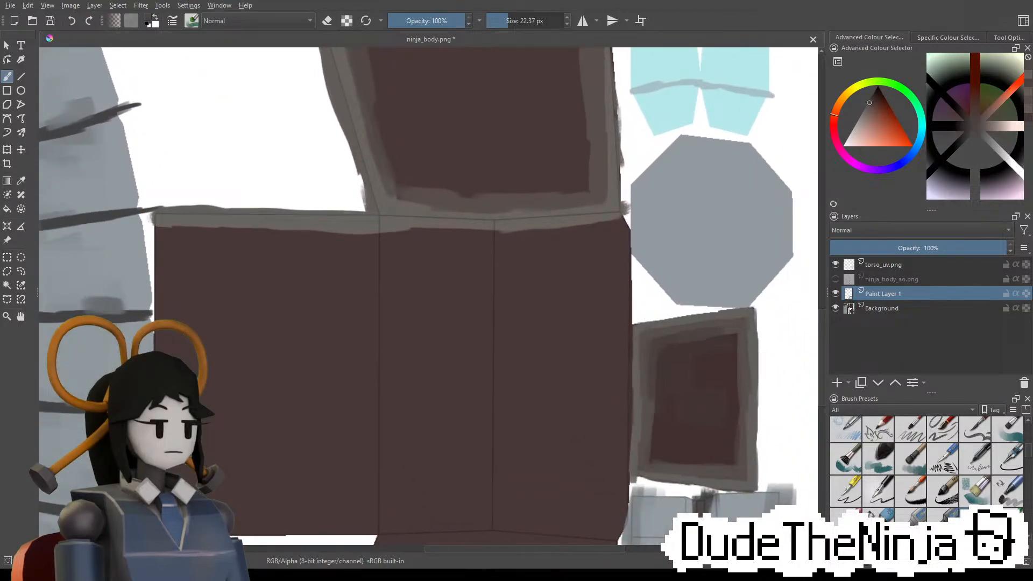
middle_drag(538, 198, 618, 297)
mouse_move(522, 109)
mouse_down()
mouse_move(608, 118)
mouse_move(661, 109)
mouse_up()
key(ctrl+z)
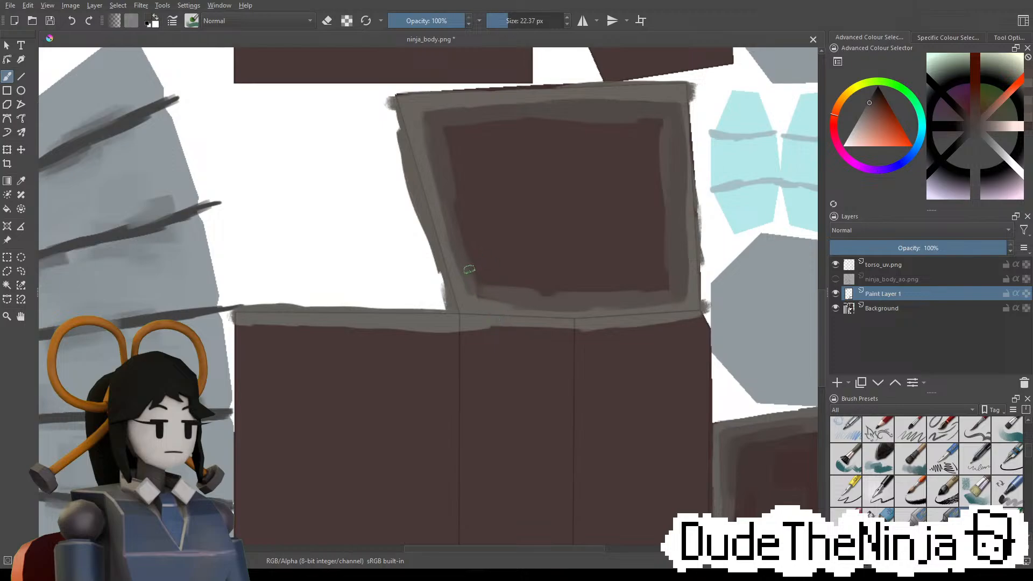
Thicken the trapezoid's lower-left inner corner and even out its lower border with the lighter grey sampled from the small panel
drag(469, 269, 484, 299)
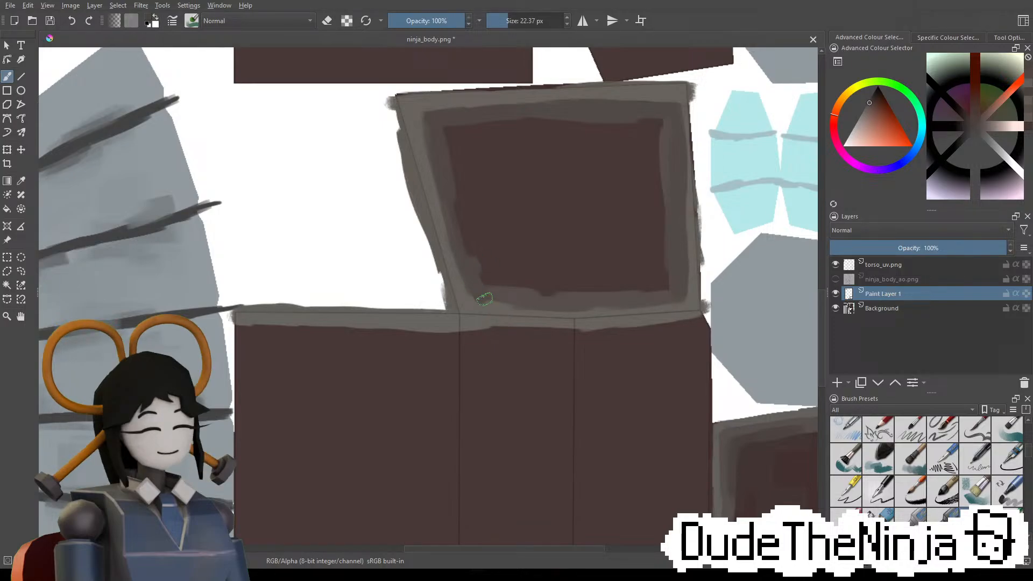
mouse_move(485, 299)
middle_down()
mouse_move(482, 266)
mouse_move(495, 248)
middle_up()
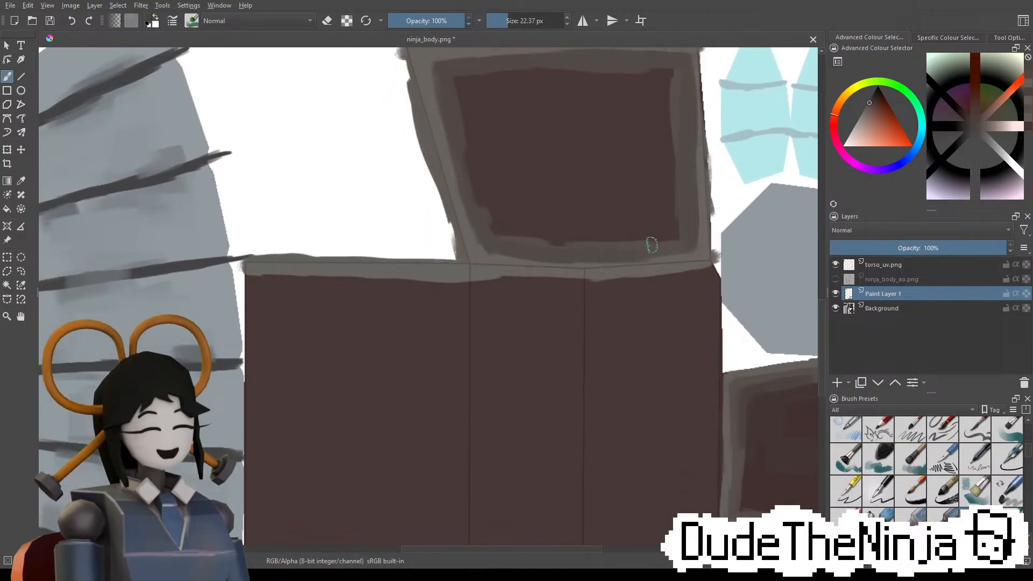
middle_drag(677, 260, 586, 171)
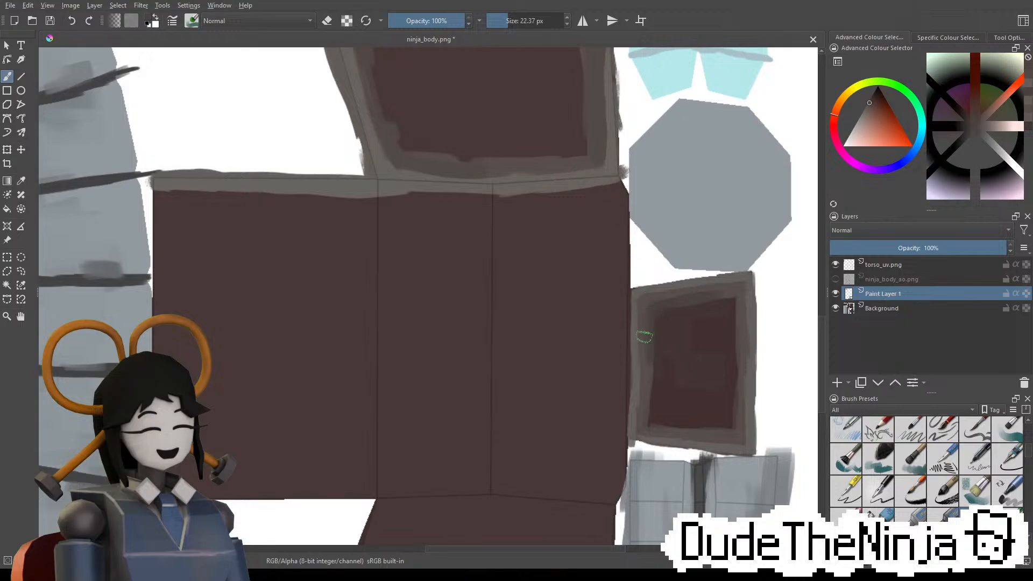
ctrl+click(642, 336)
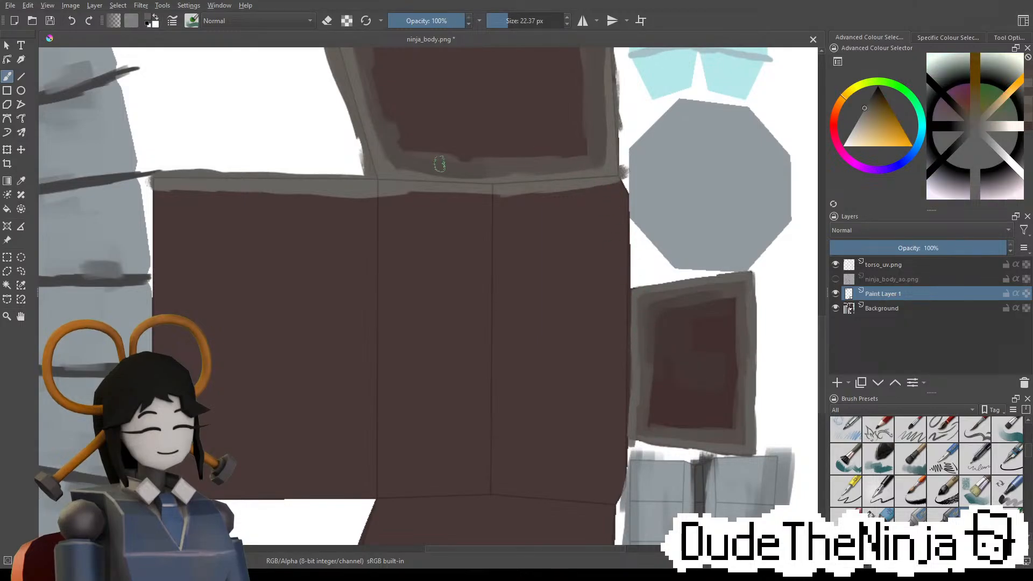
mouse_move(440, 164)
mouse_down()
mouse_move(425, 168)
mouse_move(594, 164)
mouse_move(522, 172)
mouse_up()
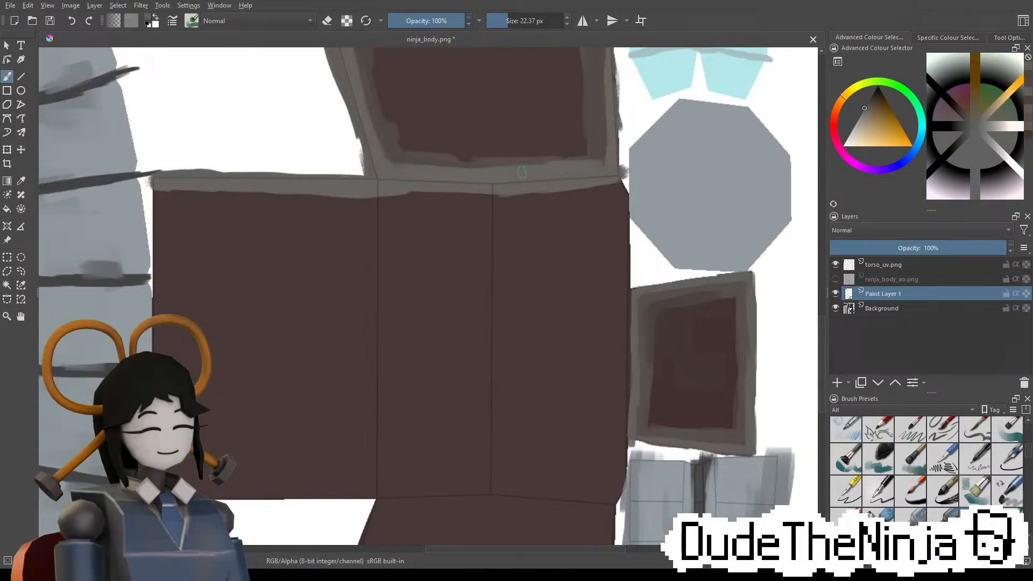
mouse_move(625, 166)
mouse_down()
mouse_move(505, 187)
mouse_move(597, 171)
mouse_up()
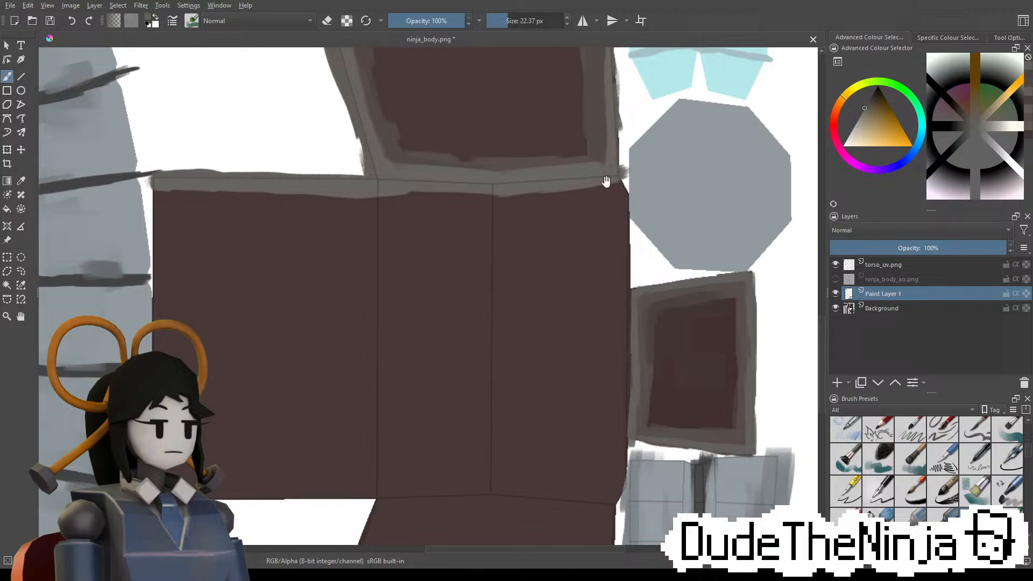
Blend the trapezoid's lower border with a mid grey sampled from the small panel, using a different brush preset at 14.28 px
drag(606, 181, 621, 292)
ctrl+click(669, 402)
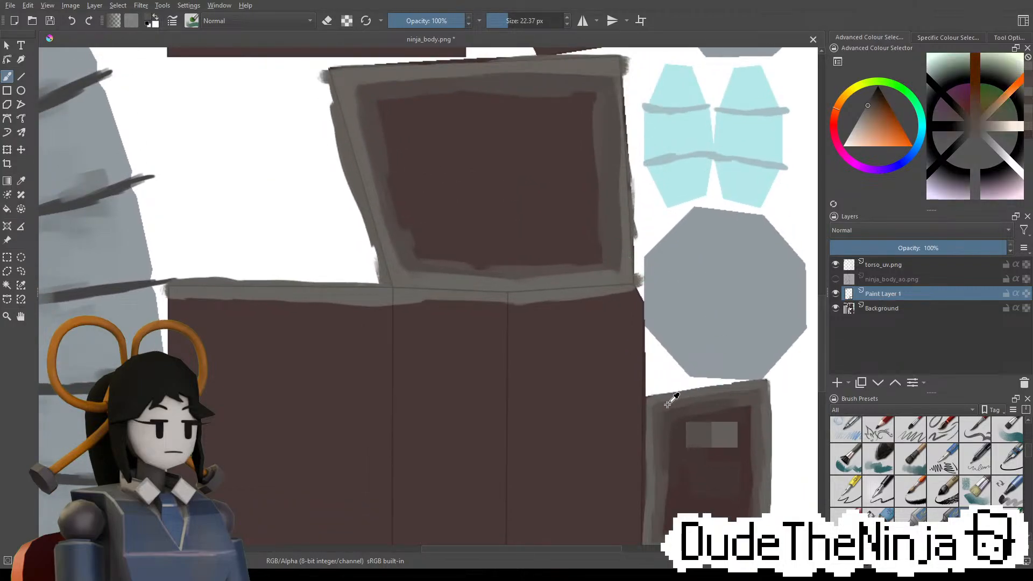
mouse_move(620, 260)
mouse_down()
mouse_move(559, 277)
mouse_move(549, 268)
mouse_up()
click(879, 514)
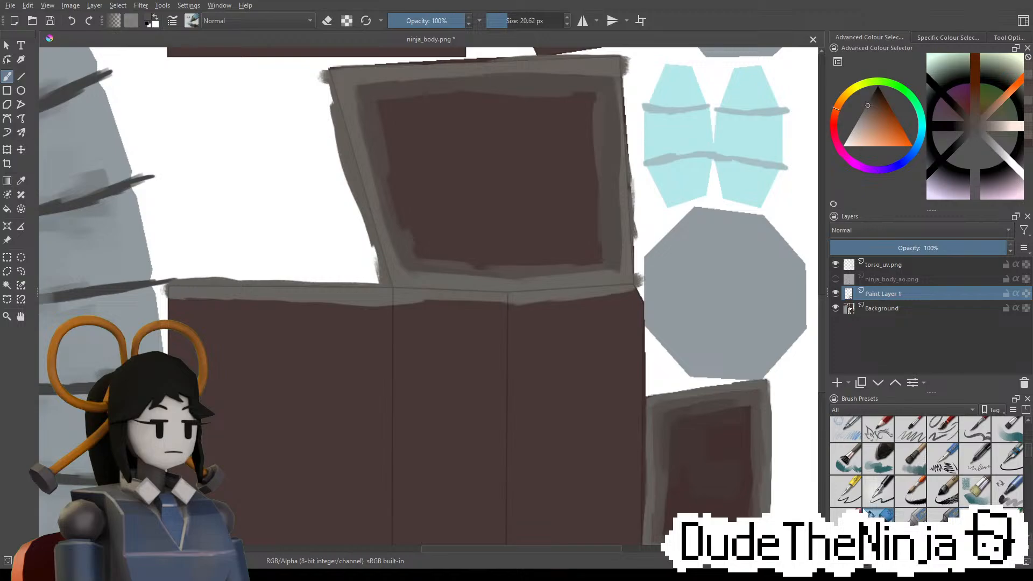
shift+drag(408, 275, 403, 274)
drag(410, 274, 475, 275)
drag(415, 274, 478, 278)
key(ctrl+z)
key(ctrl+z)
drag(415, 273, 625, 271)
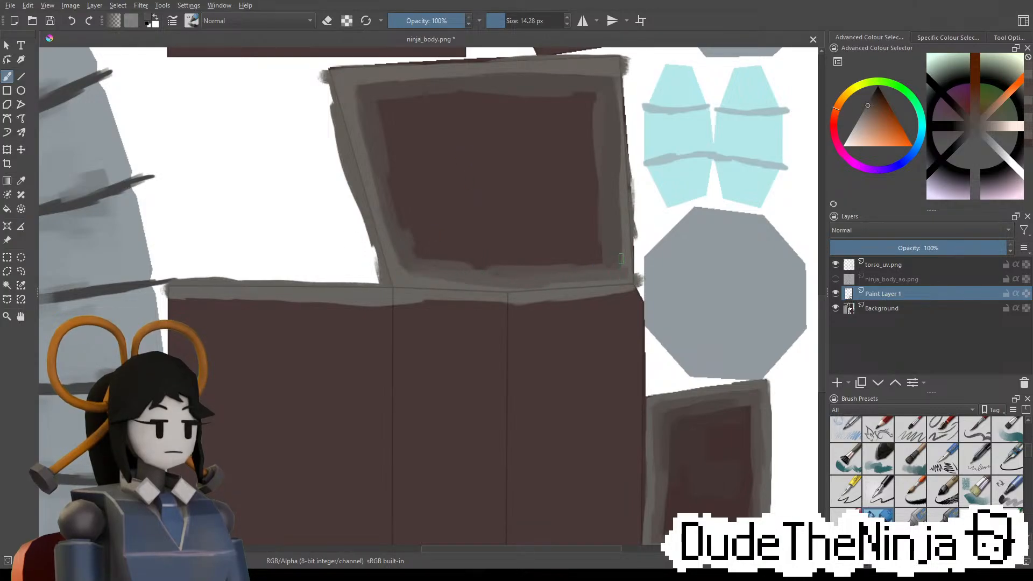
Set the brush to 18.21 px and paint the mid grey along the trapezoid's upper inner border
shift+drag(620, 205, 616, 201)
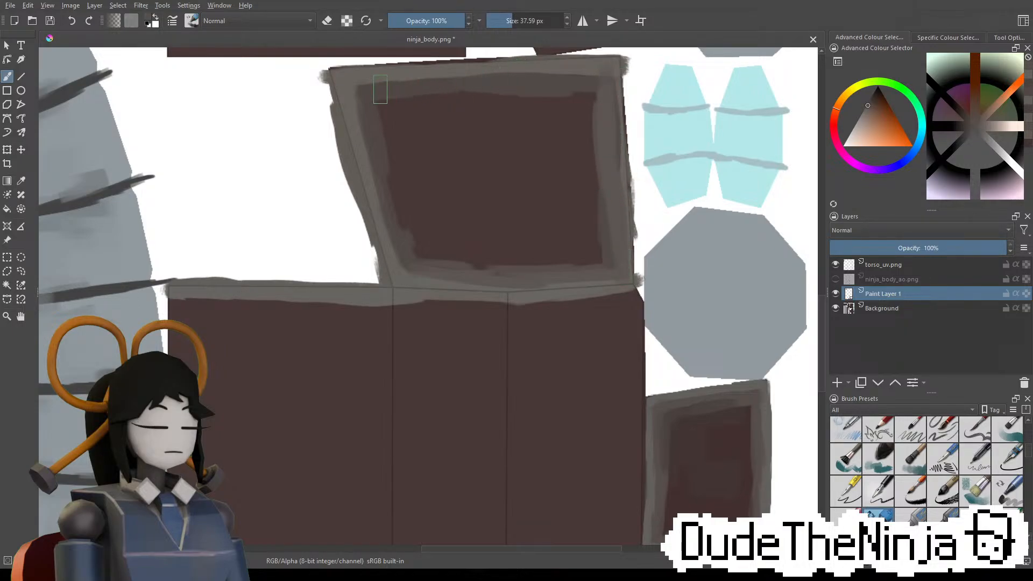
mouse_move(378, 90)
shift+mouse_down()
mouse_move(363, 86)
mouse_move(554, 82)
shift+mouse_up()
drag(472, 76, 582, 76)
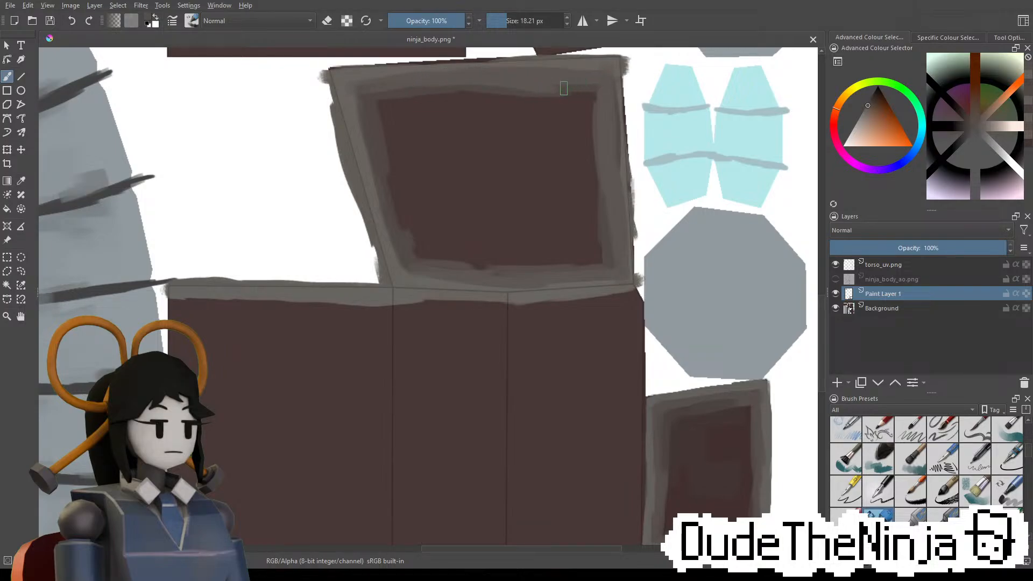
Sample a darker grey from the small panel and widen the inner shading along the trapezoid's upper, right and lower edges
ctrl+click(710, 417)
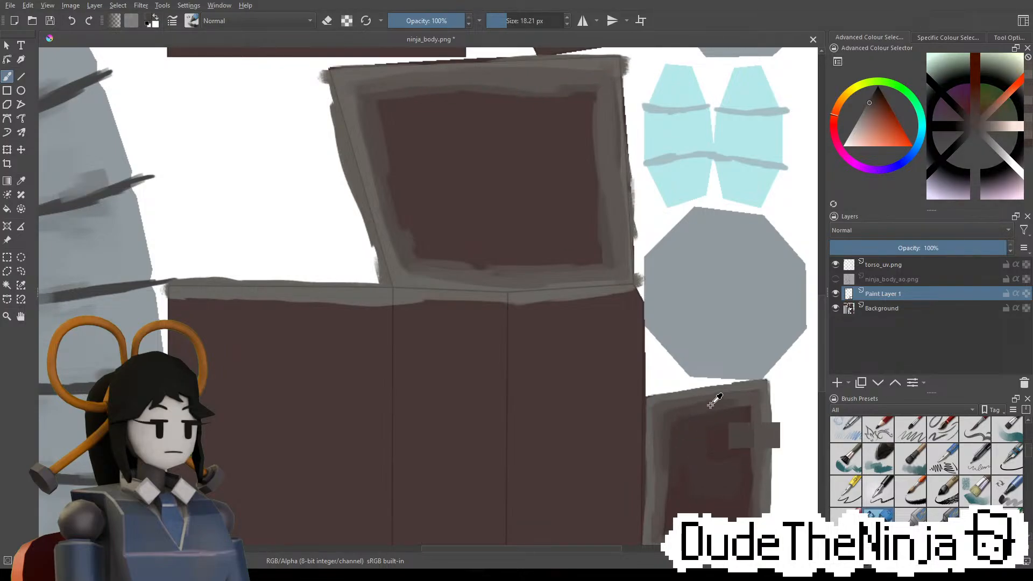
drag(386, 92, 489, 91)
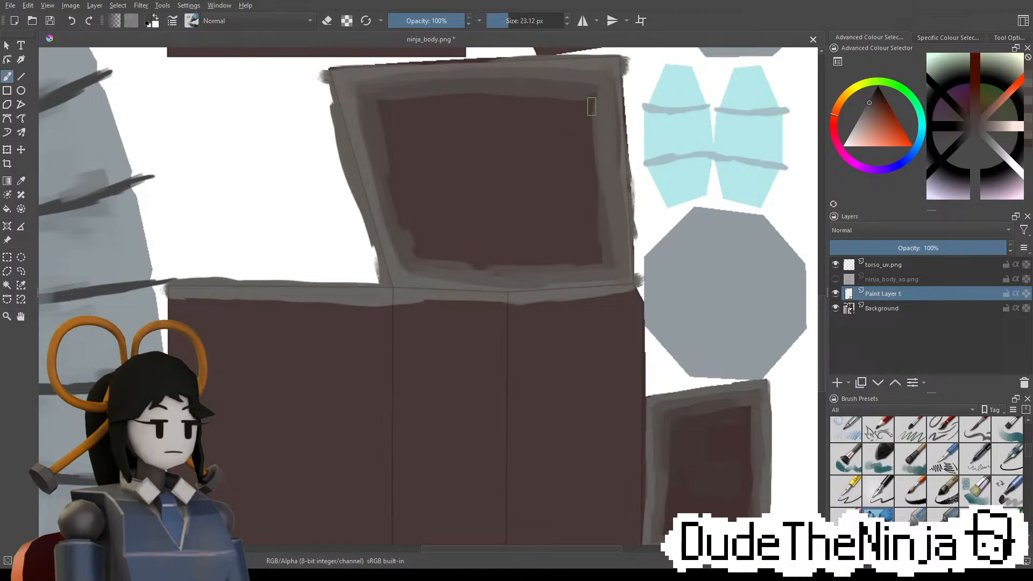
shift+drag(592, 106, 593, 200)
key(ctrl+z)
drag(591, 99, 604, 195)
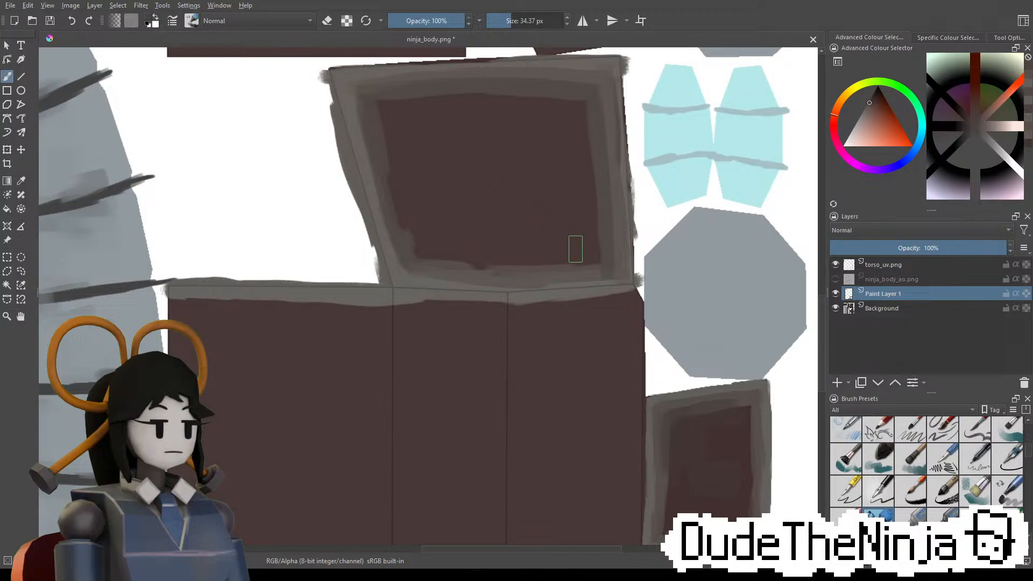
drag(592, 265, 479, 265)
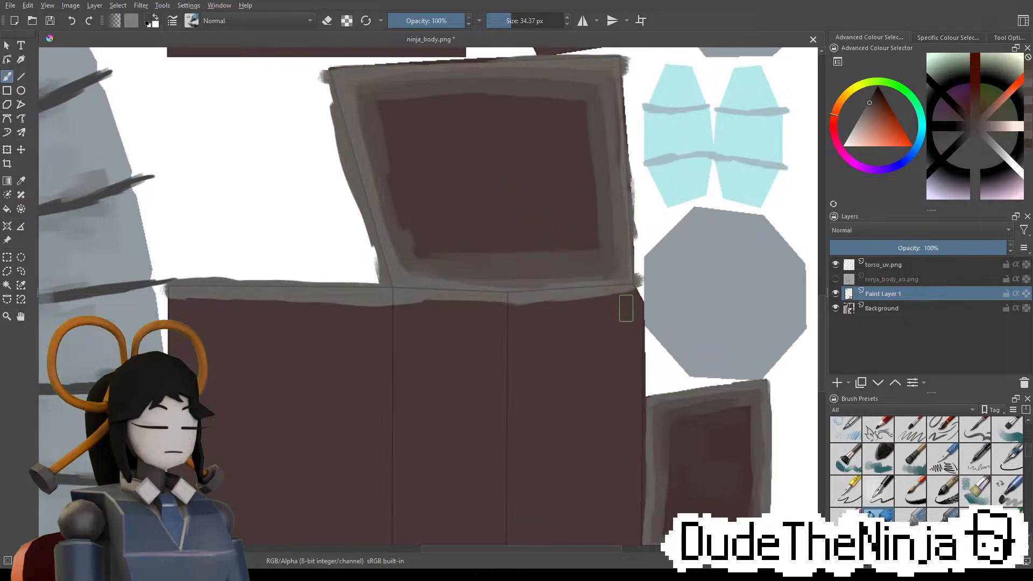
Sample a dark brown from the small panel's interior and soften the trapezoid's lower inner shading with it
ctrl+click(690, 431)
drag(450, 261, 560, 260)
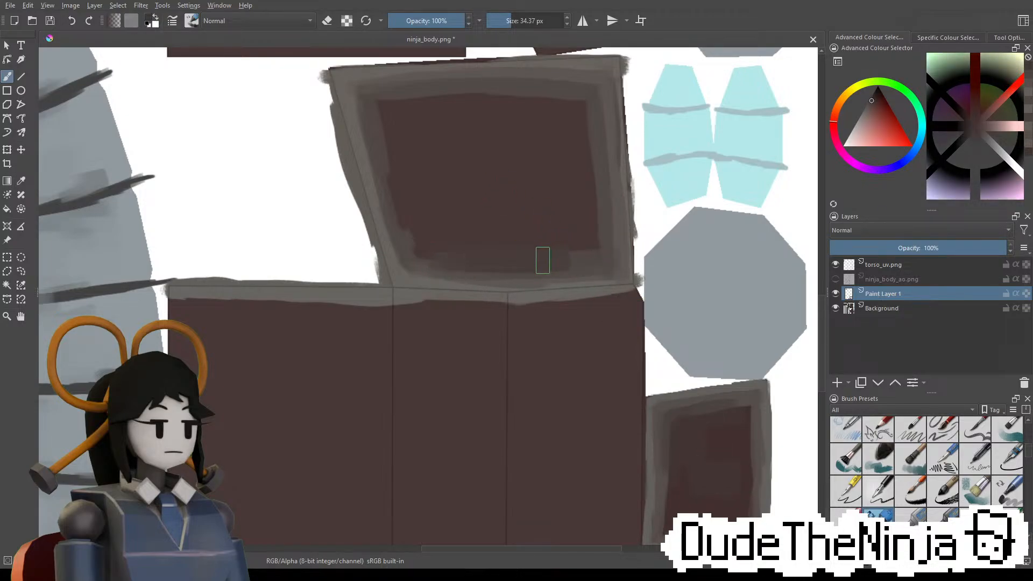
key(ctrl+z)
ctrl+click(748, 433)
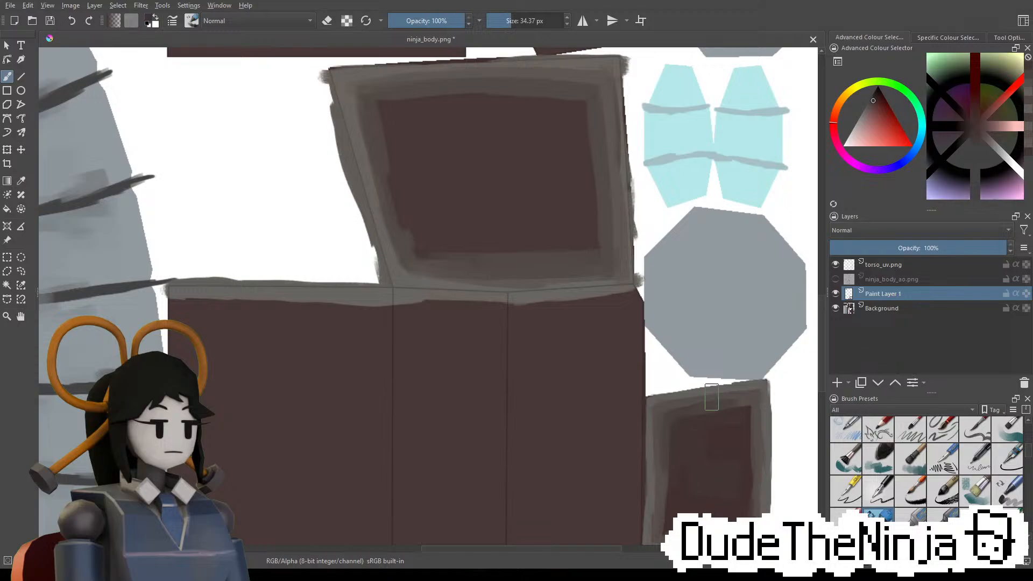
drag(463, 246, 552, 247)
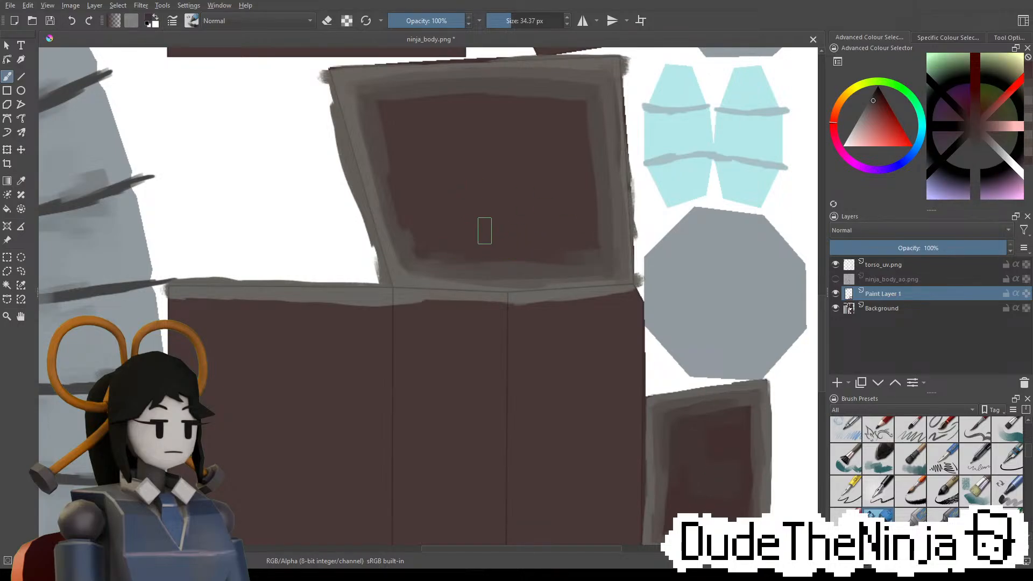
Paint brown tones over the trapezoid's upper-left inner shading and its centre, enlarging the brush to 60.63 px for the centre
mouse_move(388, 102)
mouse_down()
mouse_move(402, 97)
mouse_move(373, 123)
mouse_up()
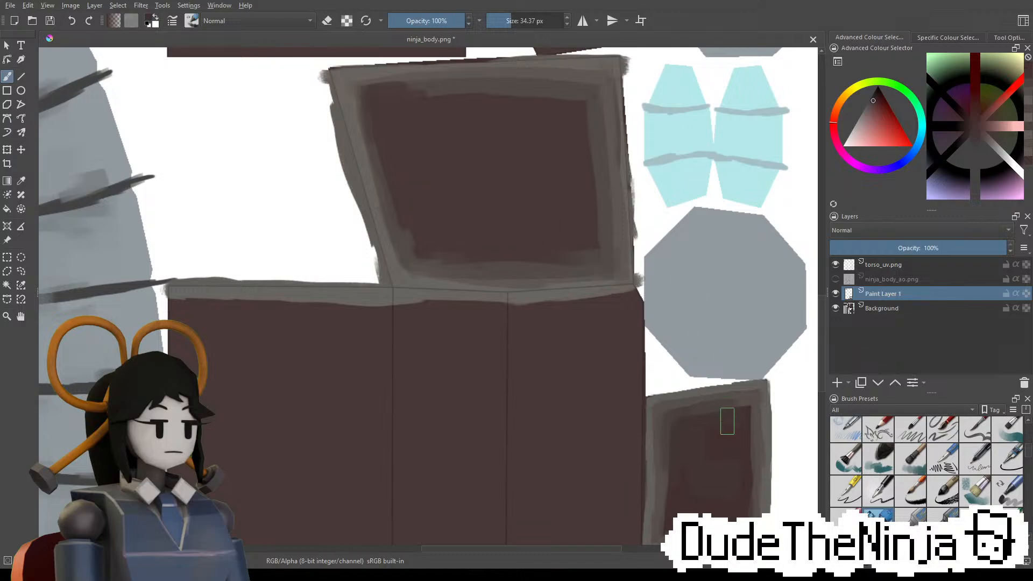
ctrl+click(693, 425)
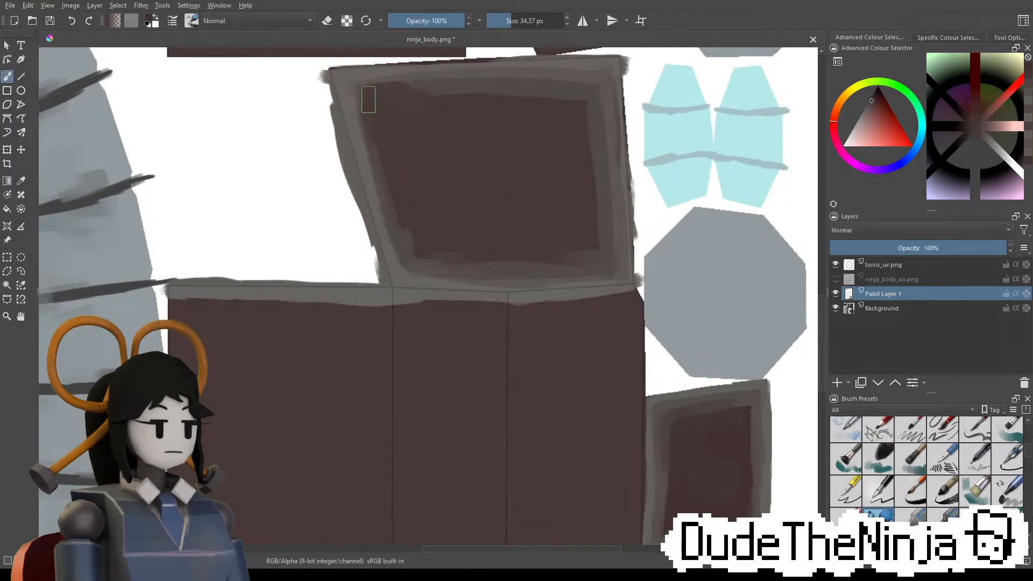
mouse_move(369, 100)
mouse_down()
mouse_move(429, 102)
mouse_move(377, 141)
mouse_up()
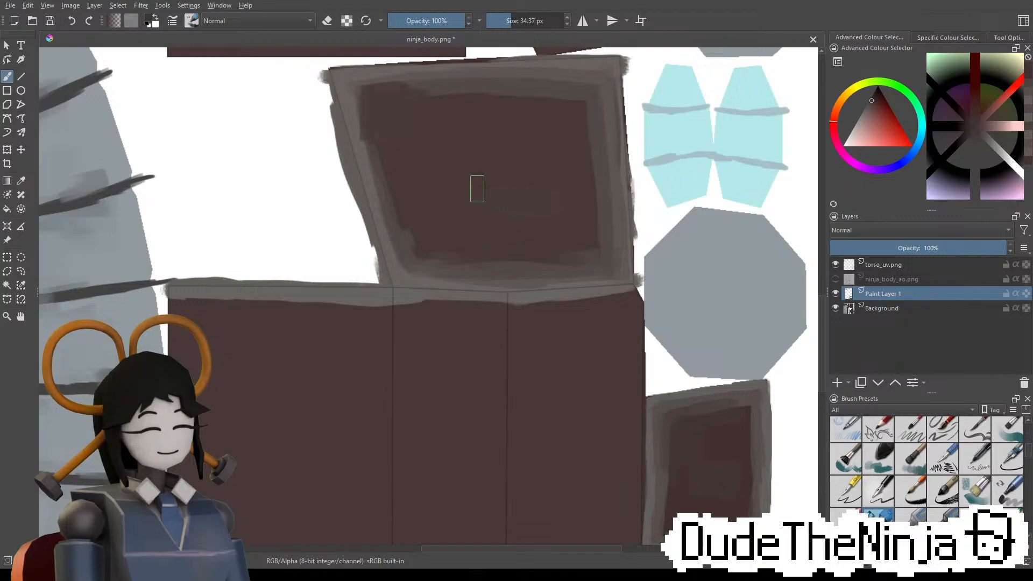
shift+drag(475, 173, 495, 173)
ctrl+click(692, 509)
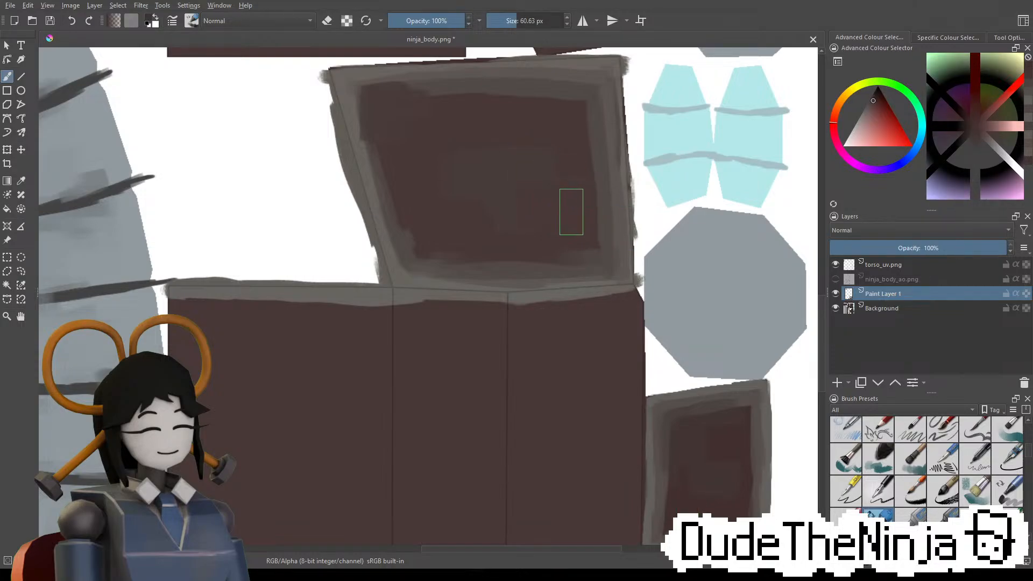
Sample the light grey border above the wide rectangle with the torso_uv.png overlay hidden, and show the overlay again
middle_drag(686, 416, 636, 301)
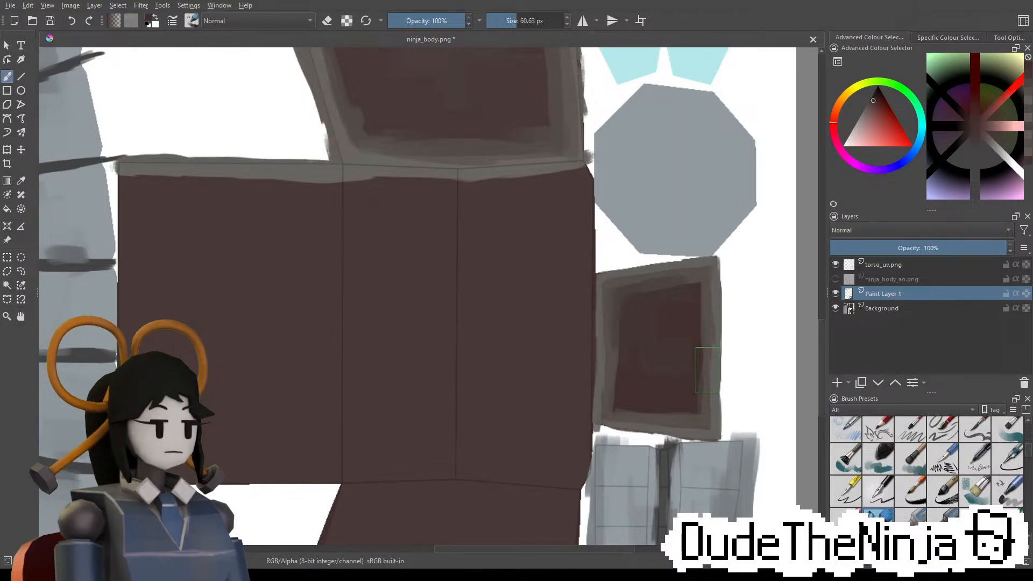
middle_drag(524, 199, 665, 213)
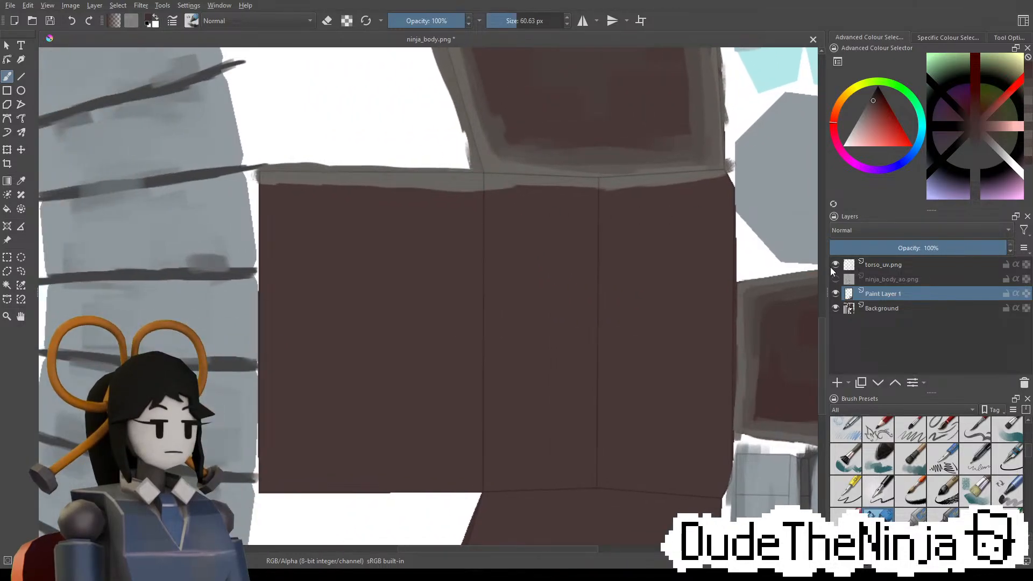
click(835, 264)
ctrl+click(490, 166)
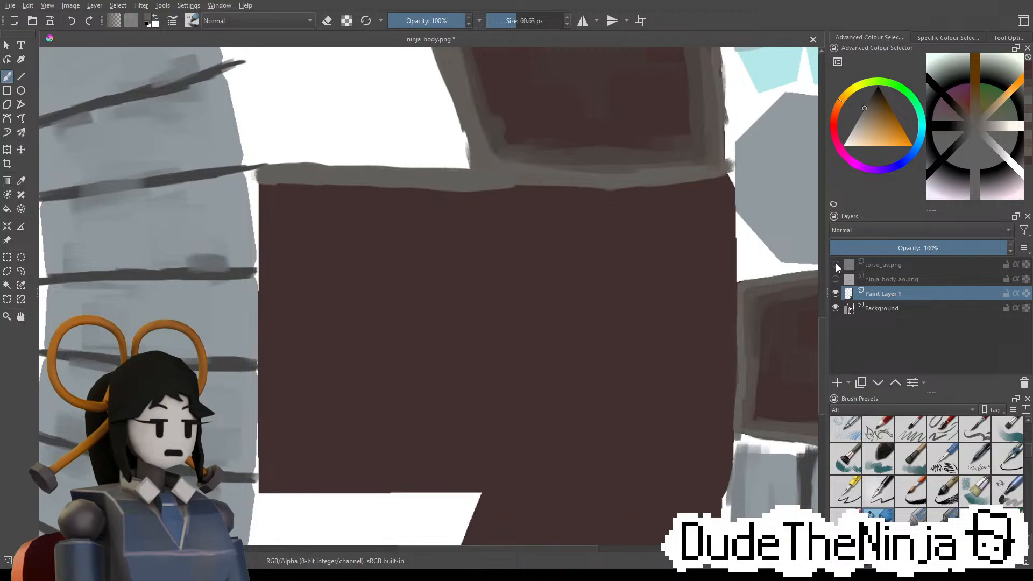
click(836, 264)
mouse_move(486, 204)
shift+mouse_down()
mouse_move(461, 205)
mouse_move(482, 267)
shift+mouse_up()
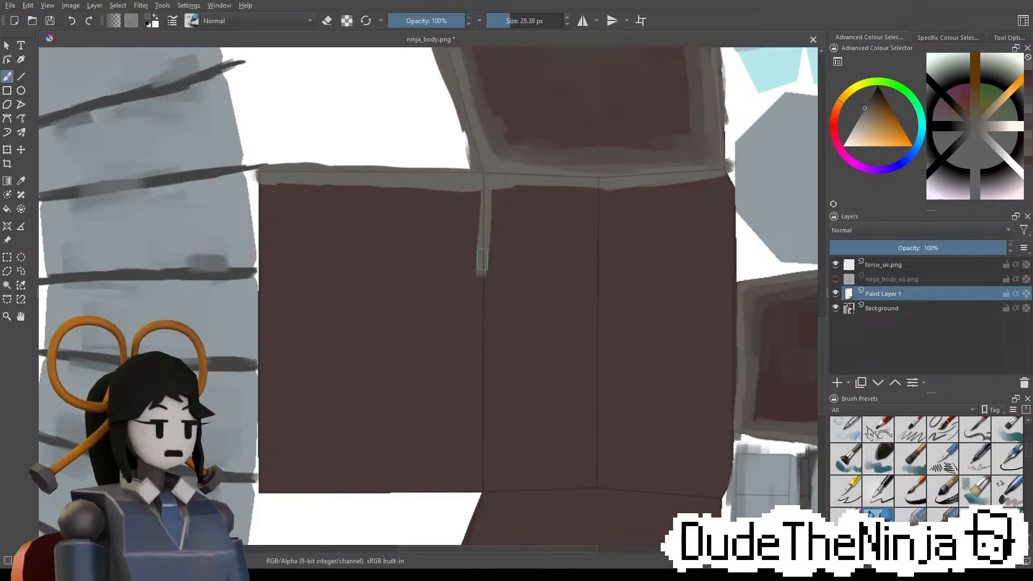
key(ctrl+z)
drag(478, 186, 478, 267)
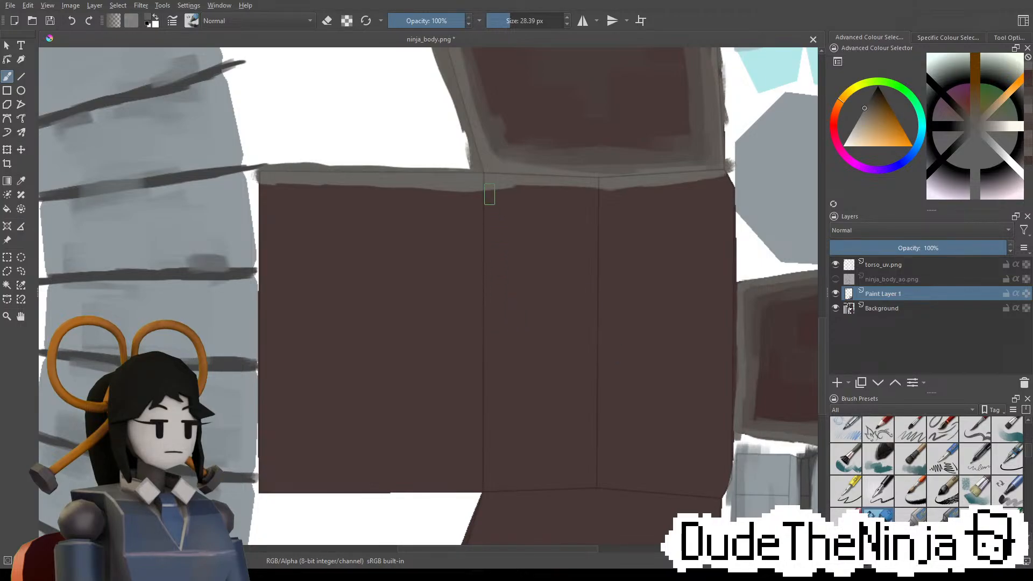
drag(489, 191, 483, 274)
key(ctrl+z)
Paint a light grey border down the wide panel's left vertical UV seam to its lower edge, with the brush at 33.93 px
mouse_move(484, 183)
mouse_down()
mouse_move(486, 336)
mouse_move(486, 307)
mouse_move(479, 324)
mouse_up()
key(bracketright)
key(ctrl+z)
drag(489, 201, 489, 325)
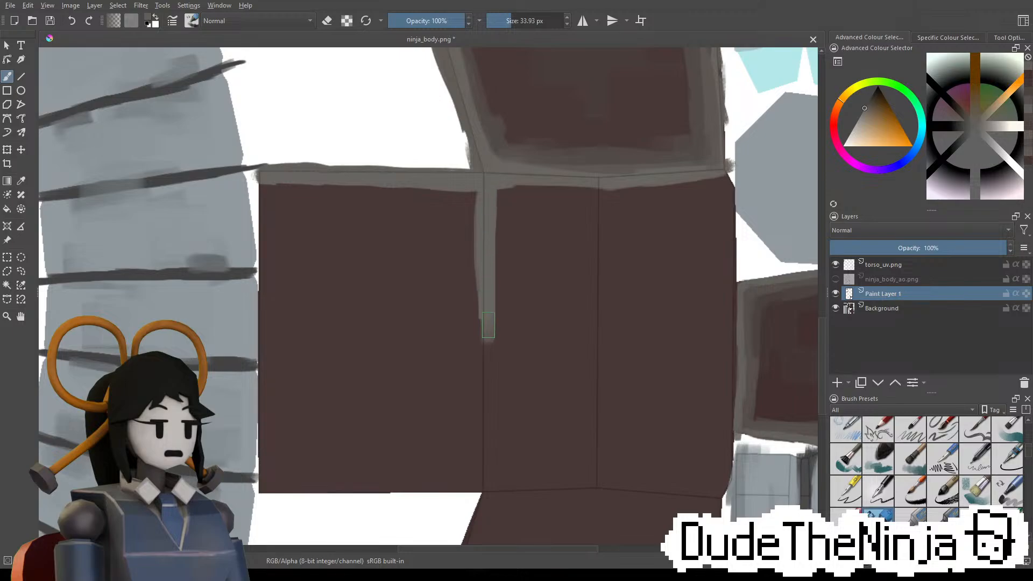
middle_drag(488, 325, 495, 231)
drag(495, 237, 487, 366)
drag(491, 357, 491, 385)
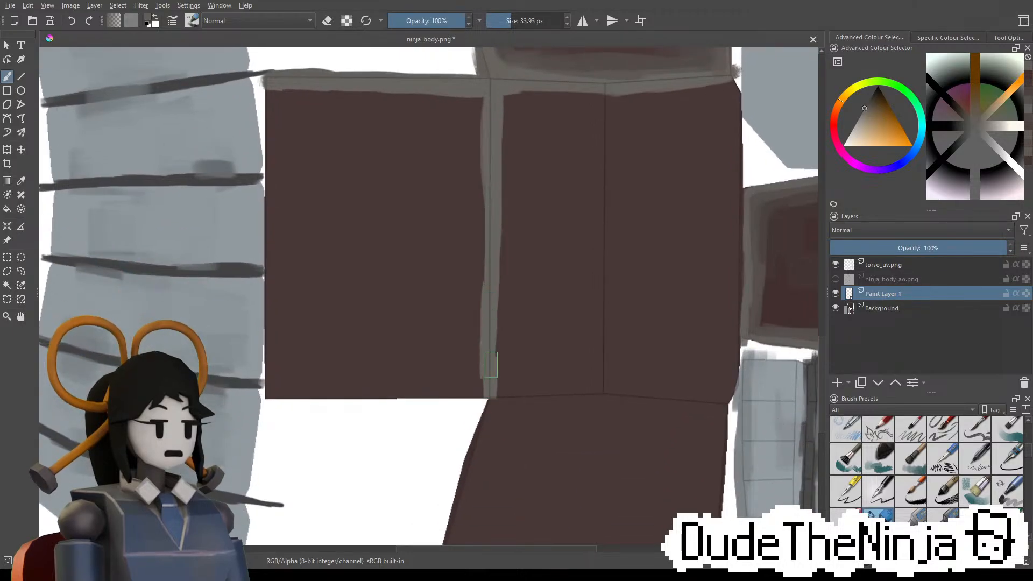
Widen the grey seam border beside the left rectangle and paint its lower edge border with the brush at 21.51 px
mouse_move(484, 333)
mouse_down()
mouse_move(480, 113)
mouse_move(477, 171)
mouse_up()
middle_drag(490, 346, 646, 231)
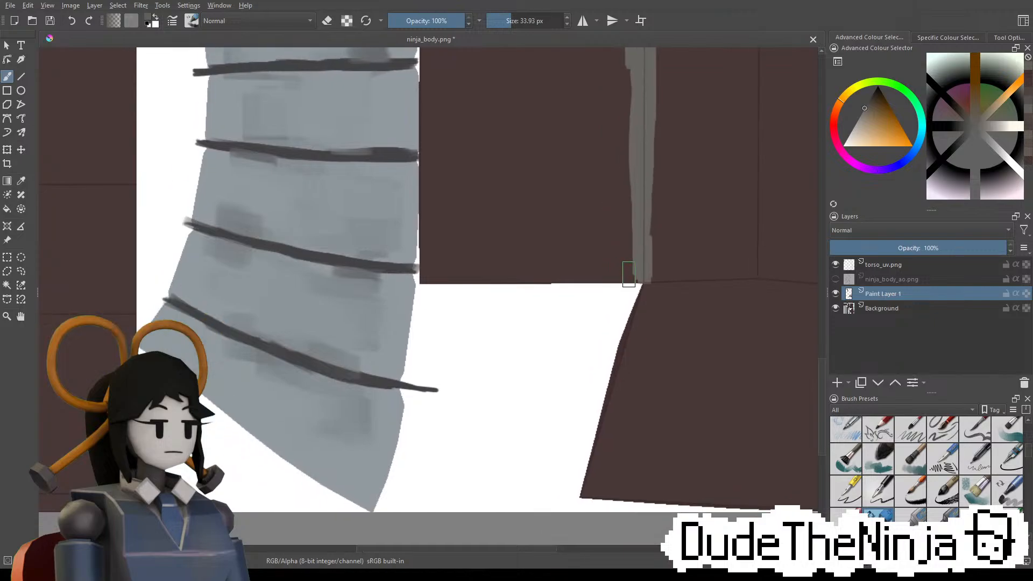
shift+drag(634, 277, 424, 274)
key(ctrl+z)
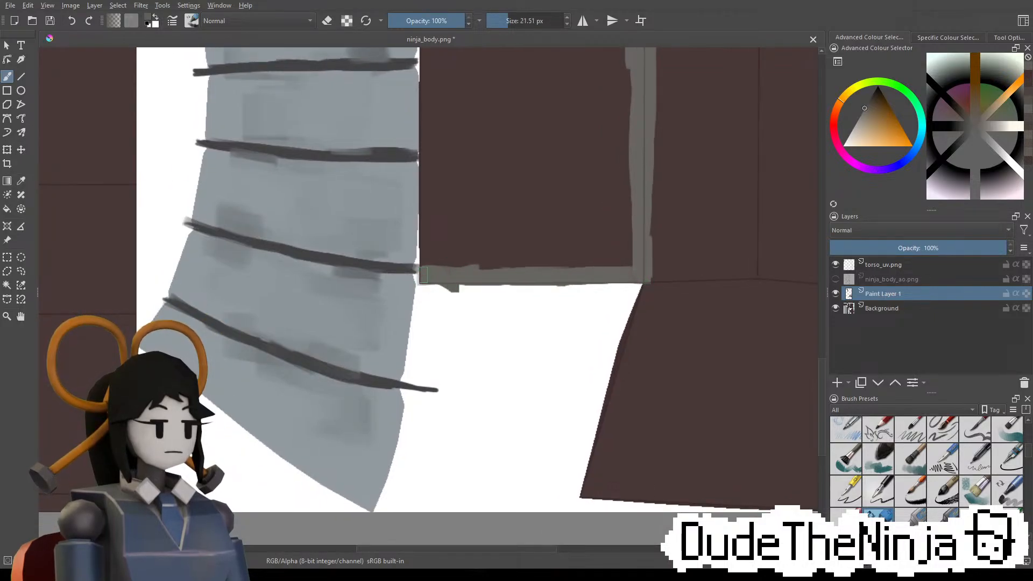
Paint the light grey border down the full left edge of the left rectangle with the brush at 37.68 px
middle_drag(462, 148, 470, 307)
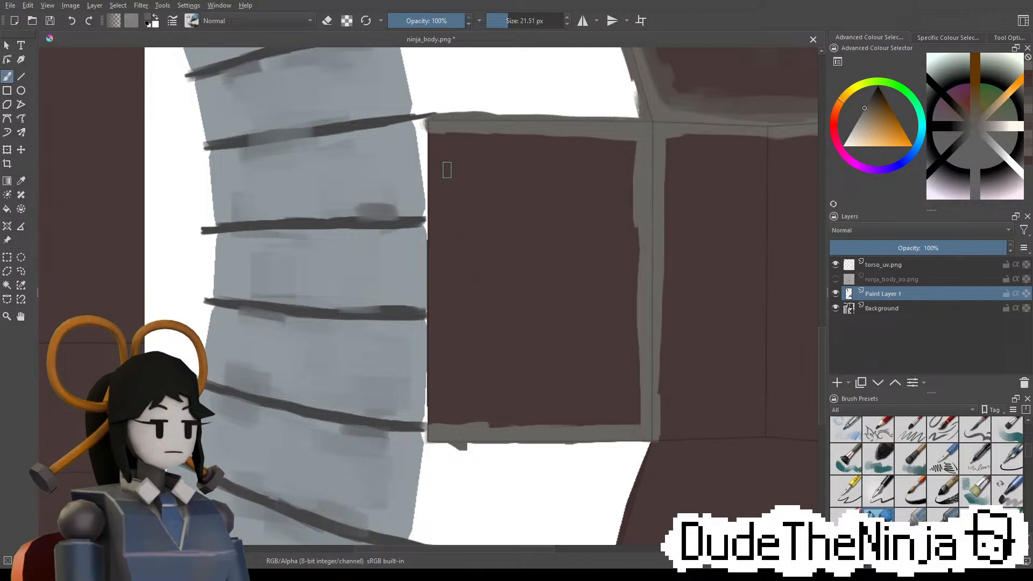
mouse_move(436, 152)
shift+mouse_down()
mouse_move(448, 153)
mouse_move(442, 224)
shift+mouse_up()
key(ctrl+z)
drag(432, 127, 433, 209)
drag(435, 112, 437, 267)
middle_drag(445, 322, 459, 246)
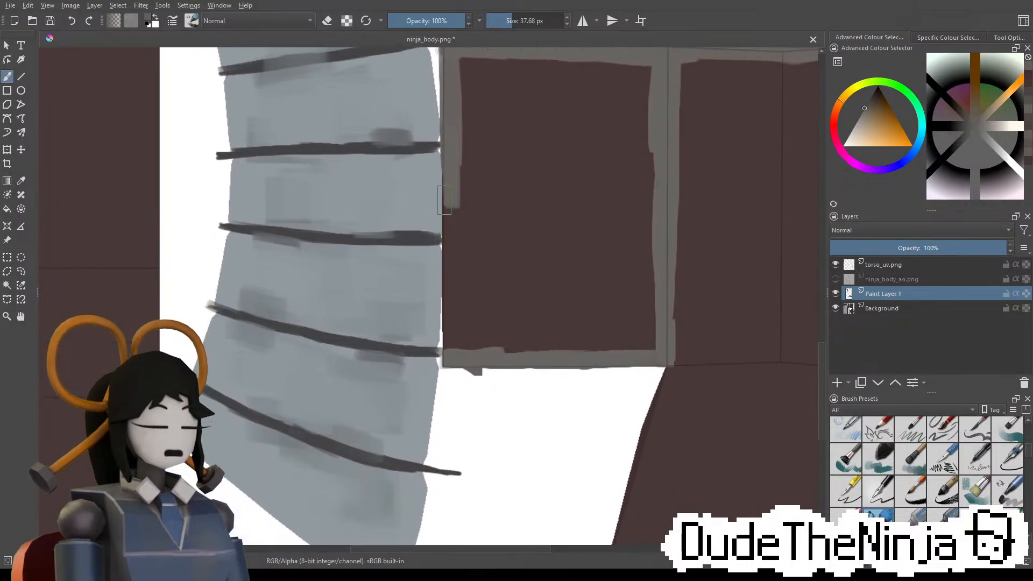
drag(449, 186, 451, 344)
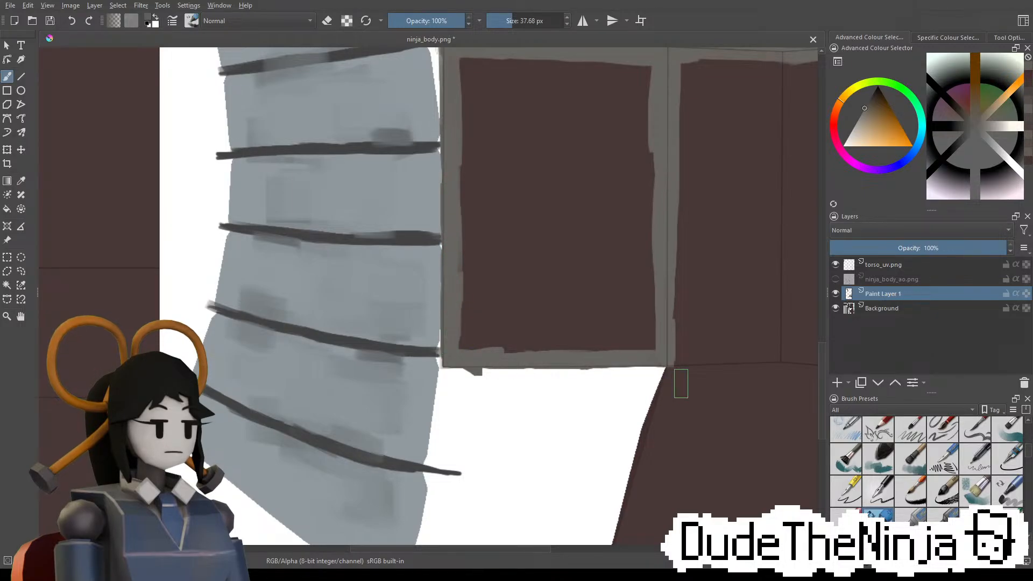
Paint the light grey border down the right edge of the centre-seamed rectangle, using brush sizes of 24.82 and 43.93 px
middle_drag(680, 383, 375, 262)
middle_drag(469, 249, 398, 360)
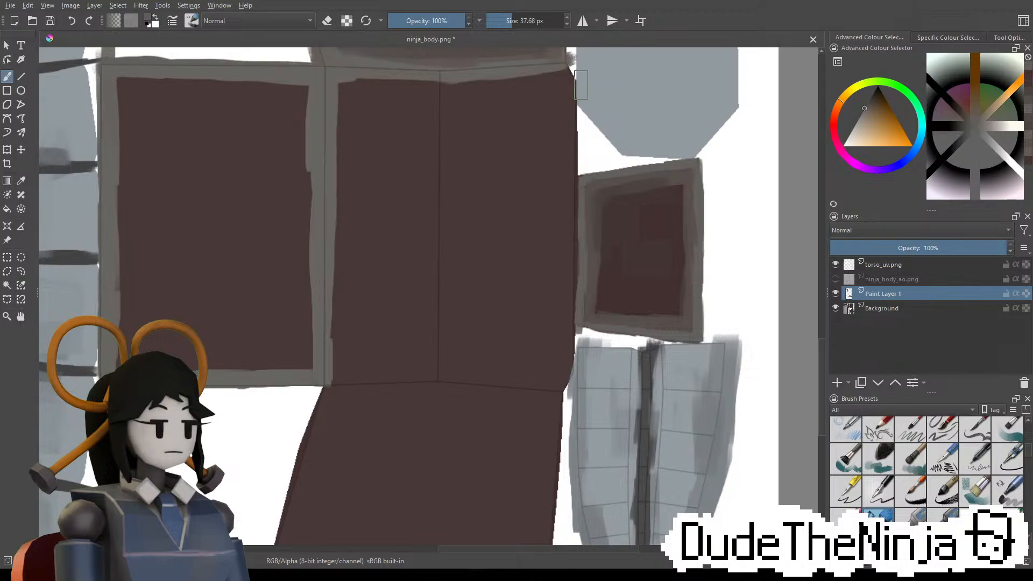
key(ctrl+z)
mouse_move(565, 76)
mouse_down()
mouse_move(577, 95)
mouse_move(560, 73)
mouse_move(565, 188)
mouse_move(560, 107)
mouse_up()
middle_drag(546, 206, 556, 162)
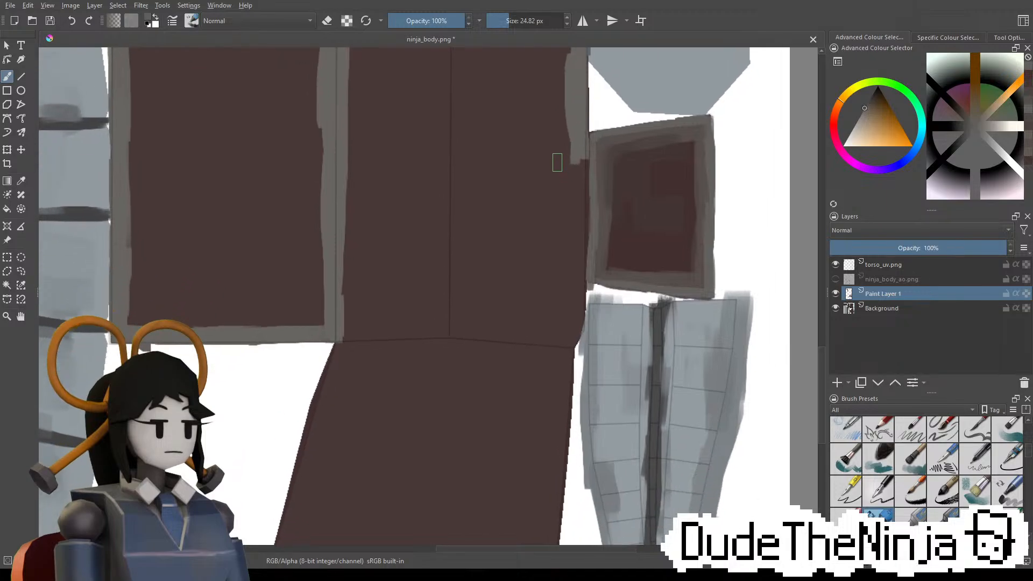
mouse_move(557, 163)
shift+mouse_down()
mouse_move(573, 163)
mouse_move(575, 206)
shift+mouse_up()
drag(577, 146, 578, 206)
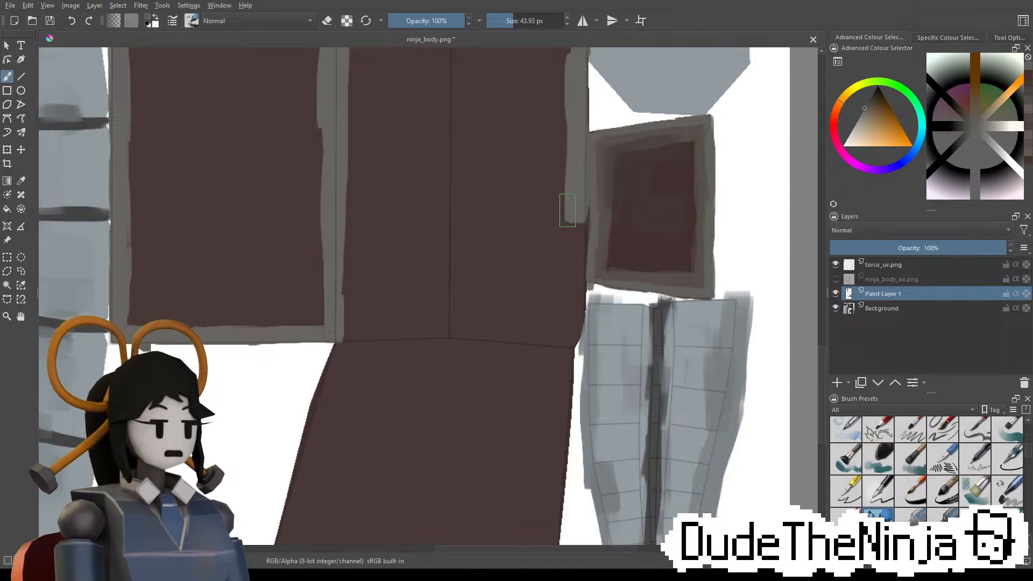
middle_drag(560, 265, 506, 202)
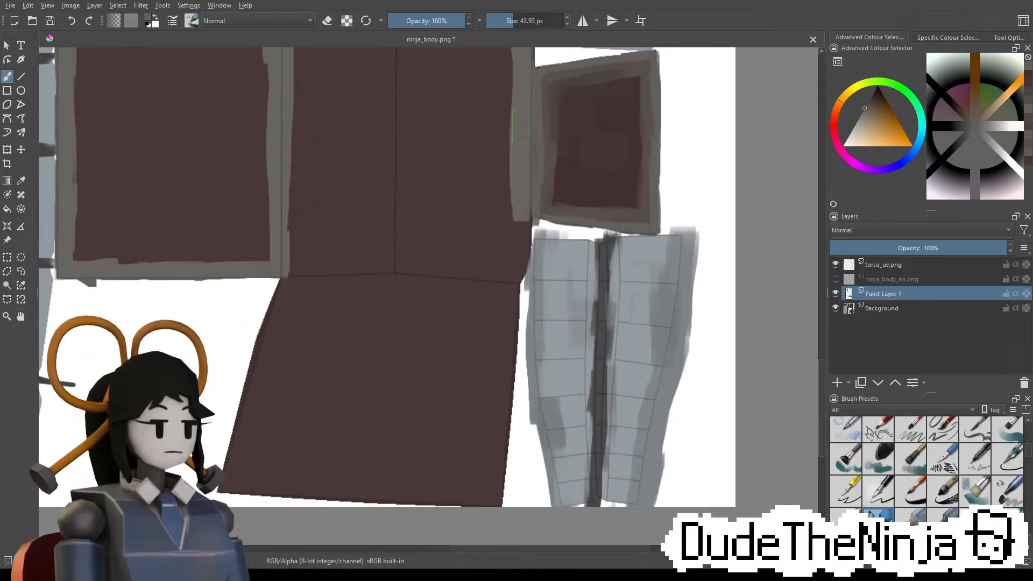
drag(520, 127, 518, 232)
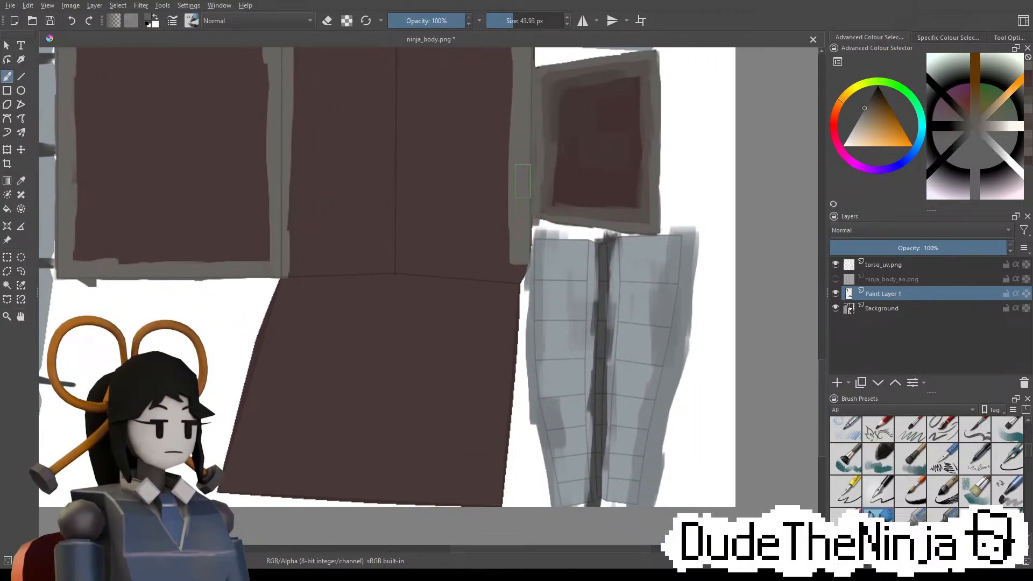
Paint the light grey border along the lower edge of the centre-seamed rectangle with the brush at 27.94 px
drag(289, 271, 345, 273)
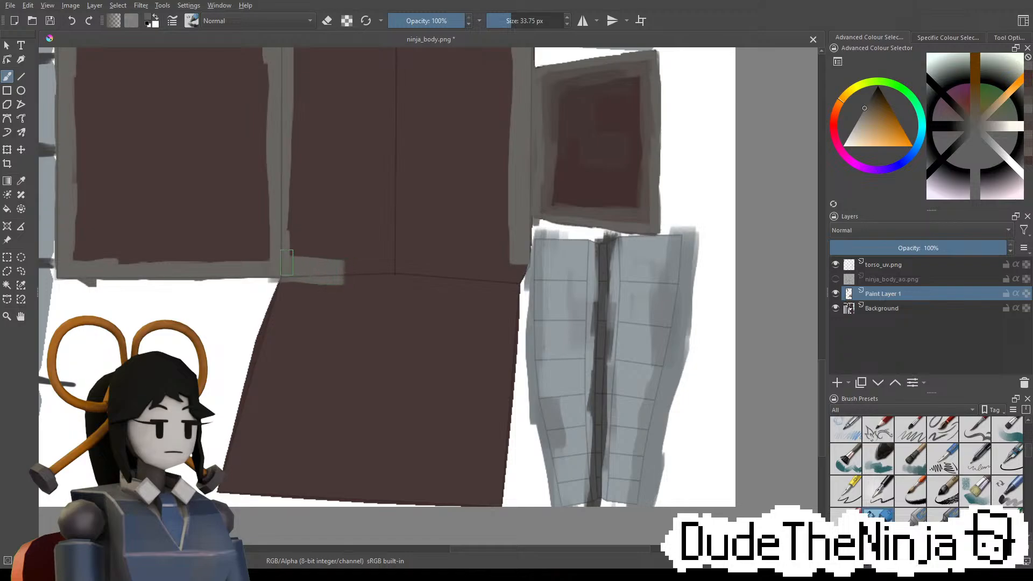
click(351, 296)
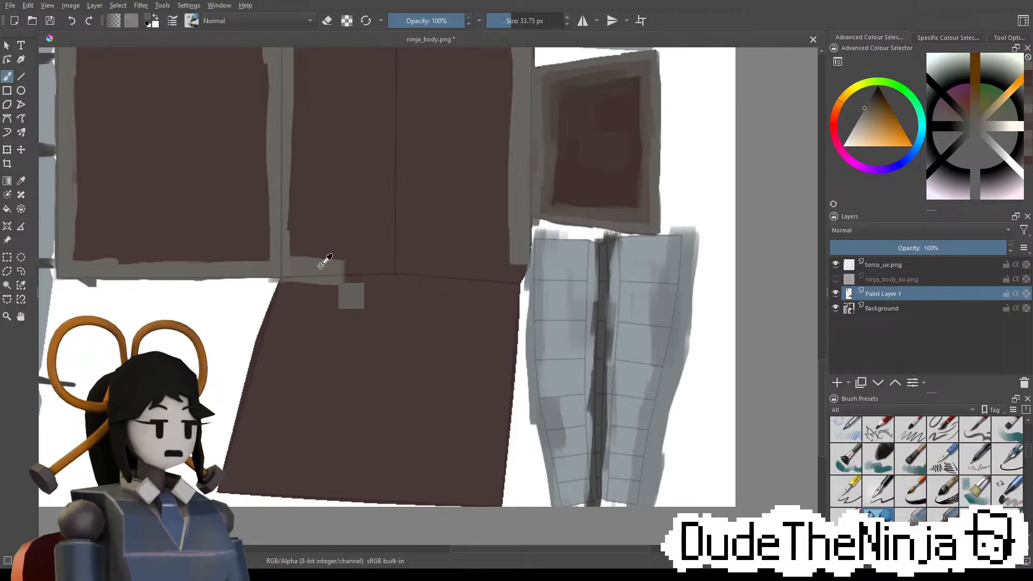
key(ctrl+z)
key(bracketleft)
drag(325, 269, 514, 282)
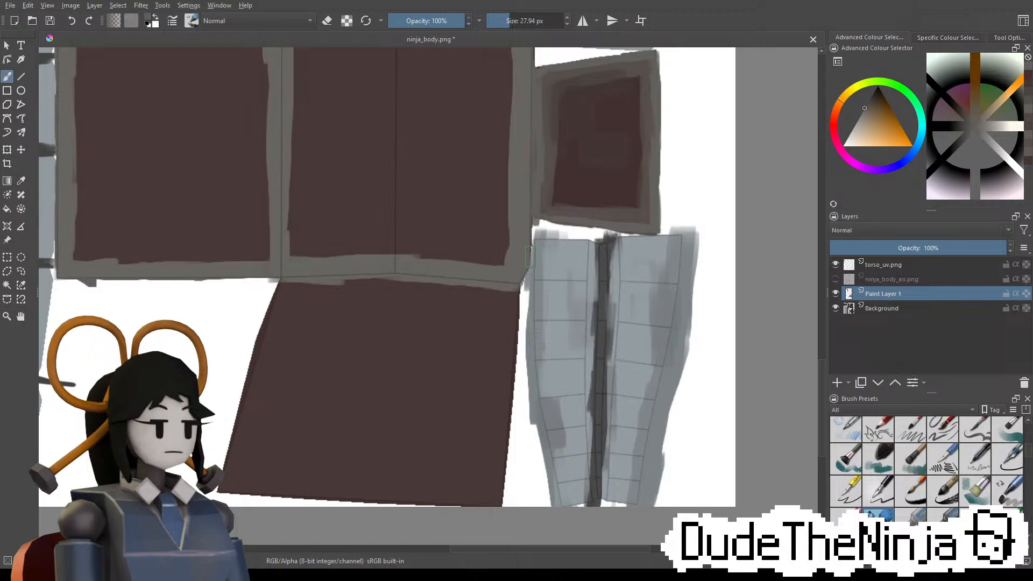
Paint light grey borders along the upper and left edges of the brown panel below the centre-seamed rectangle
middle_drag(375, 320, 452, 209)
drag(378, 168, 592, 182)
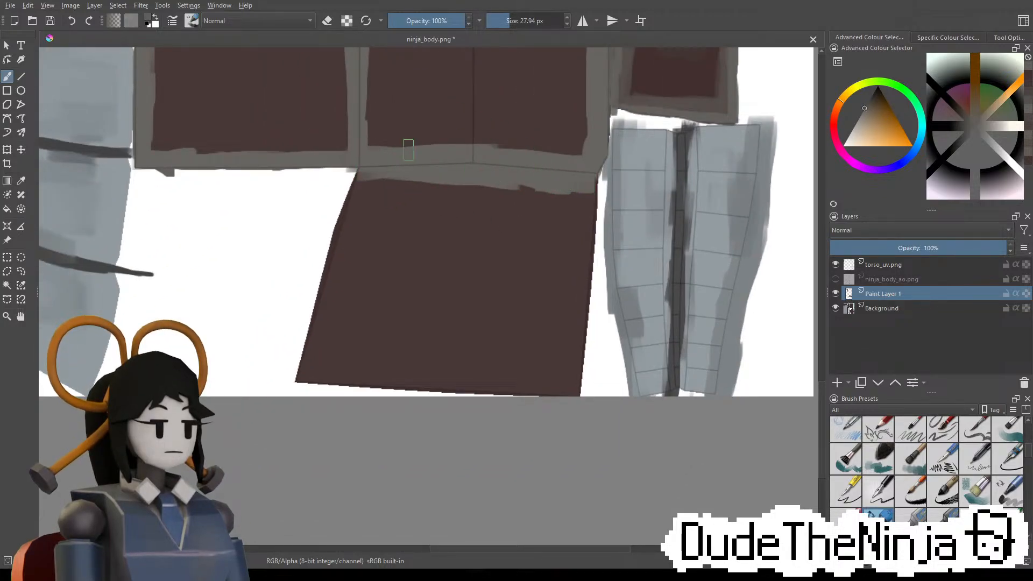
drag(358, 171, 297, 393)
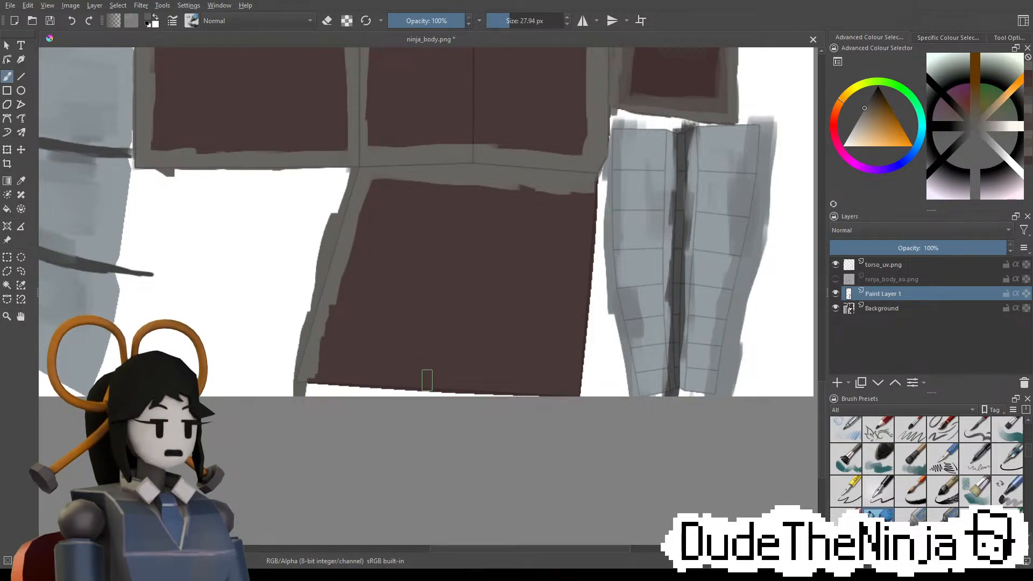
Paint light grey borders along the bottom and right edges of the lowest brown panel to close its frame
middle_drag(490, 363, 511, 316)
click(333, 349)
drag(305, 340, 422, 345)
key(ctrl+z)
drag(334, 328, 471, 347)
drag(382, 325, 524, 353)
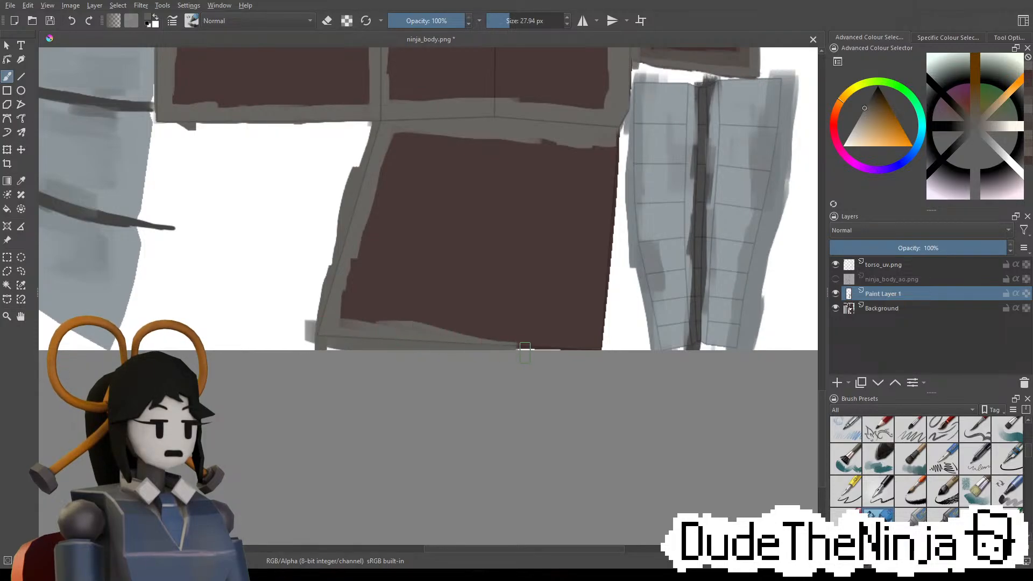
key(ctrl+z)
drag(397, 330, 586, 344)
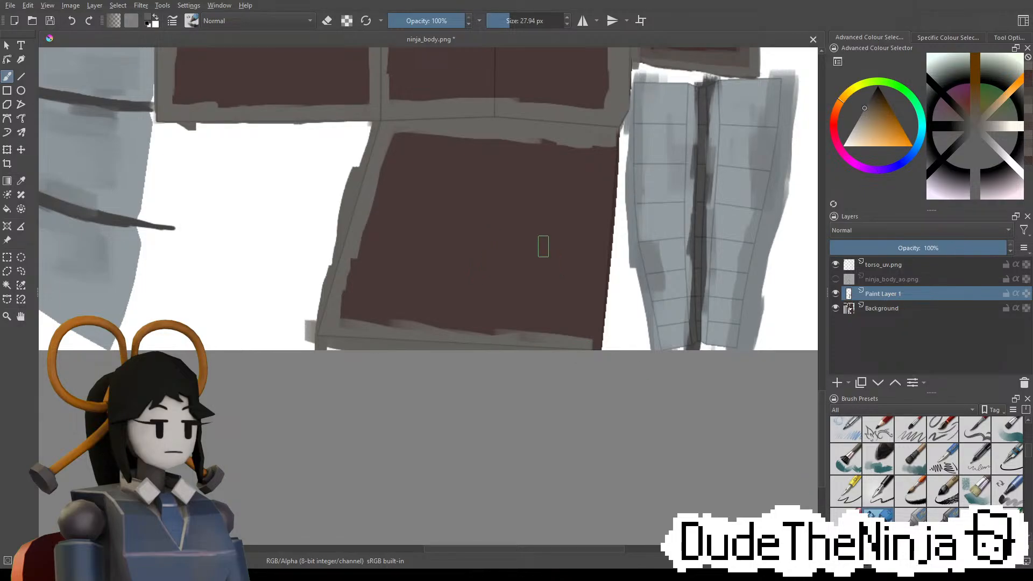
drag(606, 129, 600, 235)
mouse_move(605, 151)
mouse_down()
mouse_move(592, 339)
mouse_move(608, 296)
mouse_up()
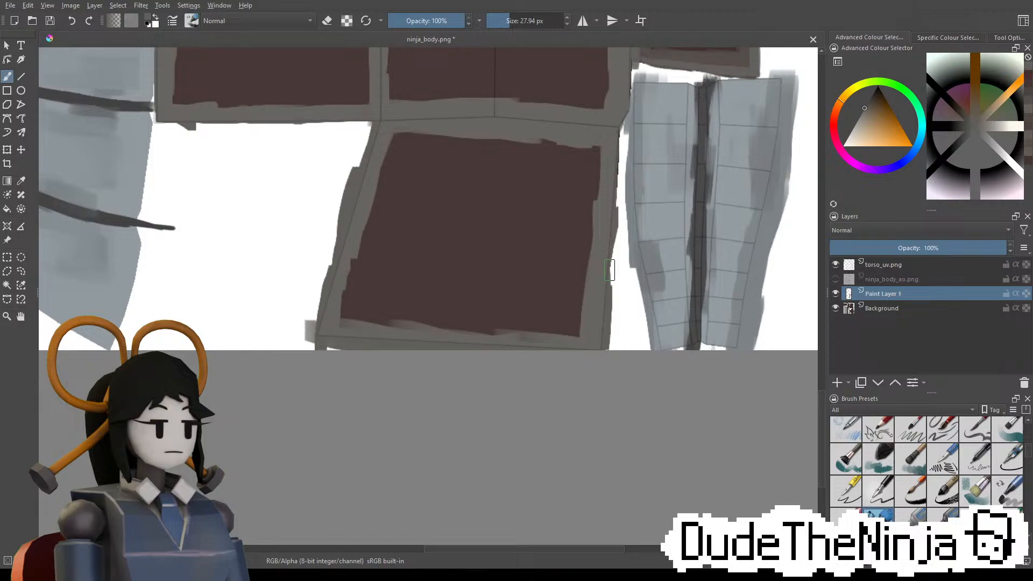
Sample a dark grey-brown from the small panel's inner shading and paint it over the centre-seamed rectangle's upper interior at 83.05 px
middle_drag(458, 228, 438, 336)
mouse_move(478, 265)
middle_down()
mouse_move(445, 371)
mouse_move(521, 228)
mouse_move(447, 381)
middle_up()
ctrl+click(649, 215)
middle_drag(427, 180, 418, 296)
shift+drag(450, 213, 487, 213)
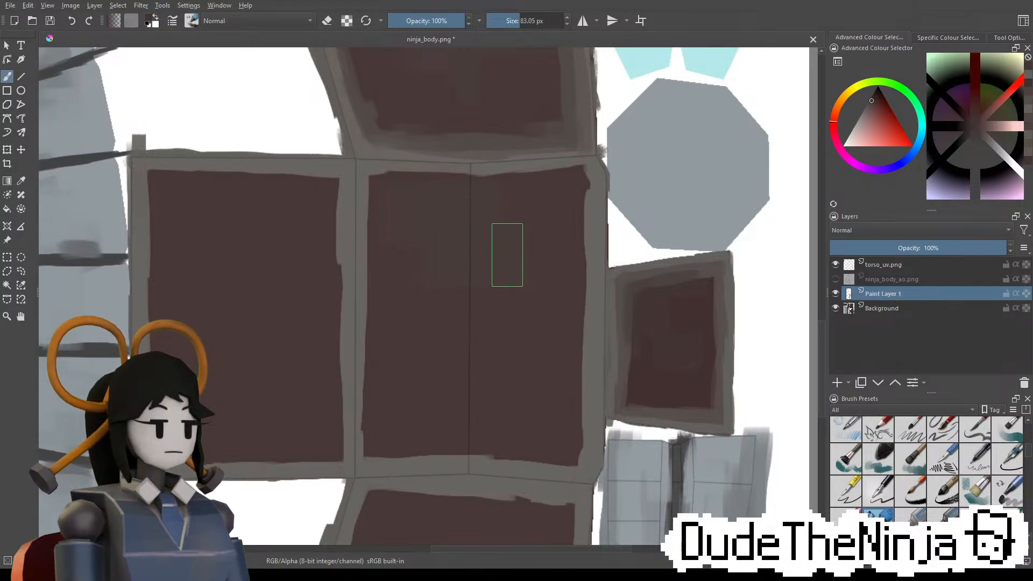
Paint the left rectangle's interior with dark grey-brown, blending in a brown sampled from the small panel's interior
middle_drag(276, 379, 415, 323)
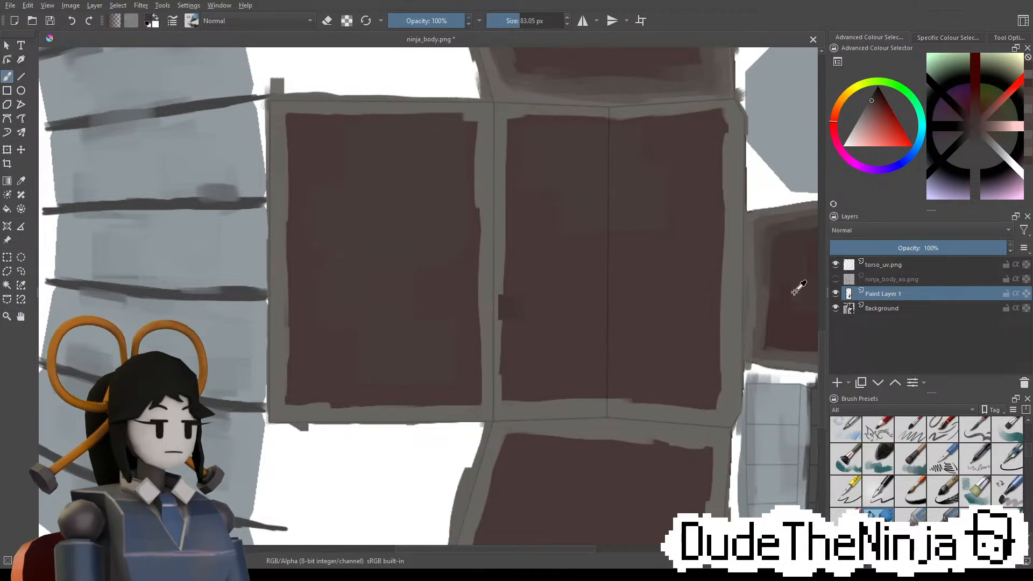
ctrl+click(781, 333)
mouse_move(392, 252)
mouse_down()
mouse_move(431, 272)
mouse_move(443, 323)
mouse_up()
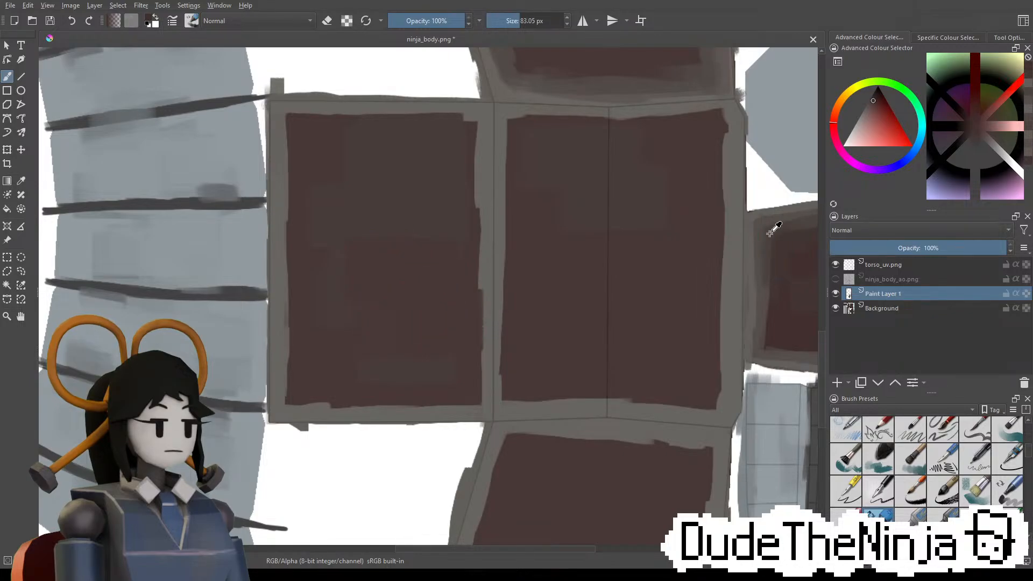
Sample a lighter grey-brown from the small panel's shading, reduce the brush to 20.08 px, and touch up the trapezoid's upper inner shading
ctrl+click(795, 253)
mouse_move(648, 259)
middle_down()
mouse_move(627, 342)
mouse_move(552, 468)
middle_up()
middle_drag(633, 263, 639, 309)
drag(421, 245, 522, 249)
key(ctrl+z)
key([)
key([)
key([)
key([)
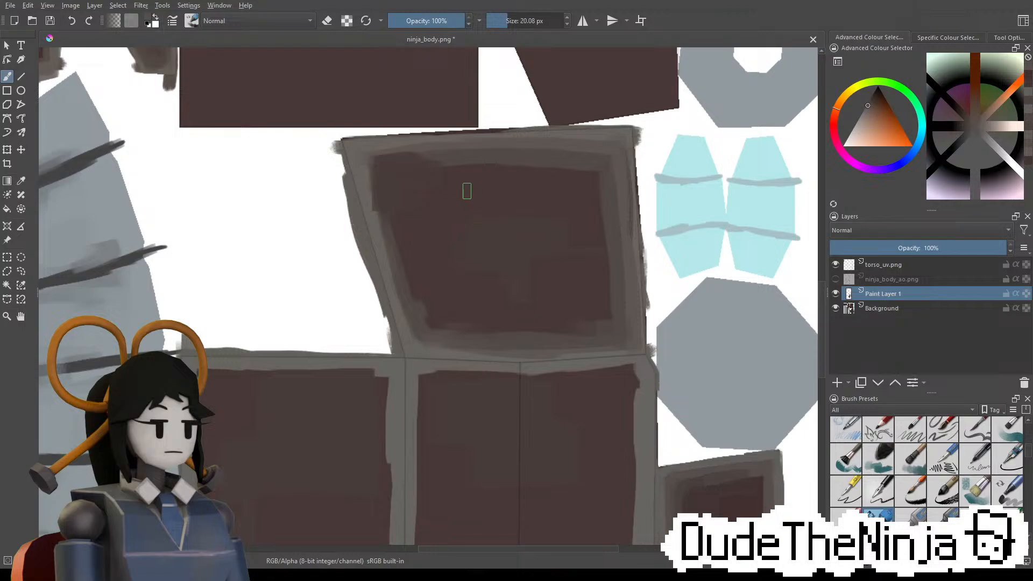
drag(466, 191, 486, 191)
key(ctrl+z)
drag(562, 189, 572, 188)
scroll(514, 360, down, 5)
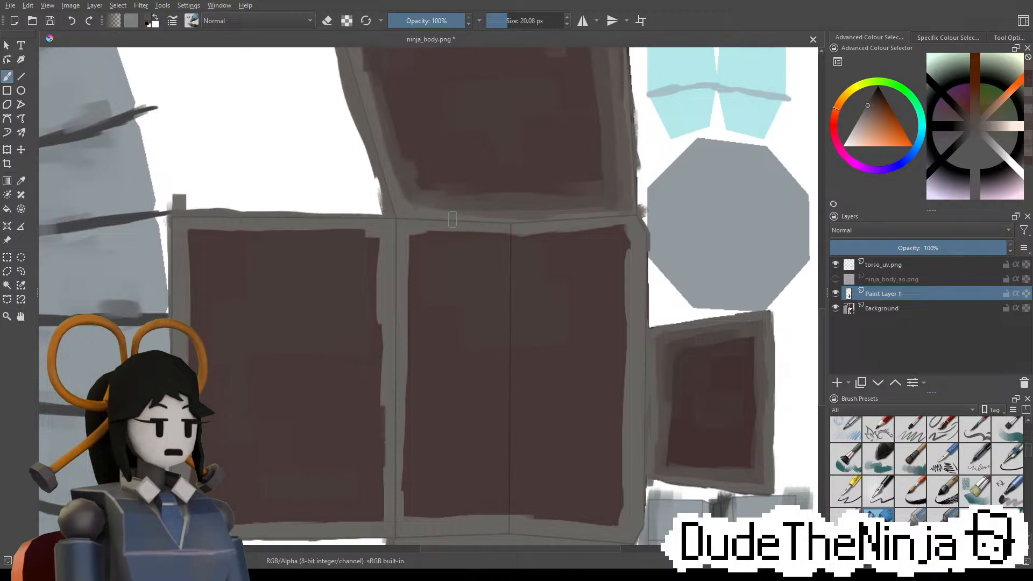
drag(415, 236, 493, 241)
key(ctrl+z)
drag(418, 239, 523, 235)
key(ctrl+z)
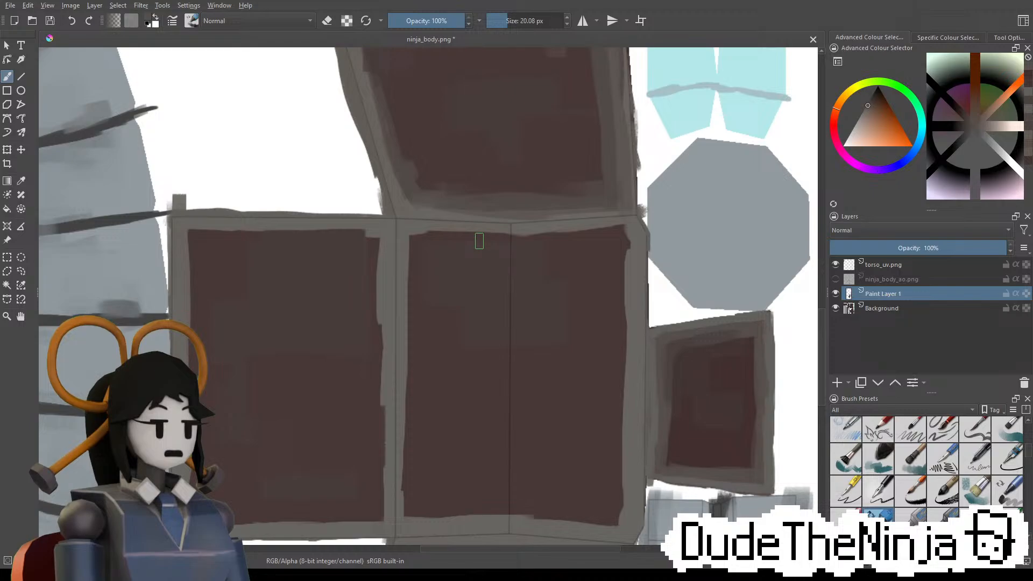
middle_drag(420, 283, 456, 218)
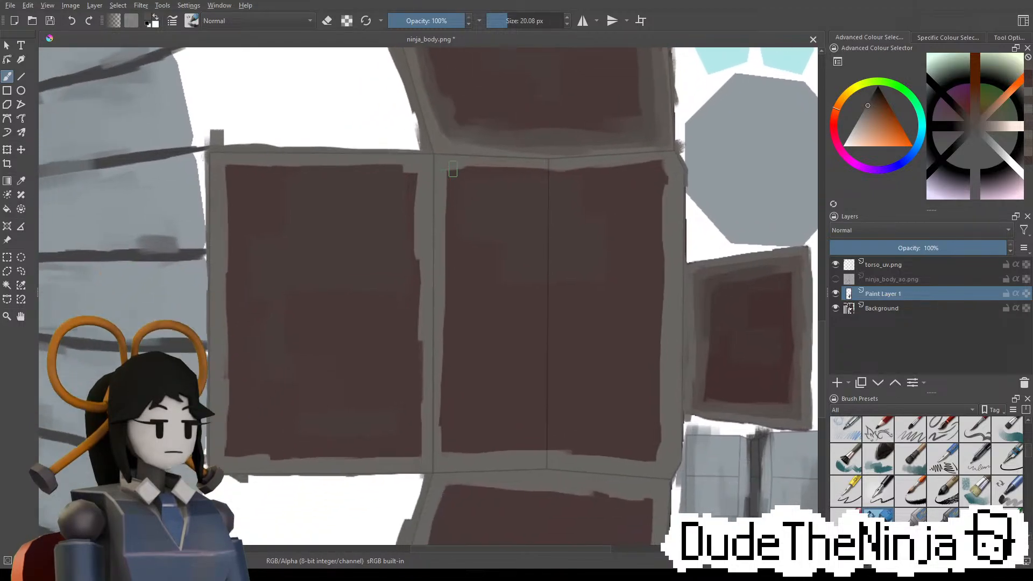
key(ctrl+z)
Paint grey-brown shading inside the upper and right borders of the centre-seamed rectangle, with the brush at 27.23 px
drag(459, 178, 619, 173)
key(ctrl+z)
mouse_move(557, 173)
mouse_down()
mouse_move(659, 167)
mouse_move(658, 231)
mouse_up()
drag(662, 189, 660, 283)
drag(661, 230, 660, 318)
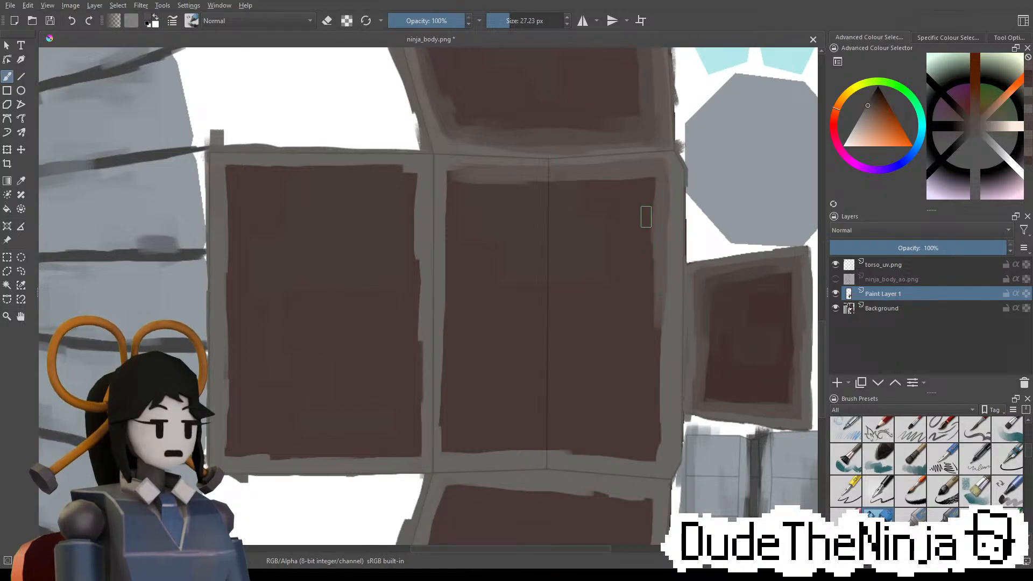
Paint grey-brown shading along the centre-seamed rectangle's lower inner edge and up the lower half of its left inner edge
scroll(660, 259, down, 5)
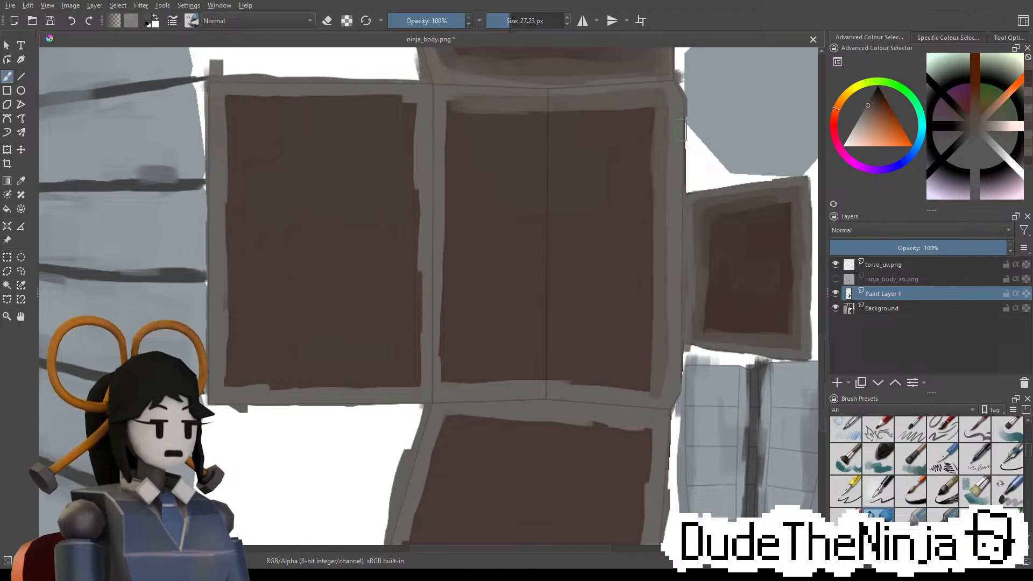
drag(452, 378, 521, 372)
key(ctrl+z)
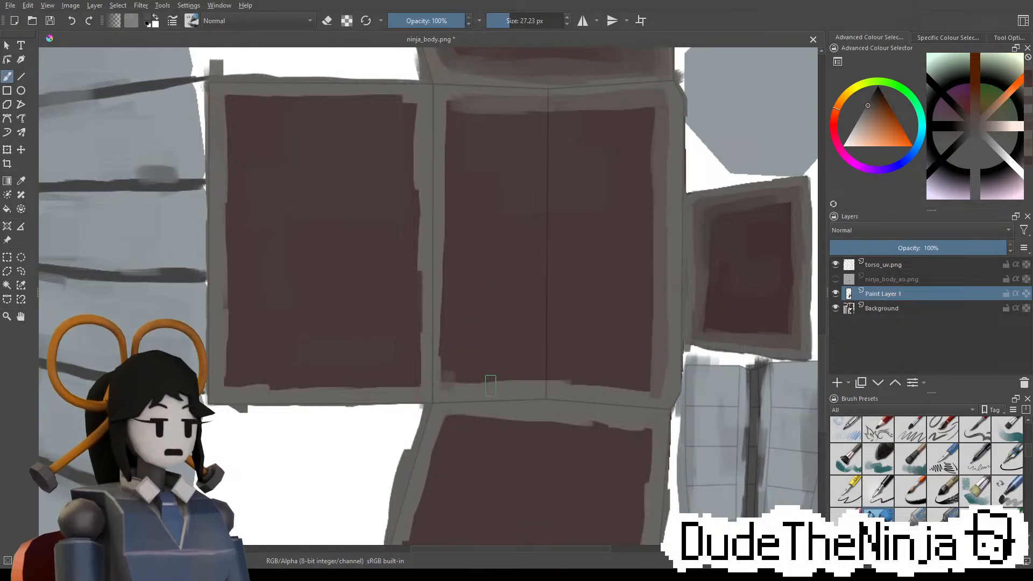
key(ctrl+z)
drag(460, 383, 566, 380)
key(ctrl+z)
drag(490, 380, 644, 384)
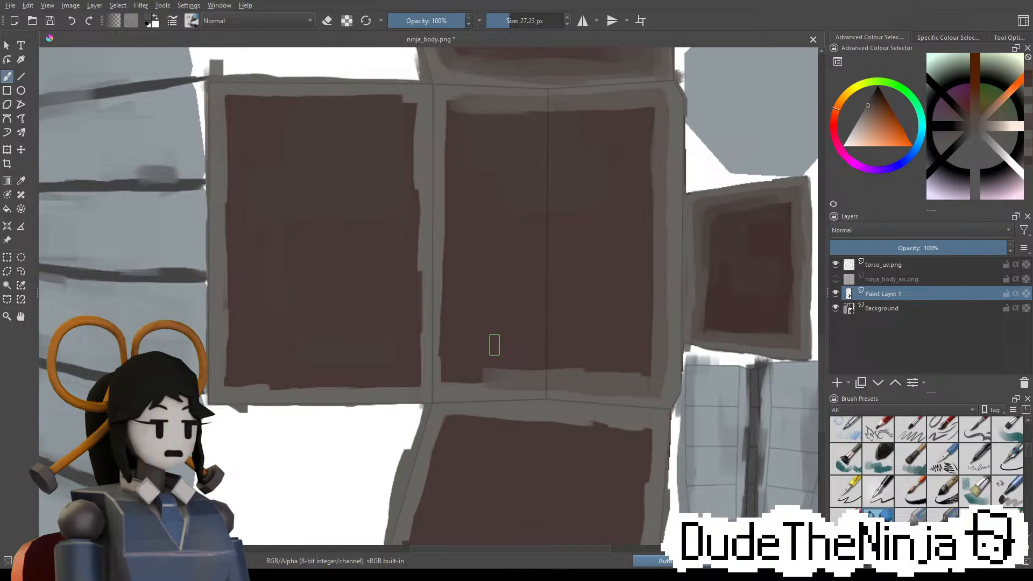
mouse_move(490, 362)
mouse_down()
mouse_move(444, 372)
mouse_move(456, 349)
mouse_move(454, 272)
mouse_up()
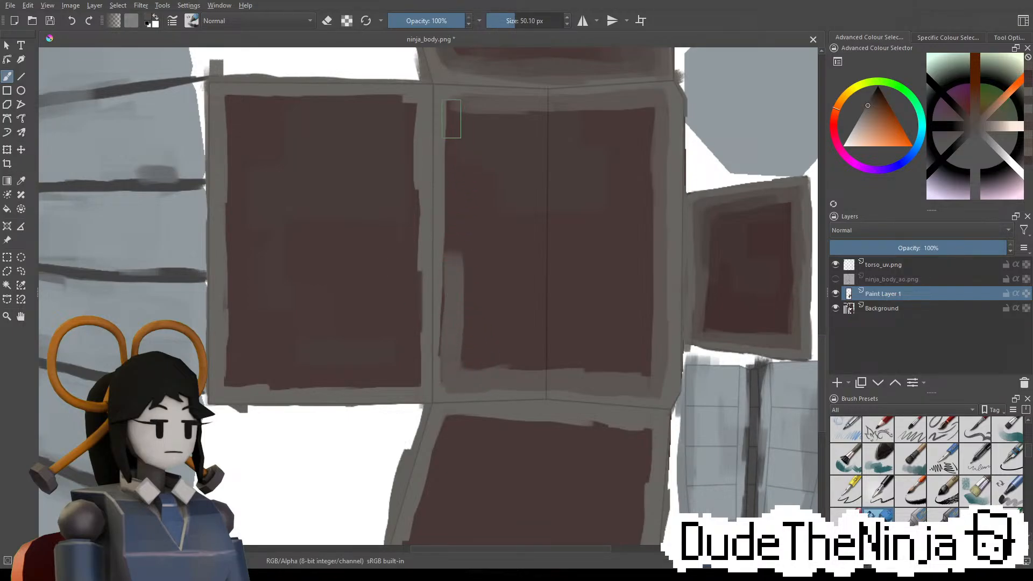
Sample the light grey of the small panel's border and widen the centre-seamed rectangle's upper left border at 50.10 px
ctrl+drag(693, 227, 692, 236)
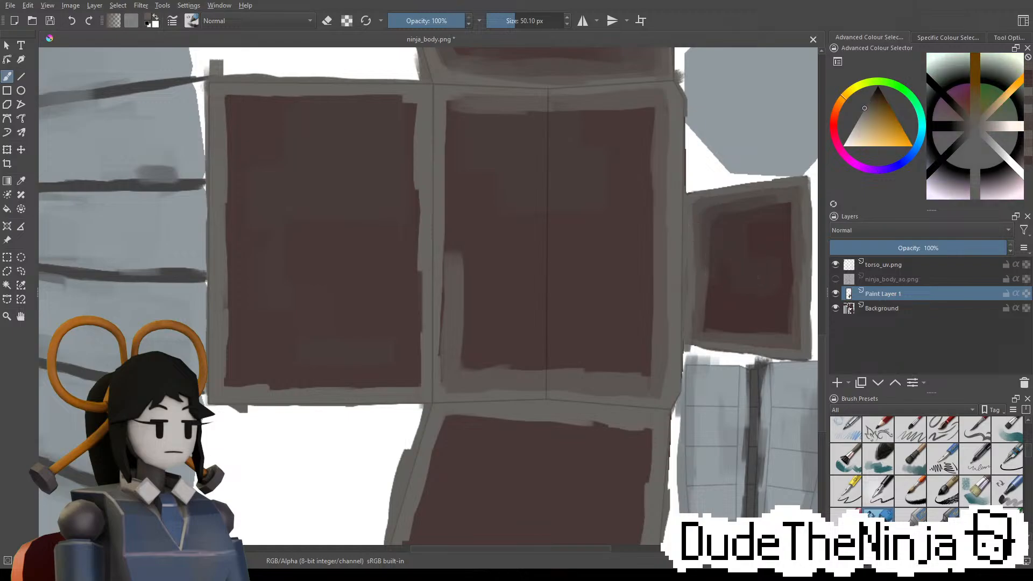
drag(444, 106, 446, 180)
mouse_move(450, 129)
mouse_down()
mouse_move(437, 318)
mouse_move(454, 239)
mouse_up()
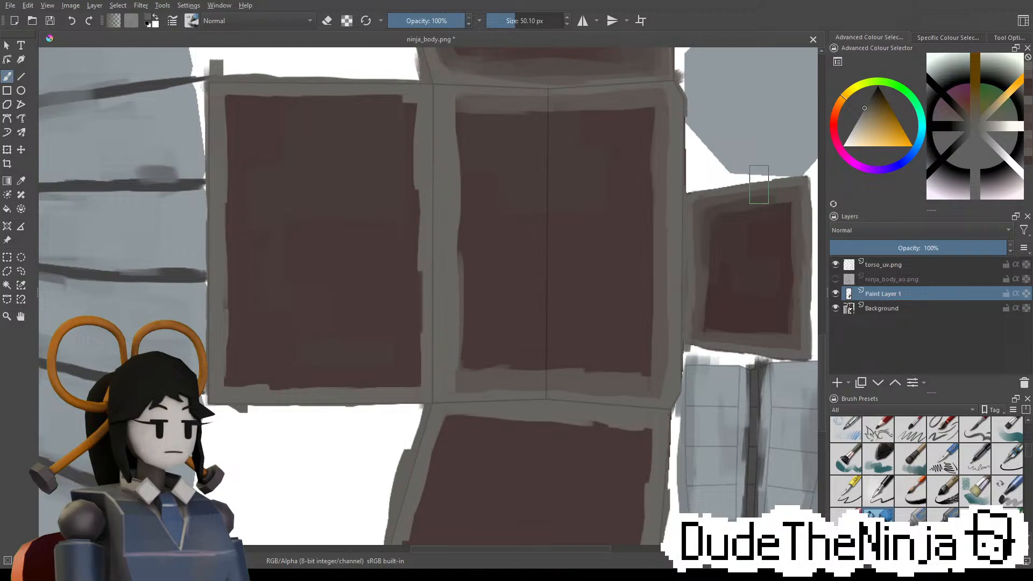
Sample the small panel's grey-brown shading and paint it along the centre-seamed rectangle's whole left inner edge, reducing the brush to 36.97 px
ctrl+click(705, 253)
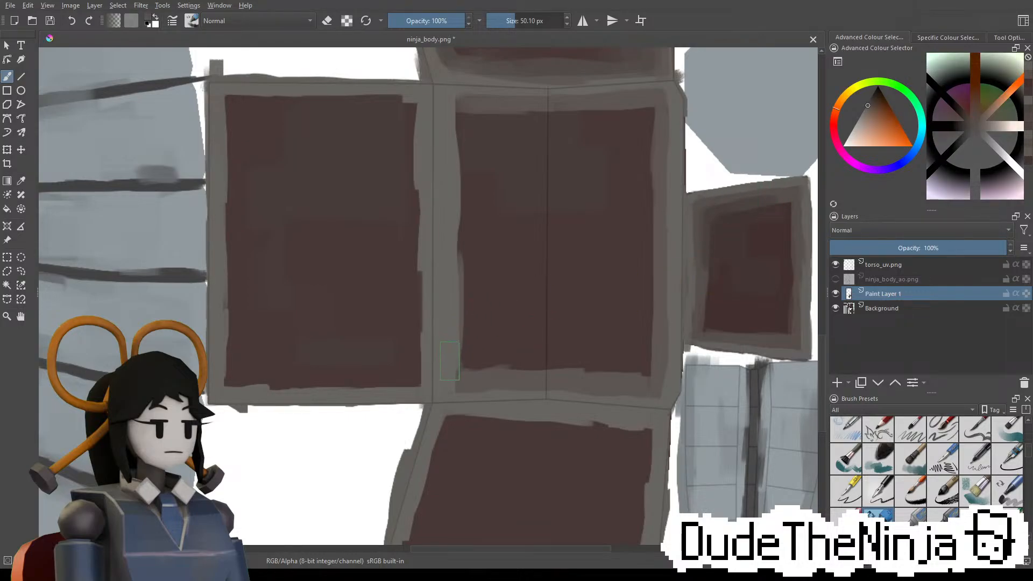
drag(450, 361, 450, 373)
key(ctrl+z)
drag(453, 377, 450, 298)
mouse_move(451, 378)
mouse_down()
mouse_move(447, 253)
mouse_move(456, 240)
mouse_up()
drag(454, 177, 453, 152)
drag(453, 218, 462, 195)
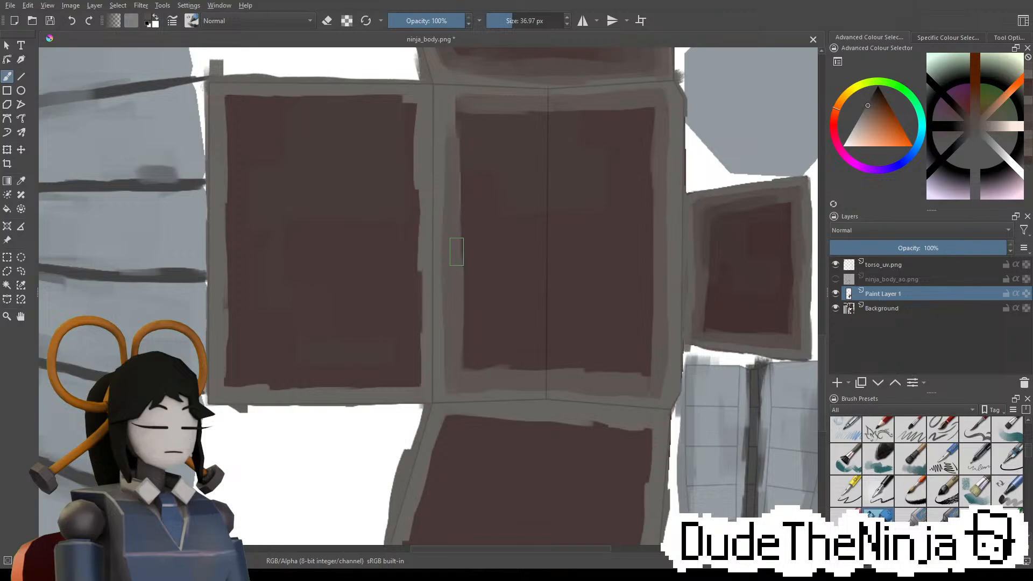
drag(457, 111, 450, 188)
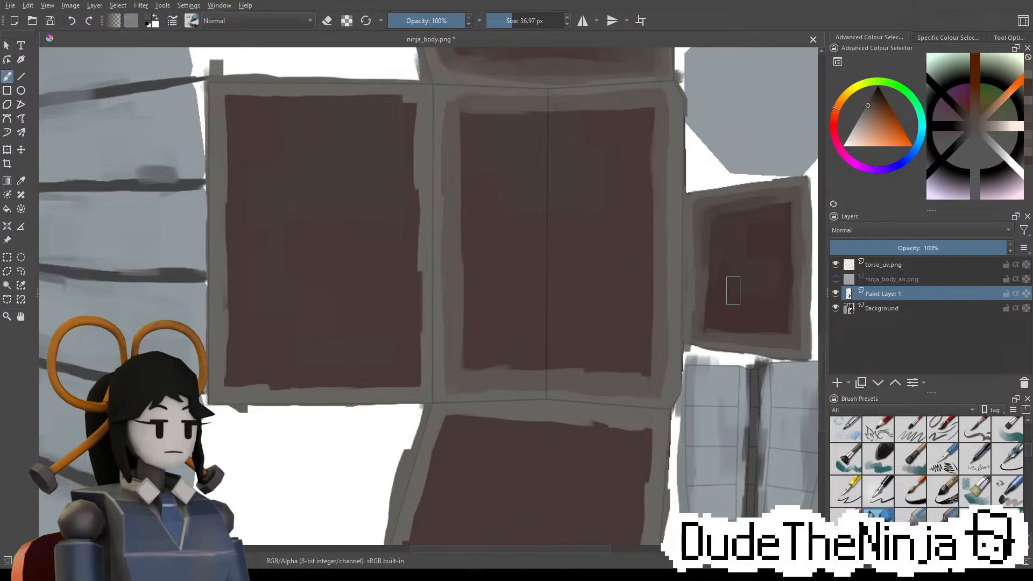
Sample the small panel's shading and paint grey-brown along the centre-seamed rectangle's upper and upper-left inner edges, reducing the brush to 19.28 px
ctrl+click(745, 316)
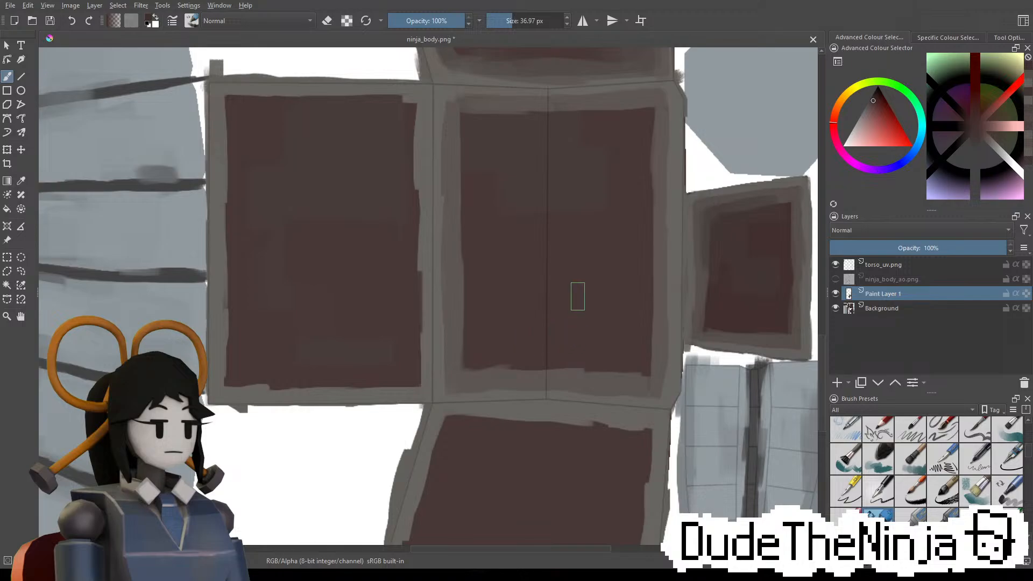
ctrl+click(714, 219)
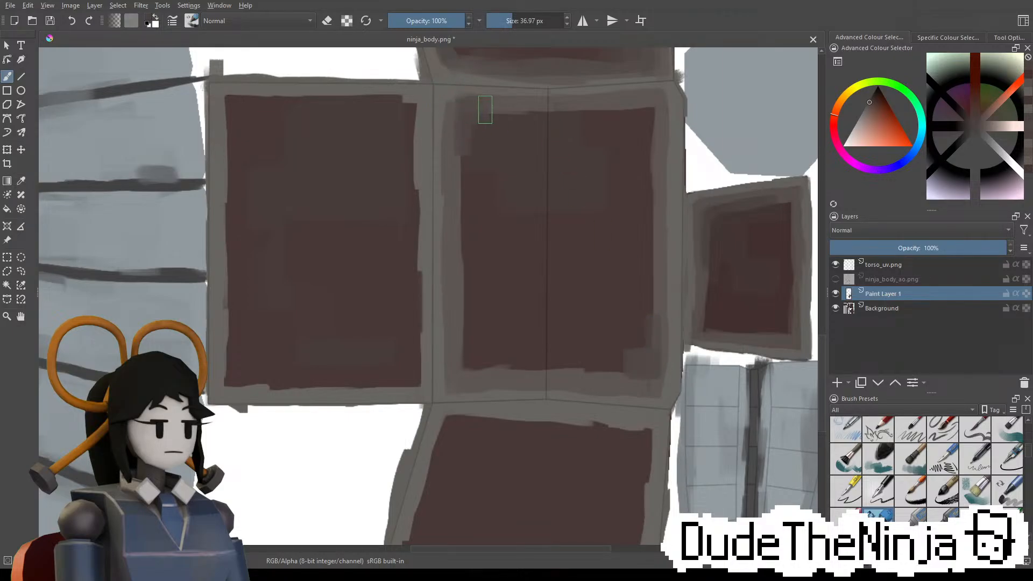
drag(470, 113, 568, 116)
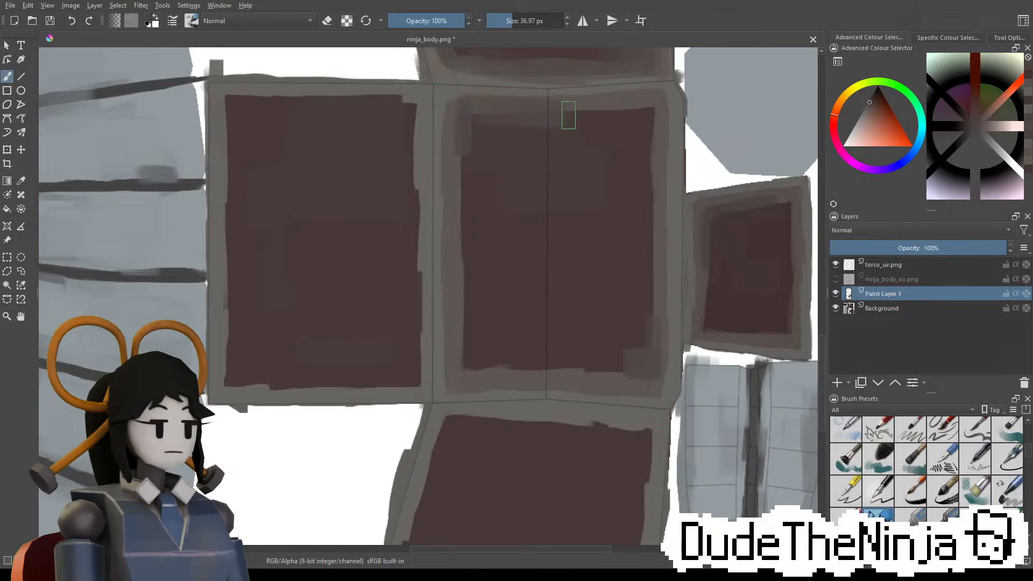
key(ctrl+z)
mouse_move(477, 117)
shift+mouse_down()
mouse_move(463, 112)
mouse_move(615, 113)
shift+mouse_up()
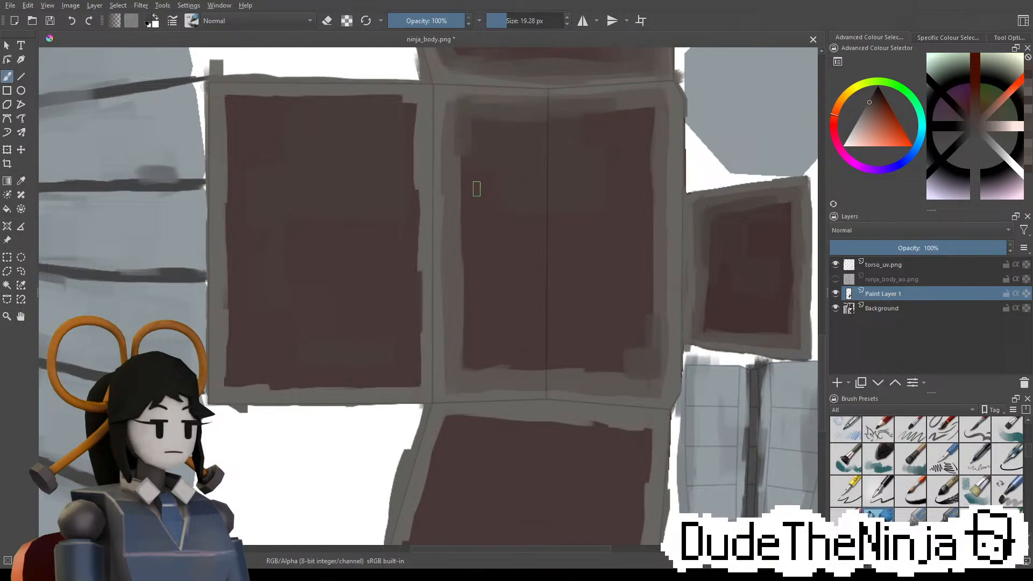
drag(457, 126, 457, 216)
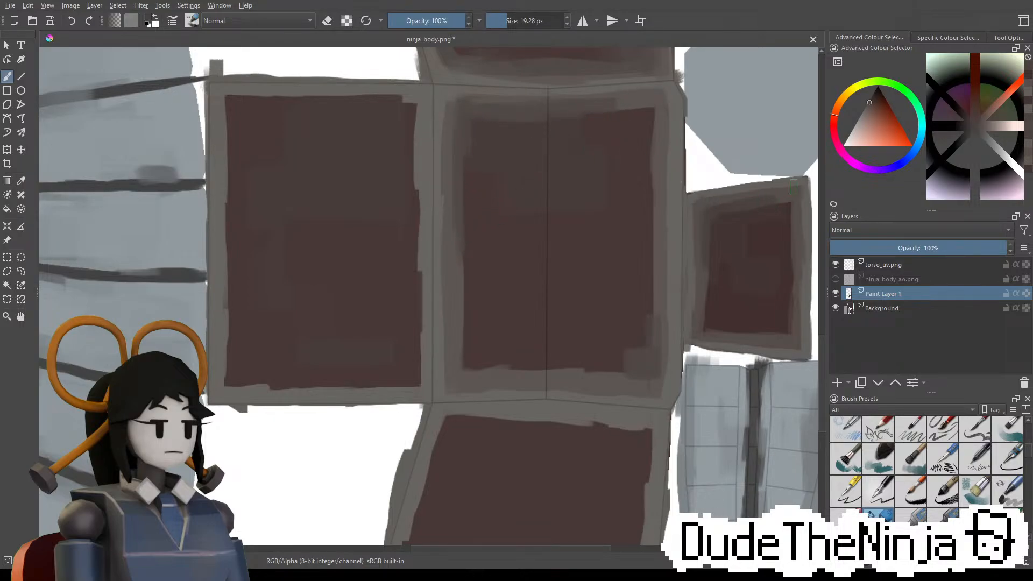
Sample the small panel's border and shading colours and blend the centre-seamed rectangle's left inner edge, enlarging the brush to 38.48 px
ctrl+click(802, 194)
ctrl+click(800, 196)
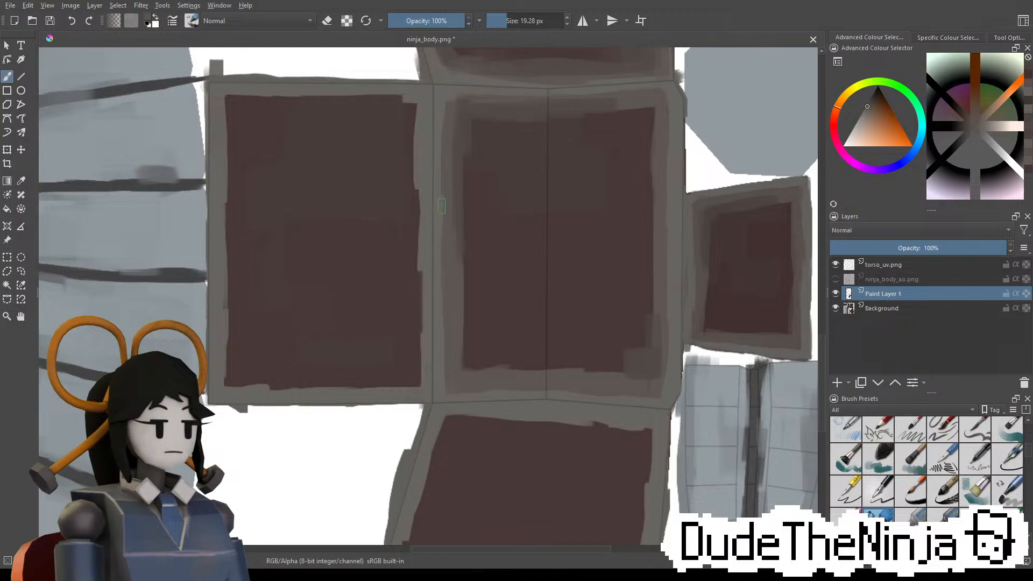
mouse_move(442, 207)
shift+mouse_down()
mouse_move(456, 206)
mouse_move(445, 202)
mouse_move(446, 278)
shift+mouse_up()
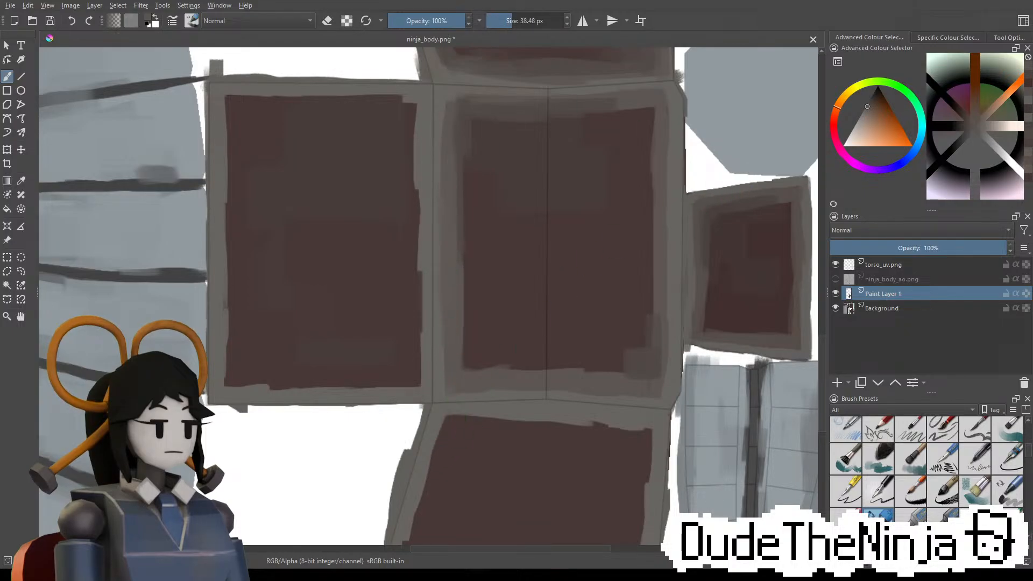
ctrl+click(724, 227)
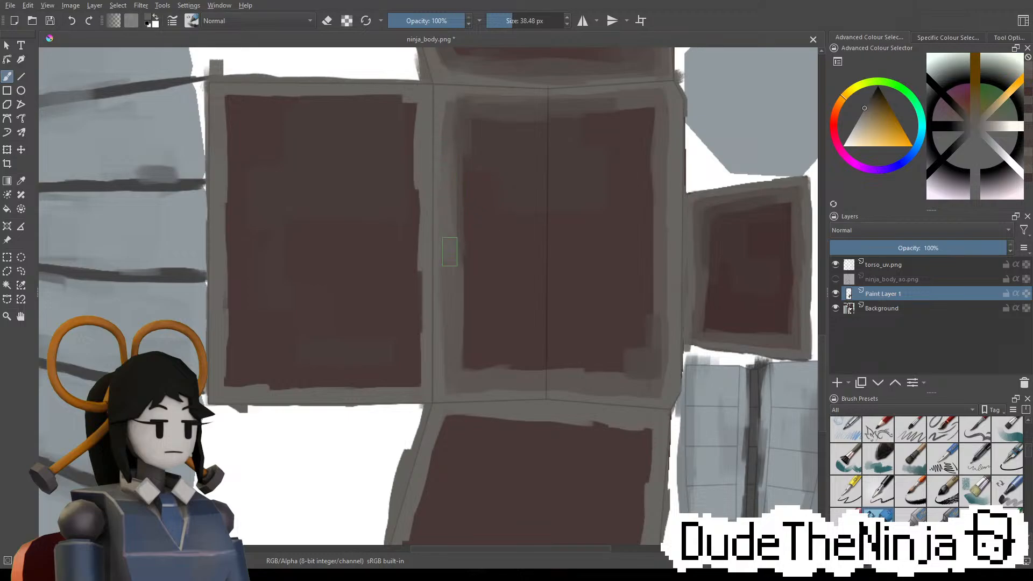
Paint a grey border along the upper edge and around the upper-right corner of the texture's top-left square panel, with the brush at 34.38 px
middle_drag(455, 397, 419, 287)
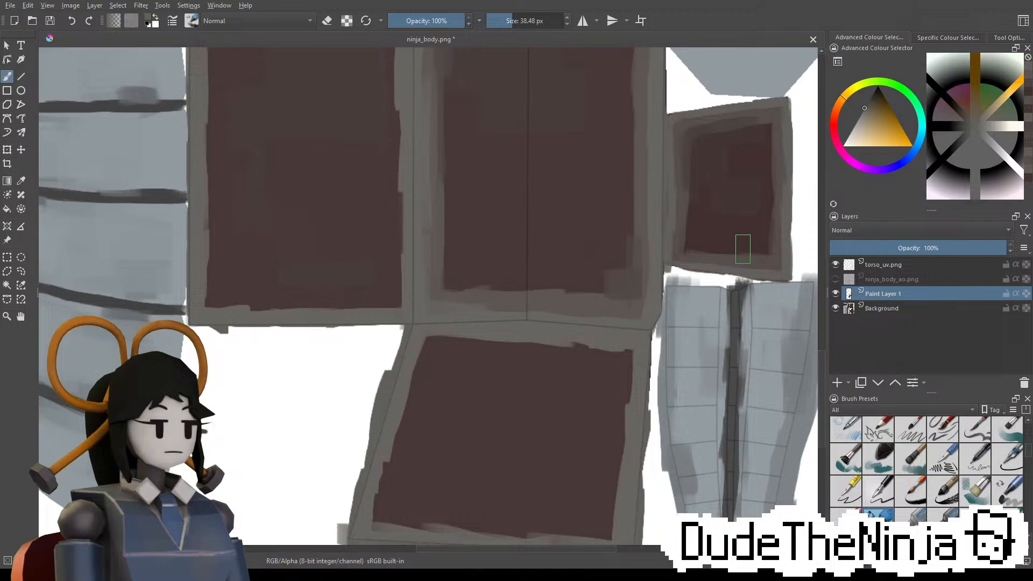
middle_drag(611, 189, 607, 294)
middle_drag(582, 232, 563, 447)
middle_drag(555, 138, 576, 334)
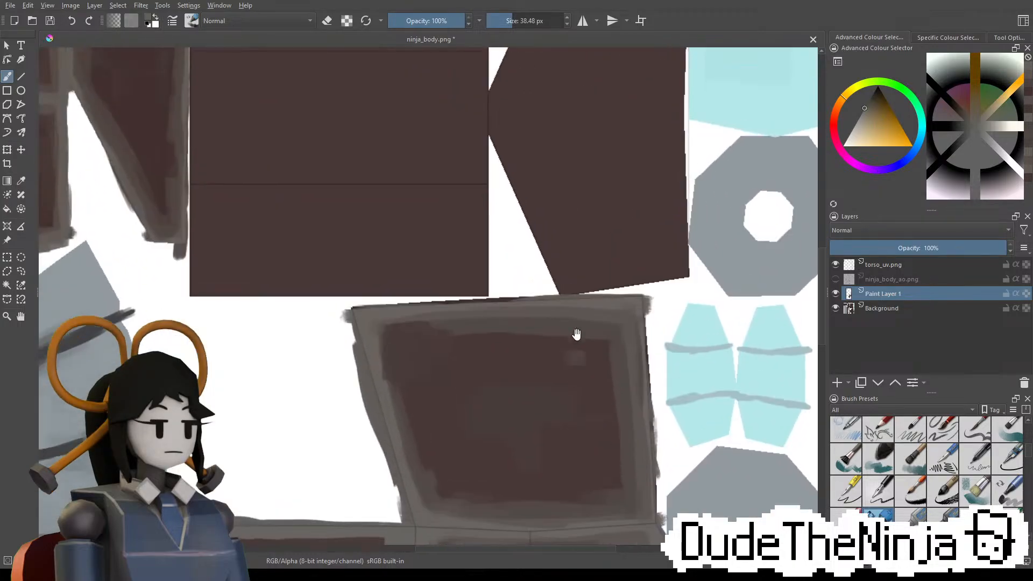
middle_drag(562, 192, 623, 402)
middle_drag(592, 330, 660, 368)
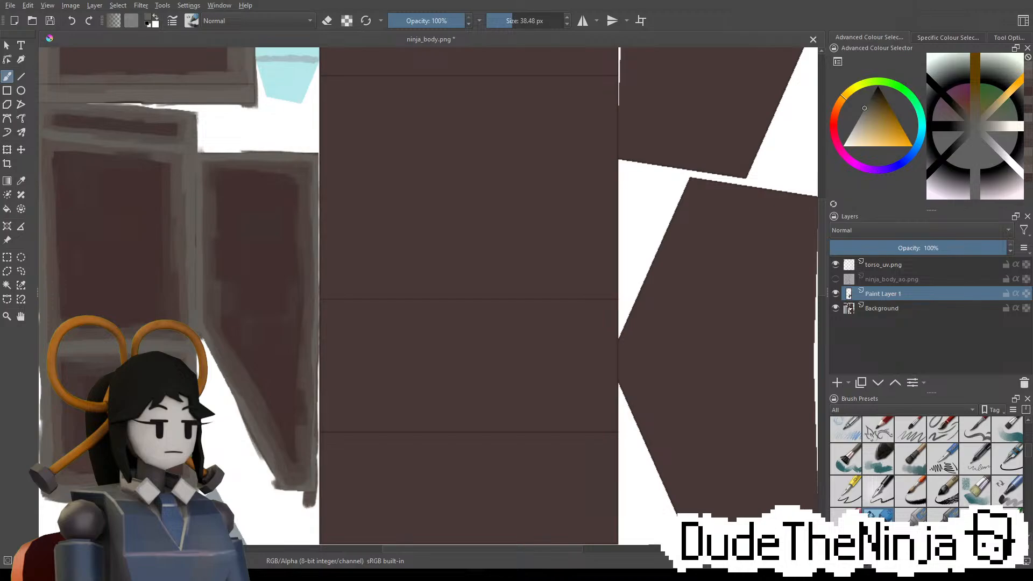
scroll(454, 227, down, 5)
scroll(307, 153, up, 4)
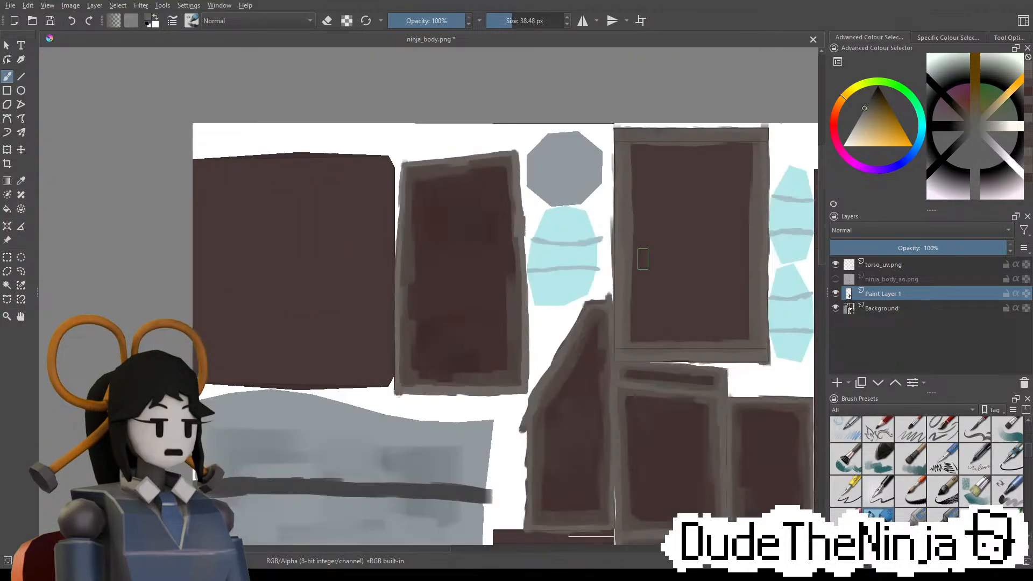
scroll(238, 131, up, 2)
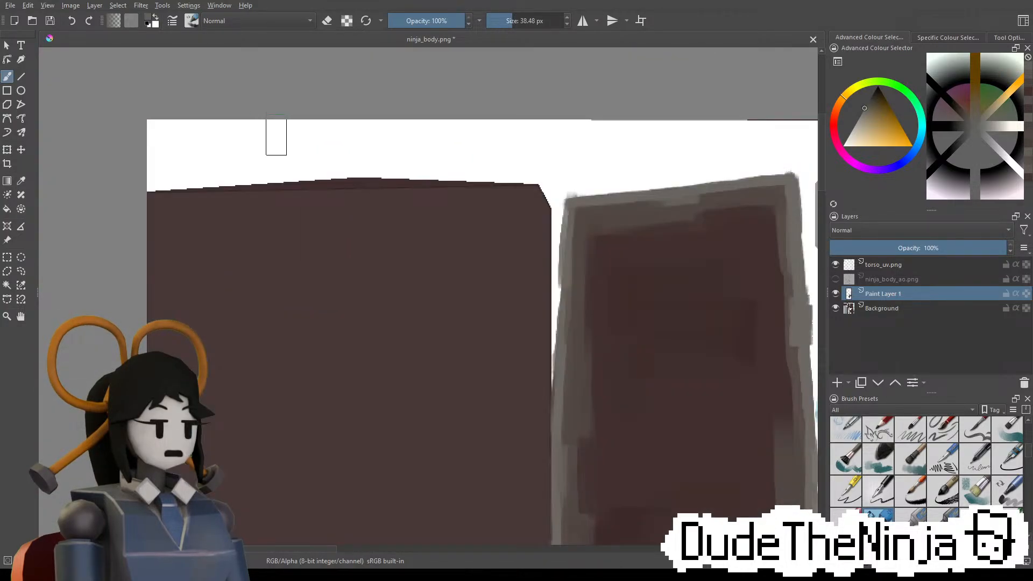
mouse_move(178, 217)
shift+mouse_down()
mouse_move(156, 217)
mouse_move(172, 201)
mouse_move(269, 197)
shift+mouse_up()
drag(159, 202, 422, 196)
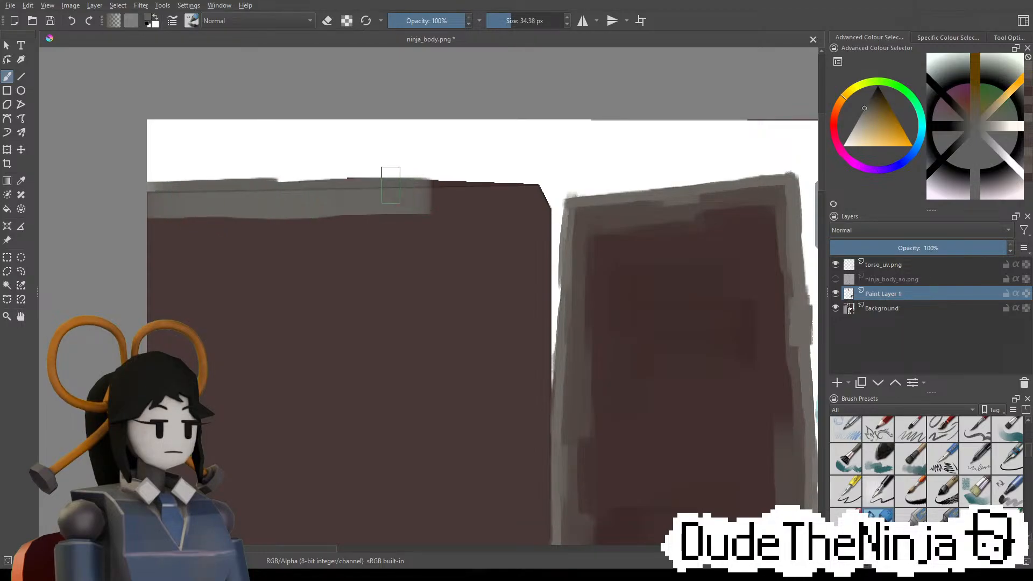
mouse_move(331, 189)
mouse_down()
mouse_move(535, 192)
mouse_move(540, 272)
mouse_up()
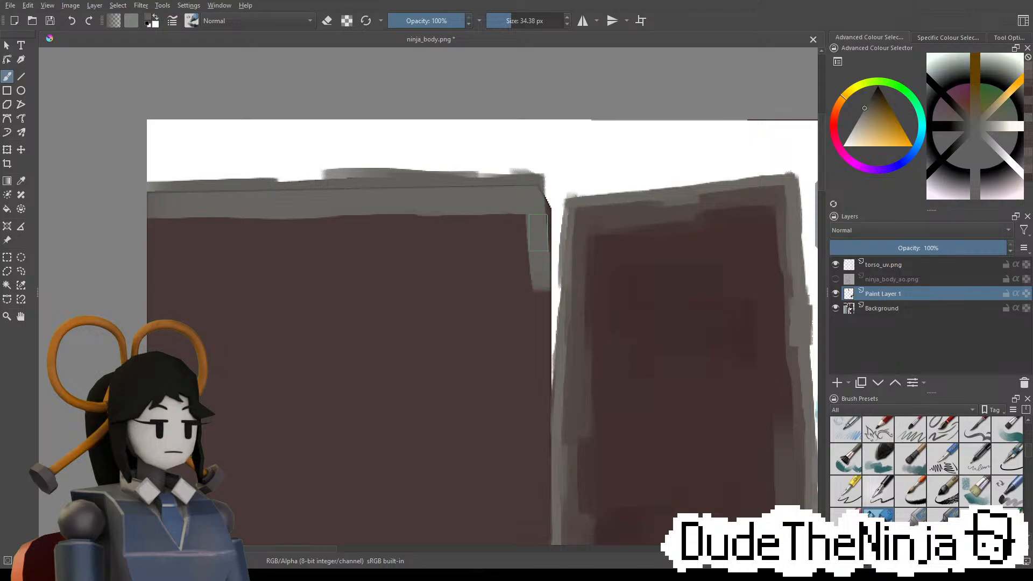
Paint the grey border down the upper half of the square panel's right edge with overlapping strokes
drag(540, 201, 535, 303)
drag(532, 232, 533, 309)
mouse_move(530, 205)
mouse_down()
mouse_move(536, 304)
mouse_move(547, 295)
mouse_up()
middle_drag(534, 305, 541, 163)
drag(539, 178, 538, 273)
mouse_move(540, 198)
mouse_down()
mouse_move(540, 300)
mouse_move(544, 289)
mouse_up()
drag(547, 158, 548, 277)
drag(553, 196, 550, 265)
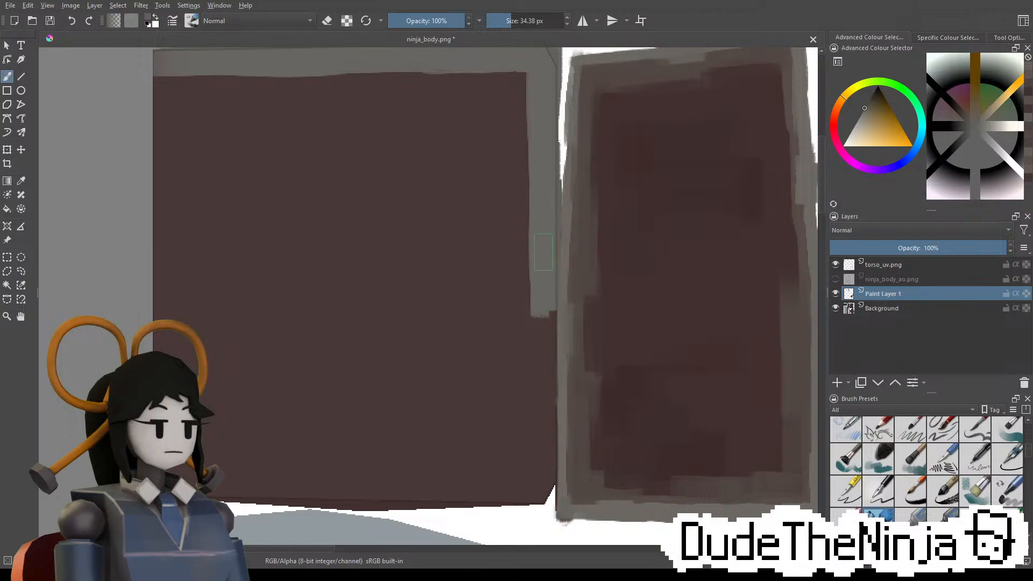
Extend the square panel's right border down to its lower corner and overlay it with a lighter warm grey
middle_drag(544, 242, 544, 189)
drag(546, 243, 542, 310)
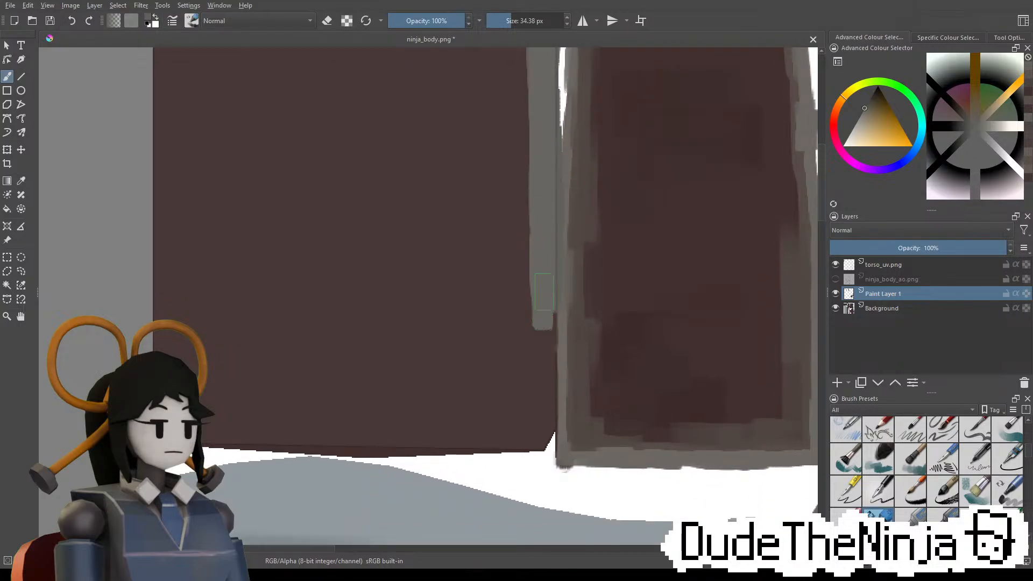
scroll(587, 237, down, 5)
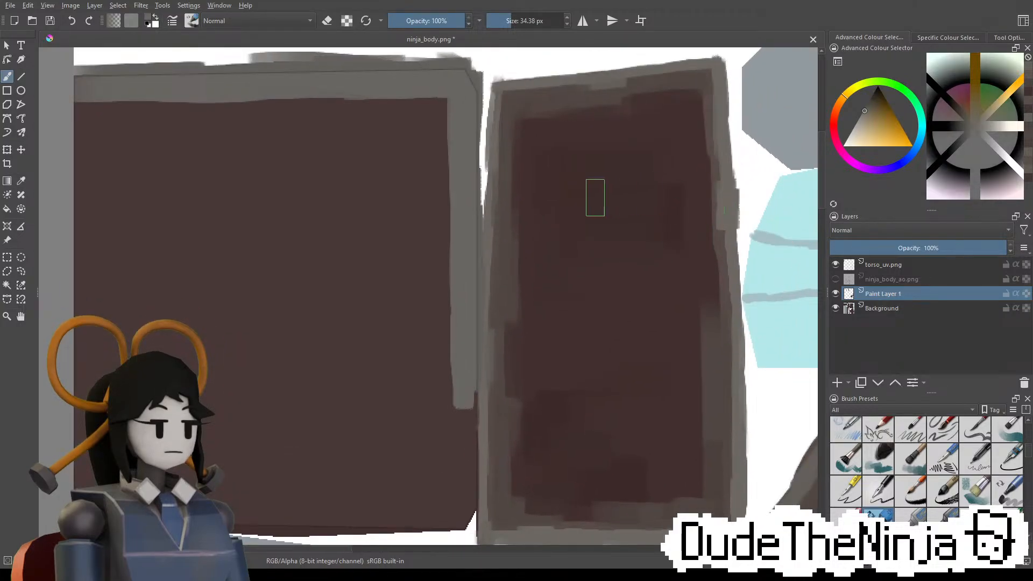
drag(467, 193, 467, 292)
drag(465, 194, 464, 107)
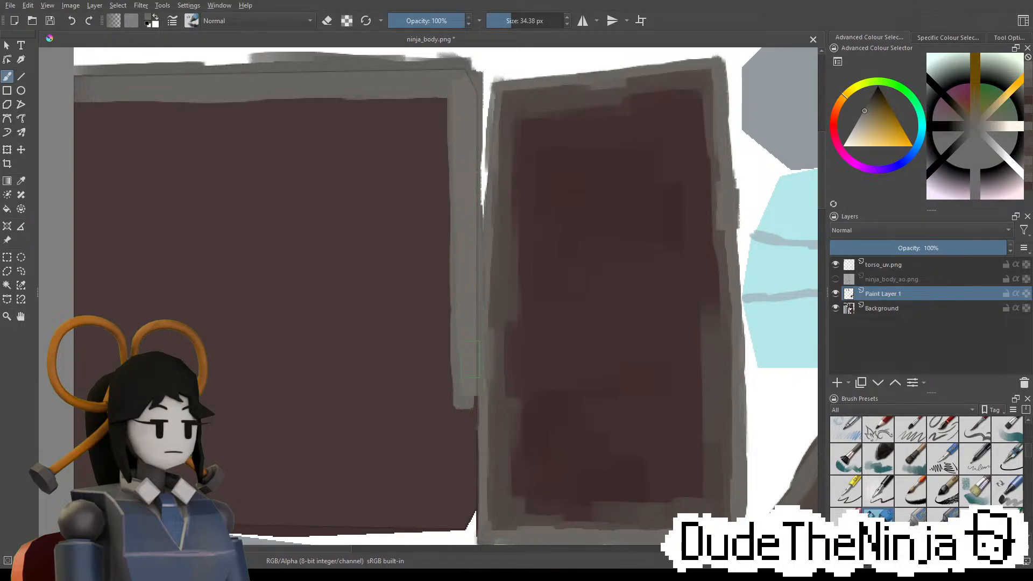
drag(461, 396, 464, 455)
middle_drag(464, 454, 495, 285)
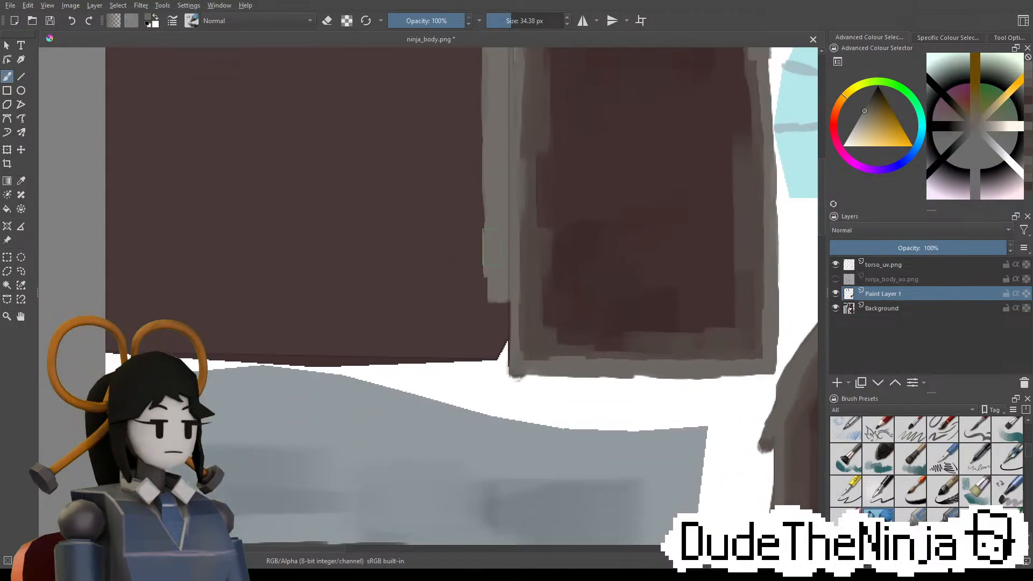
drag(496, 284, 498, 338)
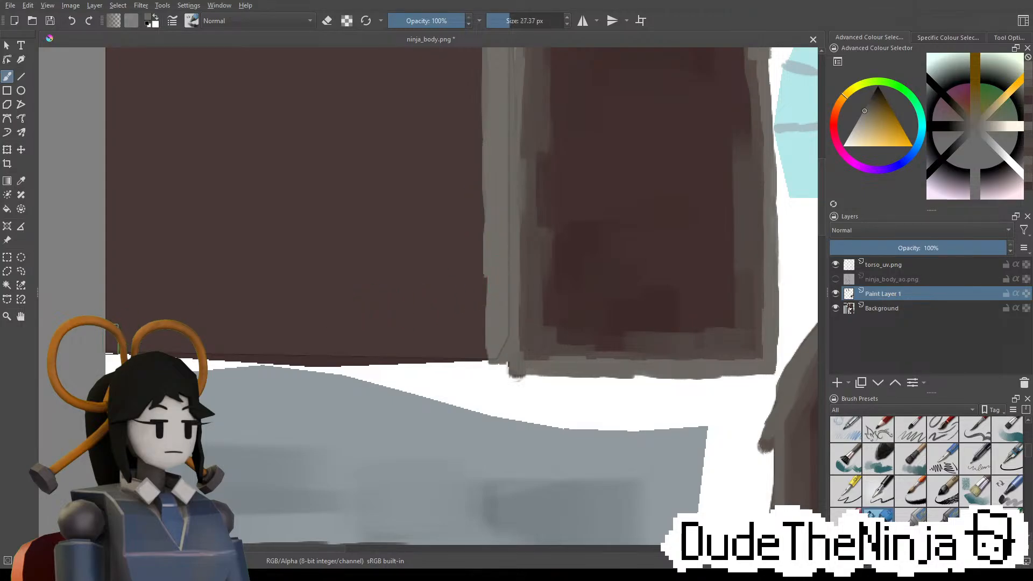
Paint a grey border along the square panel's whole lower edge with the brush at 28.44 px
mouse_move(112, 339)
mouse_down()
mouse_move(295, 338)
mouse_move(392, 368)
mouse_up()
key(ctrl+z)
drag(294, 344, 413, 347)
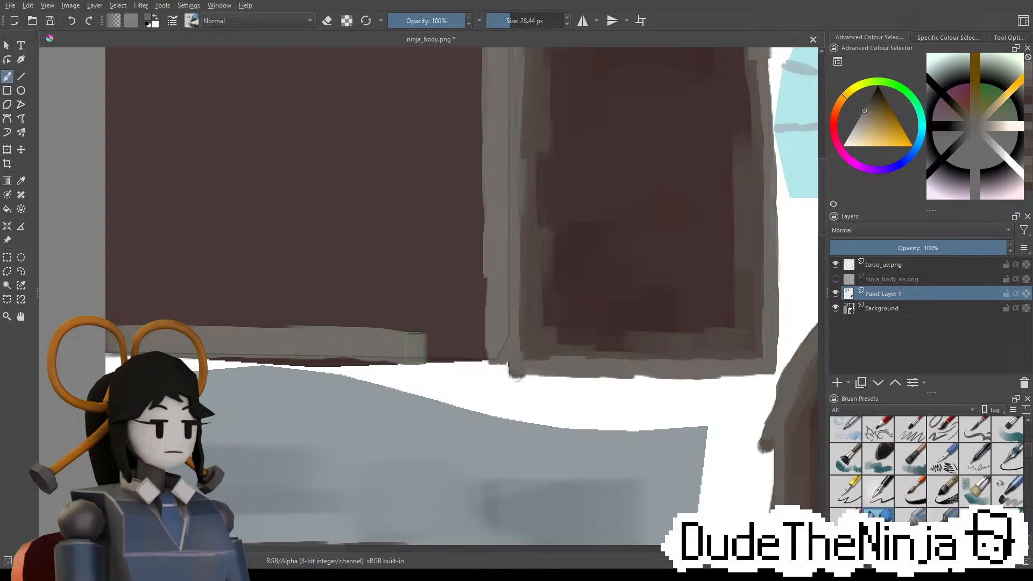
mouse_move(265, 338)
mouse_down()
mouse_move(401, 331)
mouse_move(492, 347)
mouse_up()
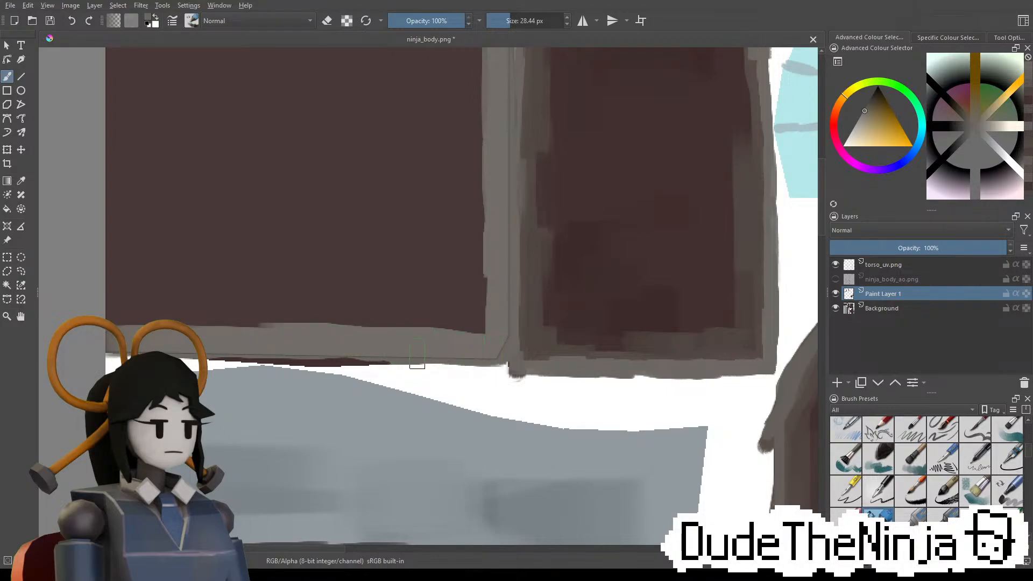
Enlarge the brush to 45.87 px and paint the grey border down the upper part of the square panel's left edge
middle_drag(285, 270, 378, 416)
middle_drag(293, 323, 381, 360)
mouse_move(264, 129)
shift+mouse_down()
mouse_move(284, 130)
mouse_move(288, 197)
shift+mouse_up()
key(ctrl+z)
drag(306, 107, 307, 218)
key(ctrl+z)
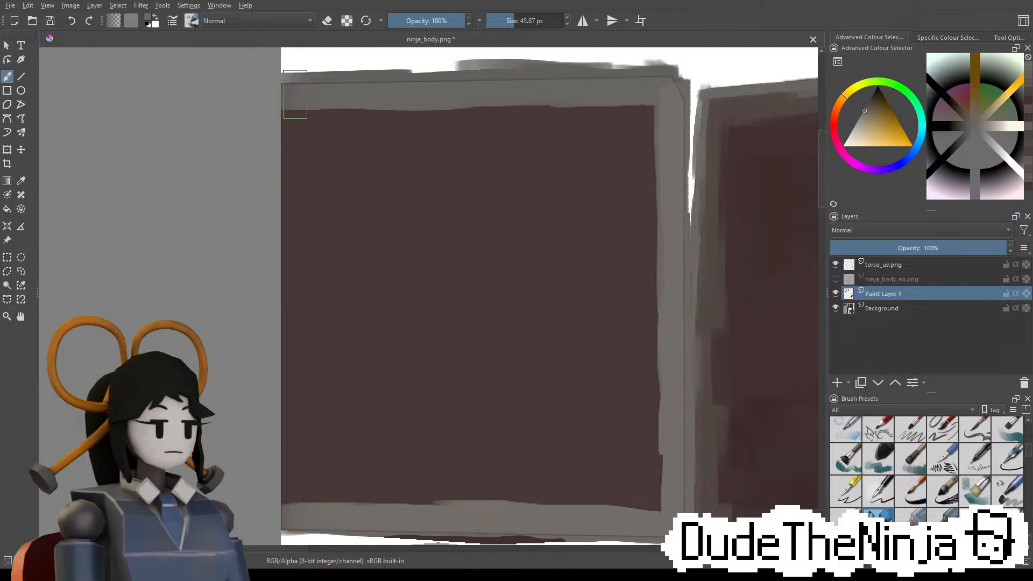
drag(294, 90, 292, 282)
Extend the square panel's left border down to its lower corner and widen its middle stretch
middle_drag(290, 284, 293, 201)
drag(297, 210, 288, 334)
mouse_move(283, 291)
mouse_down()
mouse_move(294, 398)
mouse_move(295, 350)
mouse_up()
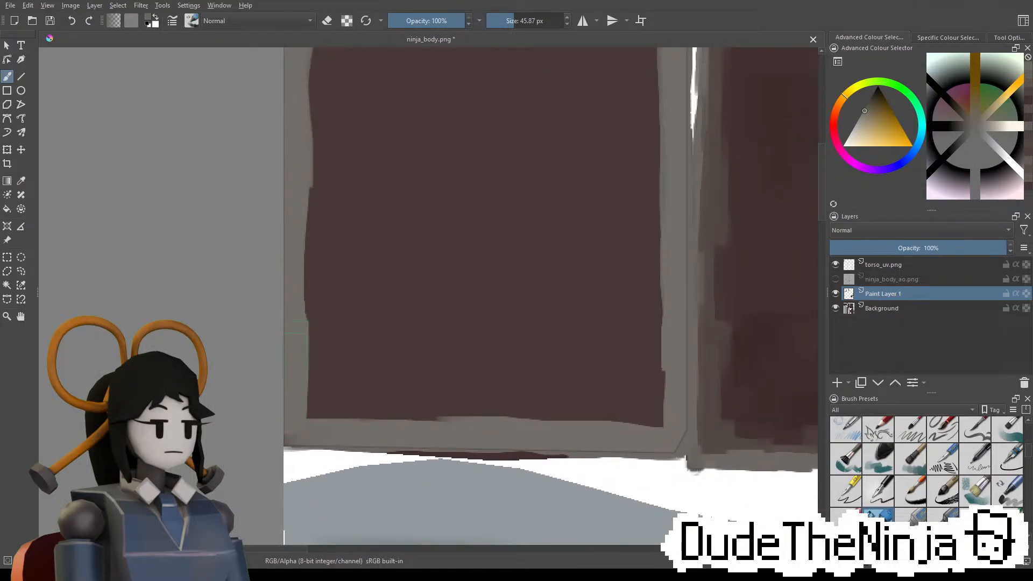
drag(315, 129, 303, 273)
key(ctrl+z)
drag(308, 155, 301, 255)
Repaint the square panel's upper border in the lighter warm grey and thicken the middle of it downward
middle_drag(569, 257, 547, 365)
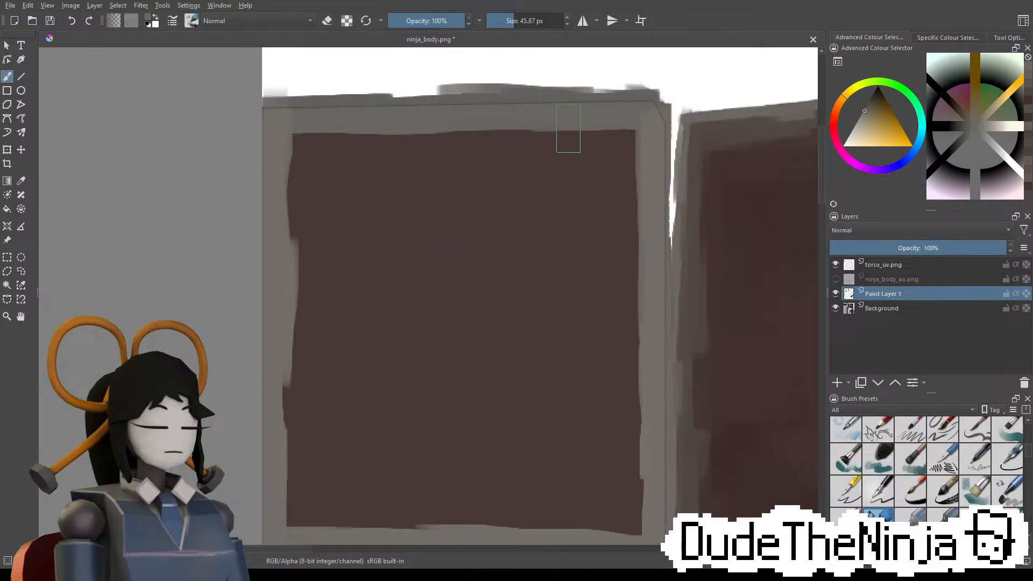
mouse_move(280, 94)
mouse_down()
mouse_move(603, 90)
mouse_move(583, 106)
mouse_up()
mouse_move(503, 107)
mouse_down()
mouse_move(415, 101)
mouse_move(457, 124)
mouse_move(498, 124)
mouse_move(392, 129)
mouse_up()
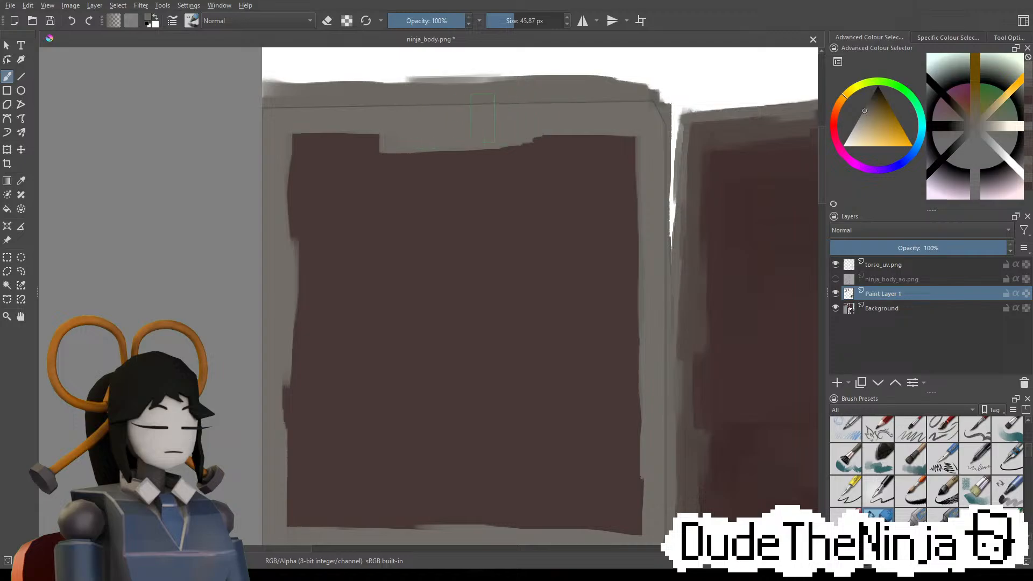
drag(514, 131, 494, 130)
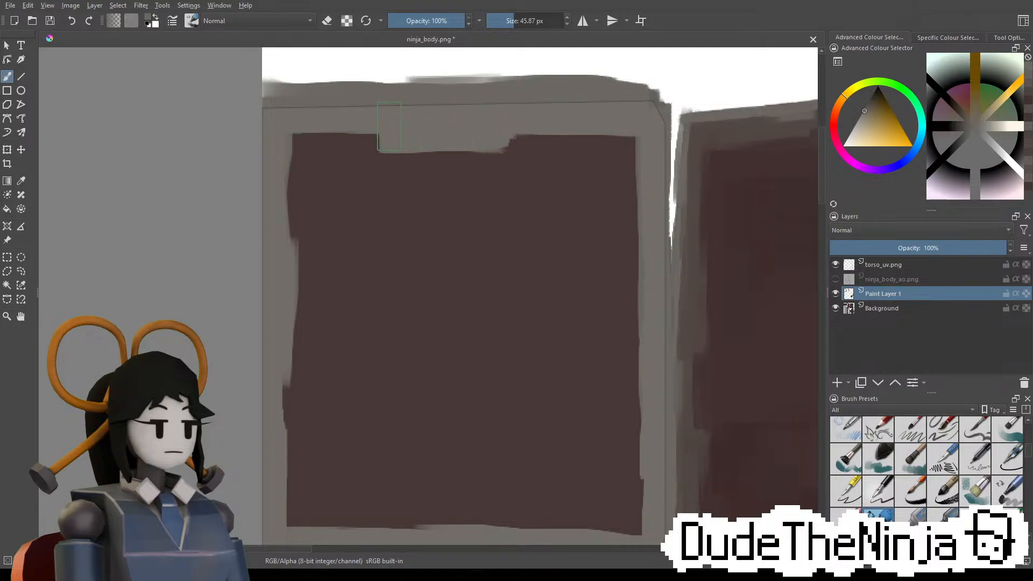
Sample a grey-brown and shade along the square panel's upper inner edge, reducing the brush to 18.59 px
mouse_move(660, 230)
middle_down()
mouse_move(482, 182)
mouse_move(735, 208)
middle_up()
ctrl+click(614, 76)
shift+drag(450, 140, 430, 140)
mouse_move(379, 118)
mouse_down()
mouse_move(417, 118)
mouse_move(378, 121)
mouse_up()
drag(378, 119, 467, 121)
drag(374, 114, 467, 122)
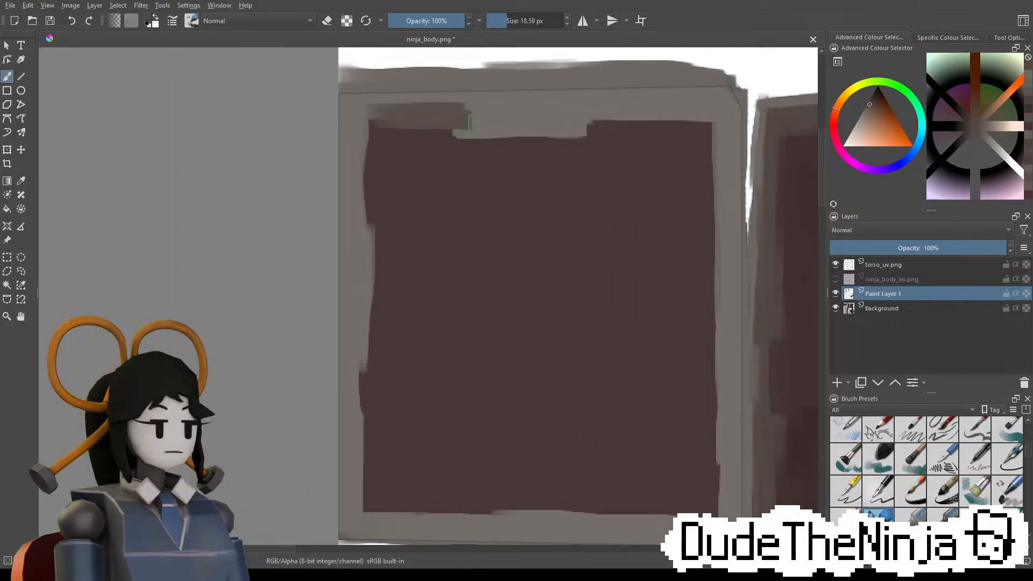
key(ctrl+z)
key(ctrl+z)
mouse_move(365, 117)
mouse_down()
mouse_move(439, 109)
mouse_move(423, 118)
mouse_move(585, 133)
mouse_move(695, 119)
mouse_up()
key(ctrl+z)
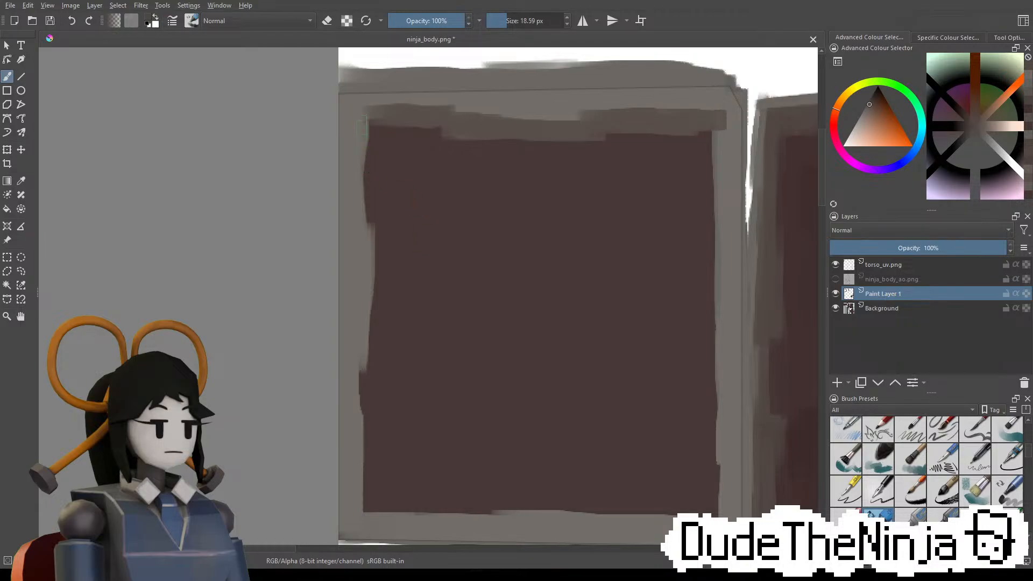
Paint grey-brown shading down the square panel's left inner edge, enlarging the brush to 26.42 px and finally 40.88 px
drag(365, 125, 359, 166)
key(ctrl+z)
drag(369, 127, 369, 301)
middle_drag(357, 273, 367, 205)
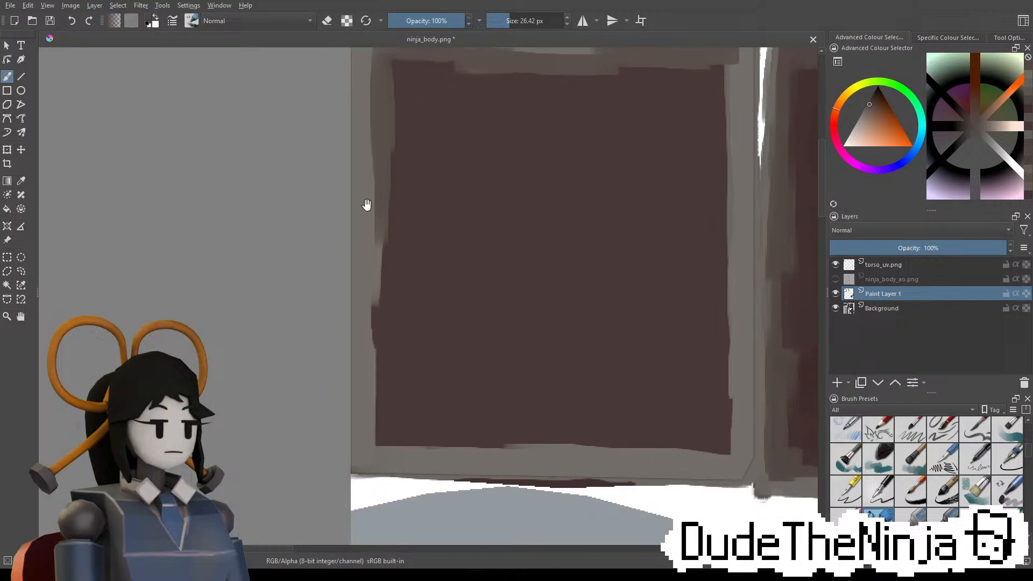
drag(378, 197, 371, 346)
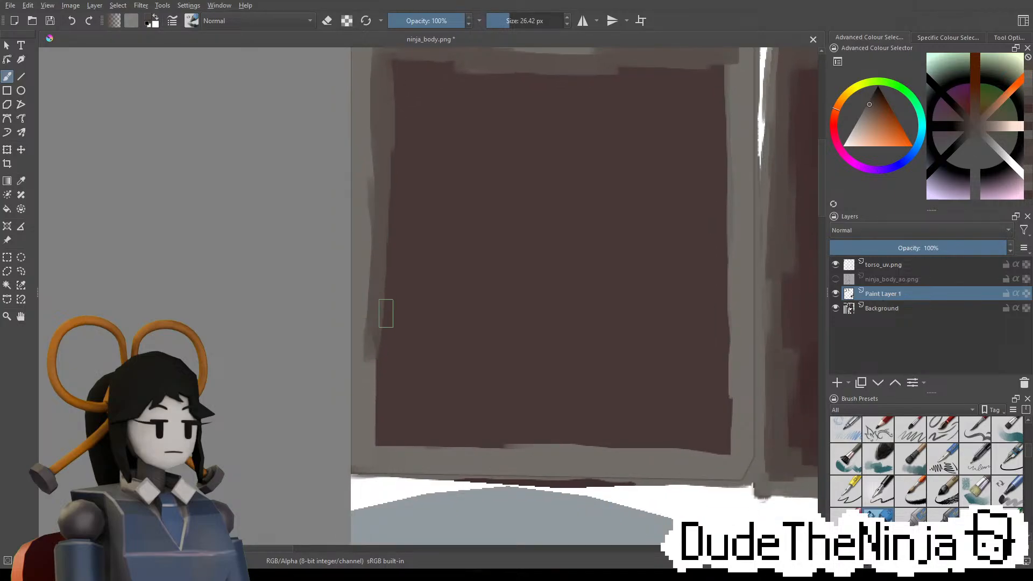
shift+drag(379, 276, 385, 275)
drag(377, 294, 374, 384)
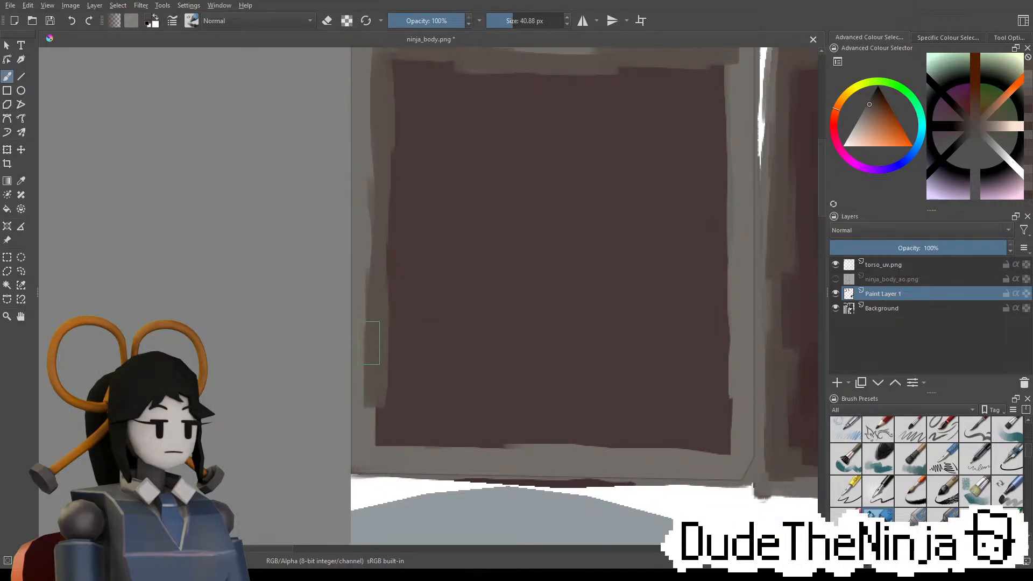
Shade the square panel's lower inner edge grey-brown and the lower part of its right inner edge, enlarging the brush to 46.82 px
middle_drag(372, 392, 368, 360)
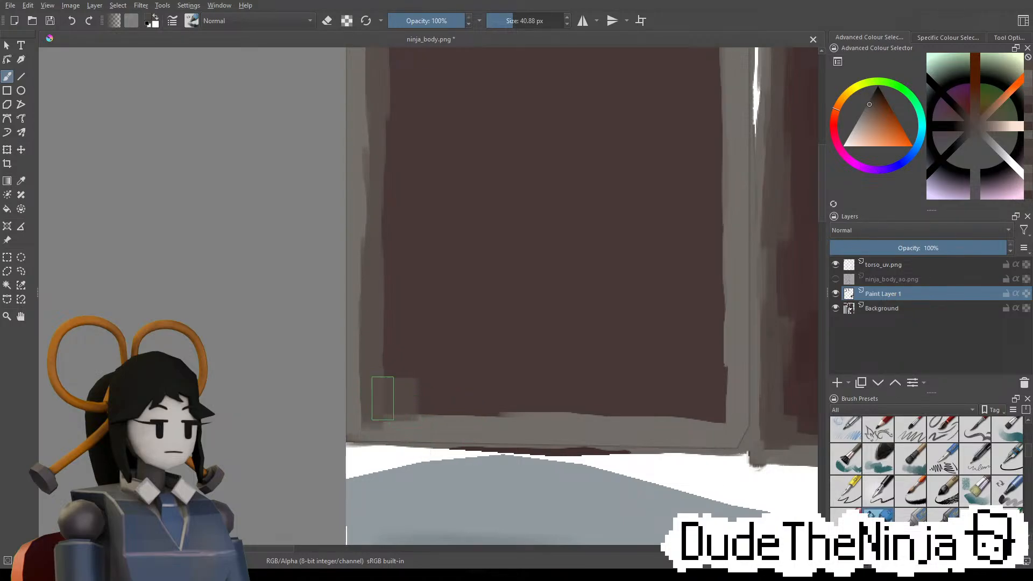
mouse_move(384, 399)
mouse_down()
mouse_move(469, 417)
mouse_move(631, 408)
mouse_up()
drag(569, 401, 721, 414)
mouse_move(709, 373)
shift+mouse_down()
mouse_move(719, 372)
mouse_move(715, 314)
mouse_move(719, 400)
mouse_move(721, 297)
shift+mouse_up()
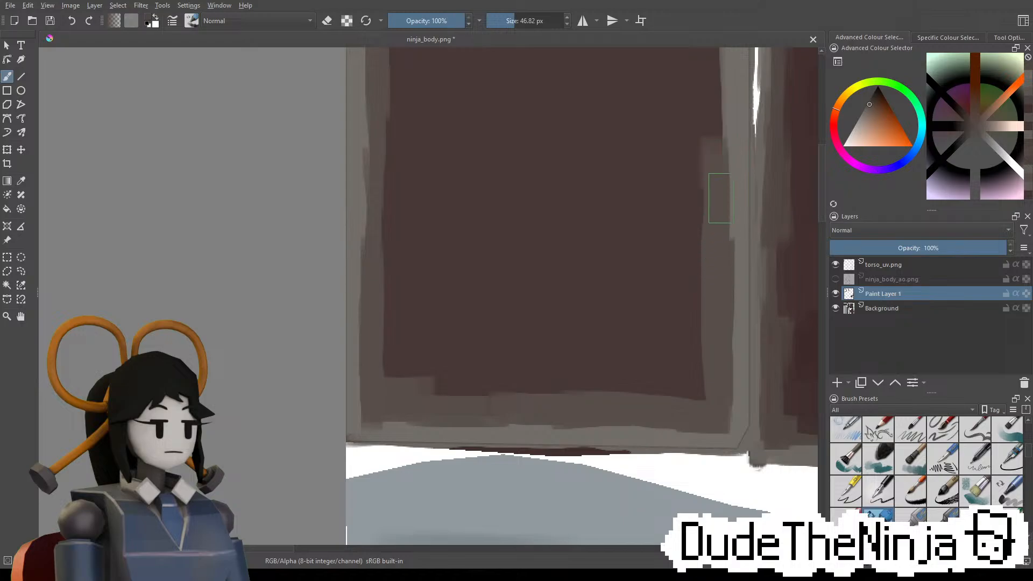
Extend the grey-brown shading up the square panel's right inner edge to its upper corner
scroll(712, 191, up, 4)
mouse_move(712, 192)
mouse_down()
mouse_move(712, 261)
mouse_move(724, 247)
mouse_up()
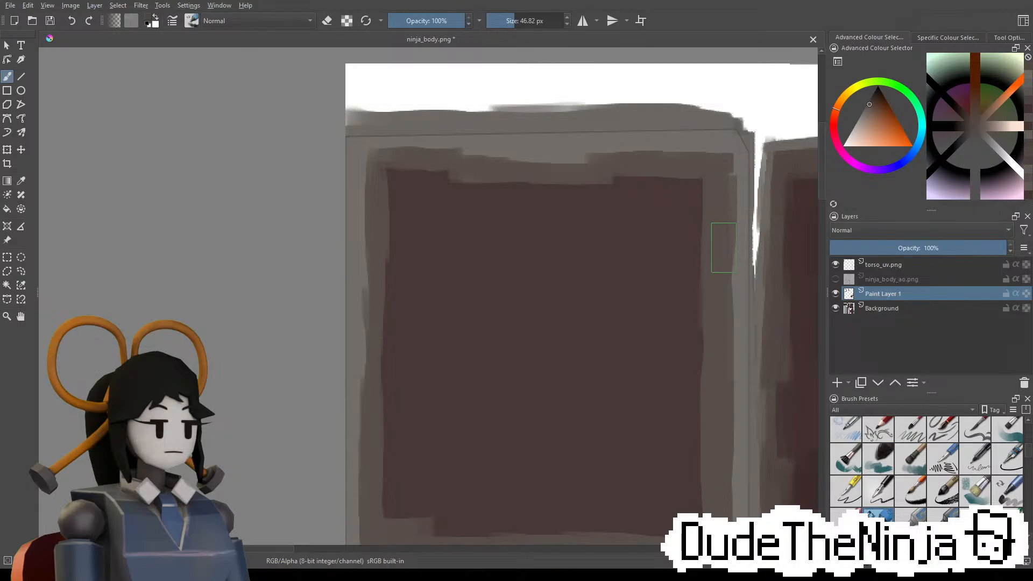
Sample dark brown from the neighbouring panel and paint subtle patches across the square panel's interior, enlarging the brush to 71.33 px and 89.20 px
middle_drag(646, 316, 440, 295)
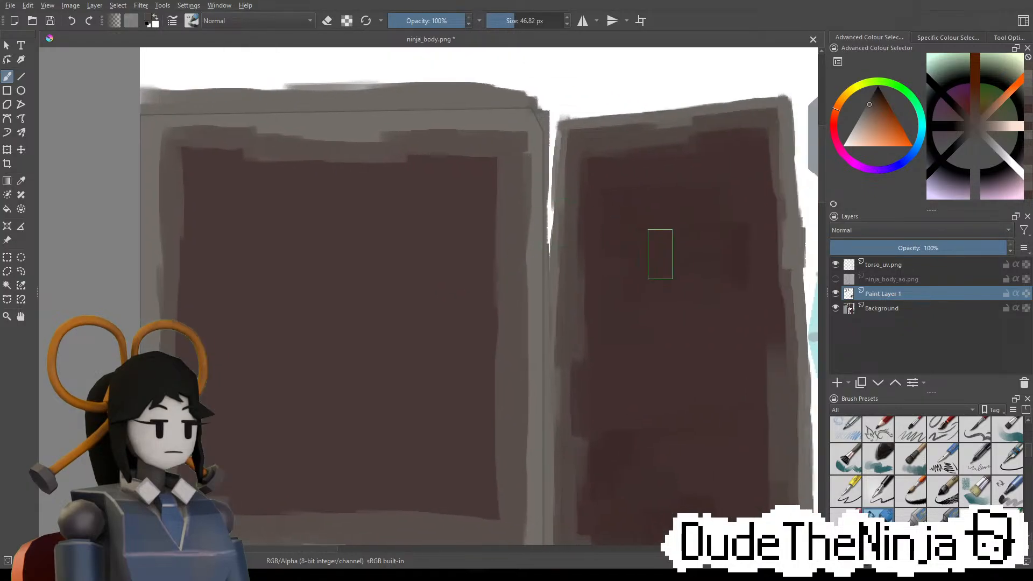
ctrl+click(650, 222)
drag(267, 292, 391, 285)
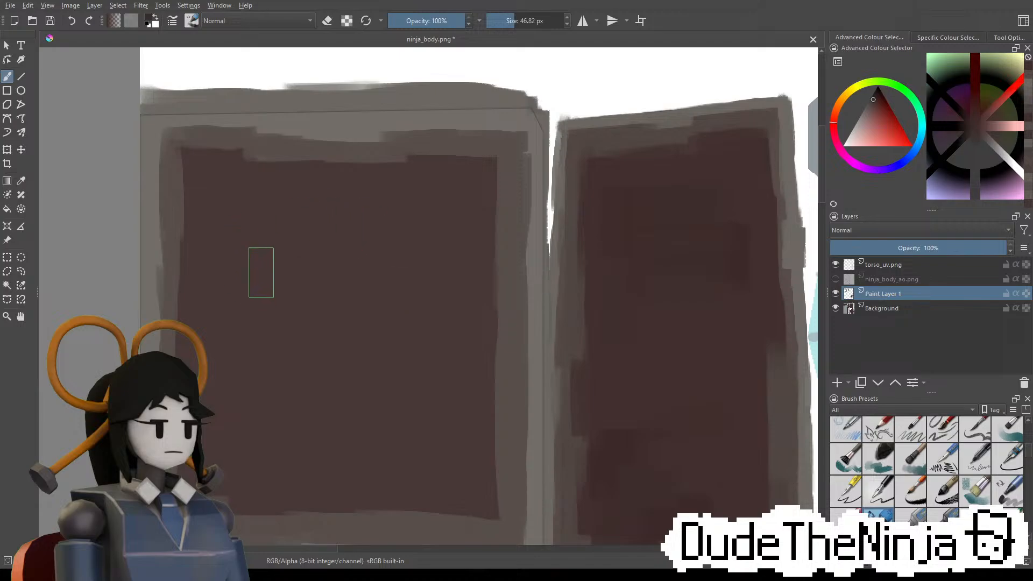
shift+drag(262, 273, 289, 264)
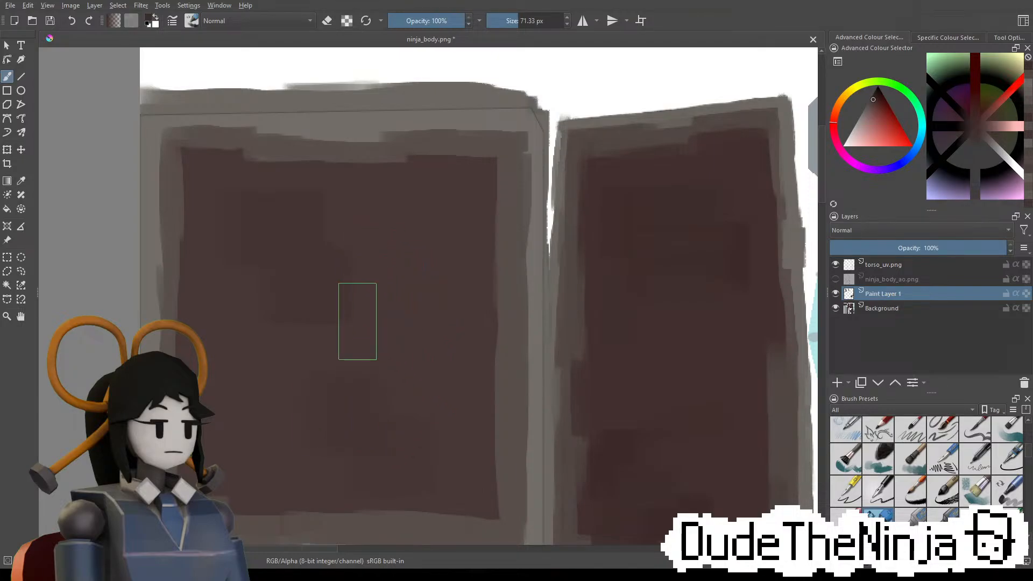
mouse_move(385, 332)
shift+mouse_down()
mouse_move(394, 332)
mouse_move(328, 347)
mouse_move(402, 335)
mouse_move(432, 271)
shift+mouse_up()
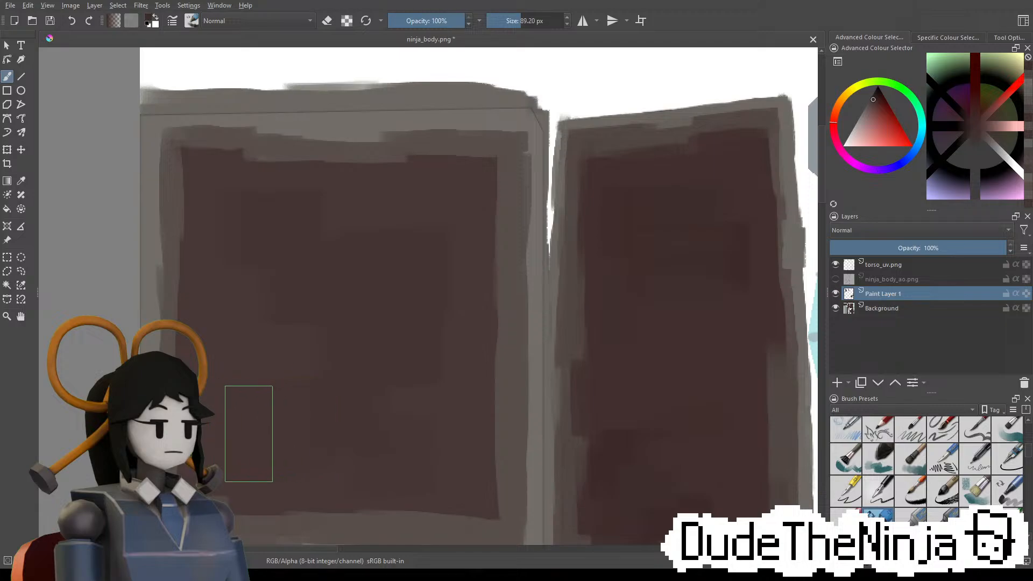
Sample a reddish dark brown and dab 48.02 px patches near the square panel's left edge, lower-right corner and upper-right corner
middle_drag(404, 364, 445, 270)
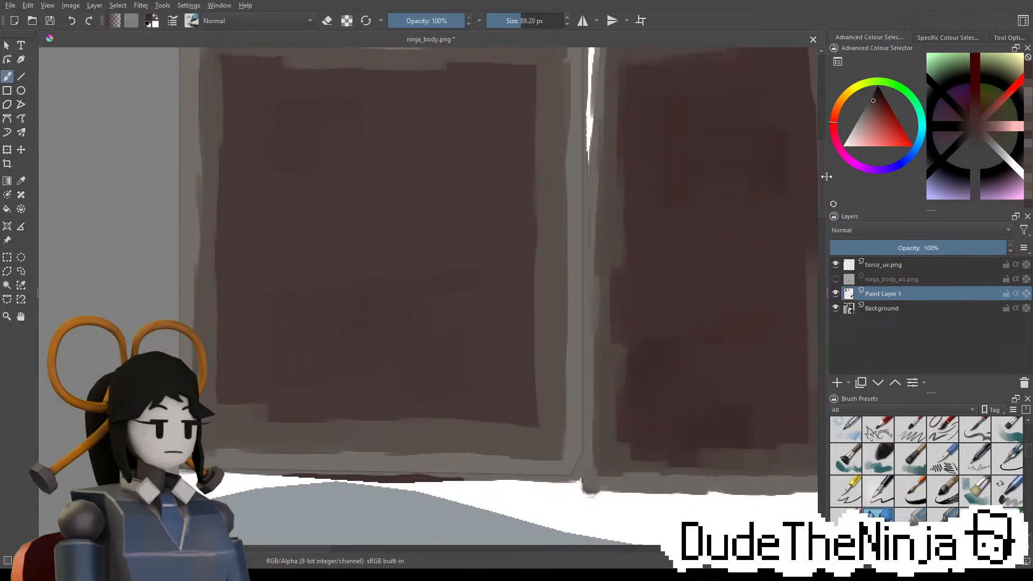
ctrl+click(781, 172)
mouse_move(261, 293)
shift+mouse_down()
mouse_move(239, 294)
mouse_move(248, 298)
shift+mouse_up()
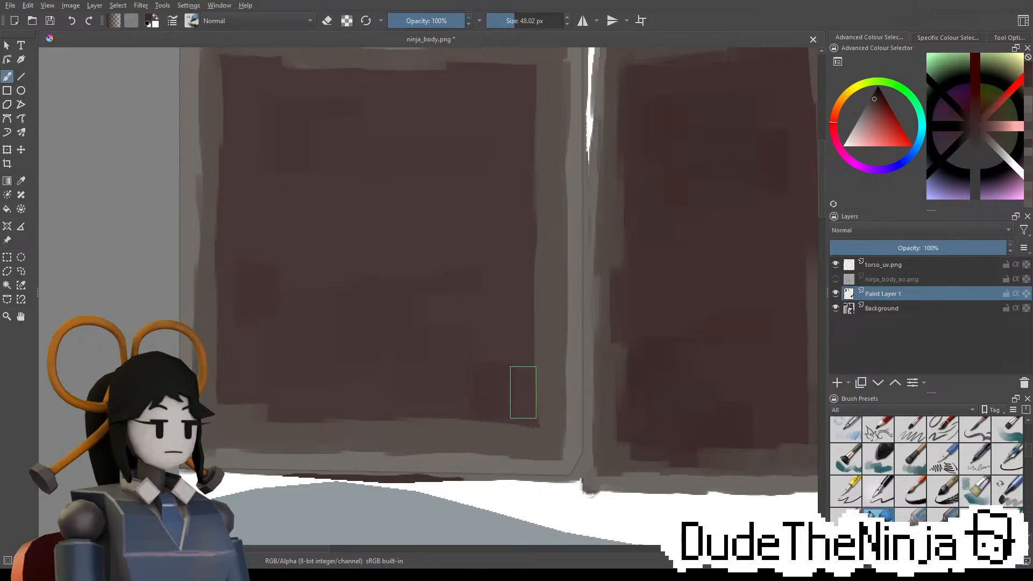
middle_drag(481, 168, 501, 226)
mouse_move(493, 157)
mouse_down()
mouse_move(506, 156)
mouse_move(497, 159)
mouse_up()
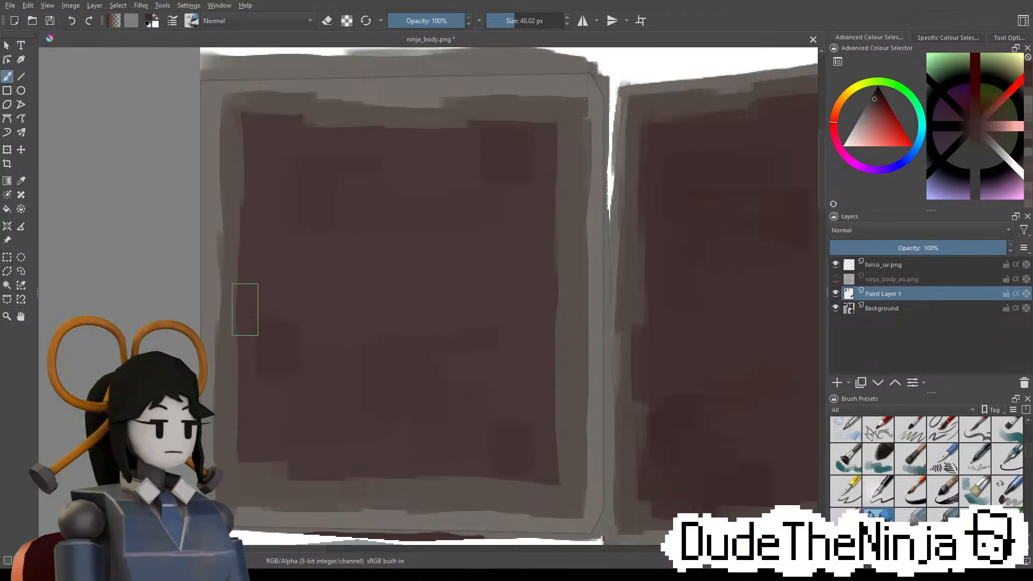
Sample dark brown from the neighbouring panel and blend over the square panel's interior patches with a 97.50 px brush
scroll(245, 309, down, 3)
scroll(328, 350, up, 2)
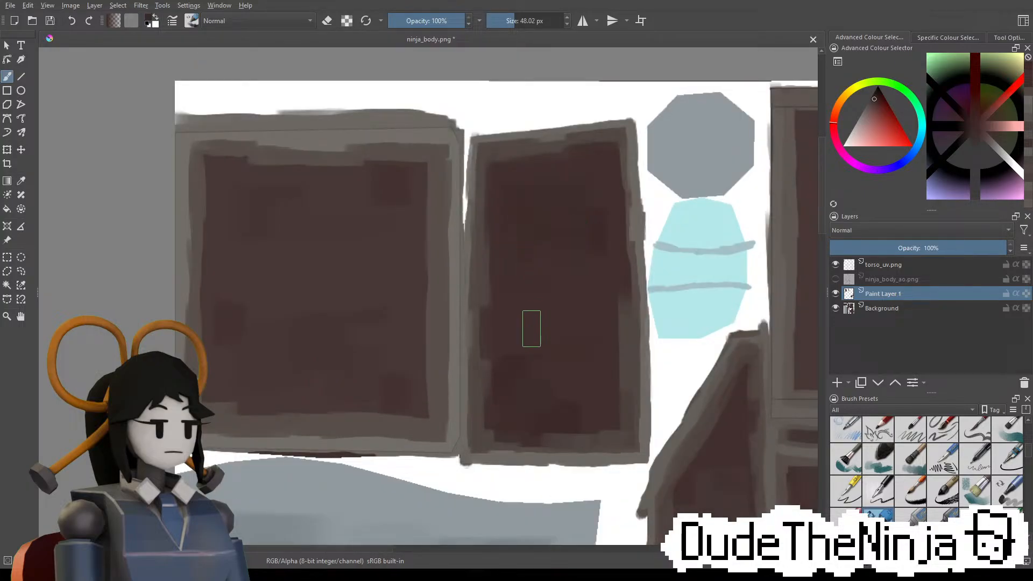
ctrl+click(523, 326)
shift+drag(230, 318, 280, 325)
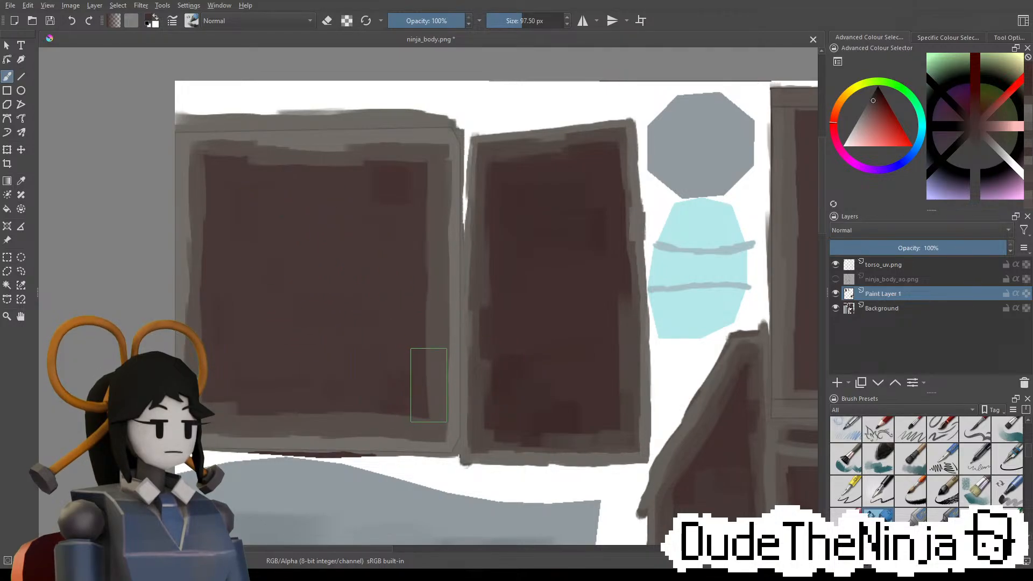
Sample the upper inner grey-brown and repaint the middle and right of that shading lighter with a 26.49 px brush, undoing unwanted strokes
scroll(350, 263, down, 3)
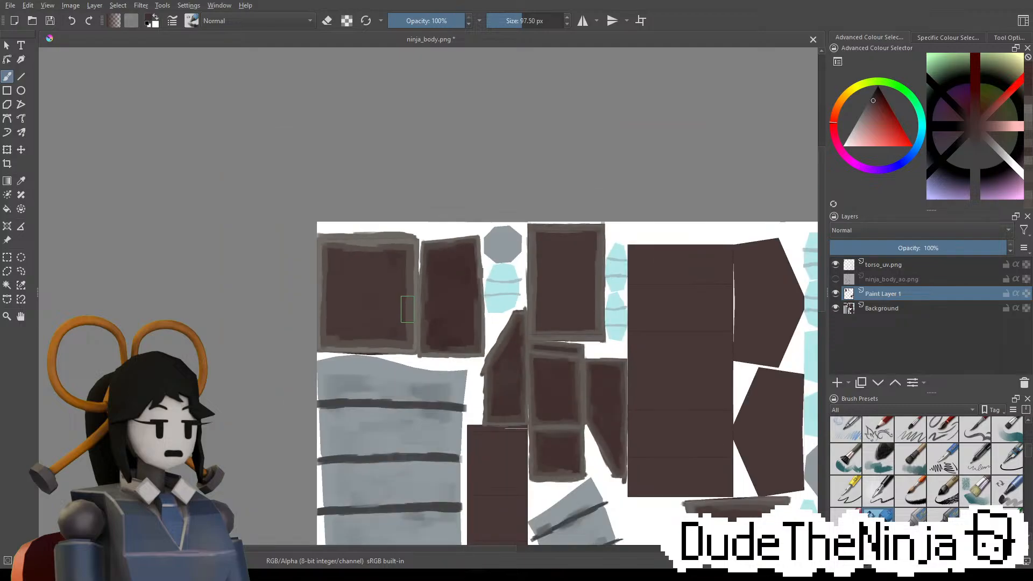
scroll(534, 334, up, 2)
scroll(208, 181, up, 1)
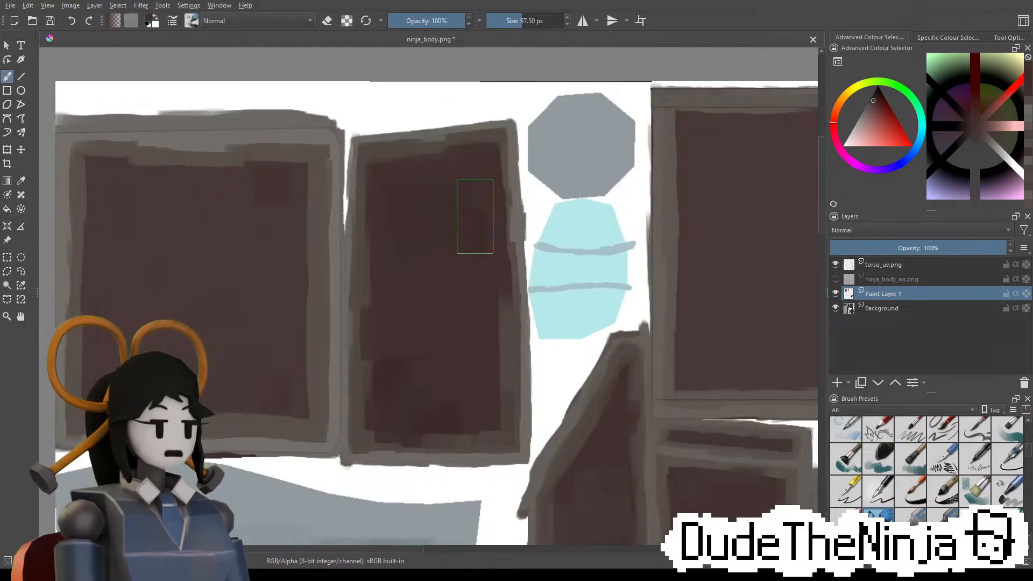
scroll(259, 126, up, 1)
scroll(189, 123, up, 1)
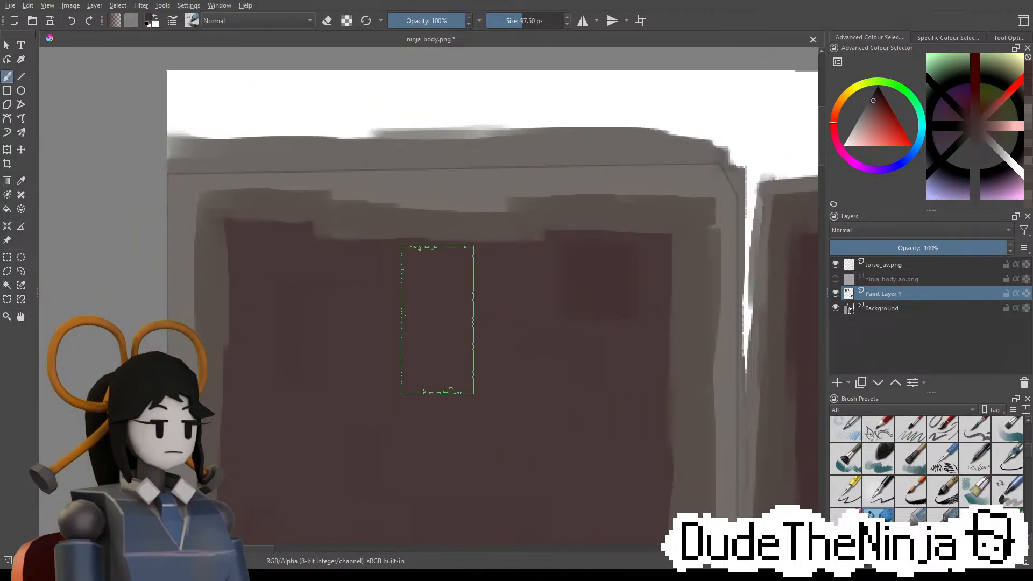
key(ctrl+z)
ctrl+click(386, 223)
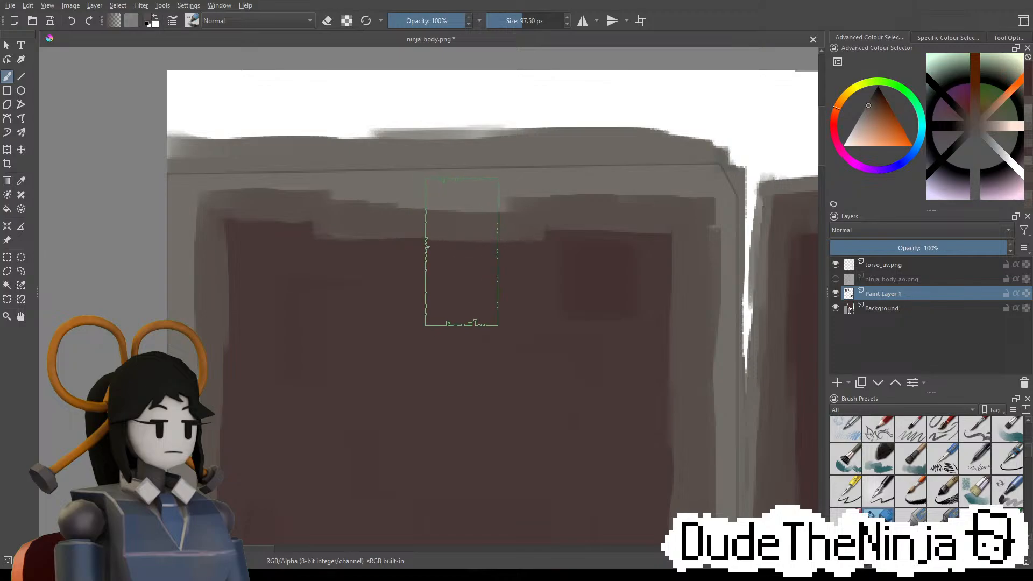
mouse_move(461, 251)
shift+mouse_down()
mouse_move(438, 251)
mouse_move(470, 249)
mouse_move(418, 245)
mouse_move(462, 227)
mouse_move(416, 233)
mouse_move(464, 255)
shift+mouse_up()
key(ctrl+z)
key(ctrl+z)
key(ctrl+z)
mouse_move(388, 217)
mouse_down()
mouse_move(470, 208)
mouse_move(360, 212)
mouse_move(562, 219)
mouse_move(640, 196)
mouse_move(506, 210)
mouse_up()
key(ctrl+z)
key(ctrl+z)
key(ctrl+z)
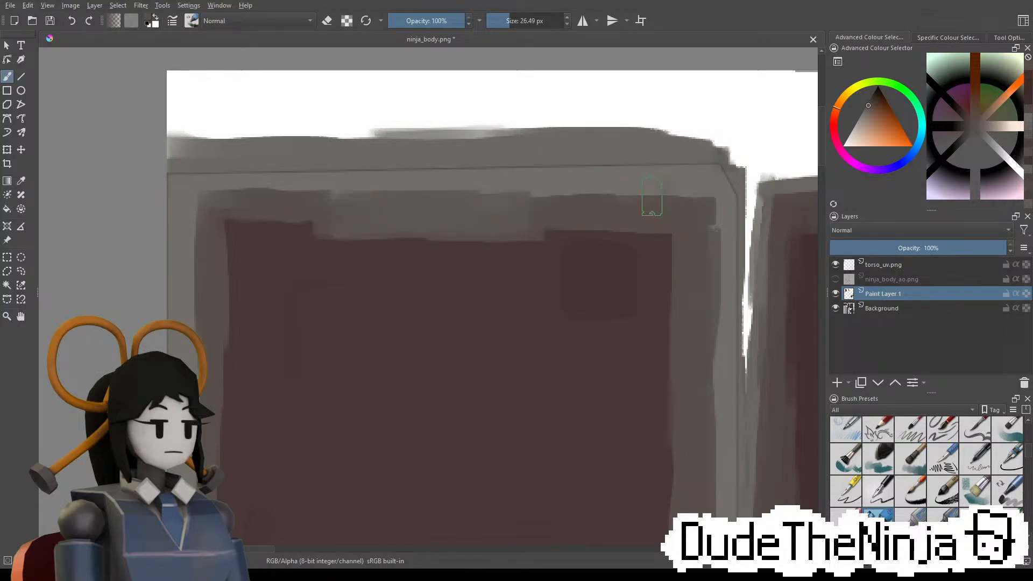
mouse_move(624, 202)
mouse_down()
mouse_move(667, 198)
mouse_move(620, 203)
mouse_move(642, 208)
mouse_up()
key(ctrl+z)
Sample a lighter grey and widen the square panel's right border inward along its full height
middle_drag(639, 215, 566, 128)
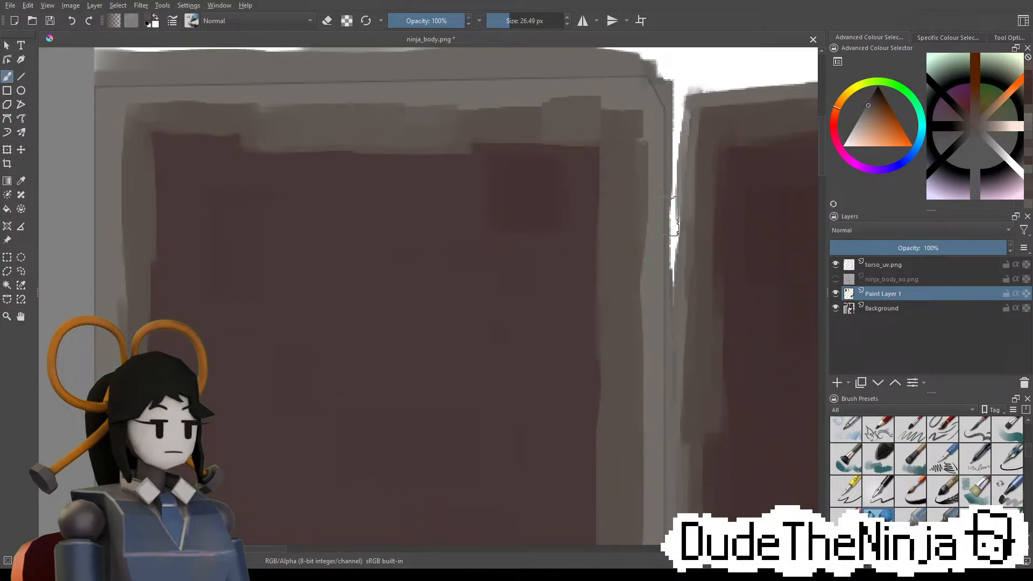
ctrl+click(736, 98)
mouse_move(646, 192)
mouse_down()
mouse_move(654, 292)
mouse_move(643, 285)
mouse_up()
middle_drag(645, 290, 644, 189)
drag(642, 168, 645, 340)
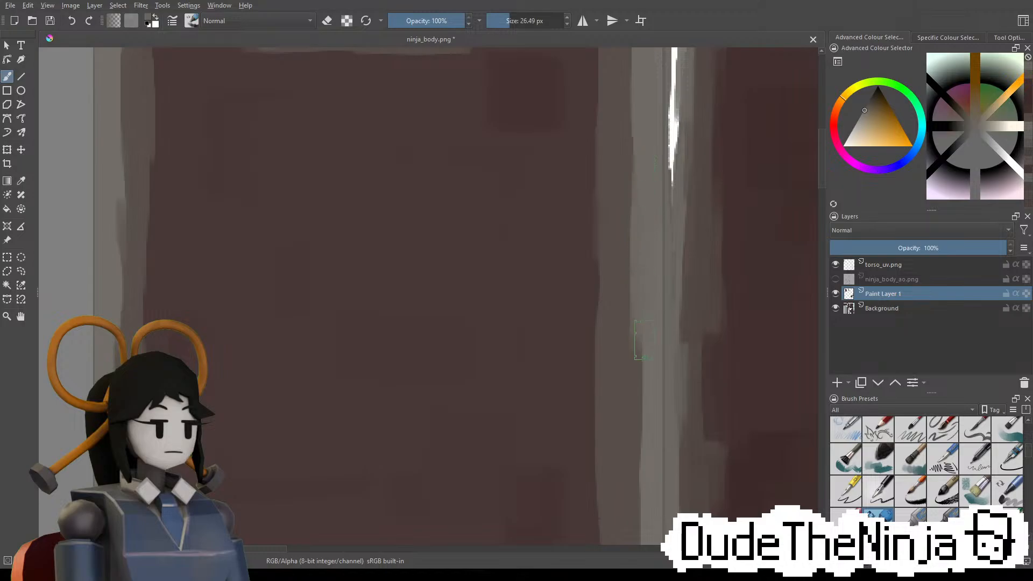
middle_drag(644, 339, 636, 237)
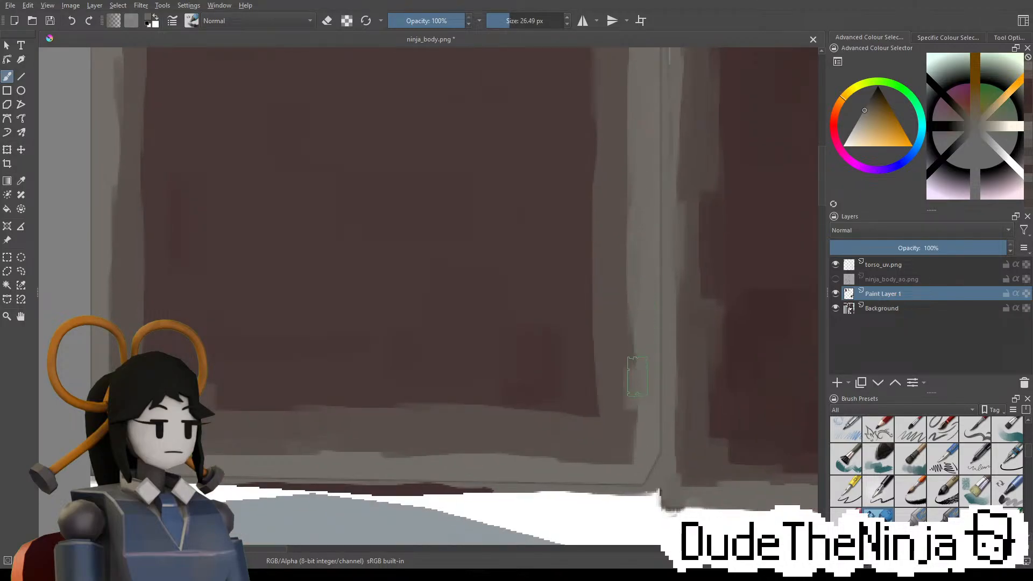
mouse_move(637, 376)
mouse_down()
mouse_move(625, 436)
mouse_move(624, 226)
mouse_up()
Thicken the square panel's lower border upward in light grey with a 22.03 px brush, including the lower-left corner
middle_drag(675, 290, 752, 173)
drag(640, 336, 681, 348)
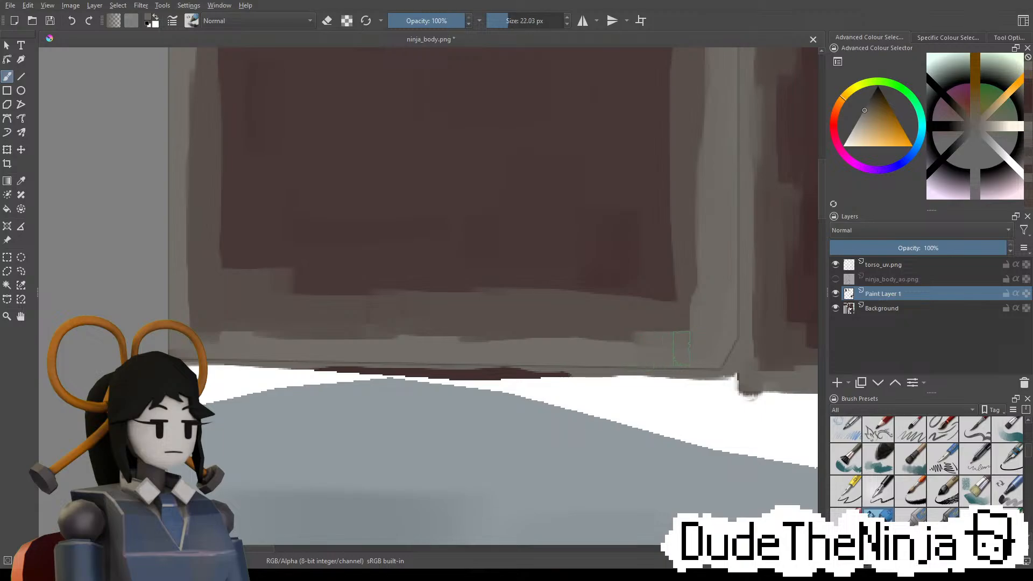
mouse_move(600, 342)
mouse_down()
mouse_move(428, 330)
mouse_move(545, 335)
mouse_up()
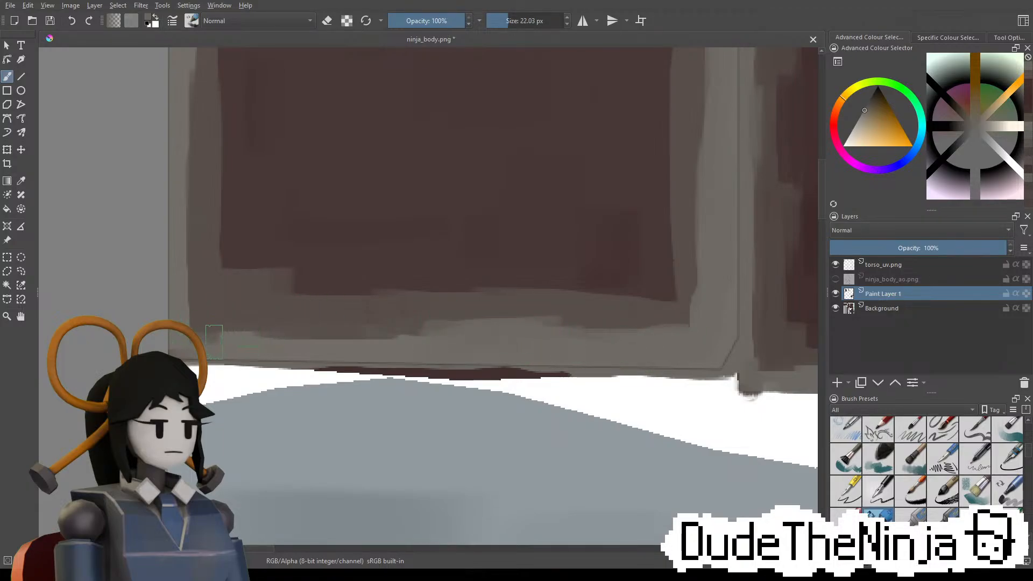
mouse_move(214, 342)
mouse_down()
mouse_move(237, 322)
mouse_move(175, 307)
mouse_up()
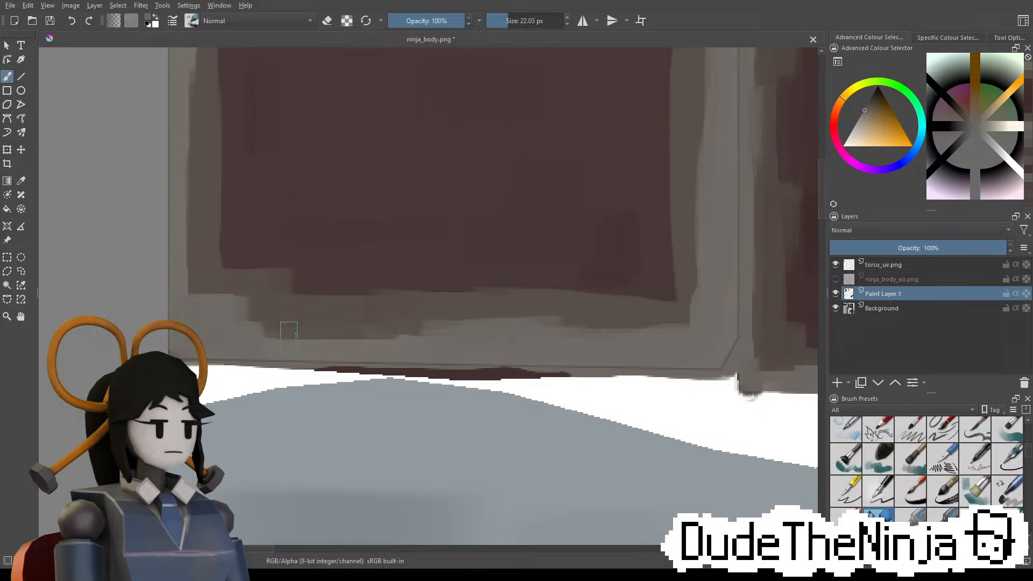
drag(285, 342, 372, 344)
Widen the square panel's left border inward in light grey with a 36.14 px brush, working upward from the lower corner
middle_drag(258, 250, 285, 314)
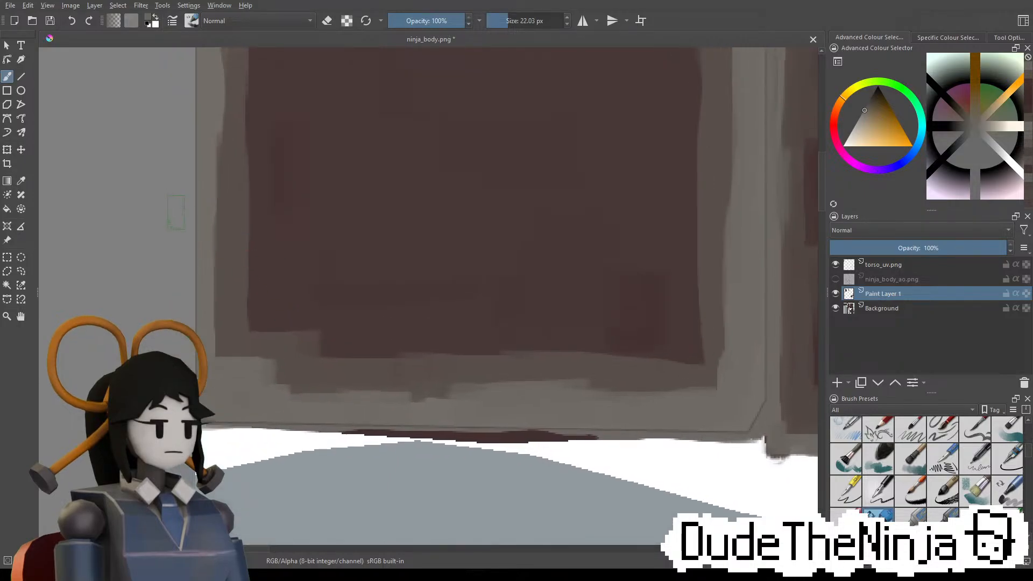
shift+drag(176, 212, 198, 213)
drag(217, 326, 216, 297)
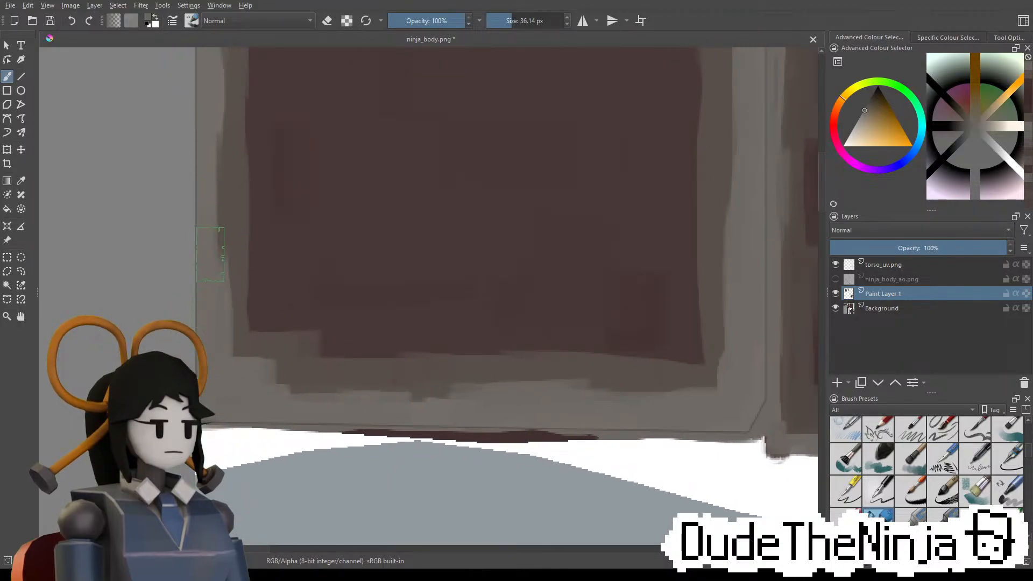
middle_drag(211, 255, 216, 374)
mouse_move(214, 323)
mouse_down()
mouse_move(228, 216)
mouse_move(226, 247)
mouse_up()
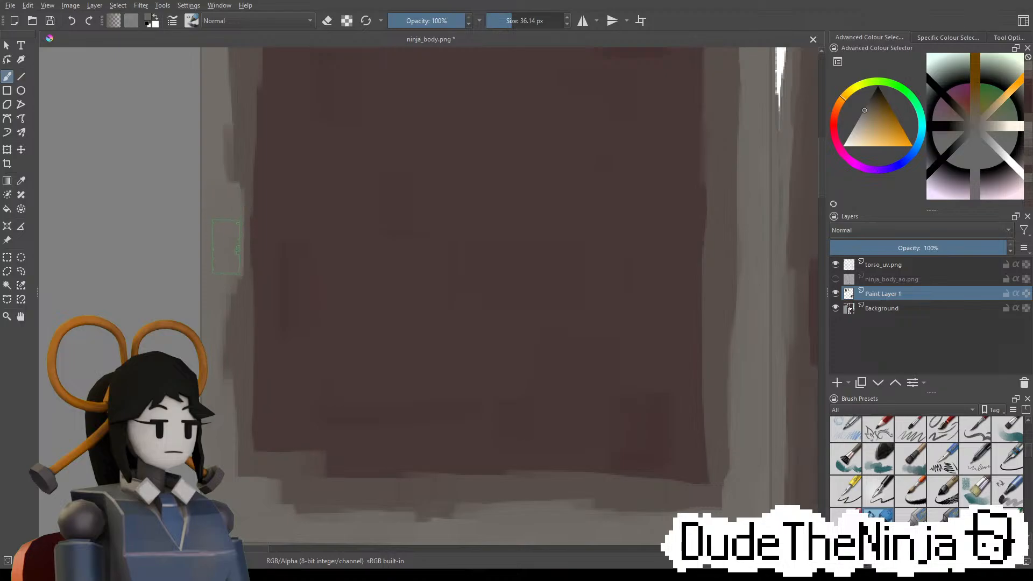
middle_drag(230, 188, 232, 345)
drag(233, 208, 236, 330)
drag(237, 331, 243, 283)
Sample a grey-brown and widen the shading along the upper part of the square panel's left inner edge and its upper-left corner
middle_drag(665, 299, 522, 296)
ctrl+click(667, 205)
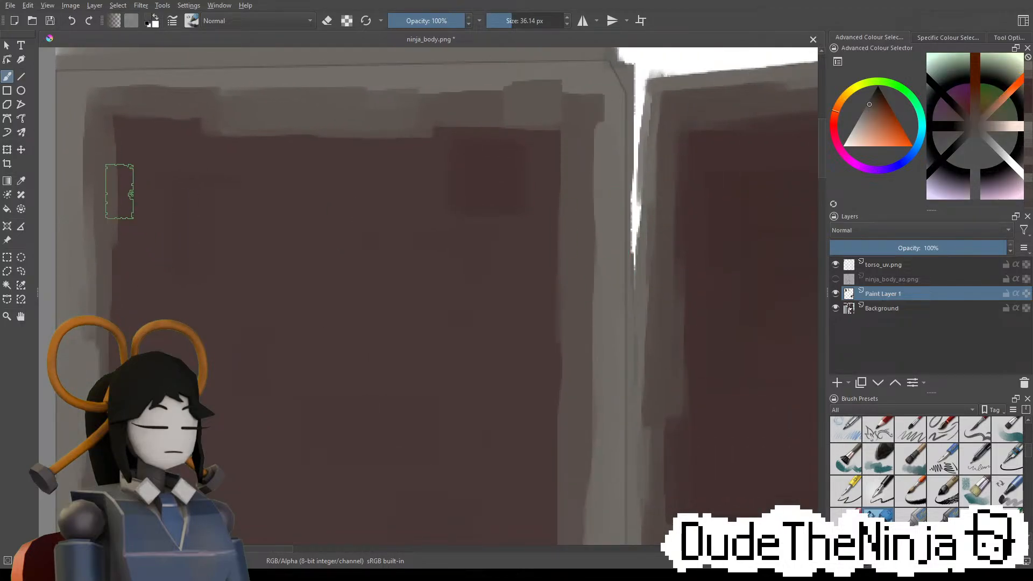
drag(120, 192, 128, 301)
key(ctrl+z)
drag(118, 145, 116, 254)
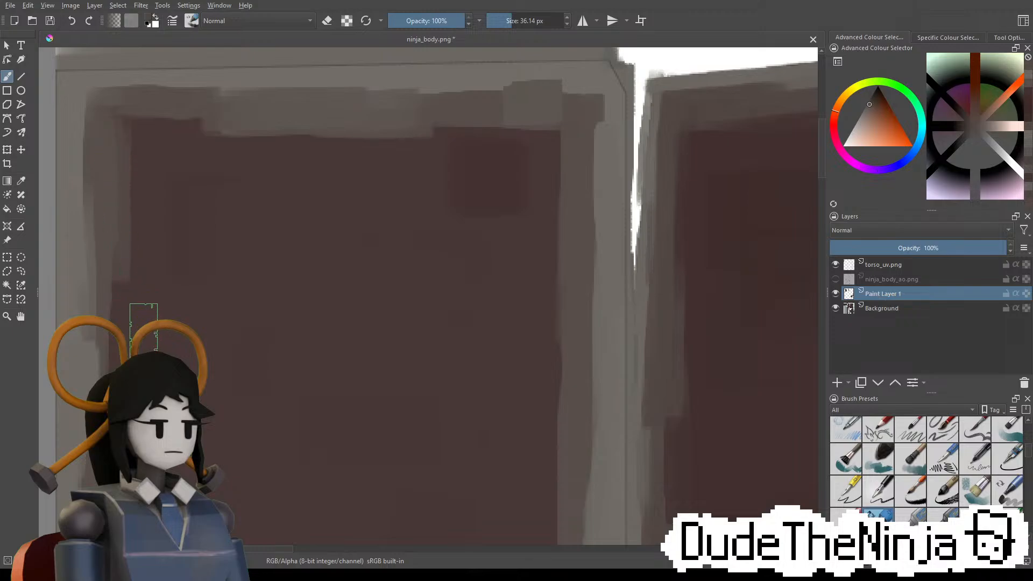
drag(110, 136, 141, 125)
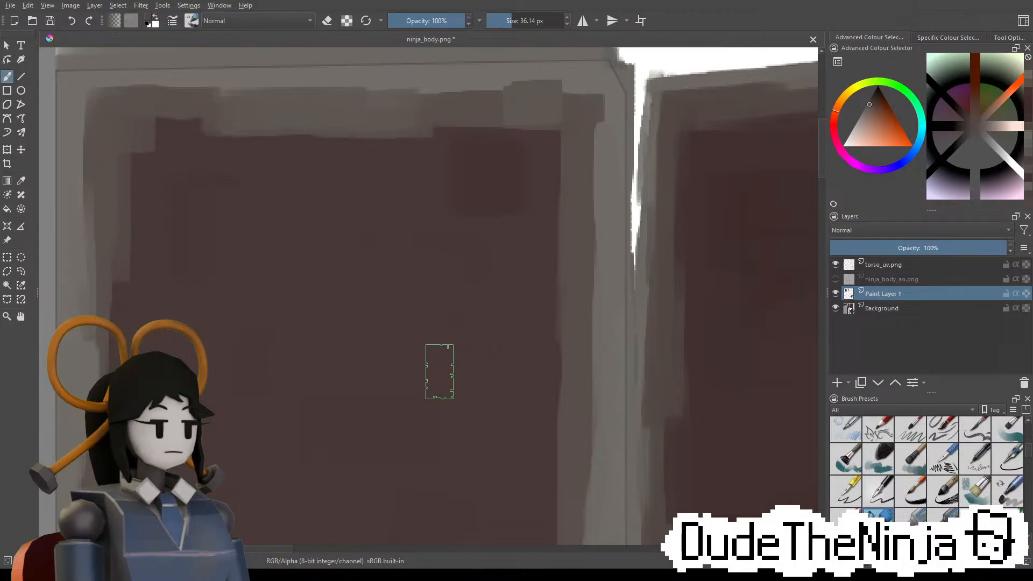
Dab small grey-brown patches in the square panel's interior, reducing the brush to 22.12 px
drag(396, 354, 415, 360)
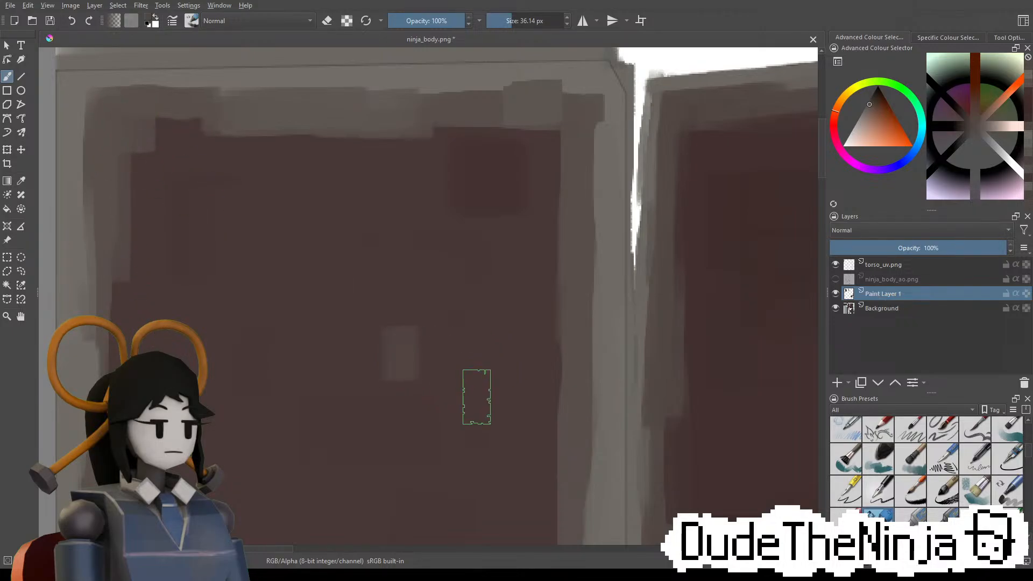
scroll(476, 396, down, 5)
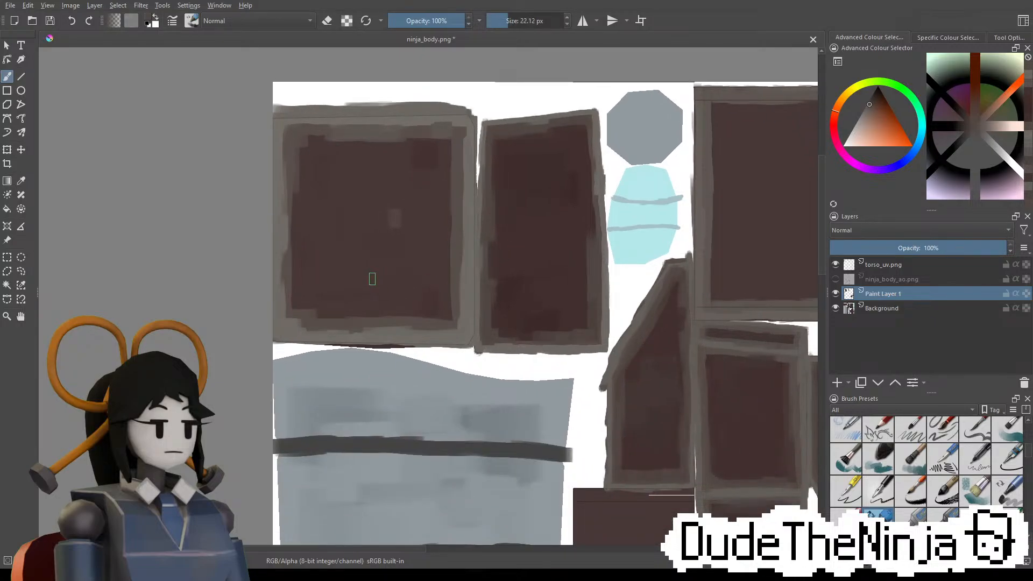
middle_drag(737, 286, 432, 232)
middle_drag(573, 393, 619, 411)
middle_drag(488, 186, 488, 217)
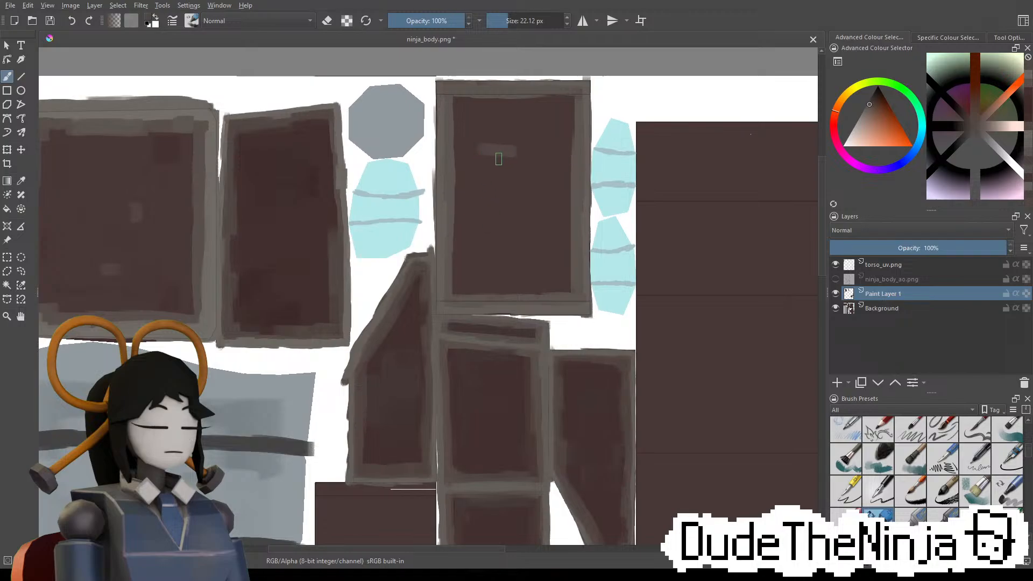
middle_drag(419, 266, 493, 248)
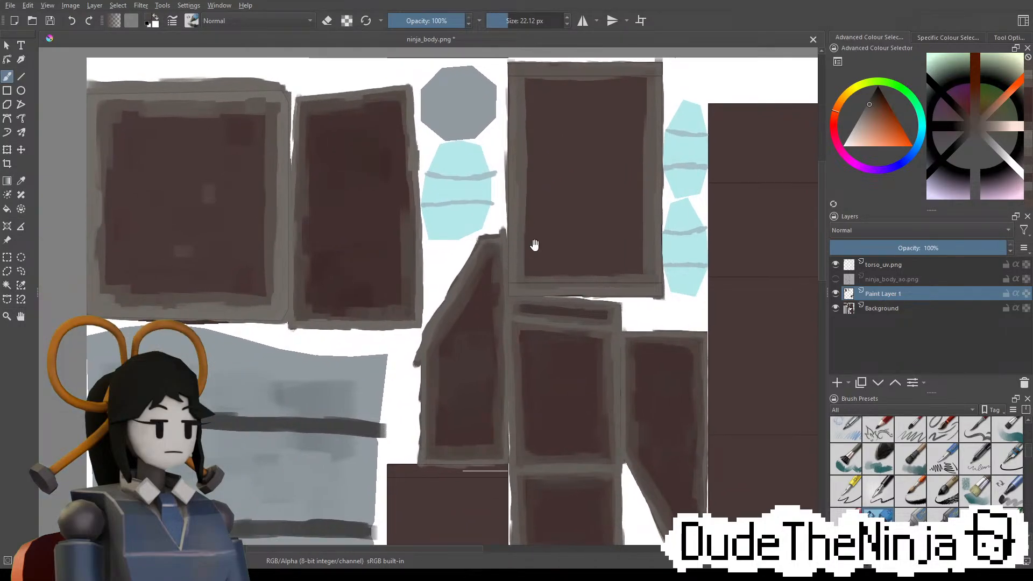
Hide the torso_uv.png layer and paint over the square panel's upper light patch with sampled dark browns
click(835, 266)
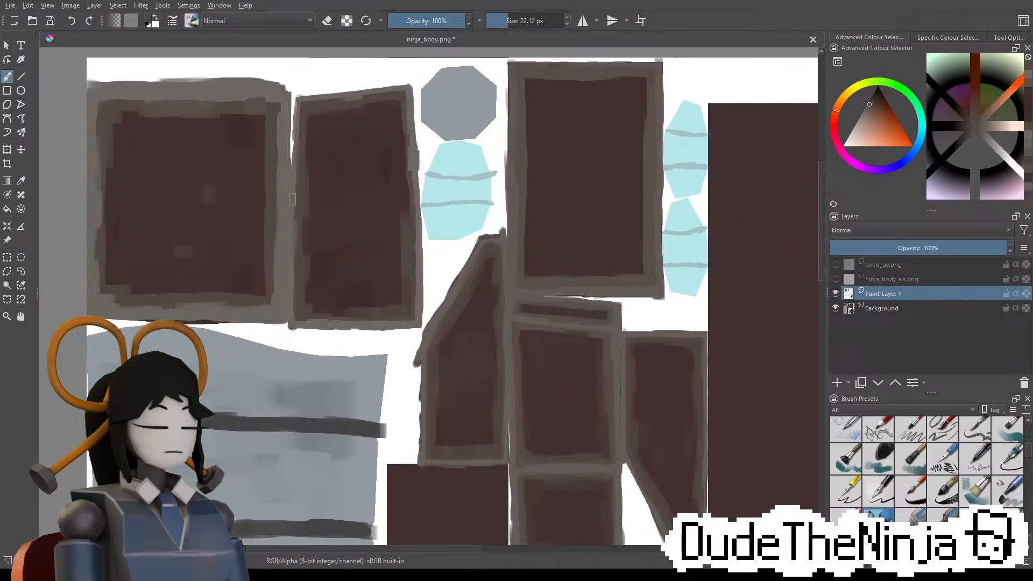
ctrl+click(381, 168)
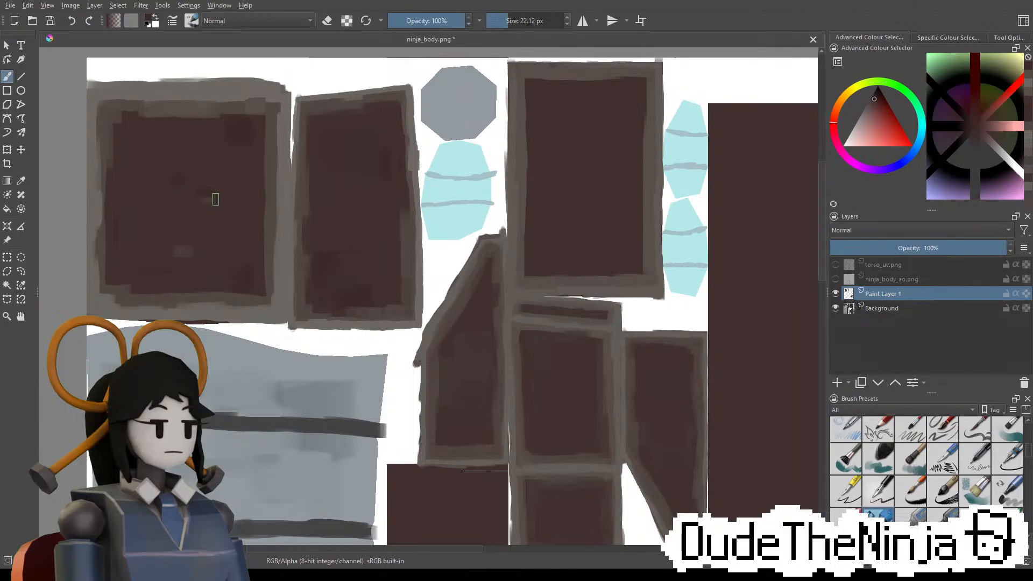
ctrl+click(212, 189)
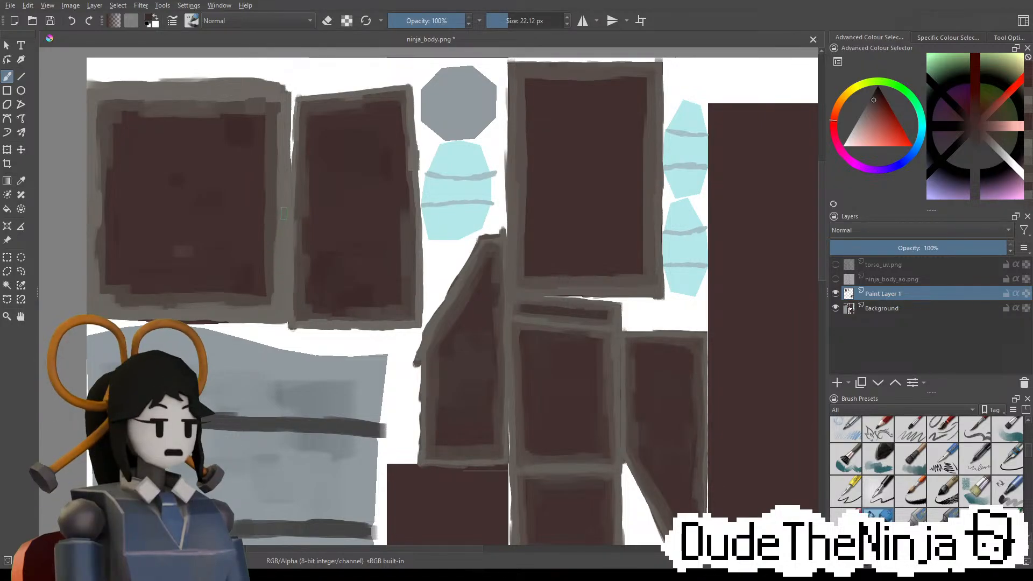
Rework the square panel's right, left and lower borders with sampled greys at 34.50 px, temporarily showing the torso_uv.png layer as a guide
ctrl+click(286, 180)
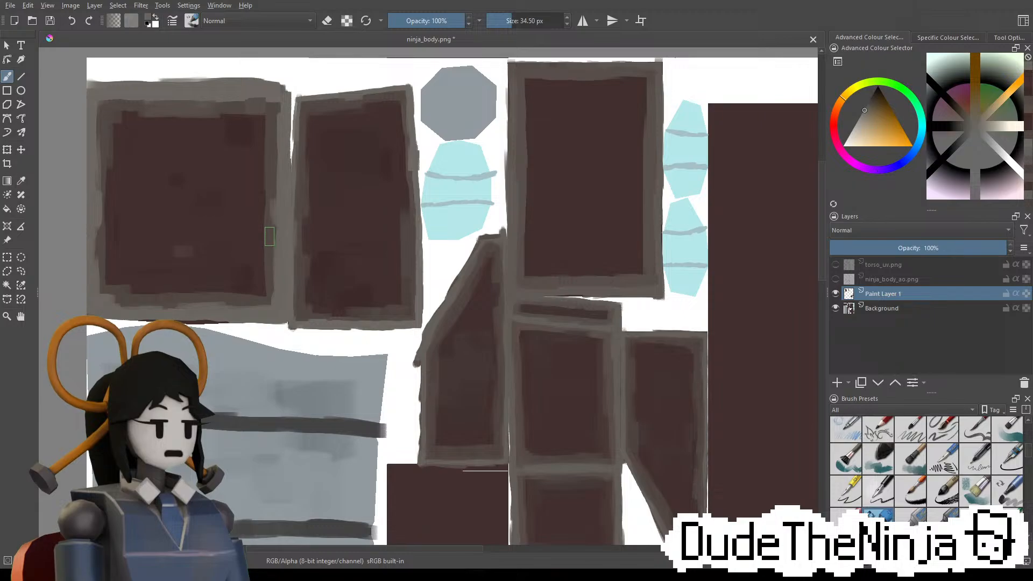
ctrl+click(277, 257)
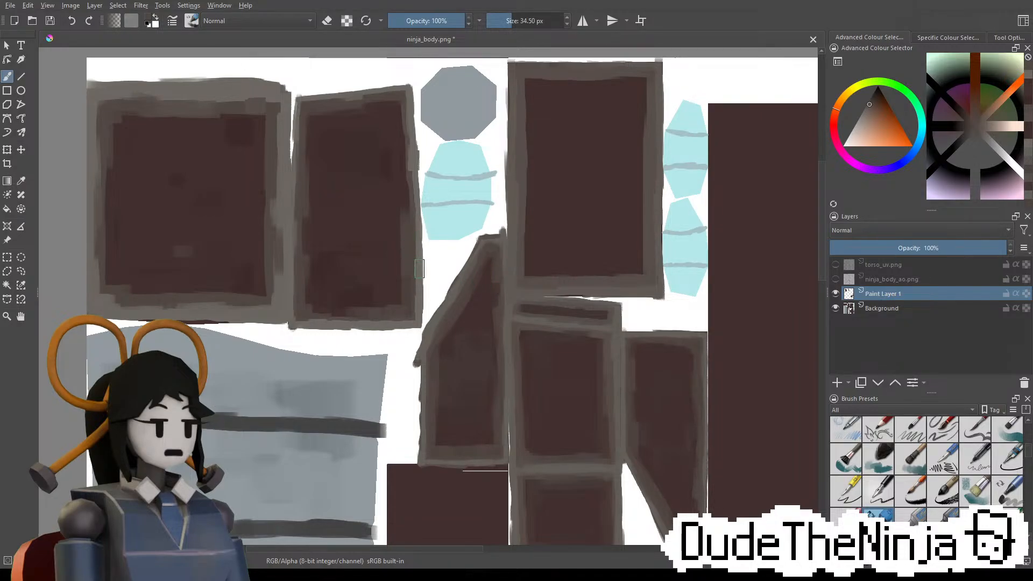
click(835, 265)
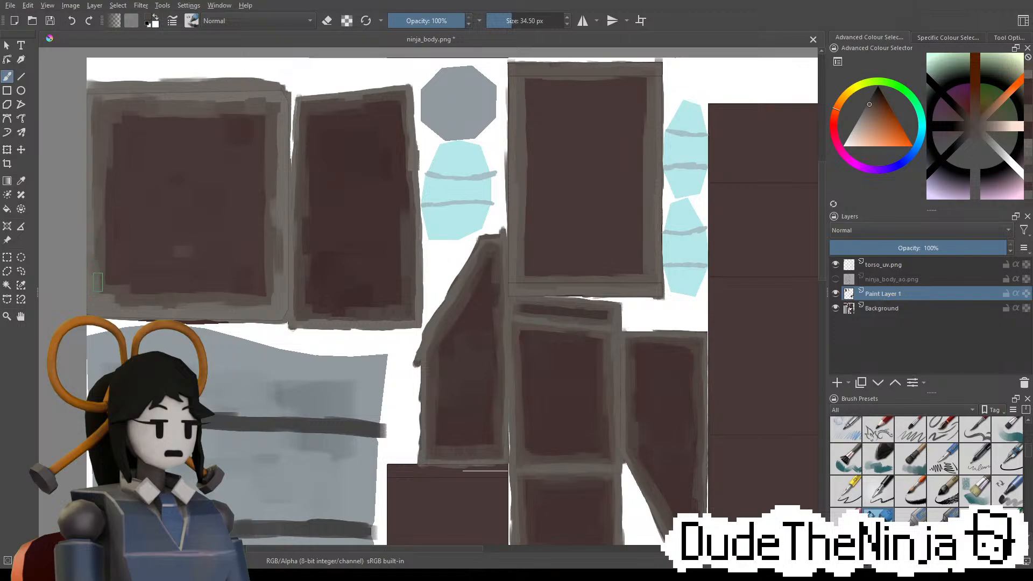
drag(102, 269, 127, 304)
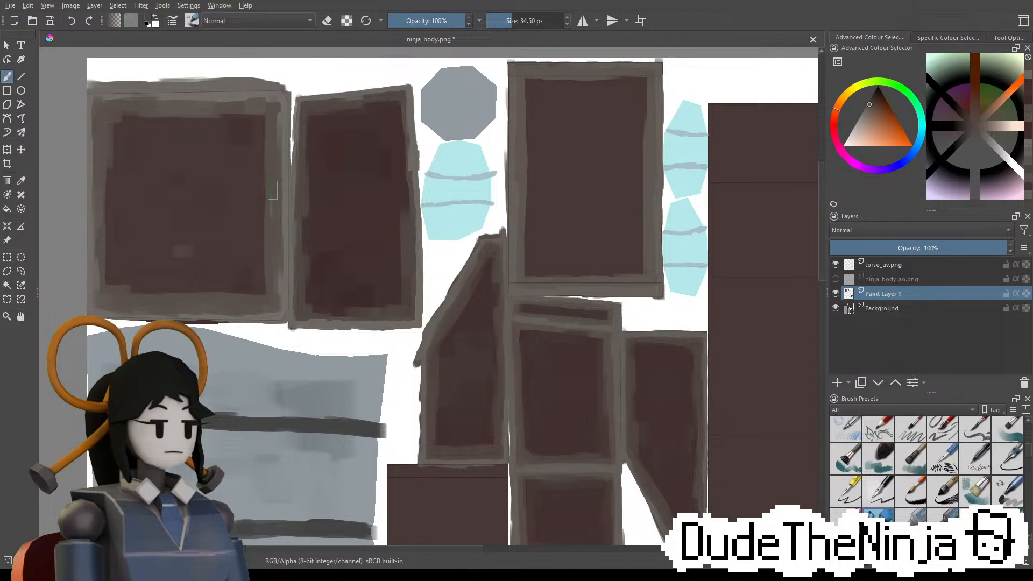
click(836, 264)
Sample dark browns from the square panel's interior and extend the dark area over its inner edges with a 58.50 px brush
ctrl+click(192, 144)
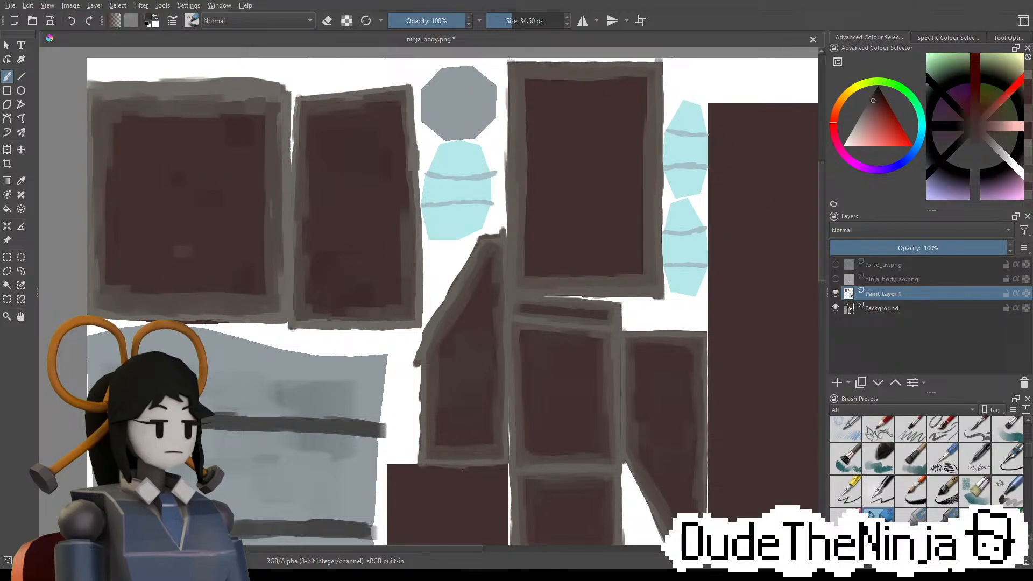
mouse_move(112, 116)
shift+mouse_down()
mouse_move(209, 126)
mouse_move(263, 155)
mouse_move(268, 138)
mouse_move(260, 185)
shift+mouse_up()
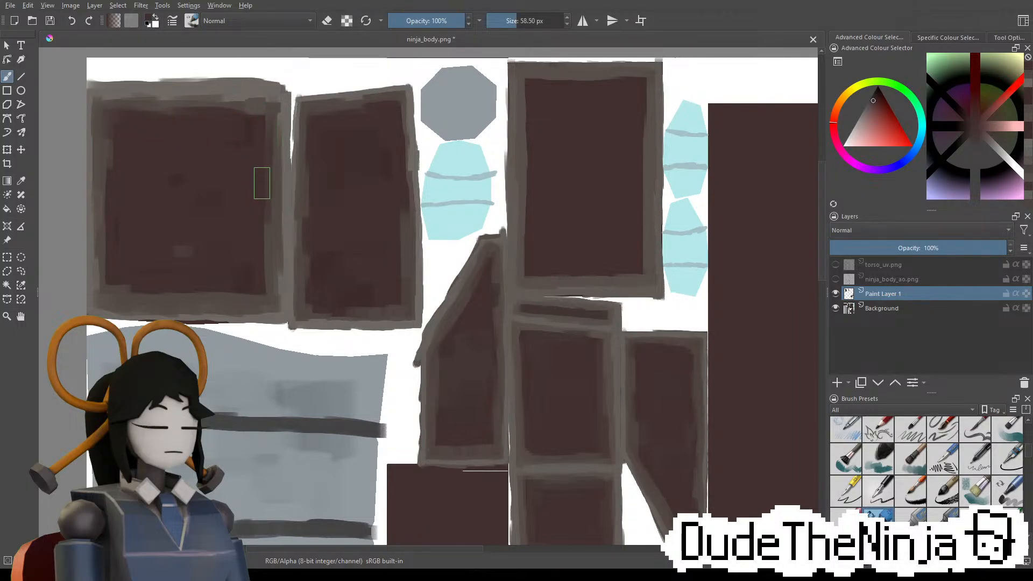
ctrl+click(249, 136)
ctrl+click(239, 131)
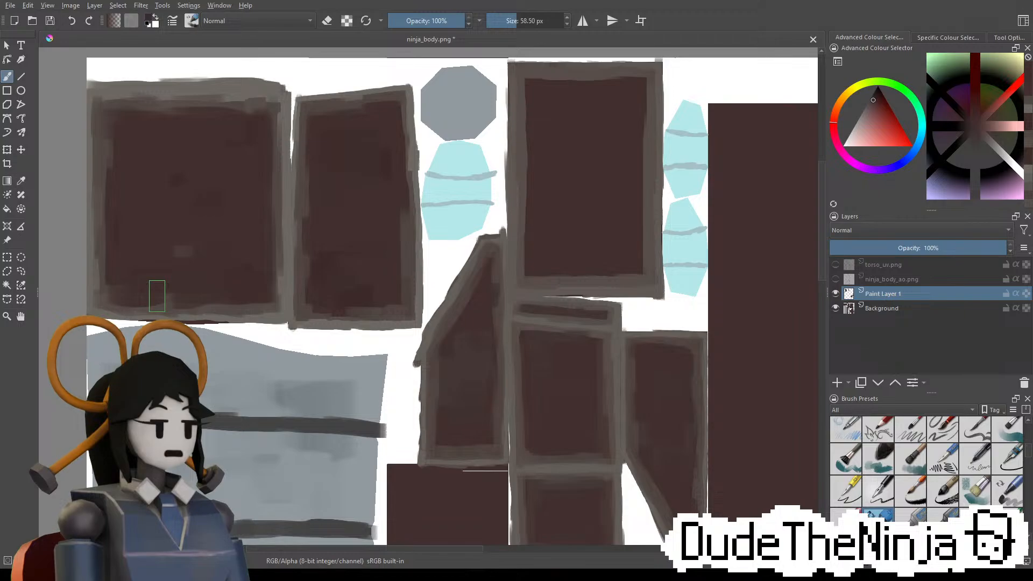
Touch up the square panel's lower border and inner edge with sampled grey and grey-brown, using a 21.99 px brush
ctrl+click(287, 287)
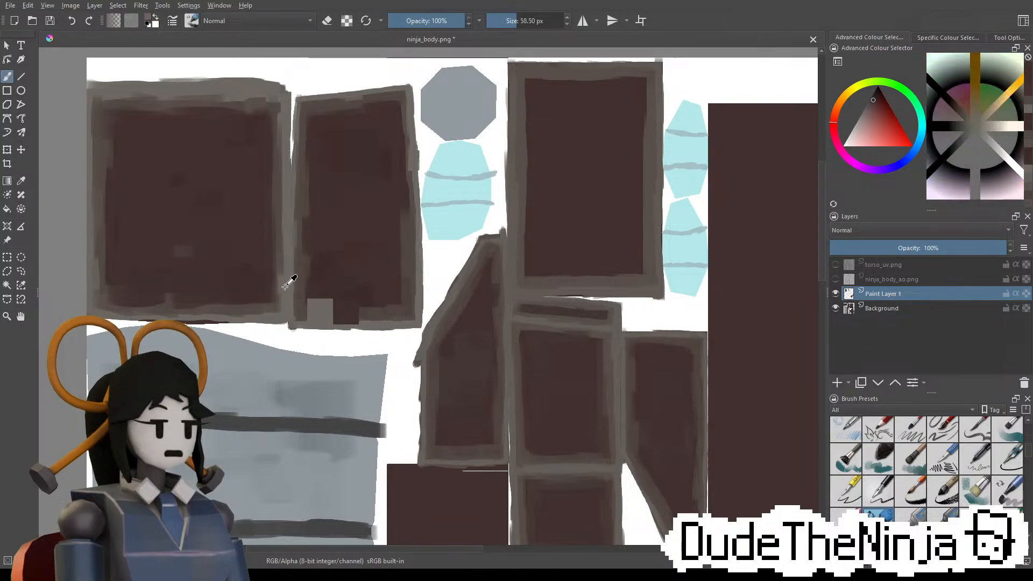
shift+drag(137, 315, 101, 308)
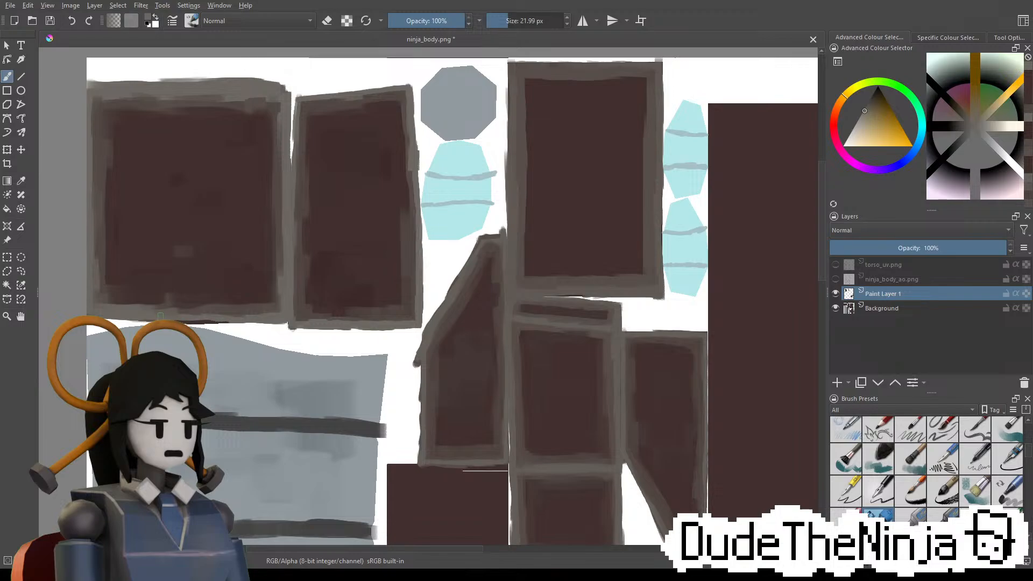
ctrl+click(210, 305)
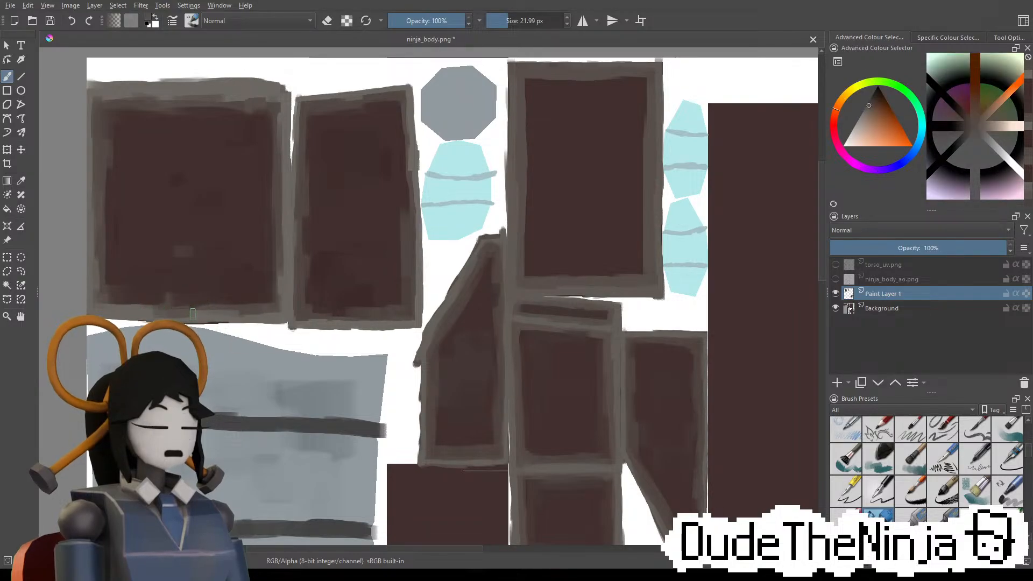
drag(152, 312, 210, 310)
key(ctrl+z)
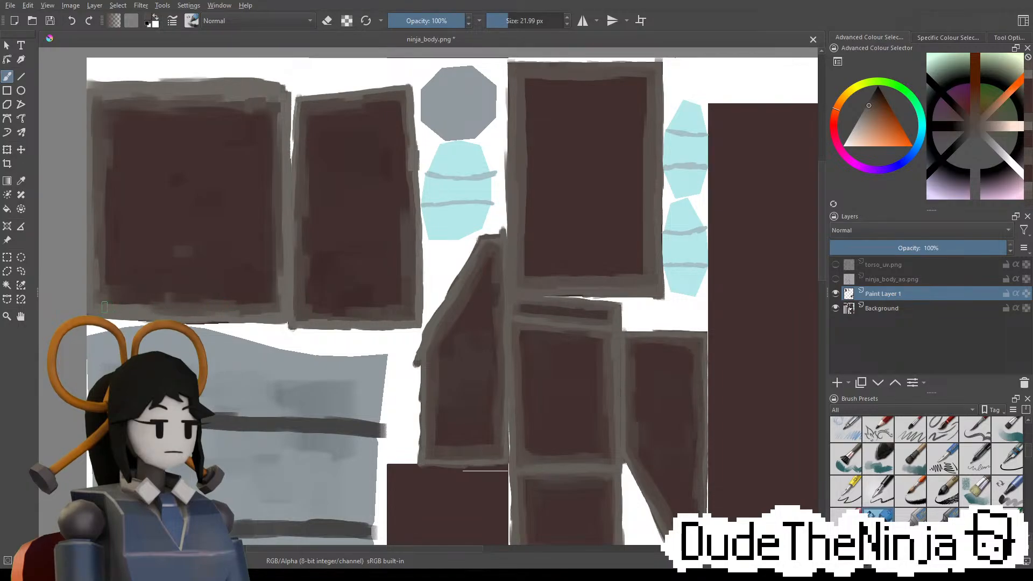
drag(101, 304, 148, 305)
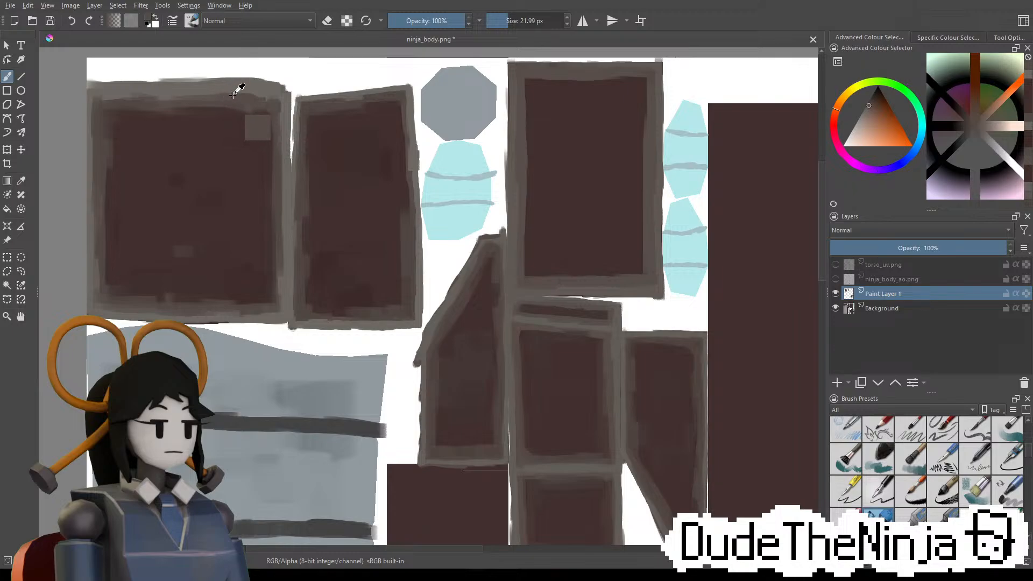
mouse_move(602, 84)
mouse_down()
mouse_move(549, 85)
mouse_move(617, 84)
mouse_up()
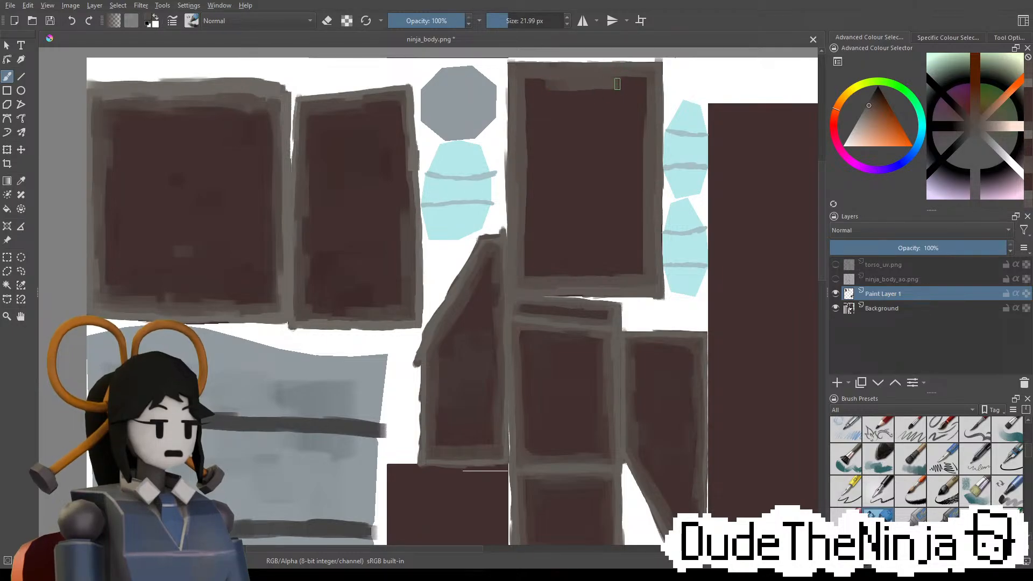
key(ctrl+z)
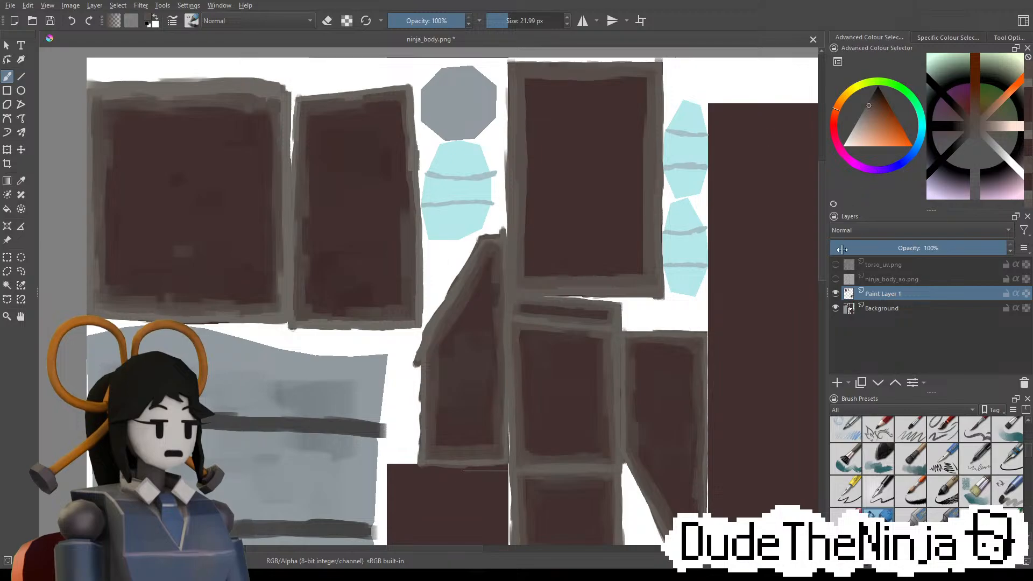
click(835, 265)
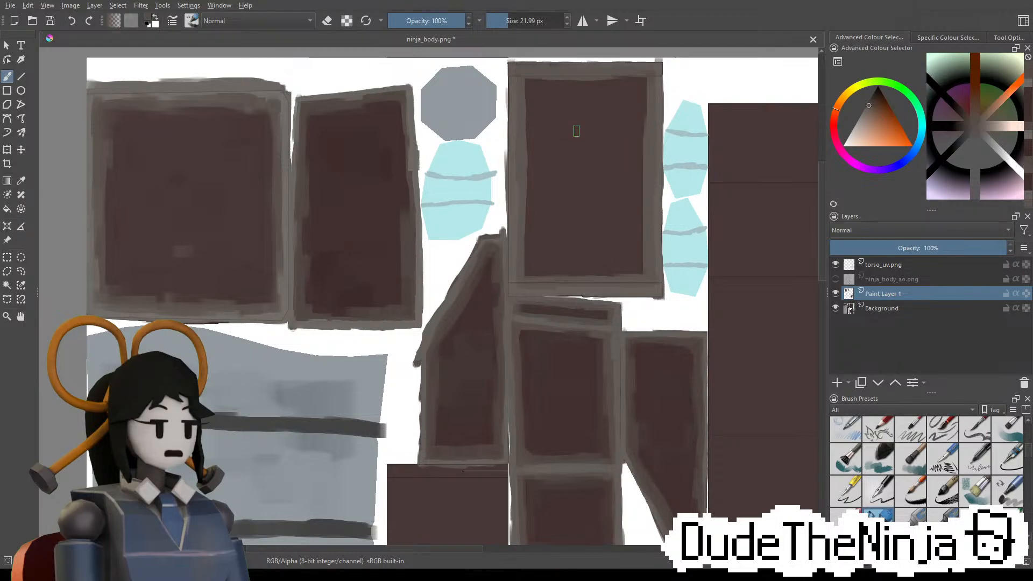
click(835, 264)
Sample the light border grey and extend the tall upper panel's top, right and left borders outward, enlarging the brush to 35.13 px
ctrl+click(254, 82)
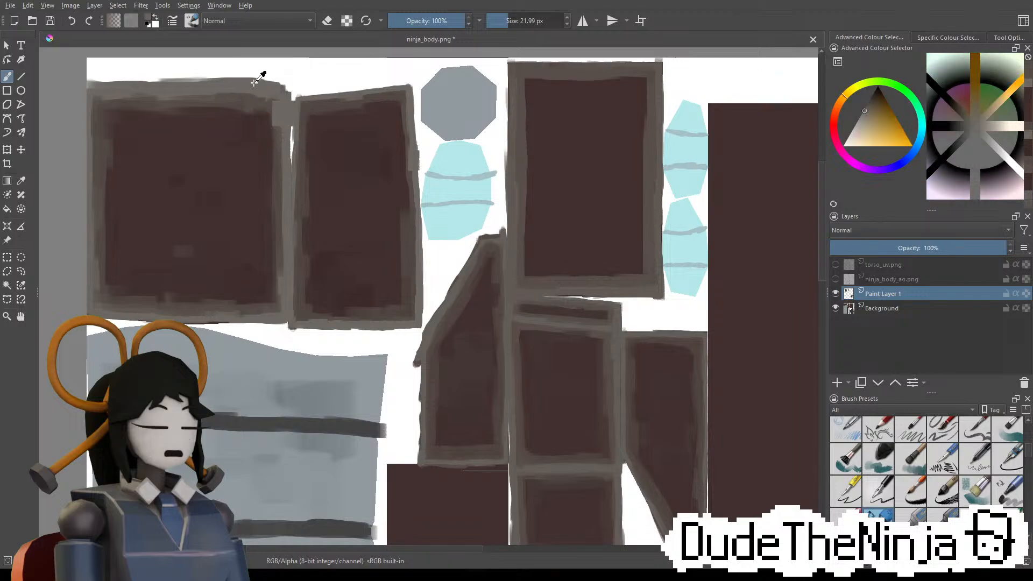
shift+drag(513, 69, 659, 65)
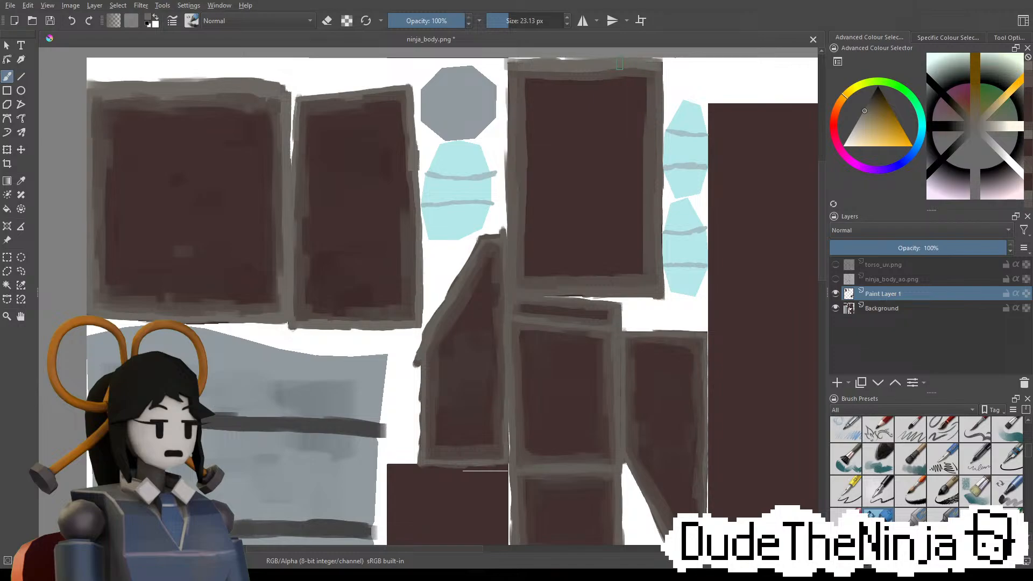
drag(658, 72, 664, 113)
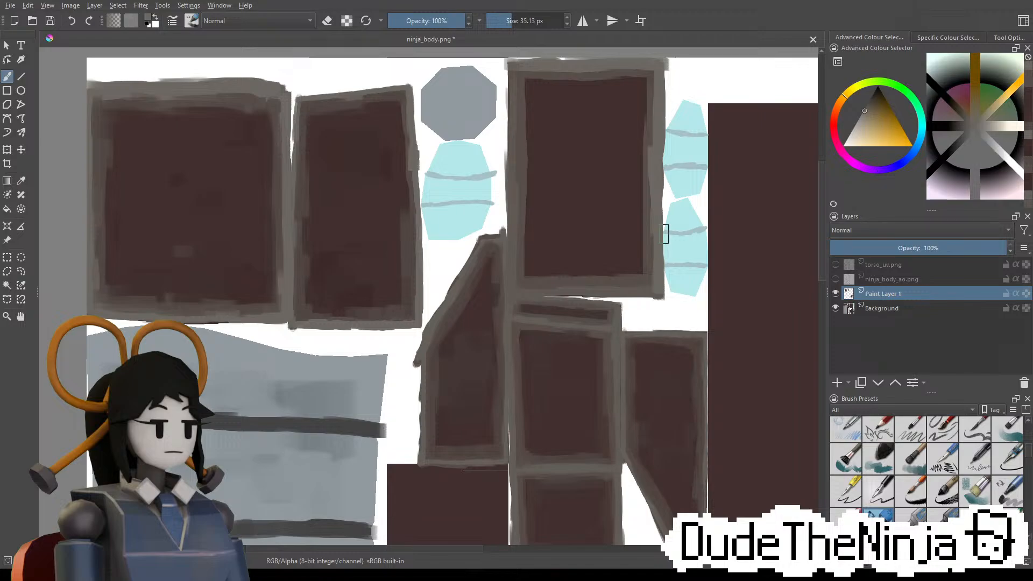
mouse_move(510, 62)
mouse_down()
mouse_move(507, 249)
mouse_move(503, 65)
mouse_move(510, 180)
mouse_up()
ctrl+click(510, 289)
key(ctrl+z)
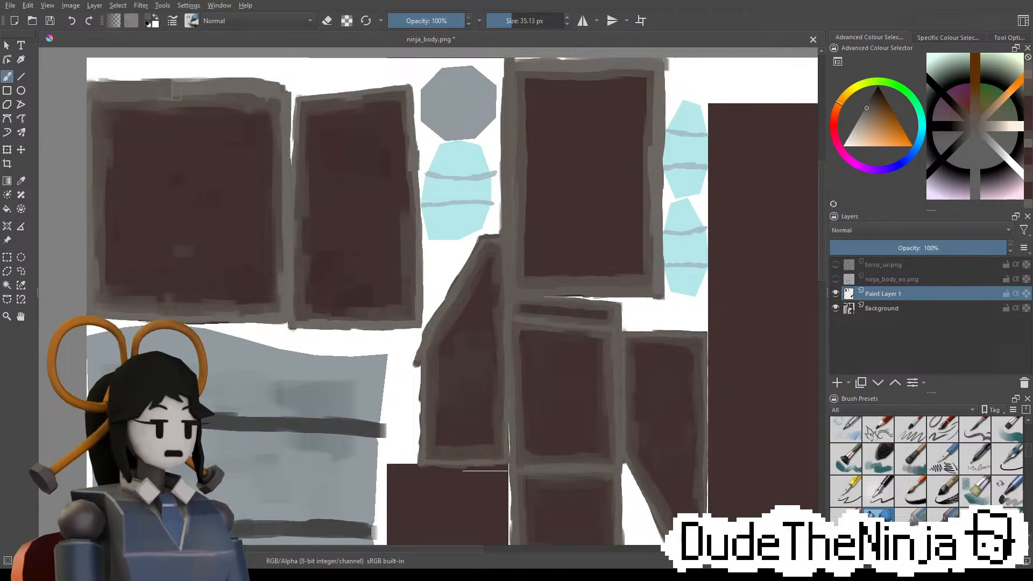
mouse_move(158, 90)
mouse_down()
mouse_move(273, 89)
mouse_move(278, 136)
mouse_move(290, 103)
mouse_move(277, 200)
mouse_up()
key(ctrl+z)
key(ctrl+z)
key(ctrl+z)
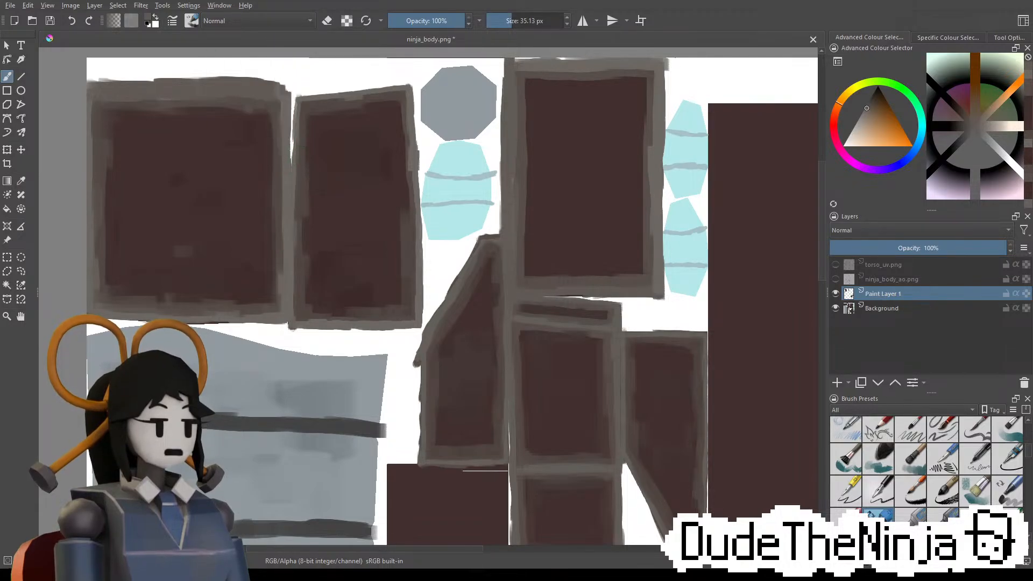
Fill the gap beside the square panel's upper-right corner with sampled grey and repaint the panel's upper border
ctrl+click(293, 171)
drag(288, 202, 292, 87)
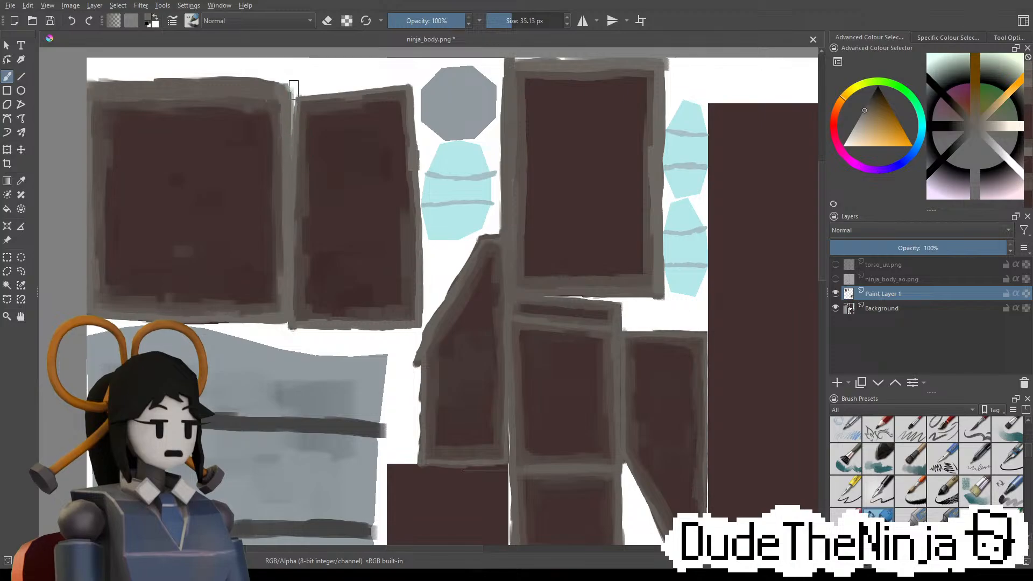
mouse_move(93, 88)
mouse_down()
mouse_move(255, 88)
mouse_move(164, 98)
mouse_move(217, 102)
mouse_move(127, 99)
mouse_up()
ctrl+click(214, 103)
key(ctrl+z)
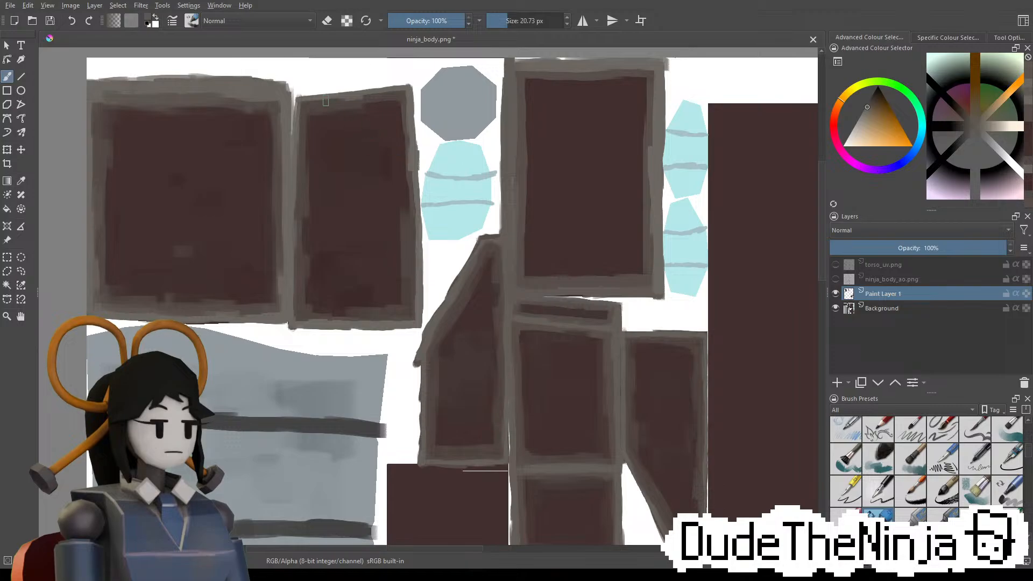
Sample a grey-brown and widen the shading along the tall upper panel's inner edges with a brush of about 40 to 50 px
ctrl+click(216, 97)
mouse_move(525, 102)
shift+mouse_down()
mouse_move(545, 102)
mouse_move(525, 156)
shift+mouse_up()
drag(524, 90, 523, 185)
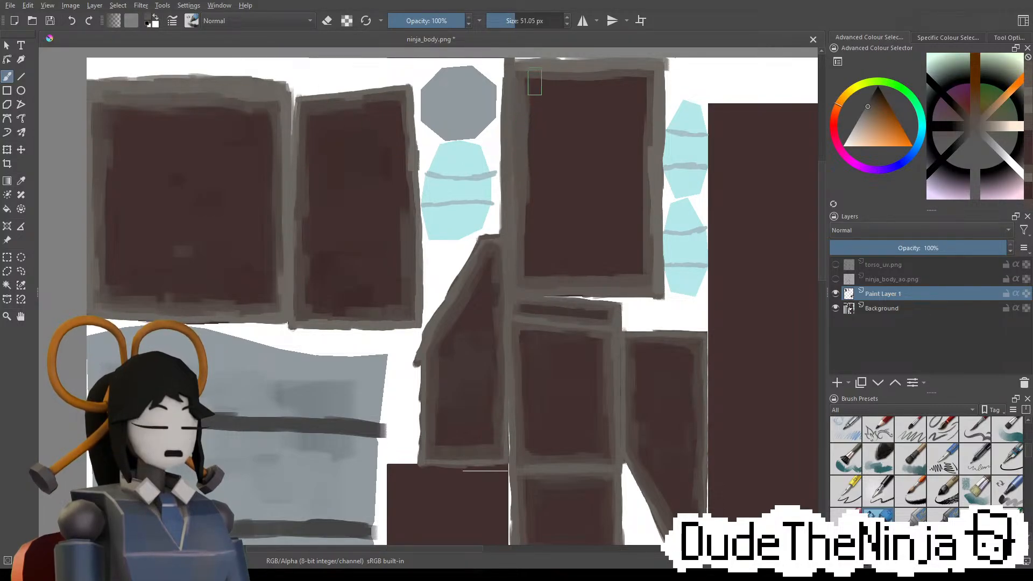
mouse_move(527, 84)
shift+mouse_down()
mouse_move(517, 83)
mouse_move(643, 79)
mouse_move(645, 273)
mouse_move(535, 272)
shift+mouse_up()
mouse_move(521, 199)
mouse_down()
mouse_move(519, 267)
mouse_move(528, 194)
mouse_up()
Blend the tall panel's upper inner edge and upper-left corner with sampled browns, reducing the brush to 24.52 px
ctrl+click(554, 93)
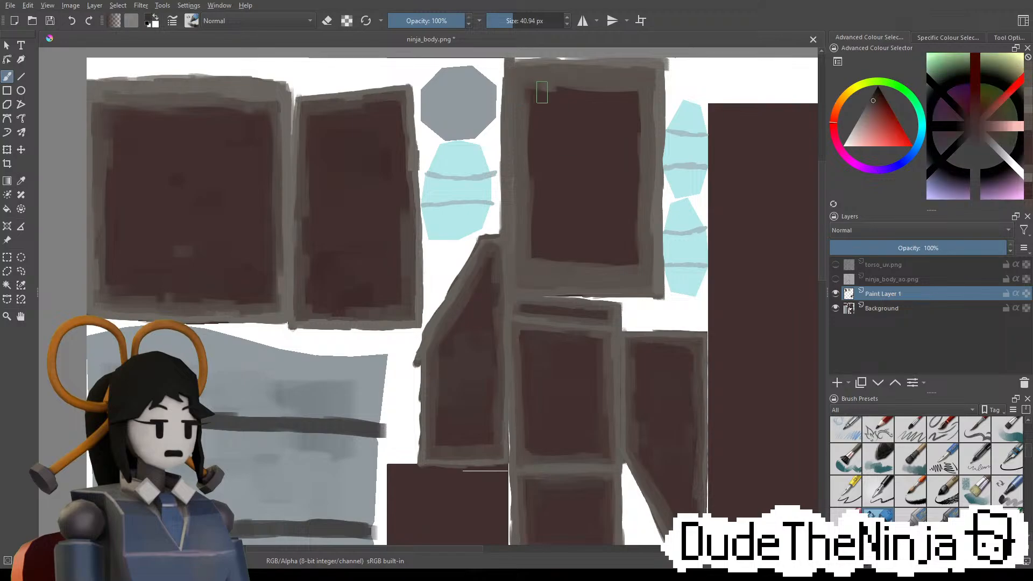
drag(542, 92, 531, 88)
ctrl+click(541, 86)
drag(531, 87, 616, 88)
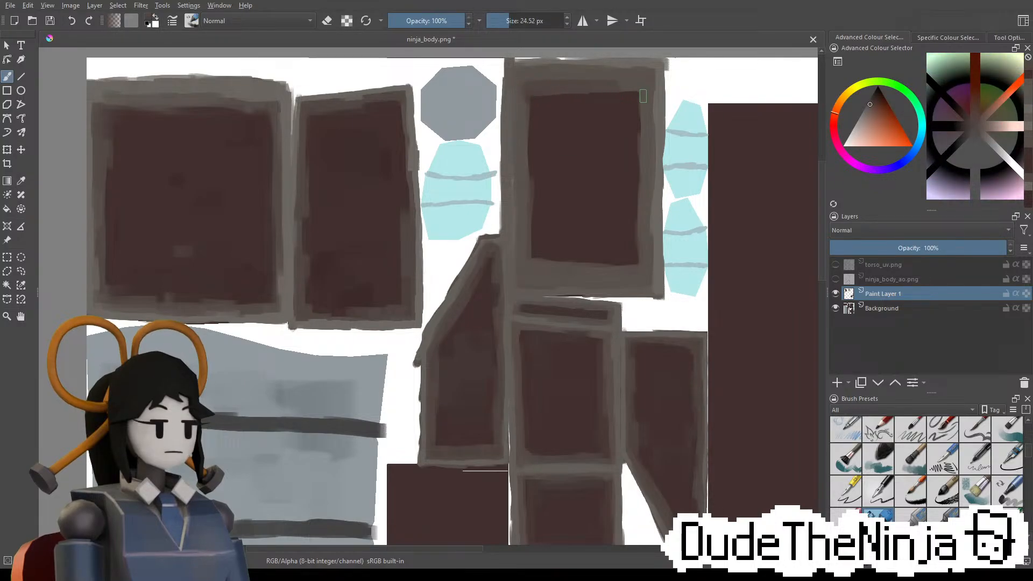
Shade the tall panel's right inner edge at 49.28 px, and its upper-right corner and left inner edge at 41.70 px
shift+drag(635, 172, 648, 172)
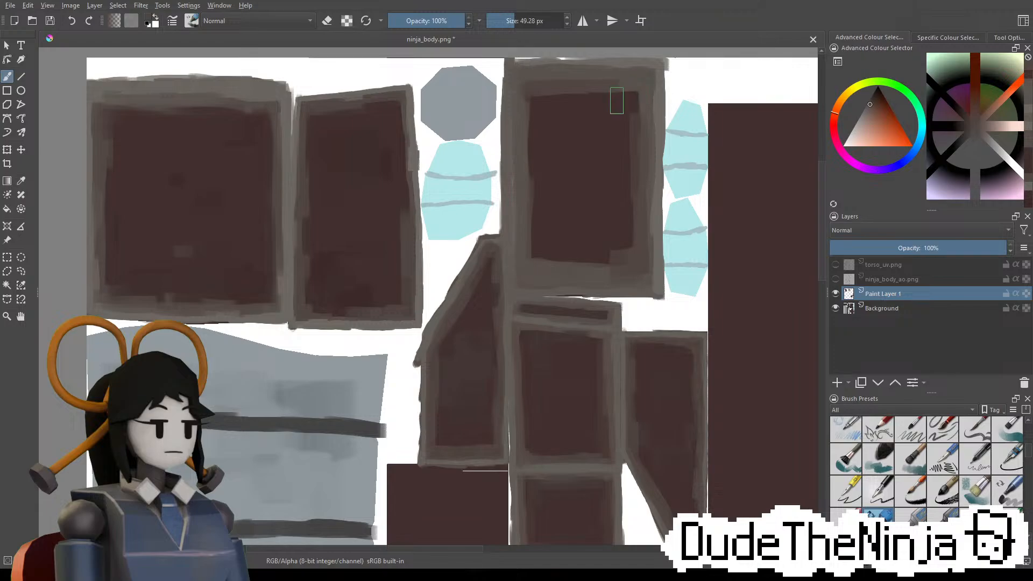
shift+drag(630, 92, 644, 97)
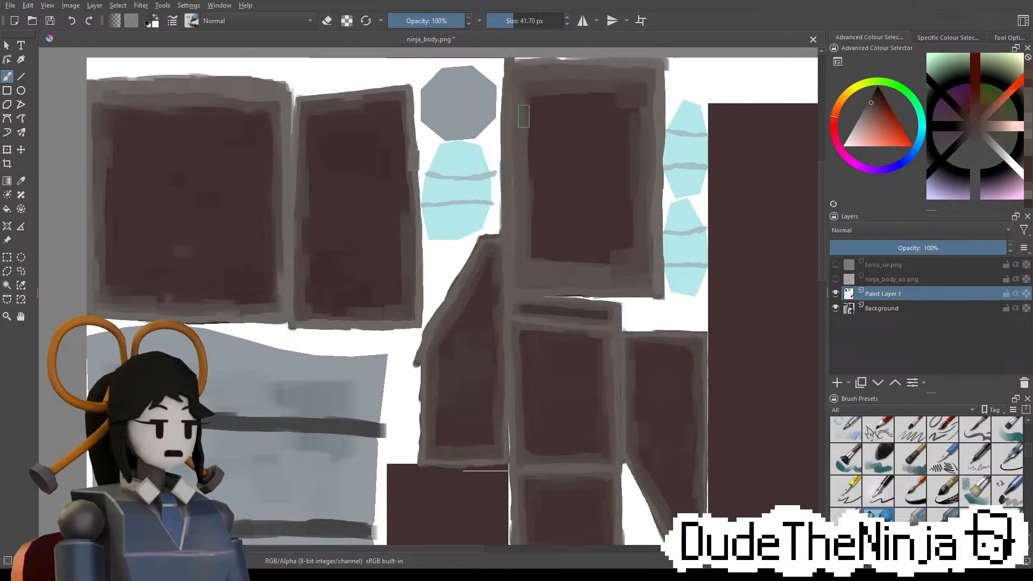
drag(532, 112, 532, 173)
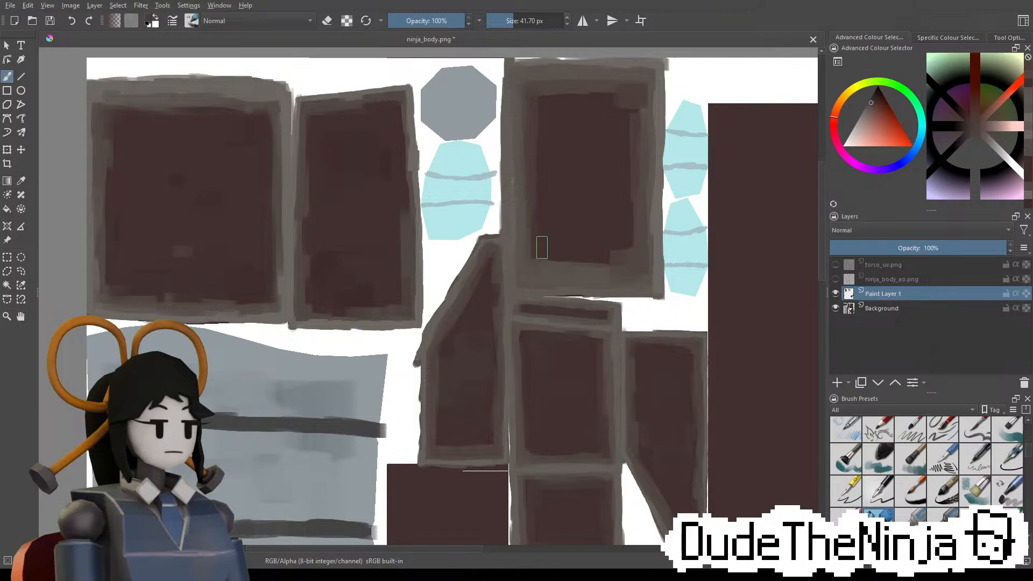
Paint subtle dark brown variation across the tall panel's interior and lower inner edge with a 71.64 px brush, sampling from the neighbouring panels
ctrl+click(316, 258)
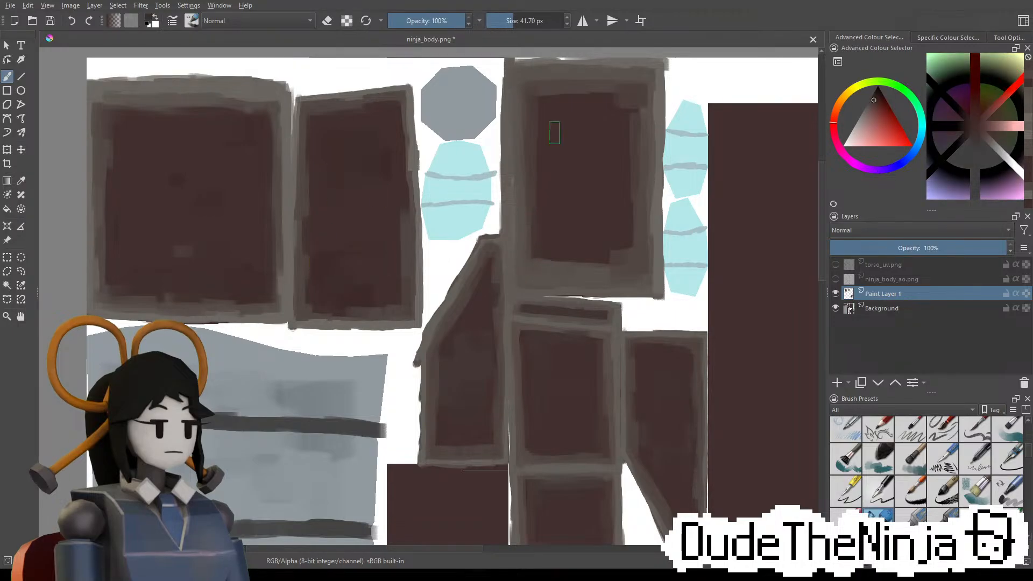
shift+drag(599, 146, 616, 147)
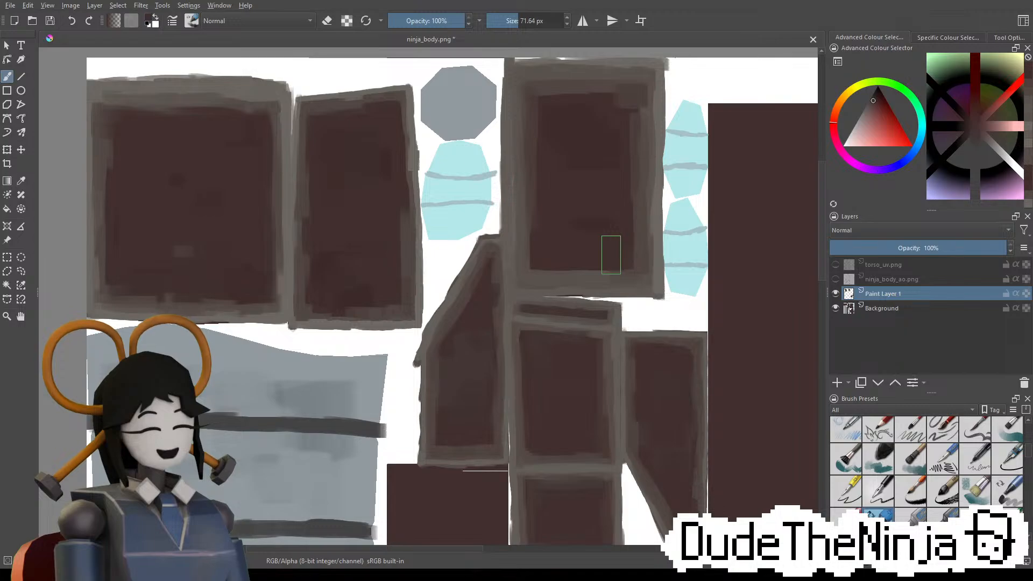
ctrl+click(506, 129)
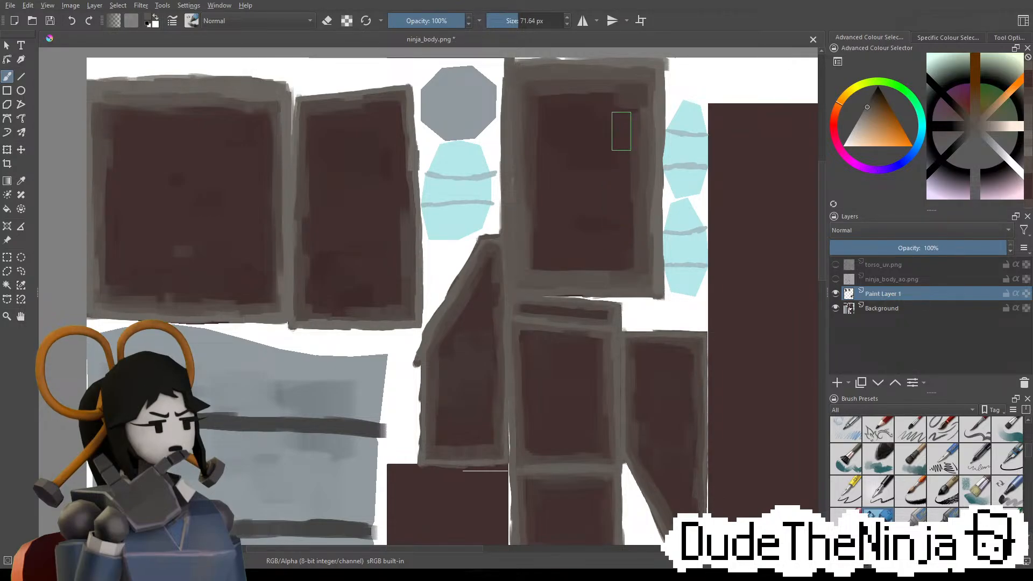
Examine the border and interior shading of the panels in the middle and lower parts of the texture
middle_drag(628, 326, 464, 178)
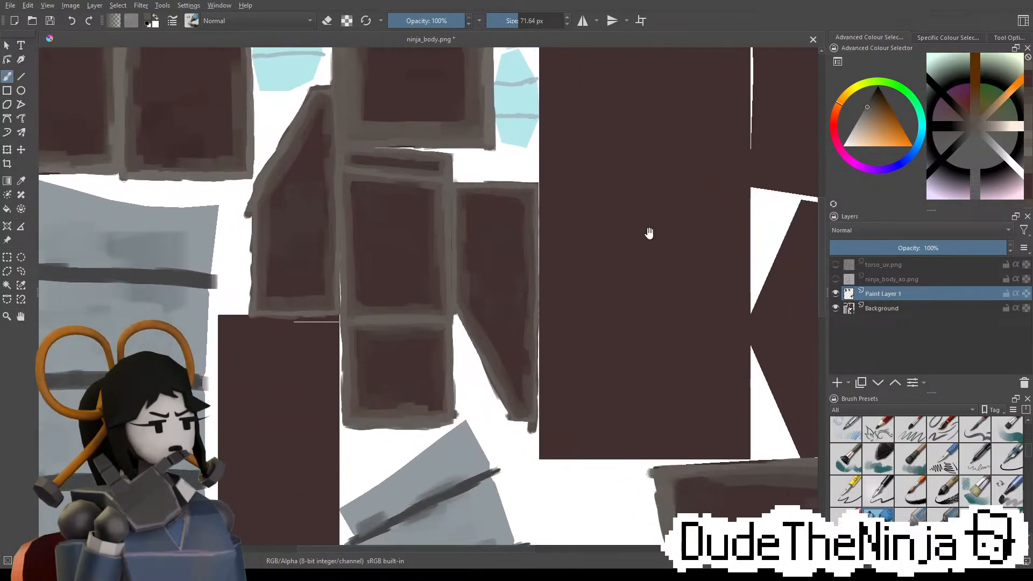
mouse_move(650, 233)
middle_down()
mouse_move(569, 217)
mouse_move(512, 81)
middle_up()
mouse_move(593, 301)
middle_down()
mouse_move(570, 269)
mouse_move(538, 81)
middle_up()
mouse_move(544, 411)
middle_down()
mouse_move(526, 328)
mouse_move(577, 275)
middle_up()
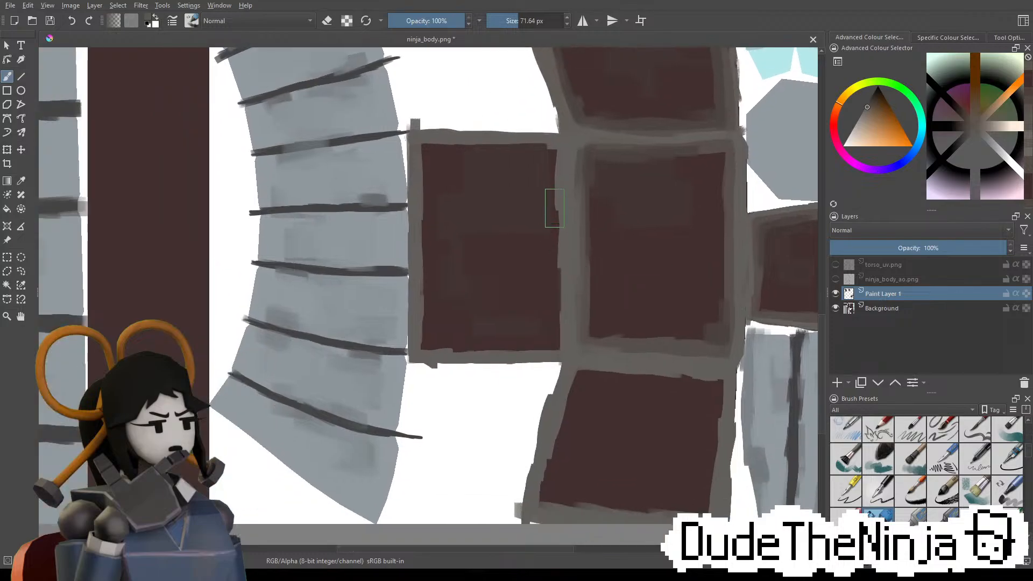
middle_drag(616, 307, 320, 281)
mouse_move(334, 216)
middle_down()
mouse_move(591, 427)
mouse_move(624, 559)
middle_up()
middle_drag(500, 215, 636, 307)
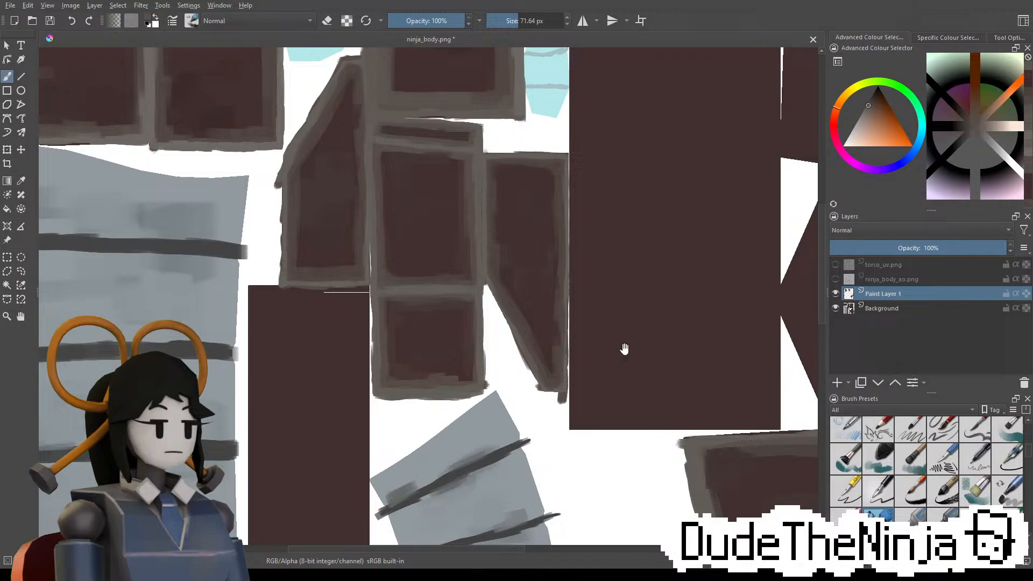
middle_drag(623, 350, 445, 145)
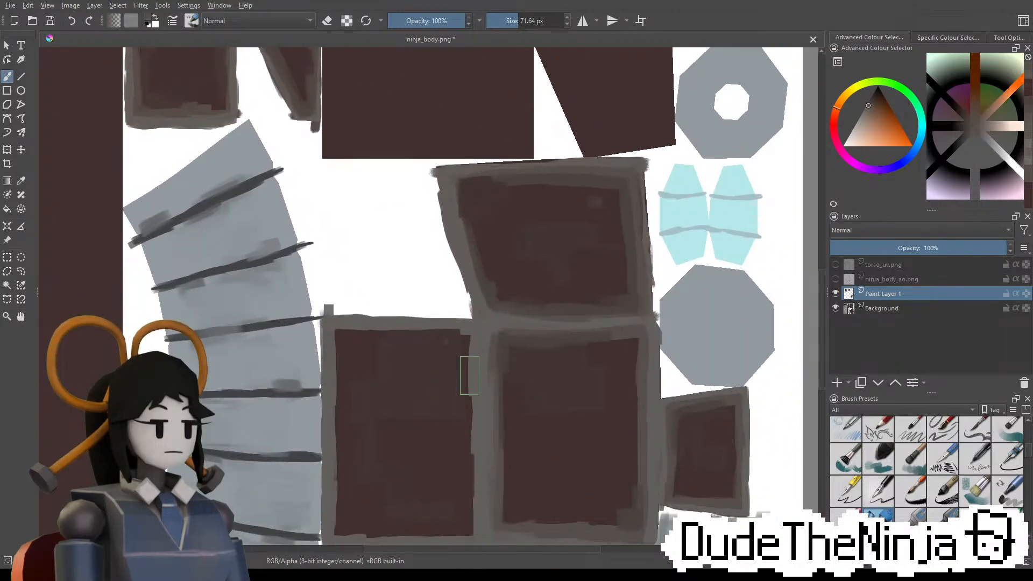
Shade the right inner edge of the square panel beside the central panel with grey-brown strokes at 43.59 px
mouse_move(473, 359)
shift+mouse_down()
mouse_move(464, 358)
mouse_move(475, 412)
shift+mouse_up()
middle_drag(482, 413, 486, 330)
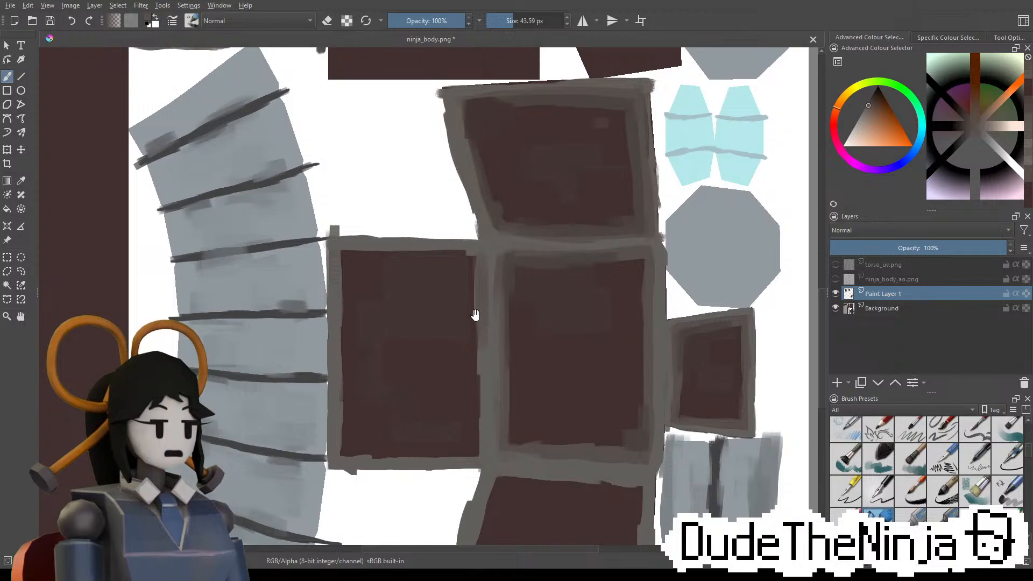
drag(483, 290, 474, 401)
middle_drag(478, 387, 506, 305)
drag(504, 317, 501, 363)
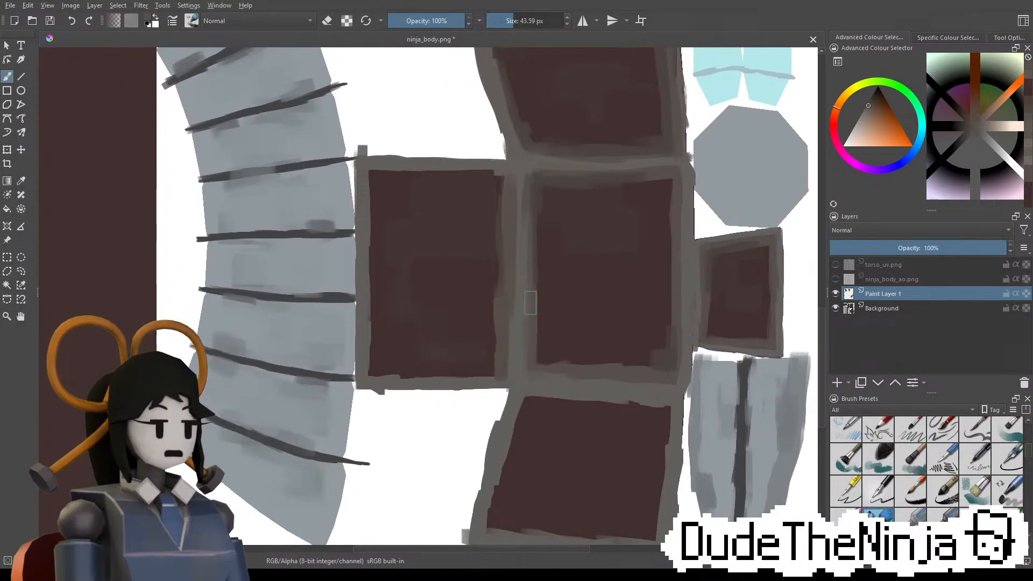
Shade the square panel's top inner edge at 25.91 px, its left inner edge at 34.63 px and its lower inner edge at 22.88 px
mouse_move(381, 177)
shift+mouse_down()
mouse_move(372, 177)
mouse_move(502, 178)
shift+mouse_up()
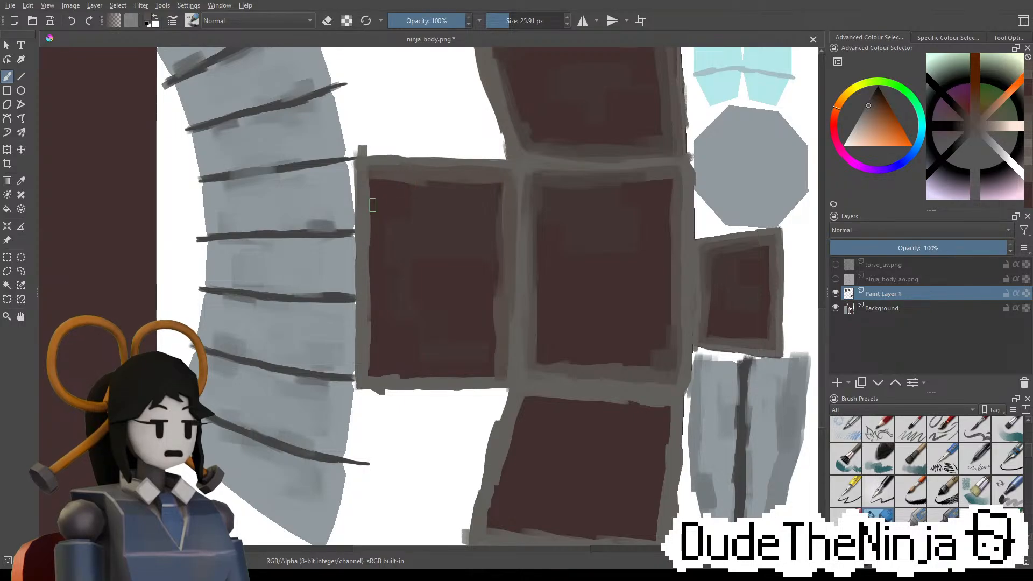
shift+drag(373, 185, 373, 369)
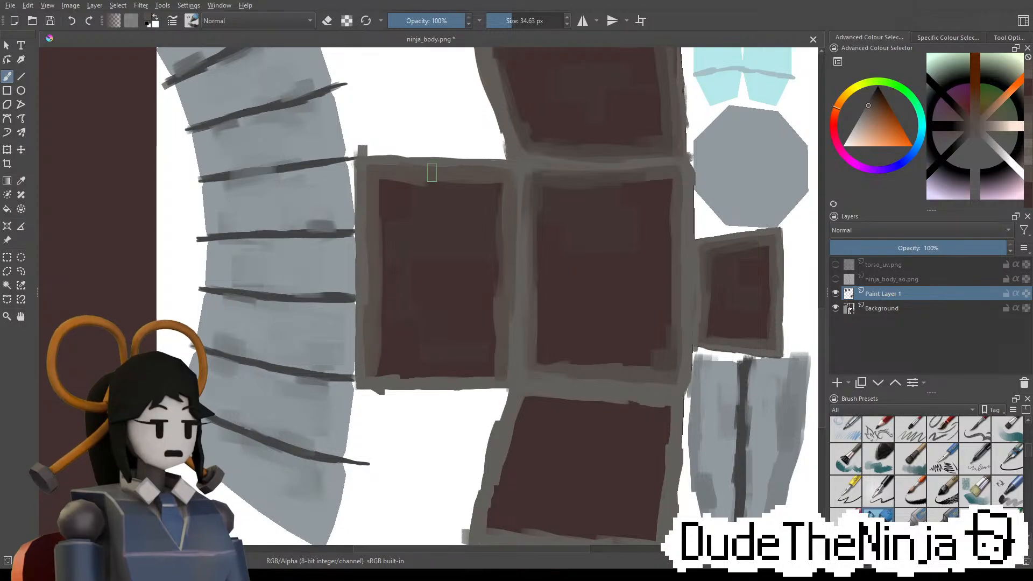
middle_drag(604, 289, 716, 217)
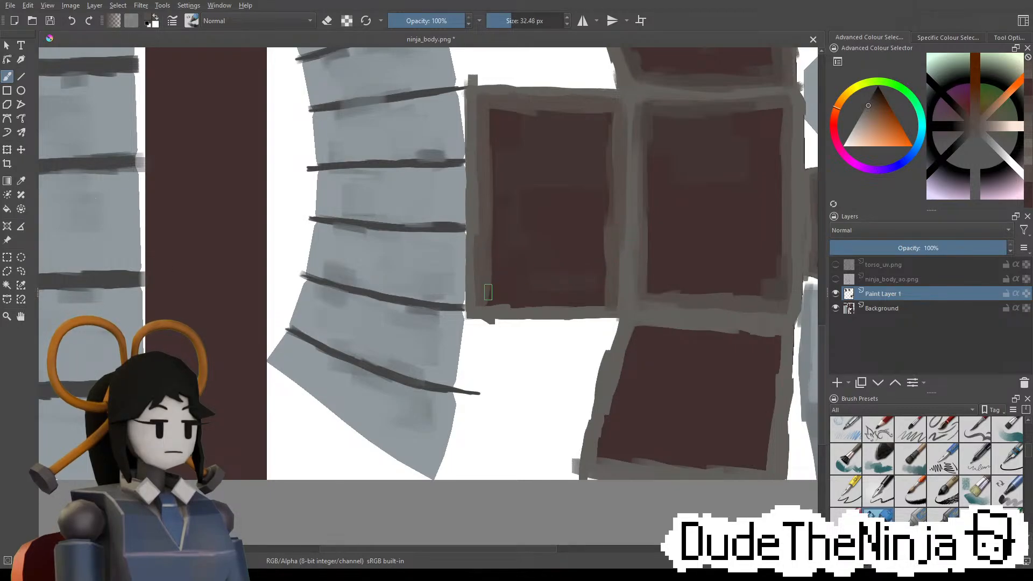
shift+drag(492, 299, 602, 301)
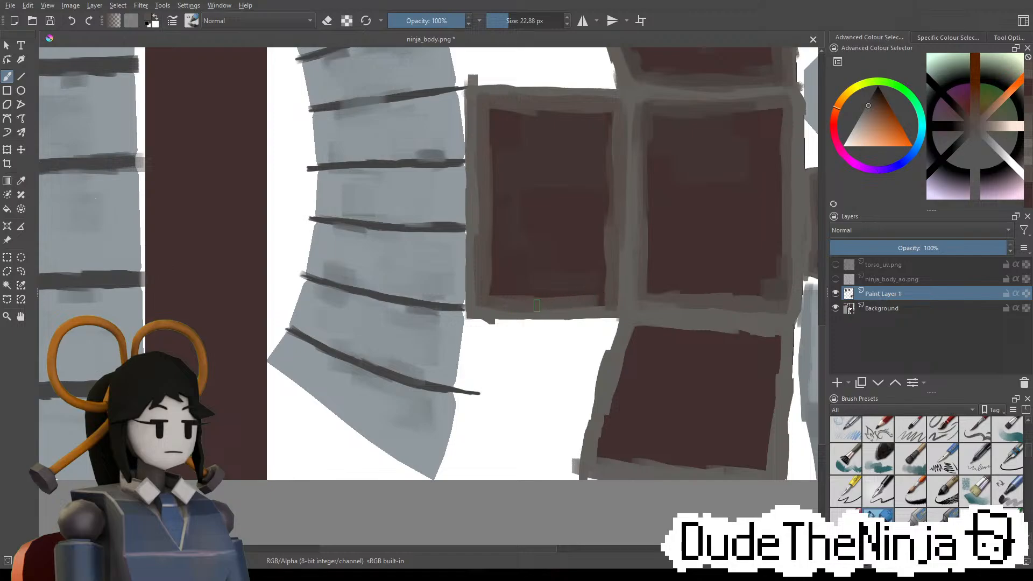
drag(537, 306, 599, 298)
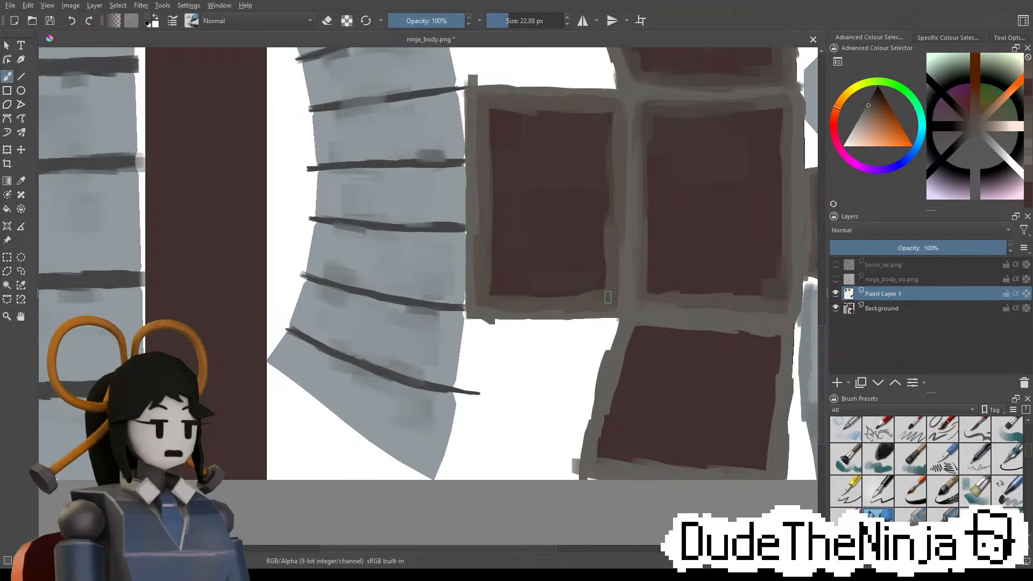
Repaint the shared grey border at 40.94 px and blend the square panel's top inner edge and upper-left corner with sampled browns at 30.20 px
ctrl+click(625, 230)
mouse_move(624, 237)
mouse_down()
mouse_move(622, 135)
mouse_move(624, 142)
mouse_up()
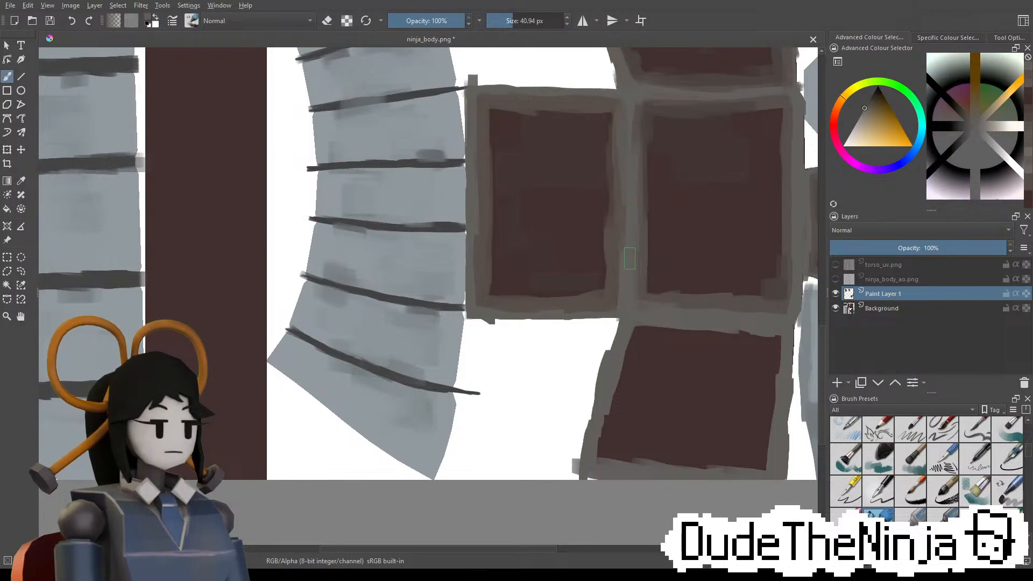
ctrl+click(657, 115)
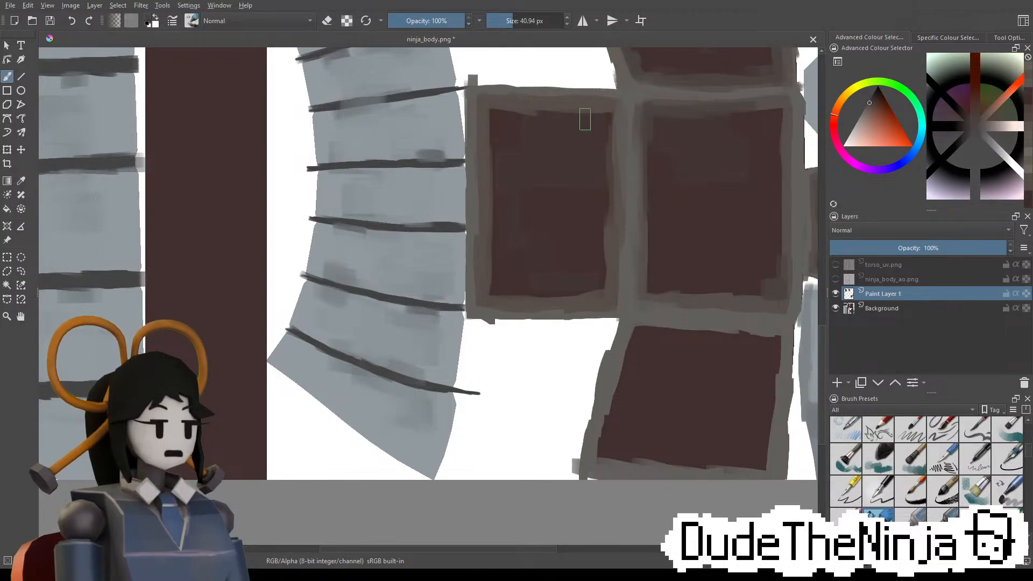
mouse_move(578, 110)
mouse_down()
mouse_move(611, 117)
mouse_move(591, 110)
mouse_up()
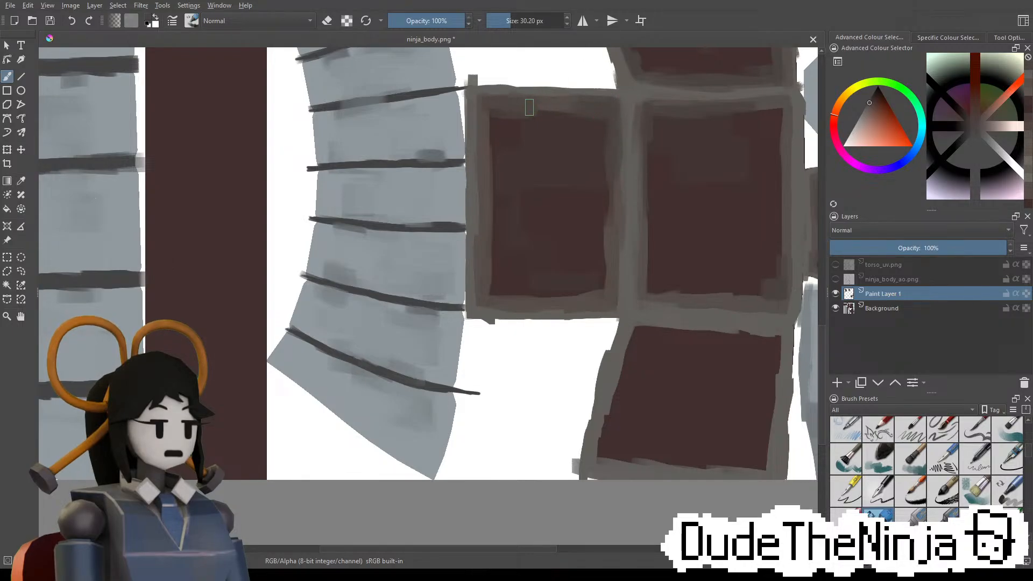
ctrl+click(496, 113)
drag(496, 111, 514, 114)
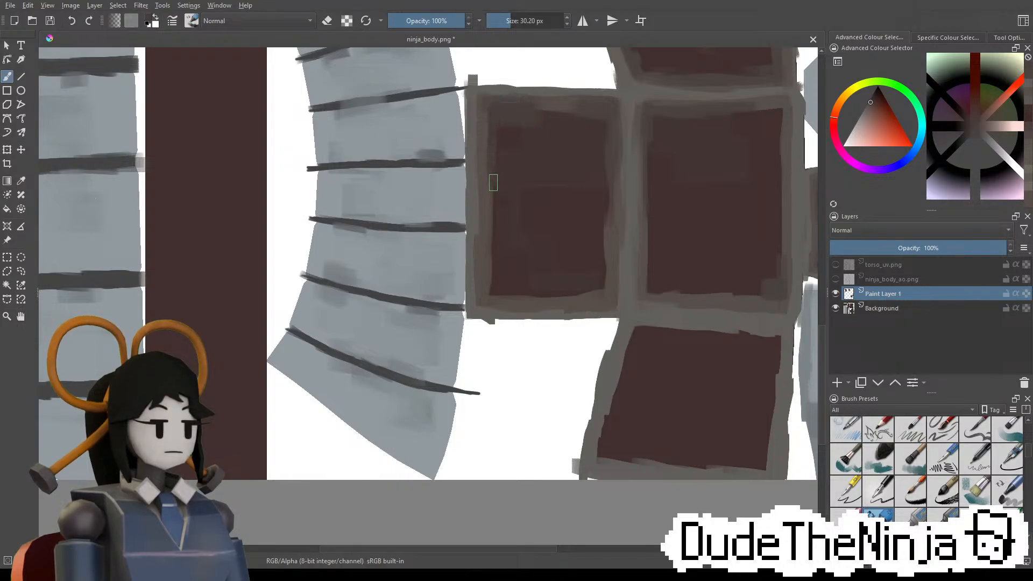
Paint subtle dark brown variation inside the square panel with sampled browns and a 52.94 px brush
ctrl+click(505, 139)
shift+drag(510, 128, 522, 129)
drag(505, 127, 506, 154)
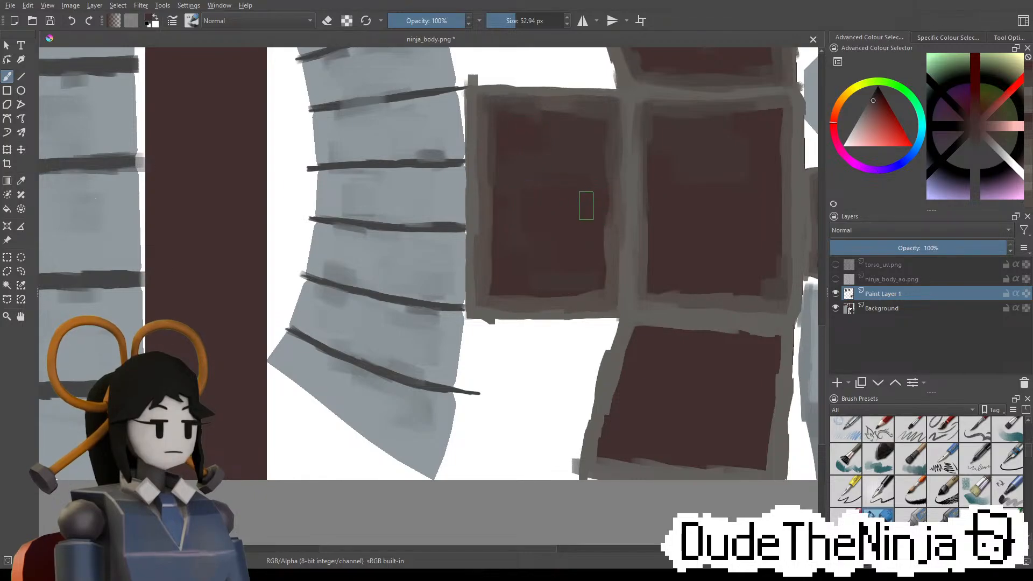
ctrl+click(611, 188)
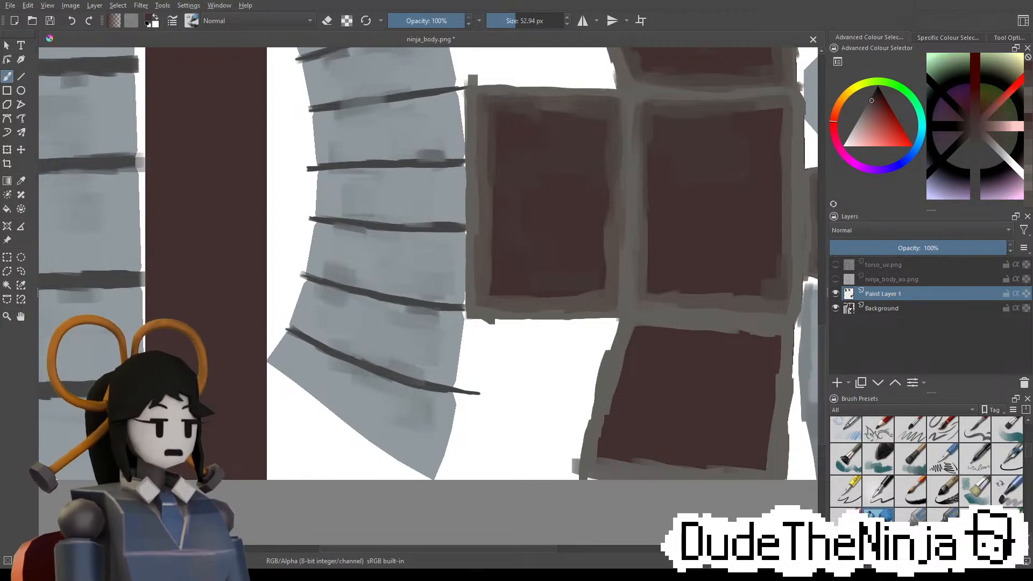
drag(538, 233, 575, 231)
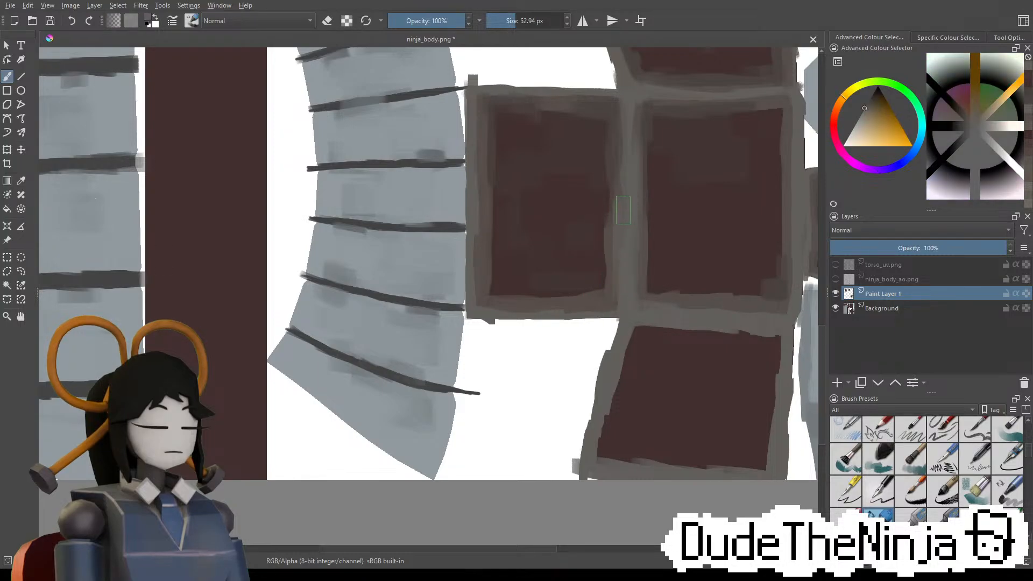
Check the panels against the torso_uv.png overlay, leave ninja_body_ao.png visible with the overlay hidden, and reselect Paint Layer 1
click(835, 265)
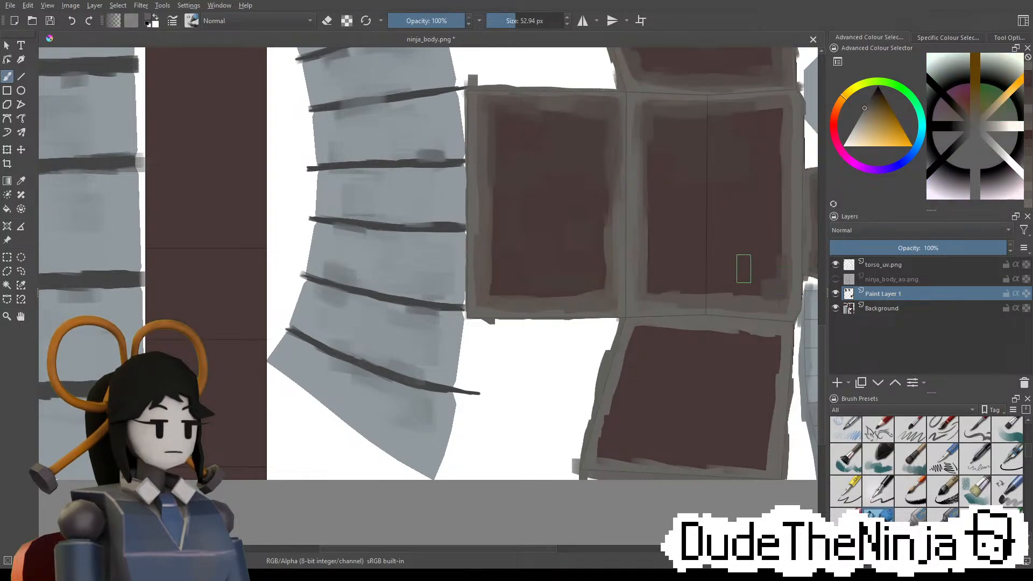
click(835, 265)
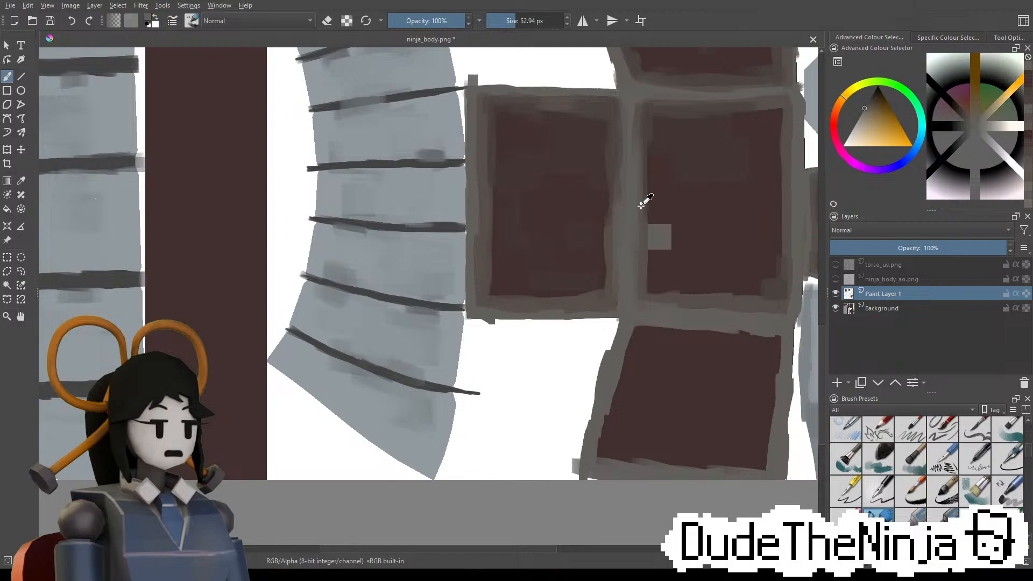
ctrl+click(607, 243)
click(854, 266)
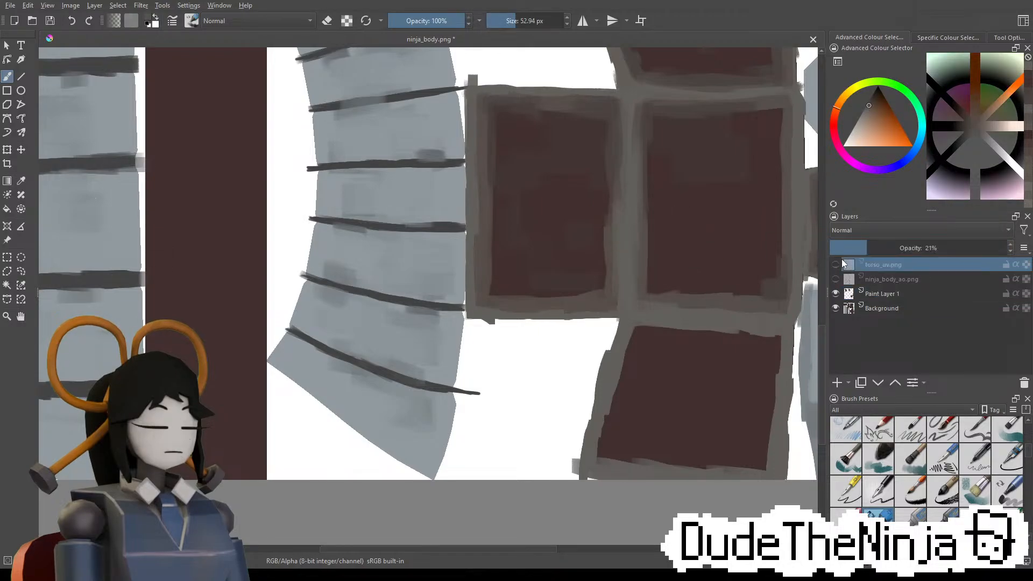
click(836, 278)
click(835, 264)
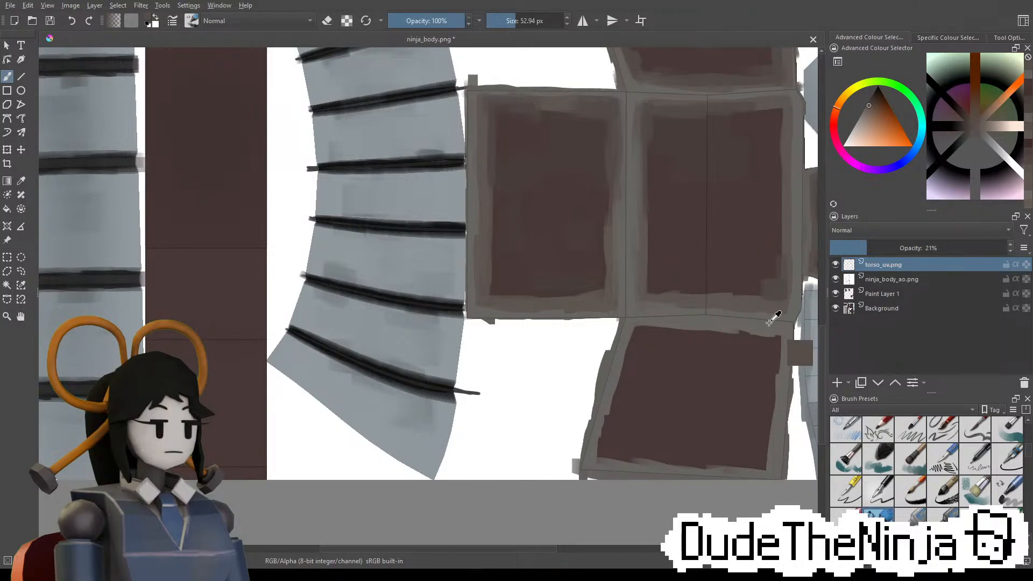
click(836, 264)
click(882, 294)
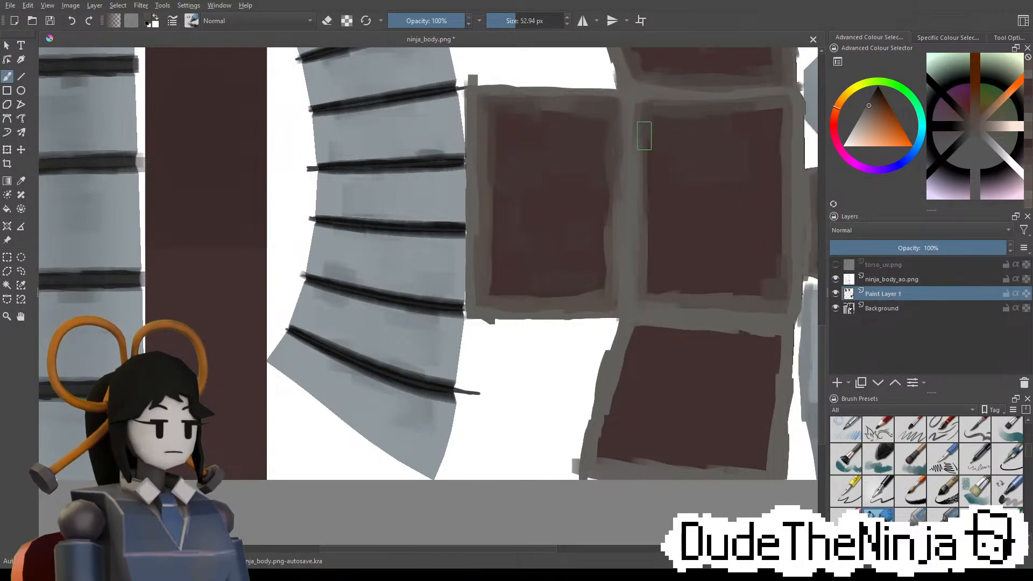
Shade and blend the central panel's left inner edge at 52.94 px with sampled browns, and show the torso_uv.png overlay
drag(646, 135, 647, 262)
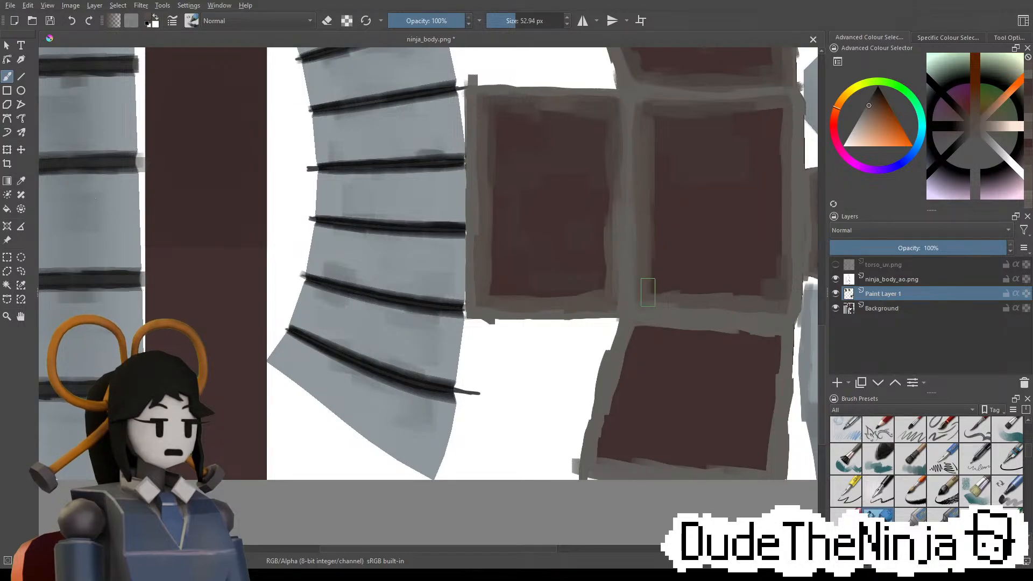
ctrl+click(722, 212)
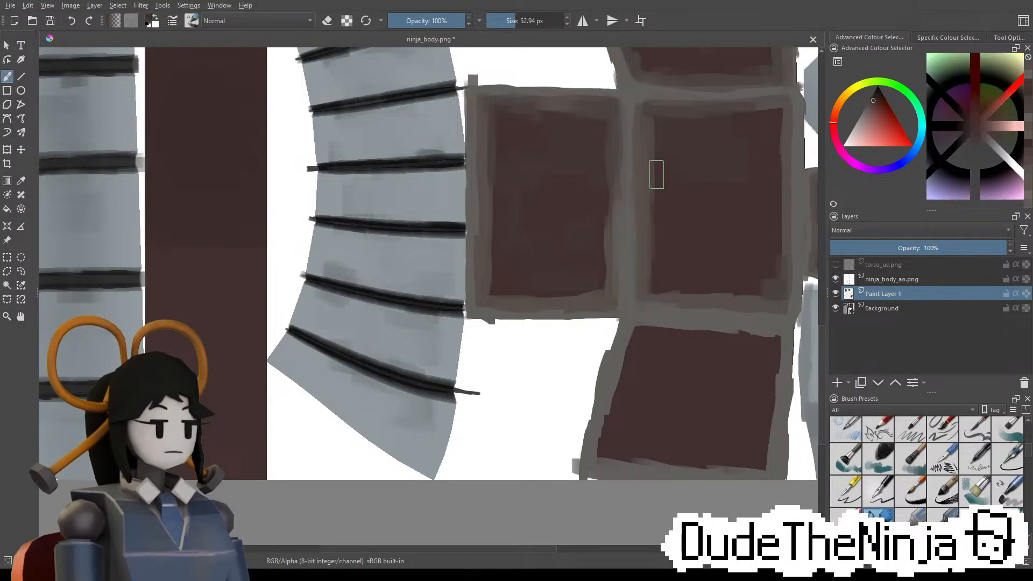
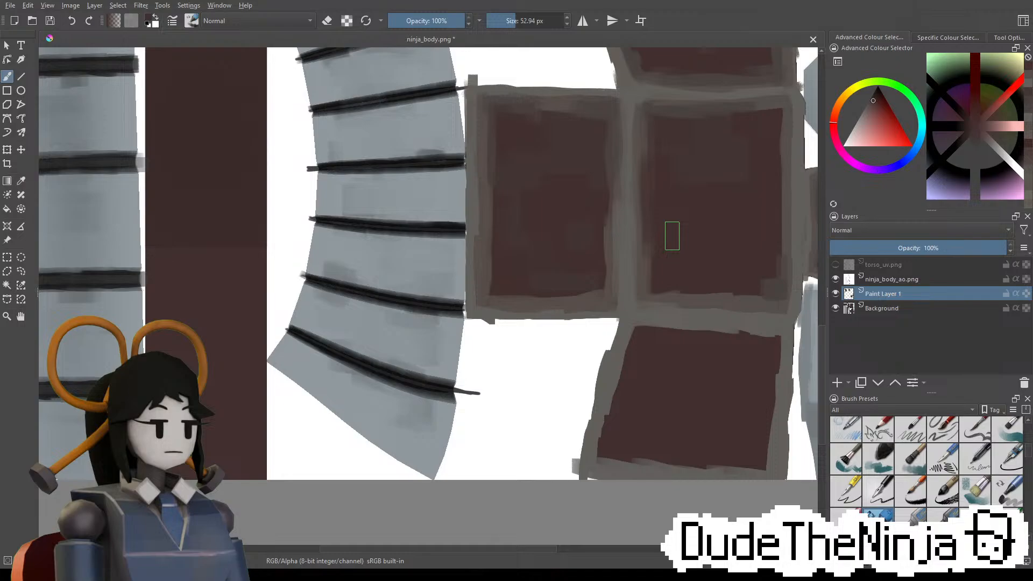
middle_drag(650, 258, 528, 234)
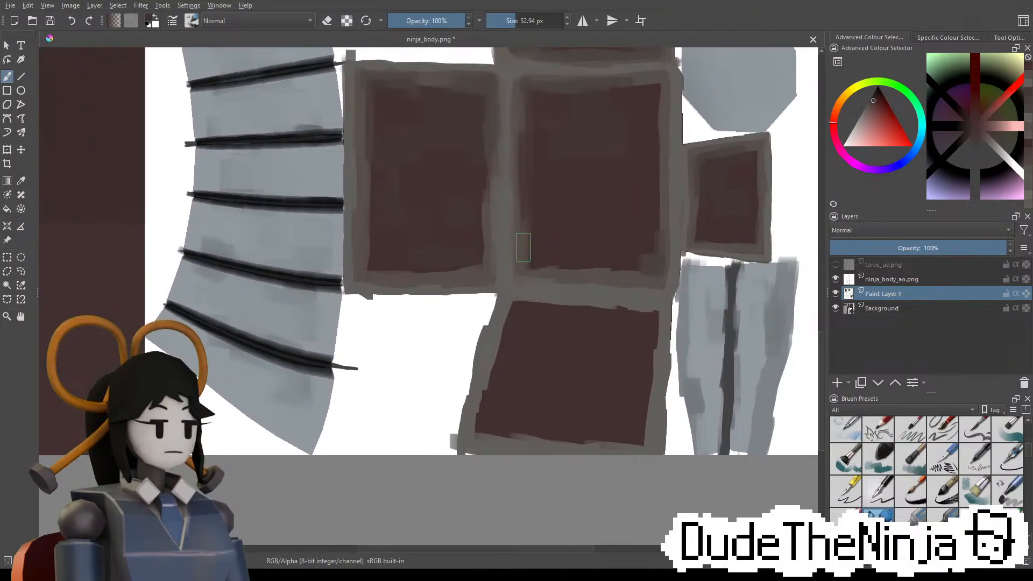
click(837, 265)
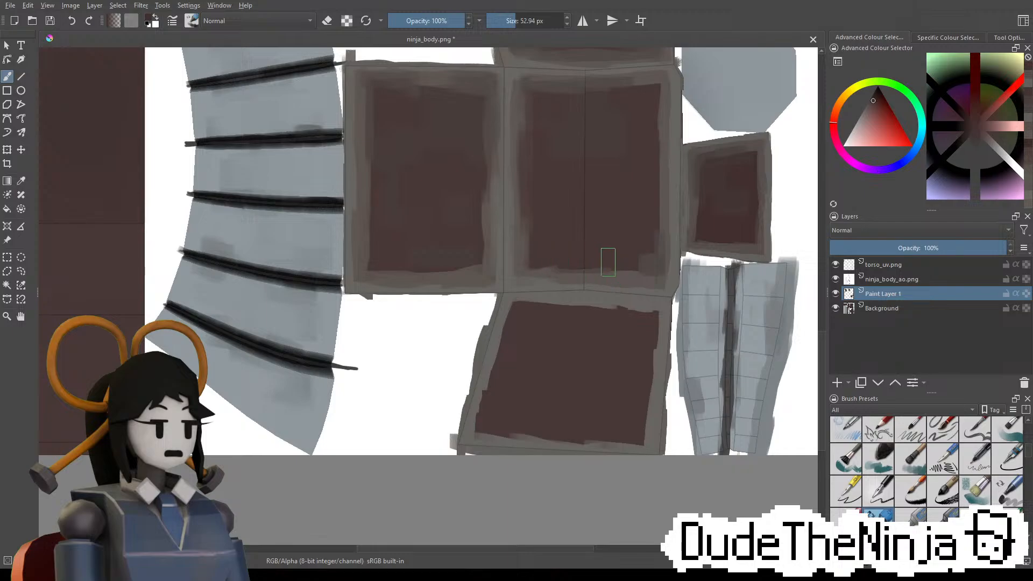
mouse_move(553, 295)
mouse_down()
mouse_move(611, 305)
mouse_move(591, 319)
mouse_move(616, 321)
mouse_up()
key(ctrl+z)
drag(522, 310, 560, 316)
key(ctrl+z)
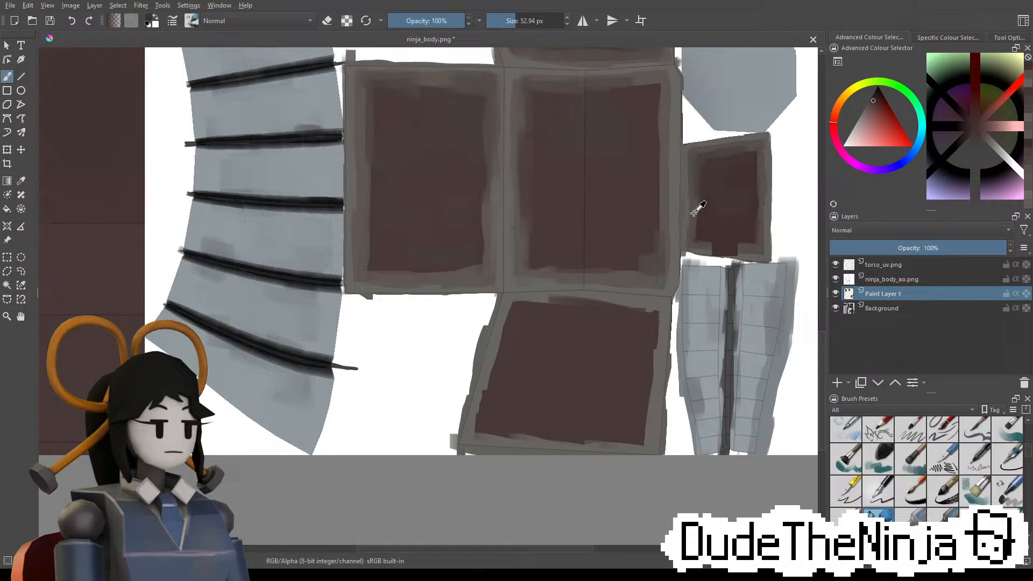
Shade the slanted bottom panel's top and right inner edges at 30.20 px with grey-brown sampled from the small panel
ctrl+click(722, 235)
mouse_move(526, 307)
mouse_down()
mouse_move(560, 319)
mouse_move(520, 310)
mouse_up()
key(ctrl+z)
drag(521, 308, 647, 314)
key(ctrl+z)
key(ctrl+z)
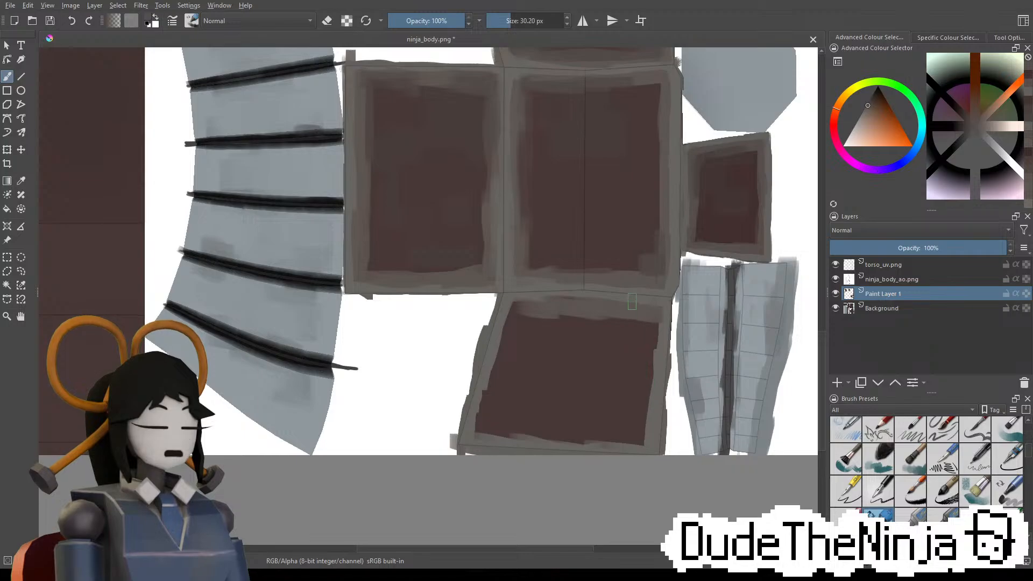
drag(658, 315, 647, 364)
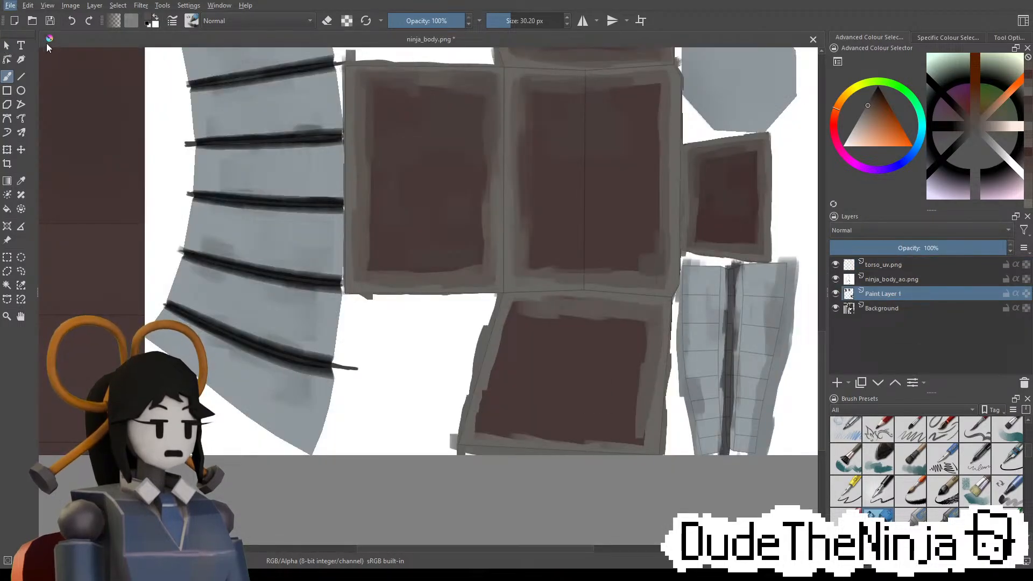
Switch to stream whiteboard.kra, add a new paint layer, and set up black with the 7 px ink pen preset
key(ctrl+Tab)
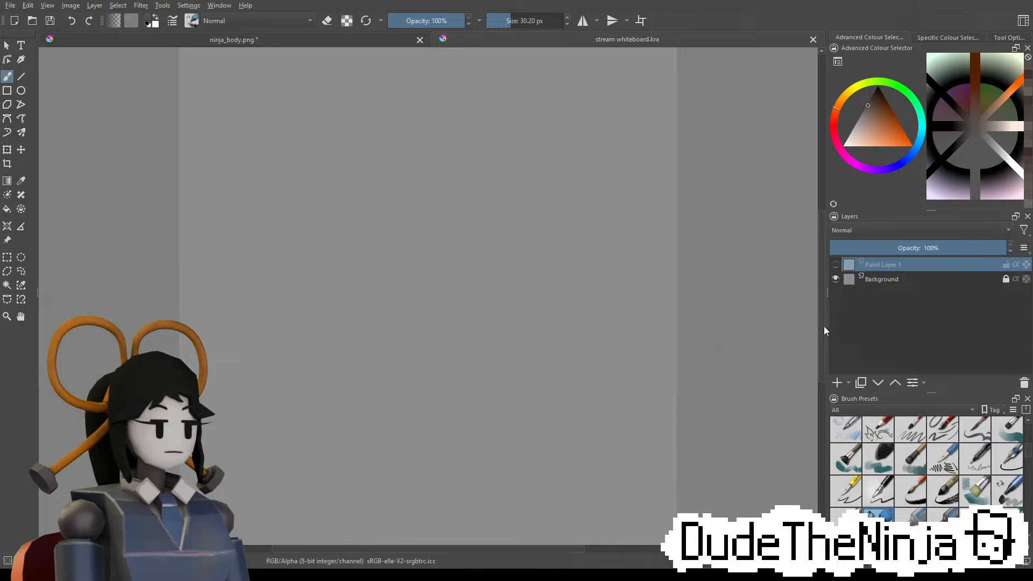
click(837, 383)
drag(882, 107, 877, 86)
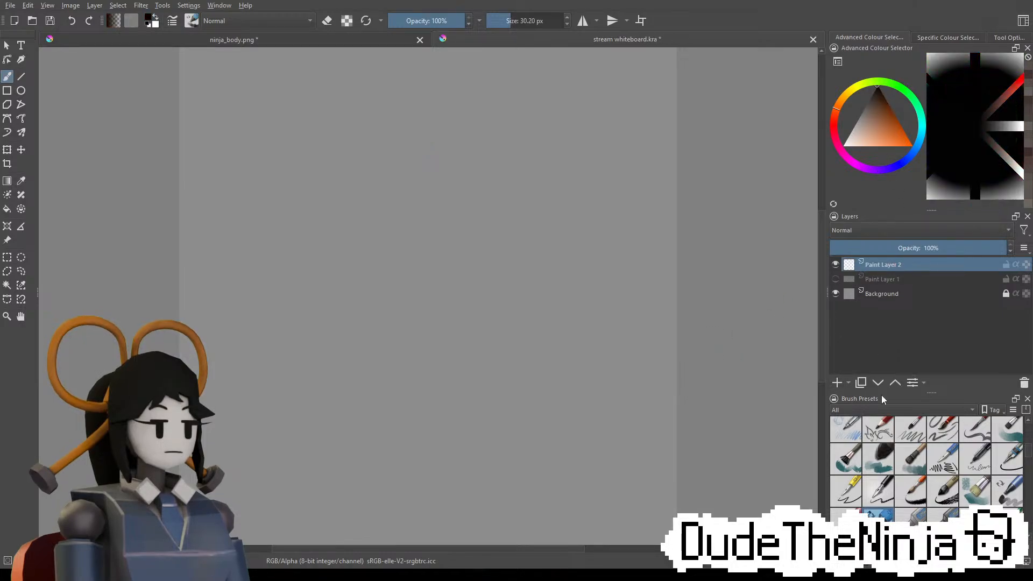
click(886, 494)
scroll(251, 226, up, 3)
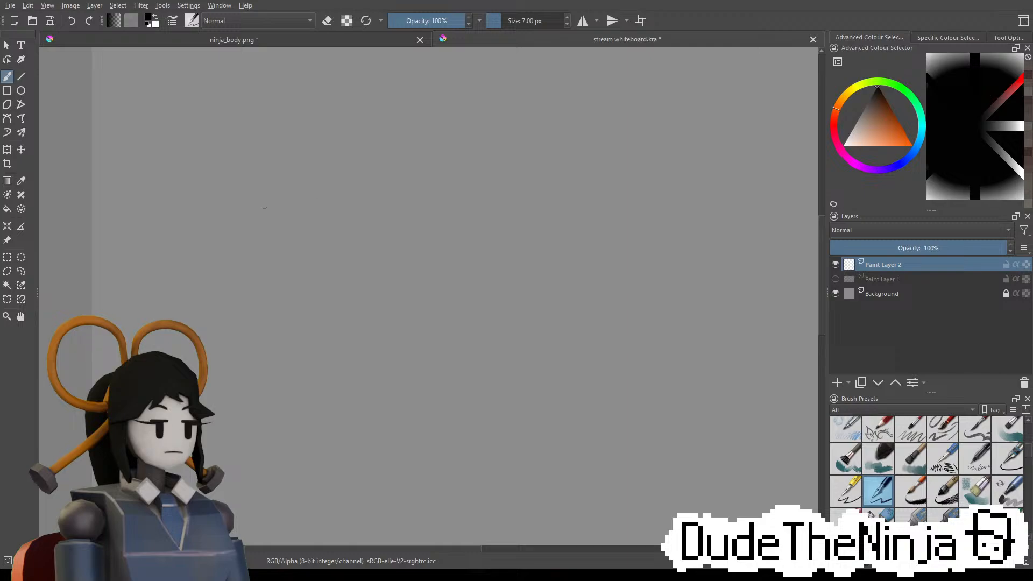
Sketch a small octagon outline with a divided square inside it on the whiteboard
mouse_move(224, 186)
mouse_down()
mouse_move(224, 232)
mouse_move(286, 180)
mouse_up()
key(ctrl+z)
mouse_move(224, 186)
mouse_down()
mouse_move(241, 168)
mouse_move(278, 163)
mouse_move(293, 177)
mouse_move(292, 222)
mouse_move(278, 240)
mouse_move(240, 244)
mouse_up()
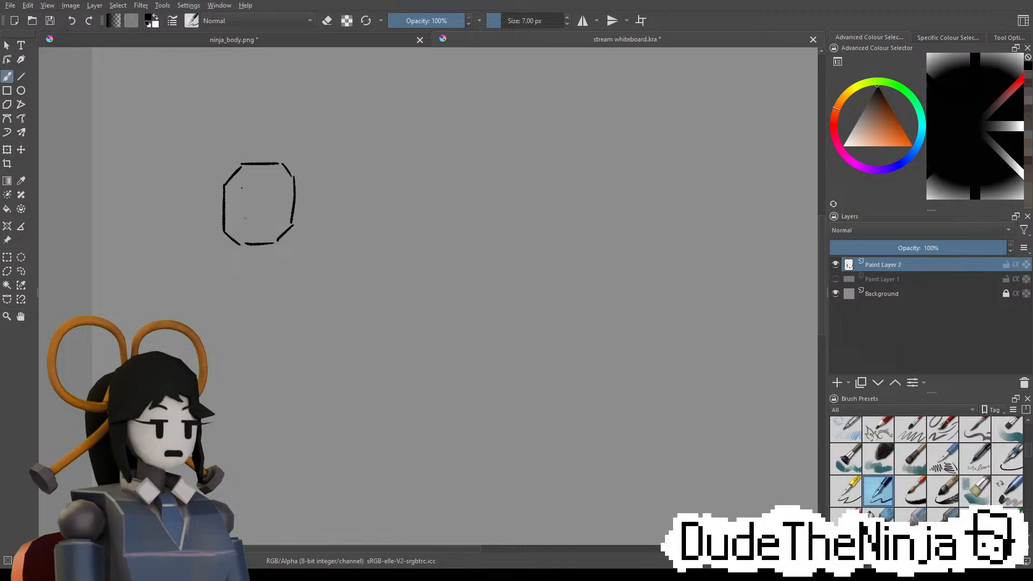
key(ctrl+z)
key(ctrl+z)
mouse_move(253, 195)
mouse_down()
mouse_move(252, 218)
mouse_move(275, 219)
mouse_up()
Sketch a rectangle containing two concentric rounded loops beside the octagon
middle_drag(415, 191, 395, 259)
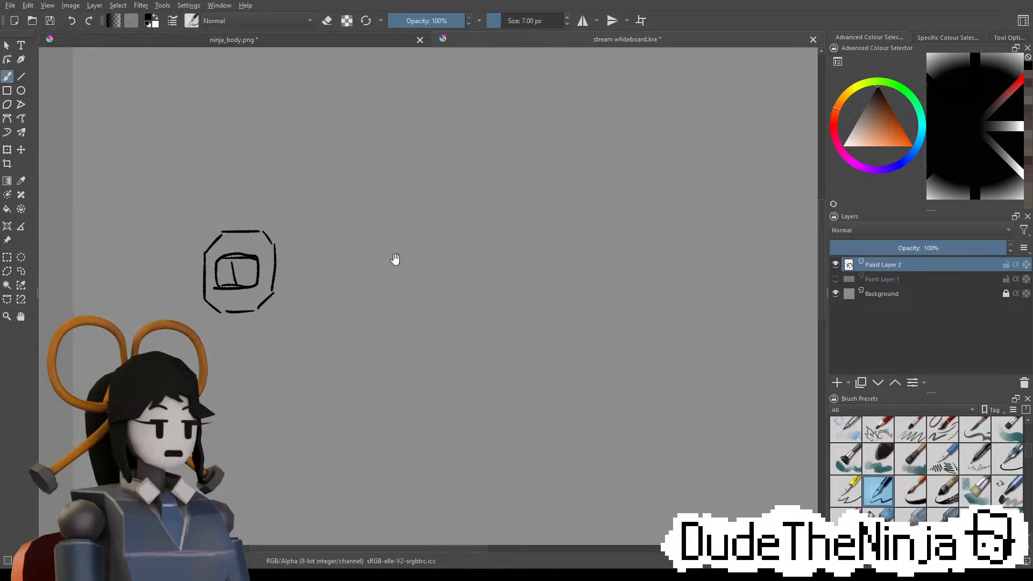
mouse_move(422, 228)
mouse_down()
mouse_move(421, 302)
mouse_move(433, 308)
mouse_up()
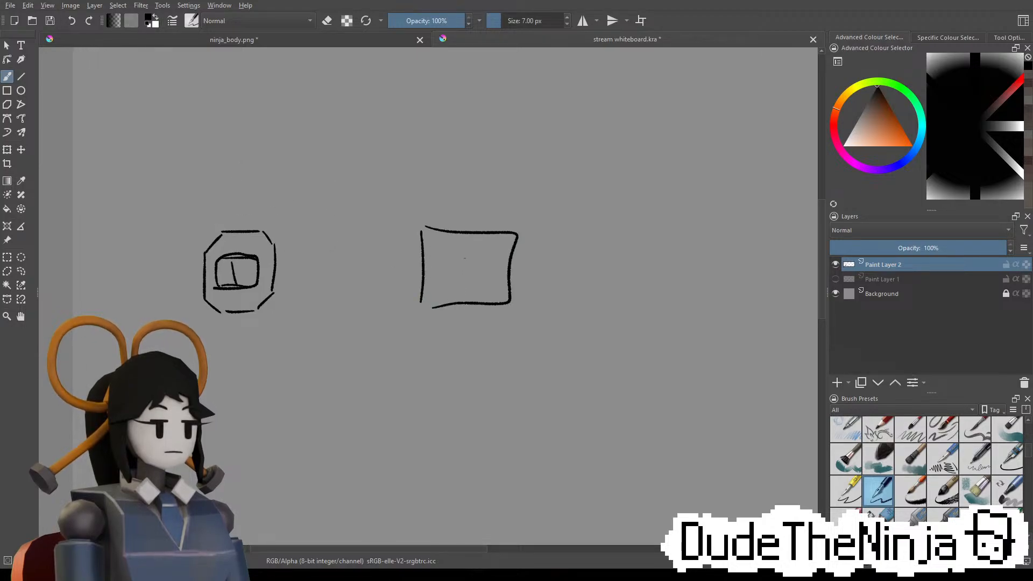
mouse_move(474, 253)
mouse_down()
mouse_move(487, 283)
mouse_move(466, 246)
mouse_move(470, 263)
mouse_up()
key(ctrl+z)
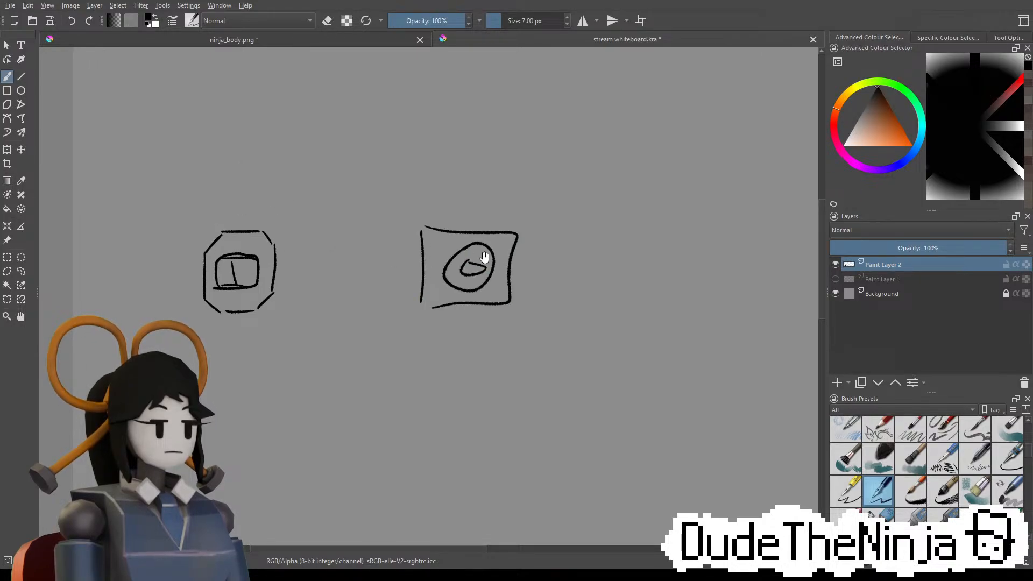
Sketch a tilted quadrilateral above the rectangle and another angled shape below it
middle_drag(484, 233, 472, 318)
mouse_move(407, 157)
mouse_down()
mouse_move(409, 229)
mouse_move(422, 248)
mouse_up()
drag(425, 241, 471, 207)
drag(408, 158, 471, 207)
middle_drag(477, 294, 540, 186)
mouse_move(482, 371)
mouse_down()
mouse_move(512, 406)
mouse_move(438, 461)
mouse_move(397, 412)
mouse_move(464, 391)
mouse_up()
middle_drag(410, 171, 406, 262)
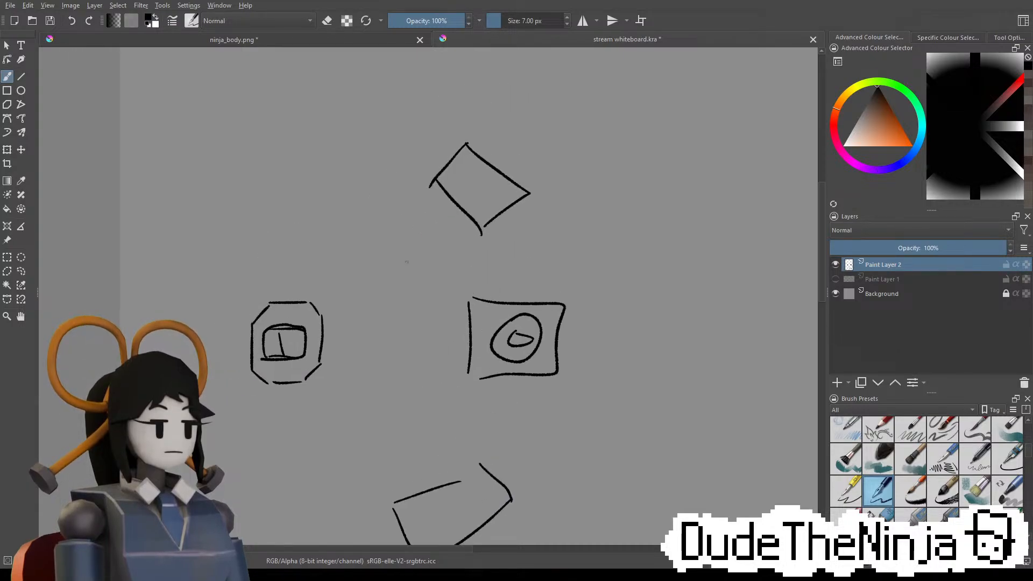
Try sketching straight lines from the octagon outward past the tilted quadrilateral and the rectangle, and undo them
mouse_move(408, 150)
mouse_down()
mouse_move(368, 214)
mouse_move(380, 335)
mouse_up()
key(ctrl+z)
key(ctrl+z)
middle_drag(346, 325, 378, 217)
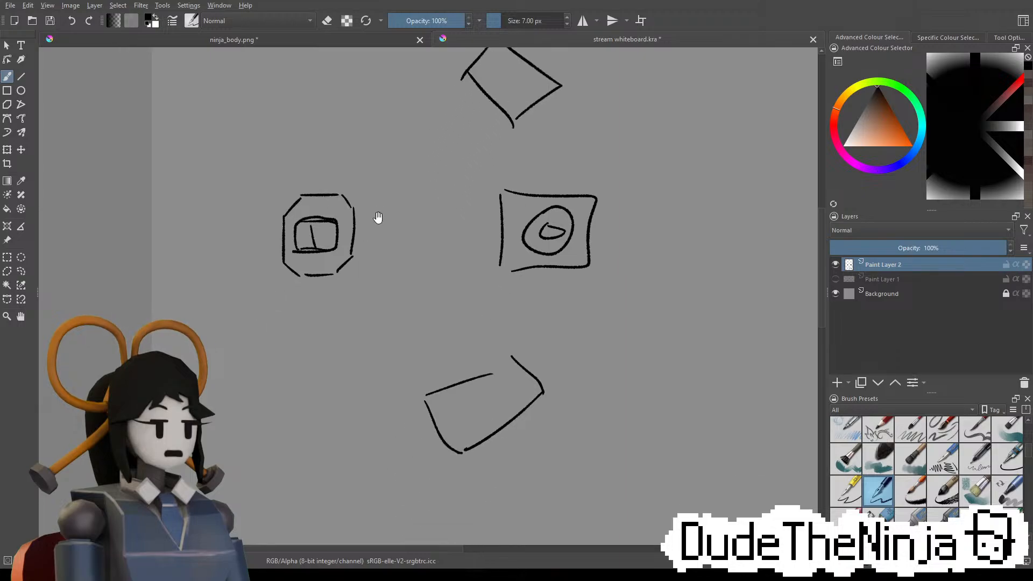
middle_drag(365, 182, 329, 265)
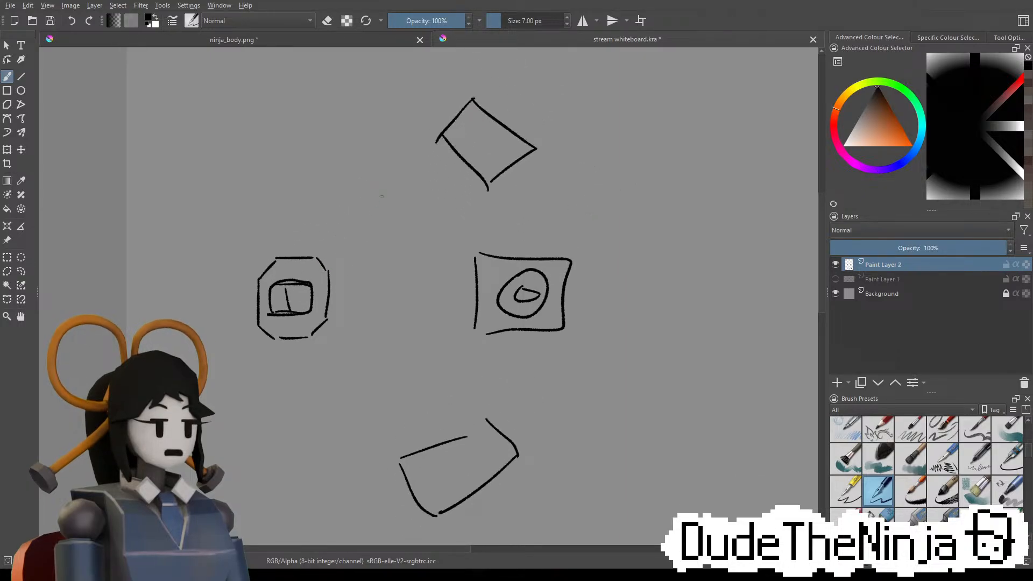
drag(293, 259, 450, 95)
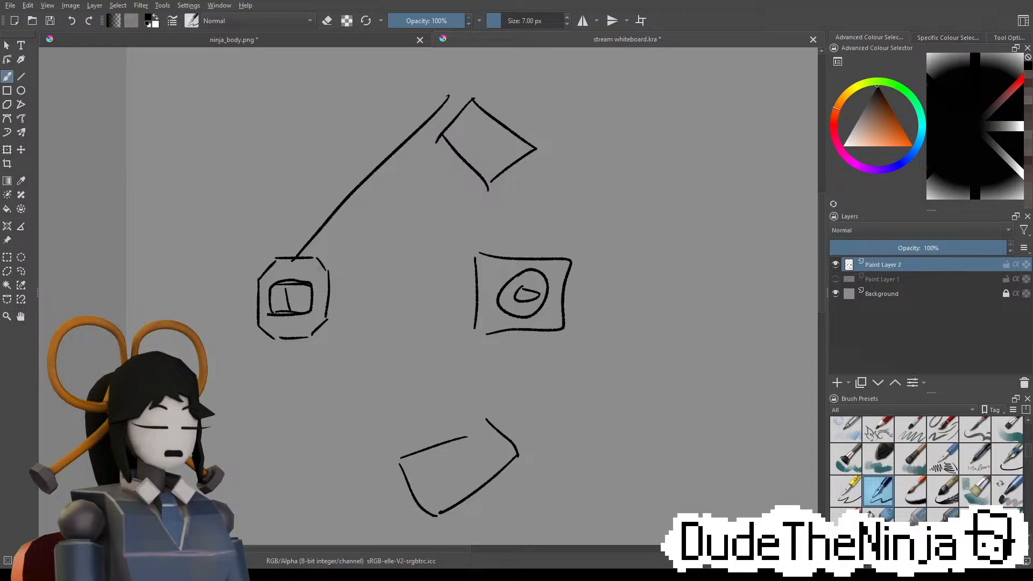
drag(312, 278, 570, 220)
drag(326, 296, 540, 366)
key(ctrl+z)
key(ctrl+z)
key(ctrl+z)
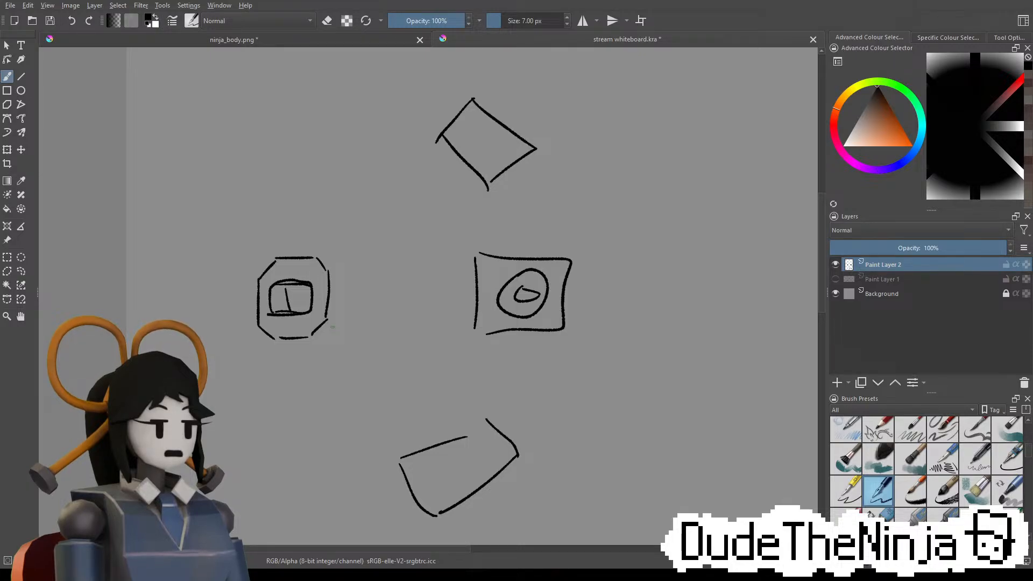
Sketch a small circle with a downward arrow above it, to the right of the tilted quadrilateral
mouse_move(484, 239)
middle_down()
mouse_move(512, 306)
mouse_move(533, 219)
middle_up()
middle_drag(429, 236, 446, 261)
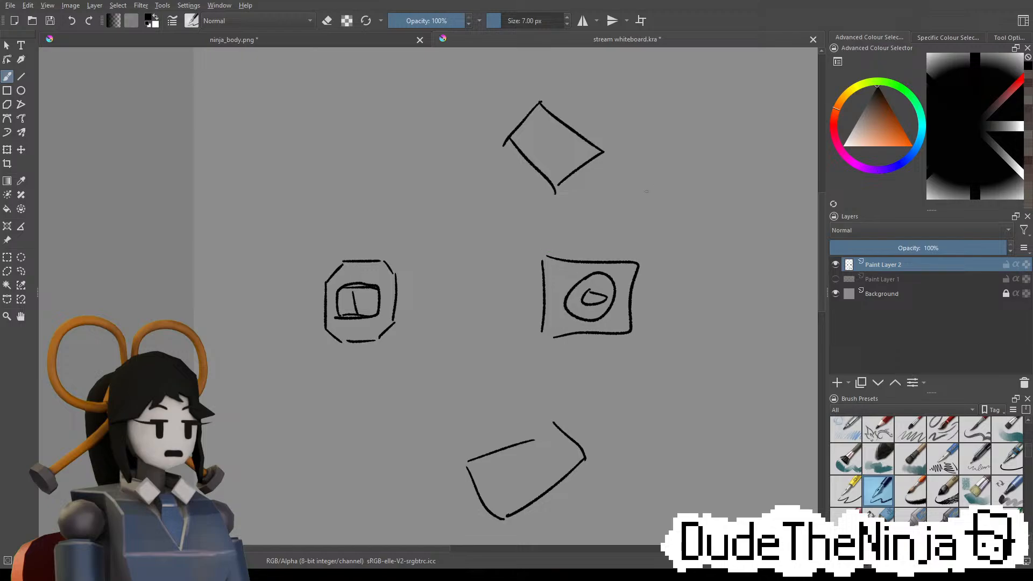
drag(669, 132, 666, 165)
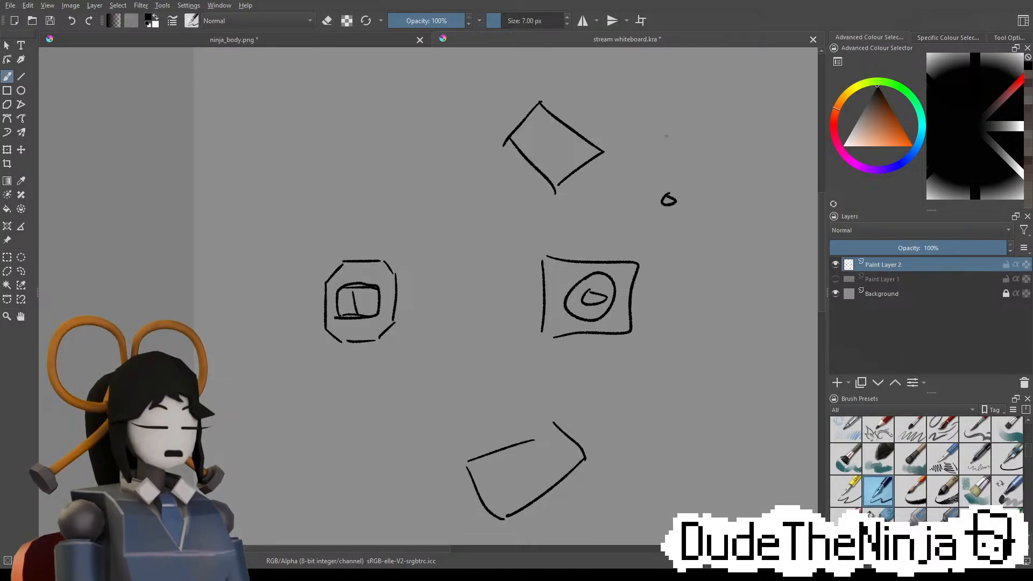
Sketch a tall narrow rectangle beside the rectangle that holds the rounded loops, below the small circle
middle_drag(669, 253, 642, 201)
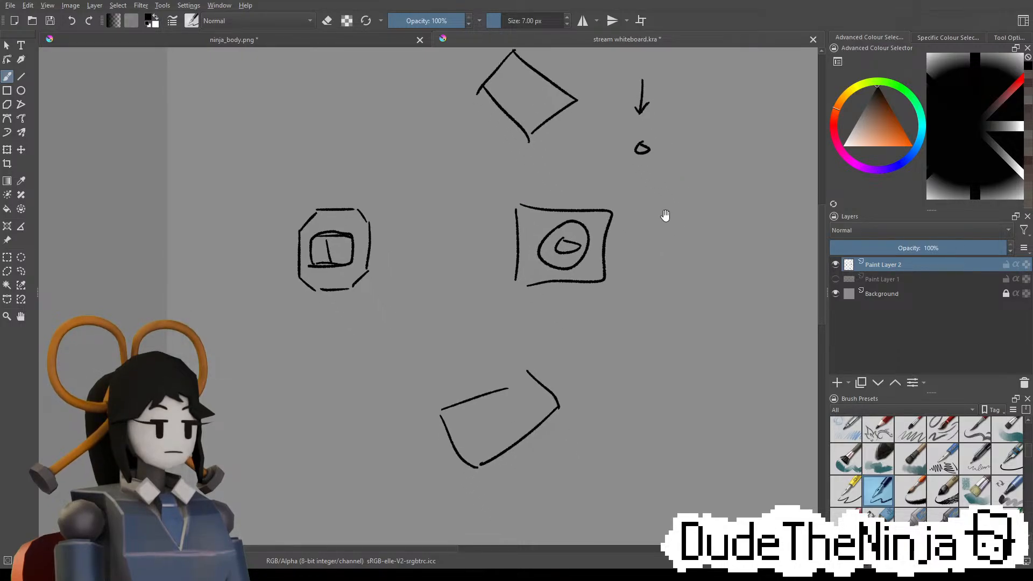
drag(632, 242, 682, 195)
drag(632, 244, 675, 317)
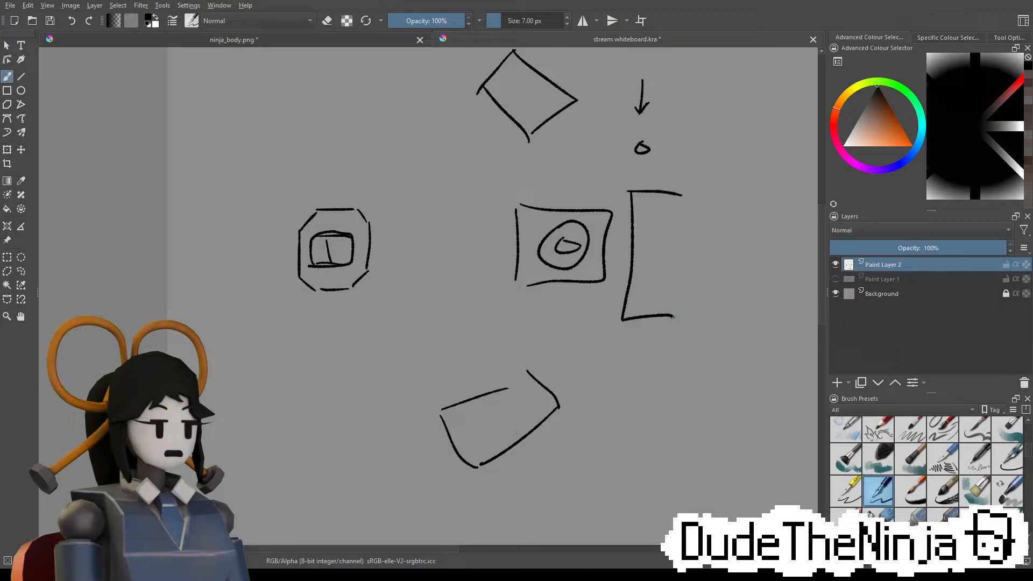
drag(691, 210, 676, 318)
Sketch a bent arrow pointing down beside the tall rectangle, undoing the first marks made there
middle_drag(708, 273, 656, 244)
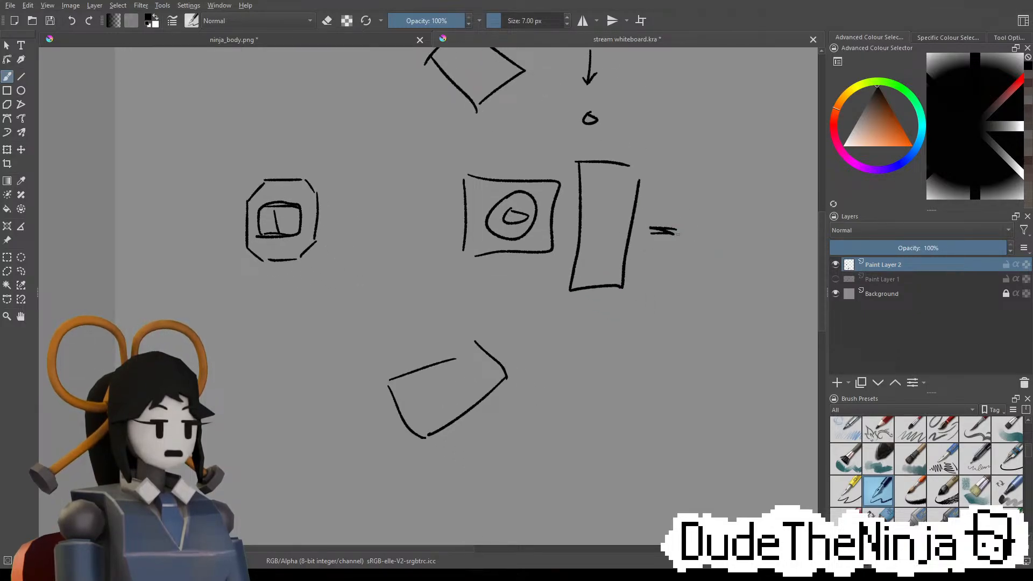
mouse_move(650, 138)
mouse_down()
mouse_move(667, 166)
mouse_move(657, 311)
mouse_move(643, 314)
mouse_move(677, 169)
mouse_move(656, 219)
mouse_up()
key(ctrl+z)
key(ctrl+z)
mouse_move(651, 147)
mouse_down()
mouse_move(679, 191)
mouse_move(669, 238)
mouse_up()
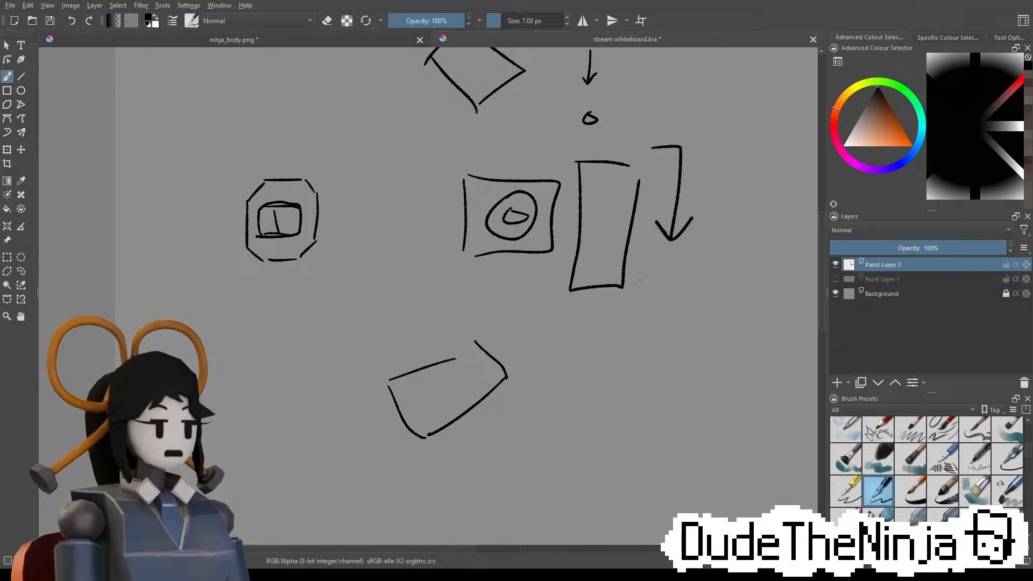
Try a straight line from the octagon's inner square to the small circle, and undo it
mouse_move(631, 291)
middle_down()
mouse_move(630, 368)
mouse_move(683, 333)
middle_up()
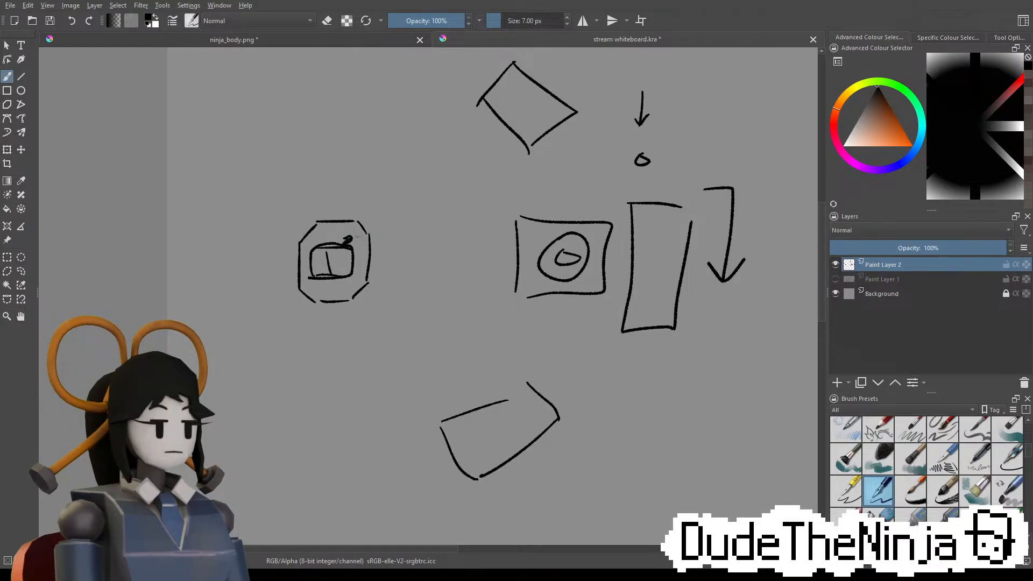
mouse_move(359, 235)
mouse_down()
mouse_move(576, 167)
mouse_move(634, 161)
mouse_up()
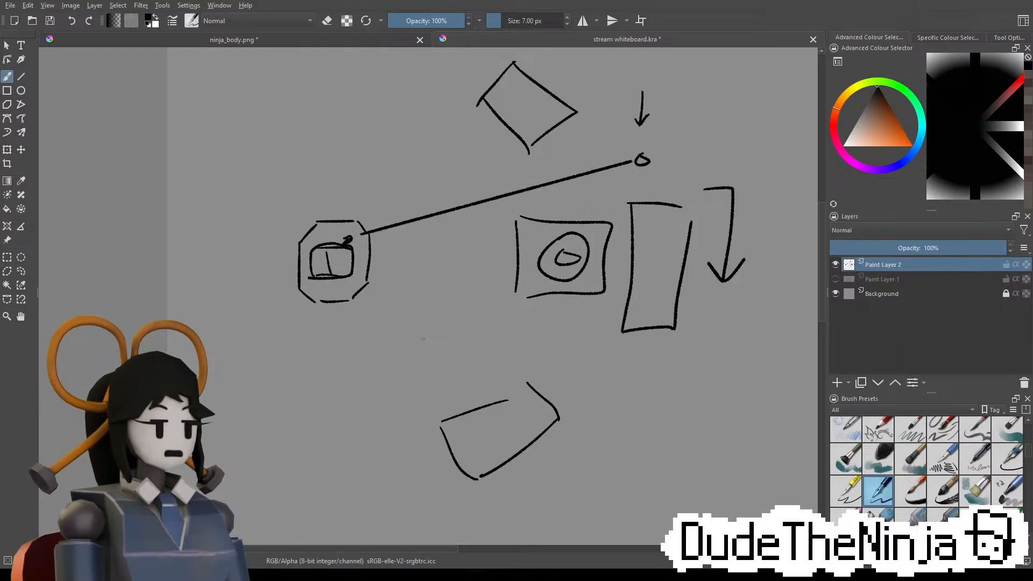
key(ctrl+z)
key(ctrl+z)
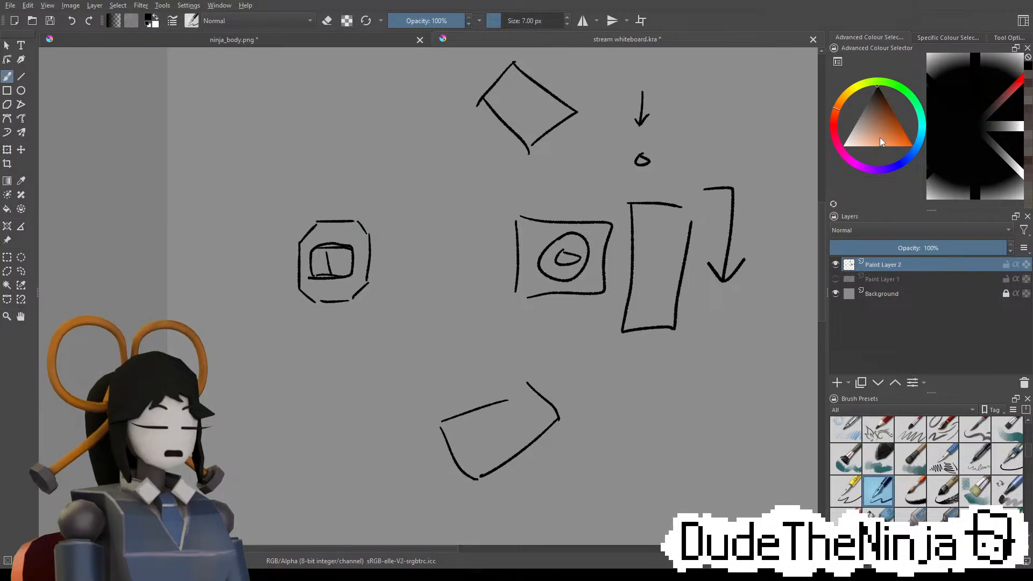
Shade the octagon's two right-hand corners with grey strokes and return the brush colour to black
click(862, 114)
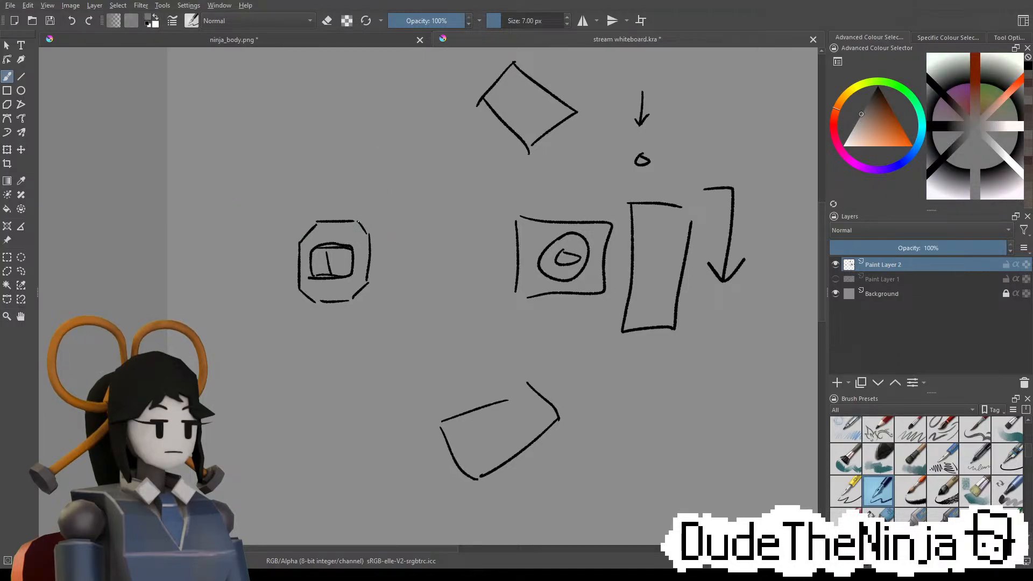
mouse_move(348, 210)
mouse_down()
mouse_move(376, 250)
mouse_move(338, 303)
mouse_up()
drag(885, 118, 877, 66)
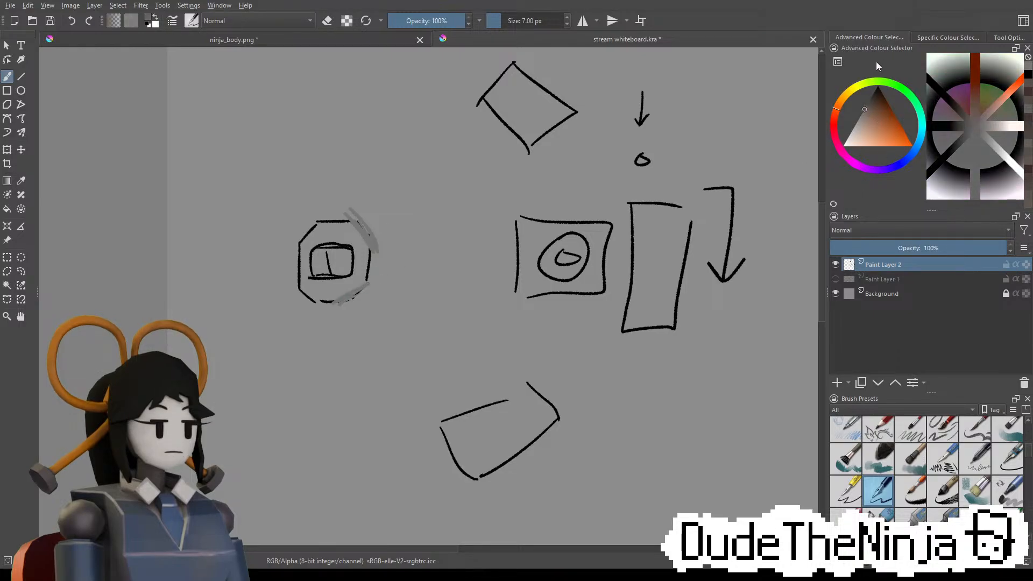
Sketch a vertical line with a crosshatch of slanted lines beside it, above the octagon
middle_drag(447, 164, 525, 270)
drag(314, 106, 316, 198)
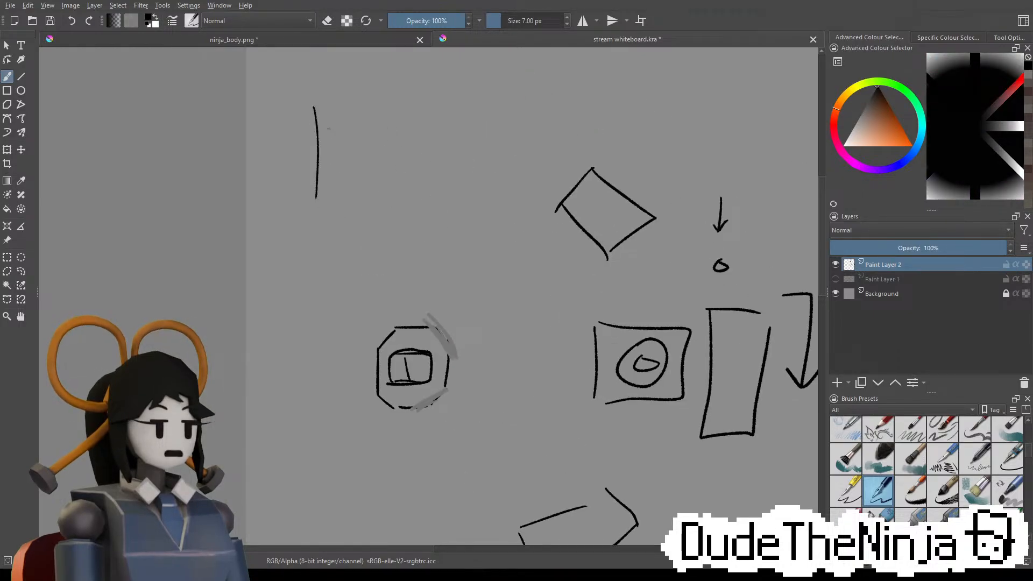
mouse_move(317, 107)
mouse_down()
mouse_move(353, 104)
mouse_move(417, 132)
mouse_move(436, 93)
mouse_up()
drag(334, 131, 420, 144)
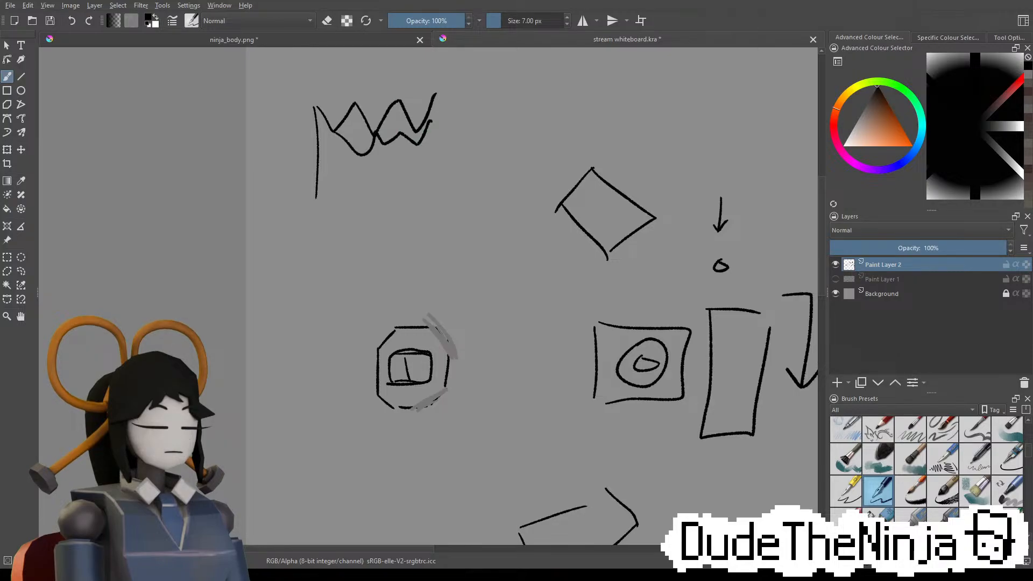
key(ctrl+z)
key(ctrl+z)
drag(325, 112, 379, 192)
drag(380, 100, 426, 180)
drag(337, 146, 430, 96)
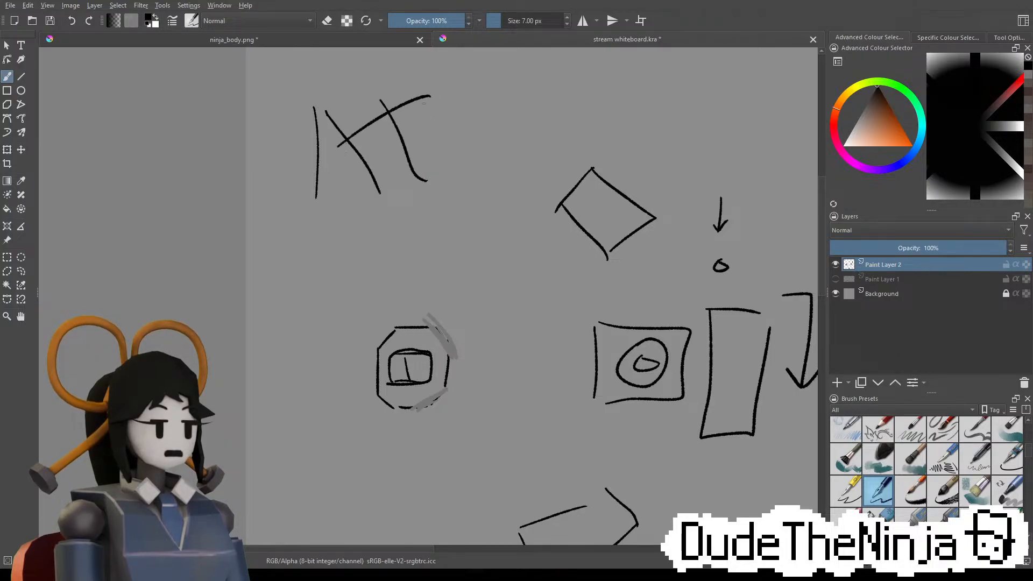
mouse_move(331, 192)
mouse_down()
mouse_move(436, 131)
mouse_move(425, 187)
mouse_up()
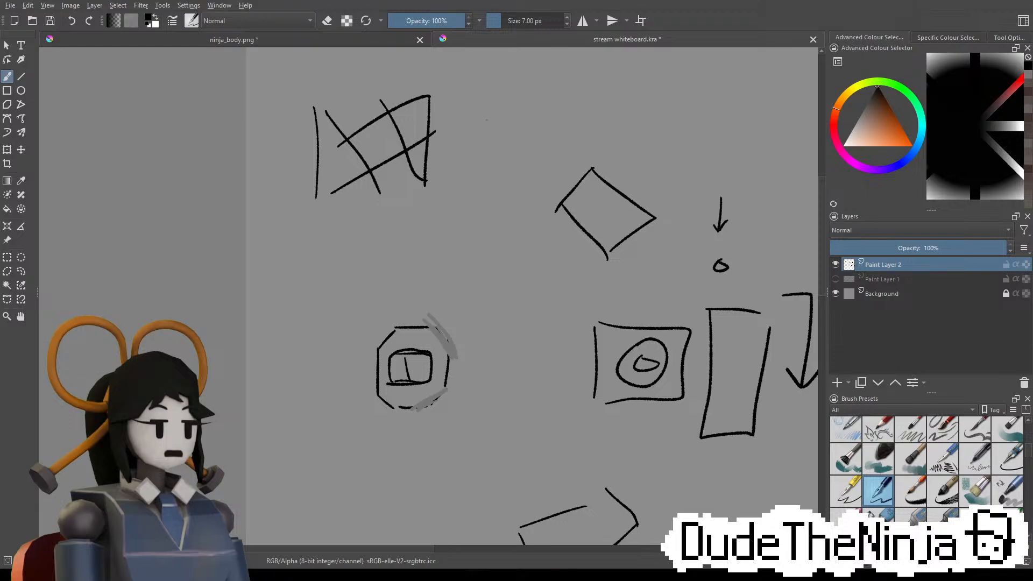
Sketch a small open rectangle beside the crosshatch and a single-hump curve to the right of it
mouse_move(485, 123)
mouse_down()
mouse_move(578, 132)
mouse_move(476, 148)
mouse_move(534, 108)
mouse_move(488, 145)
mouse_up()
key(ctrl+z)
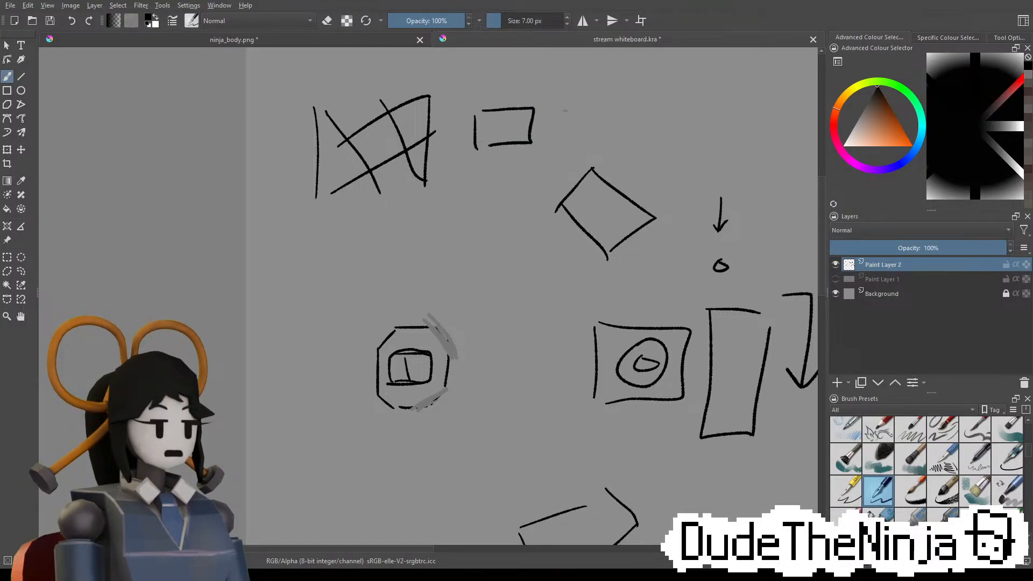
mouse_move(562, 107)
mouse_down()
mouse_move(584, 98)
mouse_move(647, 103)
mouse_up()
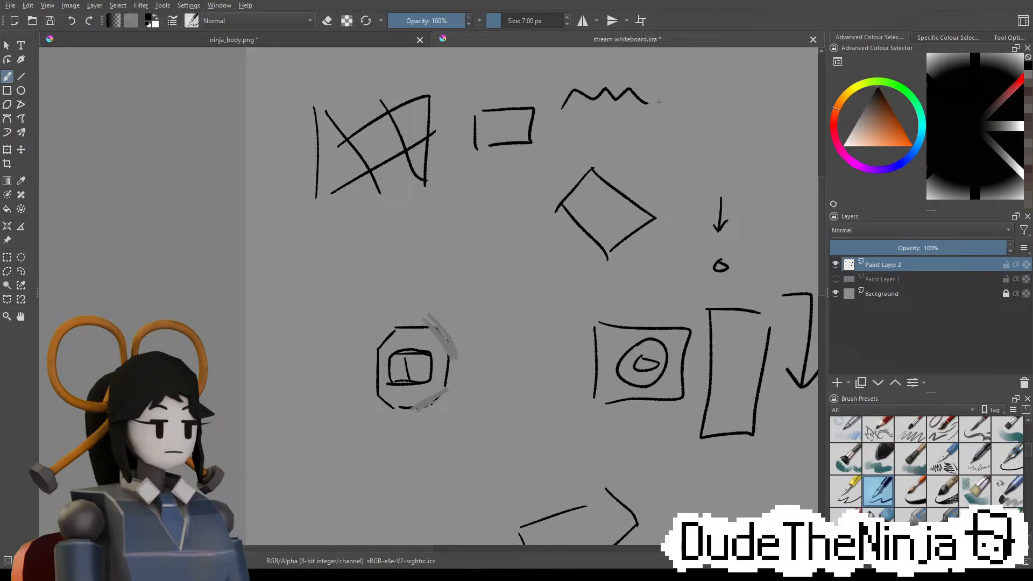
key(ctrl+z)
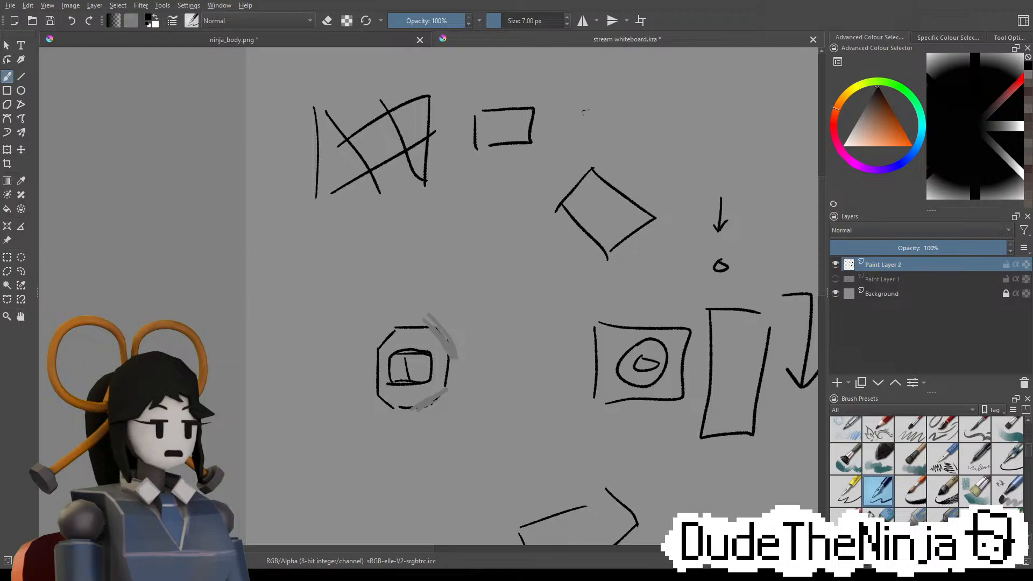
drag(585, 110, 651, 108)
key(ctrl+z)
drag(588, 92, 632, 110)
Try curved lines leading out of the octagon and a straight line from it to the small circle, undoing each
drag(409, 327, 496, 240)
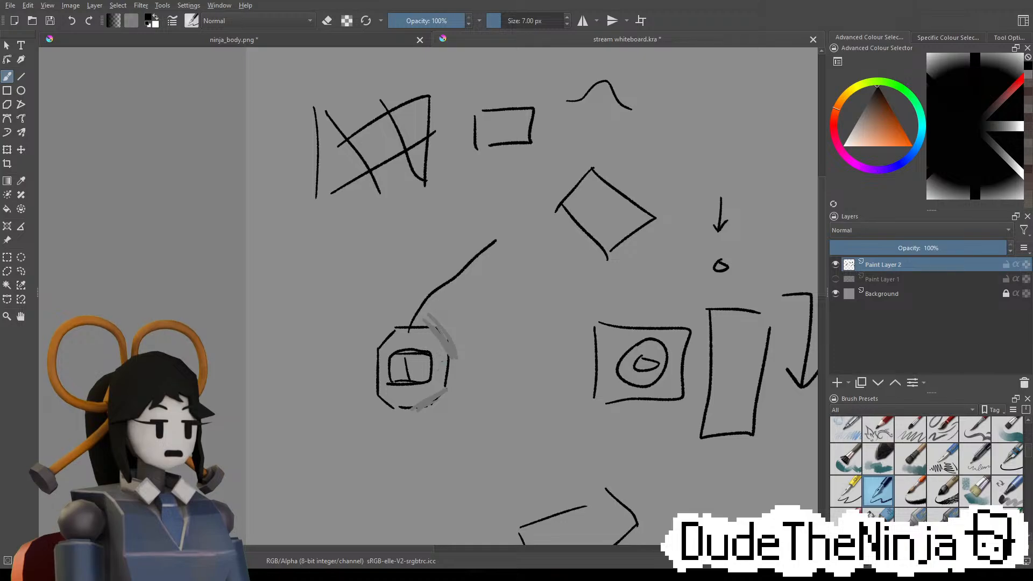
drag(440, 364, 535, 345)
key(ctrl+z)
key(ctrl+z)
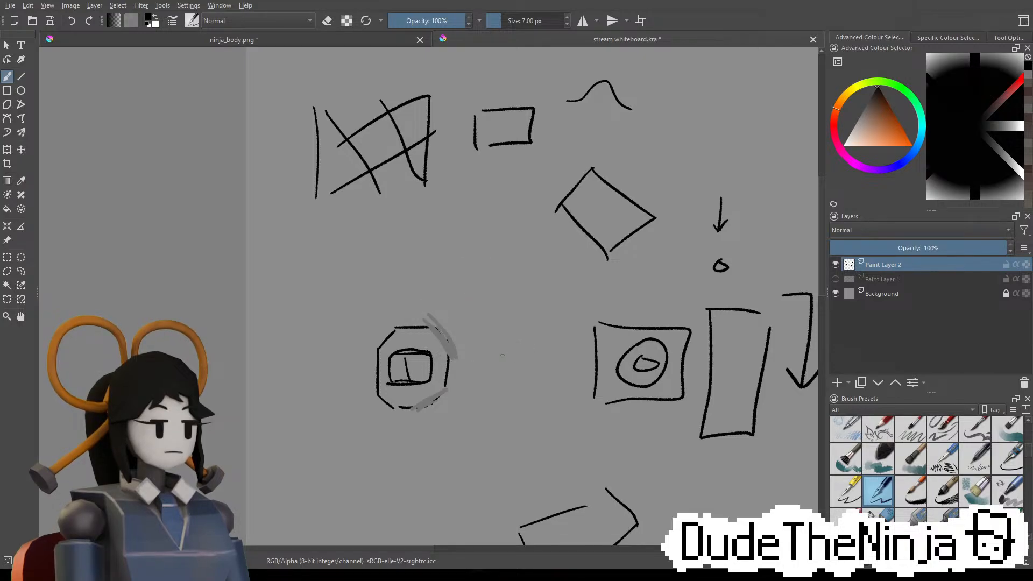
drag(416, 335, 522, 268)
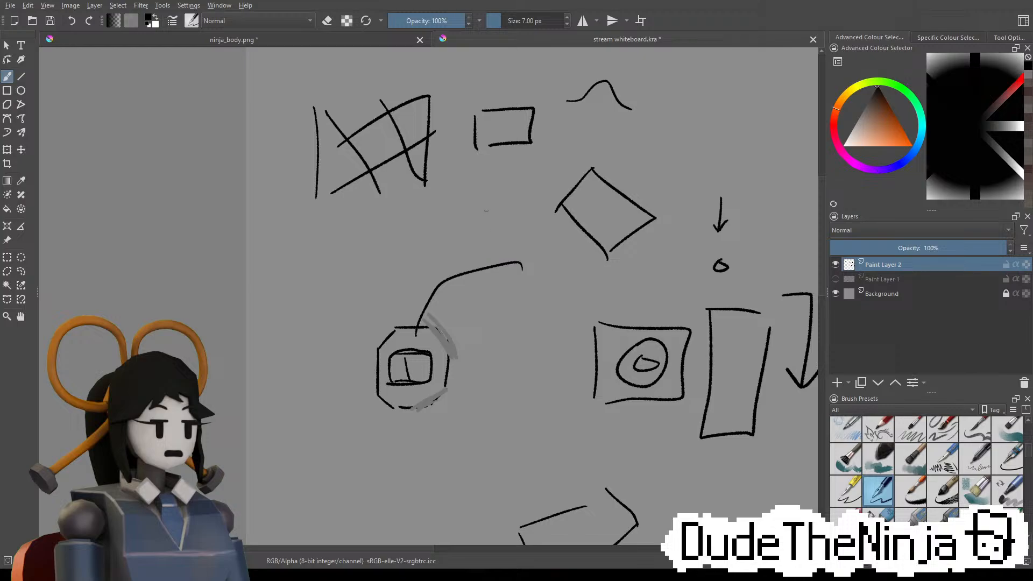
key(ctrl+z)
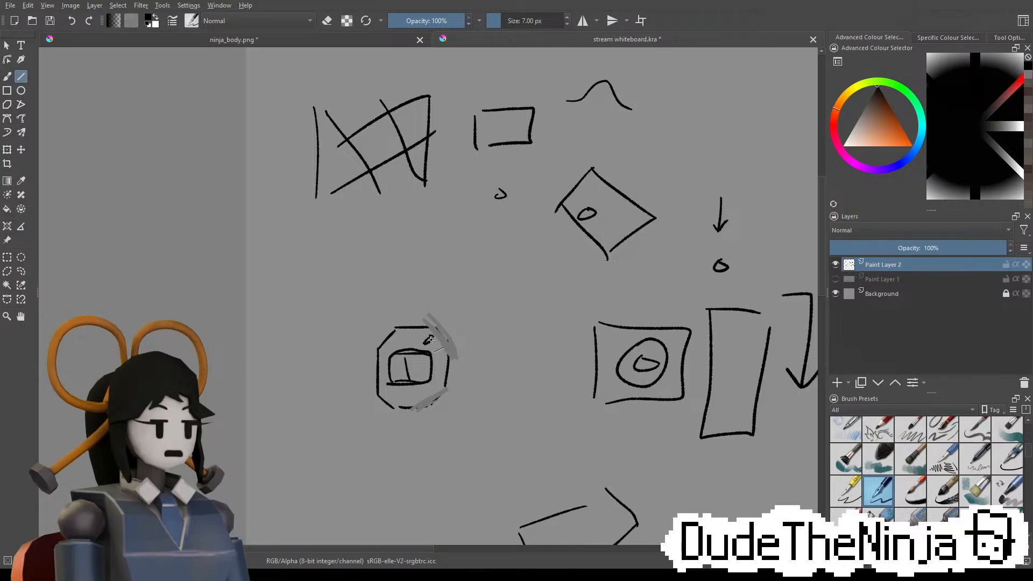
mouse_move(429, 340)
mouse_down()
mouse_move(704, 260)
mouse_move(721, 267)
mouse_up()
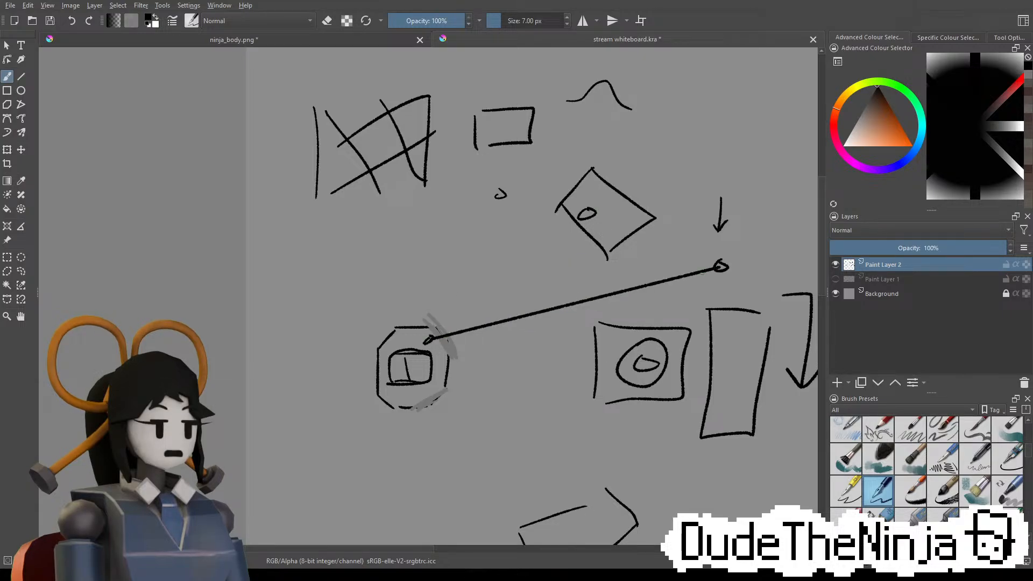
key(ctrl+z)
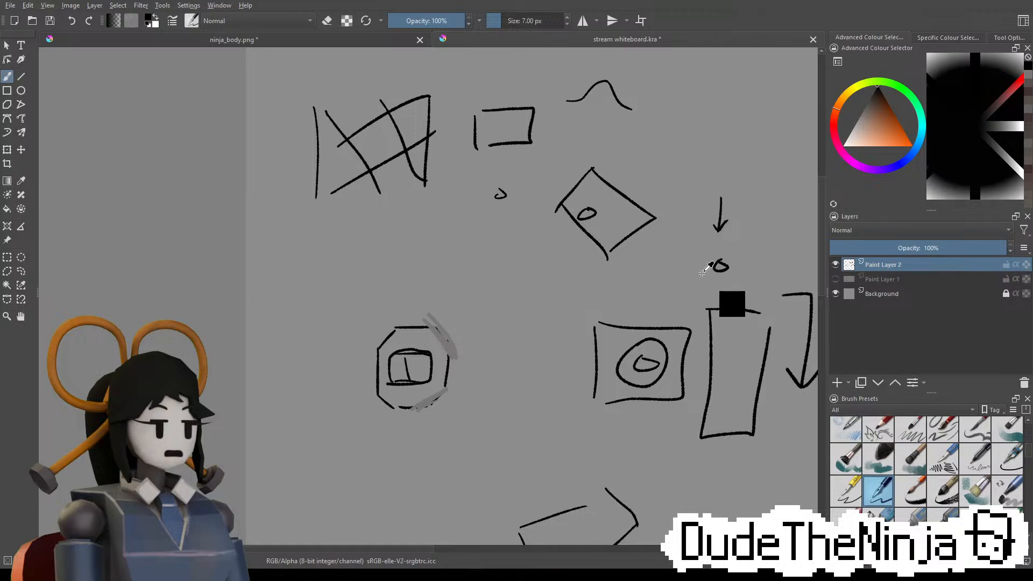
Switch back to ninja_body.png and select the 30.20 px painting brush preset
click(327, 37)
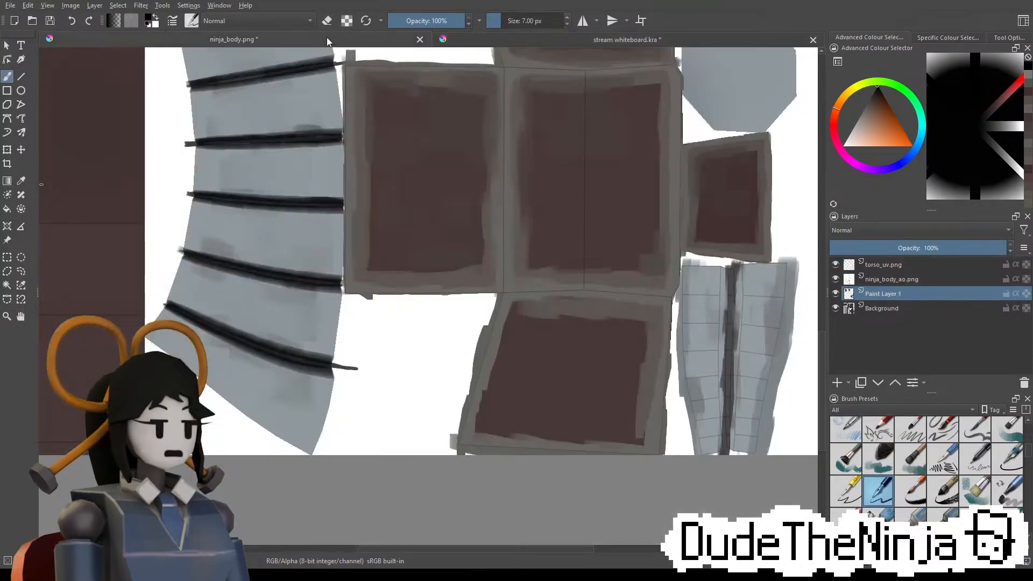
scroll(640, 253, down, 2)
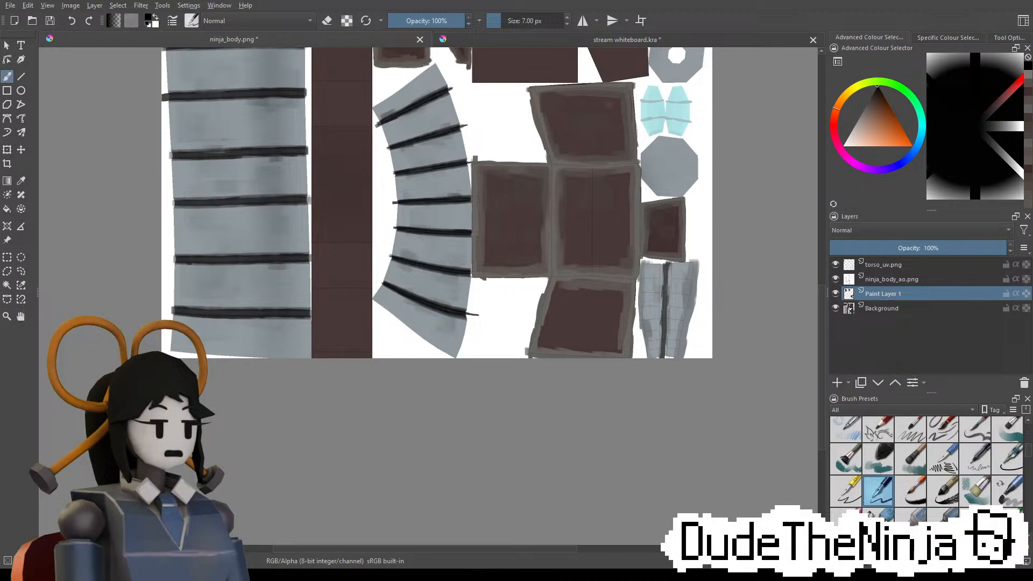
click(889, 517)
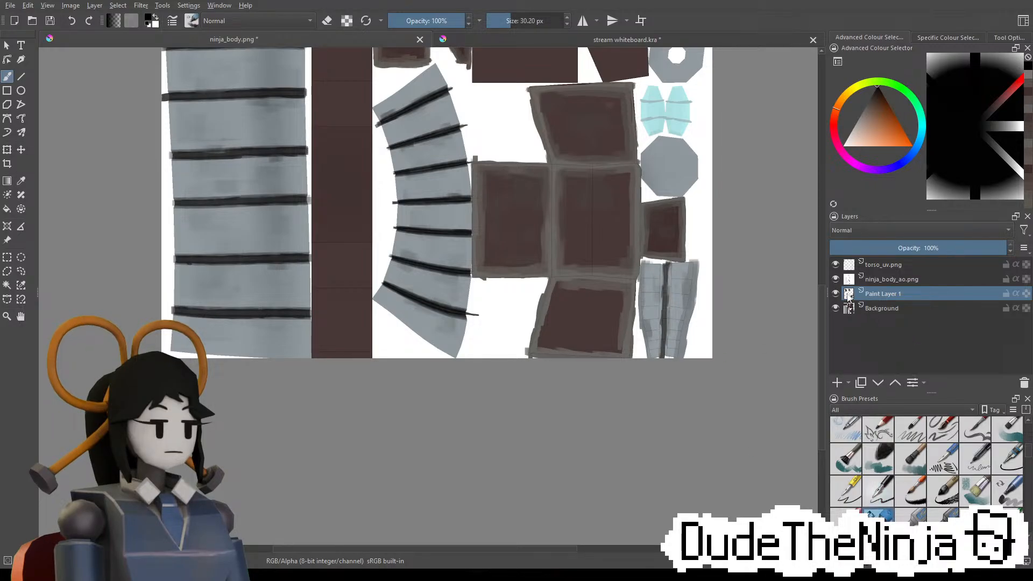
Hide the ninja_body_ao.png and torso_uv.png layers
click(834, 279)
scroll(597, 315, up, 3)
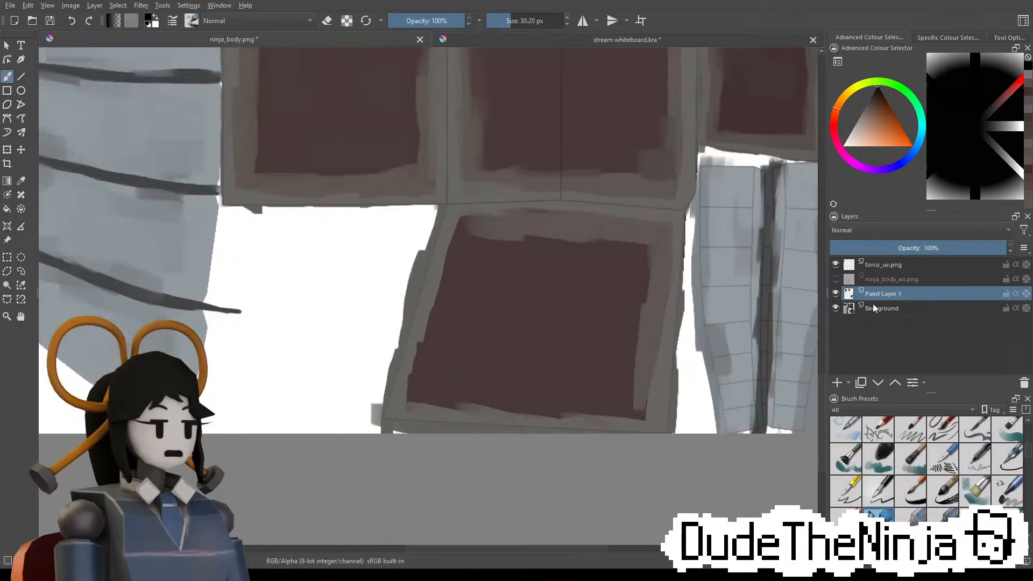
click(835, 264)
Widen the bottom panel's brownish-grey inner shading with a 40.03 px brush, then blend grey along its lower border
ctrl+click(583, 230)
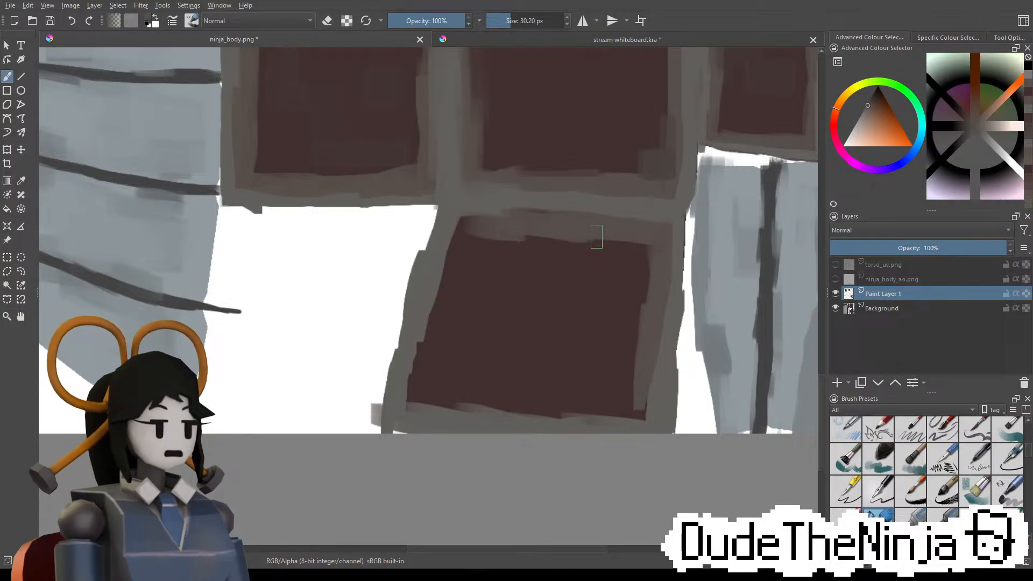
shift+drag(524, 218, 496, 212)
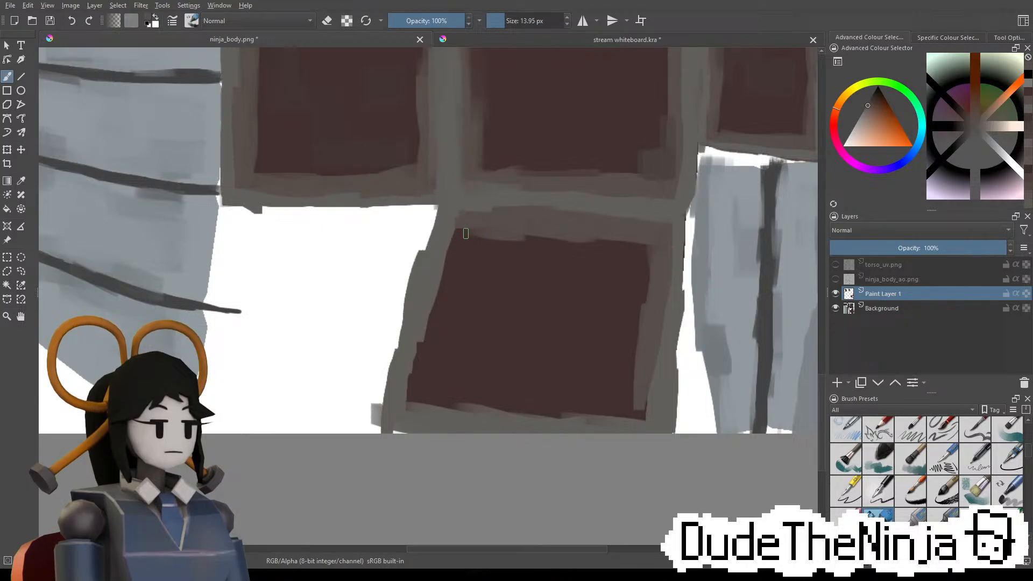
mouse_move(460, 234)
shift+mouse_down()
mouse_move(474, 234)
mouse_move(445, 284)
mouse_move(411, 394)
mouse_move(431, 318)
shift+mouse_up()
mouse_move(422, 388)
mouse_down()
mouse_move(495, 408)
mouse_move(643, 405)
mouse_up()
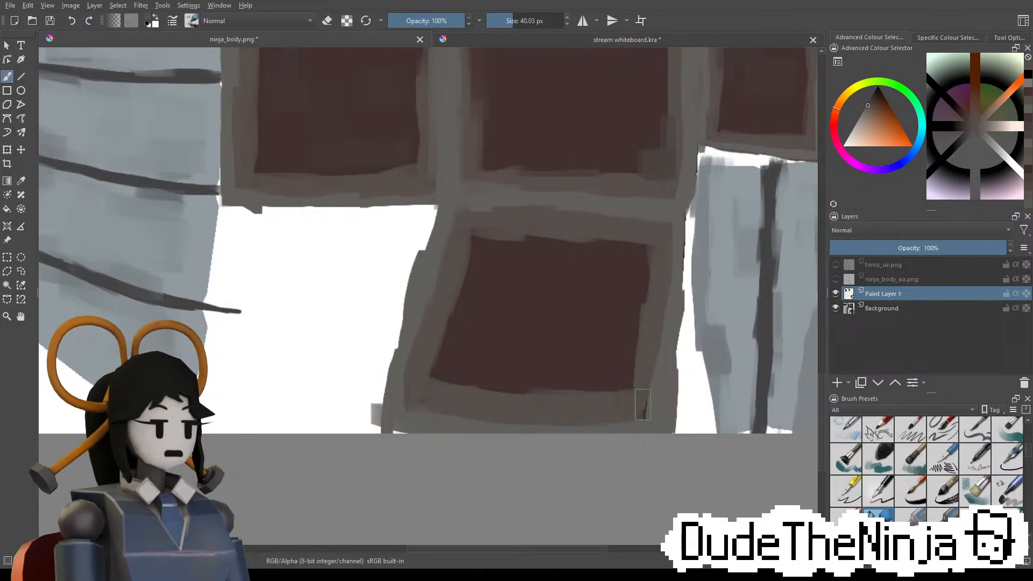
ctrl+click(669, 369)
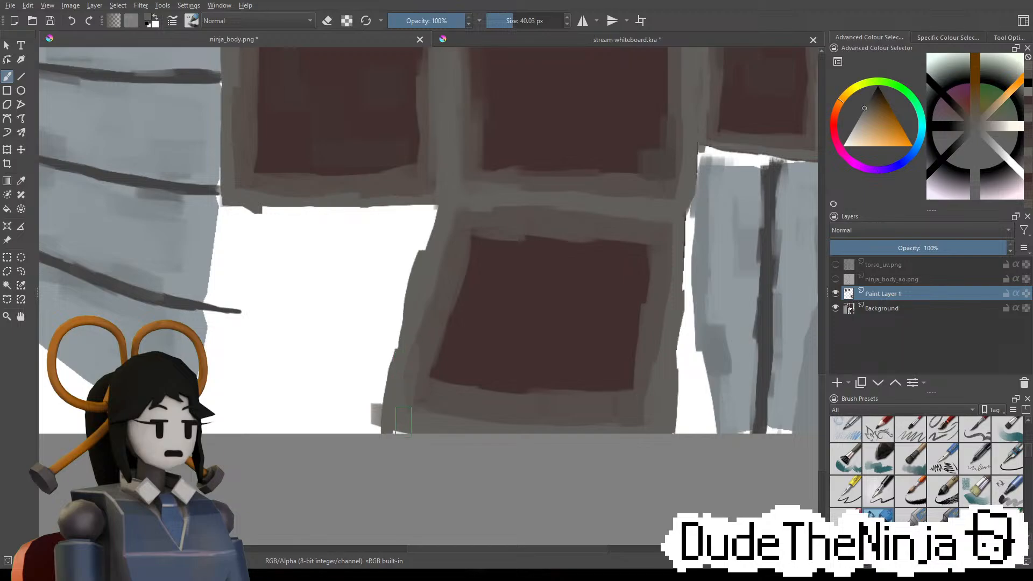
mouse_move(415, 401)
mouse_down()
mouse_move(484, 421)
mouse_move(454, 415)
mouse_move(619, 419)
mouse_up()
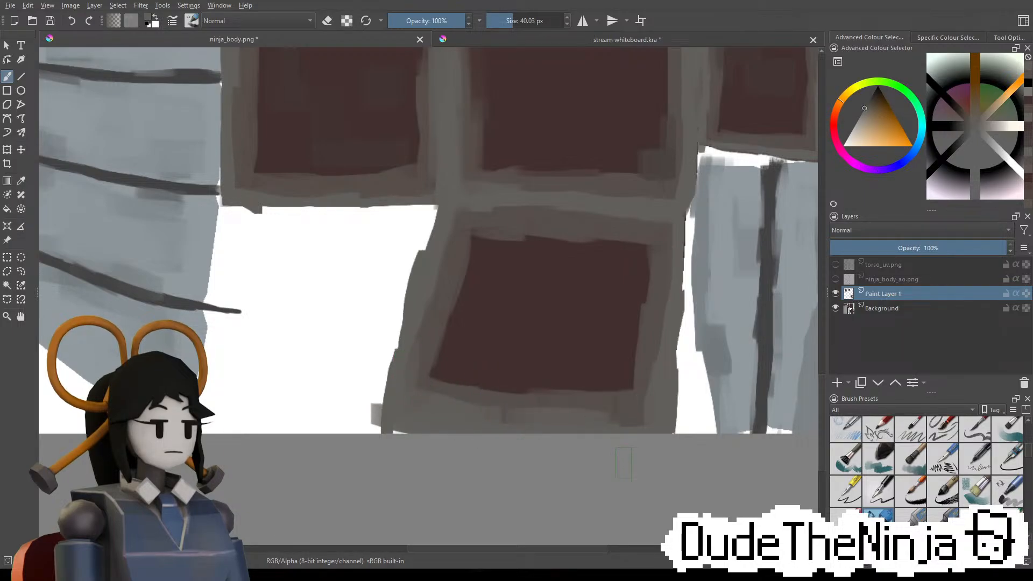
Show the torso_uv.png layer and paint sampled dark brown over the lower inner edges of the middle and small side panels
middle_drag(613, 240, 524, 395)
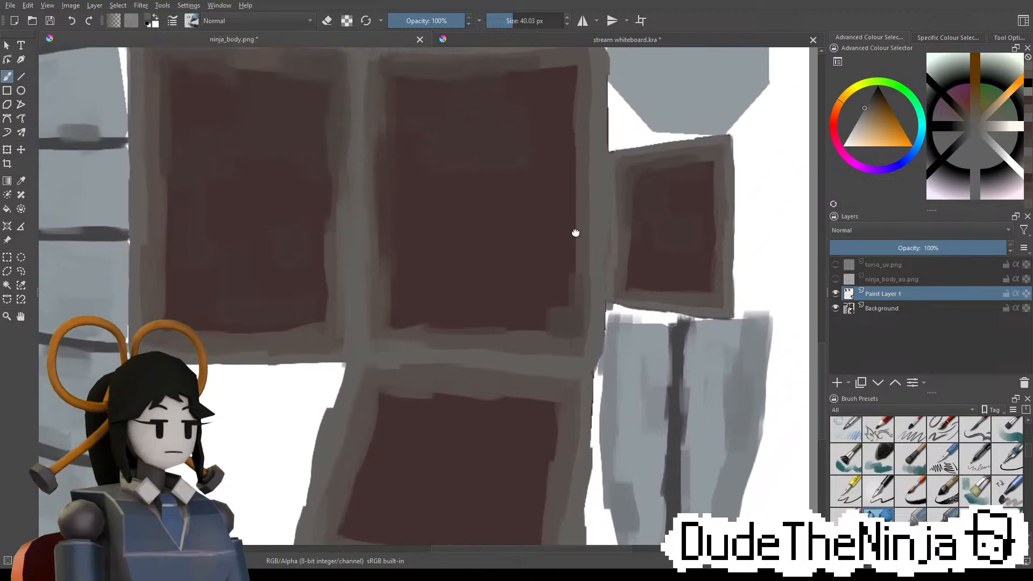
middle_drag(574, 233, 546, 328)
middle_drag(648, 247, 629, 200)
middle_drag(630, 261, 588, 249)
click(835, 265)
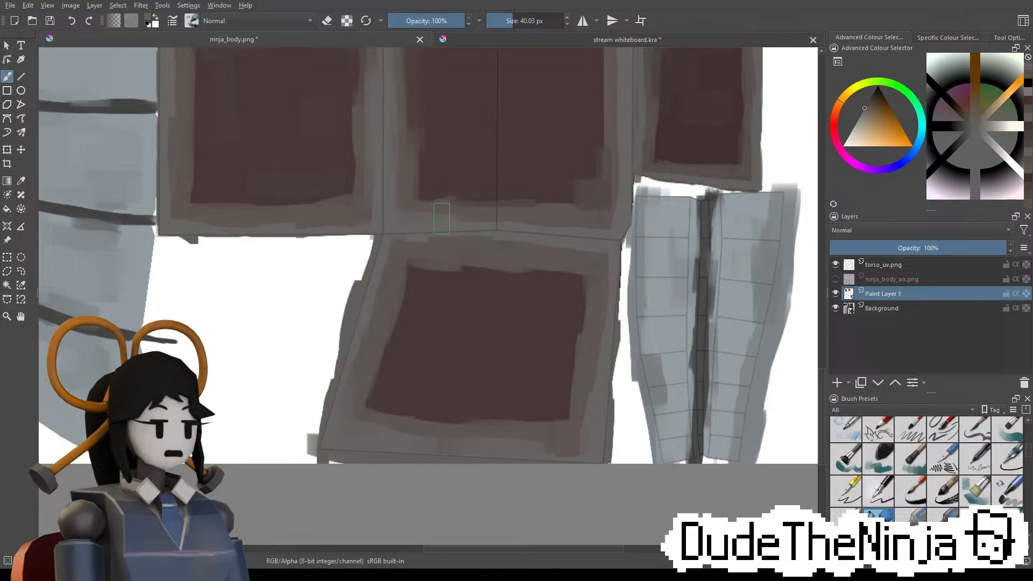
ctrl+click(739, 164)
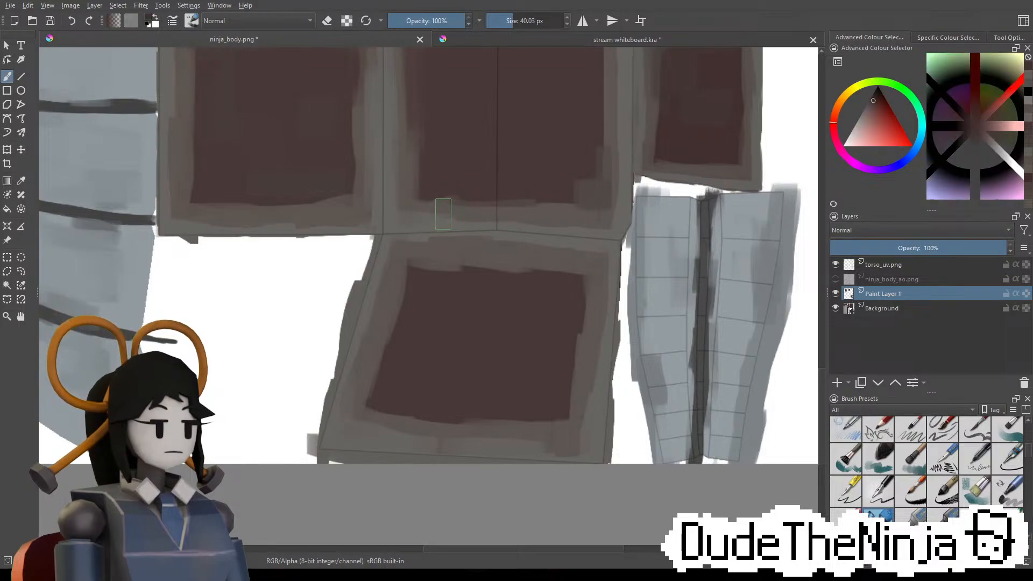
drag(533, 200, 567, 202)
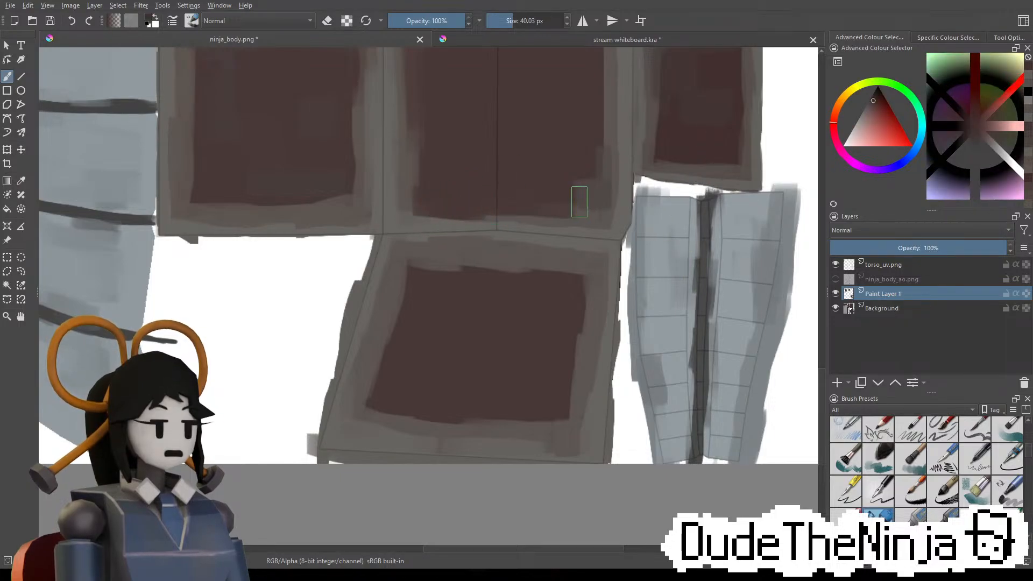
drag(689, 154, 699, 154)
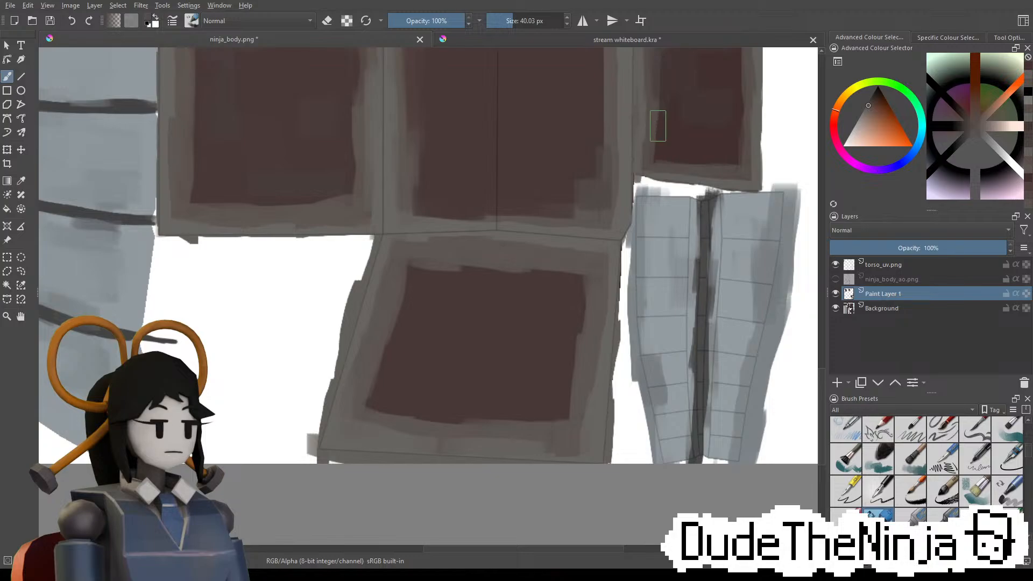
Extend the dark brown along the lower inner edge of the left panel with a 45.03 px brush
shift+drag(486, 213, 471, 212)
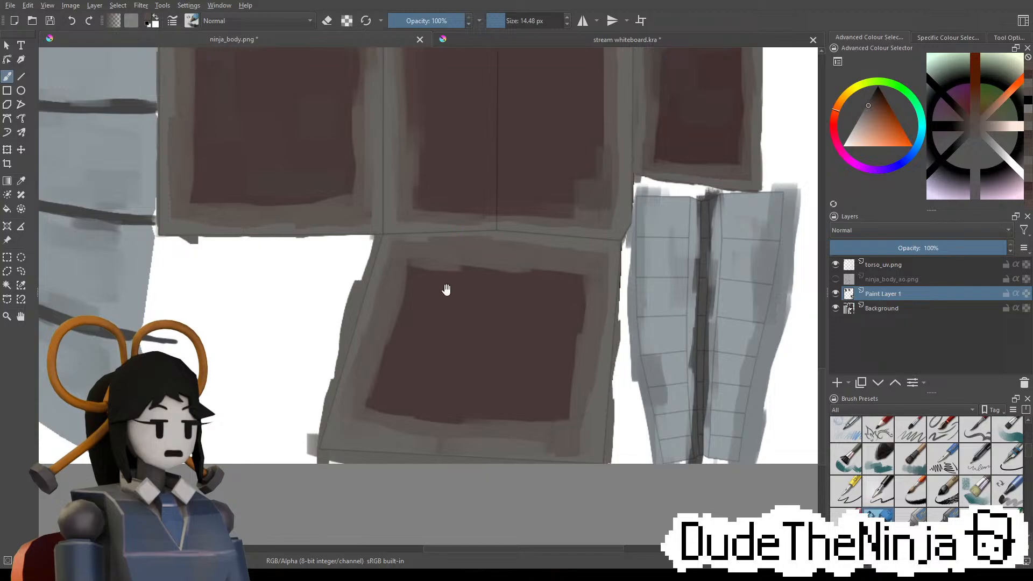
middle_drag(446, 289, 492, 303)
middle_drag(397, 186, 477, 205)
middle_drag(788, 165, 738, 189)
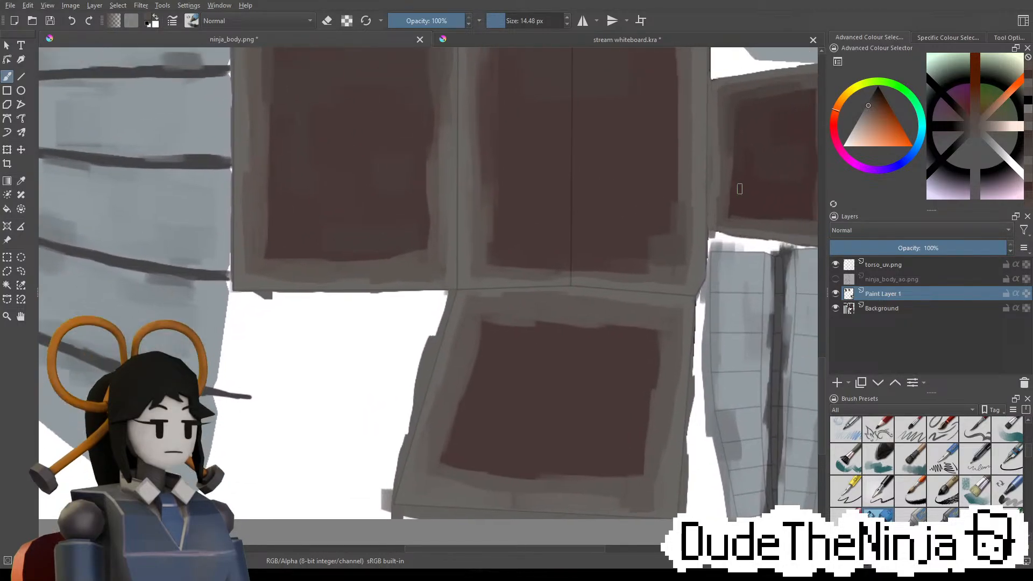
ctrl+click(762, 202)
key(ctrl+z)
mouse_move(419, 257)
mouse_down()
mouse_move(401, 260)
mouse_move(433, 256)
mouse_move(369, 242)
mouse_move(318, 255)
mouse_up()
key(ctrl+z)
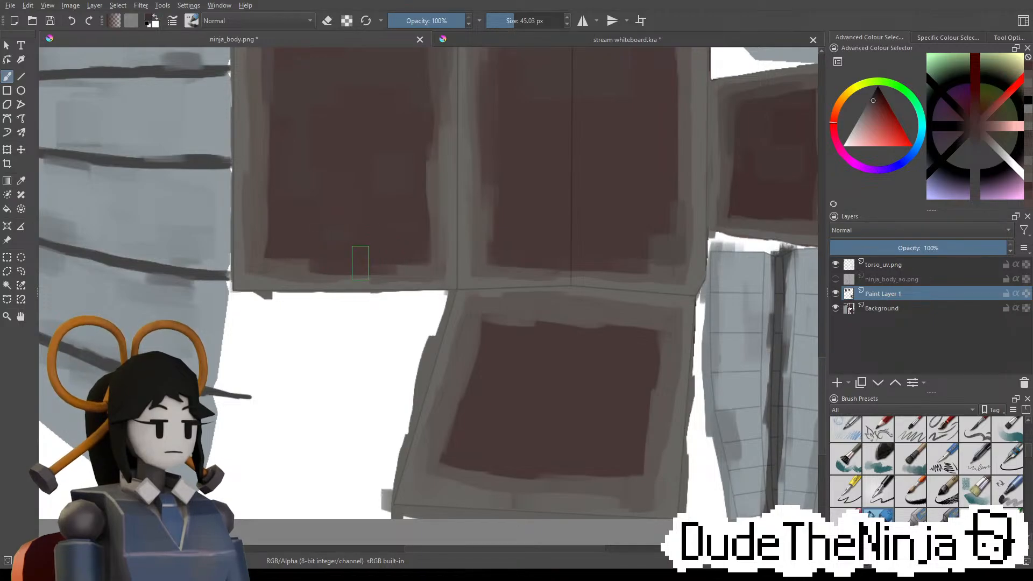
Paint the bottom panel's dark brown centre outward over the inner shading on all sides
middle_drag(606, 296, 596, 210)
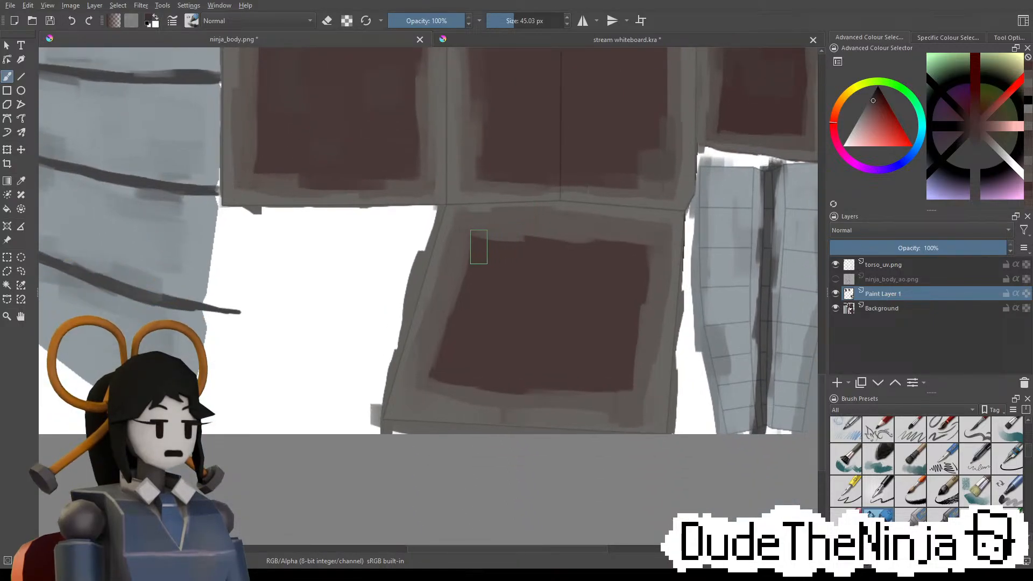
mouse_move(479, 247)
mouse_down()
mouse_move(639, 258)
mouse_move(648, 322)
mouse_up()
mouse_move(637, 286)
mouse_down()
mouse_move(628, 373)
mouse_move(632, 362)
mouse_move(468, 382)
mouse_move(486, 376)
mouse_up()
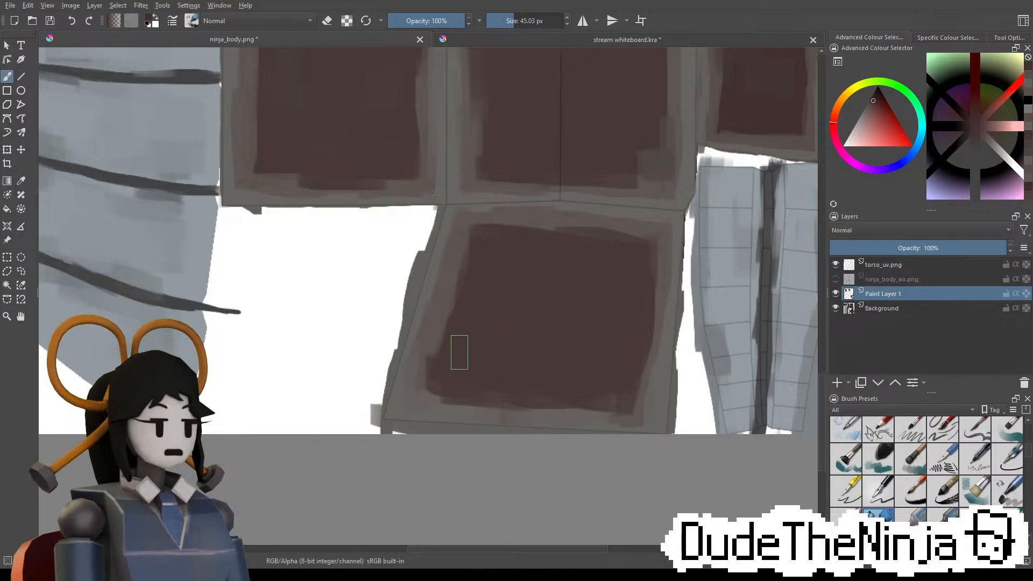
drag(544, 288, 425, 363)
Try thin strokes in sampled panel colours with the 7.00 px brush preset and undo them
ctrl+click(587, 160)
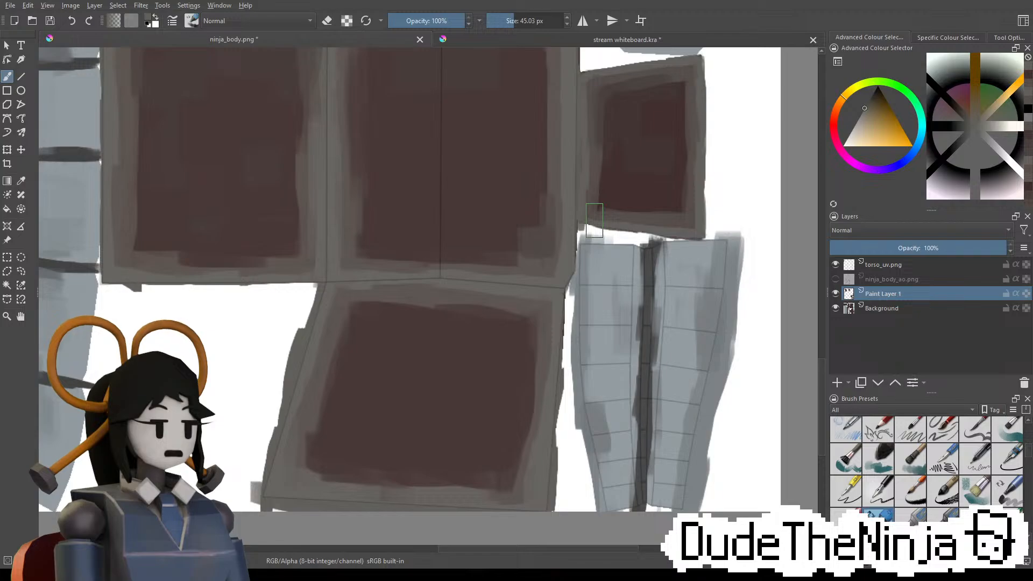
click(886, 497)
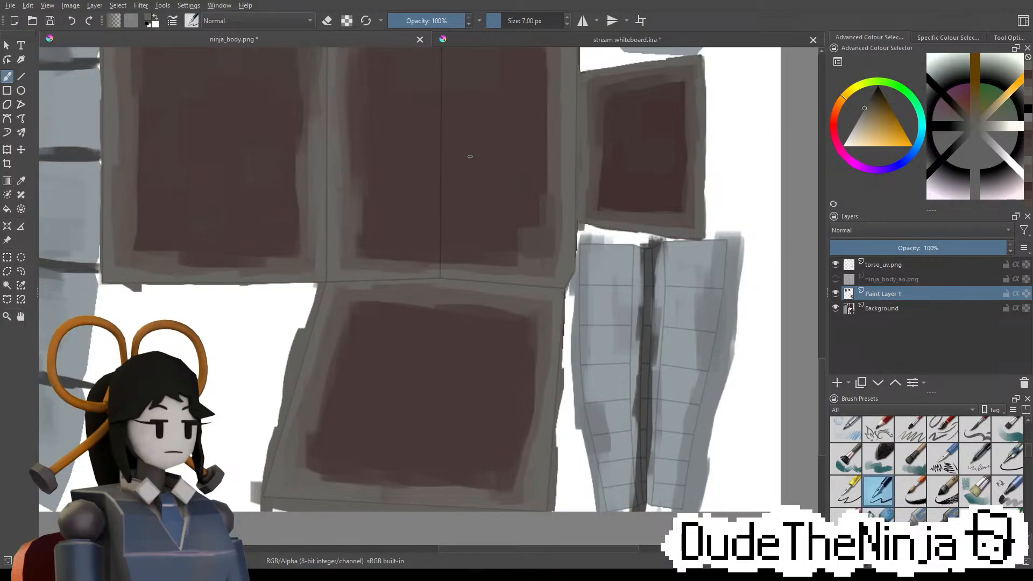
key(ctrl+z)
ctrl+click(624, 172)
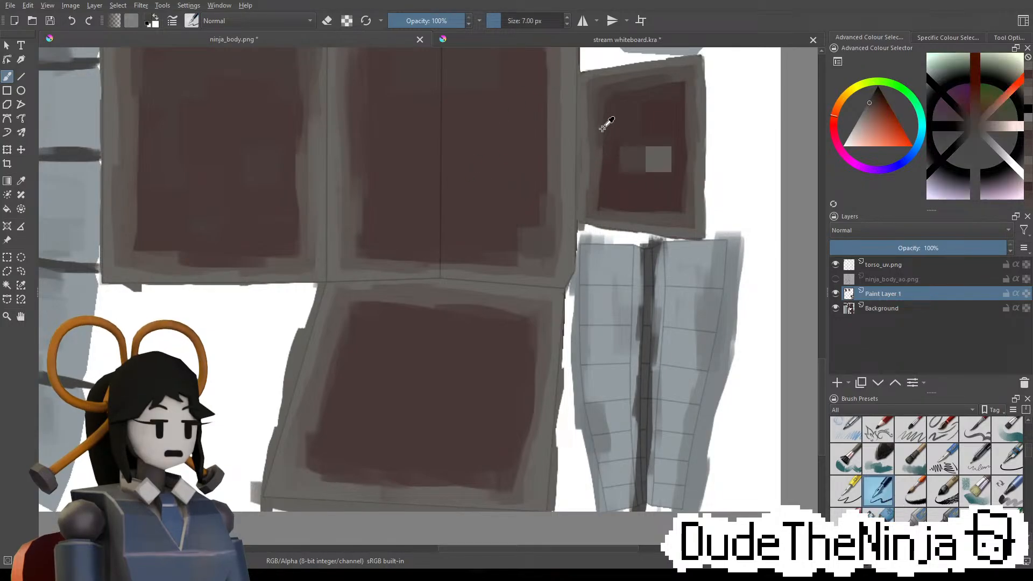
scroll(451, 200, up, 3)
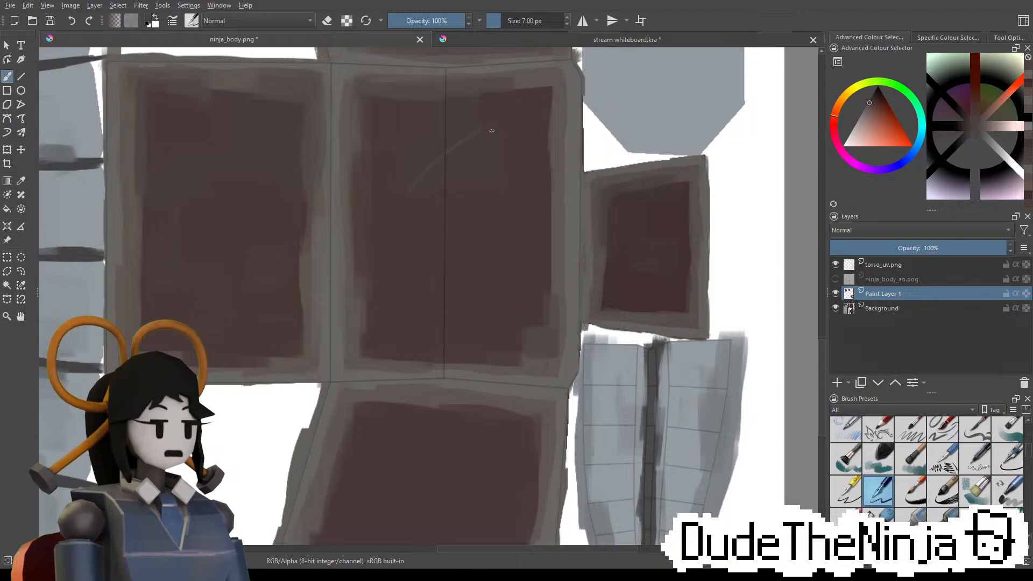
key(ctrl+z)
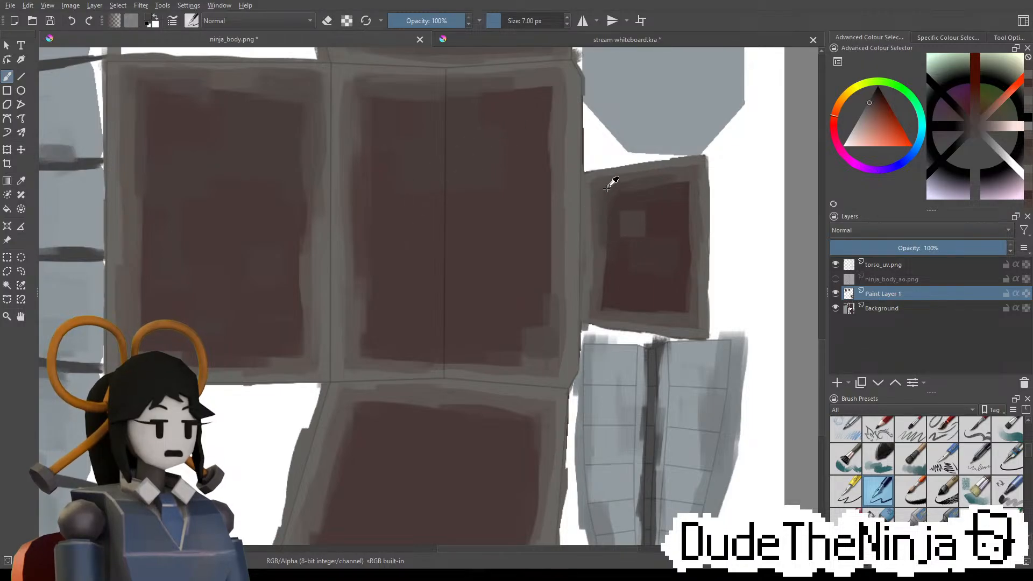
ctrl+click(644, 200)
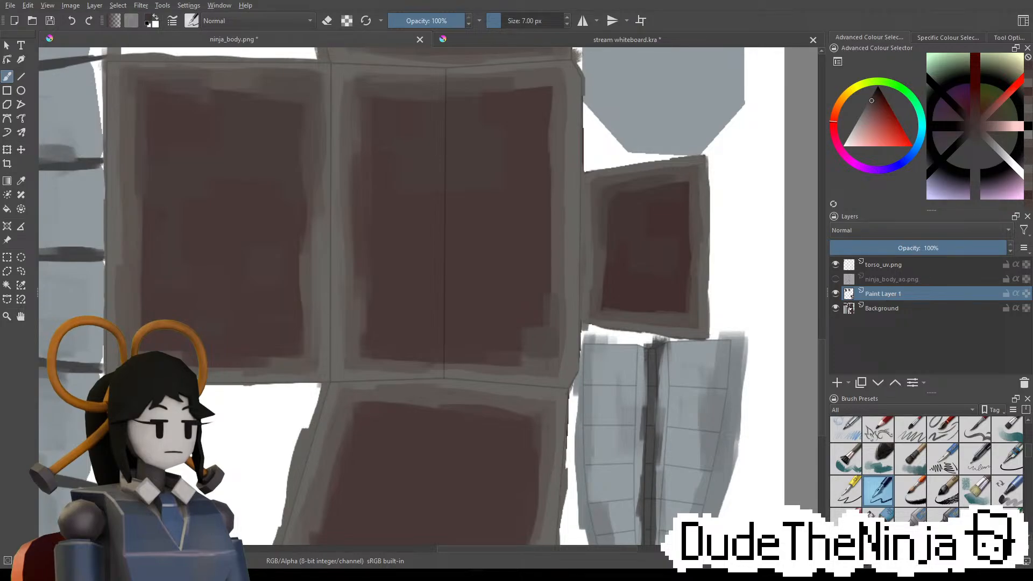
Return to the painting brush preset, hide the torso_uv.png layer and enlarge the brush to 80.76 px
key(alt+Tab)
middle_drag(667, 409, 698, 326)
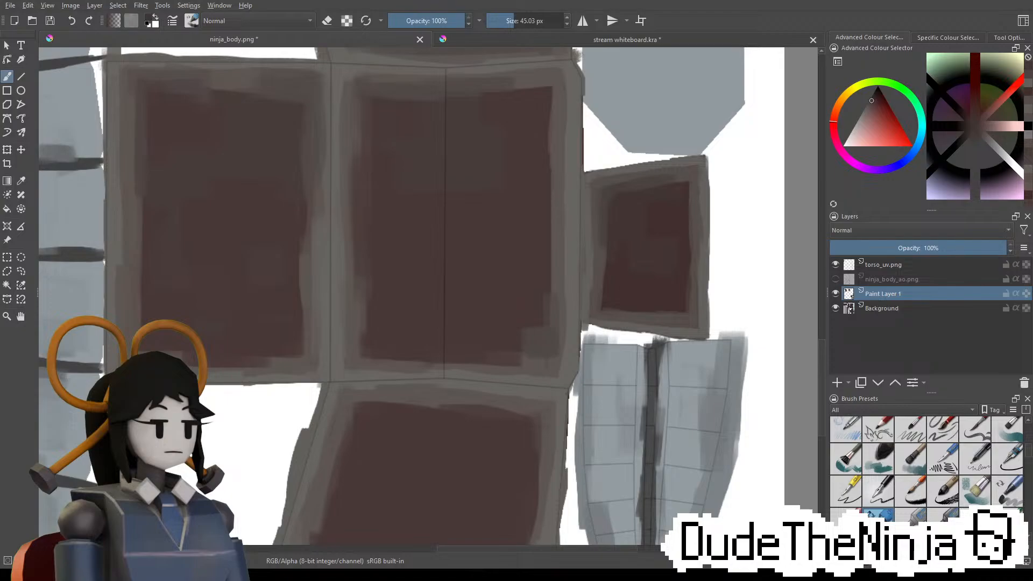
middle_drag(524, 331, 652, 171)
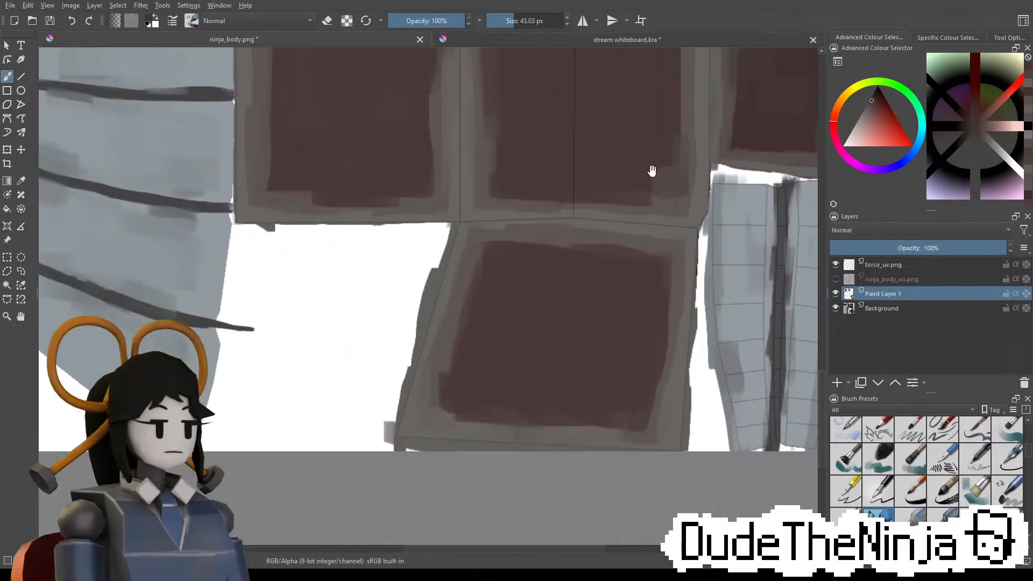
middle_drag(643, 236, 575, 249)
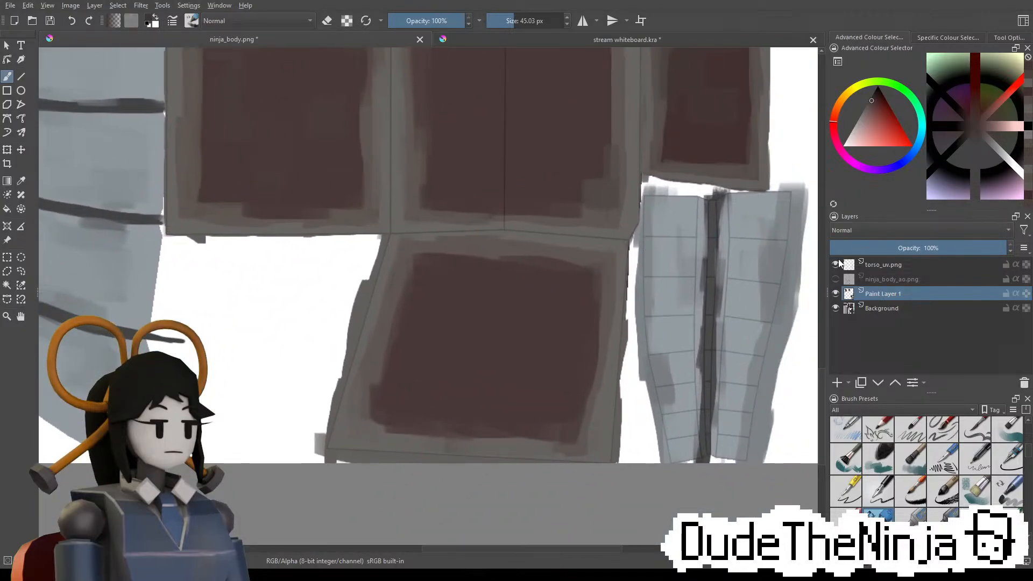
click(836, 264)
middle_drag(574, 138, 575, 284)
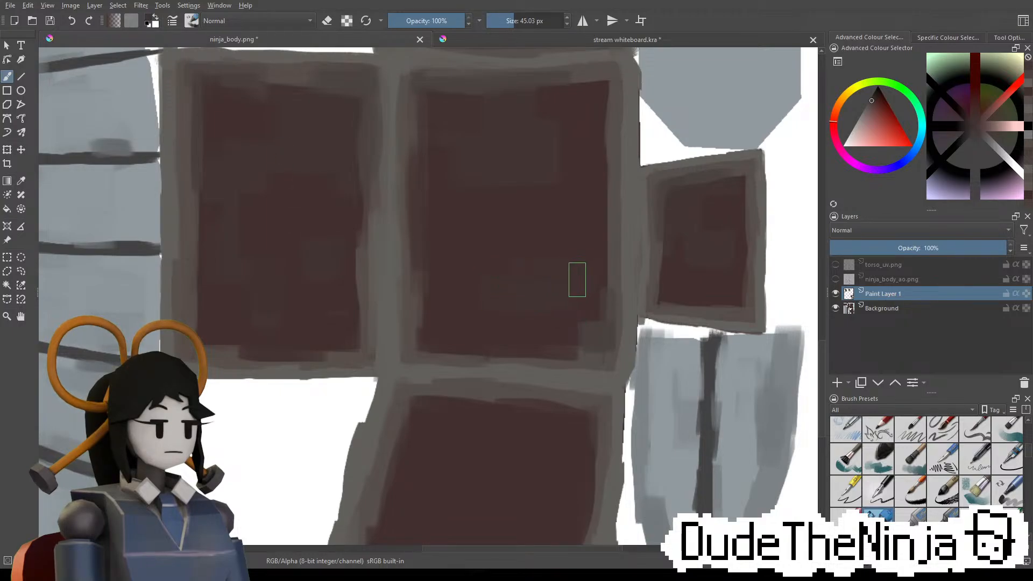
middle_drag(457, 429, 528, 279)
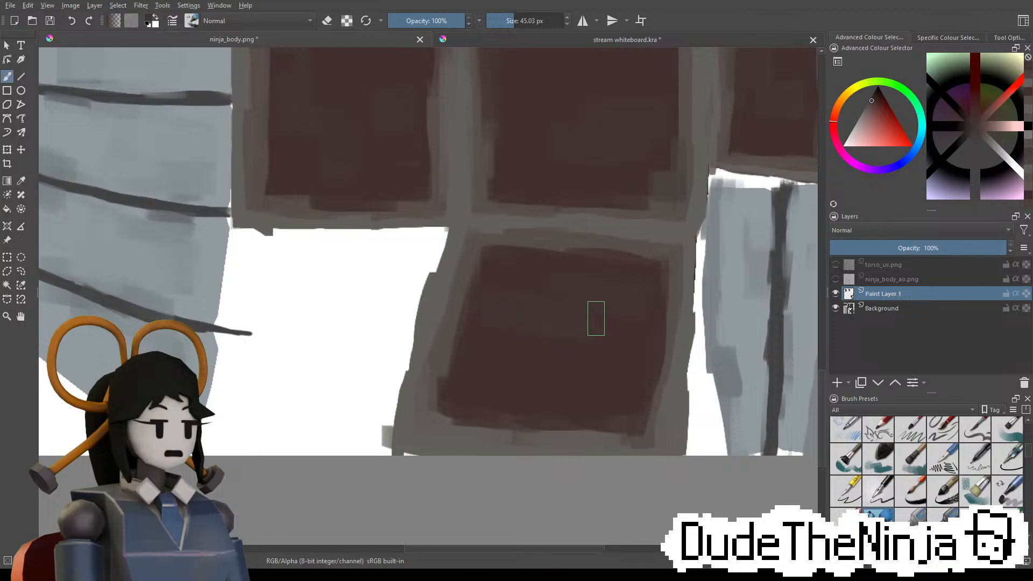
shift+drag(525, 324, 551, 324)
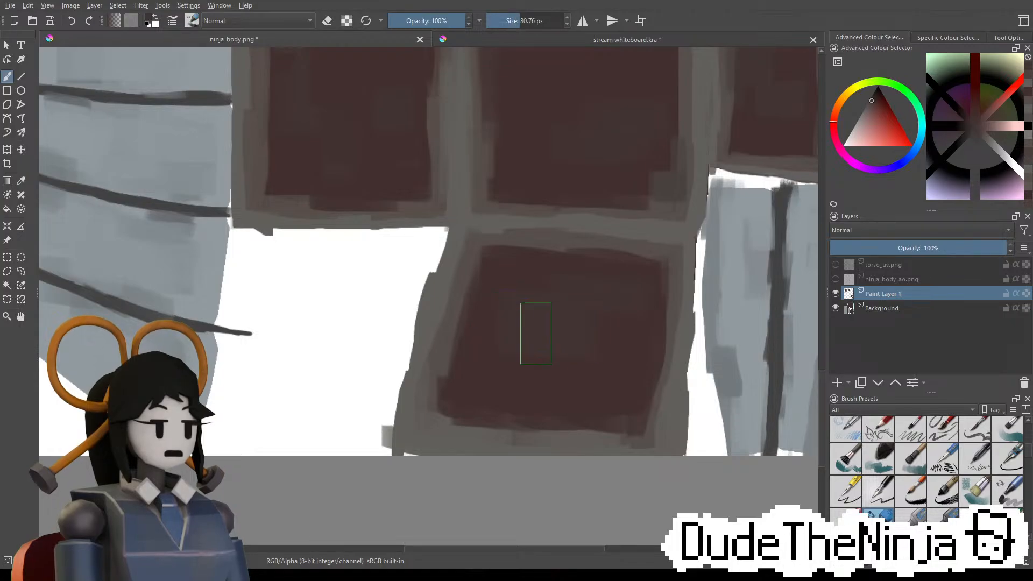
Examine the painted torso panels in the context of the whole ninja_body.png texture
scroll(520, 318, down, 4)
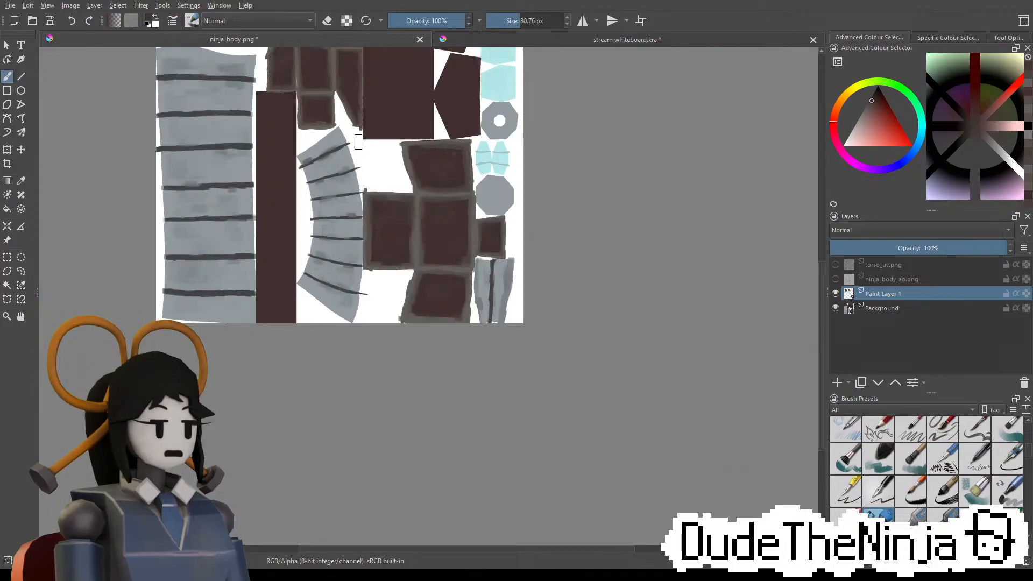
scroll(336, 230, up, 3)
scroll(380, 149, down, 4)
scroll(401, 216, down, 2)
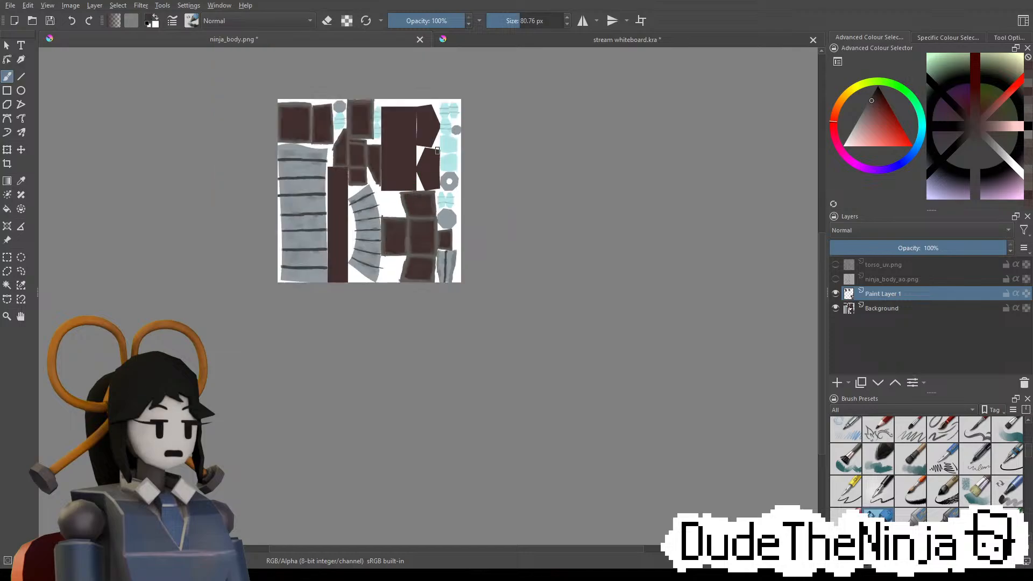
scroll(436, 150, up, 5)
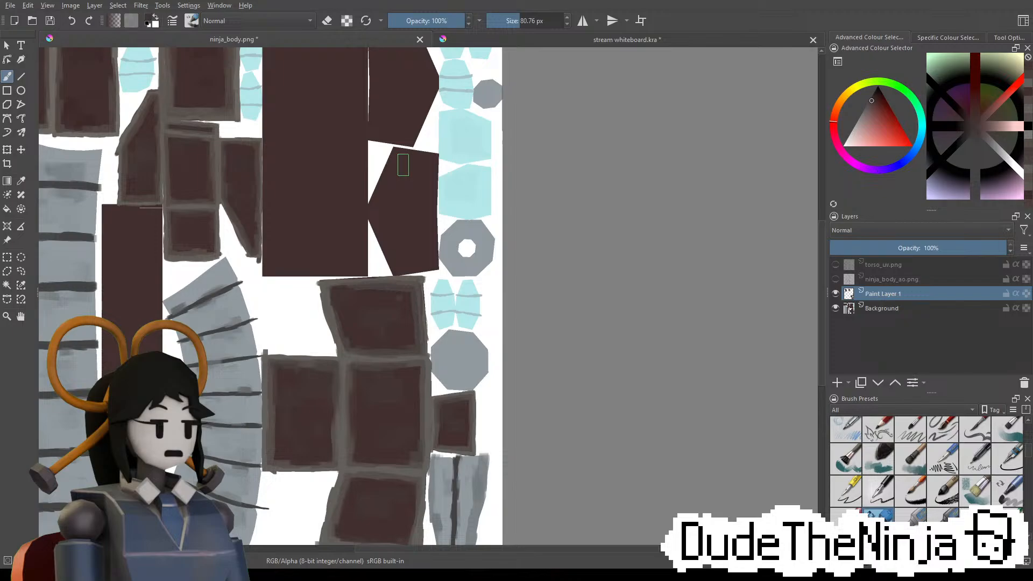
middle_drag(486, 417, 537, 269)
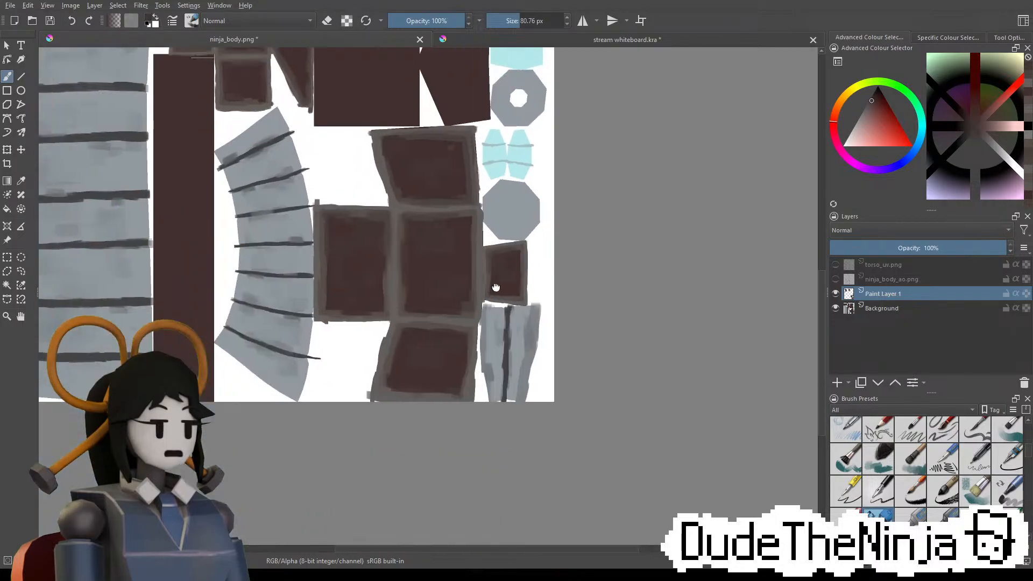
middle_drag(530, 168, 671, 328)
middle_drag(664, 241, 653, 373)
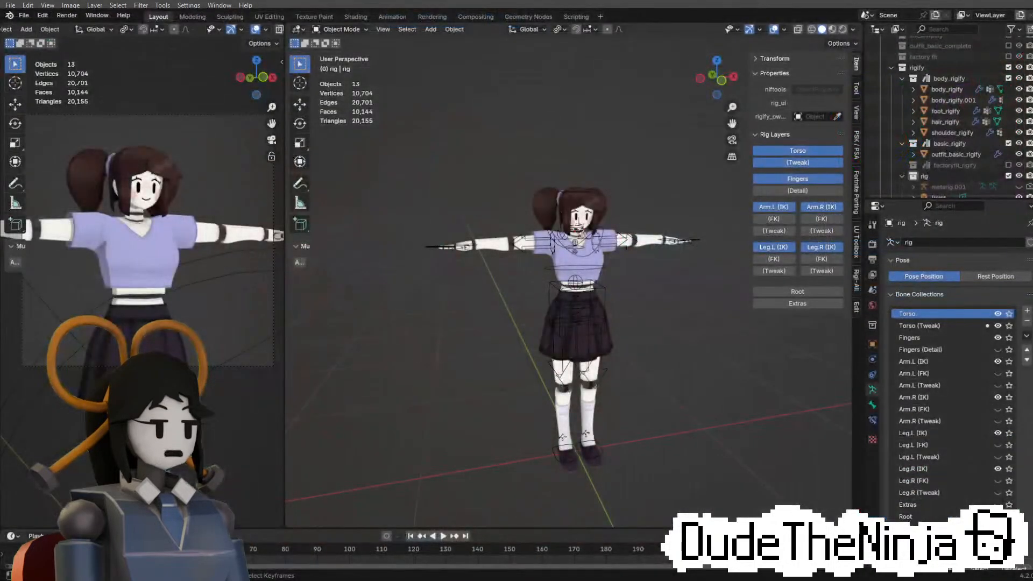
Switch to Blender and select the eyes_default.001 mesh on the character's face
scroll(610, 155, up, 3)
scroll(610, 155, up, 3)
click(667, 250)
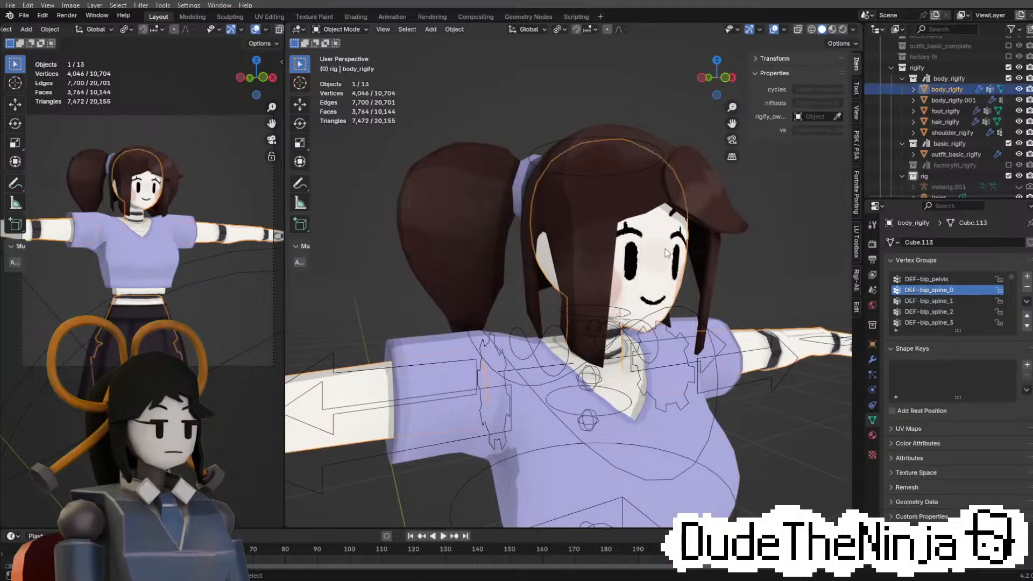
click(668, 250)
Hide the mouth_default.001 mesh and show mouth_drool.001 in its place
scroll(936, 110, down, 10)
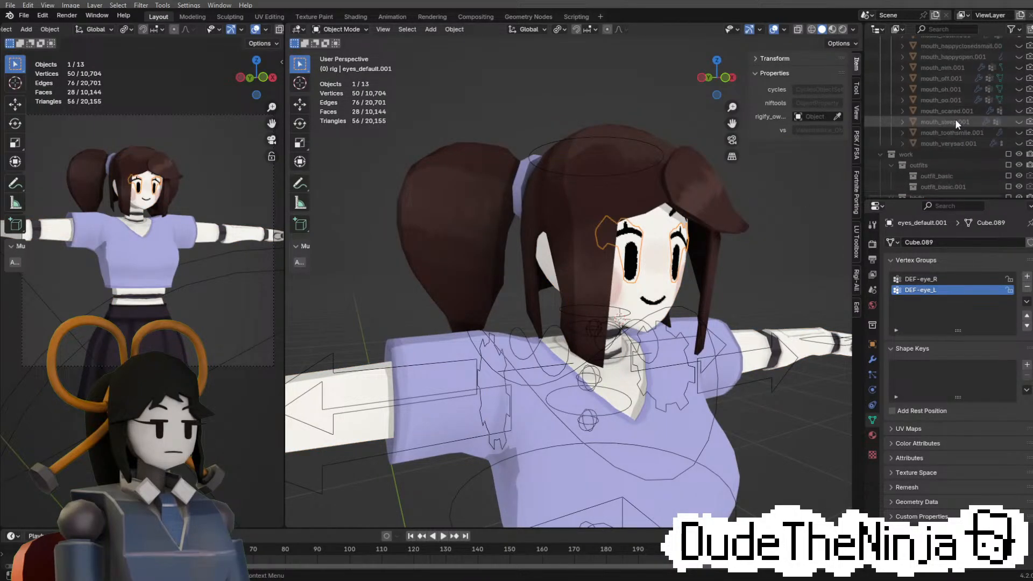
click(1019, 89)
click(1019, 100)
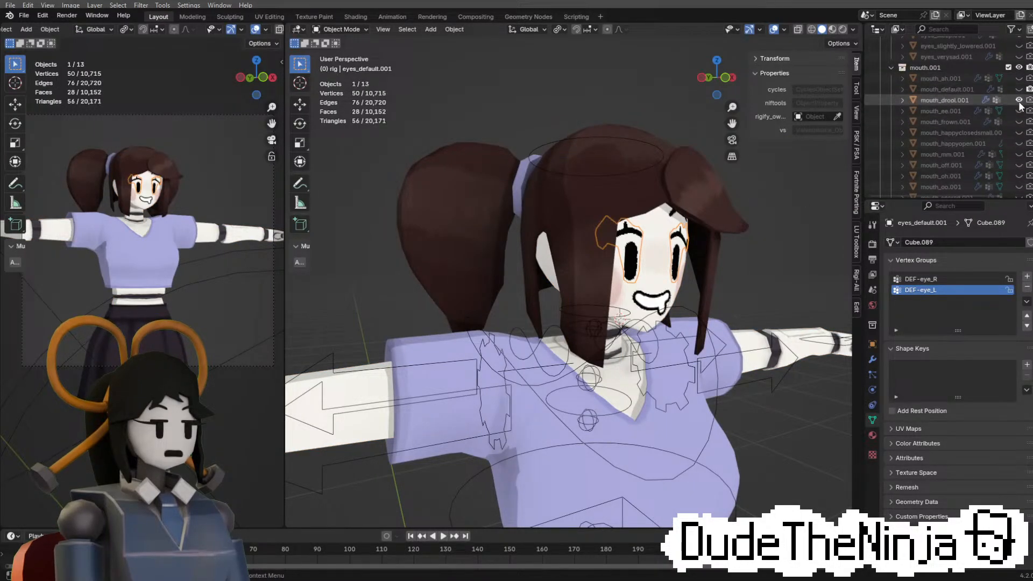
Hide the mouth_drool.001 mesh and preview mouth_ee.001 on the character's face with everything deselected
click(1019, 100)
click(1019, 88)
click(1018, 88)
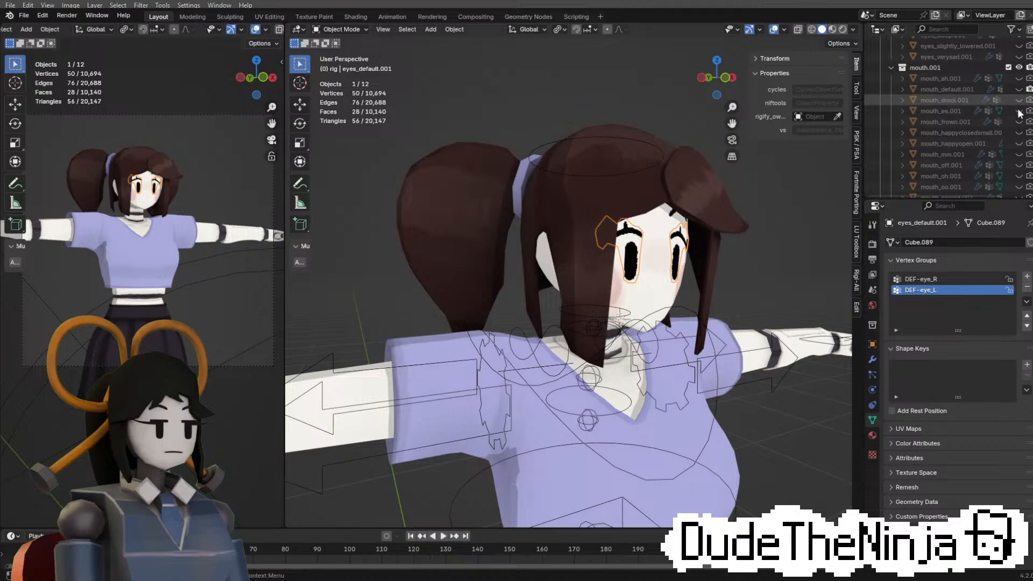
click(1019, 111)
middle_drag(681, 311, 658, 311)
key(a)
key(a)
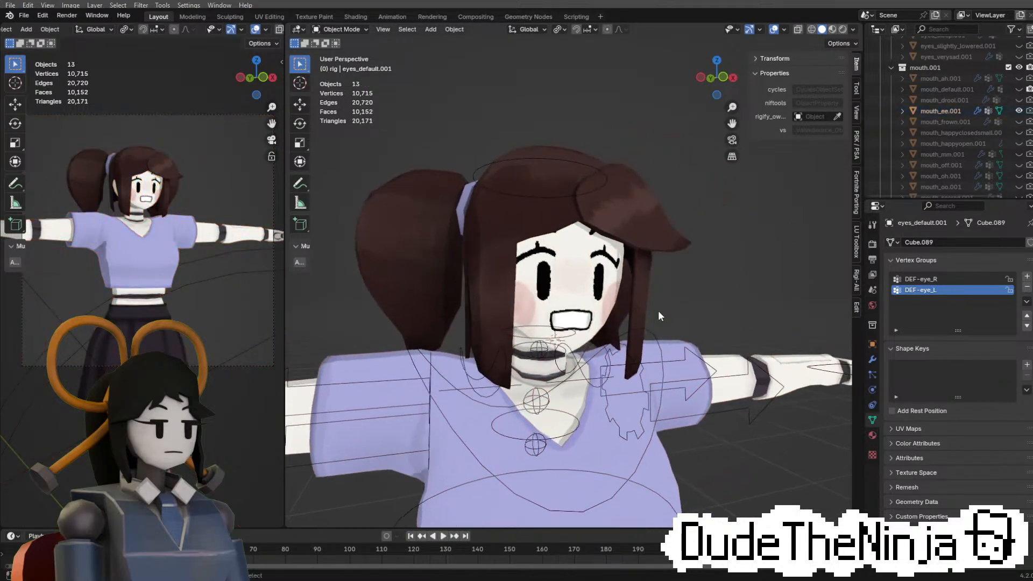
scroll(657, 311, up, 2)
Preview mouth_happyclosedsmall.001, mouth_mm.001 and mouth_oo.001 one after another in place of mouth_ee.001
click(1019, 111)
click(1019, 133)
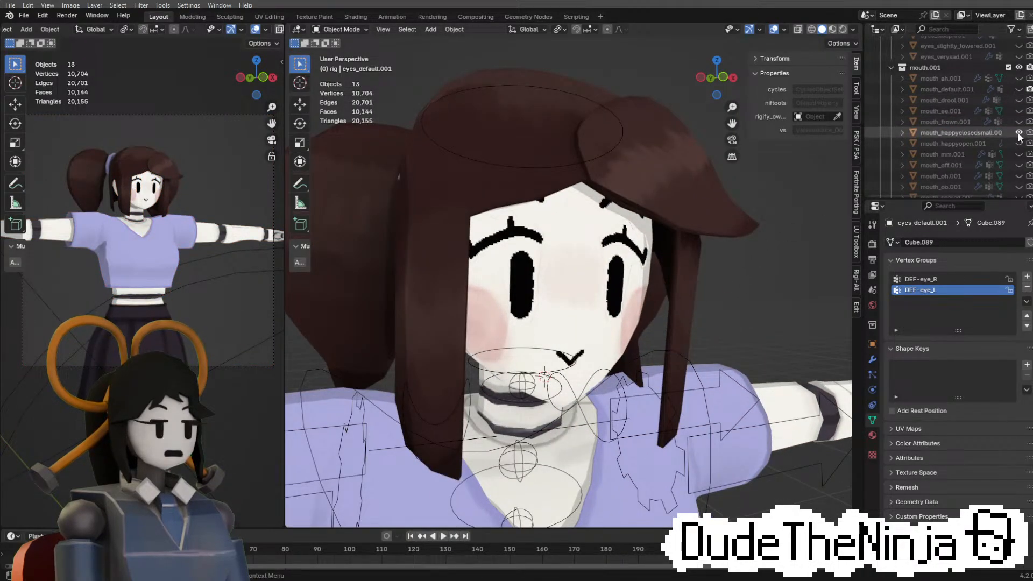
click(1019, 133)
click(1018, 154)
click(1018, 155)
click(1018, 187)
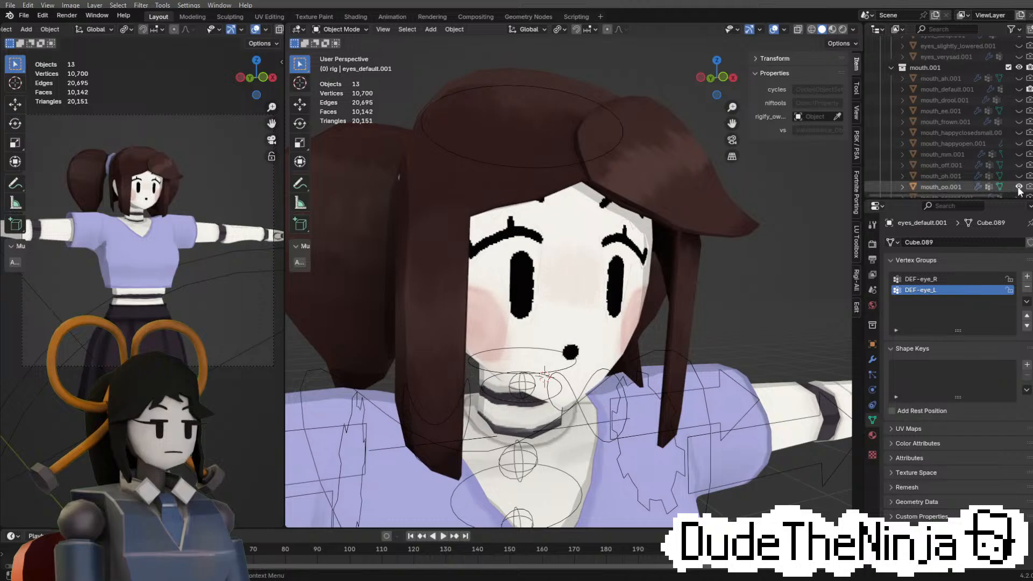
Hide mouth_oo.001, preview mouth_sleep.001 on the face and hide it again
scroll(1018, 178, down, 1)
click(1019, 165)
scroll(1019, 166, down, 1)
click(1020, 166)
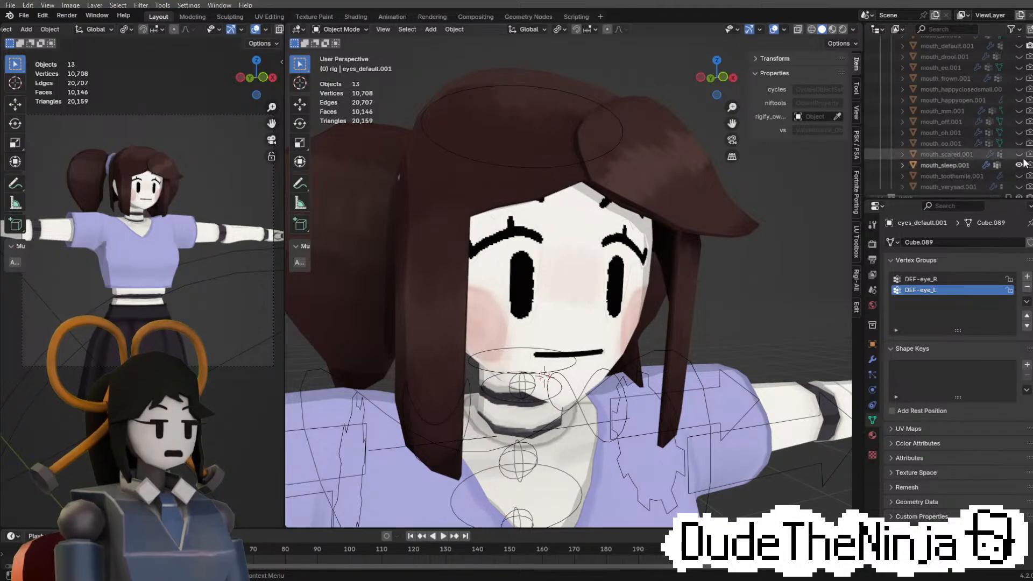
click(1020, 163)
click(1020, 165)
click(1021, 165)
Show the mouth_default.001 mesh again and bring the whole character into view
scroll(1021, 161, up, 5)
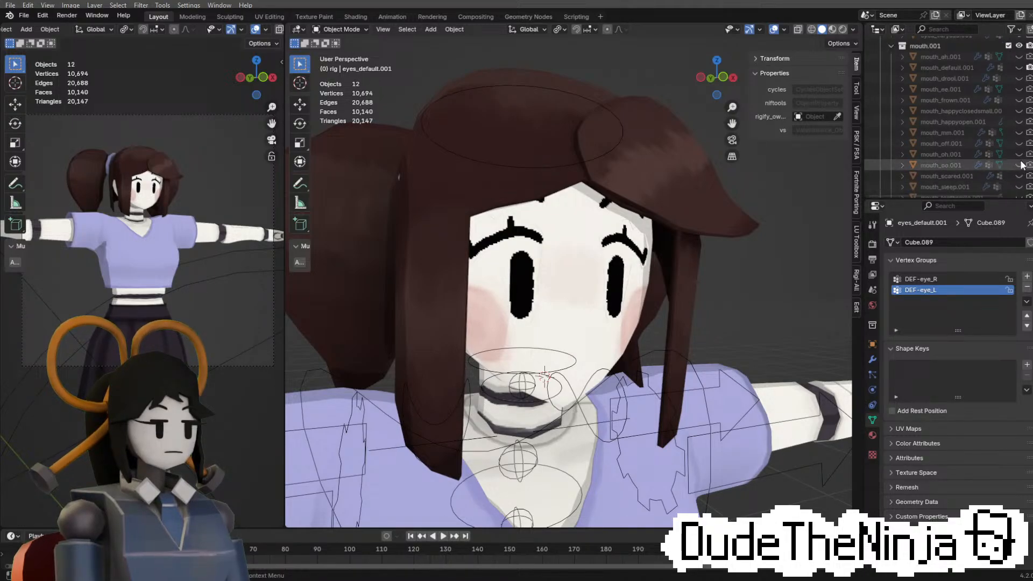
click(1019, 154)
scroll(694, 223, down, 5)
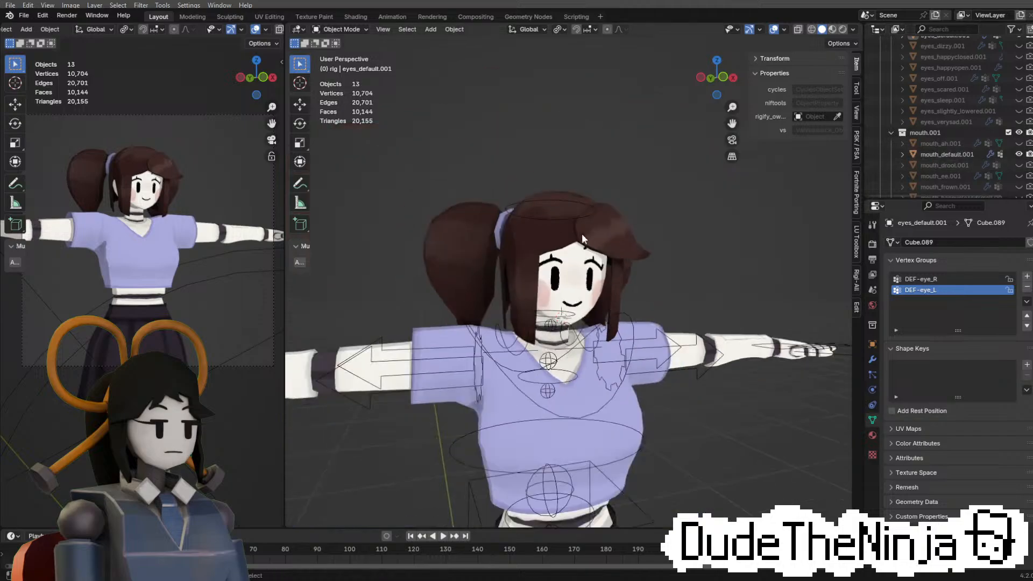
scroll(1003, 158, down, 5)
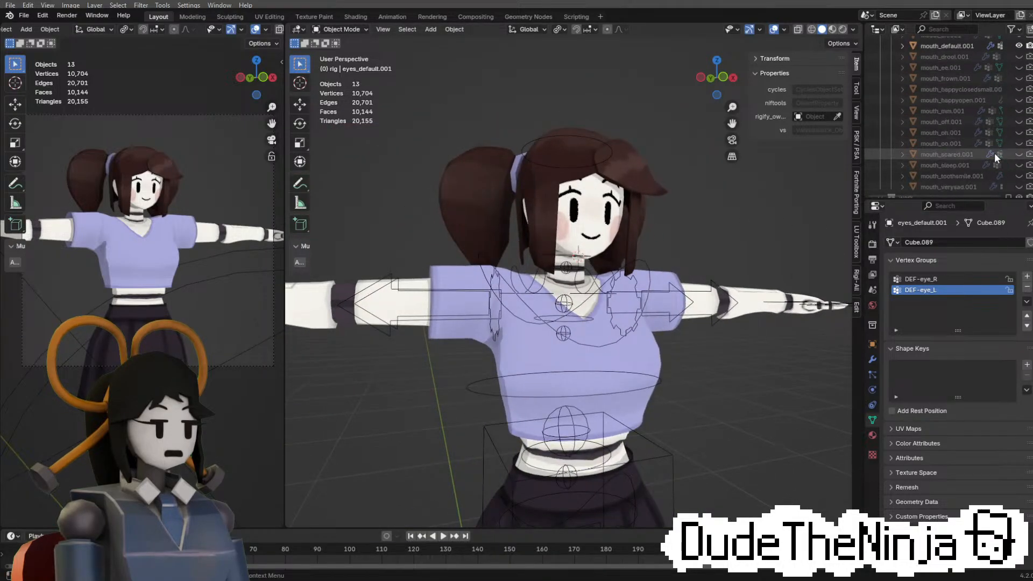
scroll(612, 284, down, 4)
middle_drag(612, 285, 609, 240)
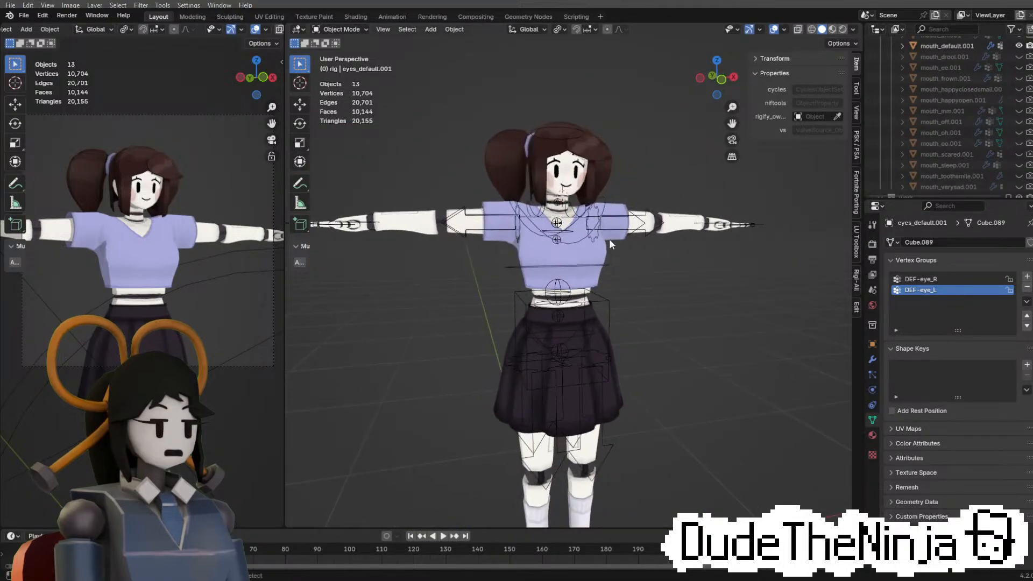
Select the body_rigify.001 torso mesh under the shirt and hide it
click(596, 245)
click(596, 244)
click(660, 303)
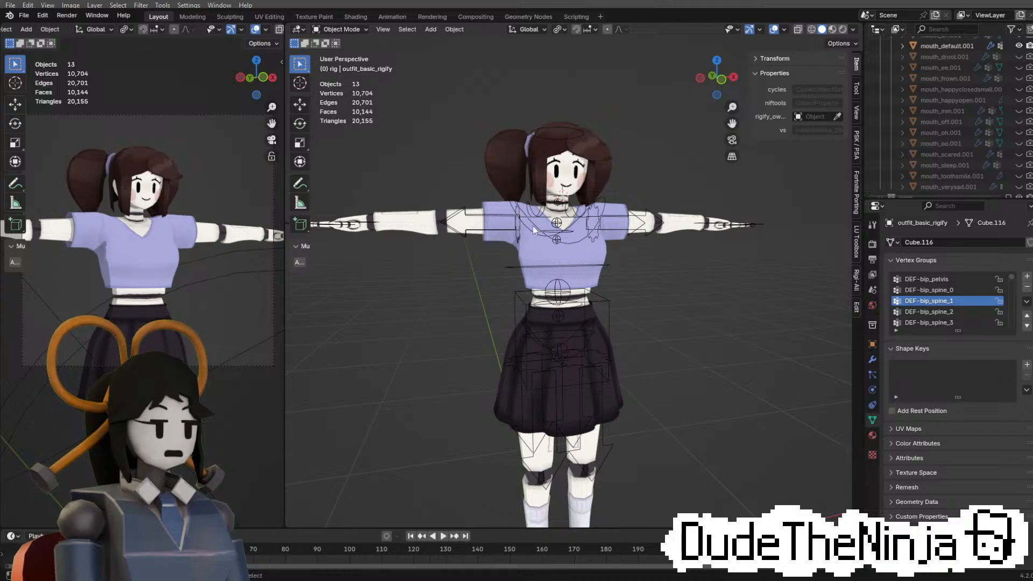
click(567, 269)
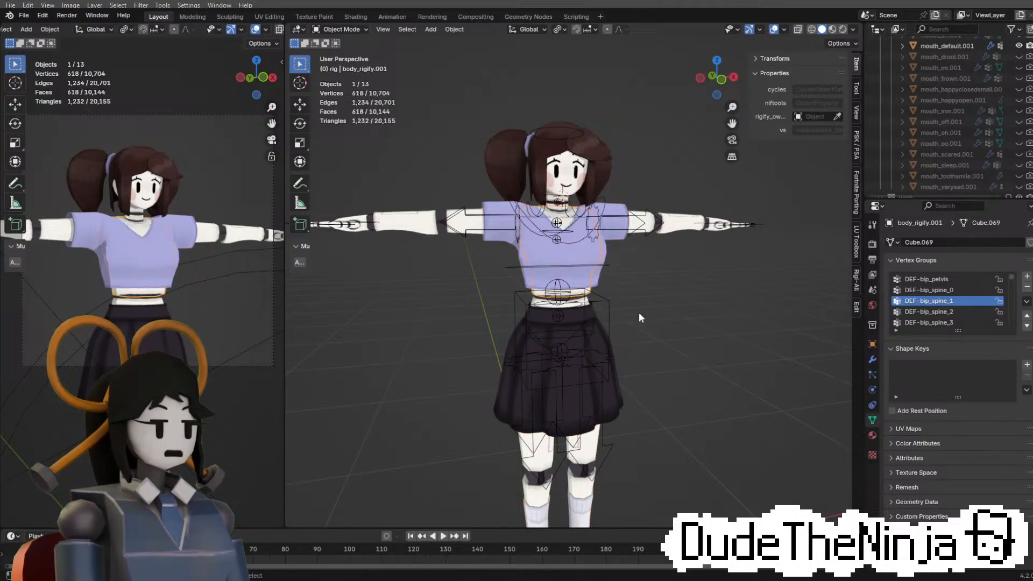
middle_drag(639, 317, 639, 293)
key(h)
Check the outfit and body meshes by selecting them, and hide the shoulder_rigify mesh
click(589, 264)
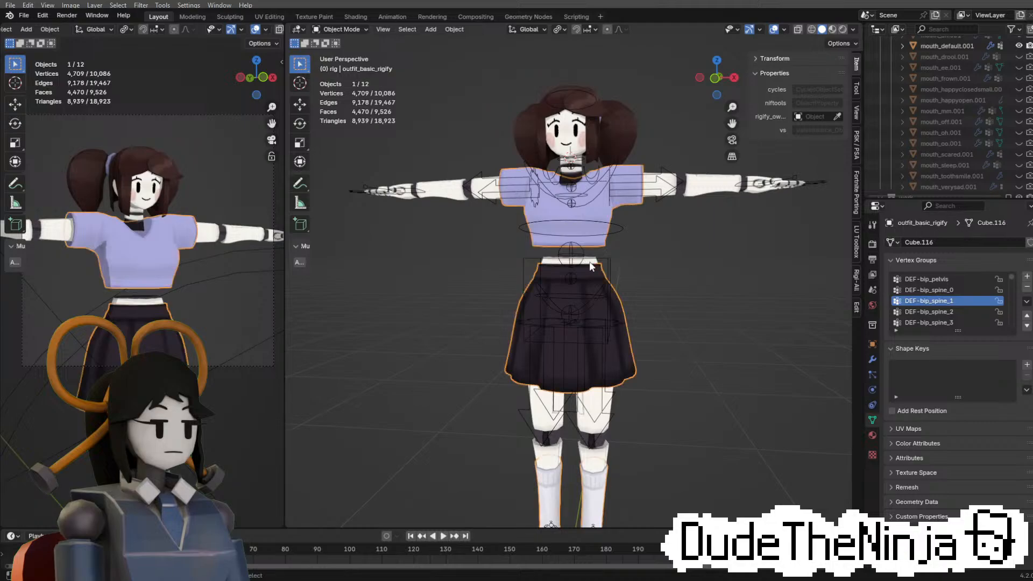
click(605, 484)
shift+middle_drag(605, 485, 648, 378)
shift+middle_drag(669, 203, 618, 436)
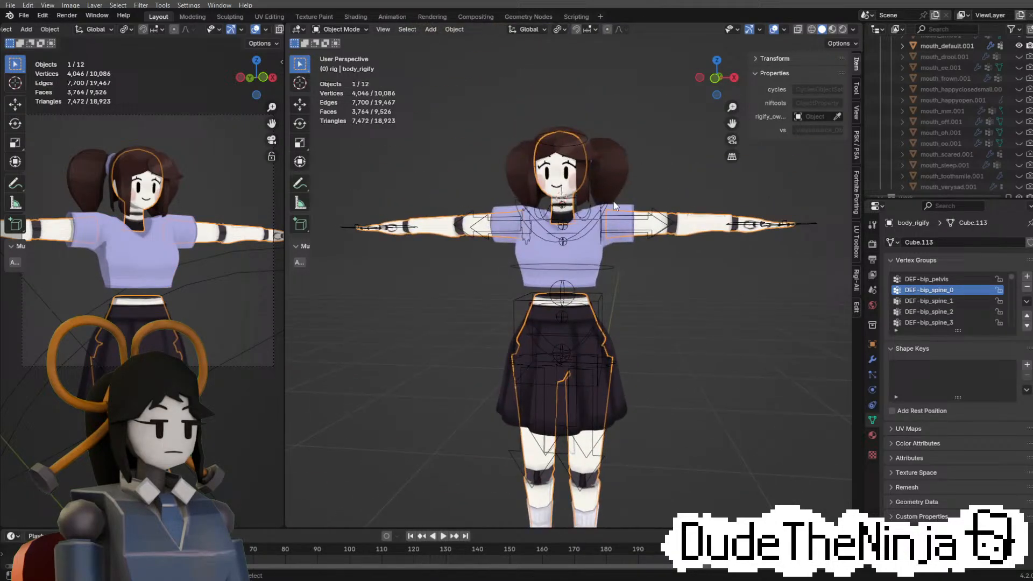
click(596, 239)
key(h)
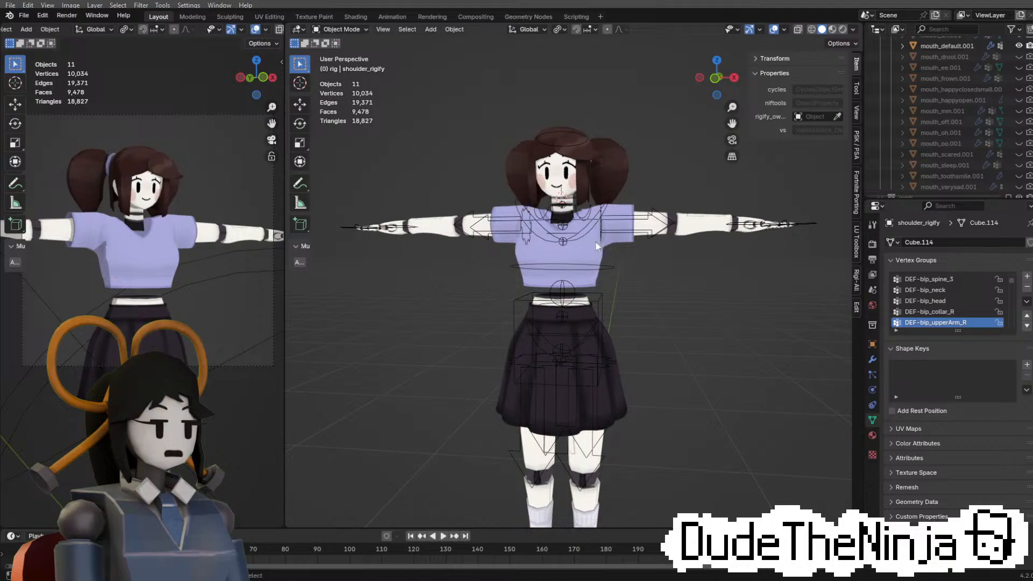
Select the foot_rigify mesh inside the shoes and hide it
mouse_move(629, 248)
middle_down()
mouse_move(649, 250)
mouse_move(660, 339)
mouse_move(644, 262)
middle_up()
click(631, 254)
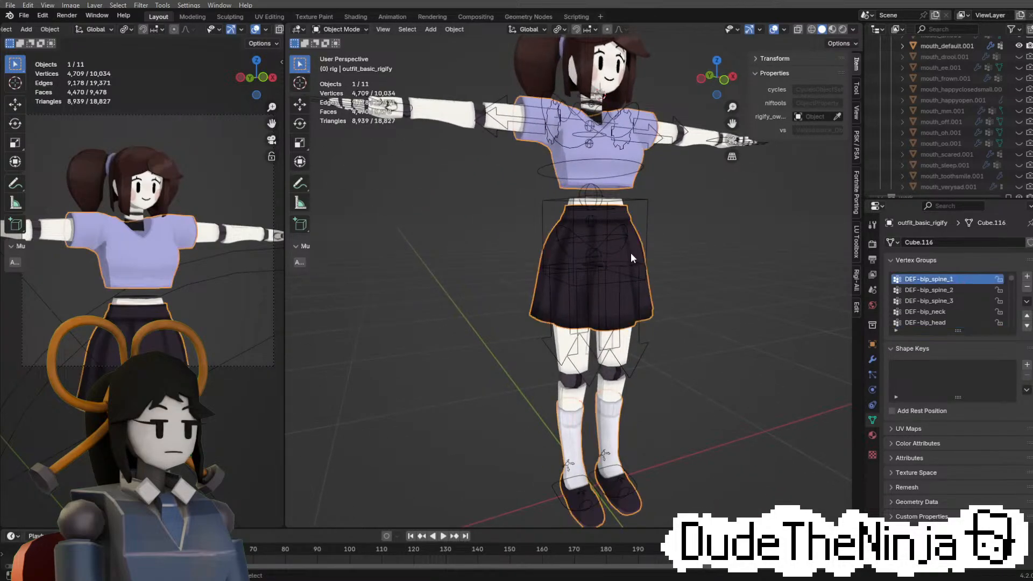
click(623, 480)
click(631, 498)
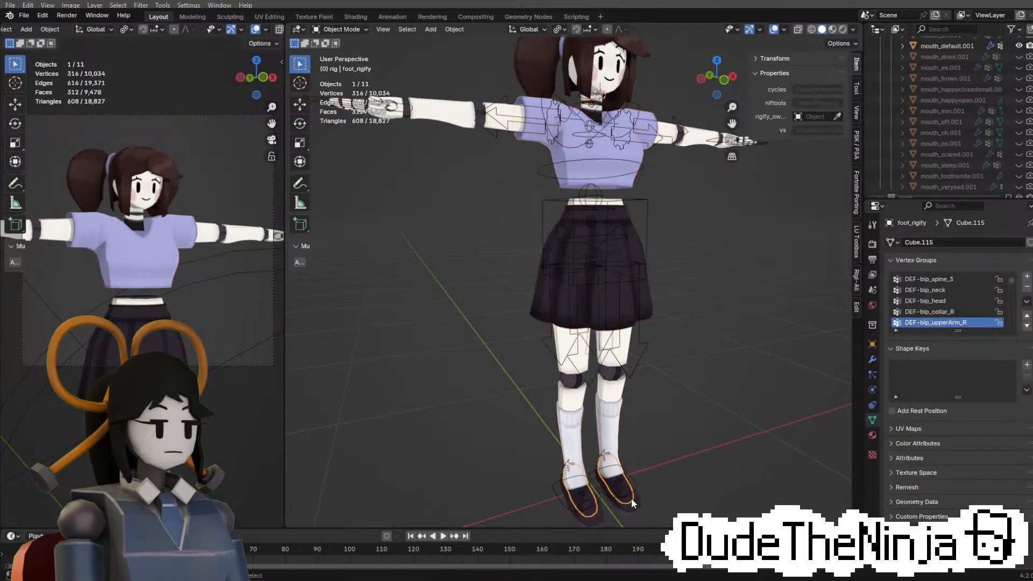
key(h)
key(KP_1)
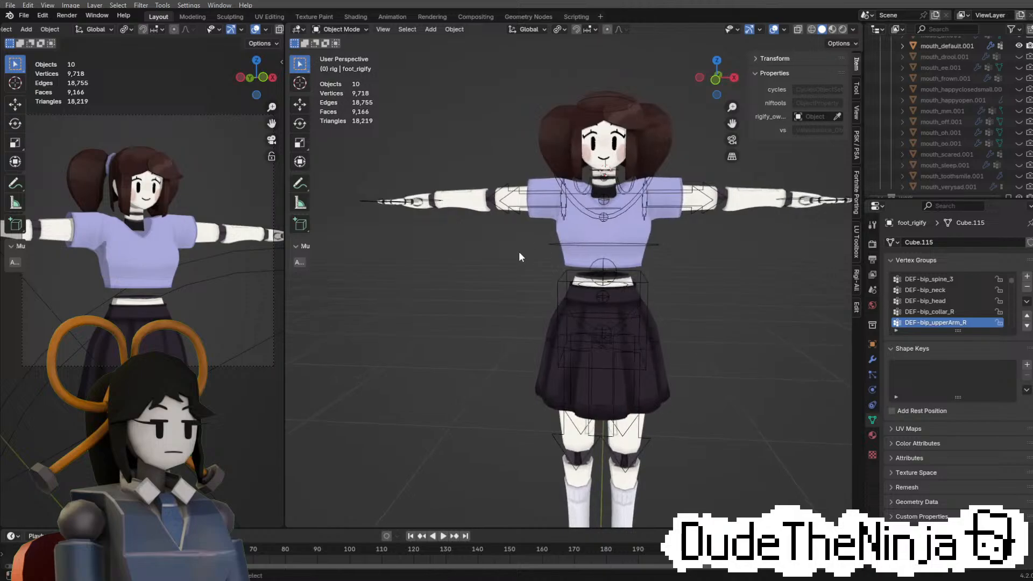
Select the body_rigify mesh and examine the legs with the foot meshes hidden
shift+middle_drag(583, 219, 553, 24)
click(596, 297)
middle_drag(597, 302, 619, 324)
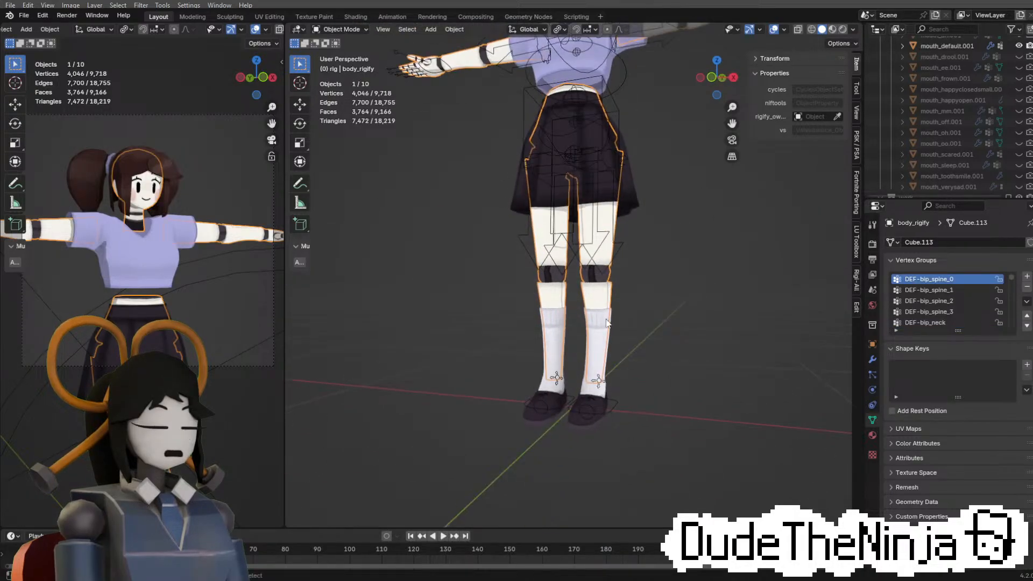
shift+middle_drag(628, 257, 663, 345)
Undo the hiding of the foot, shoulder and torso meshes and deselect everything
key(ctrl+z)
key(ctrl+z)
key(ctrl+z)
key(ctrl+z)
key(ctrl+z)
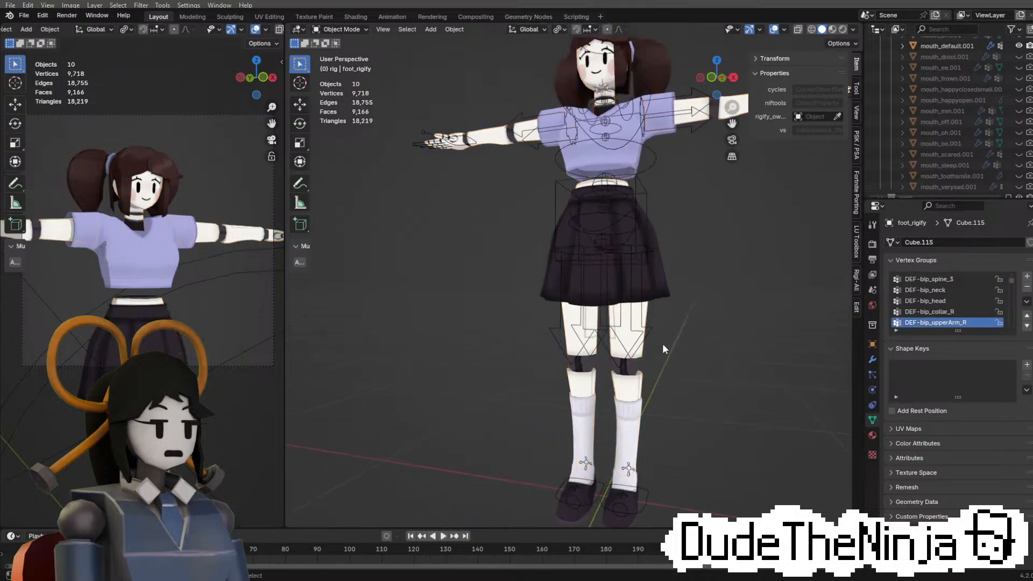
key(ctrl+z)
key(ctrl+z)
key(ctrl+z)
key(ctrl+z)
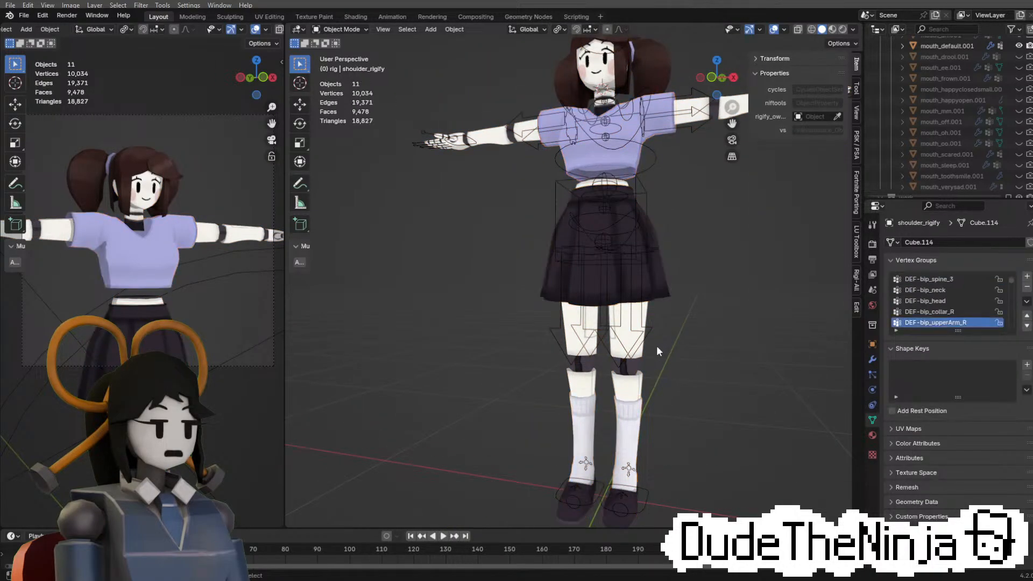
key(ctrl+z)
key(ctrl+z)
key(ctrl+z)
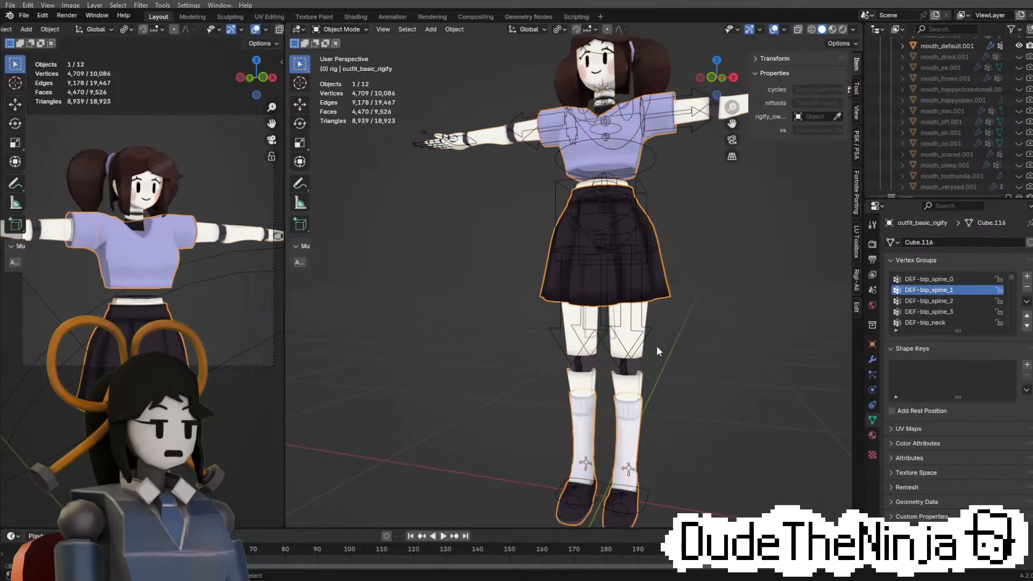
scroll(624, 362, up, 2)
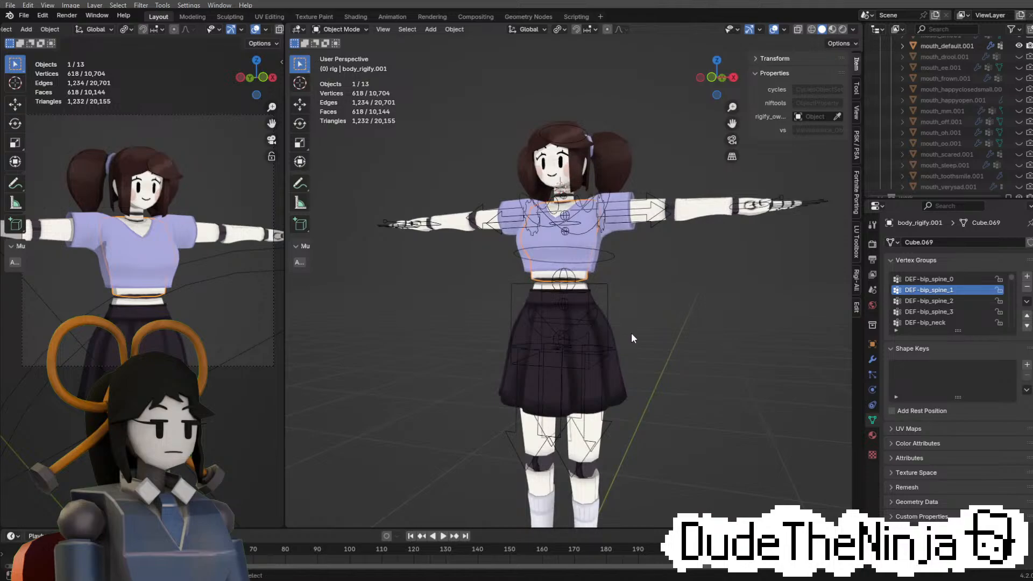
middle_drag(643, 334, 670, 321)
shift+middle_drag(632, 272, 650, 320)
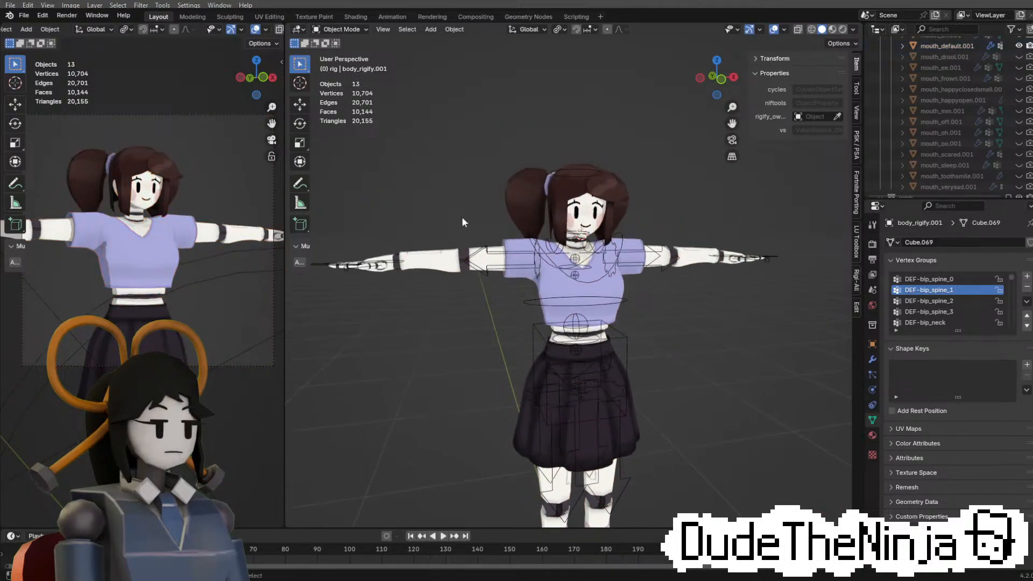
Move the hair_rigify mesh sideways off the head to inspect it, and clear its location
click(612, 199)
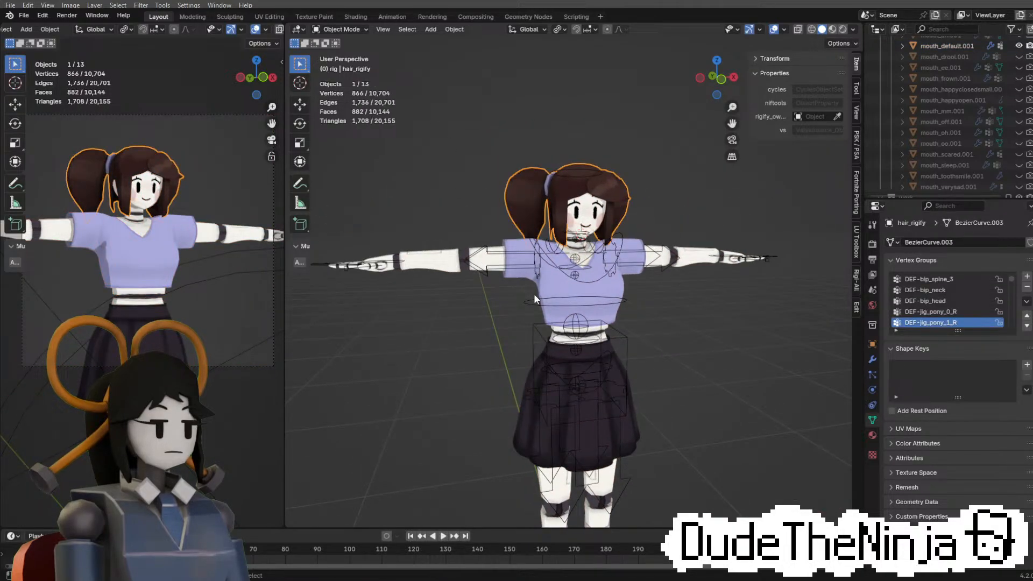
key(g)
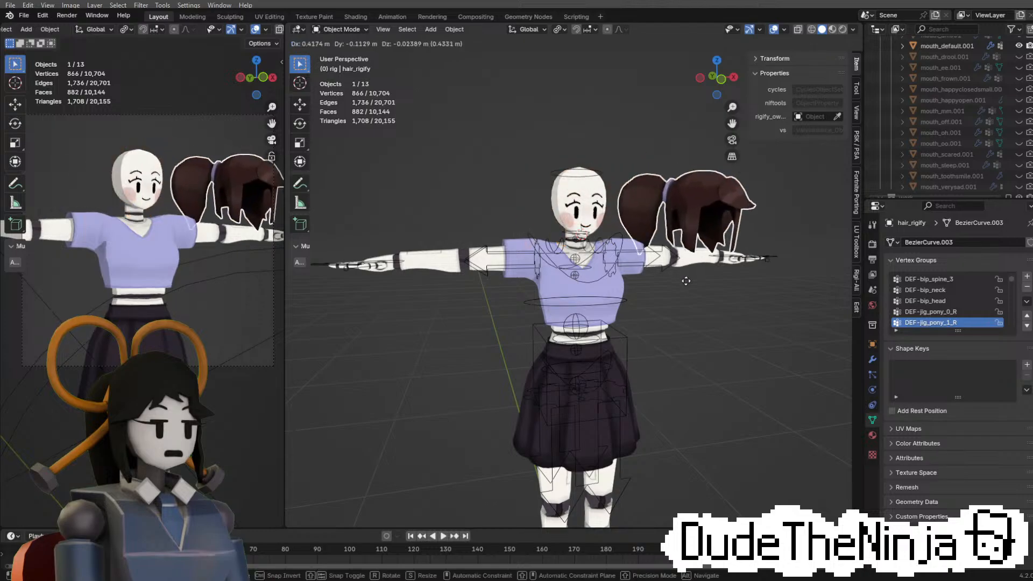
click(758, 290)
middle_drag(758, 289, 732, 332)
scroll(690, 347, up, 6)
middle_drag(648, 362, 735, 256)
scroll(567, 243, down, 6)
key(alt+g)
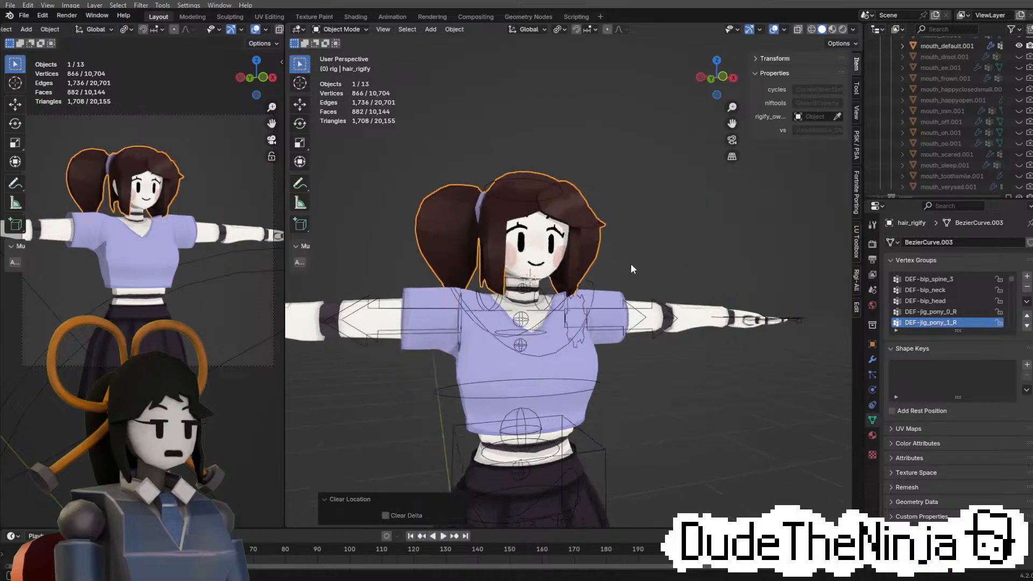
Inspect the hair_rigify mesh up close in Edit Mode with its geometry selected, and return to Object Mode
scroll(538, 286, up, 3)
middle_drag(539, 292, 582, 292)
scroll(607, 313, up, 4)
key(Tab)
key(a)
key(Tab)
Inspect the body_rigify topology in Edit Mode, circle-selecting a patch of its faces, and return to Object Mode
click(588, 313)
key(Tab)
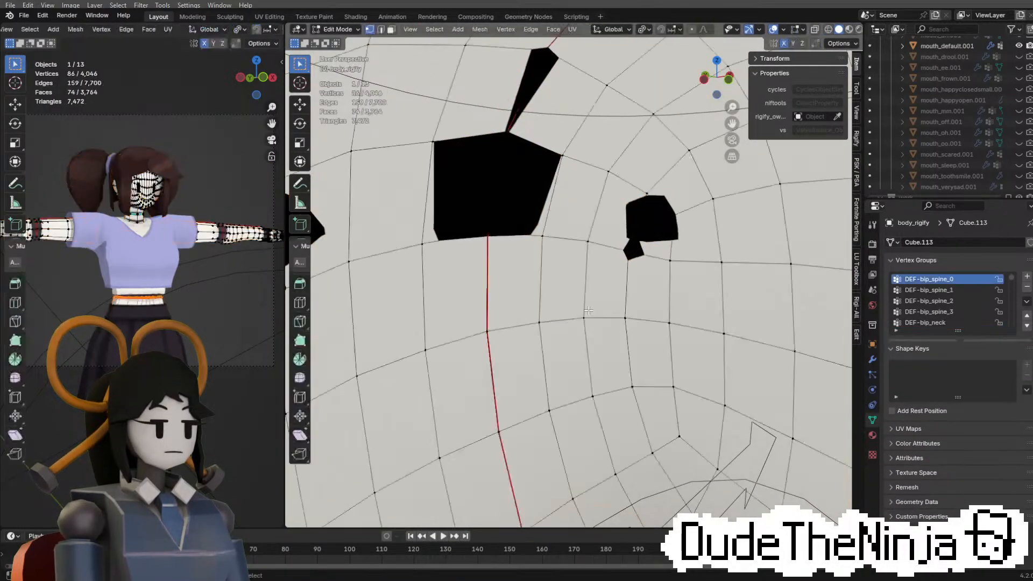
key(c)
scroll(500, 242, down, 4)
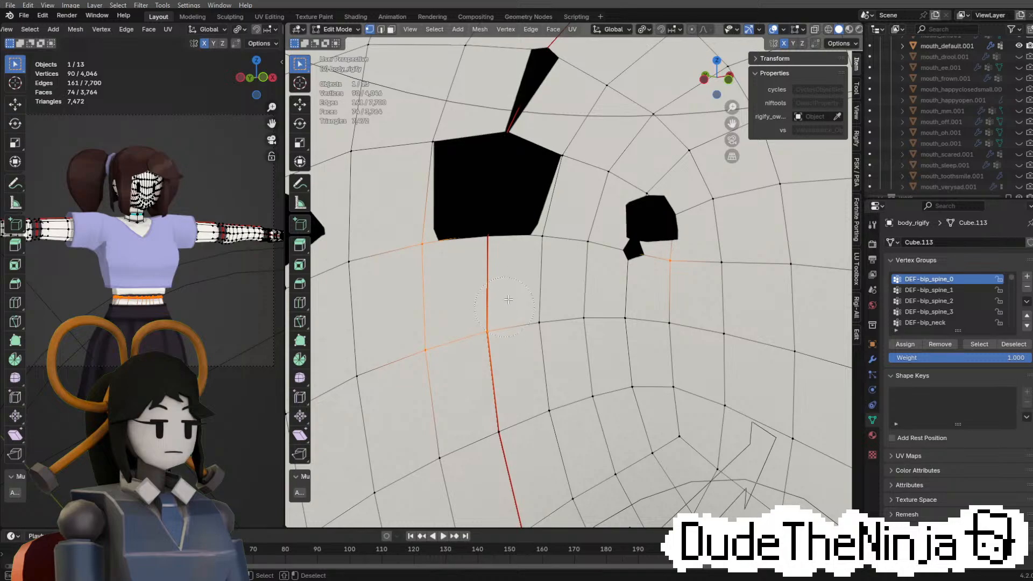
mouse_move(507, 299)
mouse_down()
mouse_move(477, 301)
mouse_move(490, 278)
mouse_up()
right_click(490, 278)
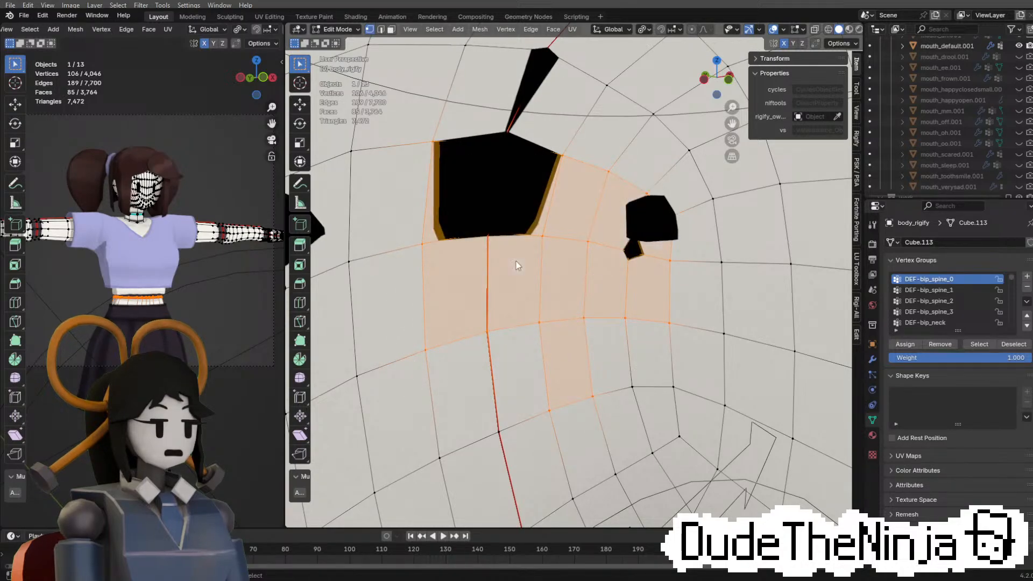
key(Tab)
scroll(428, 320, down, 8)
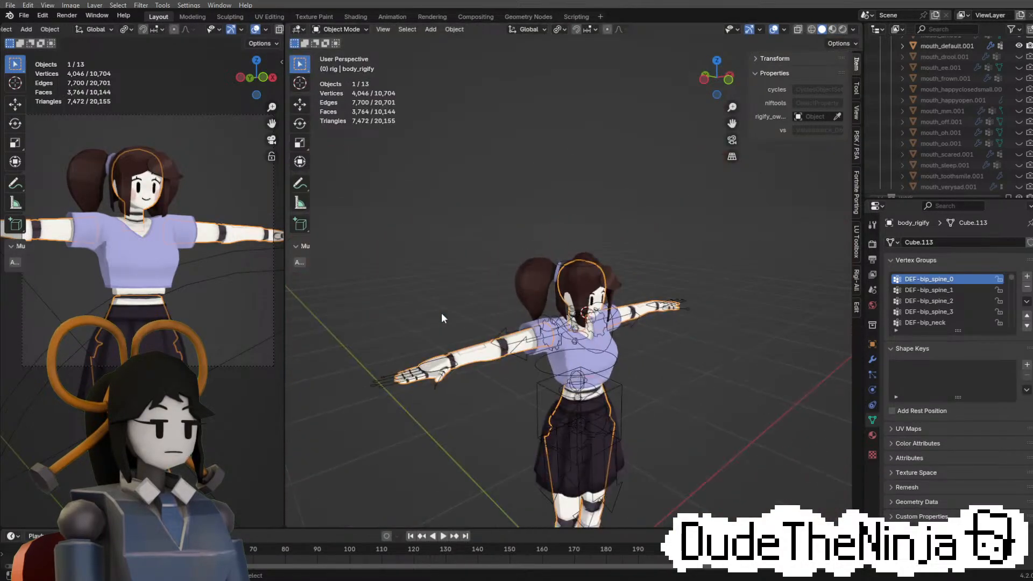
Reopen the recent ninja character file without saving the changes to aki_rigify.blend
click(24, 15)
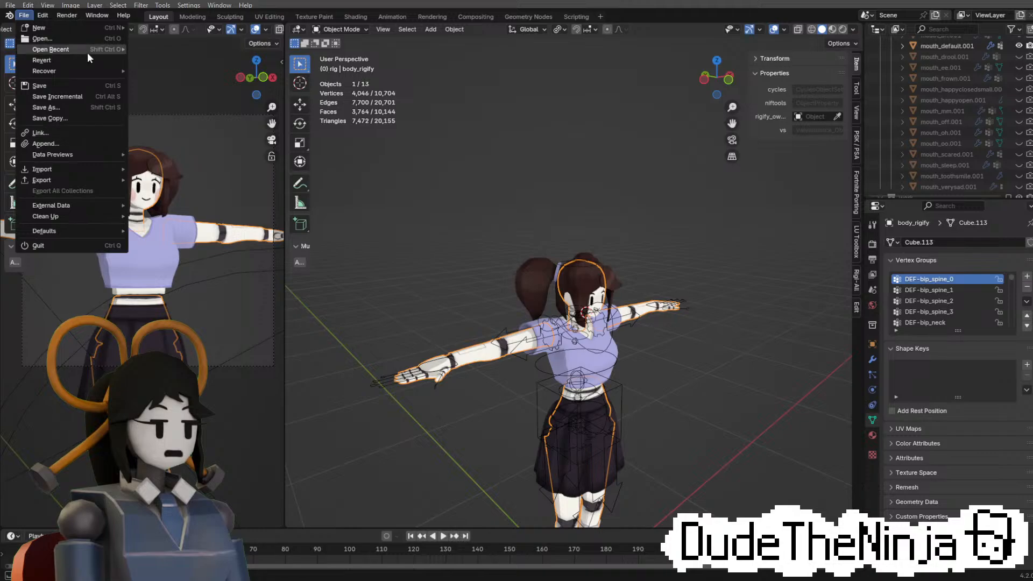
mouse_move(103, 49)
click(163, 60)
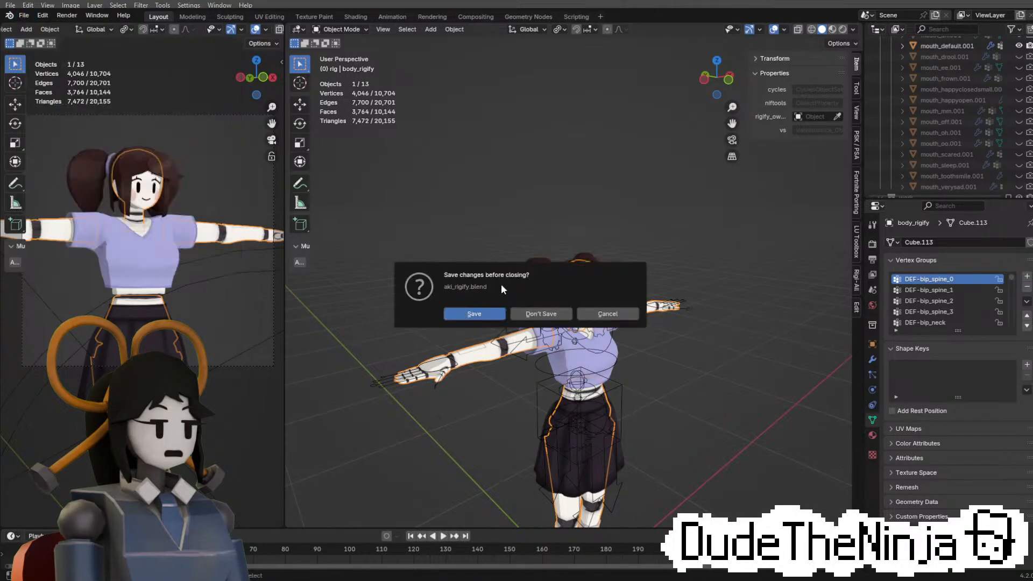
click(540, 314)
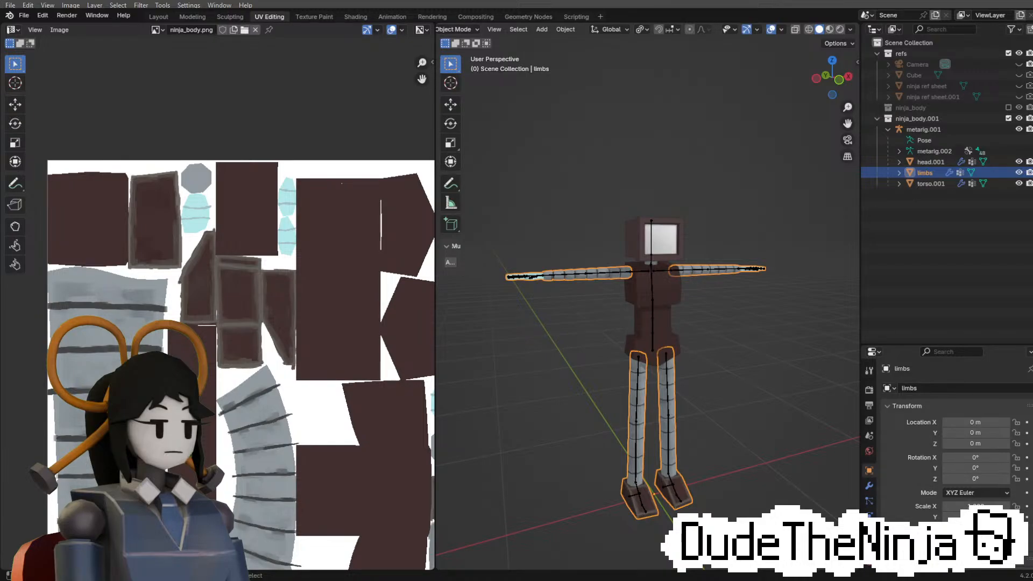
Switch to Krita and bring the remaining unbordered brown panels of ninja_body.png into view
key(alt+Tab)
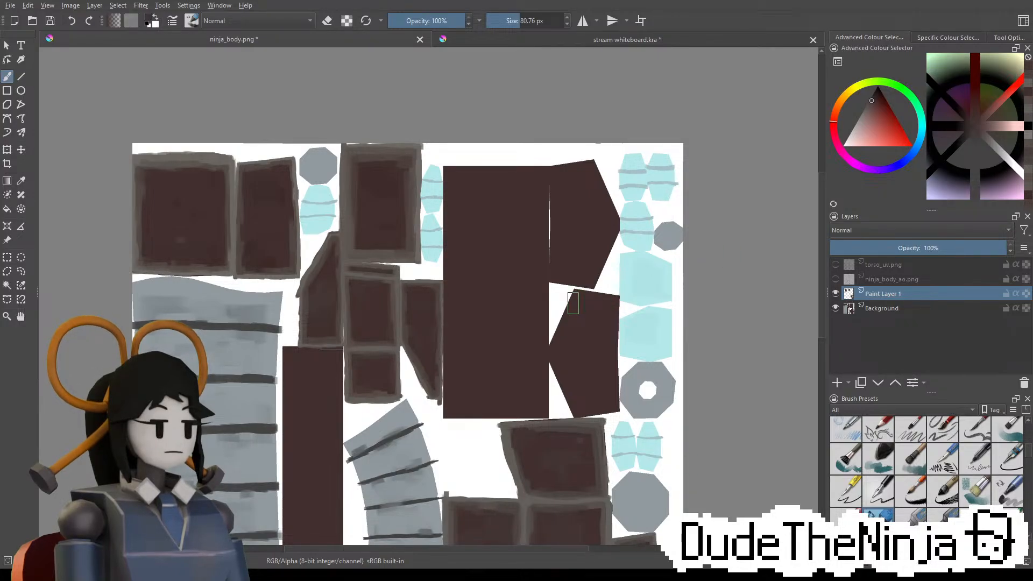
middle_drag(462, 359, 537, 266)
middle_drag(465, 297, 489, 260)
mouse_move(631, 315)
middle_down()
mouse_move(584, 313)
mouse_move(571, 334)
middle_up()
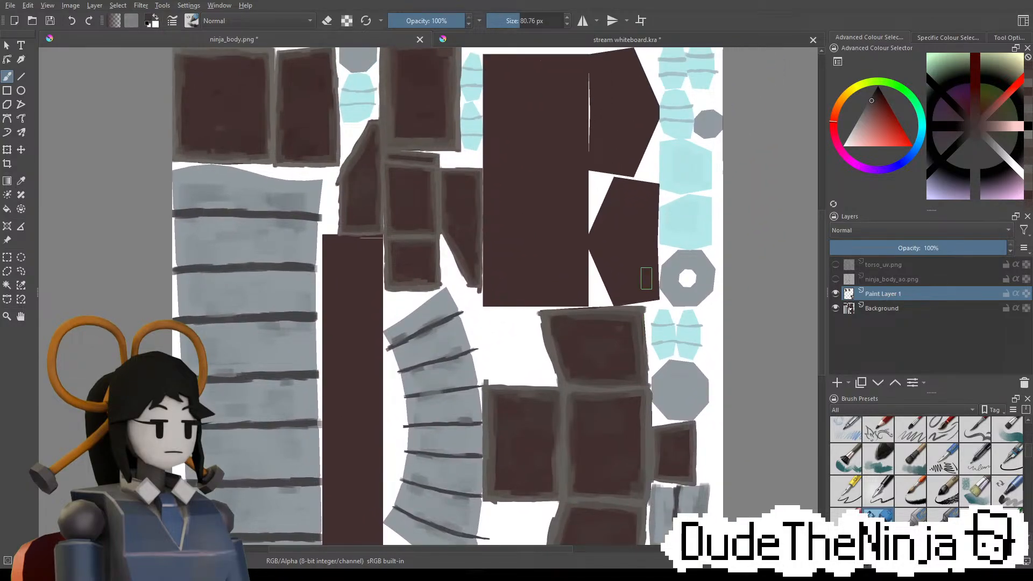
scroll(544, 260, down, 1)
middle_drag(608, 357, 603, 311)
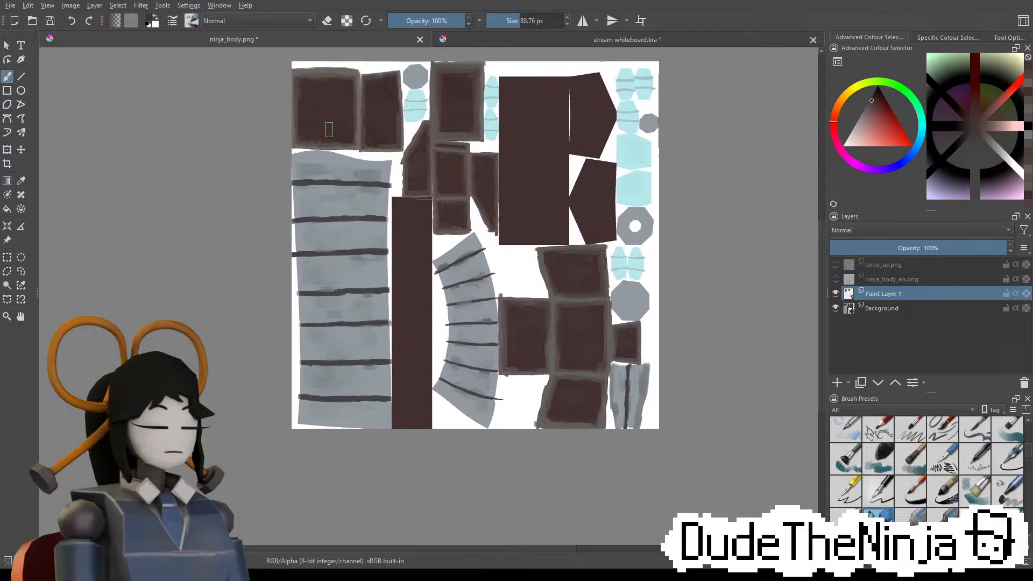
scroll(329, 130, up, 6)
scroll(429, 217, down, 6)
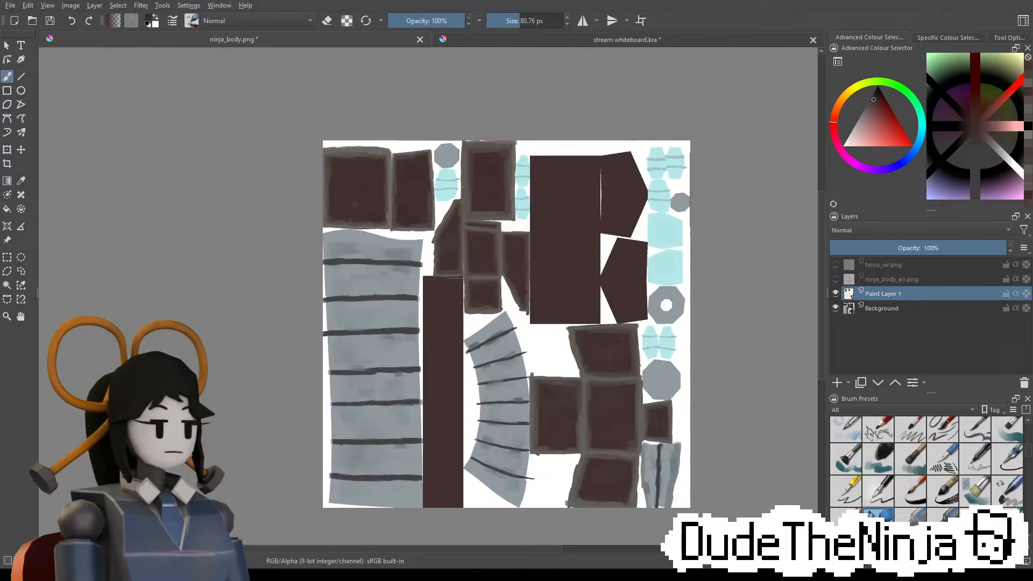
middle_drag(604, 391, 554, 309)
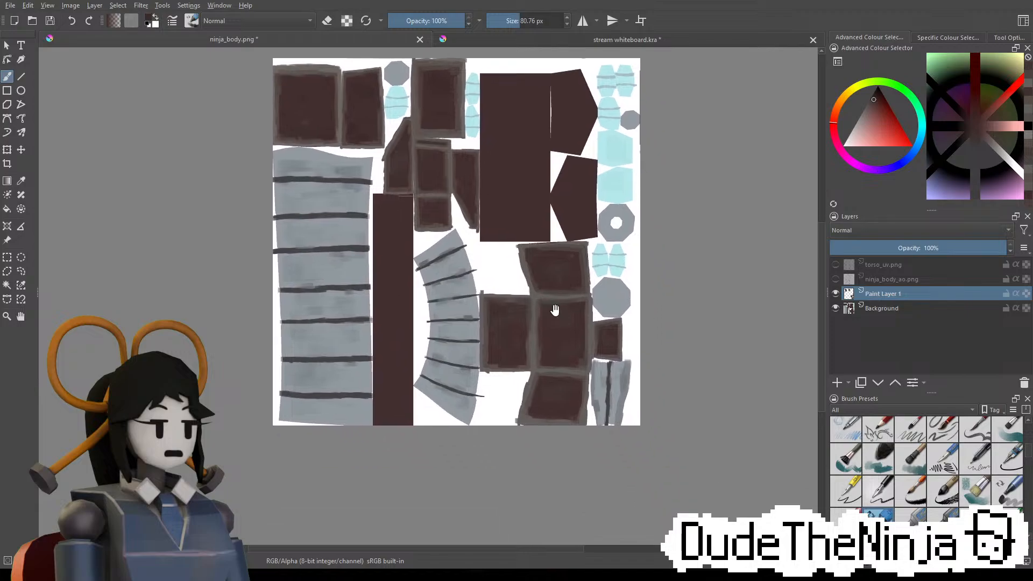
Reduce the brush size to about 18 px and dab small dark spots onto the grey-bordered brown panels of the lower cross-shaped group
scroll(545, 316, up, 3)
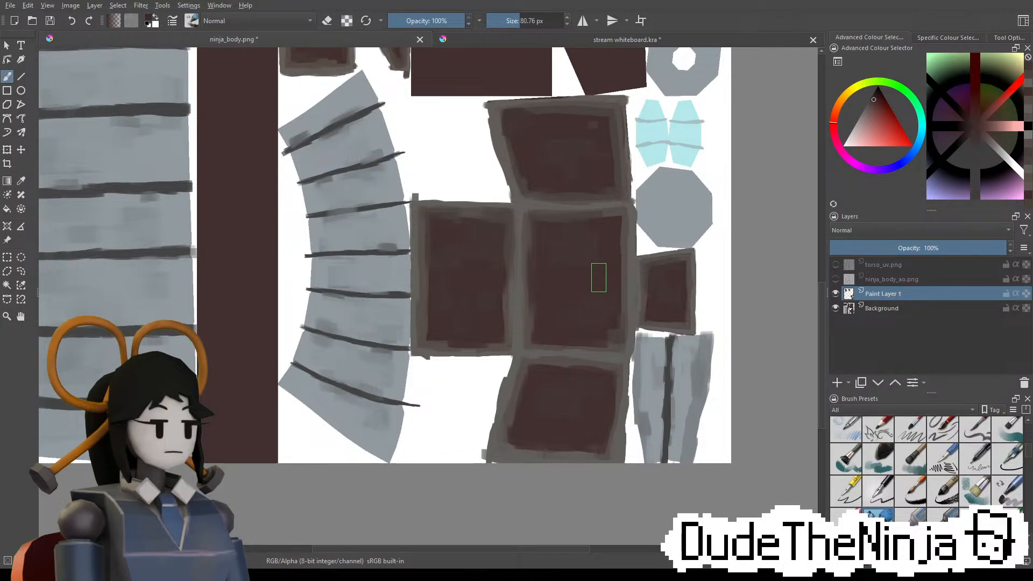
scroll(600, 296, up, 3)
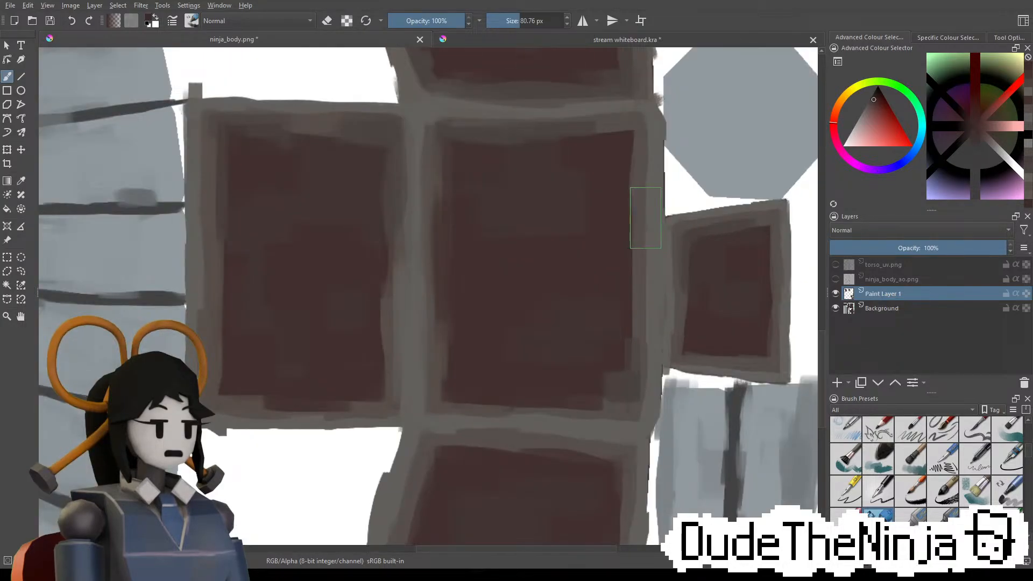
shift+drag(570, 206, 522, 206)
middle_drag(511, 299, 520, 233)
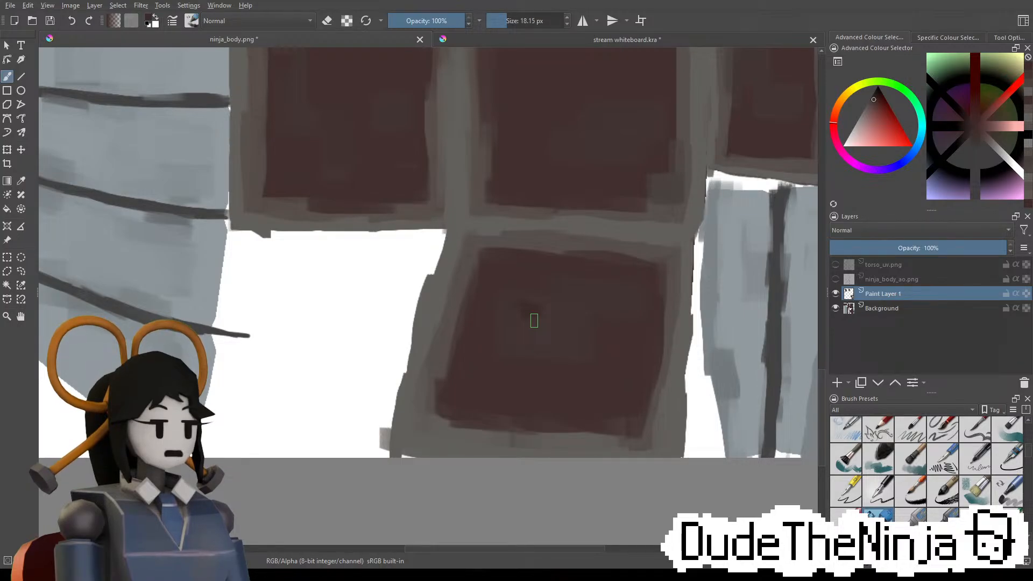
middle_drag(597, 275, 599, 375)
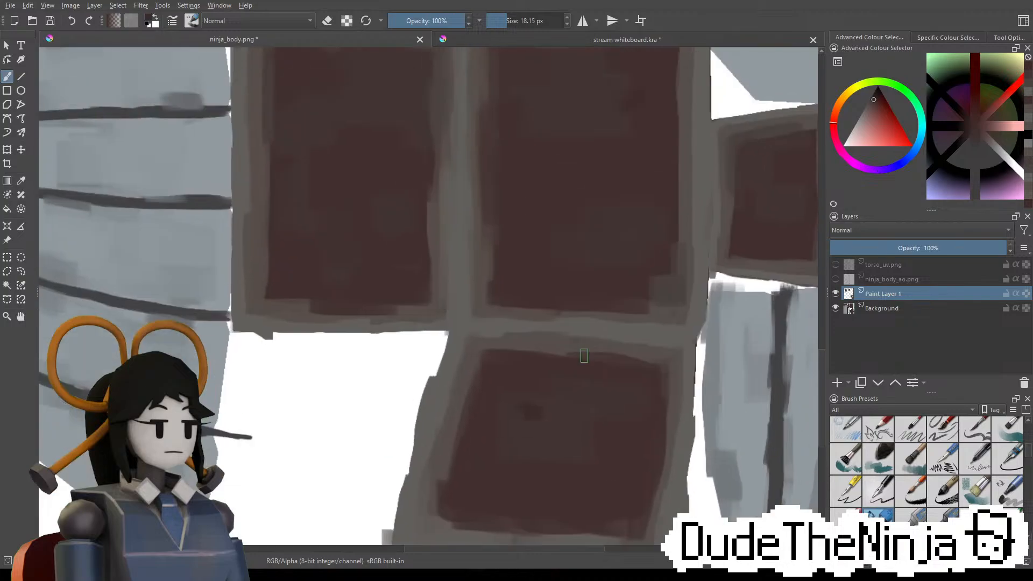
middle_drag(461, 302, 399, 342)
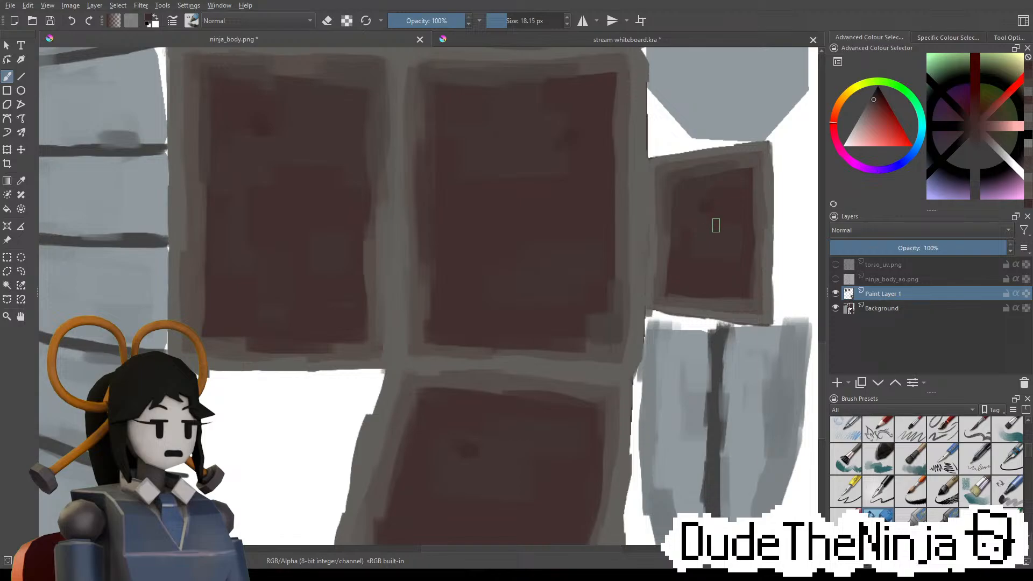
Sample the grey-brown border colour from the finished panels and enlarge the brush to 48.67 px
scroll(658, 237, down, 3)
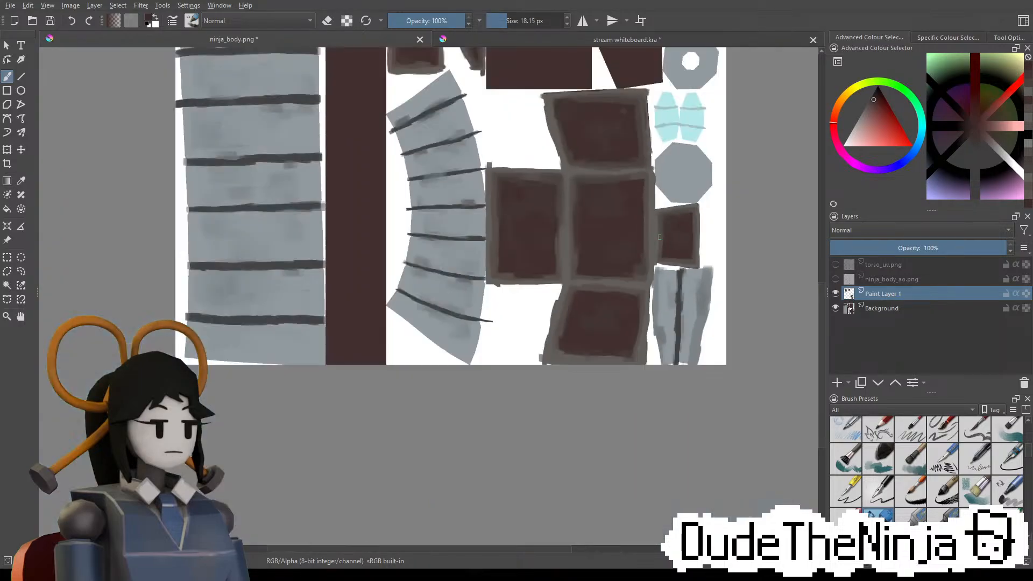
middle_drag(624, 234, 619, 364)
middle_drag(528, 219, 525, 291)
middle_drag(516, 164, 540, 179)
scroll(474, 185, up, 6)
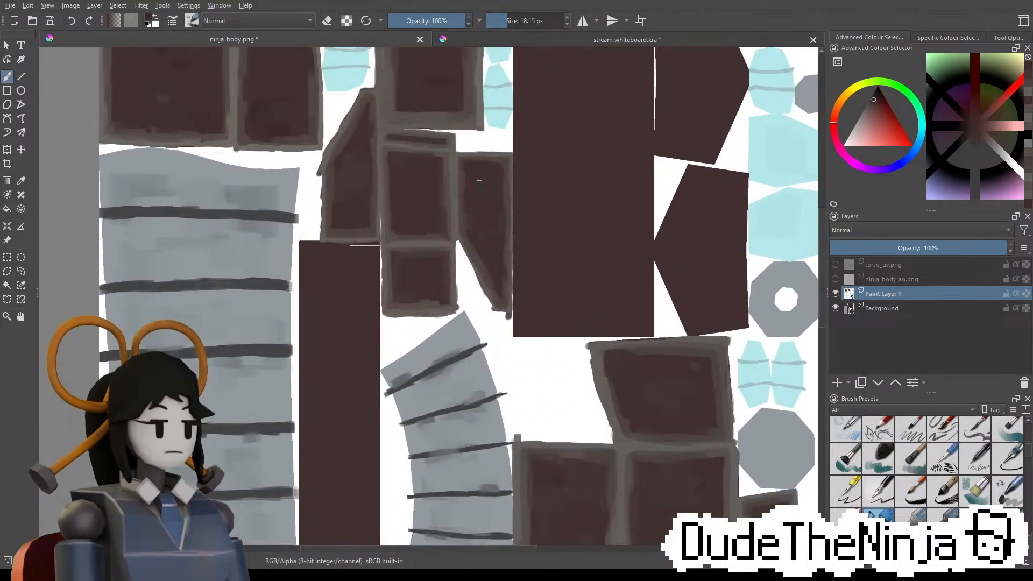
ctrl+click(432, 152)
scroll(494, 252, down, 6)
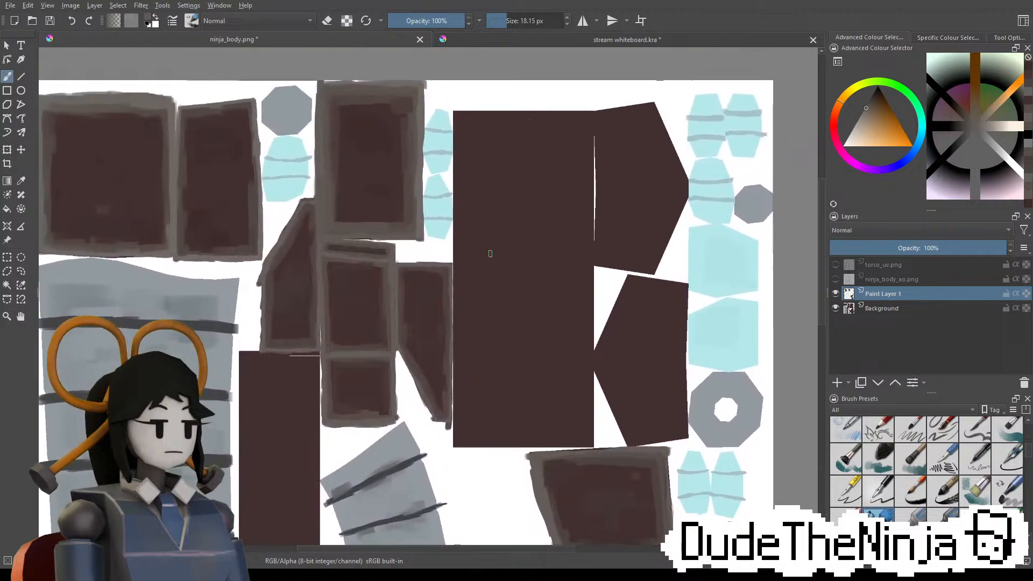
middle_drag(530, 119, 536, 144)
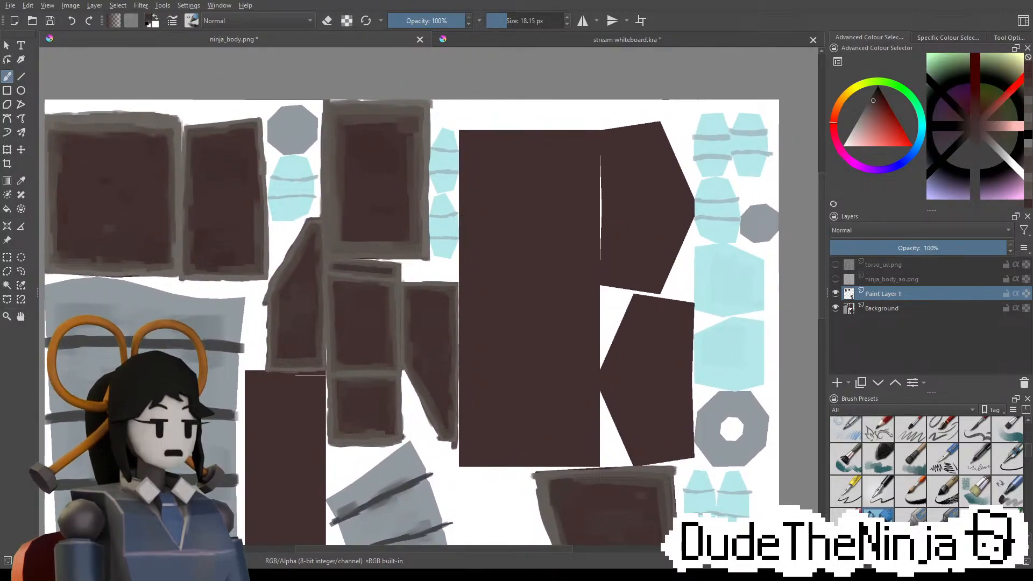
ctrl+click(473, 311)
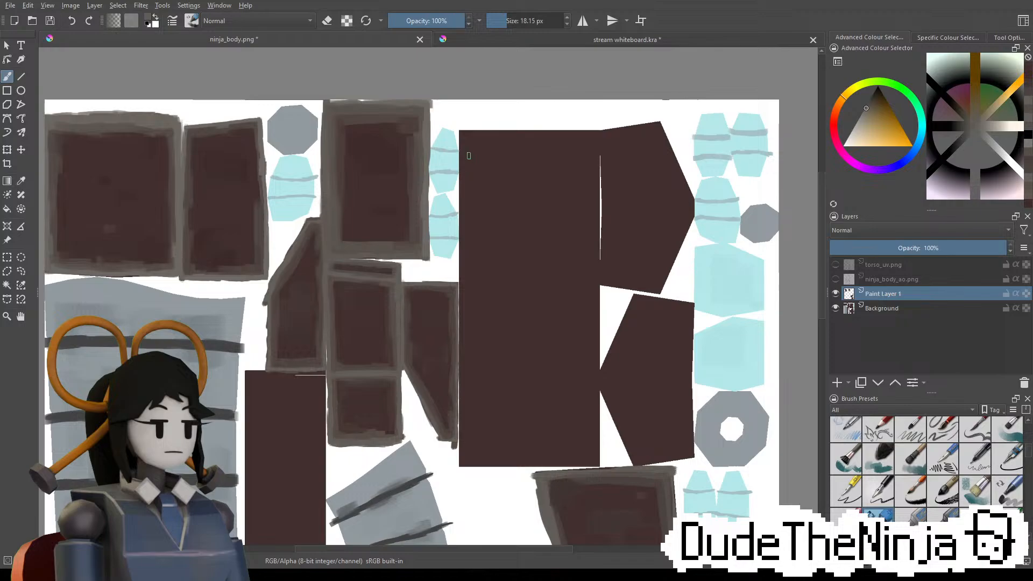
mouse_move(469, 156)
shift+mouse_down()
mouse_move(479, 153)
mouse_move(471, 186)
shift+mouse_up()
key(ctrl+z)
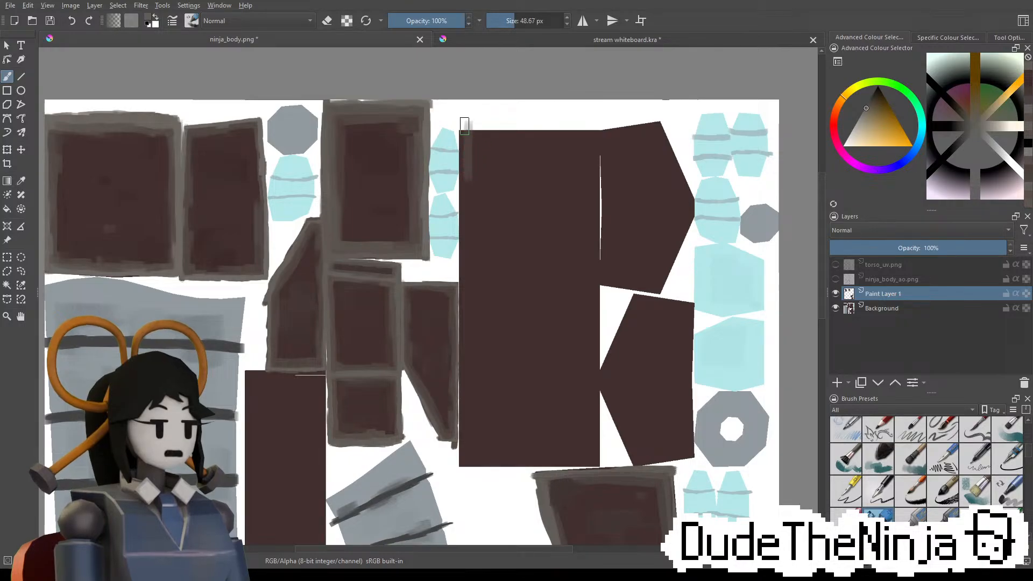
Paint a grey-brown border down the full left edge of the tall dark brown rectangle
drag(466, 118, 468, 226)
drag(464, 119, 469, 256)
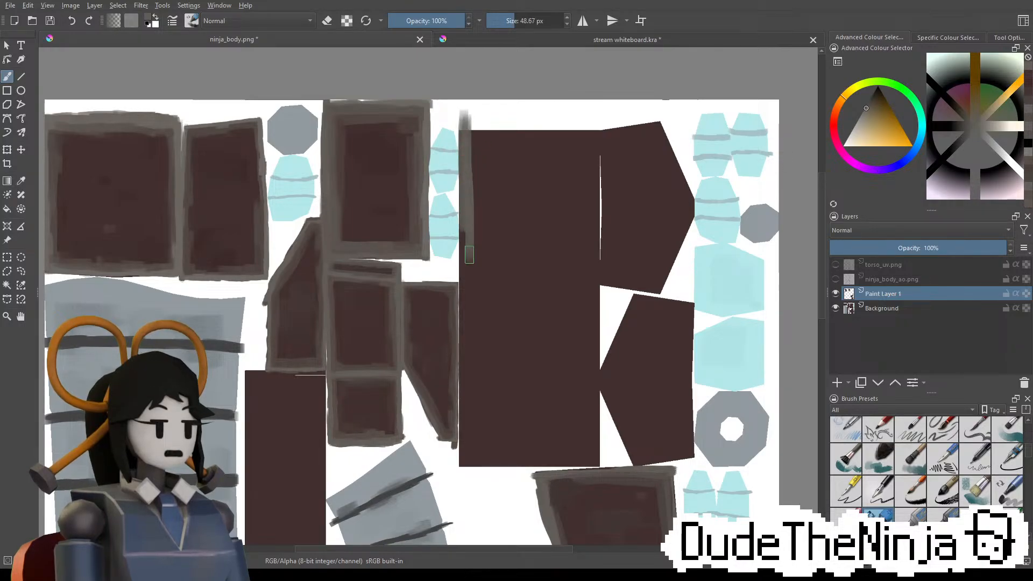
middle_drag(470, 256, 476, 197)
key(ctrl+z)
drag(473, 178, 471, 233)
drag(470, 156, 472, 252)
drag(468, 214, 470, 237)
scroll(470, 230, down, 3)
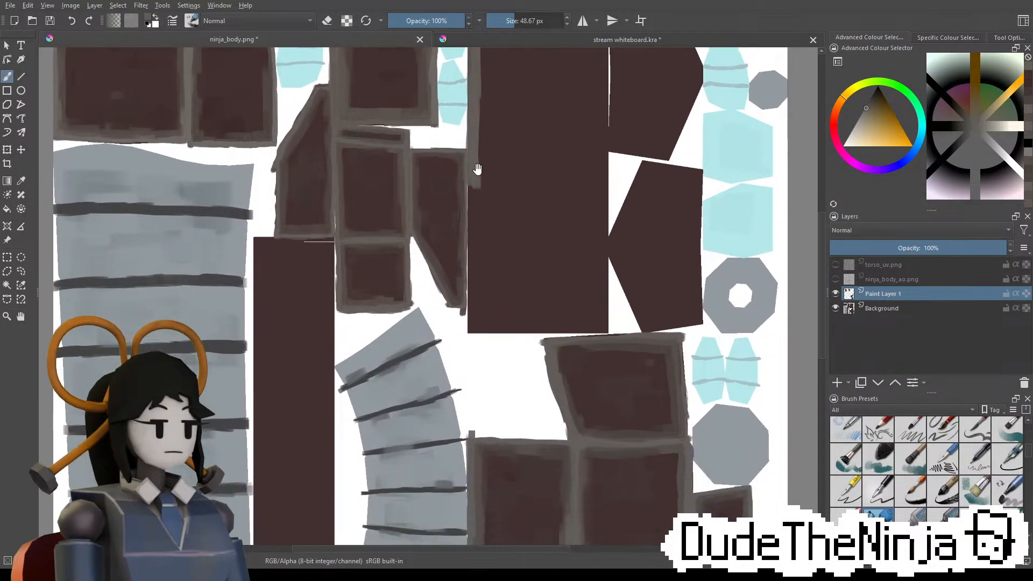
drag(472, 231, 471, 334)
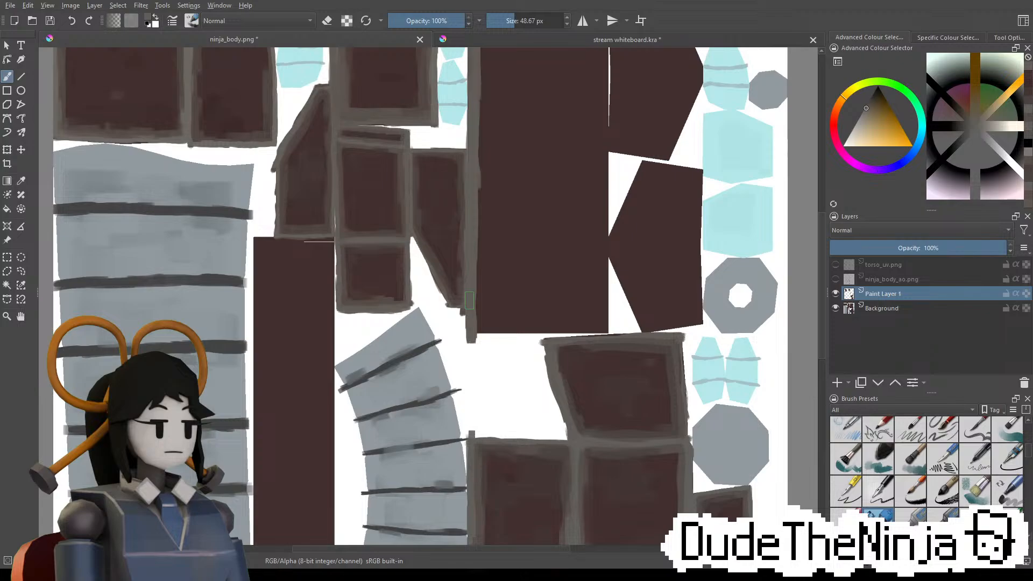
Show the torso_uv.png layer and paint a 32.23 px grey-brown band along the tall rectangle's uppermost inner UV line
middle_drag(603, 221, 506, 311)
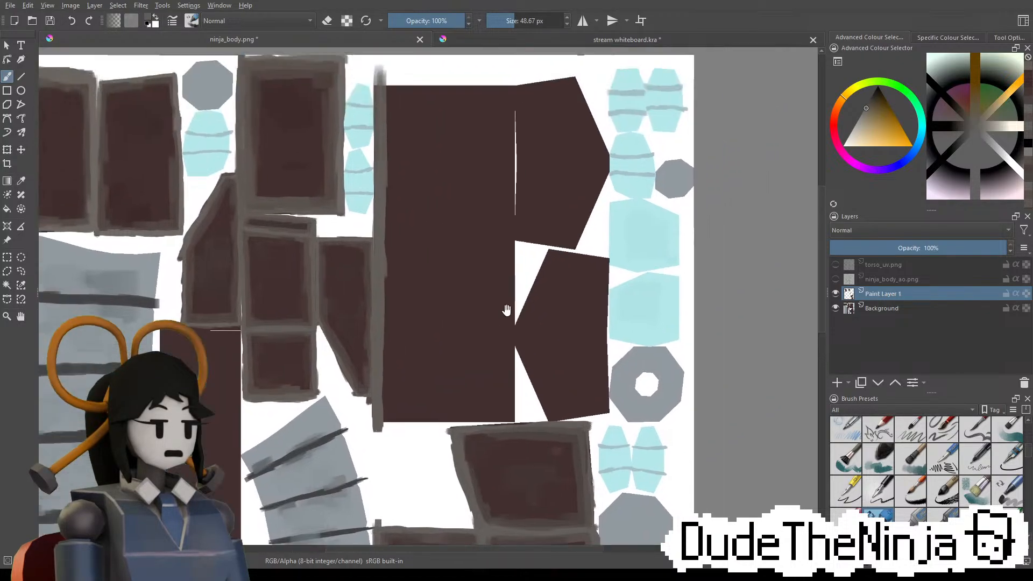
click(836, 264)
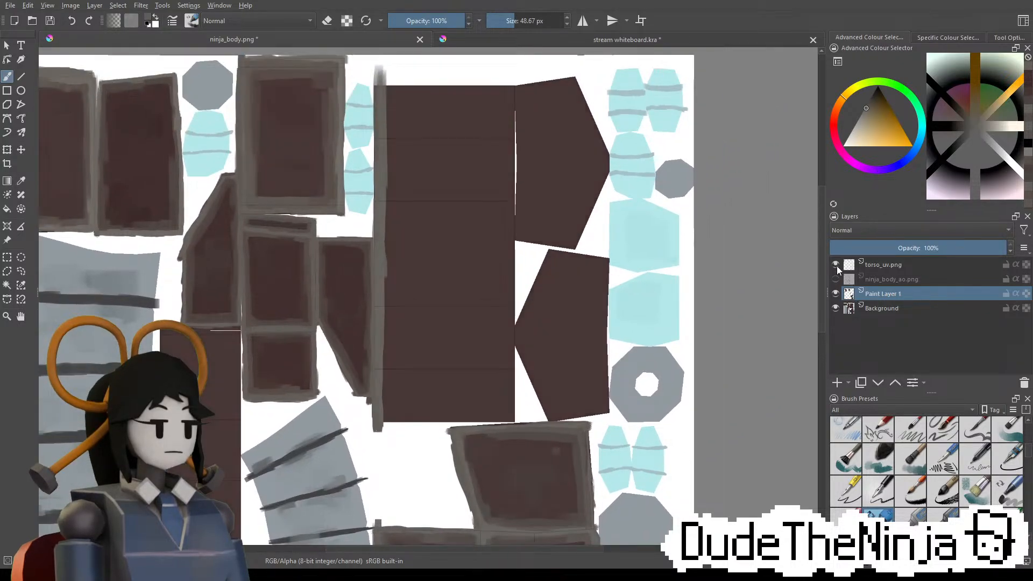
mouse_move(397, 131)
shift+mouse_down()
mouse_move(390, 137)
mouse_move(433, 139)
shift+mouse_up()
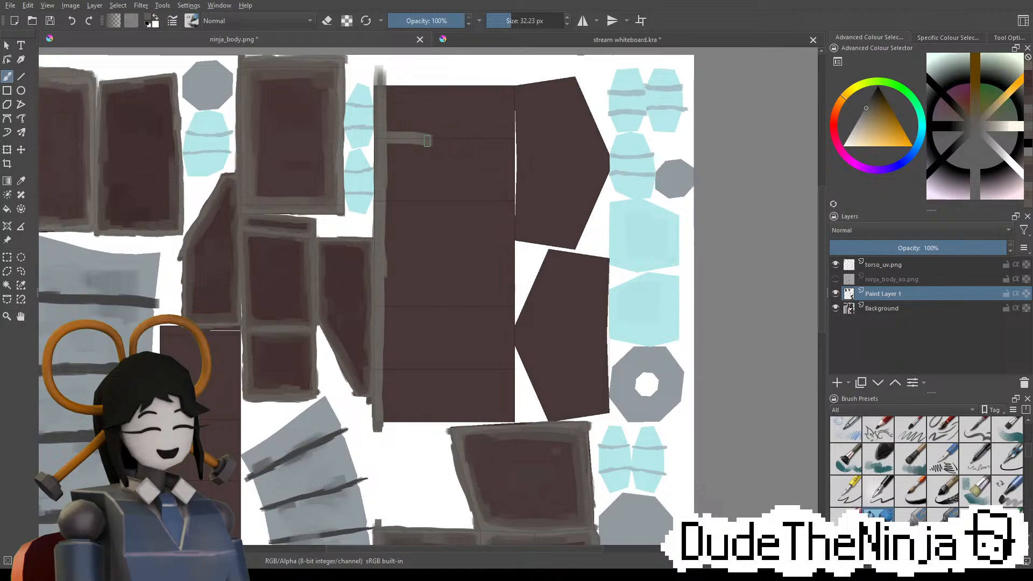
drag(413, 139, 468, 137)
key(ctrl+z)
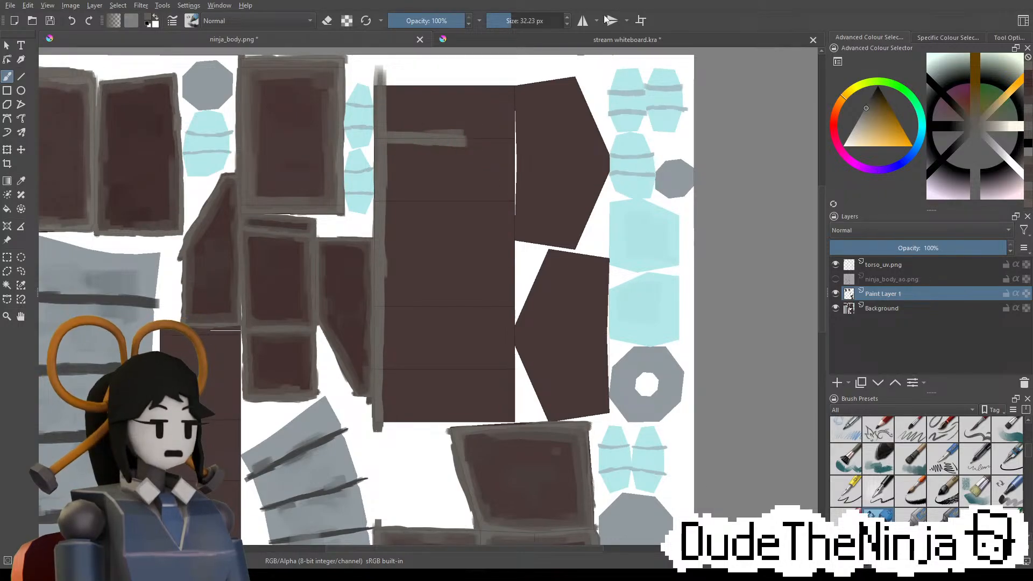
mouse_move(455, 138)
mouse_down()
mouse_move(510, 139)
mouse_move(501, 139)
mouse_up()
key(ctrl+z)
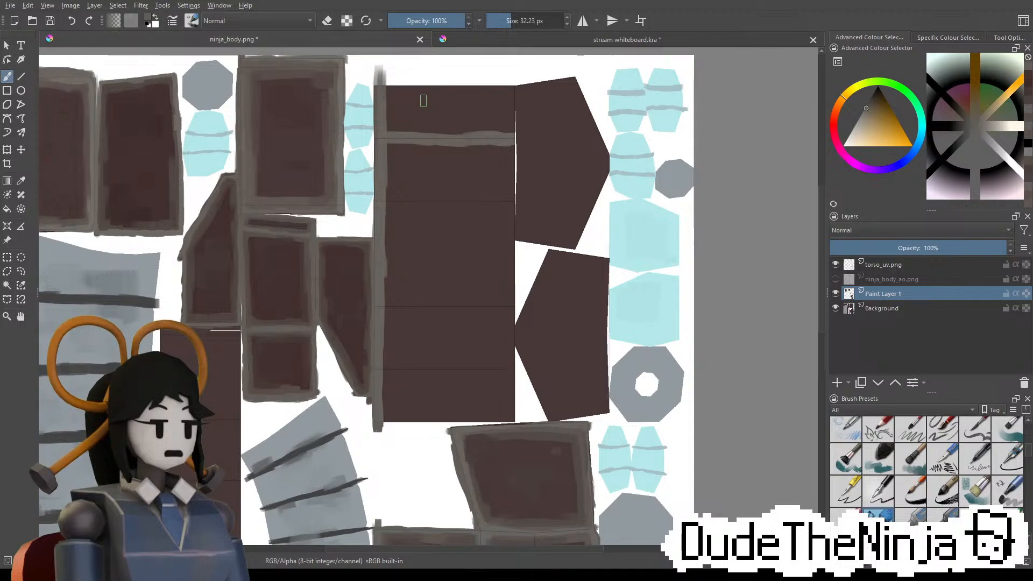
Paint the grey-brown border across the tall rectangle's top edge and down its entire right edge
mouse_move(381, 83)
mouse_down()
mouse_move(514, 85)
mouse_move(509, 125)
mouse_move(509, 100)
mouse_up()
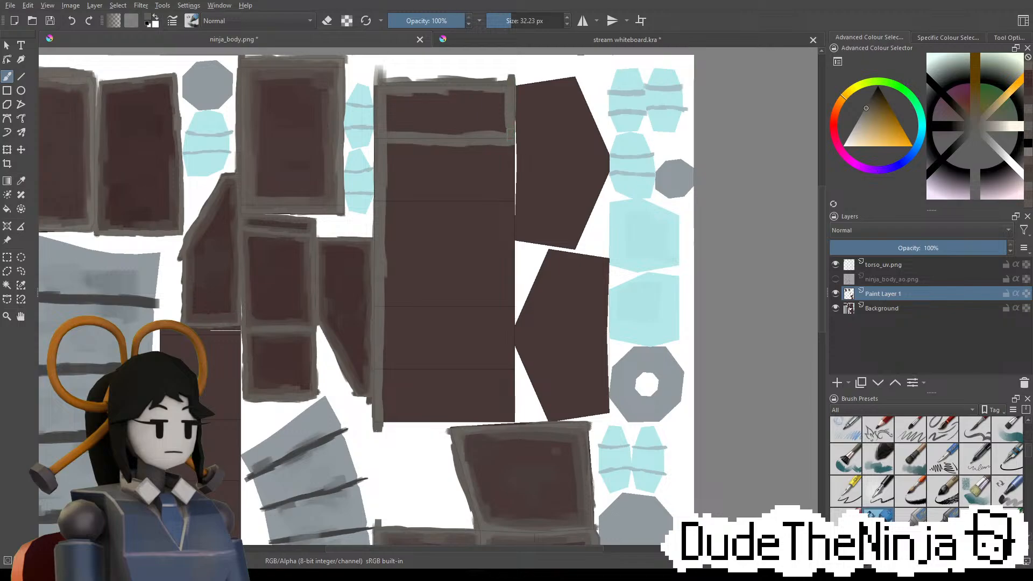
middle_drag(498, 185, 499, 142)
drag(511, 101, 515, 172)
key(ctrl+z)
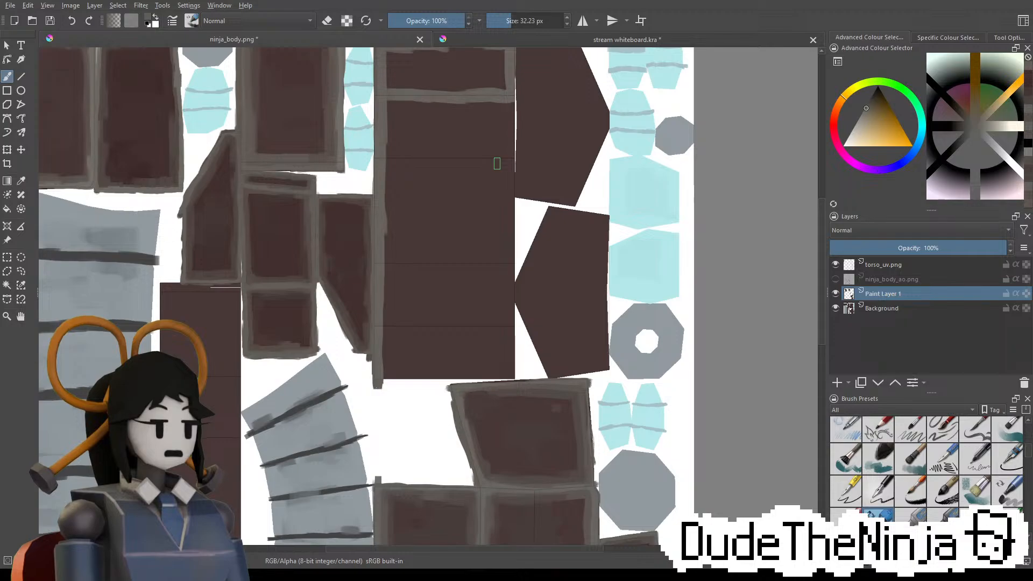
drag(510, 103, 510, 198)
middle_drag(511, 199, 503, 155)
mouse_move(503, 155)
mouse_down()
mouse_move(504, 202)
mouse_move(500, 145)
mouse_move(502, 223)
mouse_up()
middle_drag(503, 230, 525, 147)
drag(518, 146, 519, 138)
key(ctrl+z)
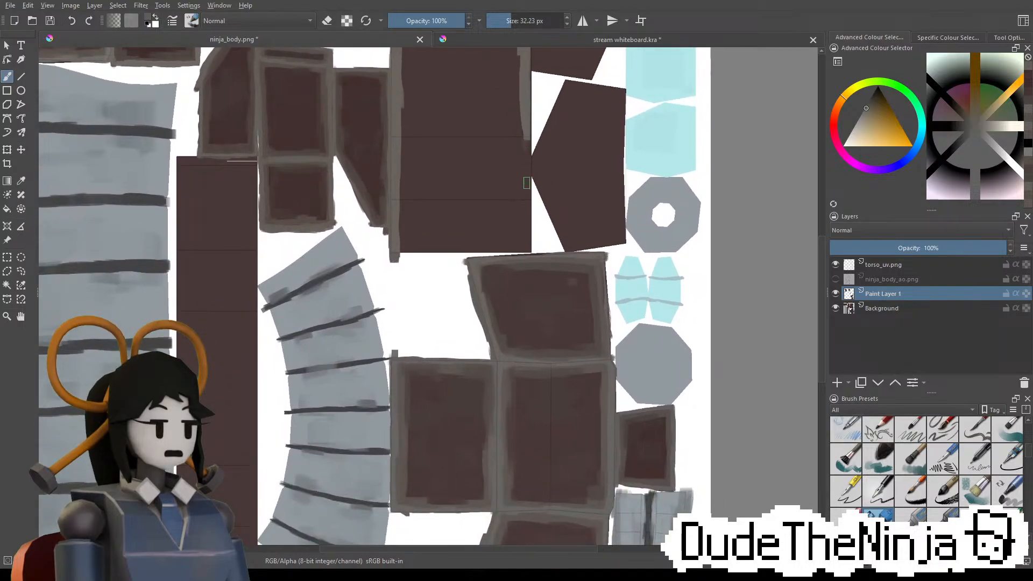
drag(527, 182, 527, 139)
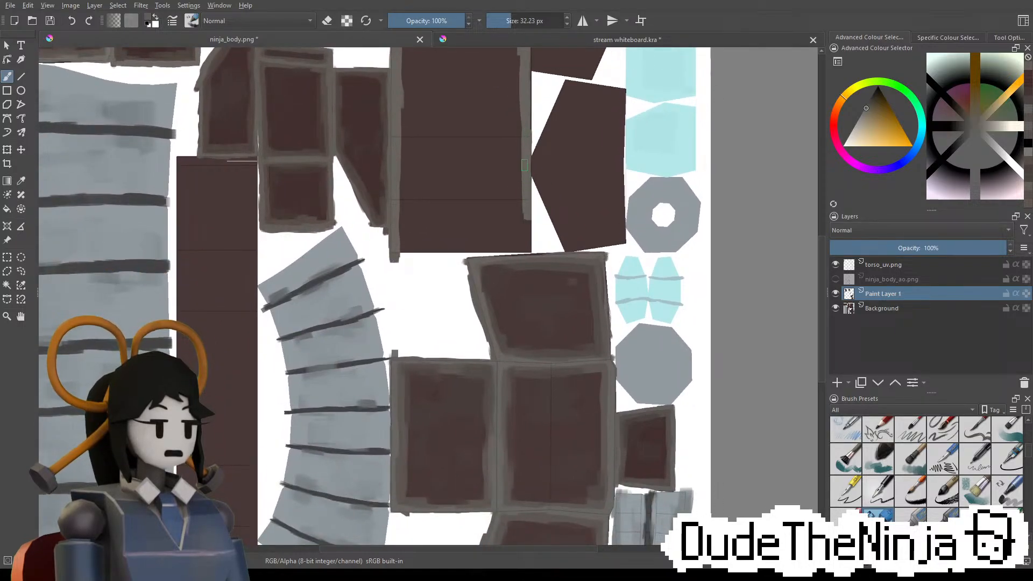
middle_drag(525, 165, 540, 120)
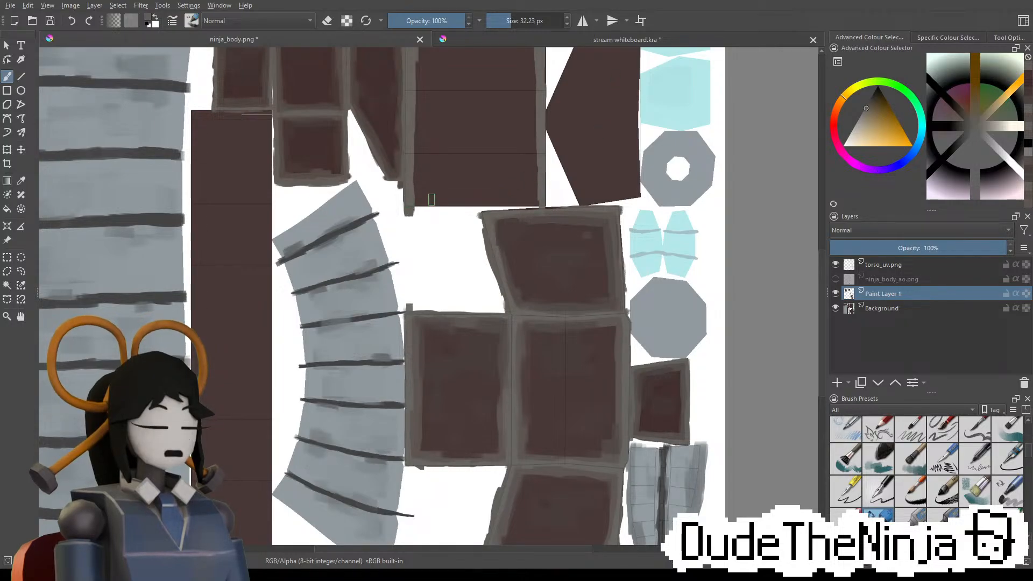
Paint the border across the tall rectangle's bottom edge and a band along its lowest inner UV line
drag(410, 203, 544, 201)
drag(542, 154, 493, 154)
key(ctrl+z)
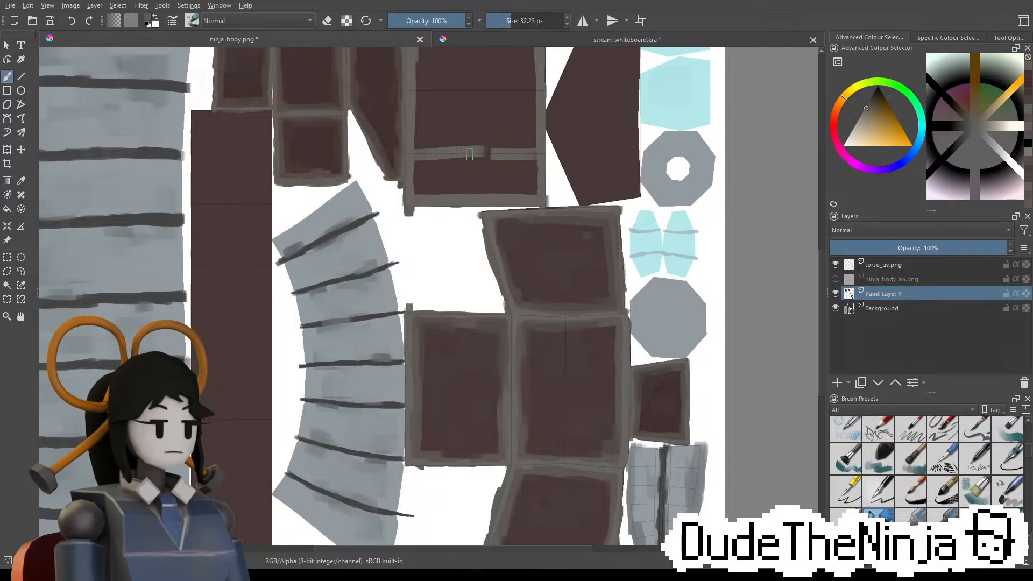
drag(410, 152, 499, 149)
key(ctrl+z)
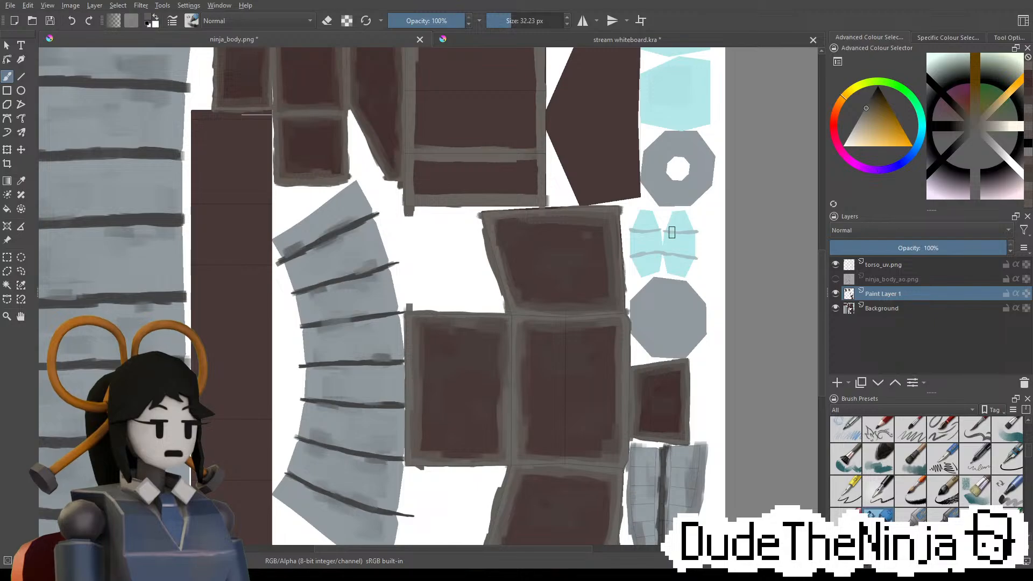
Paint a grey-brown band along the second-lowest inner UV line of the tall rectangle
middle_drag(549, 150, 585, 233)
key(ctrl+z)
mouse_move(448, 175)
mouse_down()
mouse_move(566, 178)
mouse_move(520, 174)
mouse_up()
key(ctrl+z)
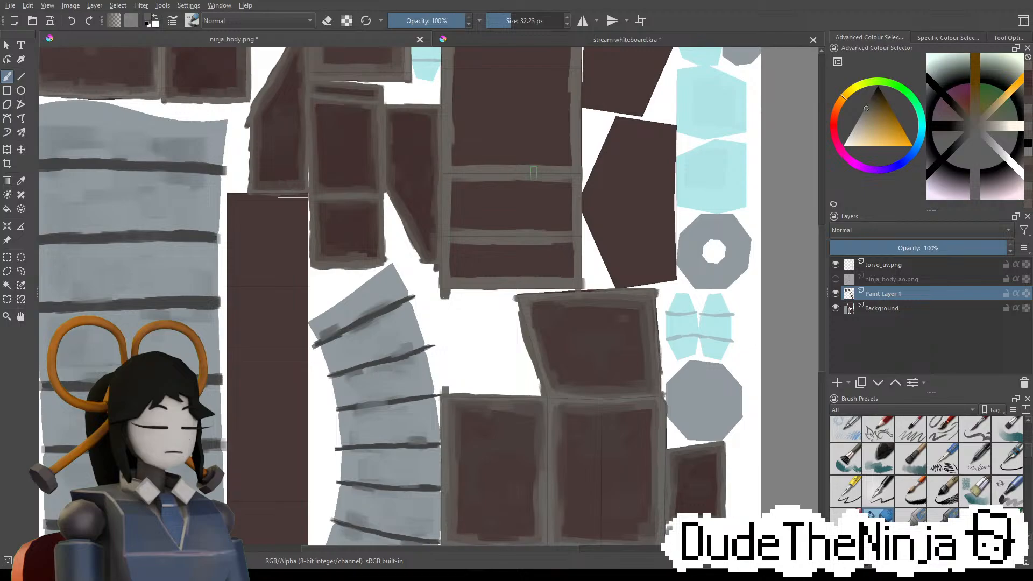
Erase the border strip along the tall rectangle's top edge and repaint the upper end of its left border
scroll(516, 162, up, 3)
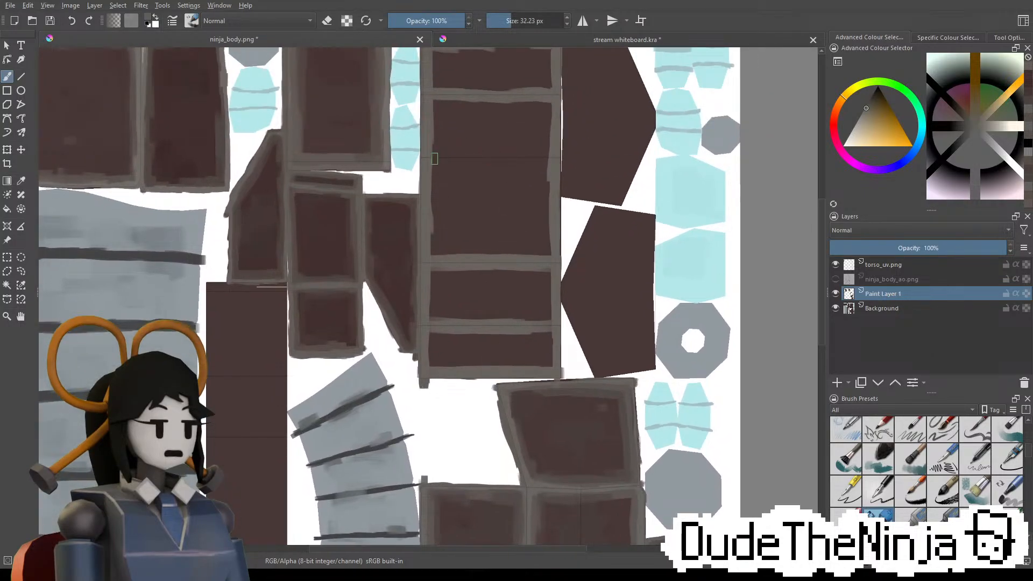
middle_drag(467, 211, 454, 240)
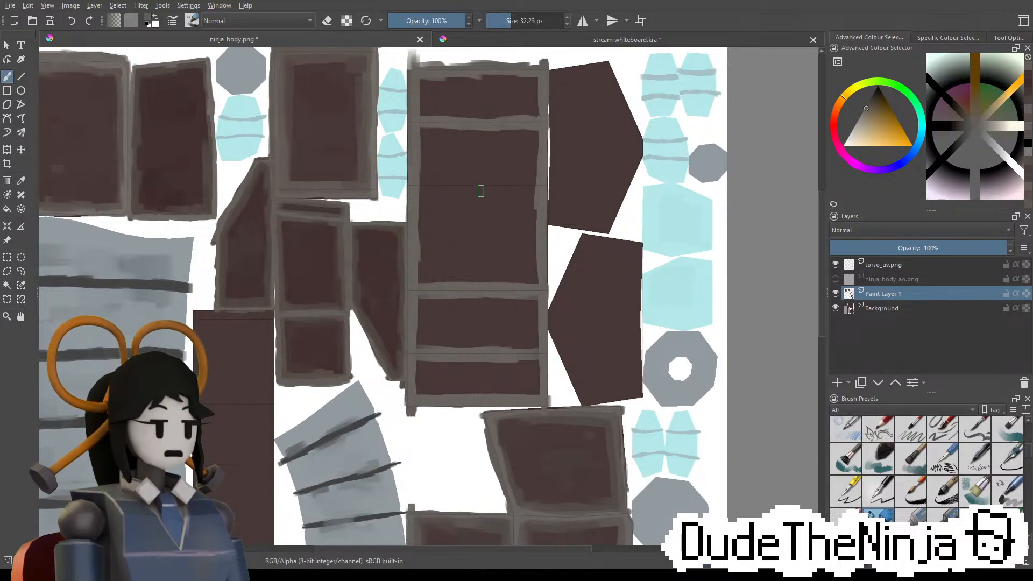
ctrl+scroll(481, 190, up, 5)
key(e)
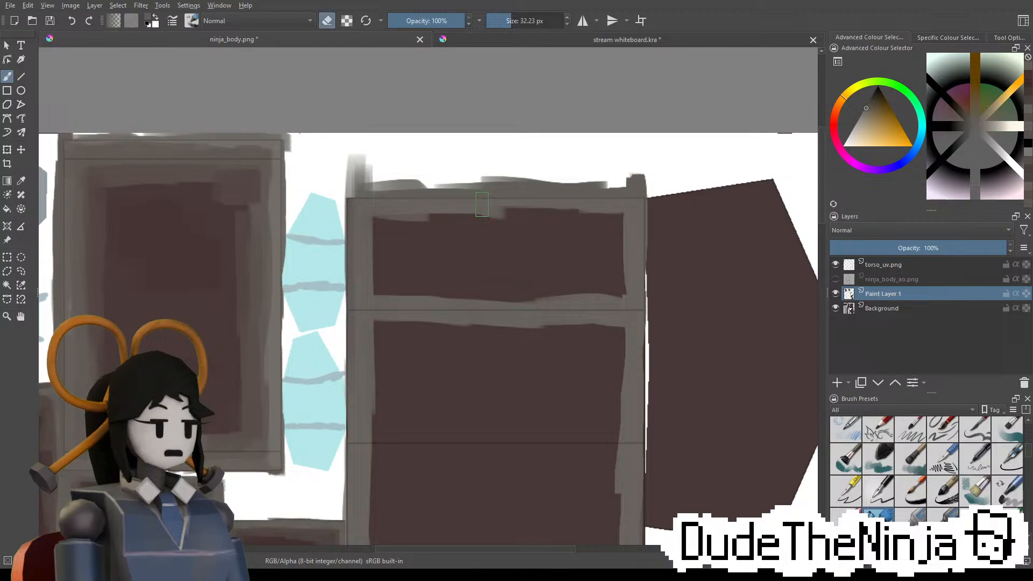
mouse_move(387, 186)
mouse_down()
mouse_move(379, 229)
mouse_move(375, 178)
mouse_move(359, 280)
mouse_up()
key(e)
key(ctrl+z)
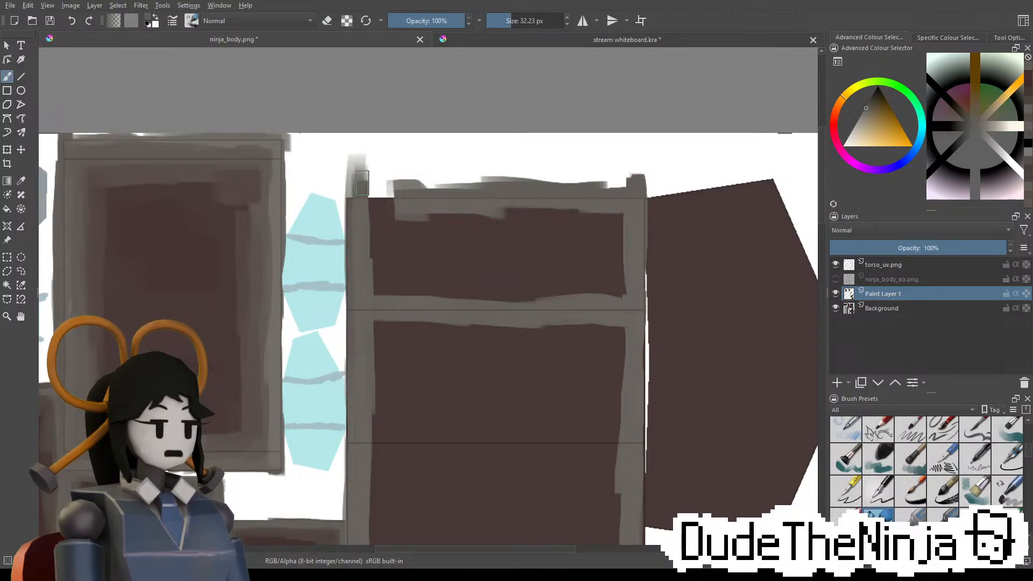
drag(362, 177, 371, 270)
key(e)
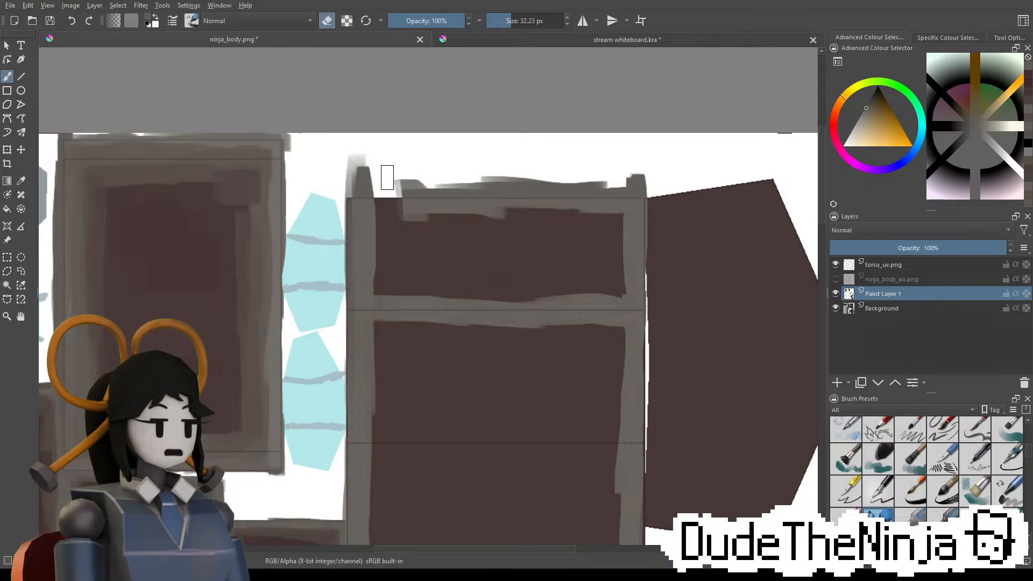
mouse_move(388, 178)
mouse_down()
mouse_move(496, 187)
mouse_move(472, 214)
mouse_move(592, 208)
mouse_move(596, 185)
mouse_move(591, 222)
mouse_move(606, 223)
mouse_move(613, 212)
mouse_move(576, 161)
mouse_move(616, 190)
mouse_up()
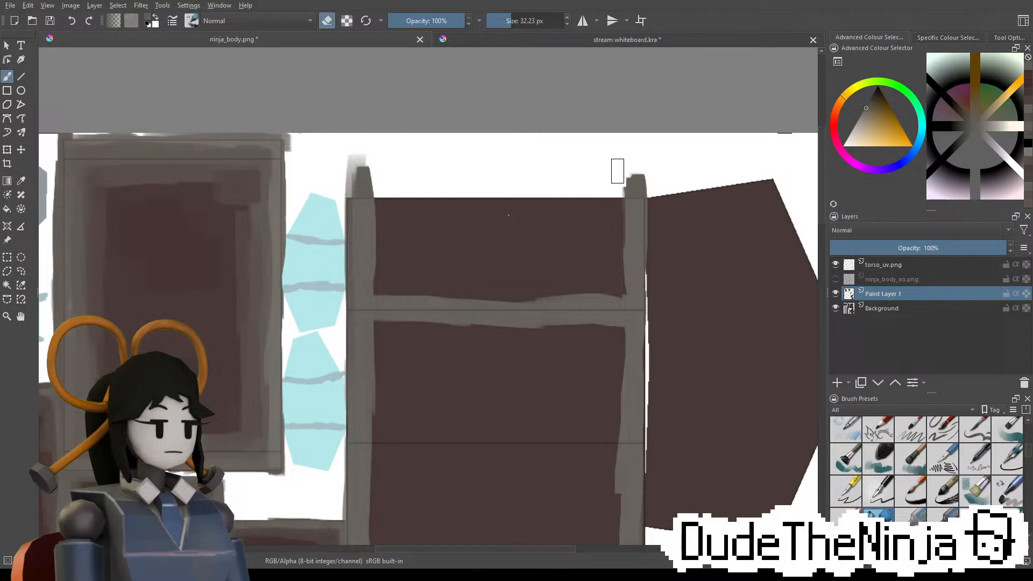
key(e)
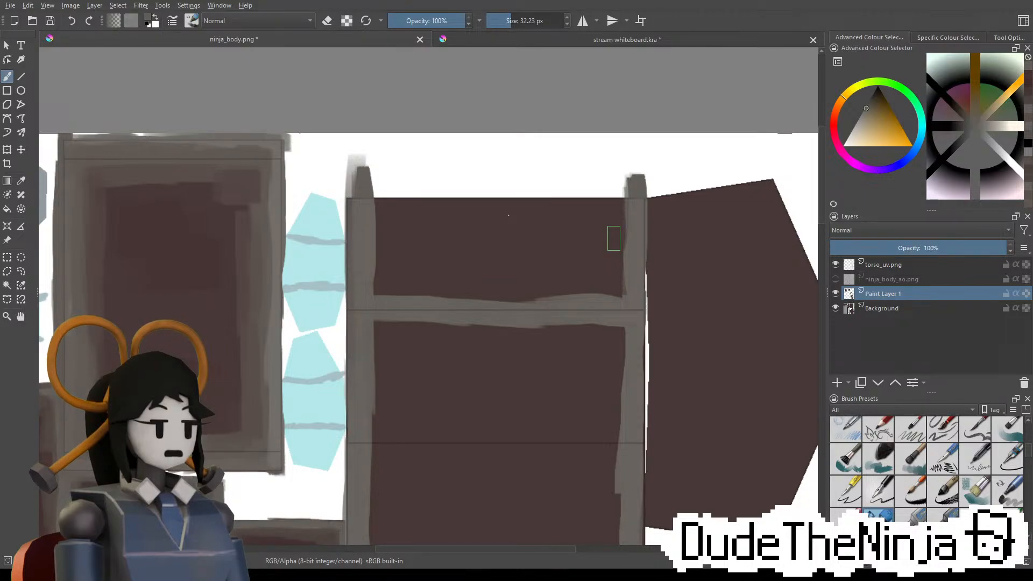
Paint a grey-brown band across the tall rectangle along the remaining UV line in its large middle panel
scroll(542, 173, down, 5)
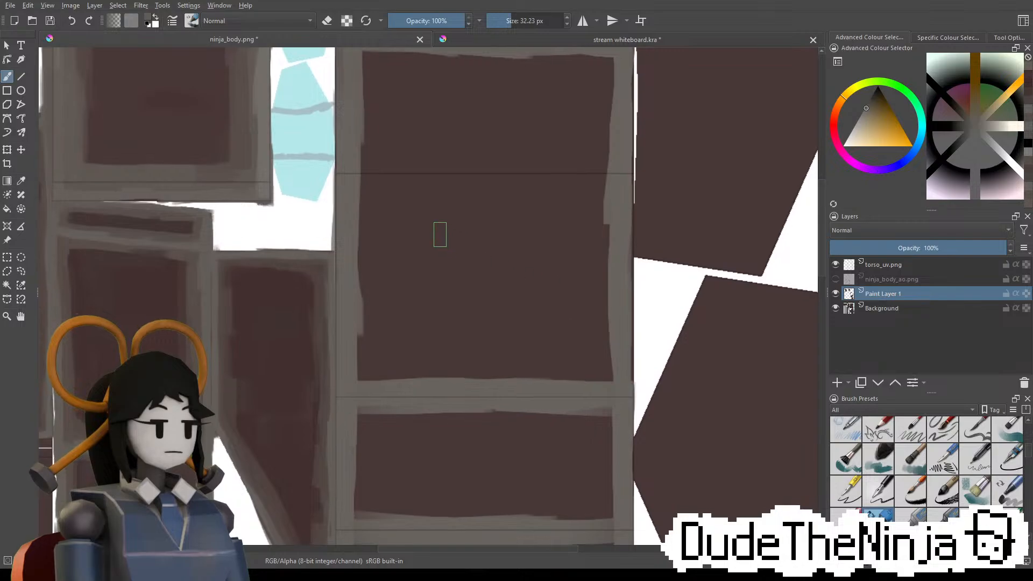
drag(367, 176, 460, 173)
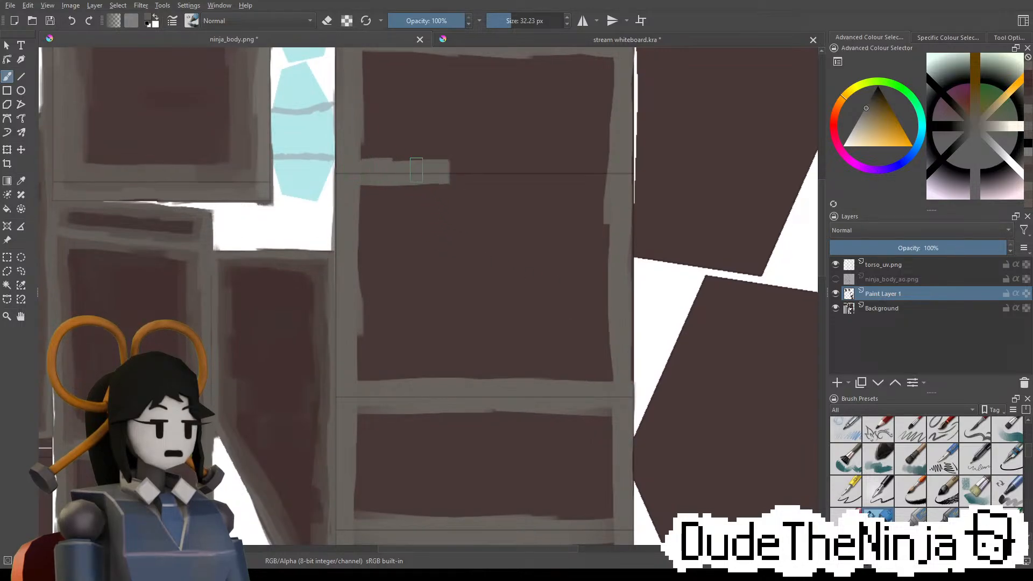
drag(385, 175, 598, 180)
drag(480, 172, 601, 172)
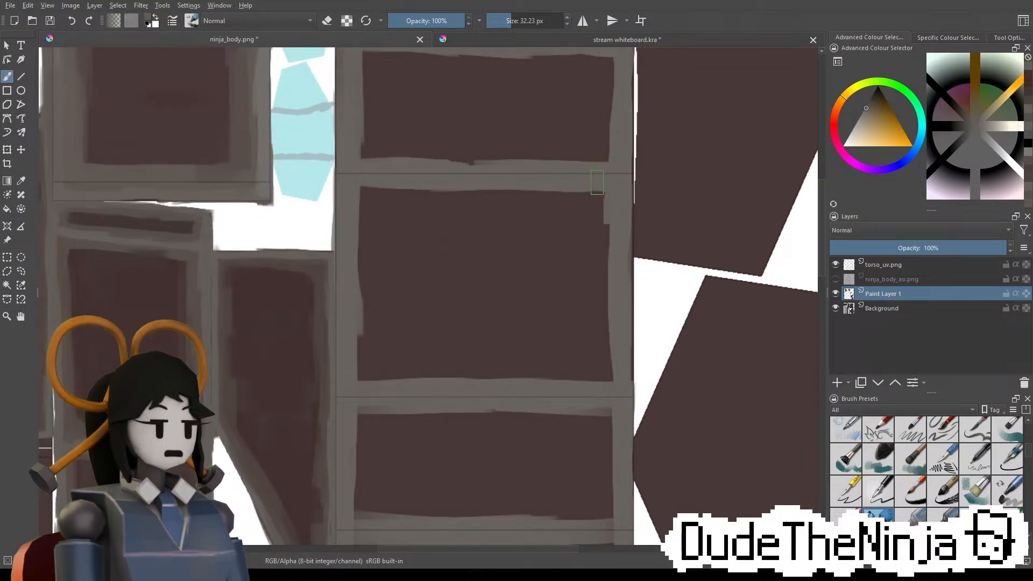
drag(516, 168, 455, 165)
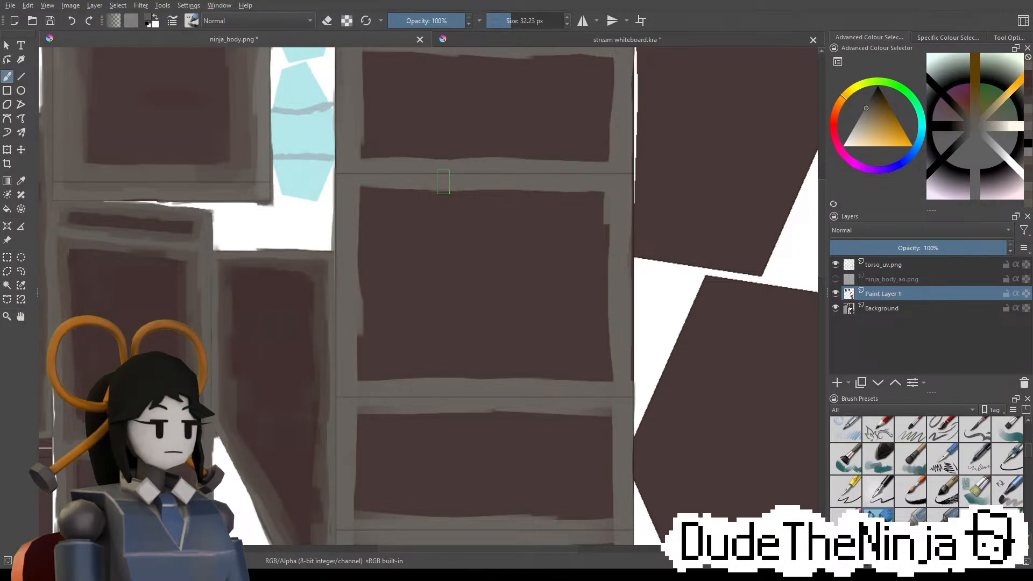
Erase the border strip along the tall rectangle's bottom edge between its side borders
middle_drag(555, 366, 599, 148)
middle_drag(557, 329, 599, 256)
key(e)
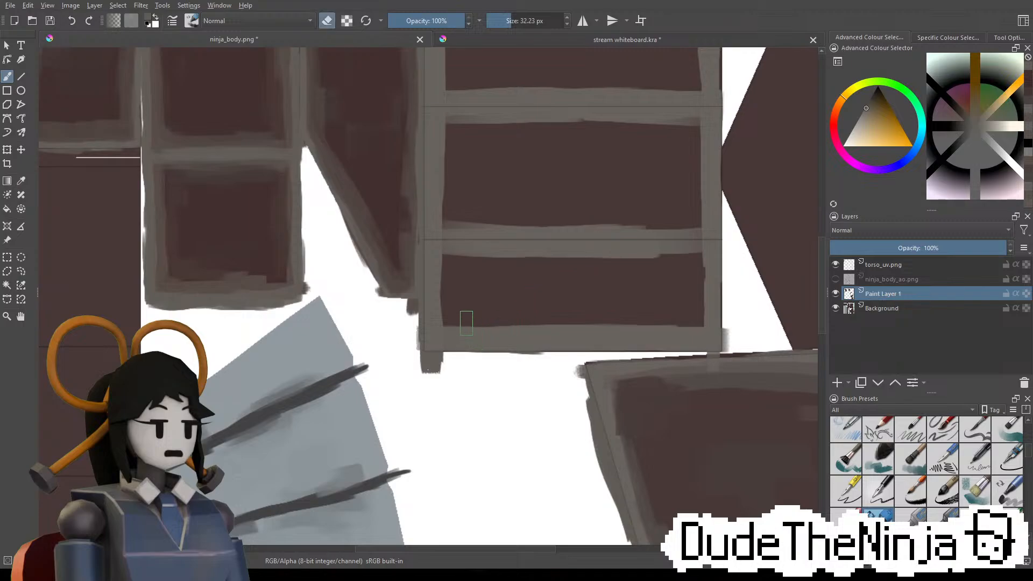
mouse_move(466, 323)
mouse_down()
mouse_move(448, 378)
mouse_move(485, 364)
mouse_move(520, 326)
mouse_move(493, 346)
mouse_move(654, 331)
mouse_move(688, 331)
mouse_move(673, 345)
mouse_move(694, 344)
mouse_up()
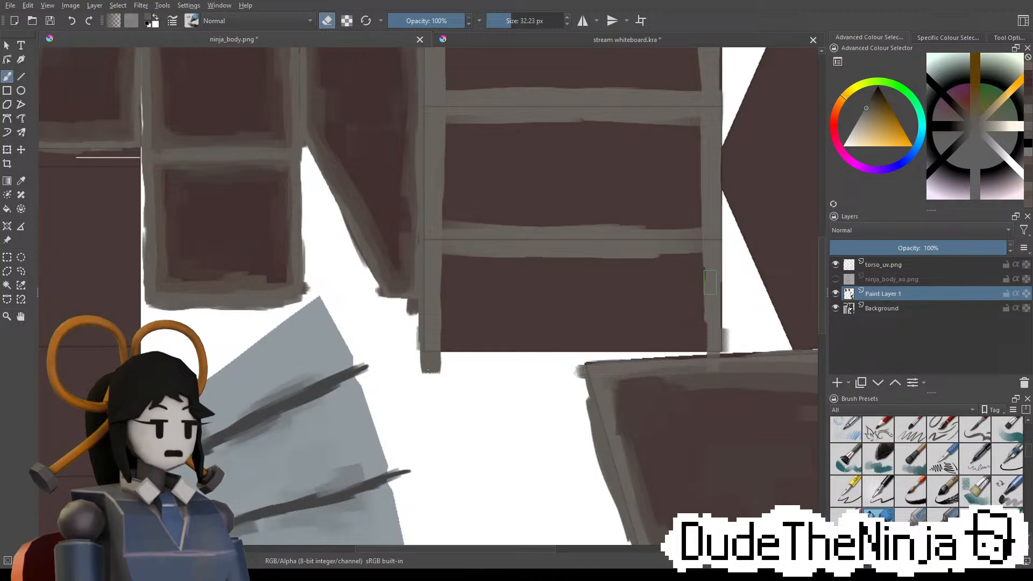
Repaint the lower end of the tall rectangle's right border and even out the upper edge of its lowest grey-brown band
key(e)
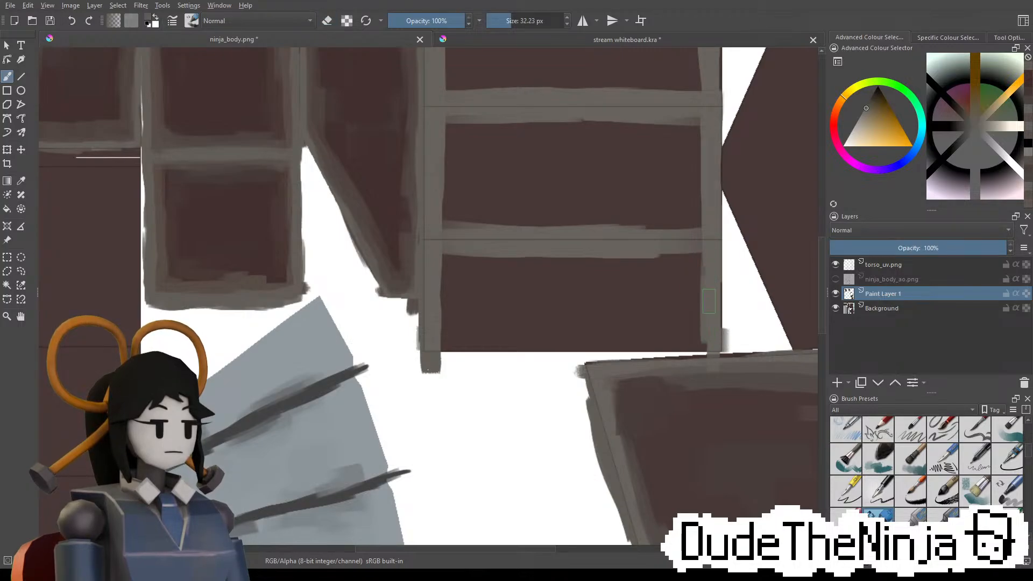
drag(709, 302, 707, 339)
drag(700, 229, 542, 234)
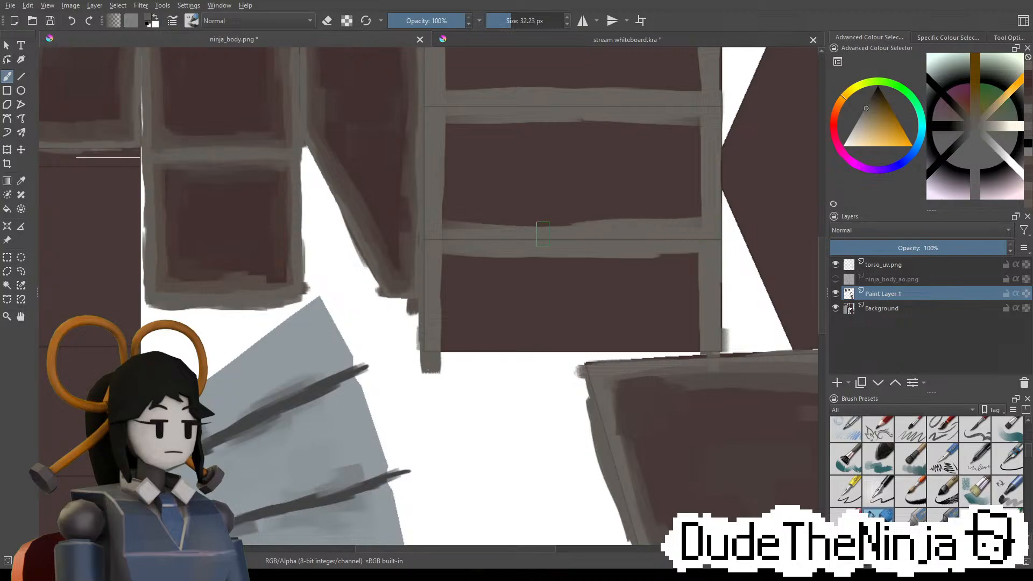
key(ctrl+z)
drag(450, 231, 545, 236)
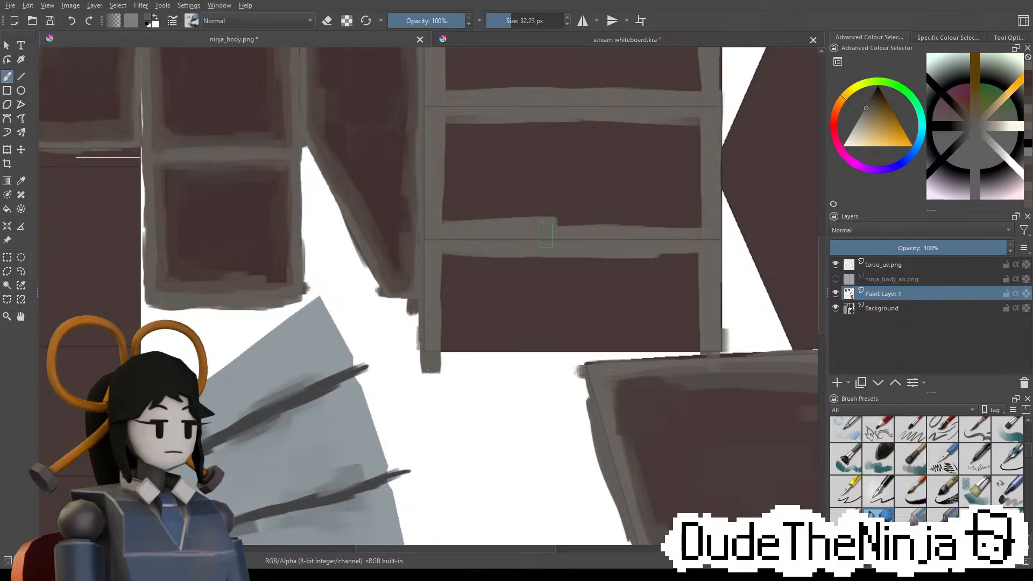
key(ctrl+z)
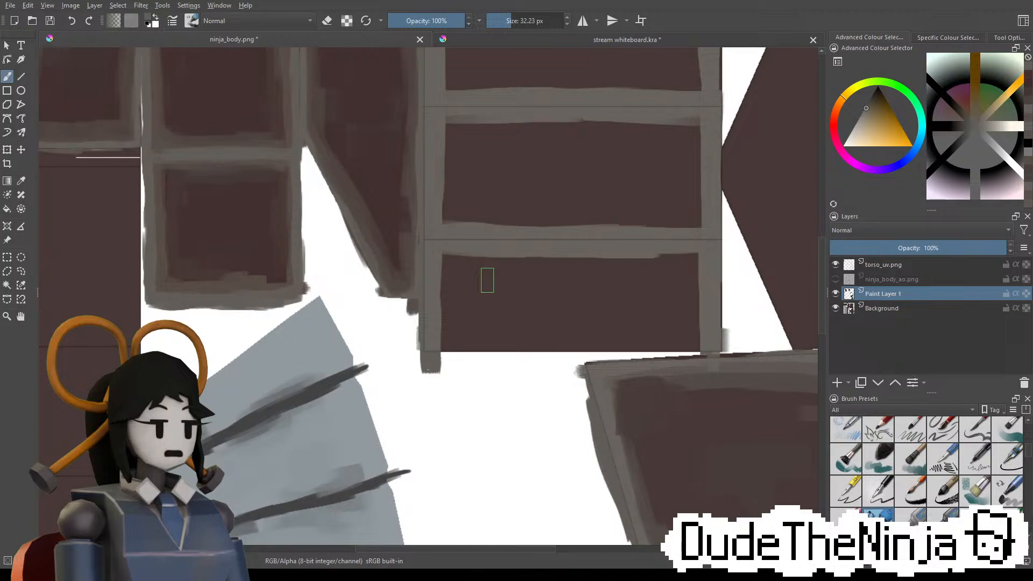
Hide the torso_uv.png layer and sample a darker brown border shade, testing it on the tall rectangle's upper band
mouse_move(648, 219)
middle_down()
mouse_move(630, 217)
mouse_move(544, 313)
middle_up()
scroll(558, 281, down, 4)
scroll(524, 233, up, 2)
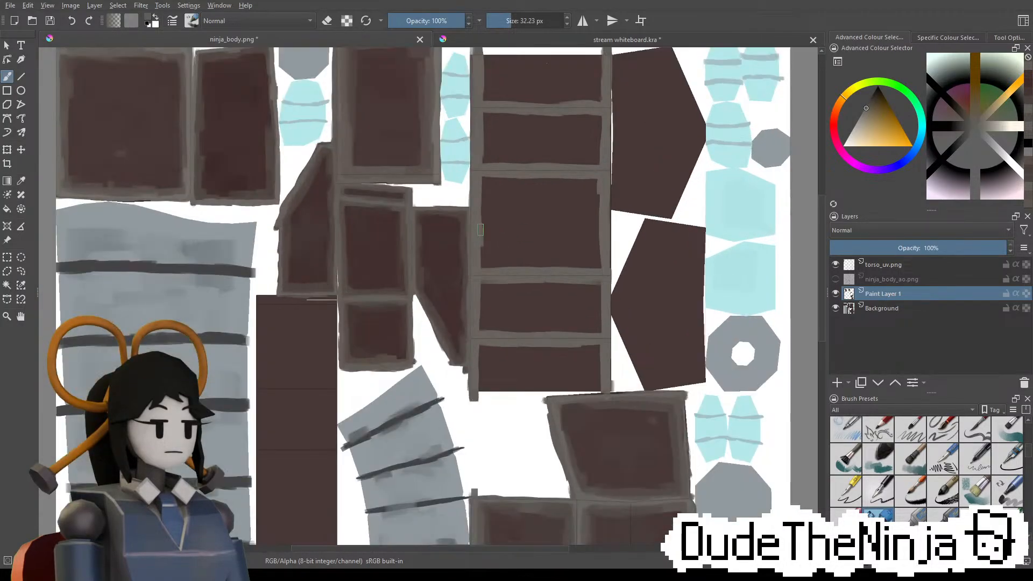
click(836, 264)
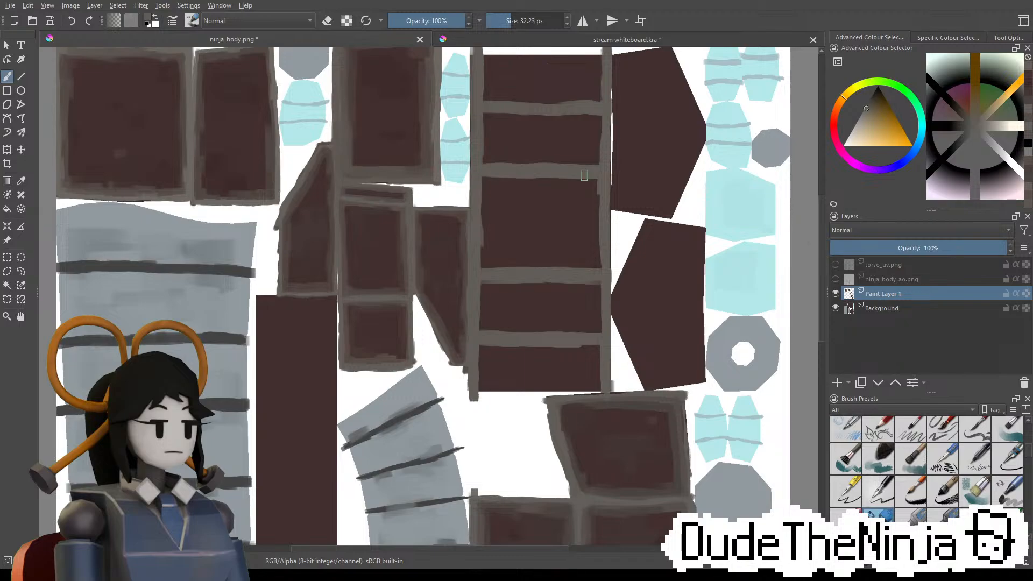
ctrl+click(435, 134)
drag(494, 118, 531, 112)
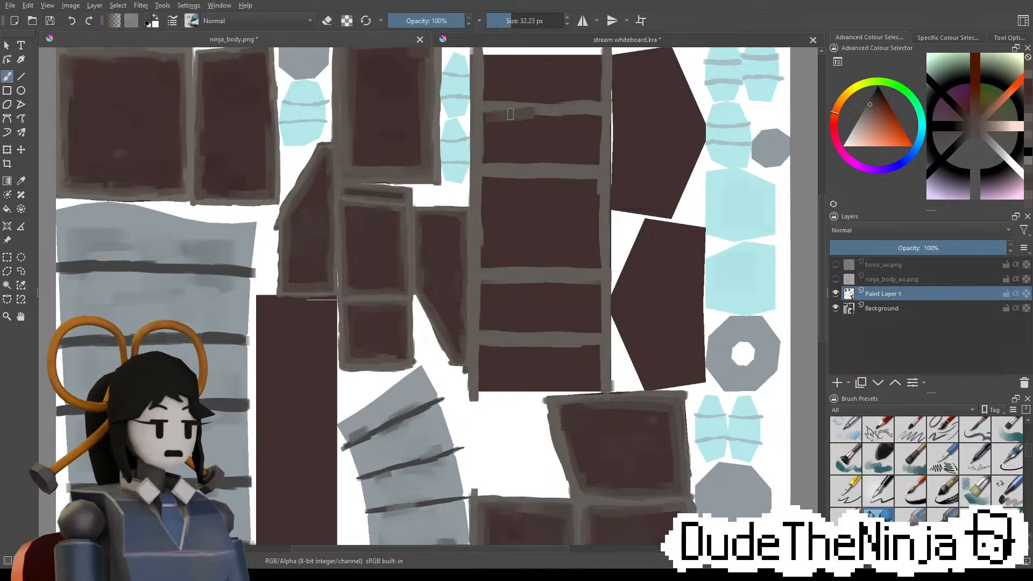
key(ctrl+z)
middle_drag(521, 127, 507, 159)
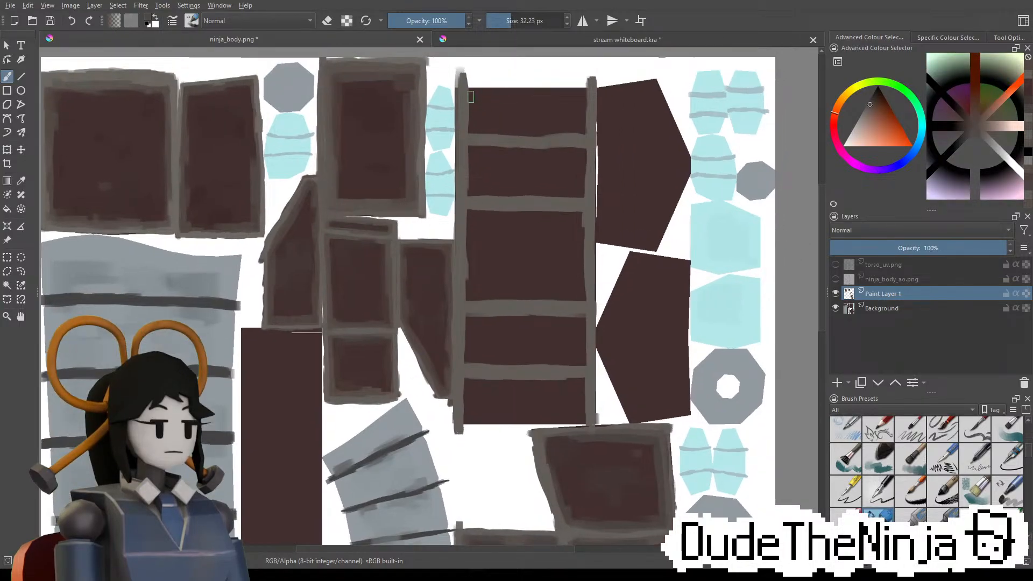
Turn on vertical mirror painting with its axis across the middle of the tall rectangle, and rotate the canvas so the rectangle lies sideways
click(613, 21)
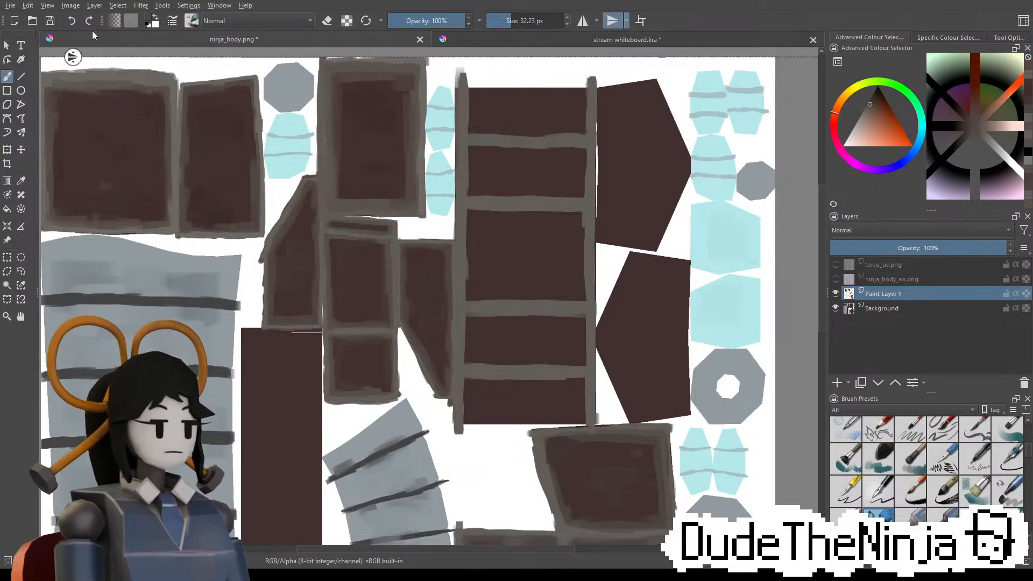
drag(73, 56, 568, 252)
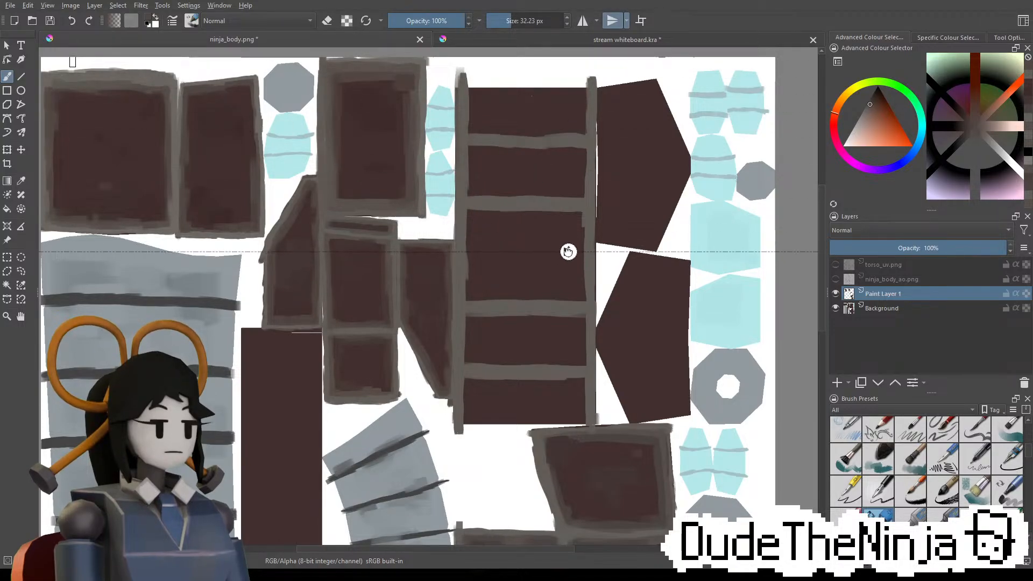
shift+middle_drag(572, 253, 385, 153)
scroll(468, 258, up, 1)
middle_drag(461, 242, 574, 352)
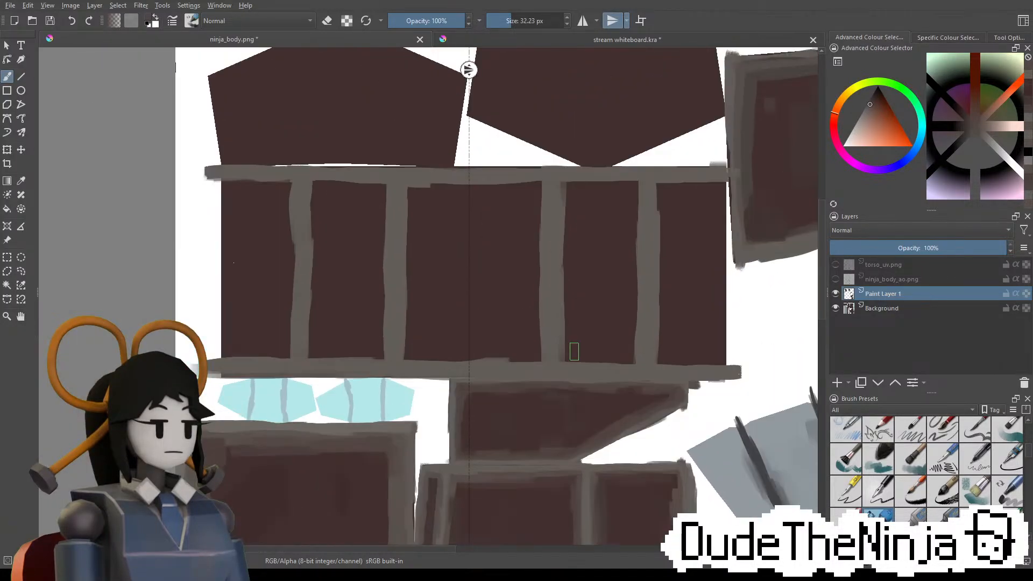
Paint mirrored dark brown shading along the long borders in both end panels with a 16.56 px brush, and nudge the mirror axis
shift+drag(242, 174, 232, 181)
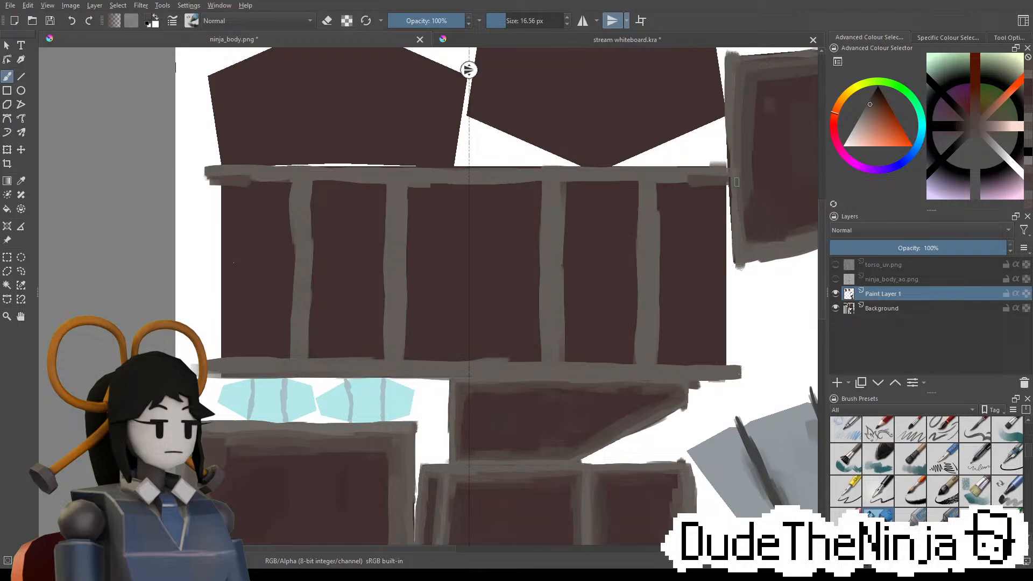
key(e)
key(e)
mouse_move(710, 361)
mouse_down()
mouse_move(726, 362)
mouse_move(717, 365)
mouse_up()
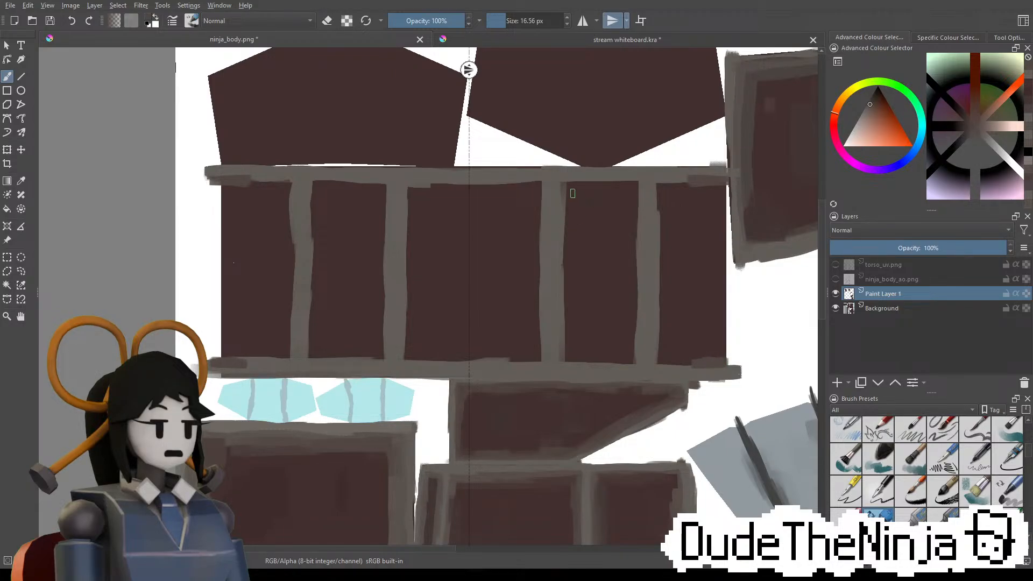
drag(564, 187, 602, 183)
key(ctrl+z)
key(ctrl+z)
mouse_move(521, 277)
middle_down()
mouse_move(485, 228)
mouse_move(532, 277)
mouse_move(528, 267)
middle_up()
drag(457, 70, 460, 70)
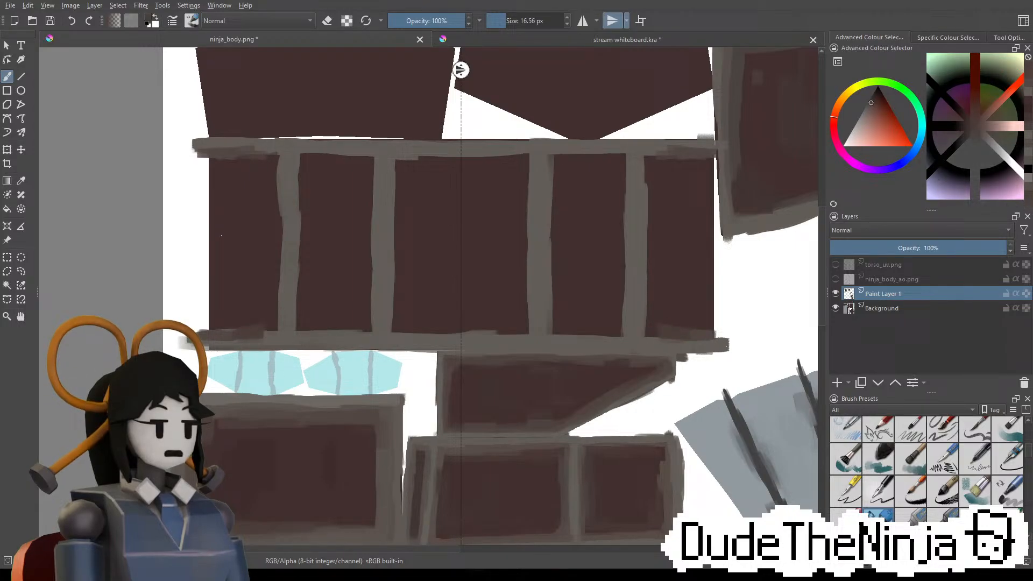
Paint mirrored strips of the sampled darker border shade in both end panels, along the bands that divide them from their neighbours
ctrl+click(692, 338)
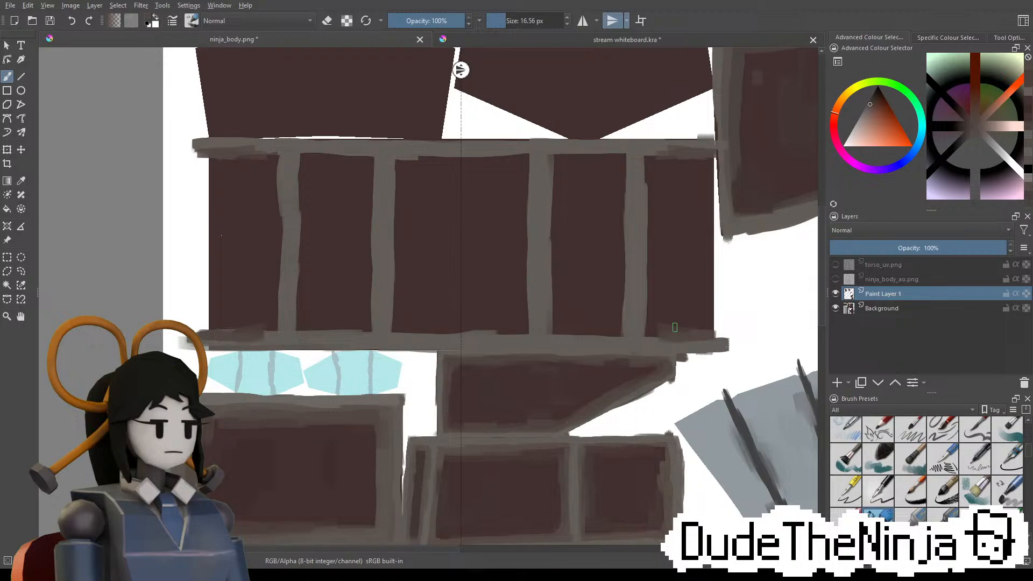
mouse_move(656, 158)
mouse_down()
mouse_move(641, 160)
mouse_move(659, 154)
mouse_move(643, 178)
mouse_move(647, 159)
mouse_move(639, 247)
mouse_up()
key(ctrl+z)
key(ctrl+z)
key(ctrl+z)
mouse_move(648, 154)
mouse_down()
mouse_move(649, 240)
mouse_move(649, 227)
mouse_up()
key(ctrl+z)
drag(648, 191, 655, 336)
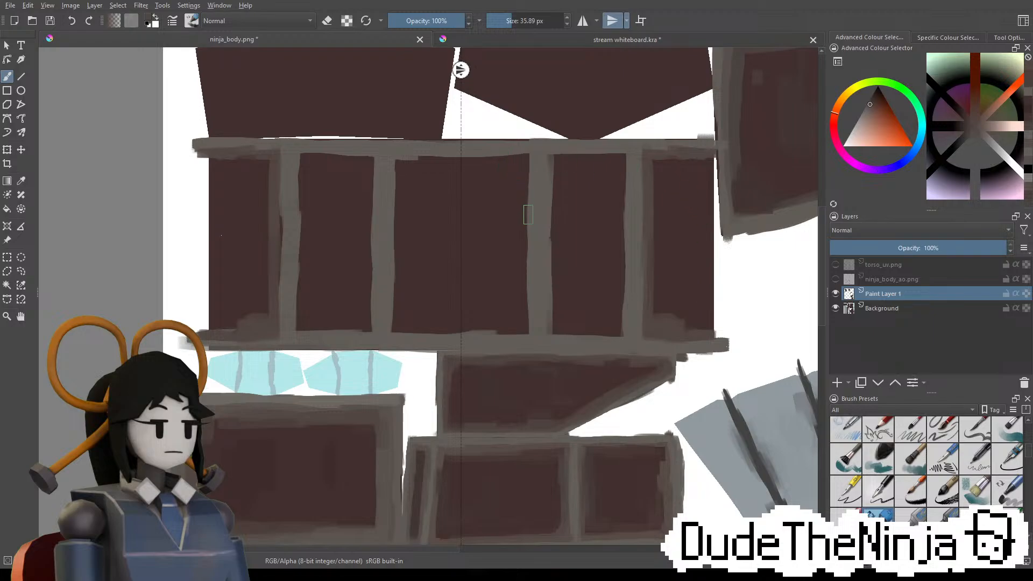
Resample the darker border shade from the end panel, show the torso_uv.png layer and turn off mirror painting
ctrl+click(672, 226)
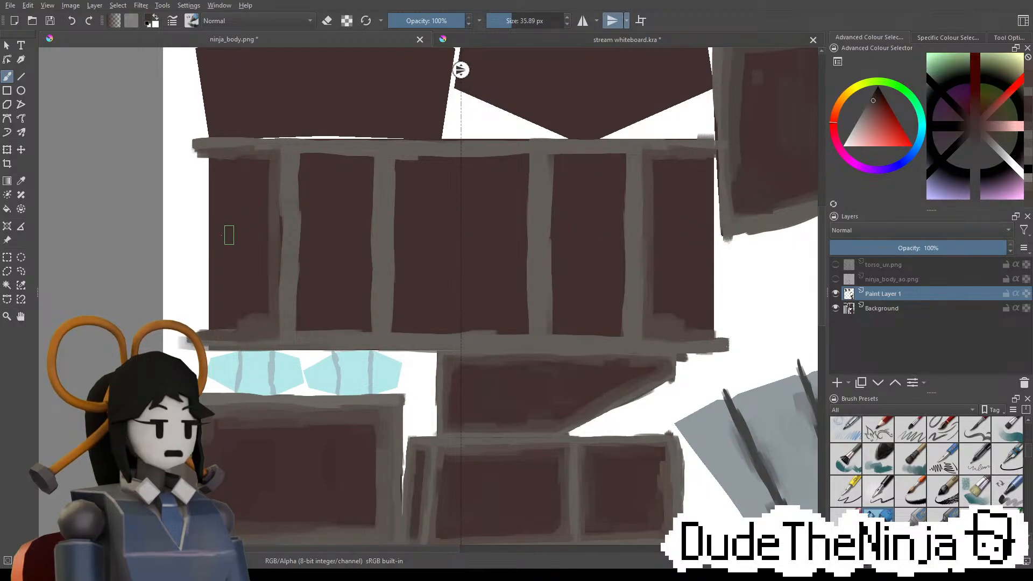
ctrl+click(652, 185)
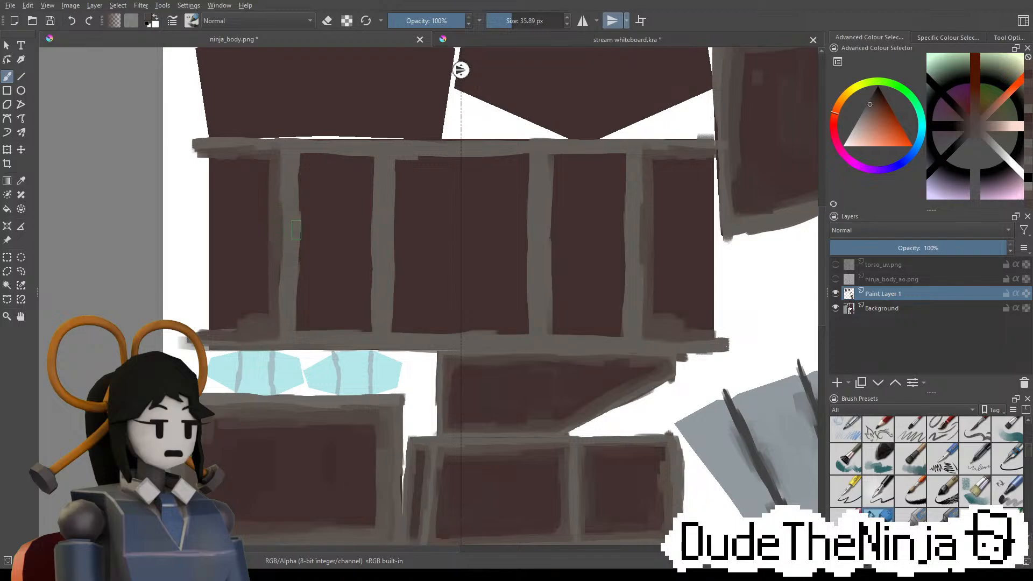
click(834, 265)
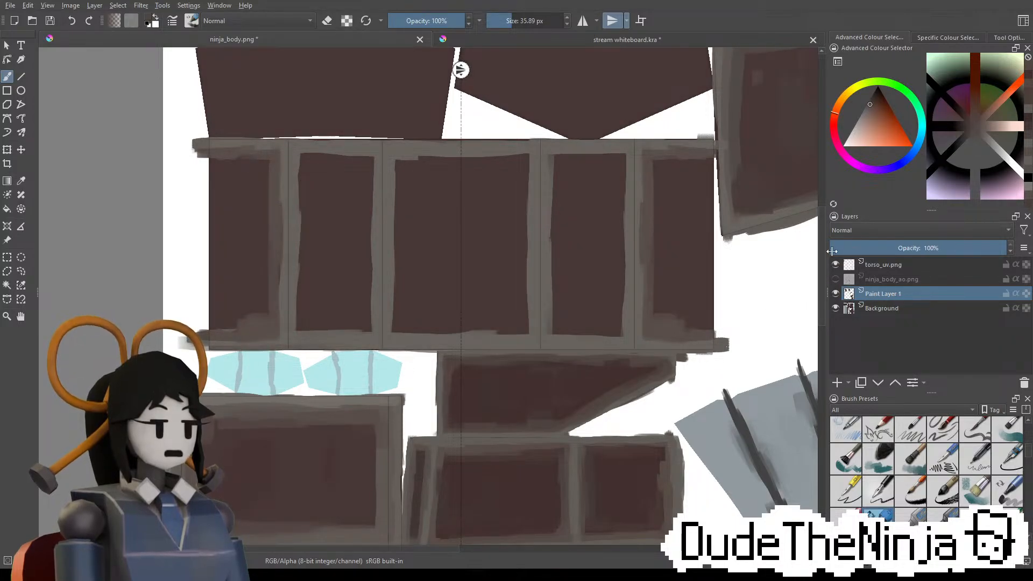
click(583, 20)
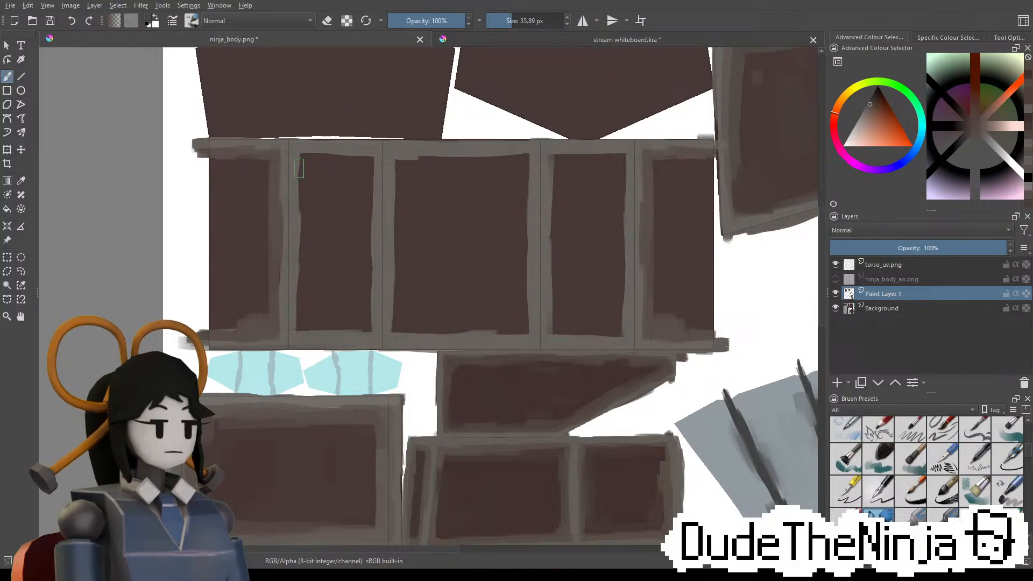
Shade the inside edges of the rectangle's second panel from the left with the darker border shade
drag(302, 171, 300, 335)
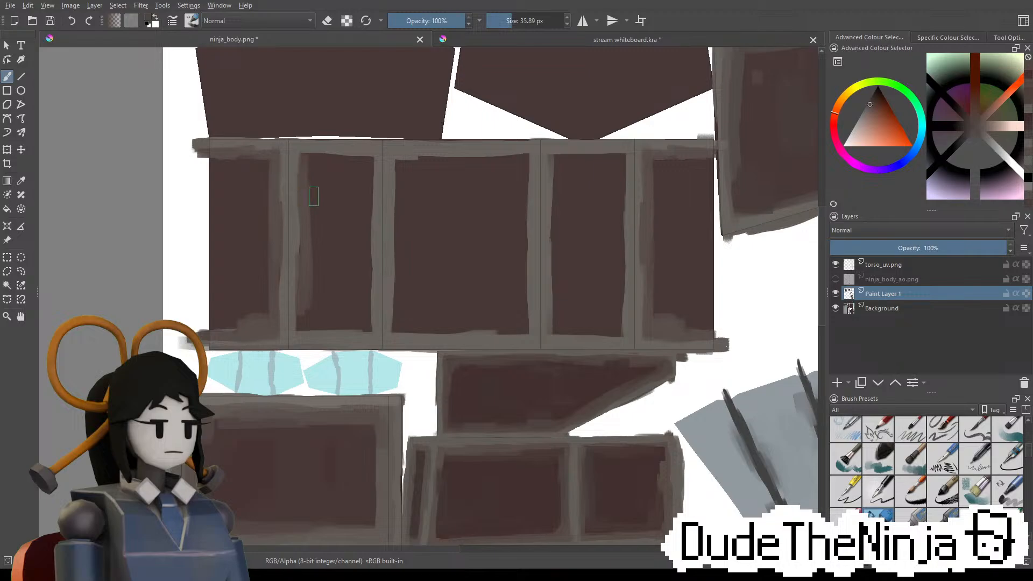
mouse_move(307, 155)
shift+mouse_down()
mouse_move(373, 149)
mouse_move(369, 208)
shift+mouse_up()
drag(369, 163, 371, 282)
drag(365, 242, 373, 279)
drag(364, 162, 370, 321)
mouse_move(364, 266)
mouse_down()
mouse_move(367, 315)
mouse_move(310, 325)
mouse_move(363, 326)
mouse_move(315, 328)
mouse_up()
key(ctrl+z)
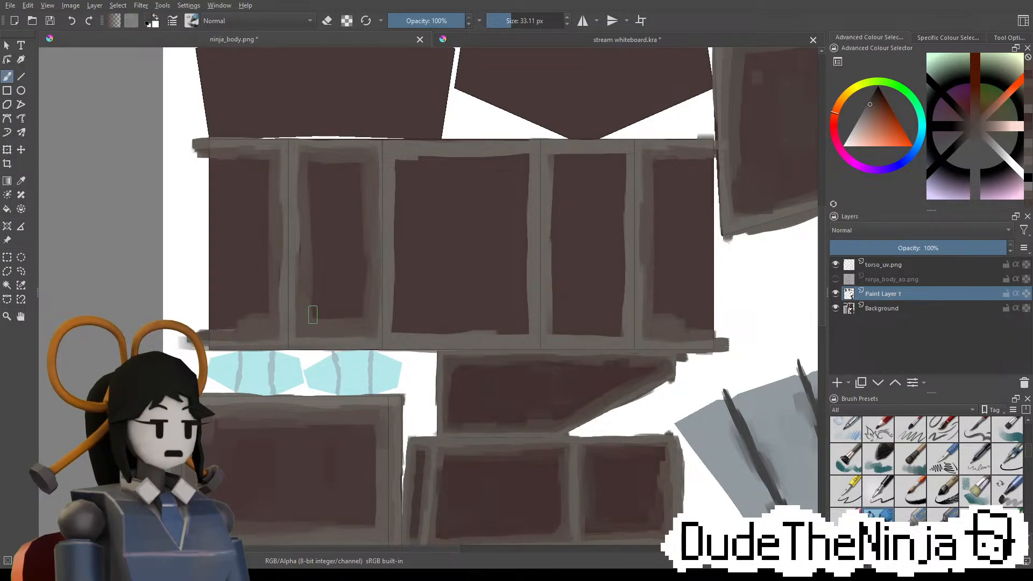
Shade all four inside edges of the wide middle panel with the darker border shade using a 33.11 px brush
drag(398, 161, 463, 160)
key(ctrl+z)
drag(398, 158, 526, 162)
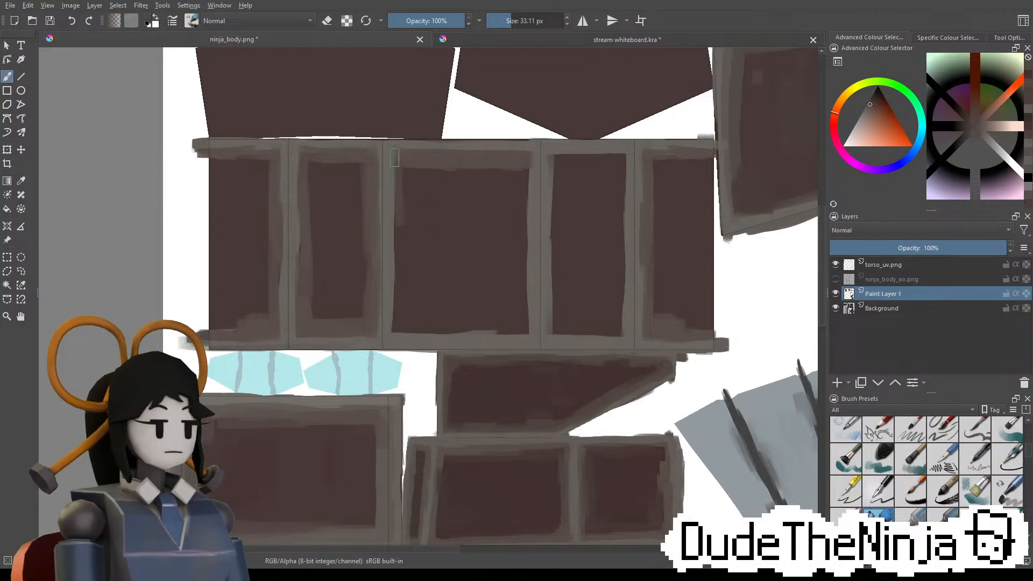
mouse_move(395, 158)
mouse_down()
mouse_move(391, 325)
mouse_move(517, 330)
mouse_up()
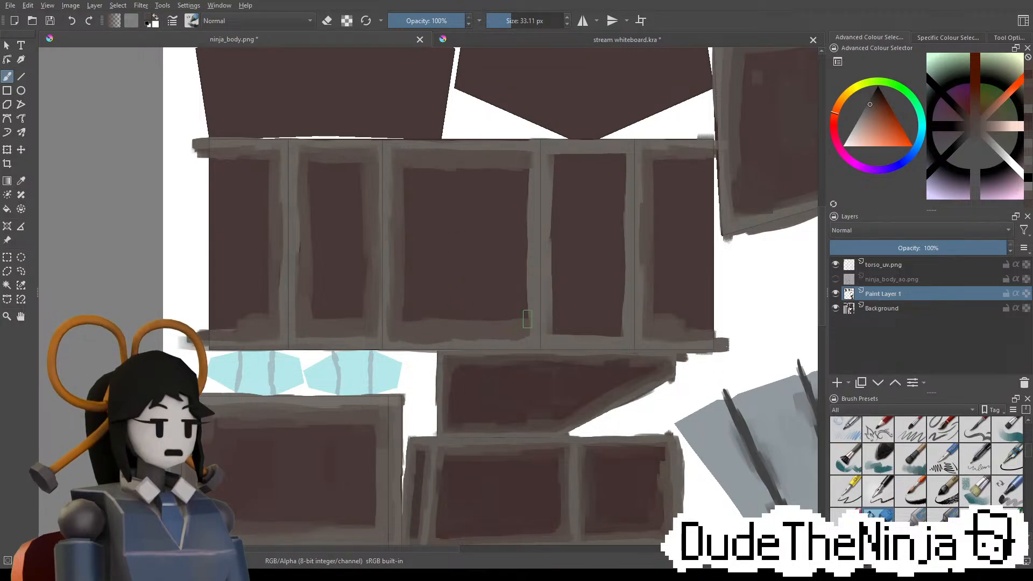
drag(530, 164, 525, 191)
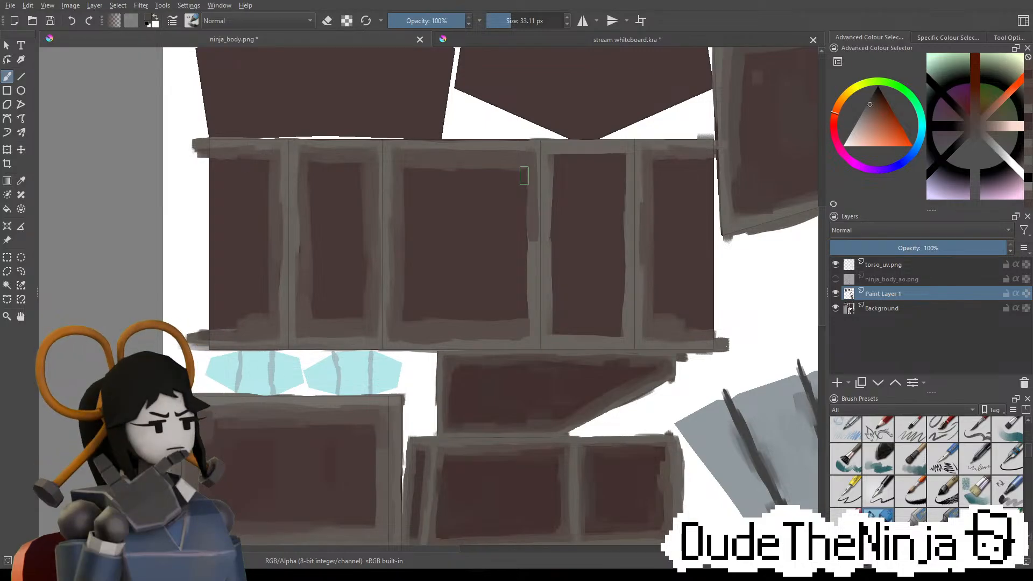
key(ctrl+z)
drag(530, 161, 524, 272)
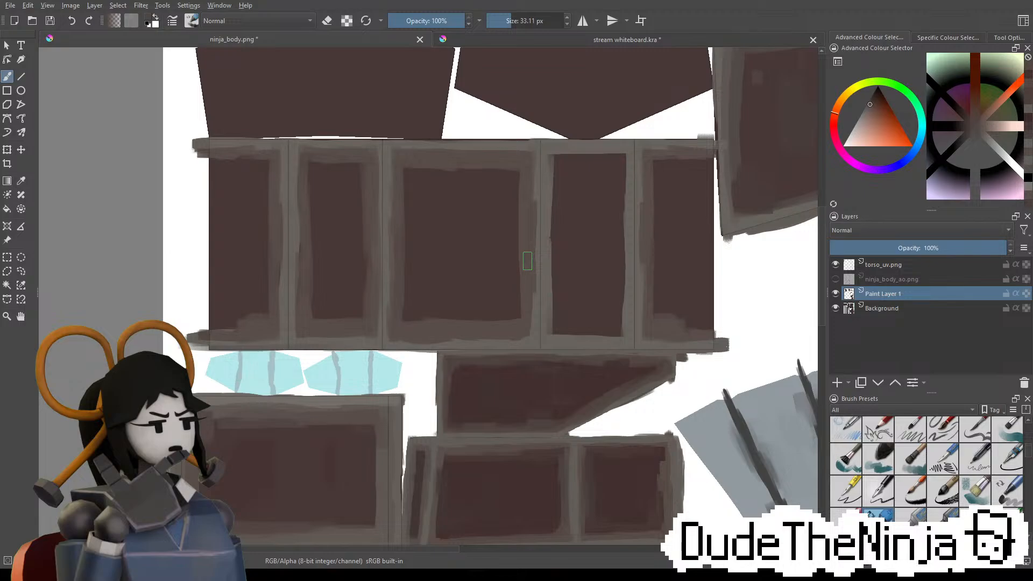
ctrl+click(573, 110)
drag(420, 173, 479, 173)
key(ctrl+z)
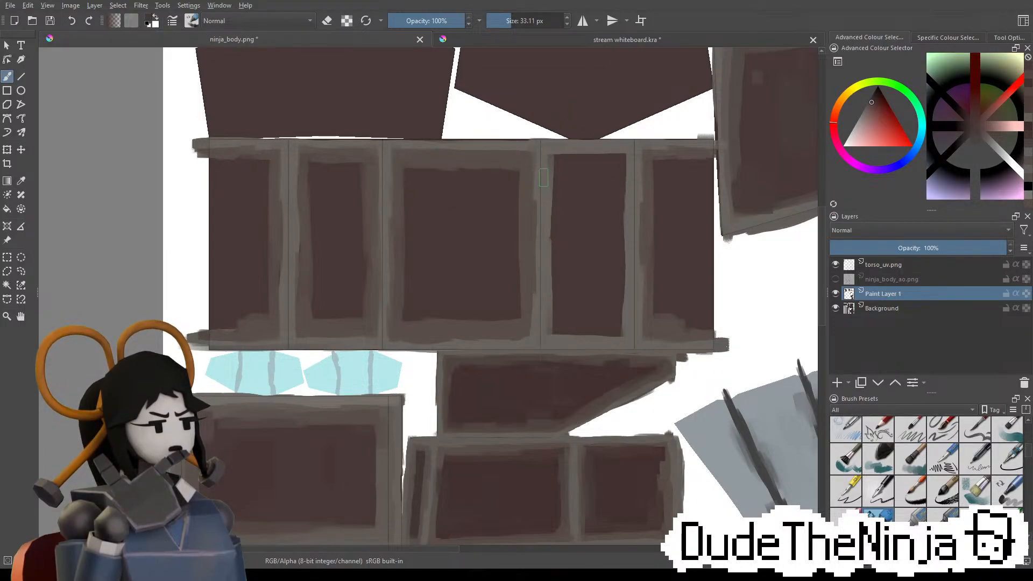
middle_drag(543, 178, 526, 296)
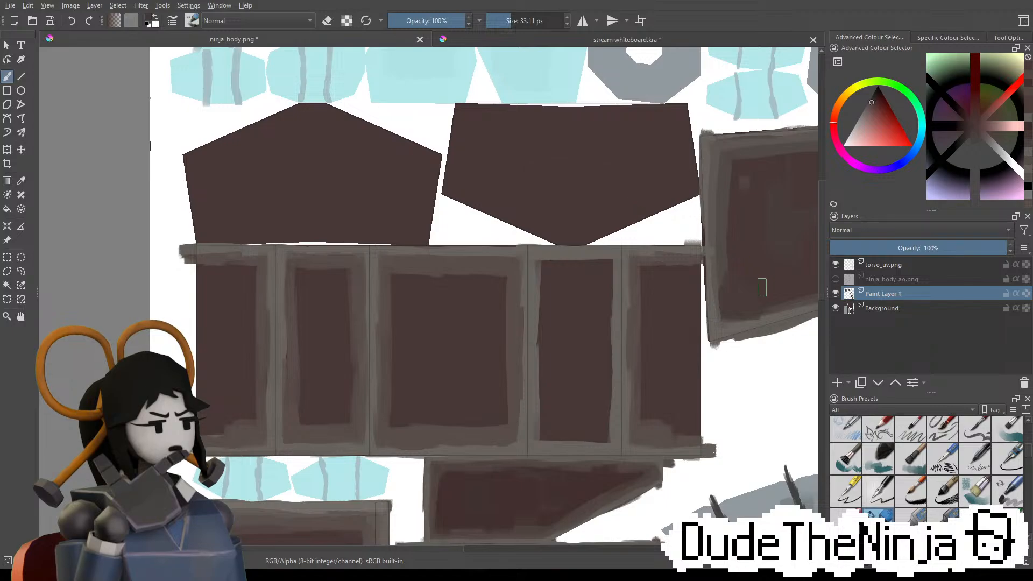
drag(431, 293, 479, 289)
key(ctrl+z)
mouse_move(580, 192)
mouse_down()
mouse_move(483, 193)
mouse_move(557, 190)
mouse_up()
key(ctrl+z)
Hide the torso_uv.png layer and trim the inner rim of the middle panel's shading with the dark brown panel colour
click(835, 264)
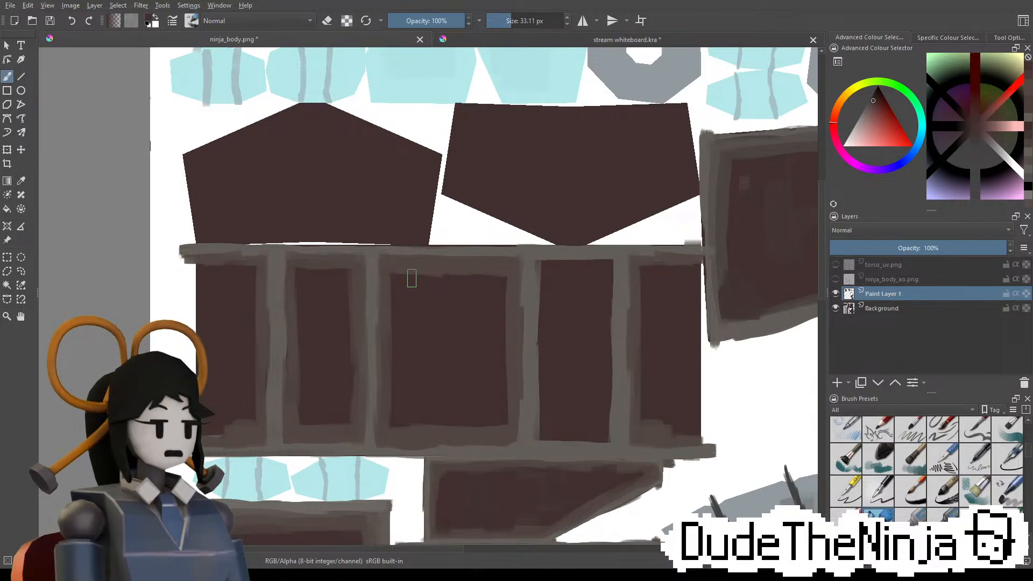
drag(500, 273, 412, 274)
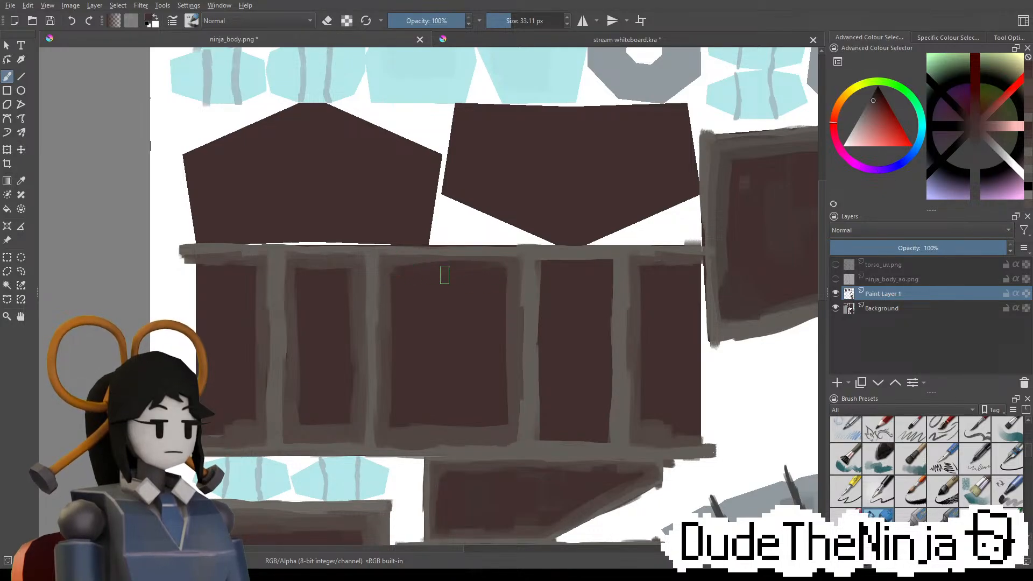
drag(507, 278, 504, 366)
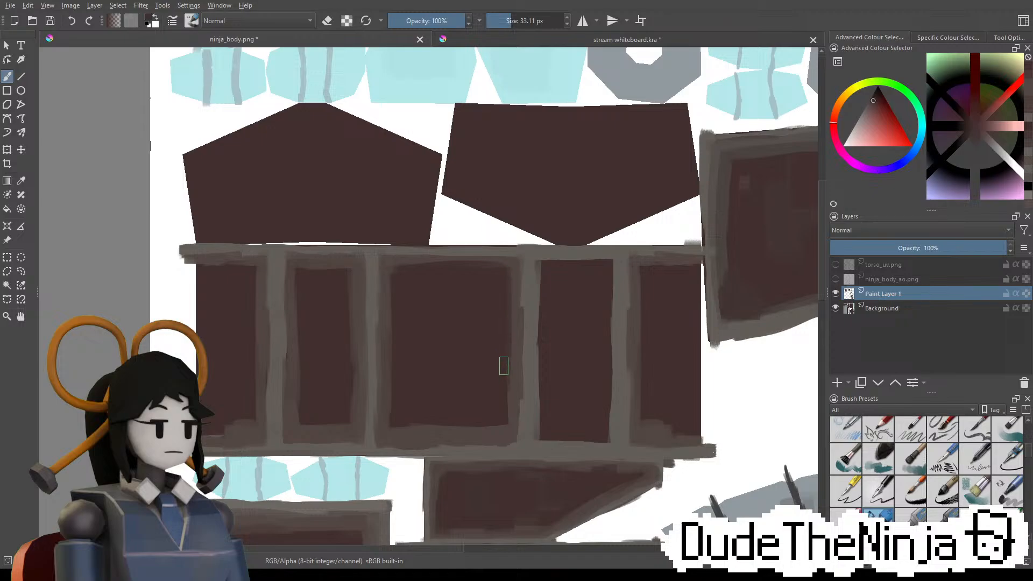
middle_drag(513, 384, 579, 284)
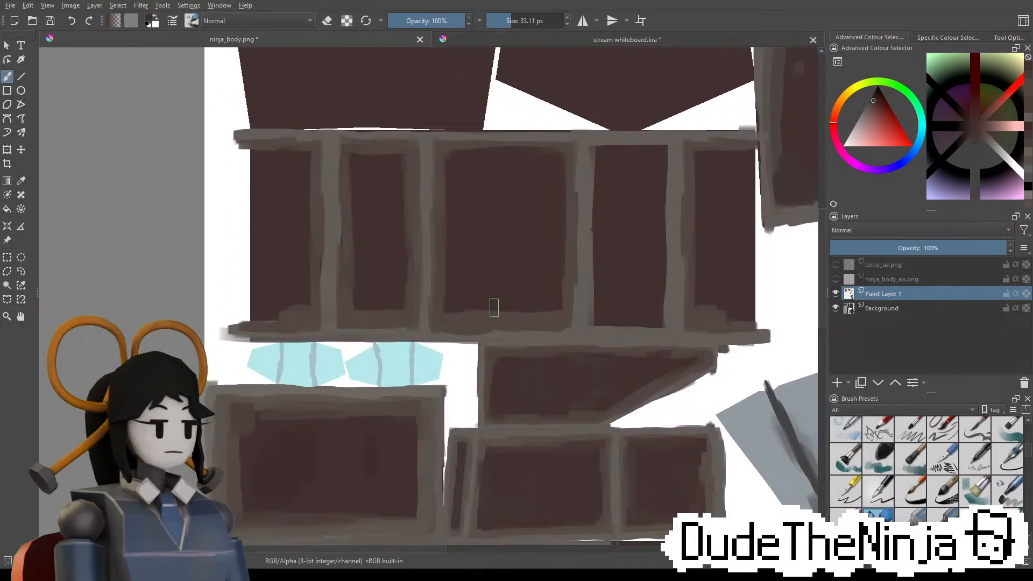
drag(470, 315, 570, 307)
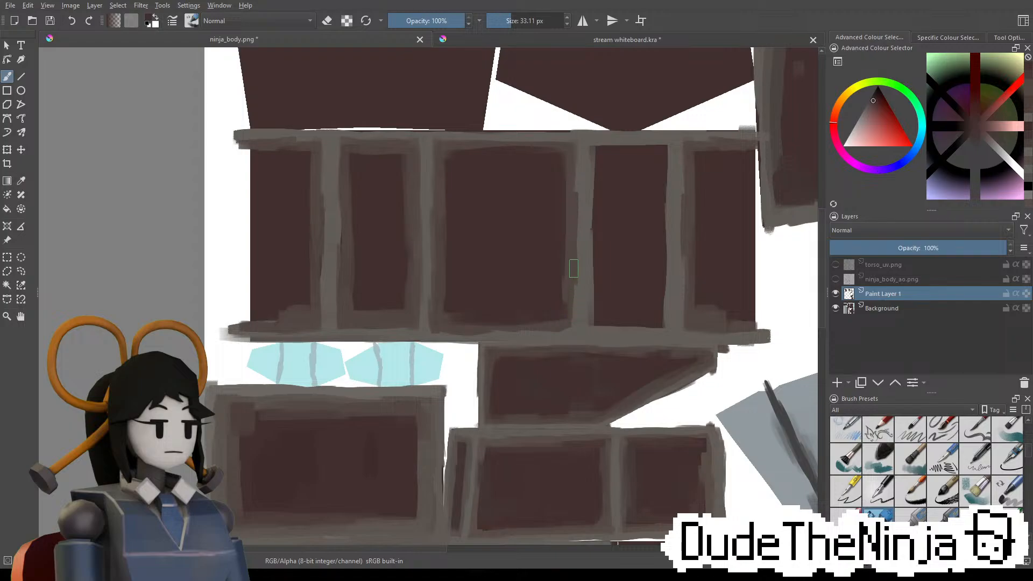
Shade the inside edges of the rectangle's fourth panel with the darker border shade, checking them against the torso_uv.png layer before hiding it
ctrl+click(567, 280)
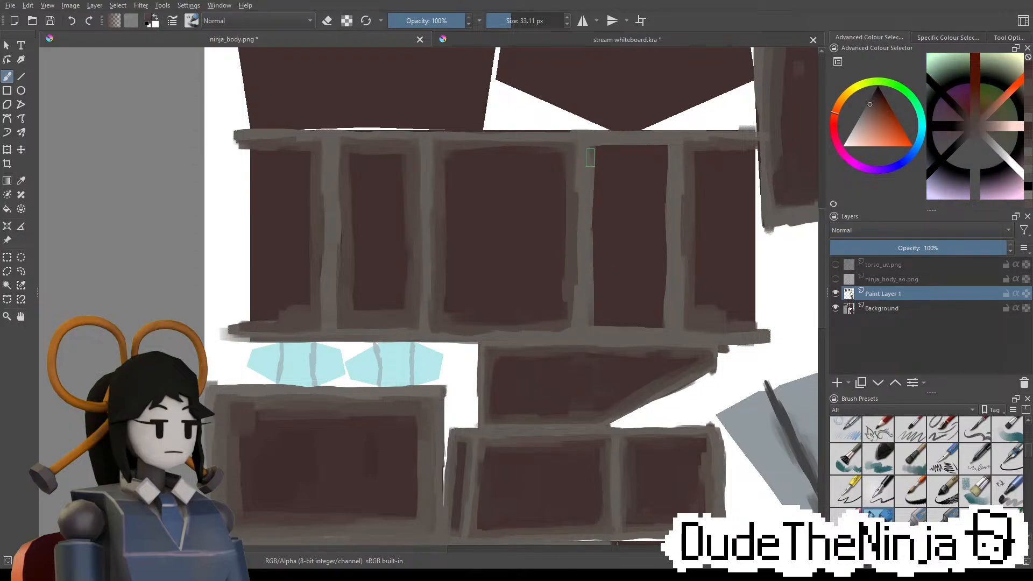
drag(590, 157, 597, 311)
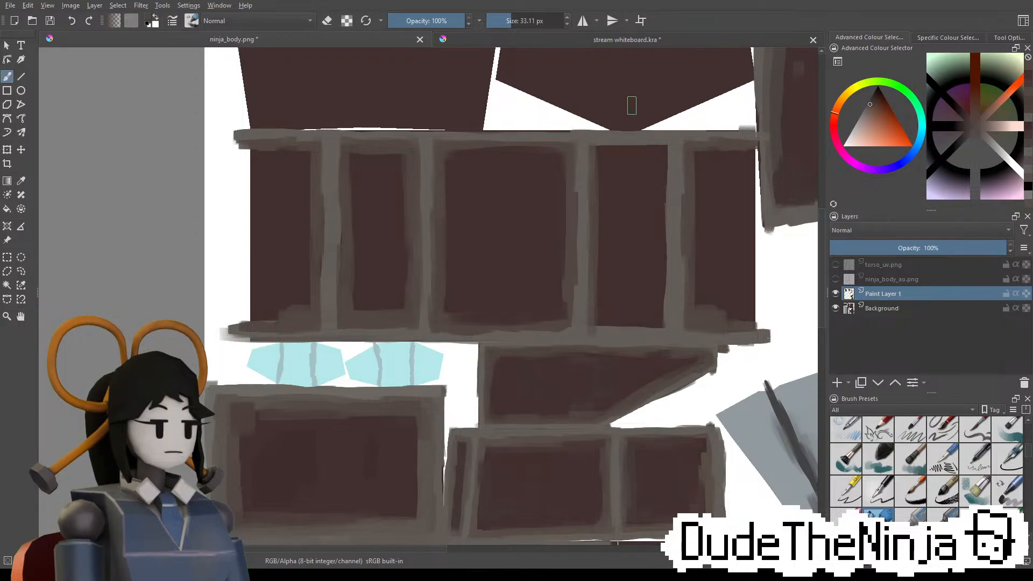
click(836, 264)
mouse_move(592, 148)
mouse_down()
mouse_move(627, 150)
mouse_move(594, 147)
mouse_up()
key(ctrl+z)
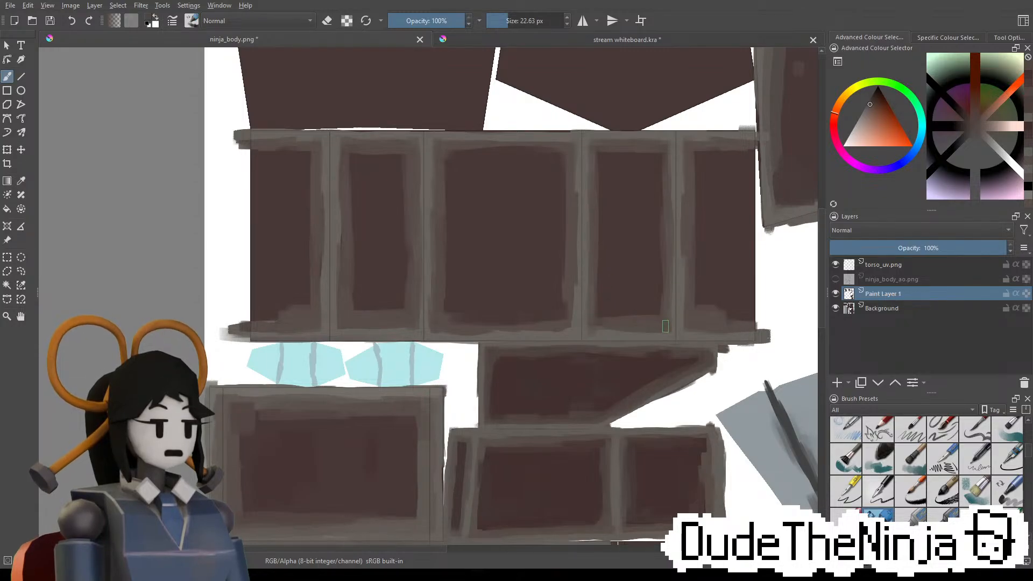
click(836, 264)
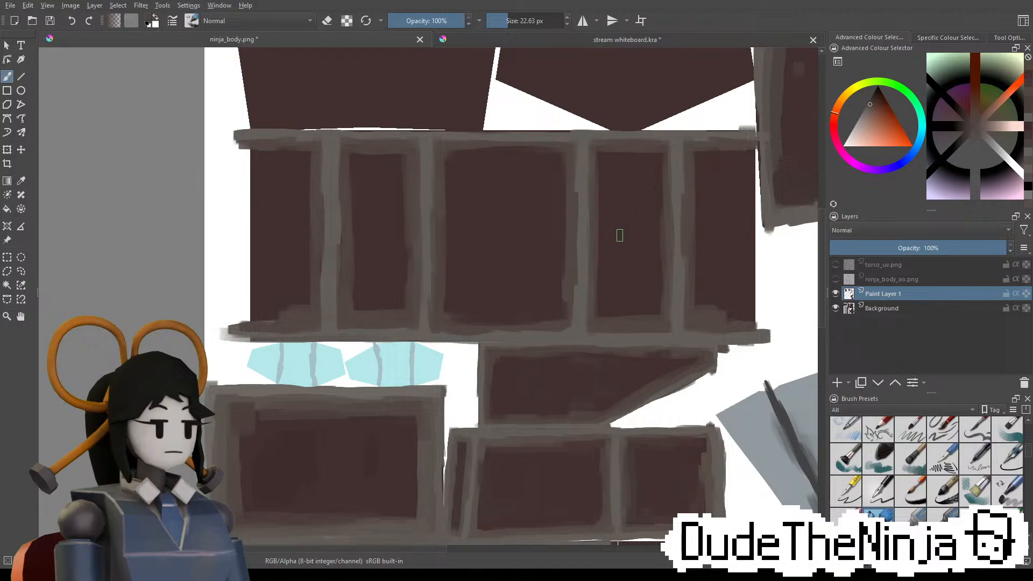
Trim the fourth panel's shading with the dark brown, blend its inner edge with an intermediate shade at 33.61 px, and save the file
ctrl+click(622, 316)
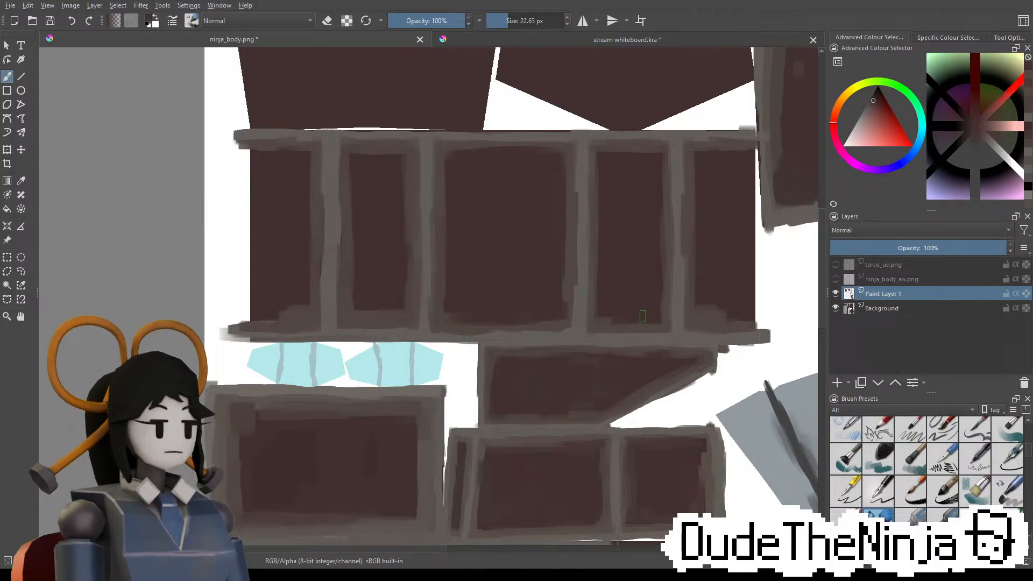
ctrl+drag(592, 160, 594, 167)
shift+drag(595, 168, 589, 263)
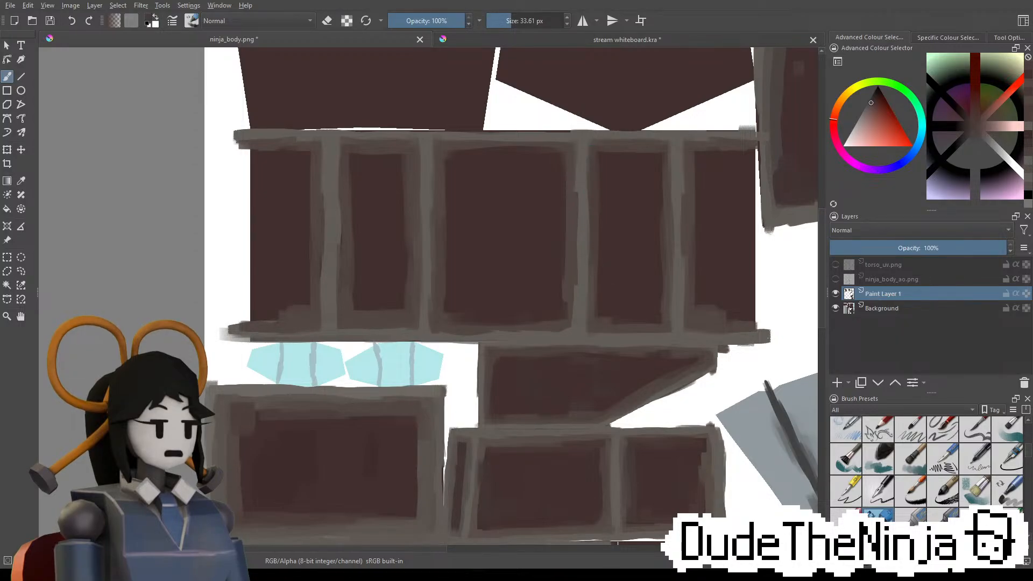
key(ctrl+s)
Build up shading in the middle panel's lower corner and tidy the inner edges of the neighbouring panels with the sampled border shade and dark brown
mouse_move(457, 339)
mouse_down()
mouse_move(503, 338)
mouse_move(517, 325)
mouse_move(476, 329)
mouse_up()
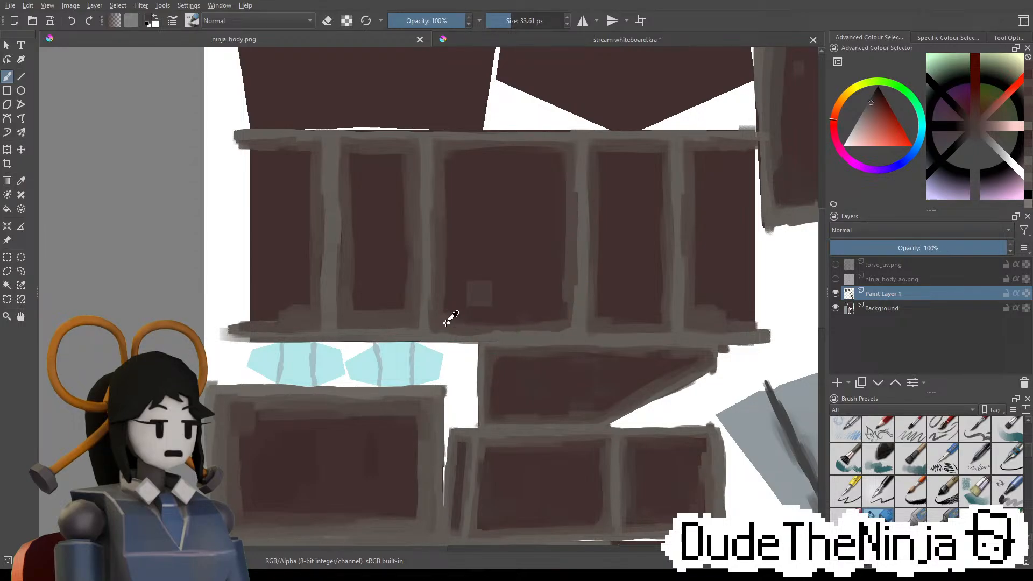
ctrl+click(446, 321)
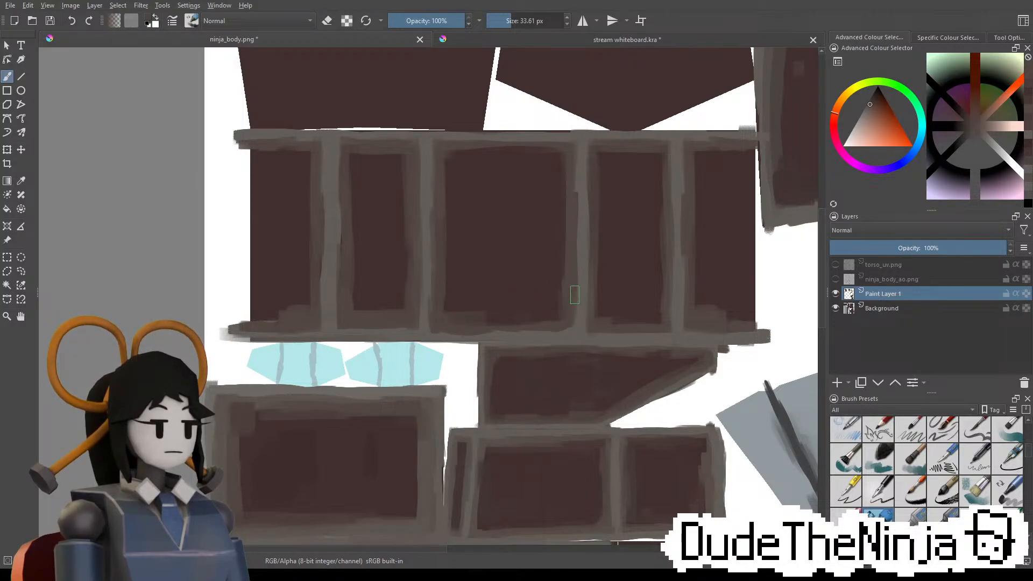
ctrl+click(692, 241)
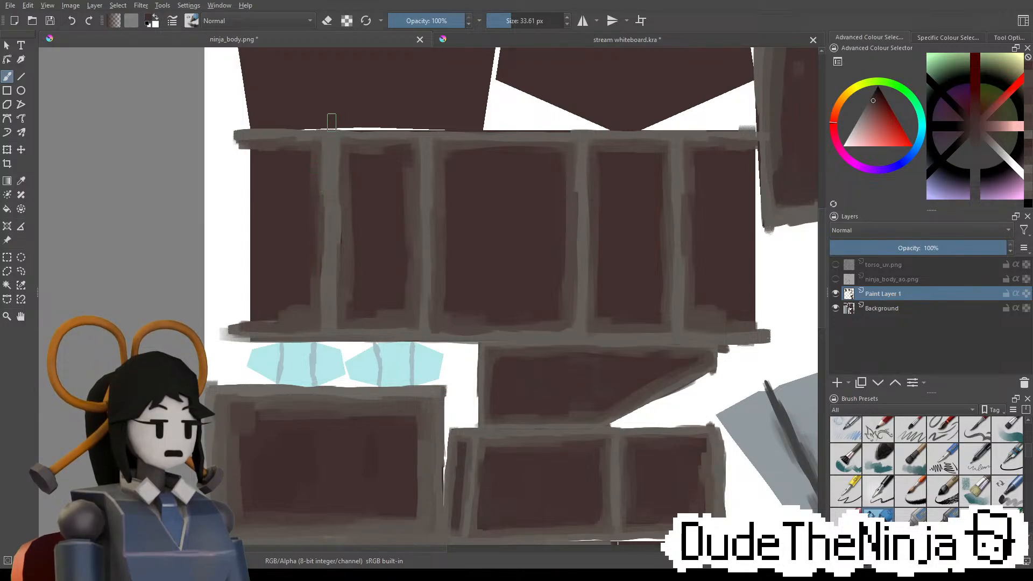
Rework the second panel's inner edges and adjoining left band with sampled grey, dark brown and border shades using 21.49 and 35.38 px brushes
ctrl+click(302, 138)
shift+drag(302, 138, 292, 136)
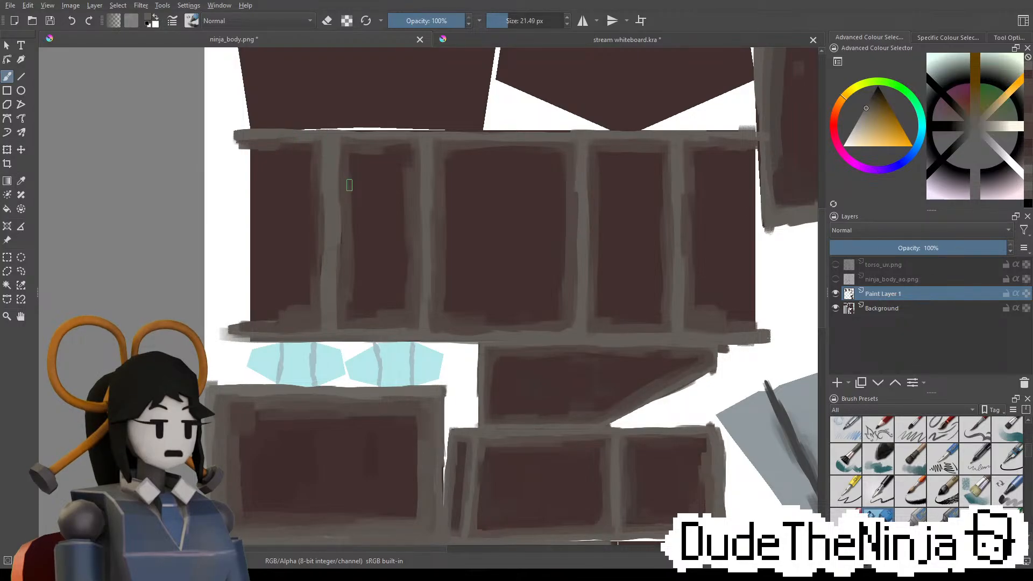
ctrl+click(369, 157)
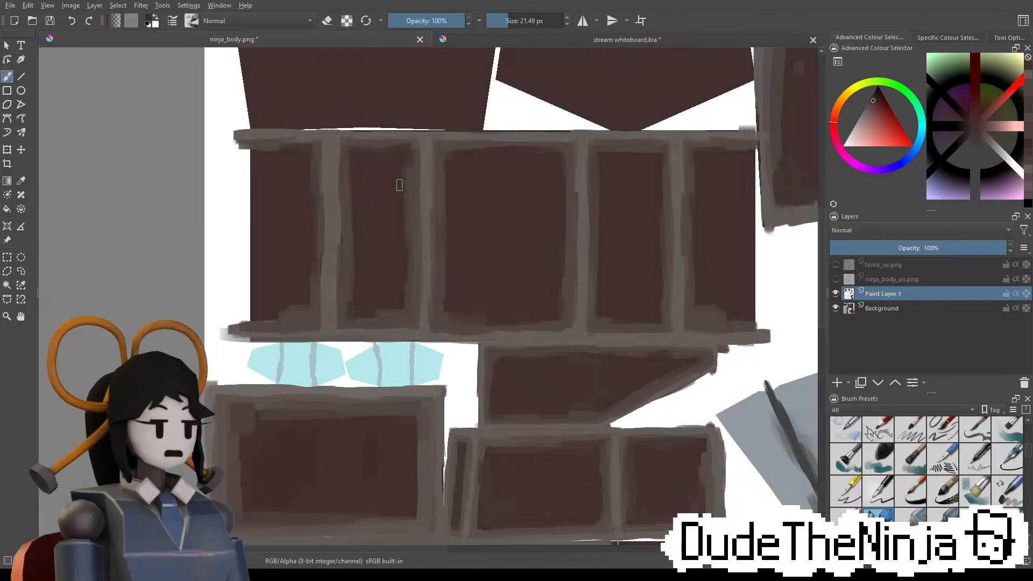
key(ctrl+z)
shift+drag(403, 202, 411, 202)
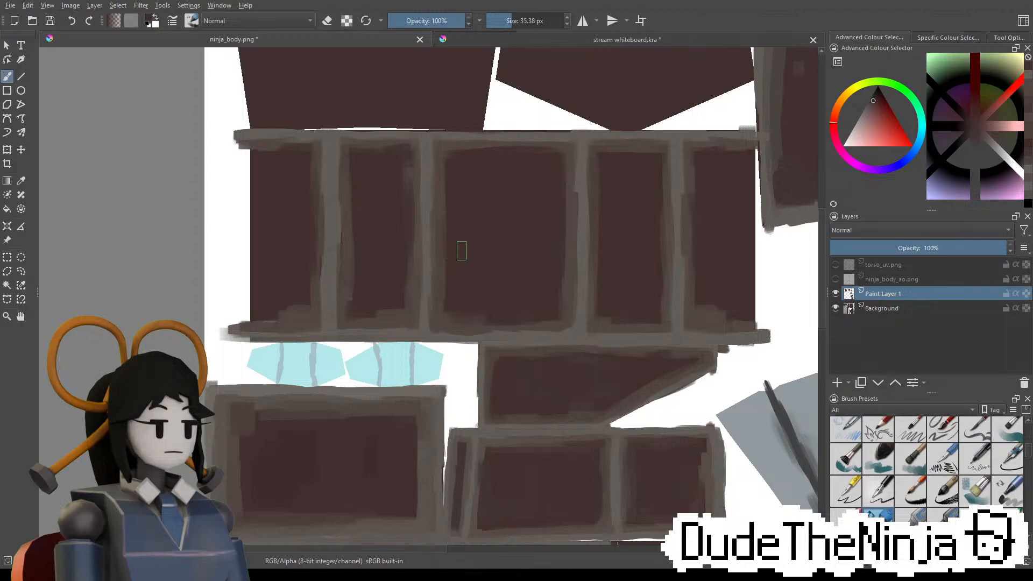
ctrl+click(418, 271)
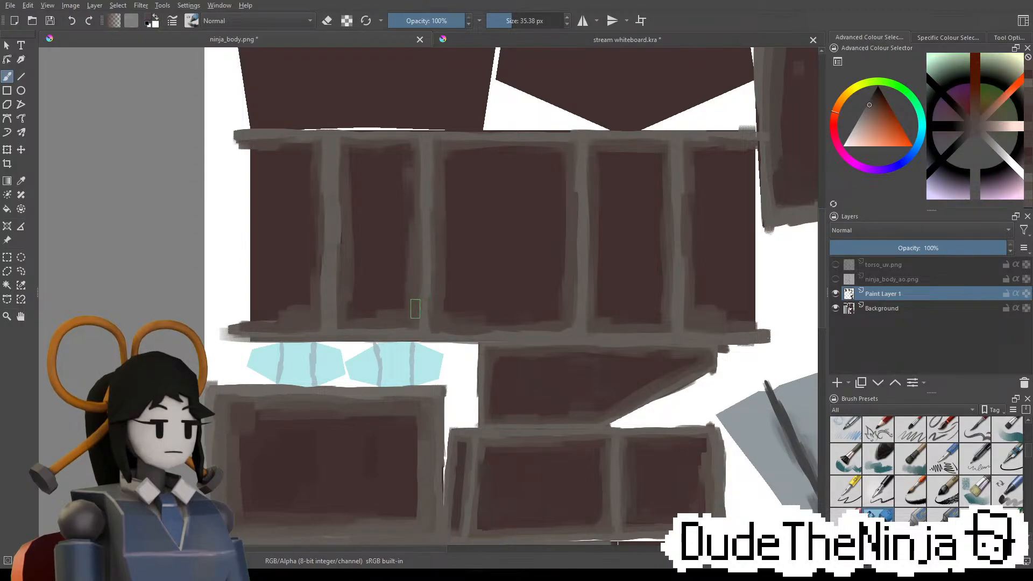
ctrl+click(365, 270)
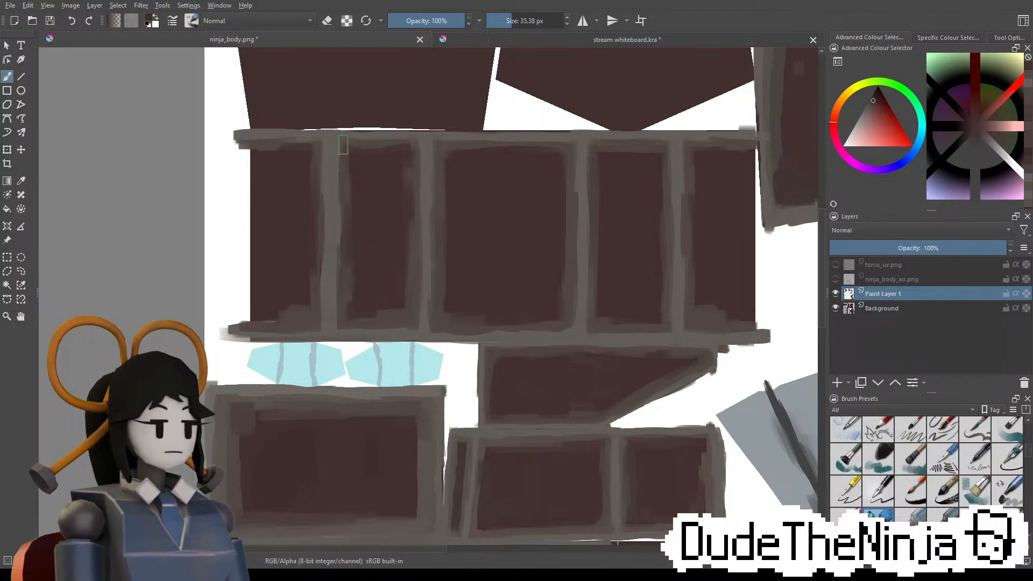
ctrl+click(321, 156)
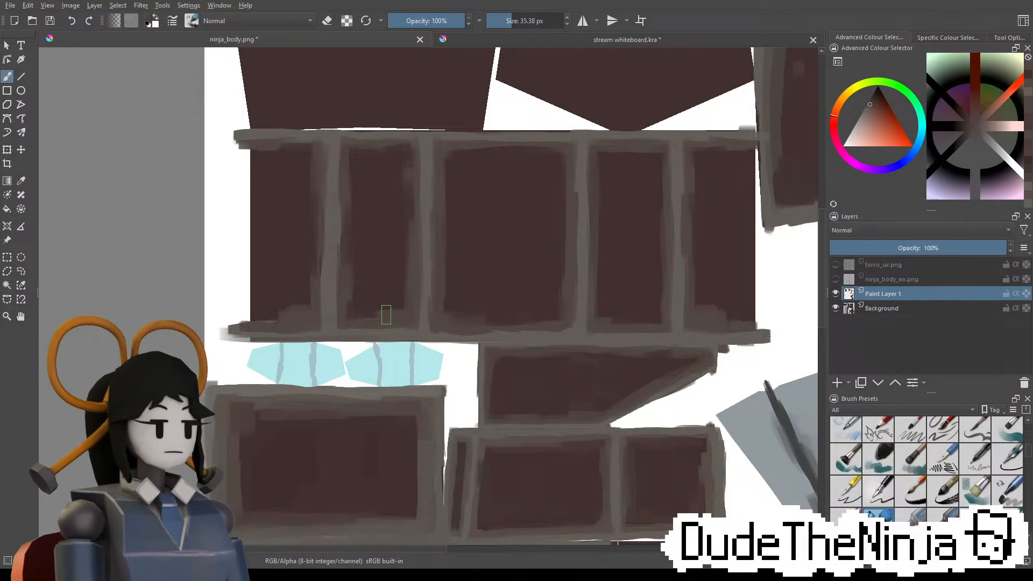
Refine the inner edges of the middle and fourth panels with sampled border shade and dark brown, using brushes of 21.99 and 38.41 px
ctrl+click(454, 210)
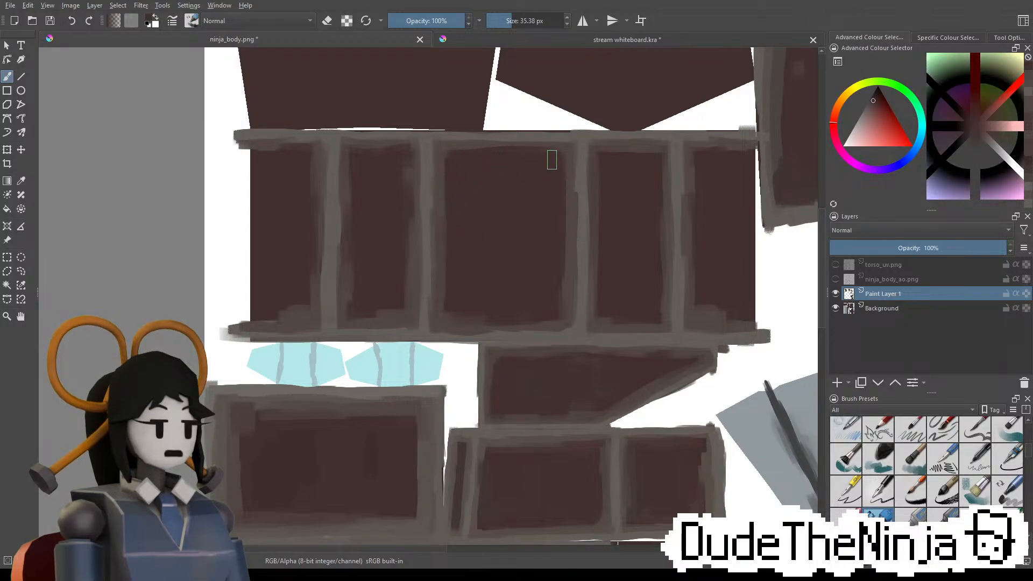
ctrl+click(462, 145)
shift+drag(475, 149, 557, 151)
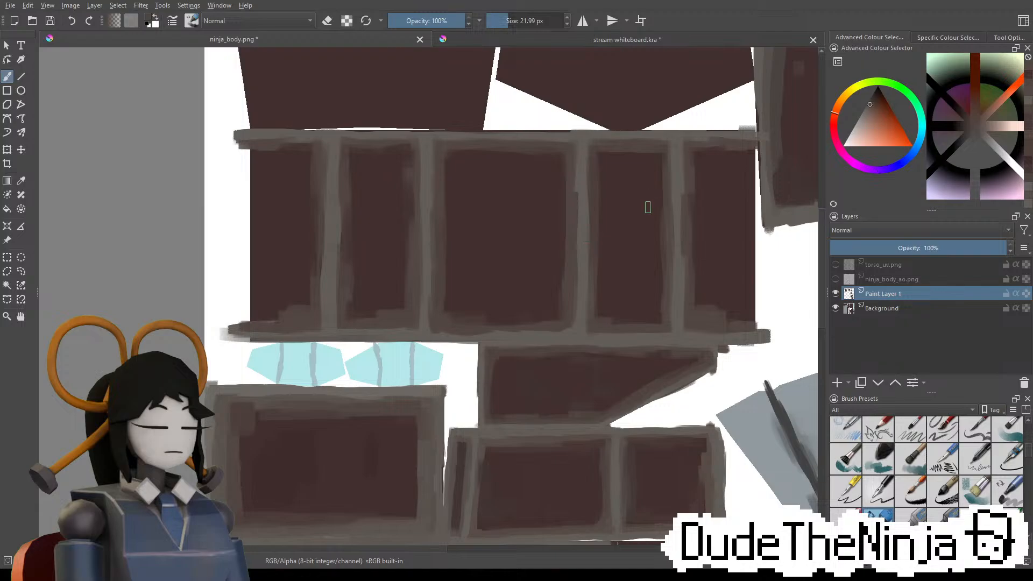
shift+drag(541, 199, 568, 200)
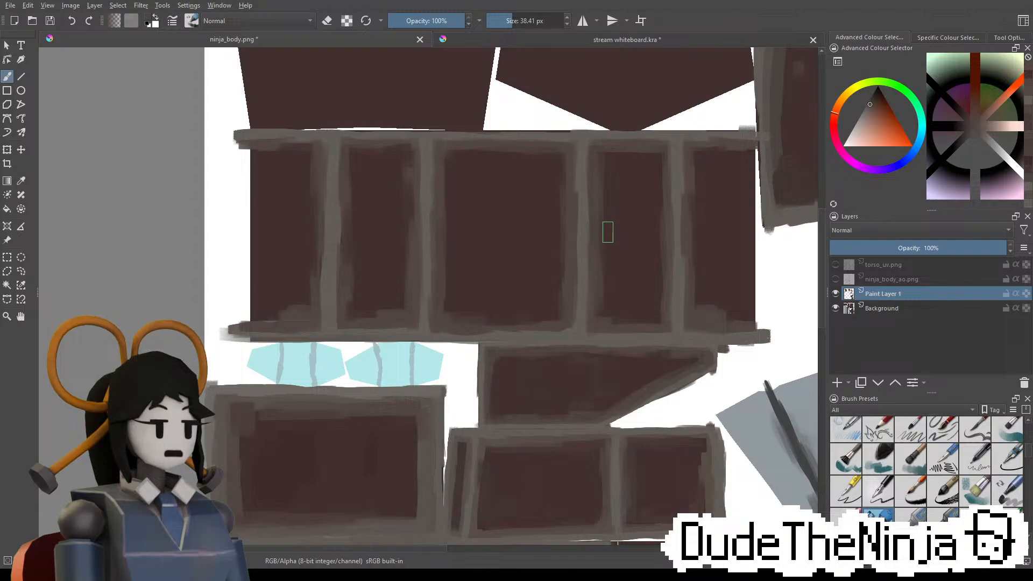
ctrl+click(614, 200)
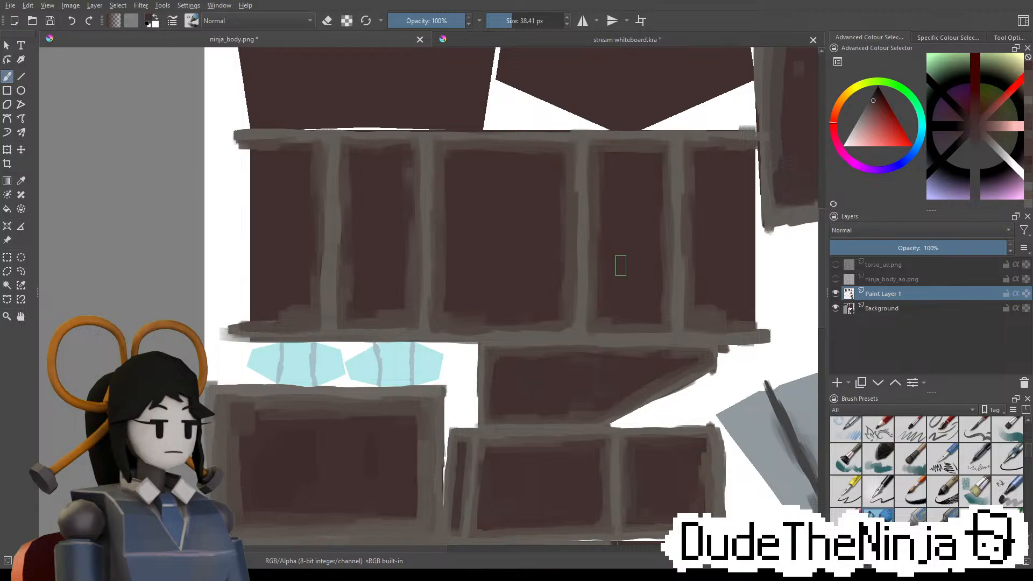
Touch up the panels' inner corners and lower edges with the dark brown and darker border shade, and save the file
drag(711, 234, 673, 220)
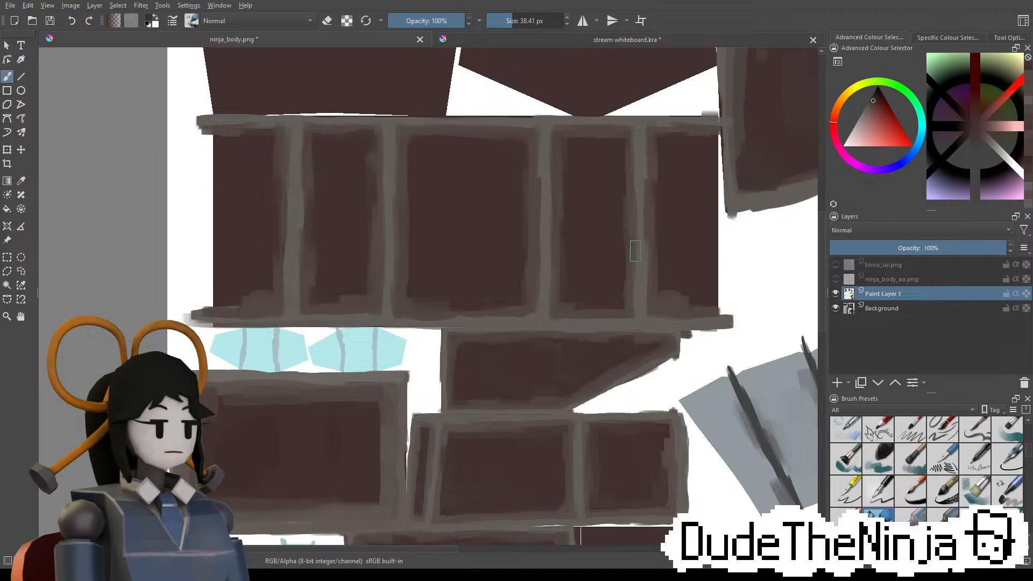
drag(672, 243, 680, 187)
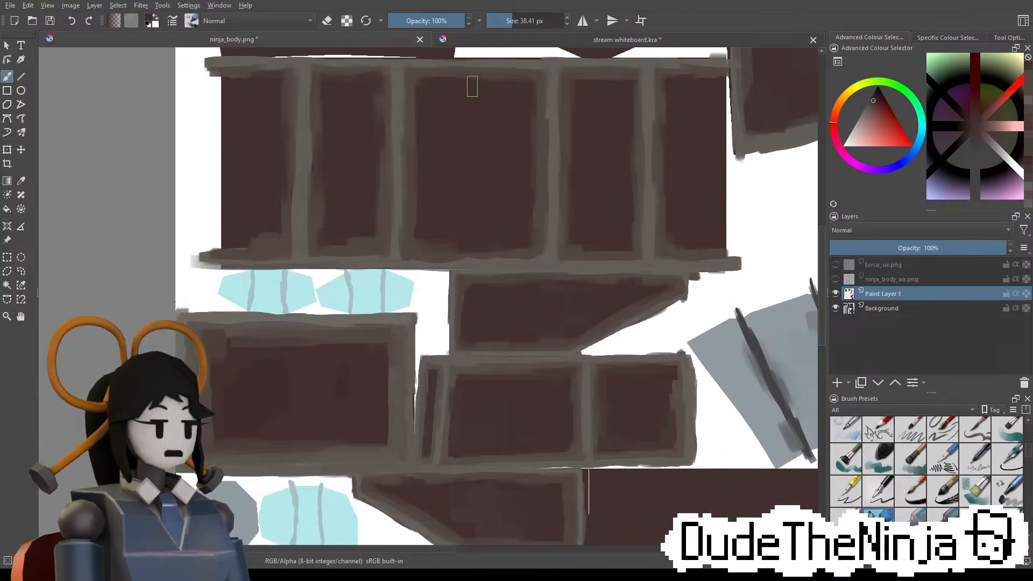
ctrl+click(283, 229)
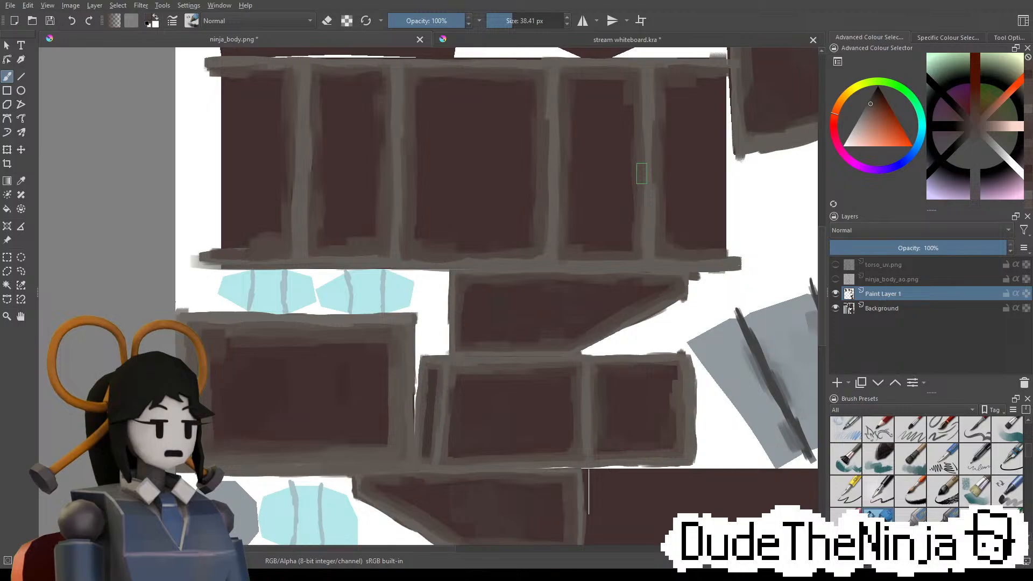
scroll(451, 237, down, 4)
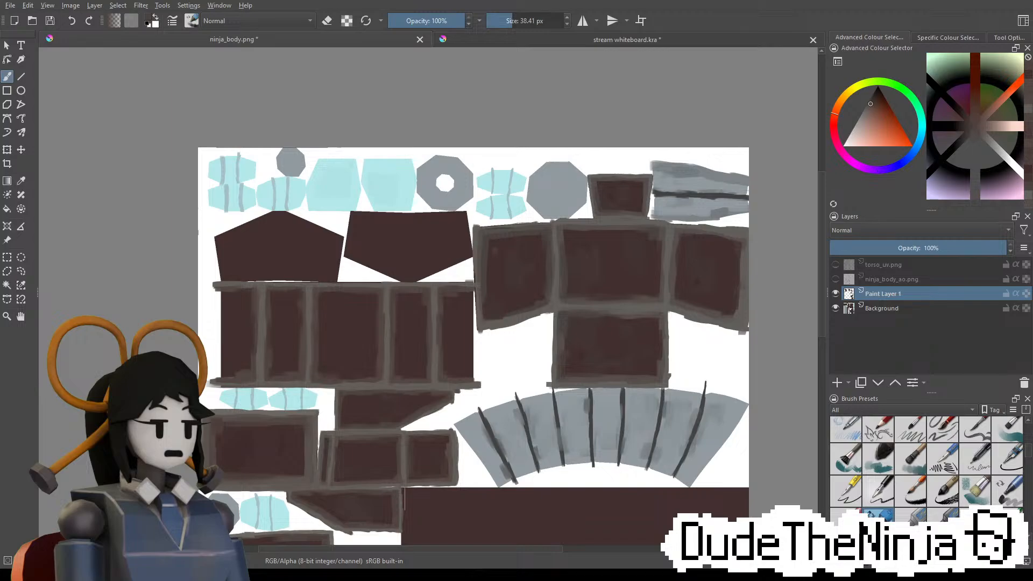
key(ctrl+s)
ctrl+scroll(415, 337, up, 1)
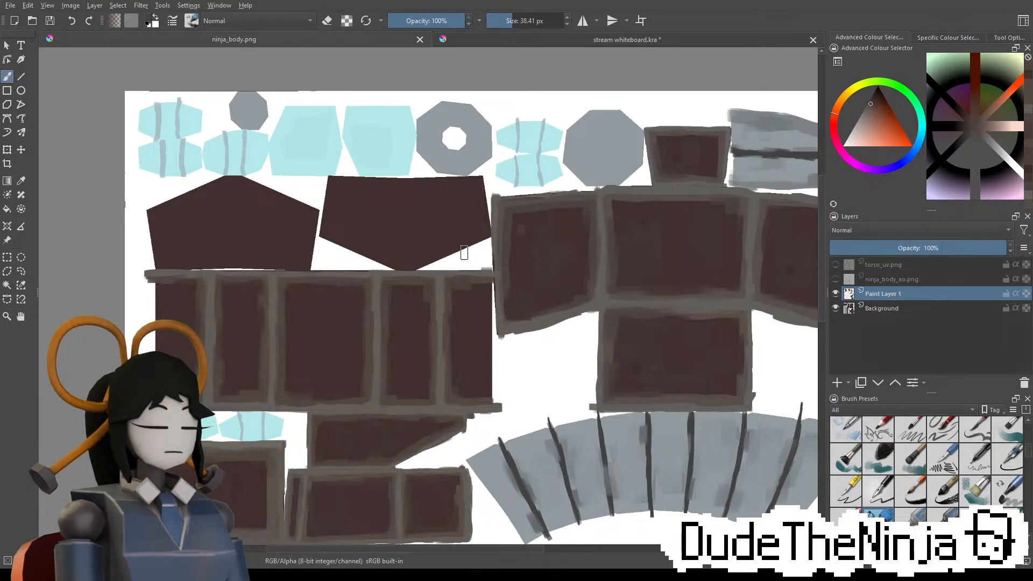
Sample the grey border colour, show the torso_uv.png layer and thicken the border along the first panel's lower edge
ctrl+click(598, 295)
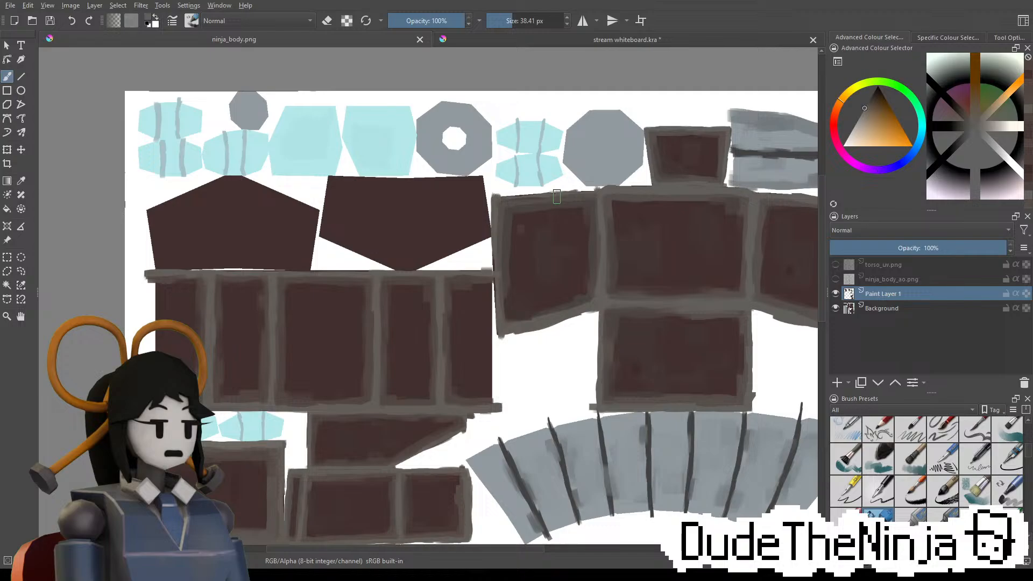
scroll(200, 369, up, 3)
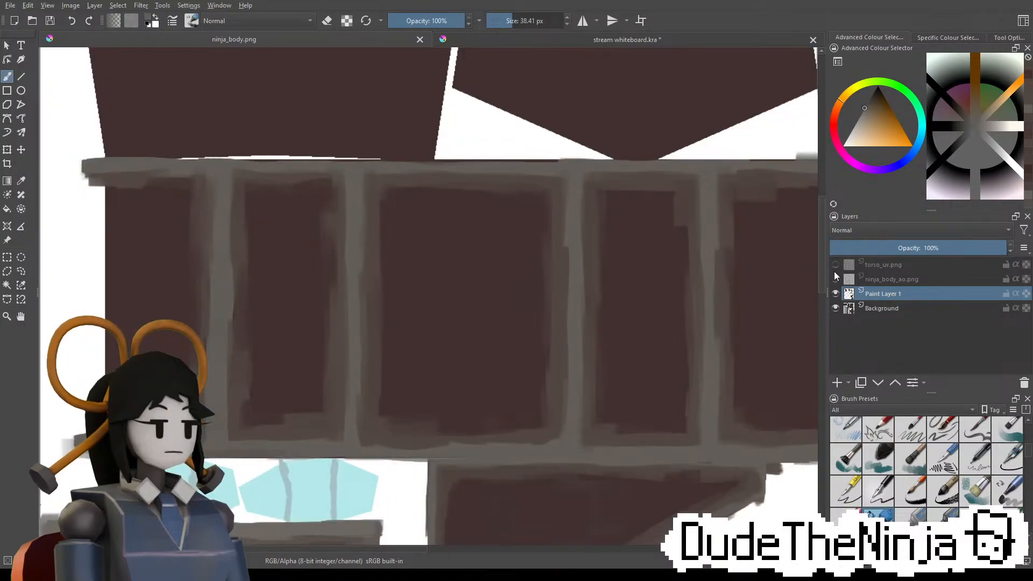
click(835, 264)
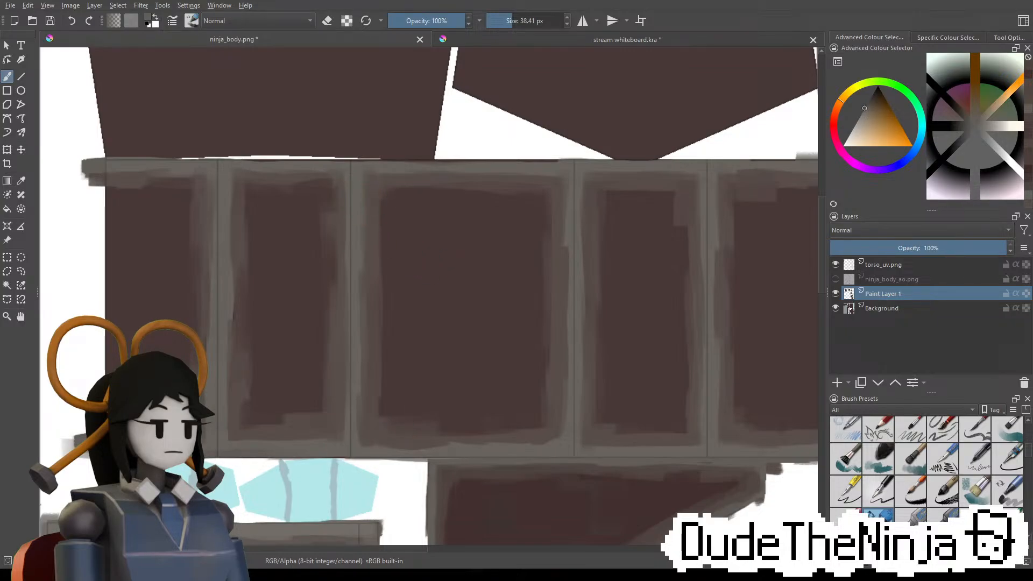
middle_drag(508, 342, 431, 282)
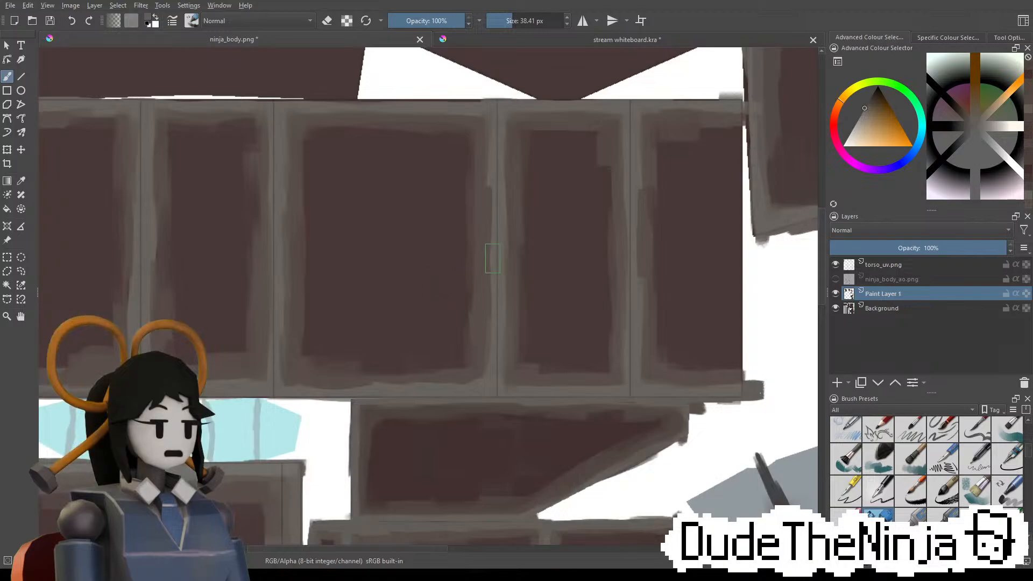
middle_drag(414, 387, 546, 339)
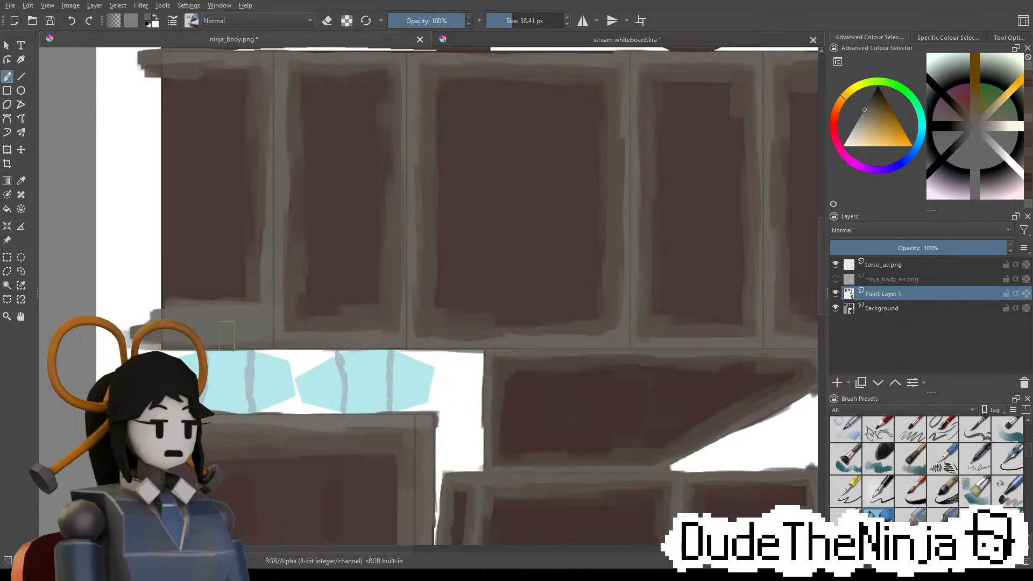
Try to extend the thick grey lower border across the second panel, and undo the recent border strokes
drag(291, 321, 364, 321)
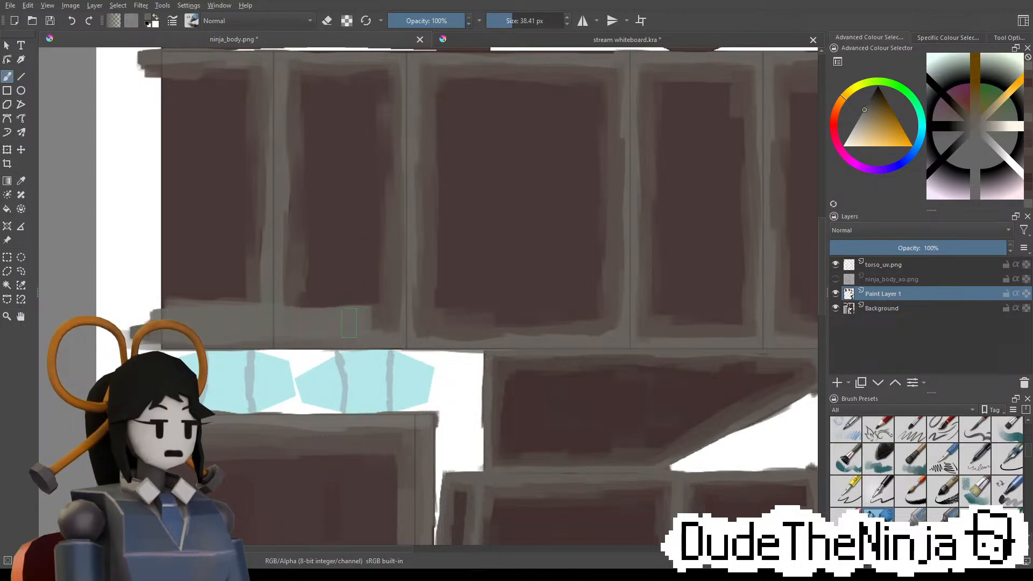
key(ctrl+z)
key(ctrl+z)
key(ctrl+z)
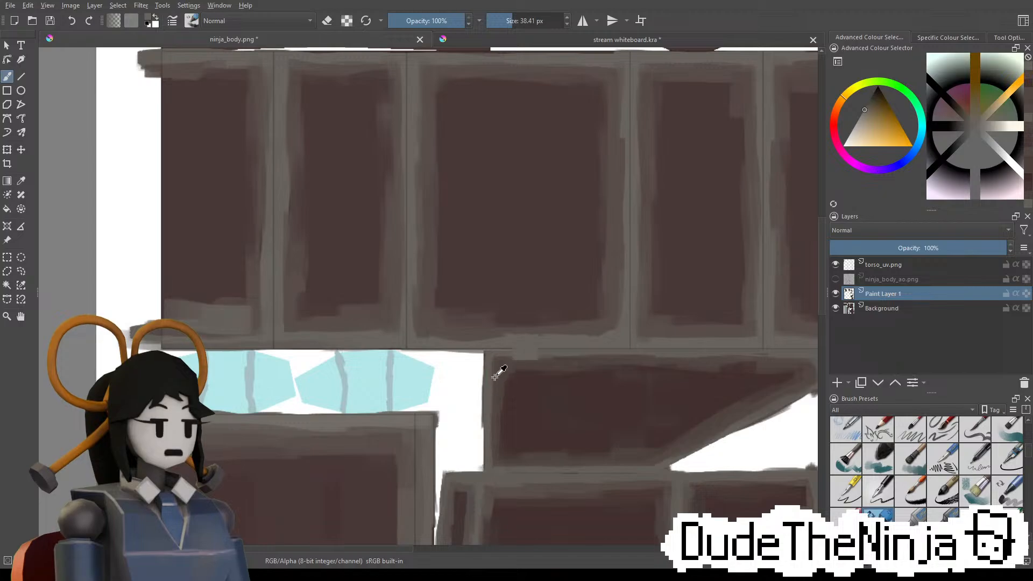
key(ctrl+z)
Resample the border grey and paint a thicker lower border across the first, second and middle panels with the 38.41 px brush
ctrl+click(488, 371)
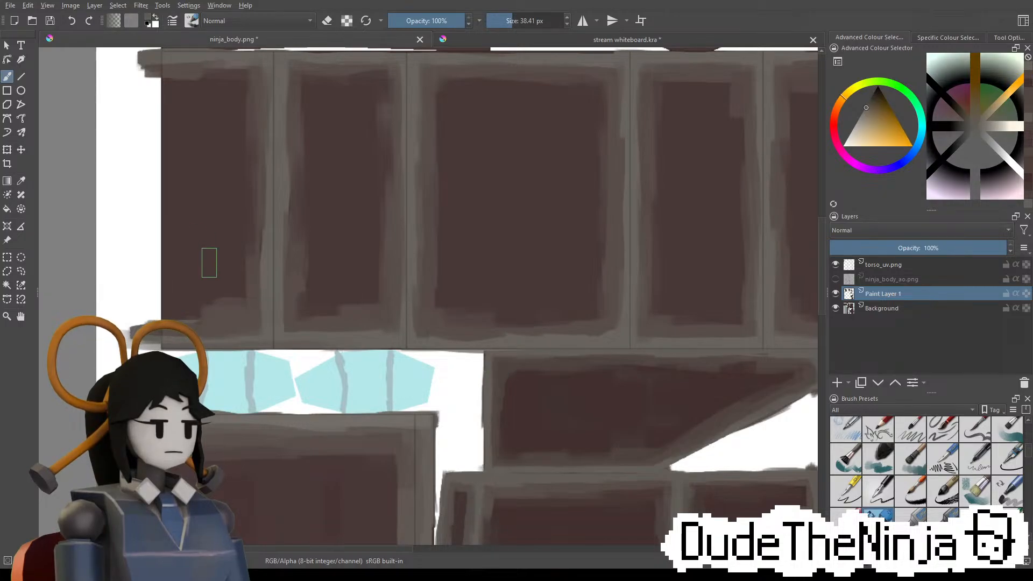
mouse_move(162, 330)
mouse_down()
mouse_move(257, 339)
mouse_move(258, 327)
mouse_move(412, 322)
mouse_up()
drag(321, 324, 442, 326)
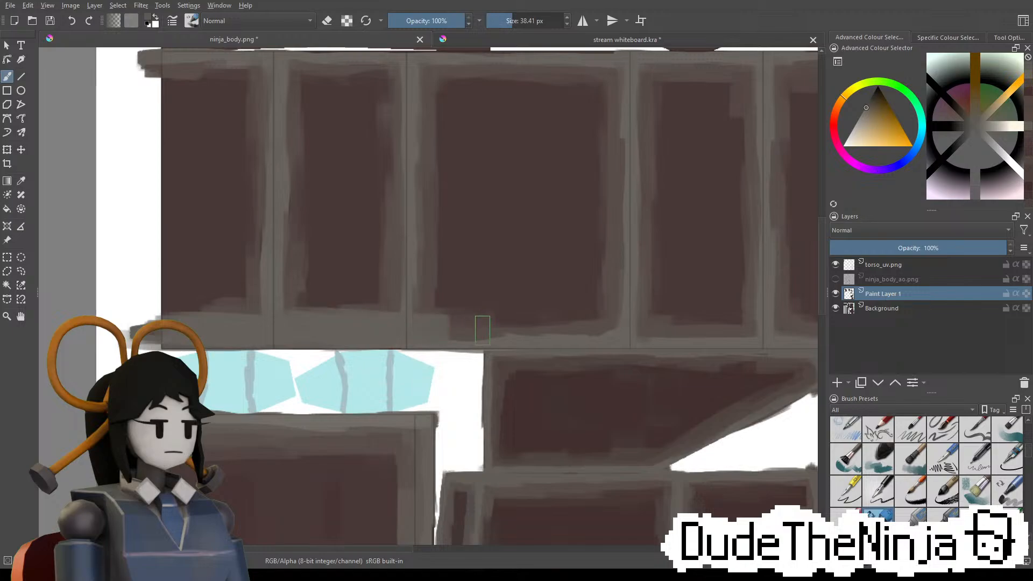
key(ctrl+z)
key(ctrl+z)
drag(272, 327, 402, 318)
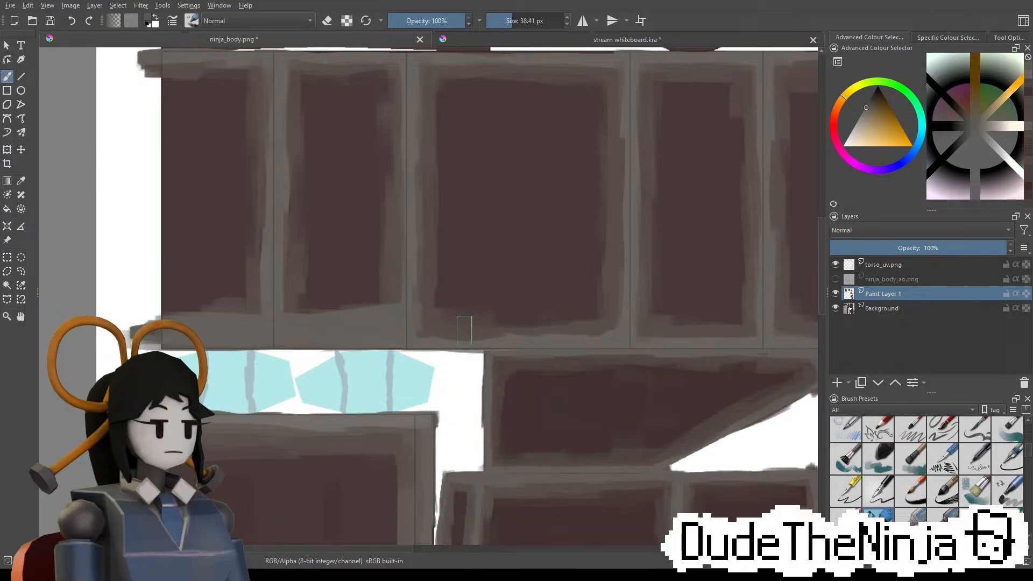
mouse_move(495, 328)
mouse_down()
mouse_move(405, 328)
mouse_move(559, 333)
mouse_up()
drag(477, 323, 612, 323)
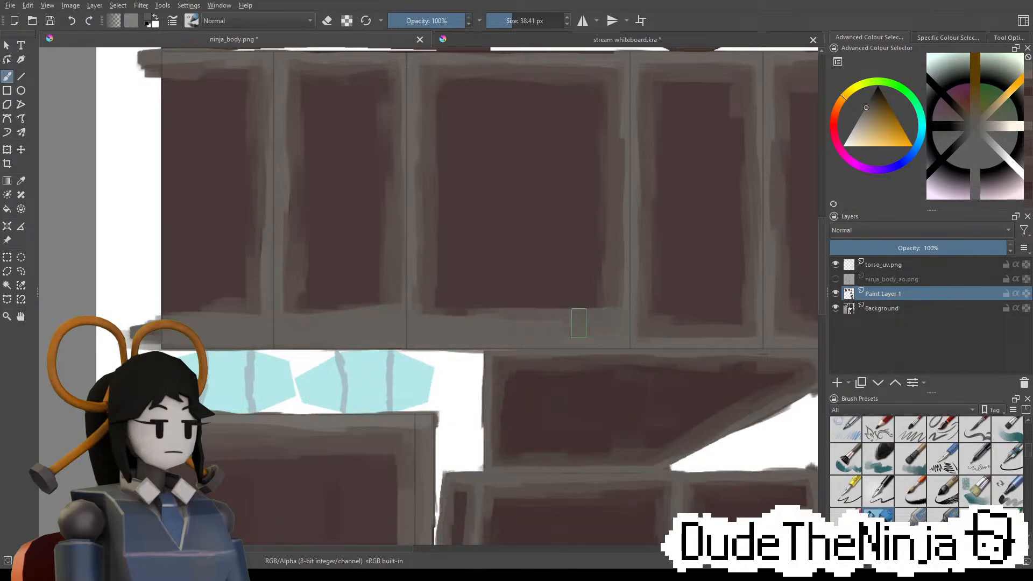
Repaint the thick grey lower border from the middle panel into the fourth panel, then save and show the ninja_body_ao.png layer
key(ctrl+z)
drag(509, 327, 708, 326)
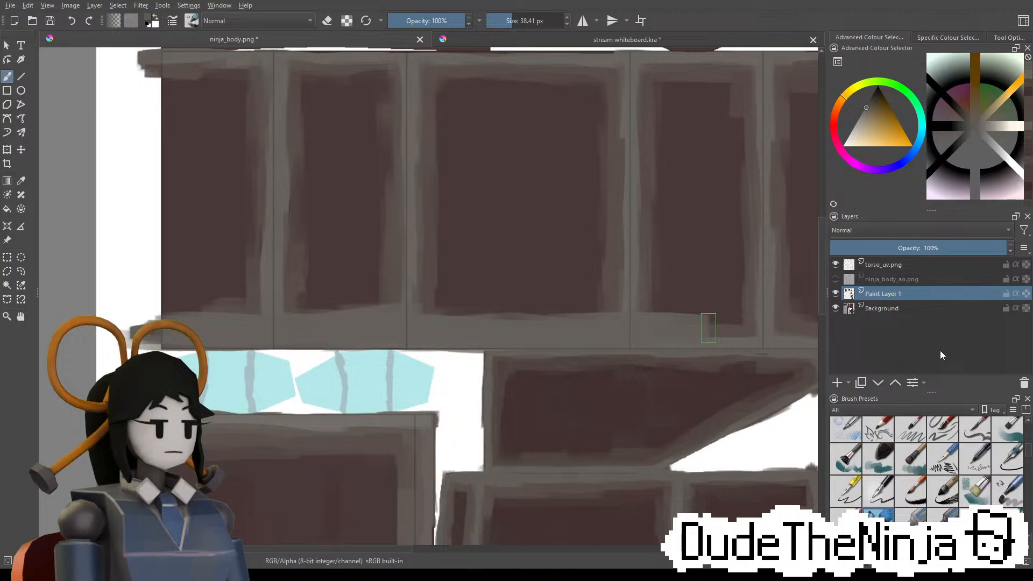
key(ctrl+s)
click(835, 279)
click(838, 279)
click(837, 280)
Even out the upper edge of the thick grey lower border across the middle and fourth panels
mouse_move(583, 304)
mouse_down()
mouse_move(641, 303)
mouse_move(527, 311)
mouse_up()
key(ctrl+s)
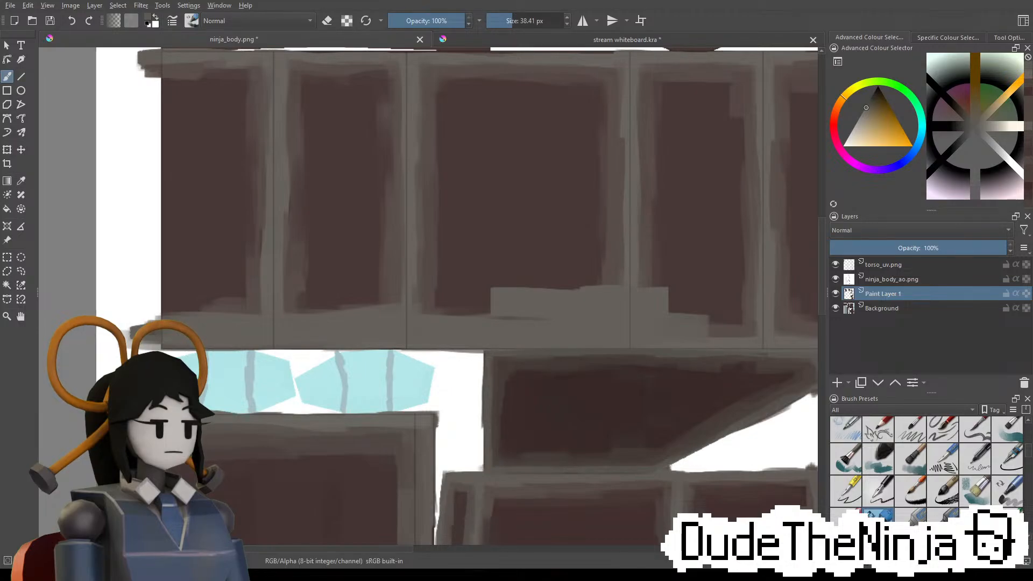
mouse_move(500, 301)
mouse_down()
mouse_move(565, 289)
mouse_move(538, 324)
mouse_move(651, 323)
mouse_move(640, 324)
mouse_up()
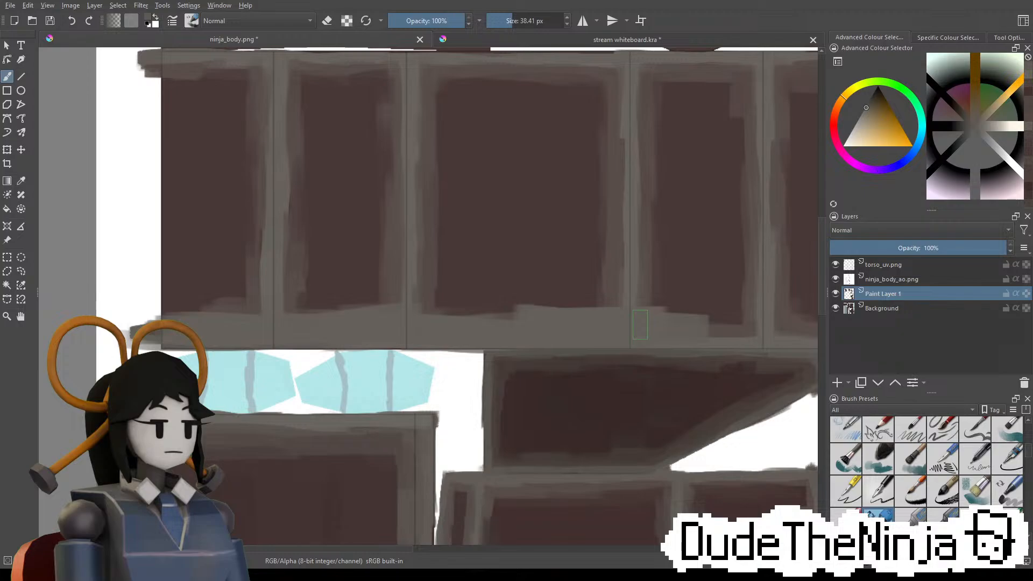
drag(514, 317, 457, 321)
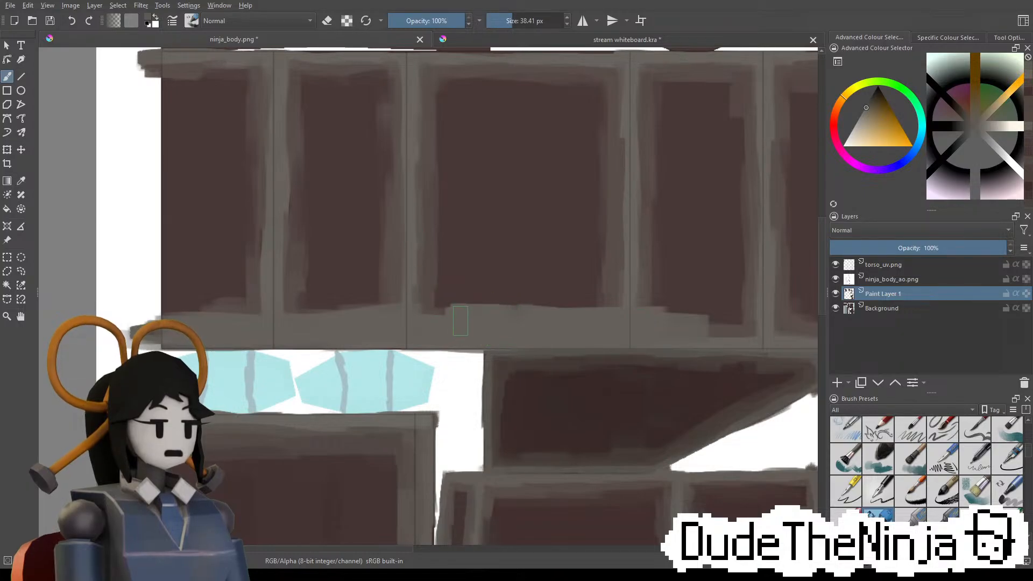
middle_drag(411, 330, 550, 322)
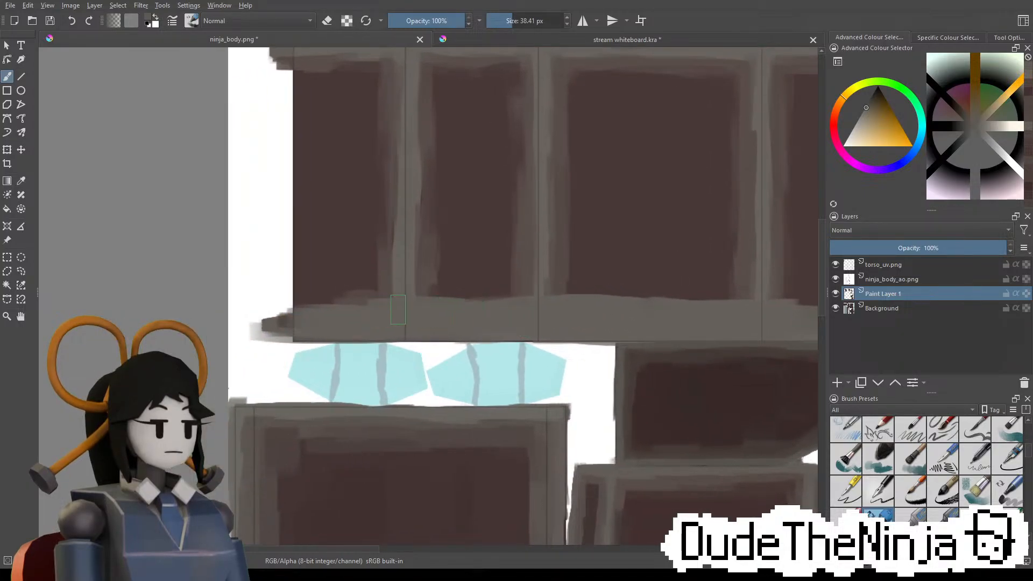
Try to thicken the lower border of the fourth and fifth panels with horizontal mirror painting, and undo the strokes
middle_drag(677, 305, 326, 265)
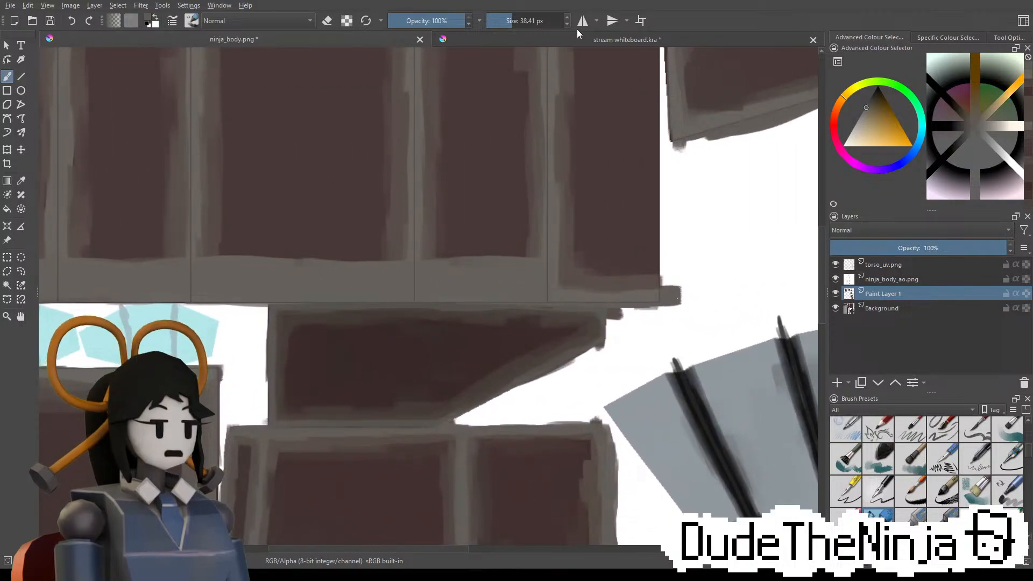
click(590, 20)
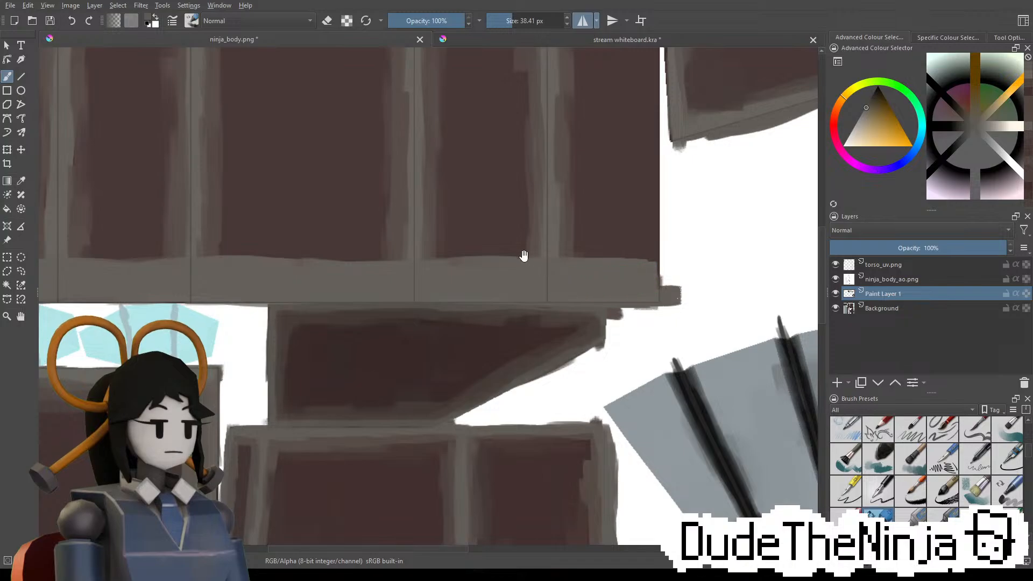
mouse_move(393, 246)
middle_down()
mouse_move(598, 317)
mouse_move(563, 343)
middle_up()
key(ctrl+z)
key(ctrl+z)
key(ctrl+z)
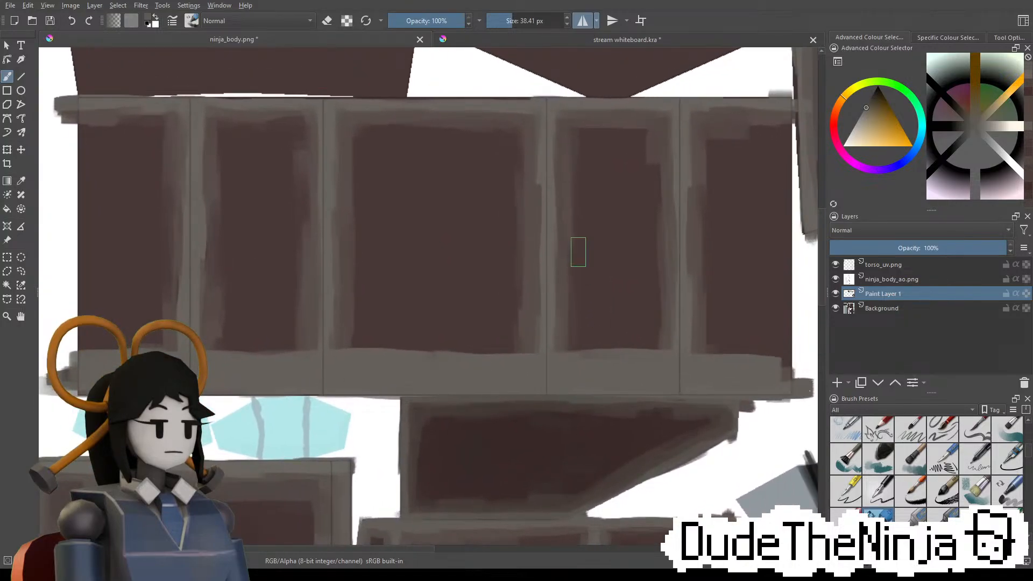
click(584, 20)
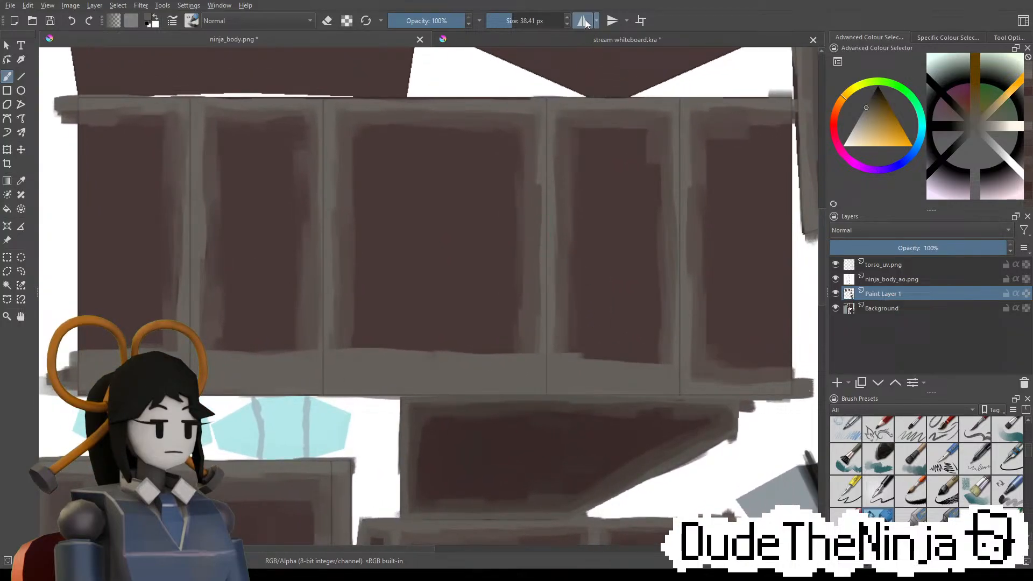
Thicken the fifth panel's lower border using the other mirror mode, and soften its inner edge with a sampled brown at 22.16 px
click(613, 21)
middle_drag(664, 253, 573, 197)
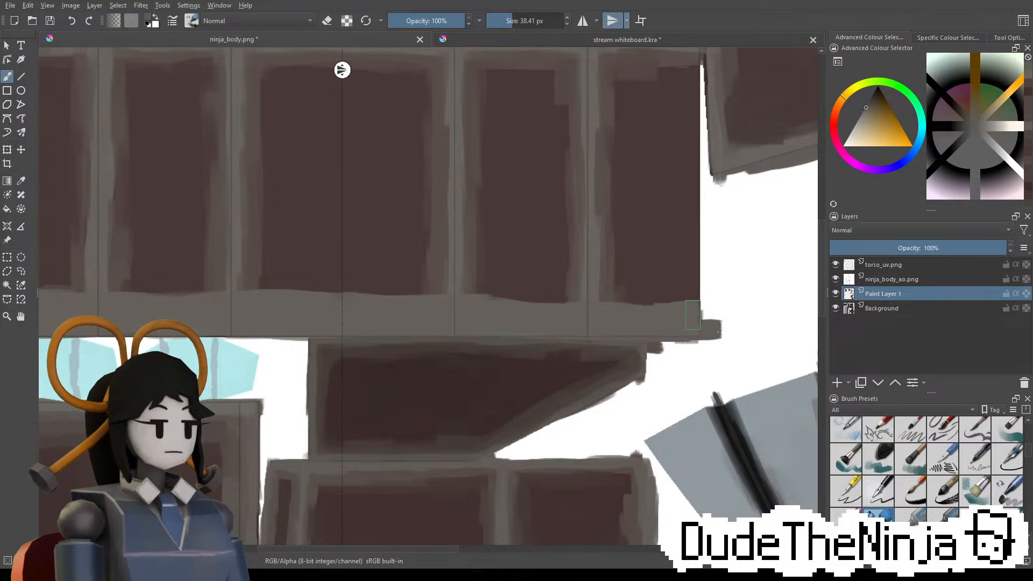
mouse_move(693, 315)
mouse_down()
mouse_move(665, 315)
mouse_move(704, 313)
mouse_move(585, 317)
mouse_move(610, 296)
mouse_move(645, 301)
mouse_up()
ctrl+click(606, 290)
key(ctrl+z)
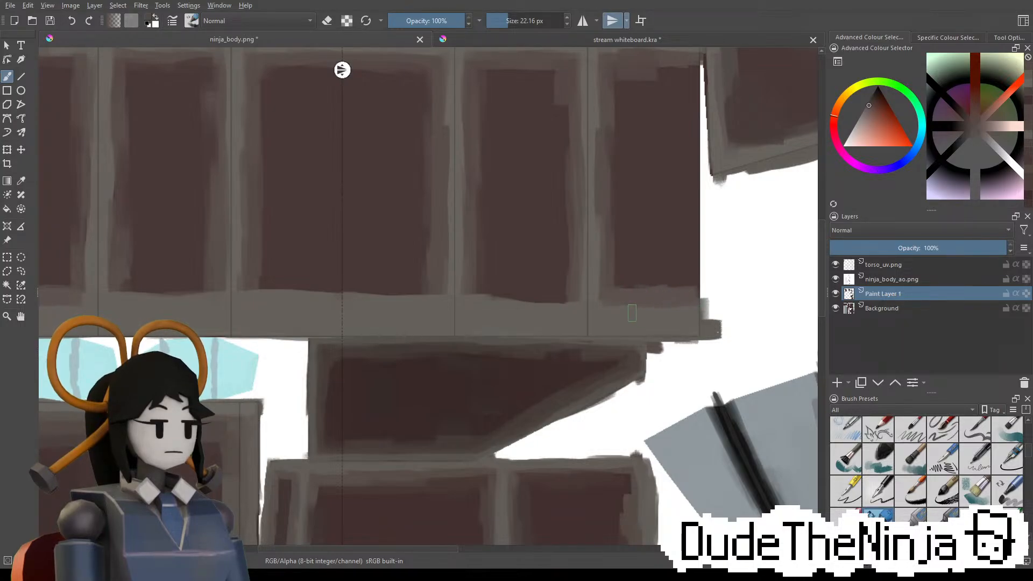
click(613, 22)
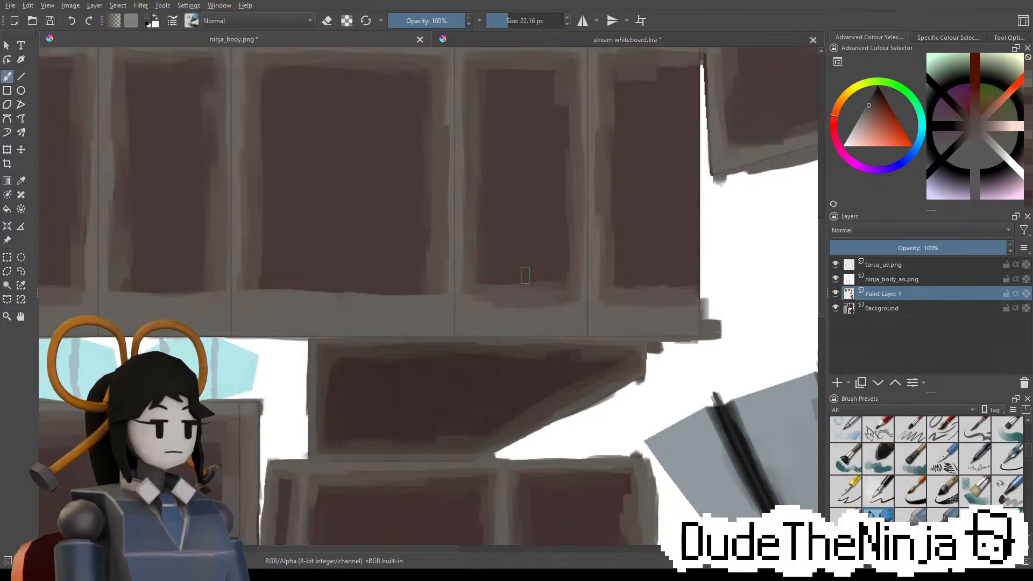
Soften the fourth panel's lower inner edge with sampled brown shades and hide the torso_uv.png layer
ctrl+click(525, 275)
drag(494, 281, 530, 291)
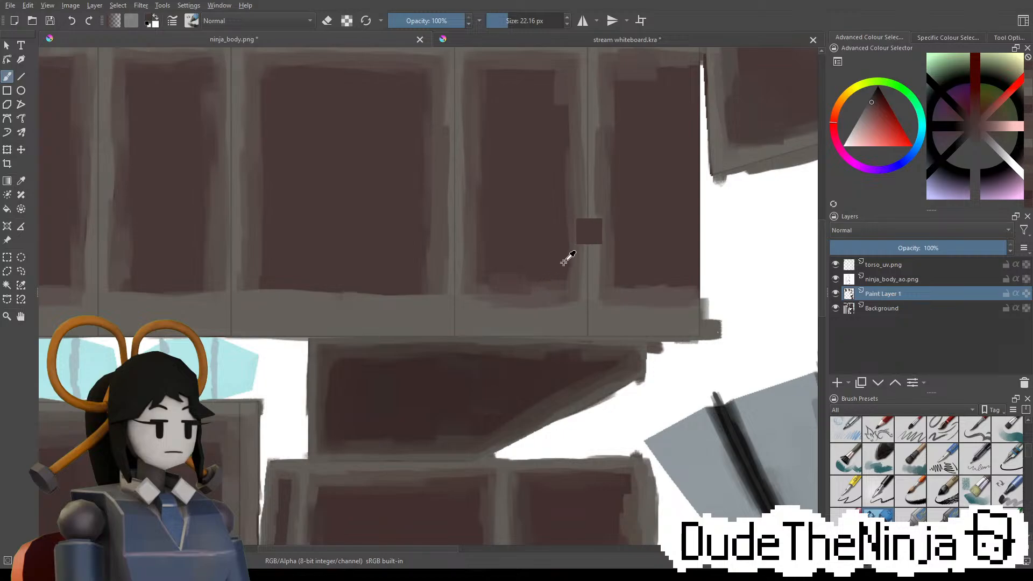
click(836, 264)
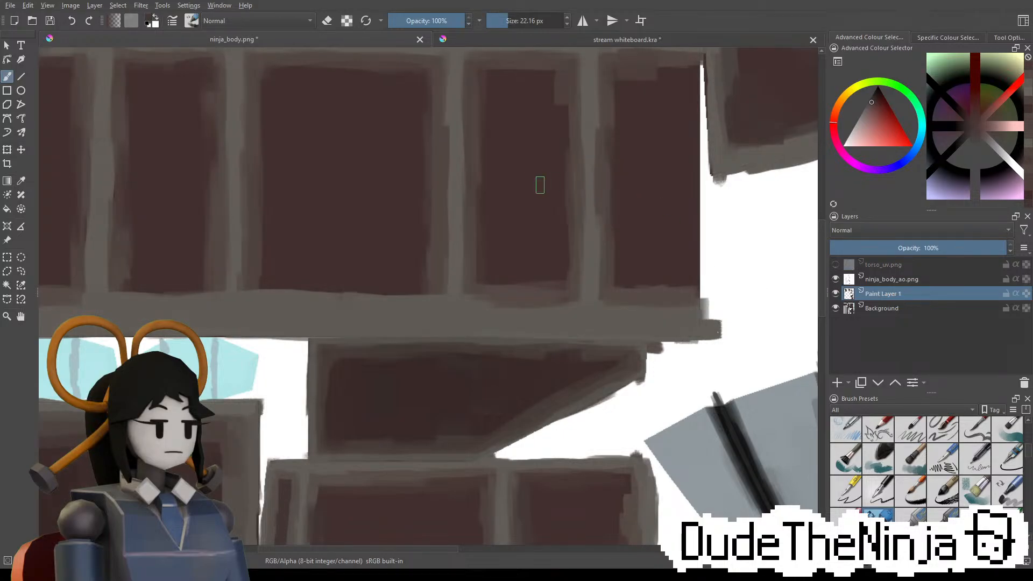
ctrl+click(484, 231)
drag(495, 282, 540, 282)
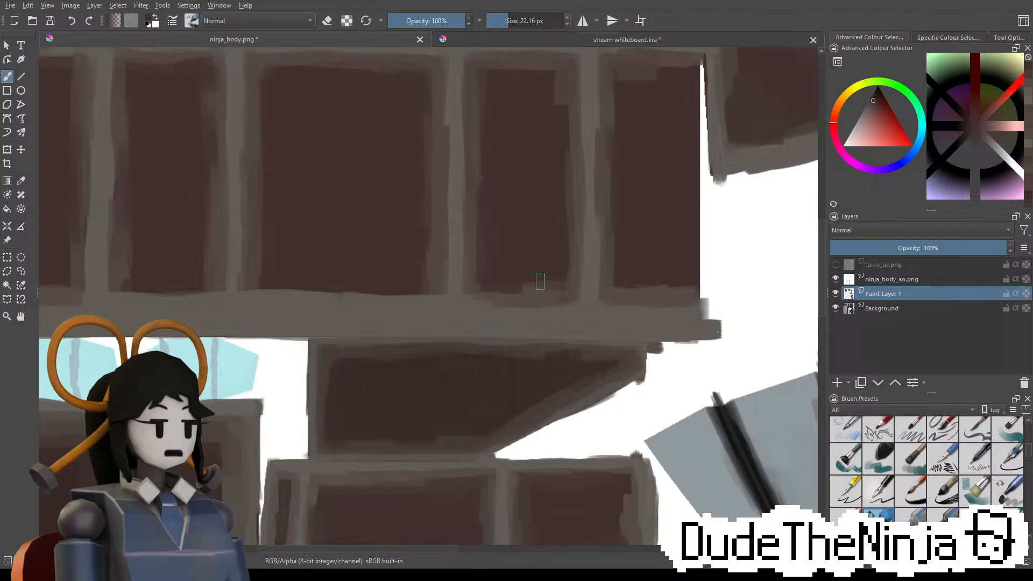
Blend the lower inner edge of the middle panel into the grey border with resampled brown shades
middle_drag(495, 269, 562, 308)
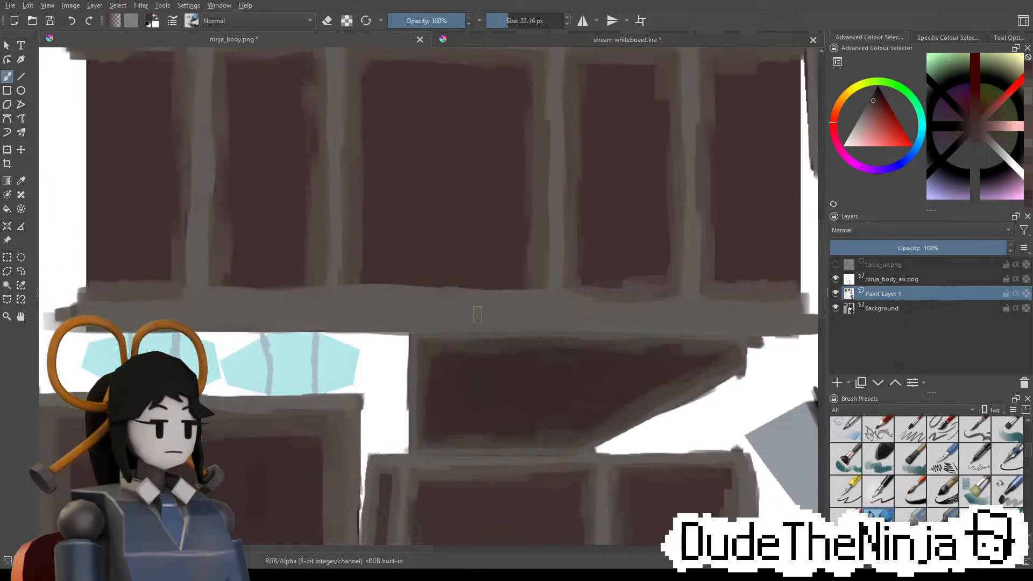
drag(549, 295, 488, 286)
key(ctrl+z)
key(x)
middle_drag(540, 308, 605, 308)
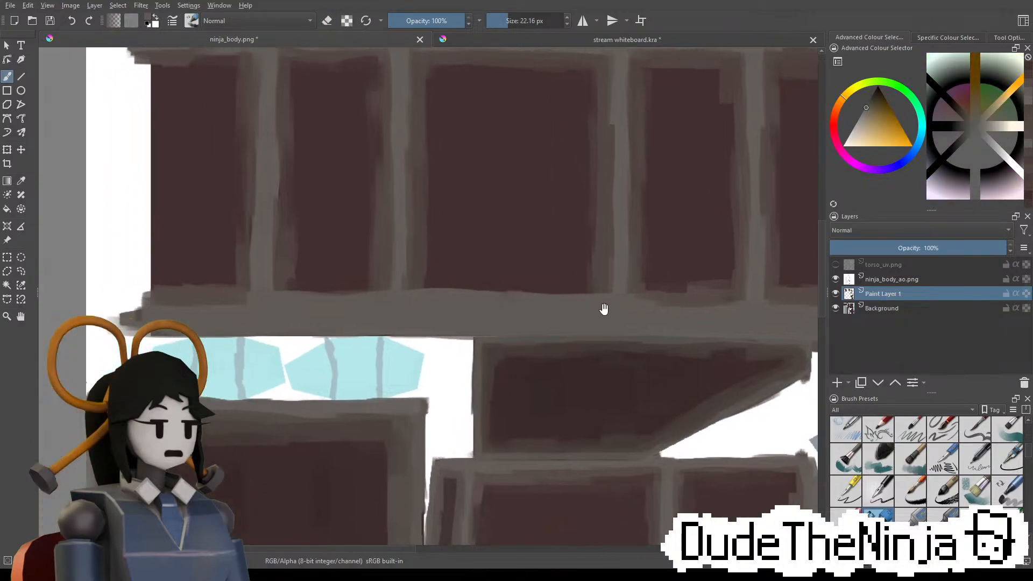
ctrl+click(677, 287)
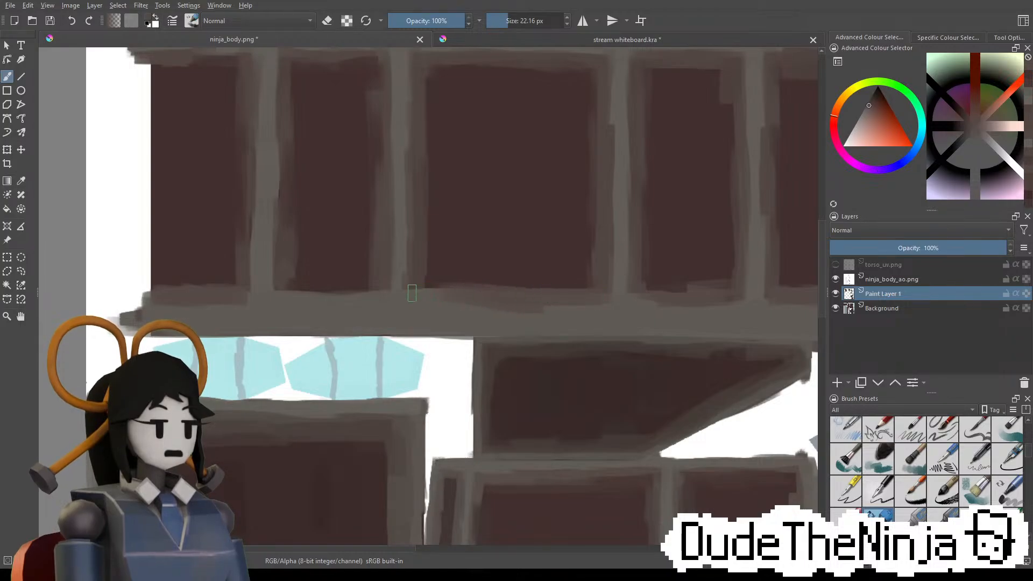
ctrl+click(554, 288)
drag(523, 286, 543, 284)
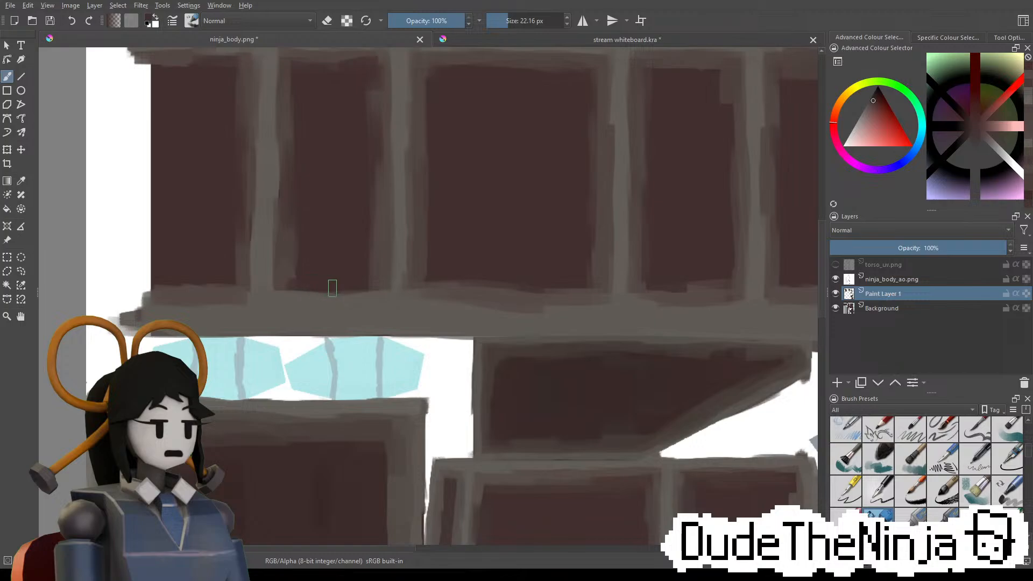
Soften the second panel's lower and side inner edges with border browns sampled from the neighbouring strokes
ctrl+click(458, 296)
mouse_move(377, 298)
mouse_down()
mouse_move(310, 299)
mouse_move(356, 287)
mouse_move(378, 288)
mouse_move(311, 298)
mouse_up()
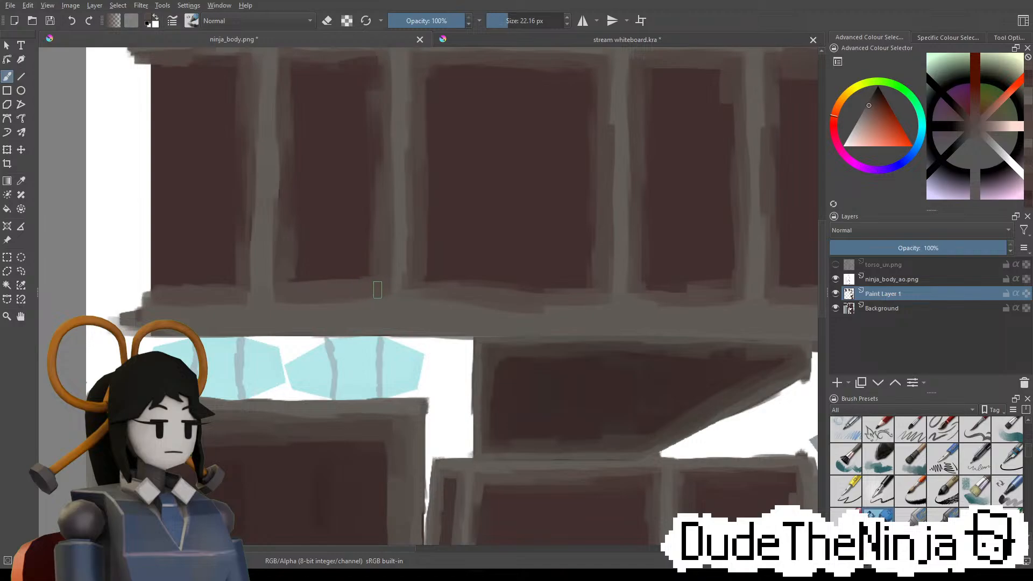
ctrl+drag(392, 210, 281, 120)
drag(291, 217, 289, 234)
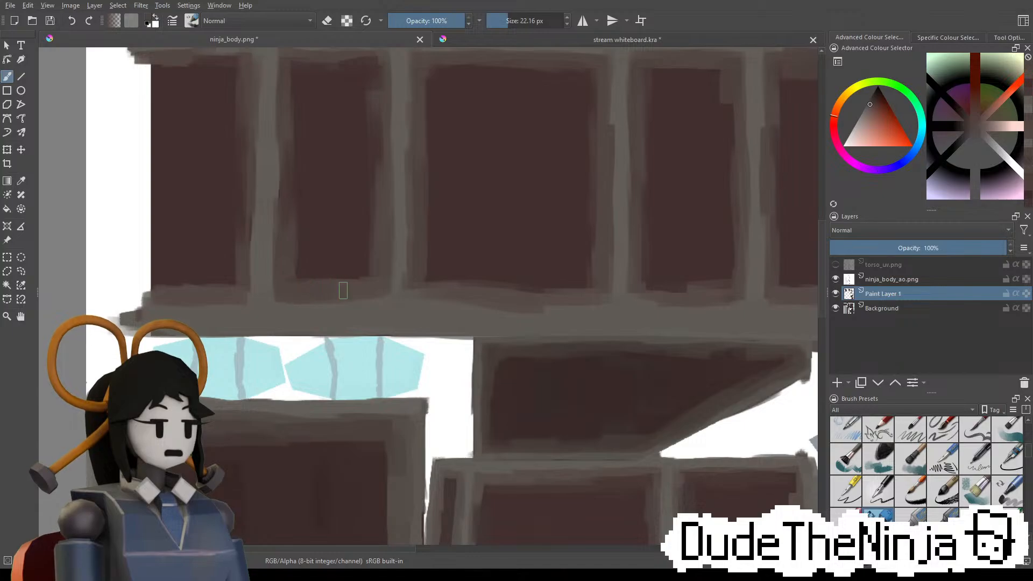
ctrl+click(387, 298)
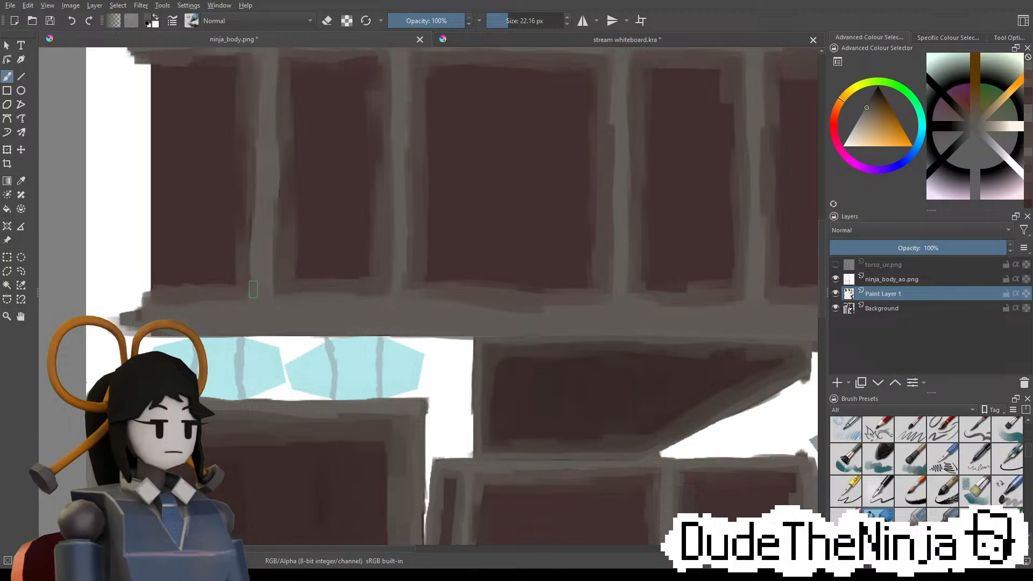
Touch up the first panel's lower inner corner with the sampled dark brown and save the file
ctrl+click(243, 166)
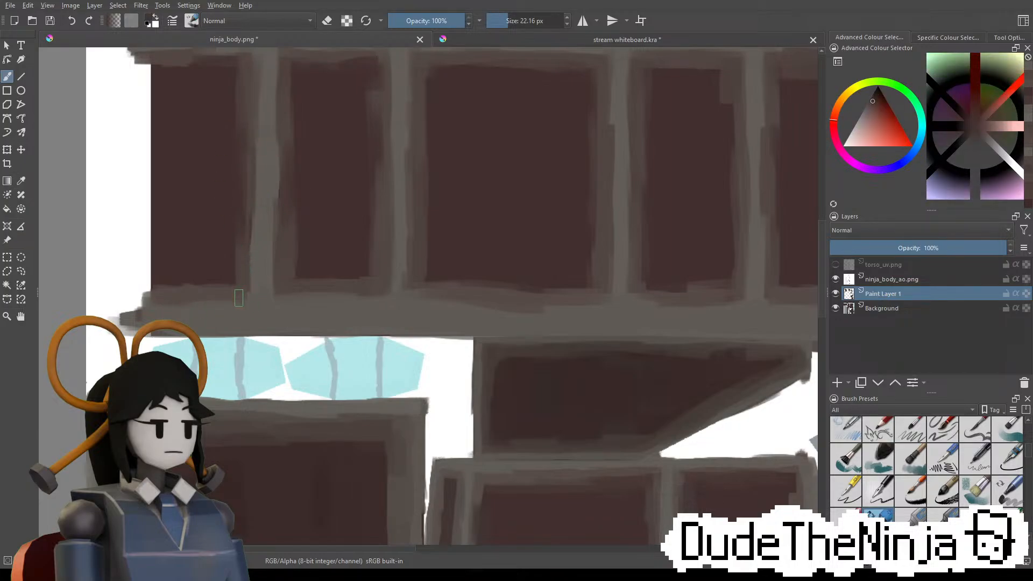
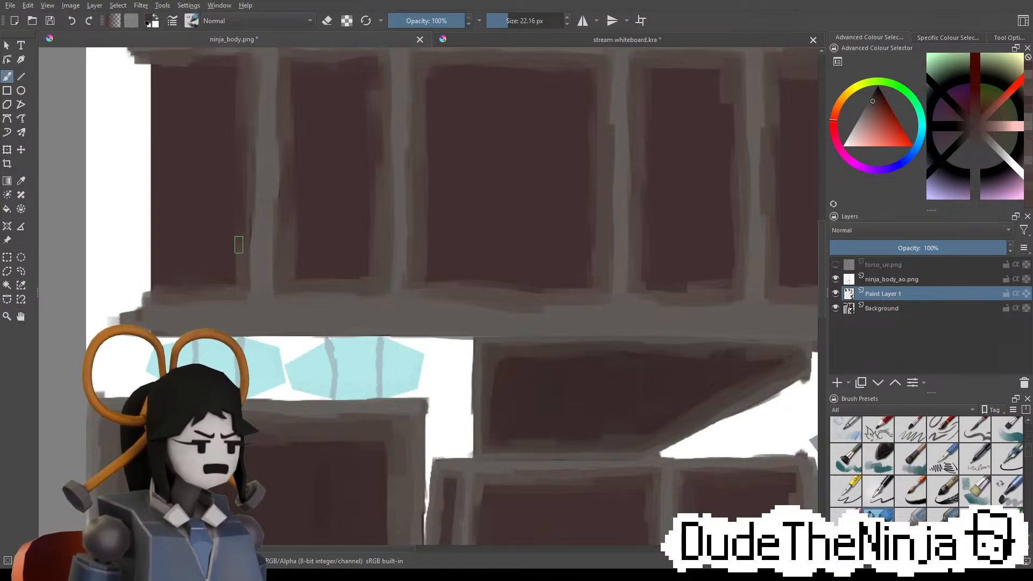
middle_drag(711, 286, 544, 258)
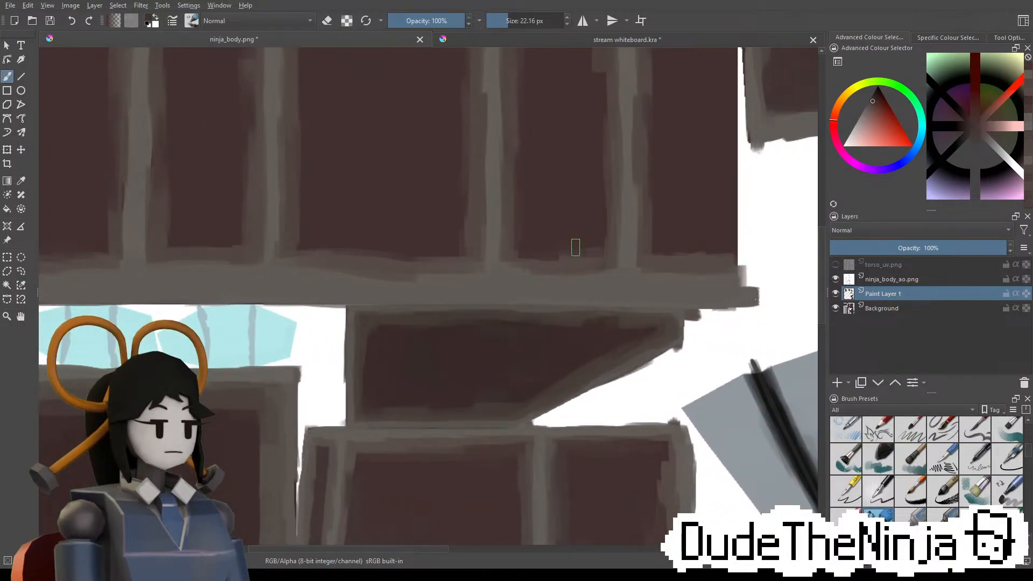
middle_drag(563, 260, 720, 313)
middle_drag(625, 230, 614, 261)
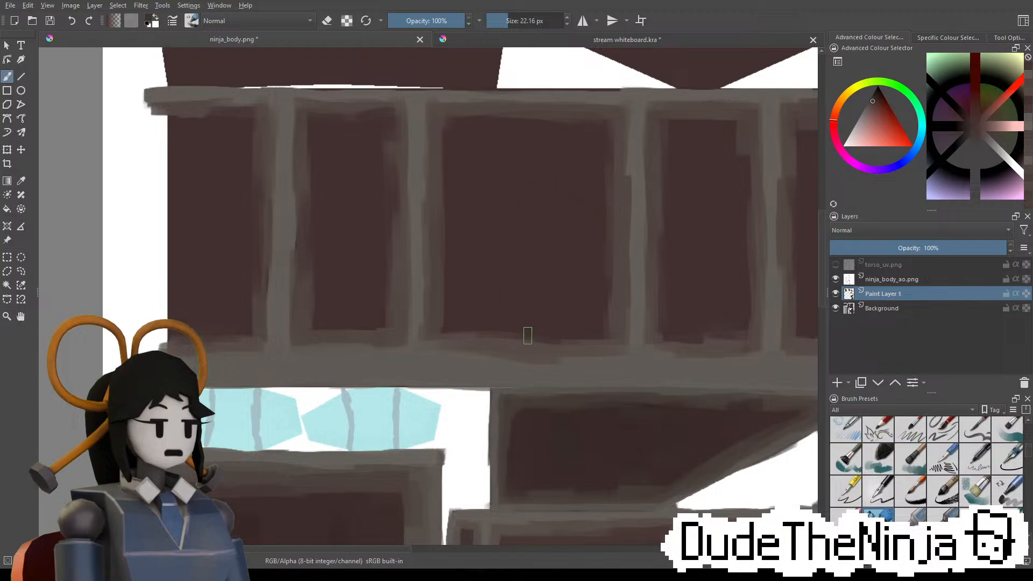
key(ctrl+s)
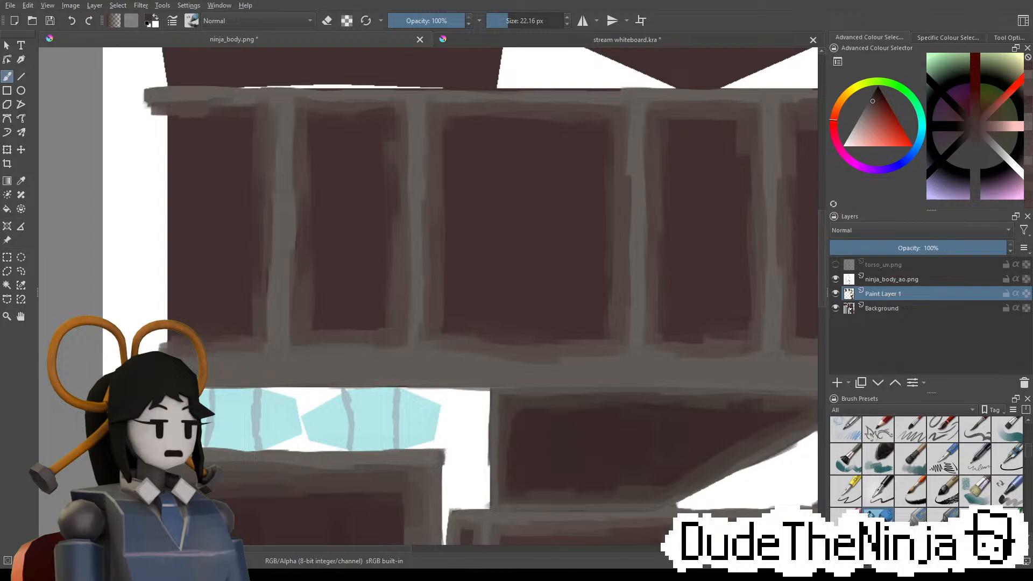
Examine the whole texture sheet for remaining unbordered panels, with the torso_uv.png layer shown
scroll(484, 314, down, 6)
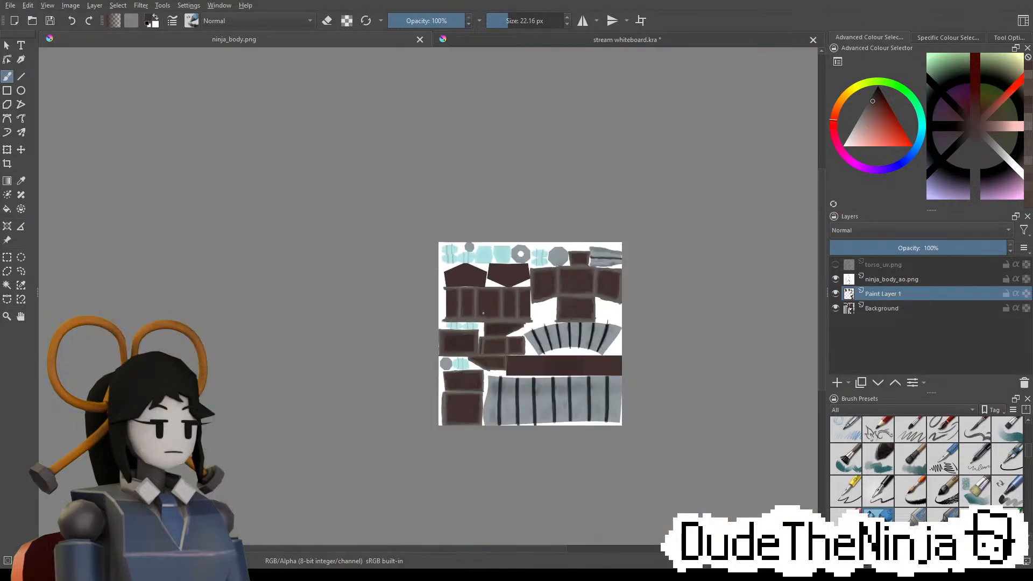
scroll(483, 281, up, 2)
middle_drag(621, 440, 506, 278)
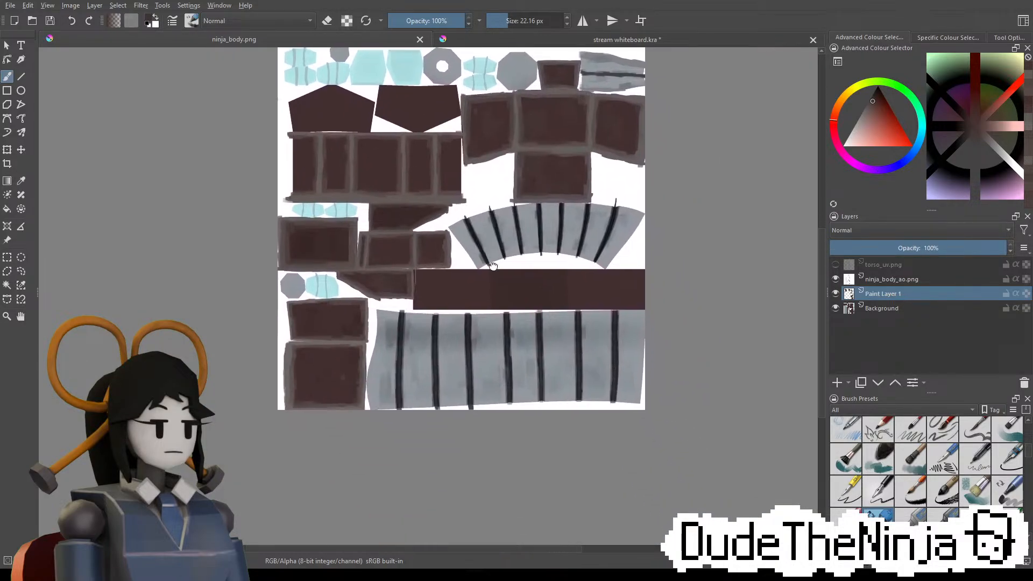
scroll(506, 280, up, 2)
middle_drag(326, 139, 453, 307)
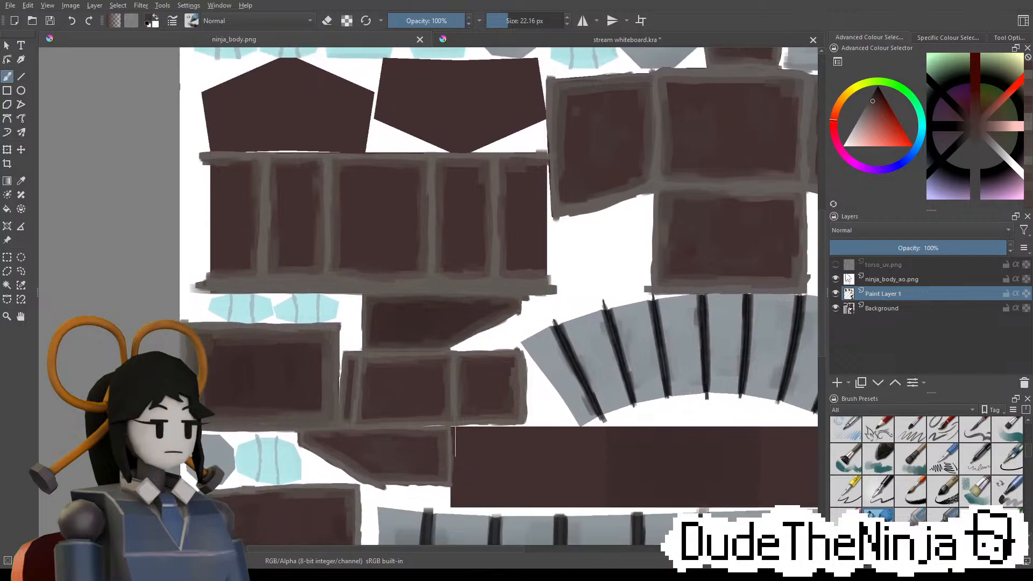
click(835, 264)
middle_drag(460, 231, 372, 151)
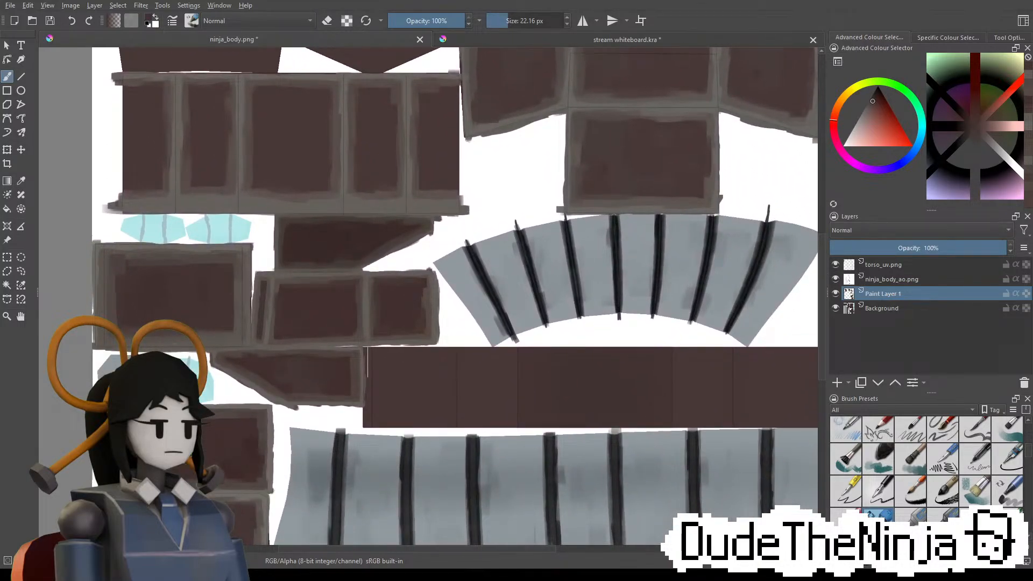
scroll(597, 392, down, 3)
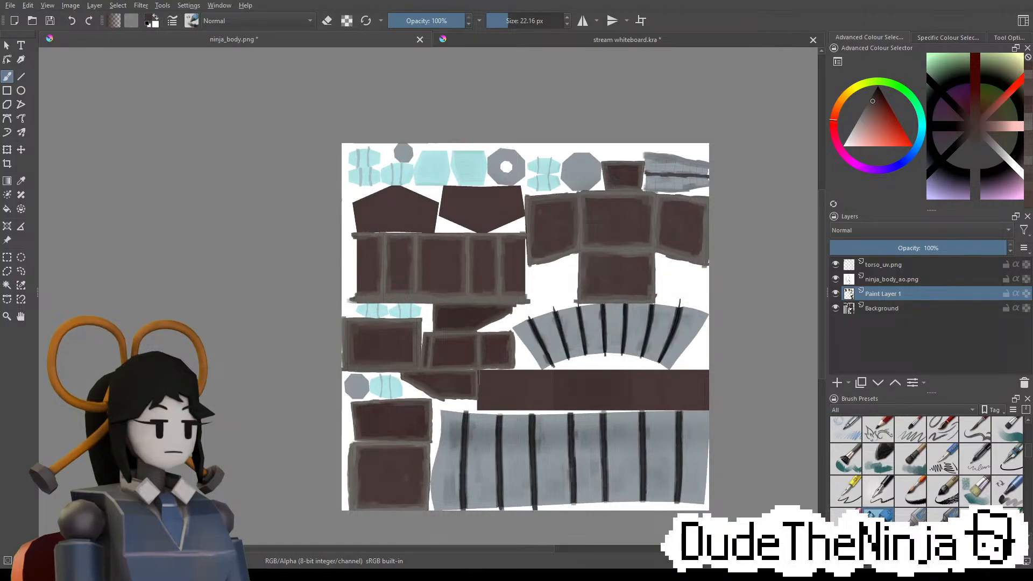
scroll(376, 418, up, 2)
middle_drag(376, 419, 464, 478)
middle_drag(542, 101, 478, 342)
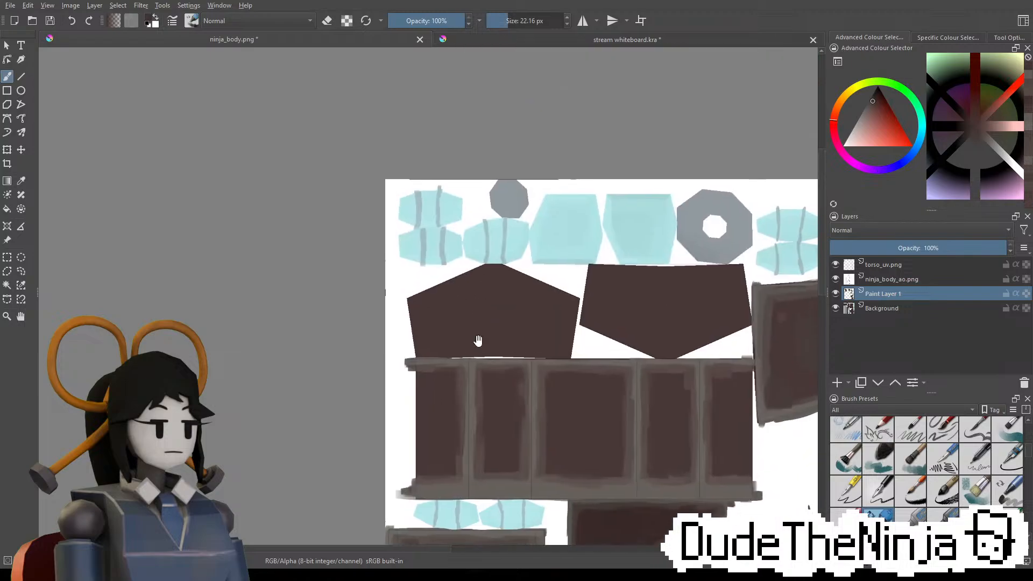
scroll(474, 367, up, 4)
Sample the border grey above the panel row, check Paint Layer 1 by toggling its visibility, and hide the torso_uv.png layer
ctrl+click(462, 354)
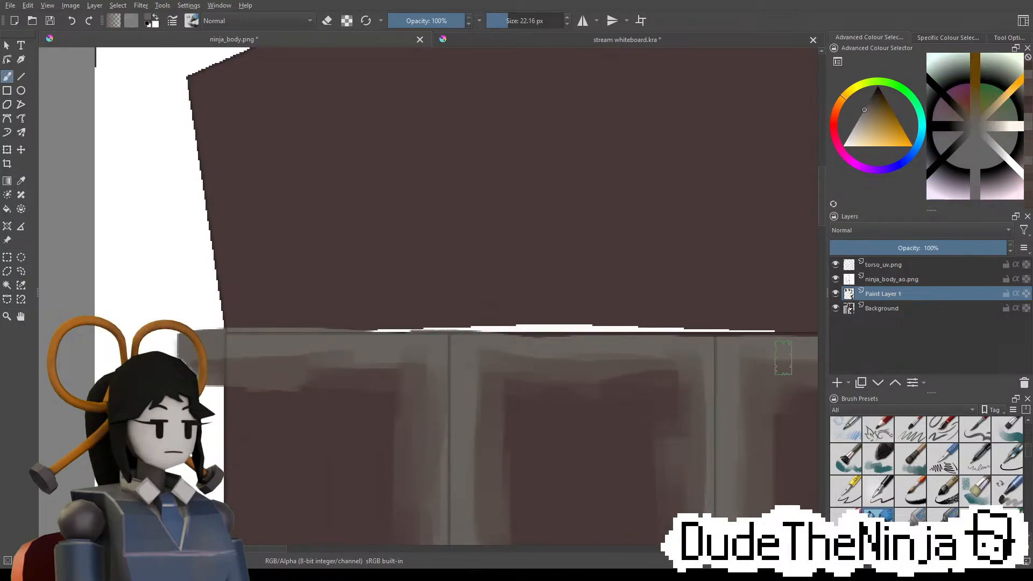
click(836, 294)
click(836, 293)
click(835, 264)
scroll(406, 264, down, 3)
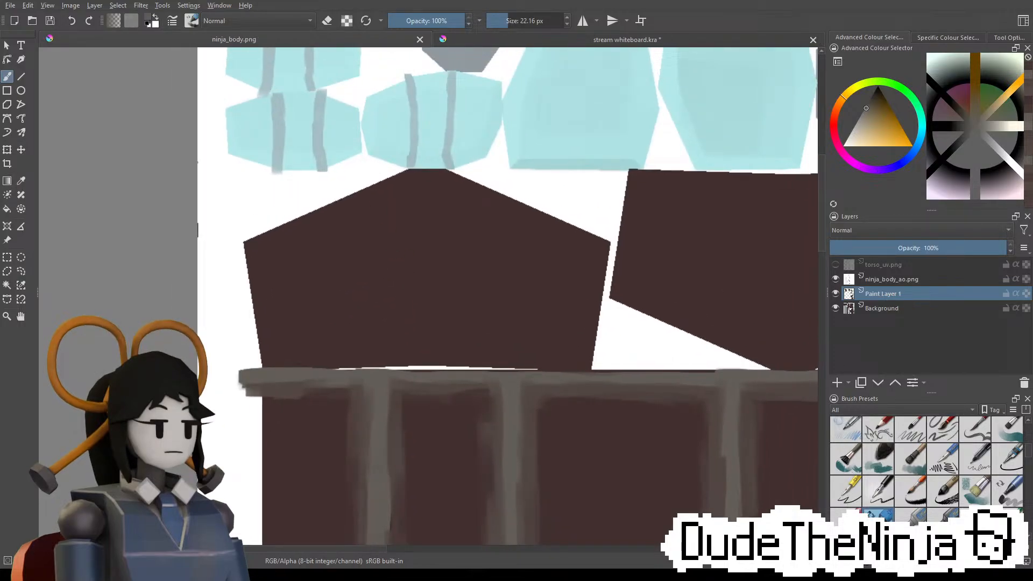
Paint a grey border along the upward-pointing panel's left side, top and both slopes with a 20 px round brush
click(846, 516)
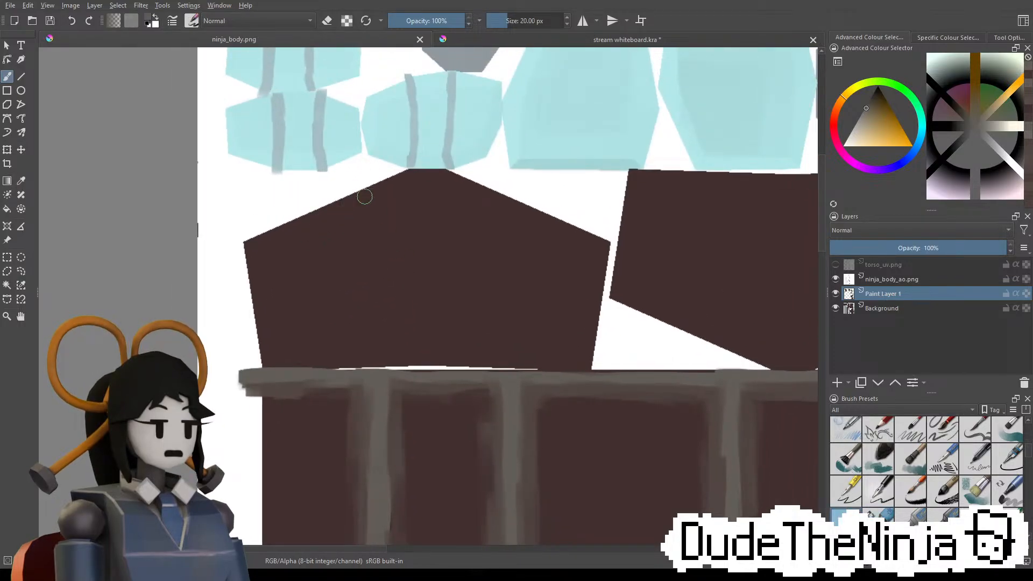
mouse_move(372, 190)
mouse_down()
mouse_move(242, 248)
mouse_move(305, 230)
mouse_up()
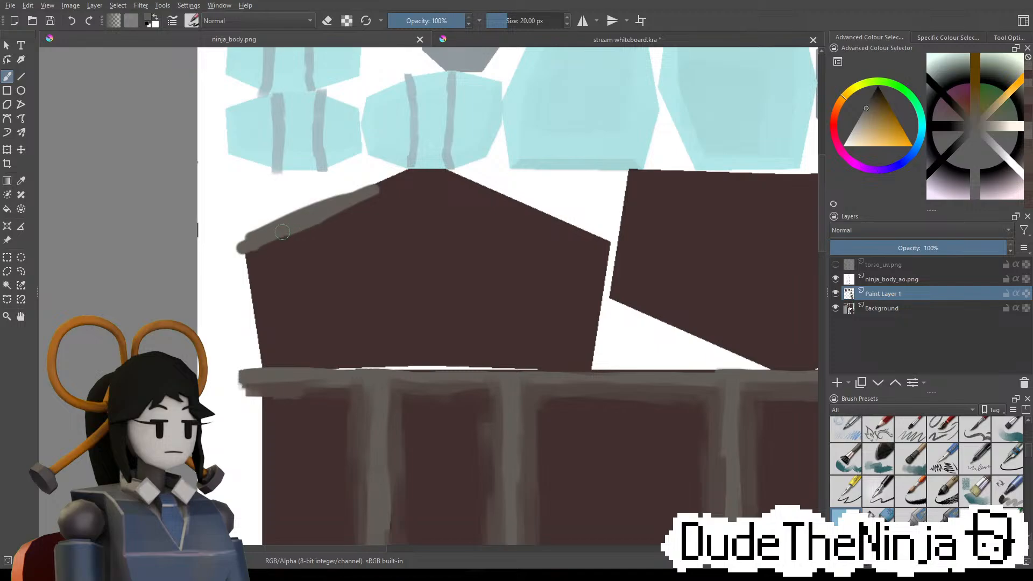
drag(247, 270, 265, 369)
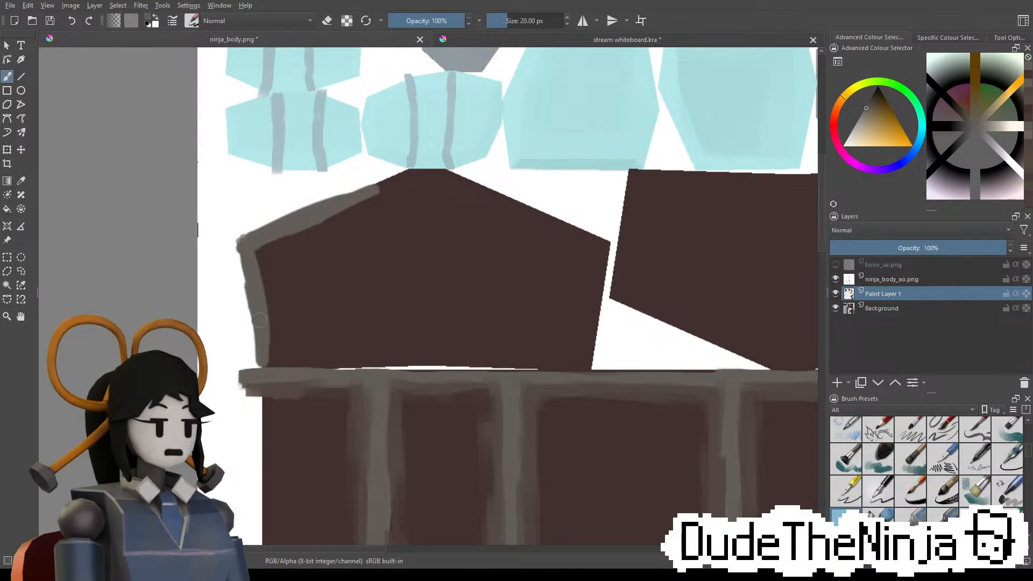
mouse_move(379, 184)
mouse_down()
mouse_move(447, 172)
mouse_move(461, 185)
mouse_up()
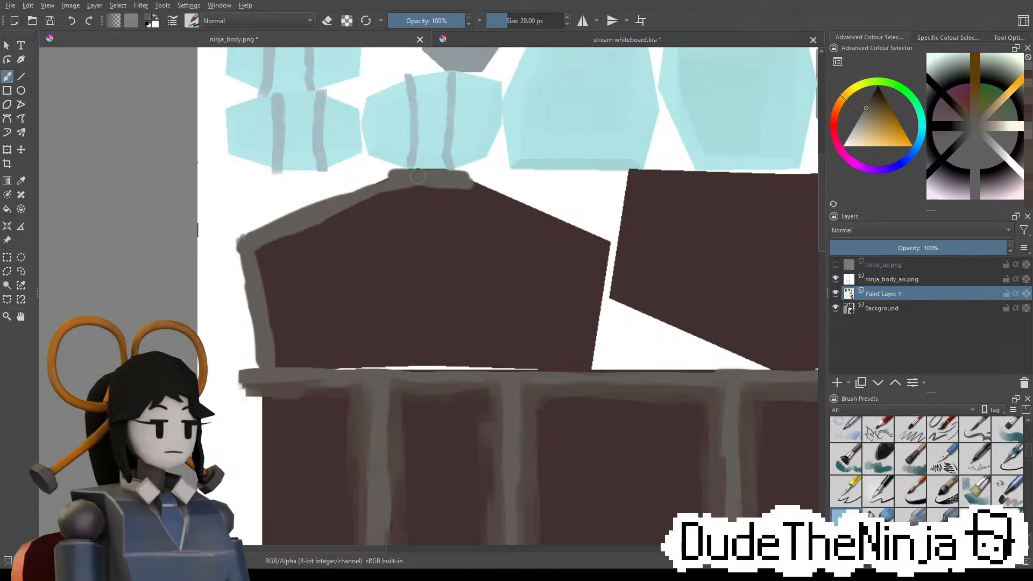
drag(418, 176, 342, 194)
drag(466, 181, 607, 245)
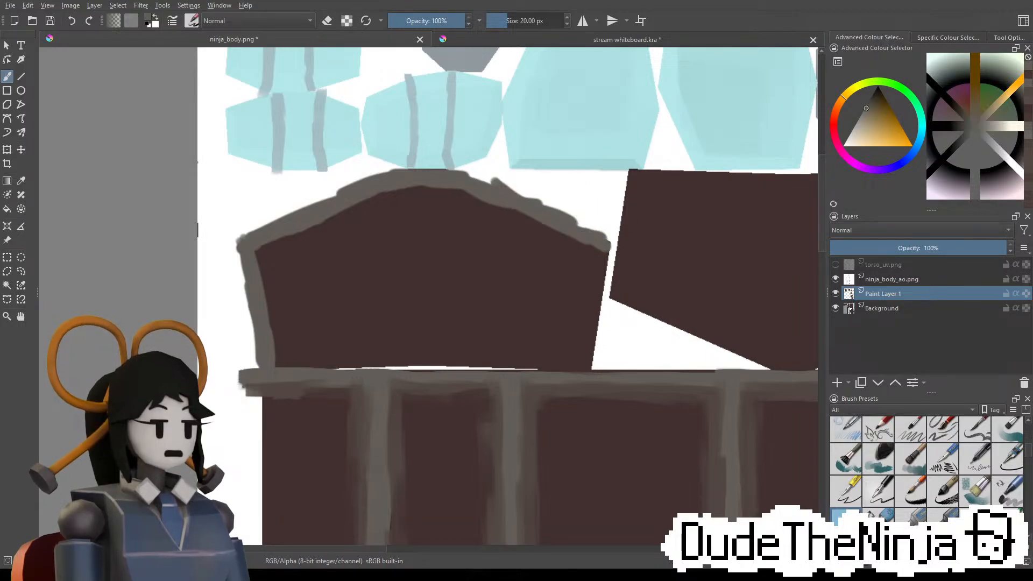
Complete the upward-pointing panel's grey border along its right side and bottom edge, covering the white gap above the panel row
drag(606, 235, 590, 322)
key(ctrl+z)
drag(608, 233, 596, 319)
drag(601, 273, 586, 370)
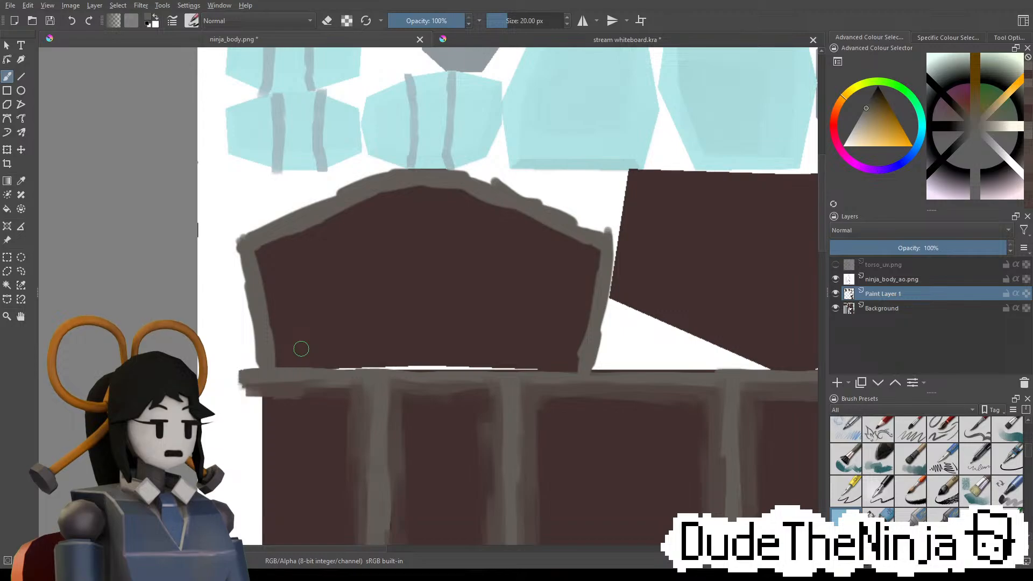
middle_drag(635, 334, 719, 274)
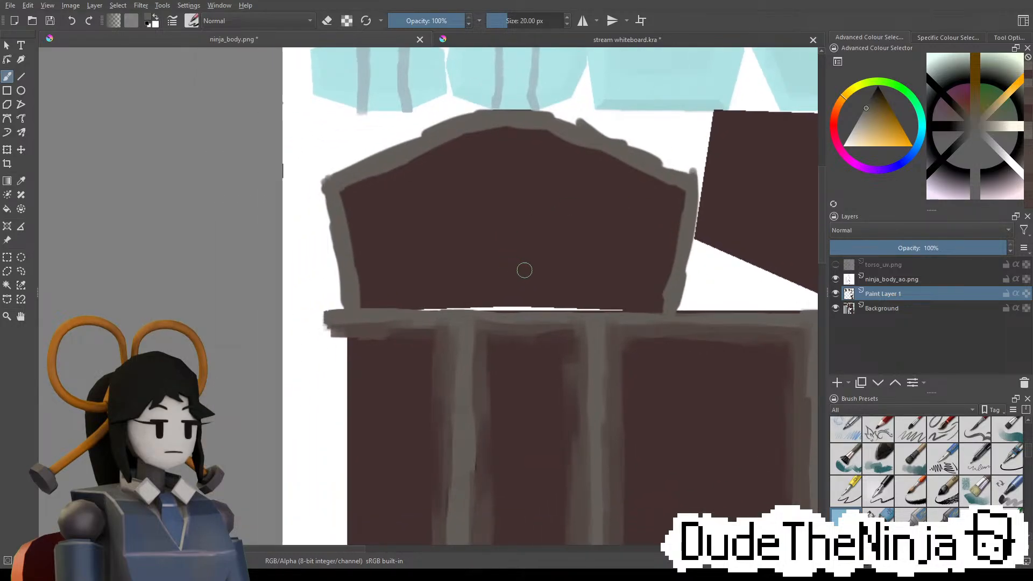
mouse_move(373, 312)
mouse_down()
mouse_move(527, 299)
mouse_move(661, 309)
mouse_move(541, 298)
mouse_move(544, 306)
mouse_move(625, 304)
mouse_move(569, 312)
mouse_up()
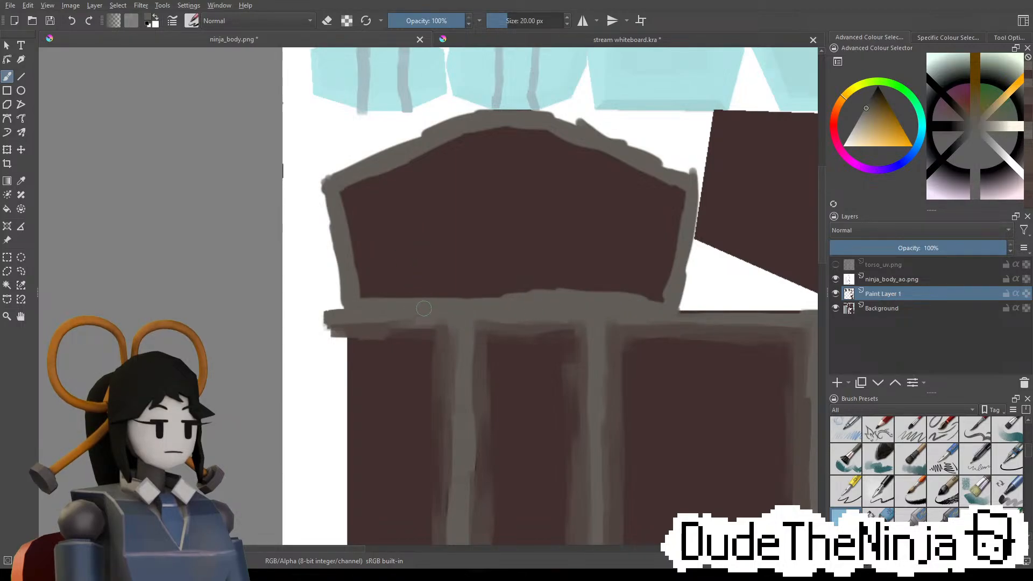
drag(389, 302, 520, 294)
Paint a grey border along the full top edge of the neighbouring downward-pointing panel
middle_drag(552, 287, 377, 291)
middle_drag(664, 216, 533, 243)
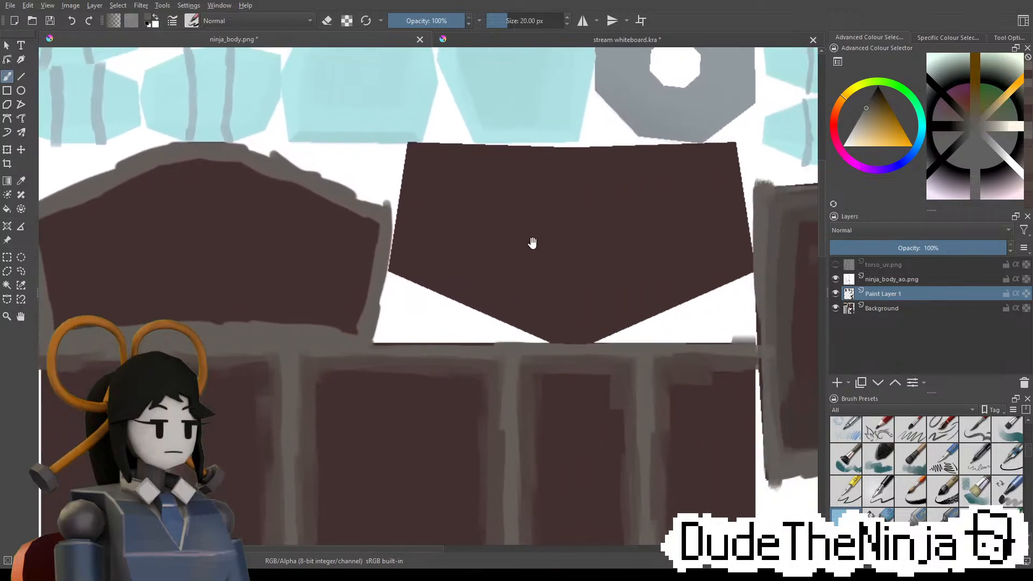
middle_drag(452, 194, 454, 212)
drag(415, 170, 531, 168)
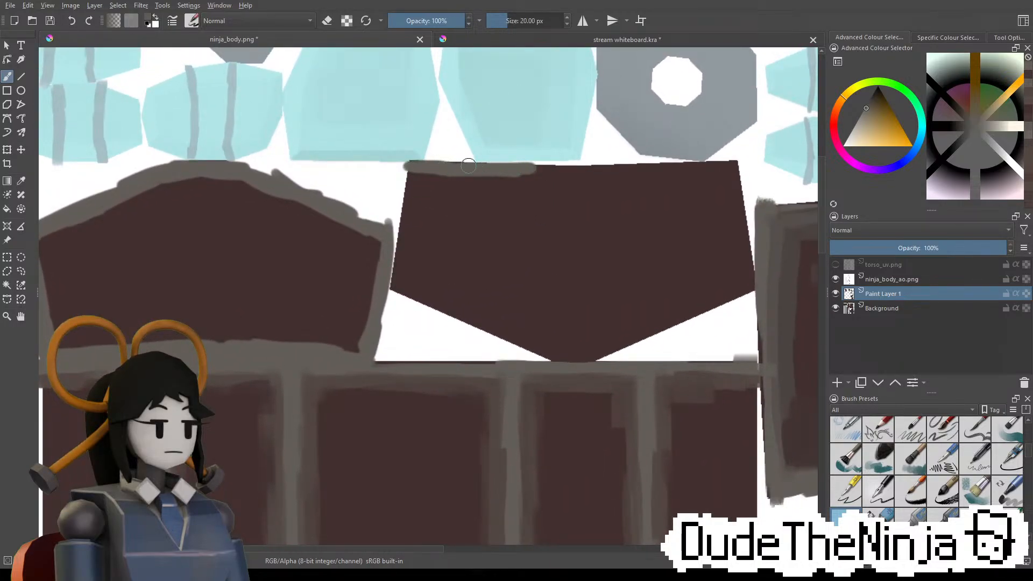
drag(468, 166, 619, 170)
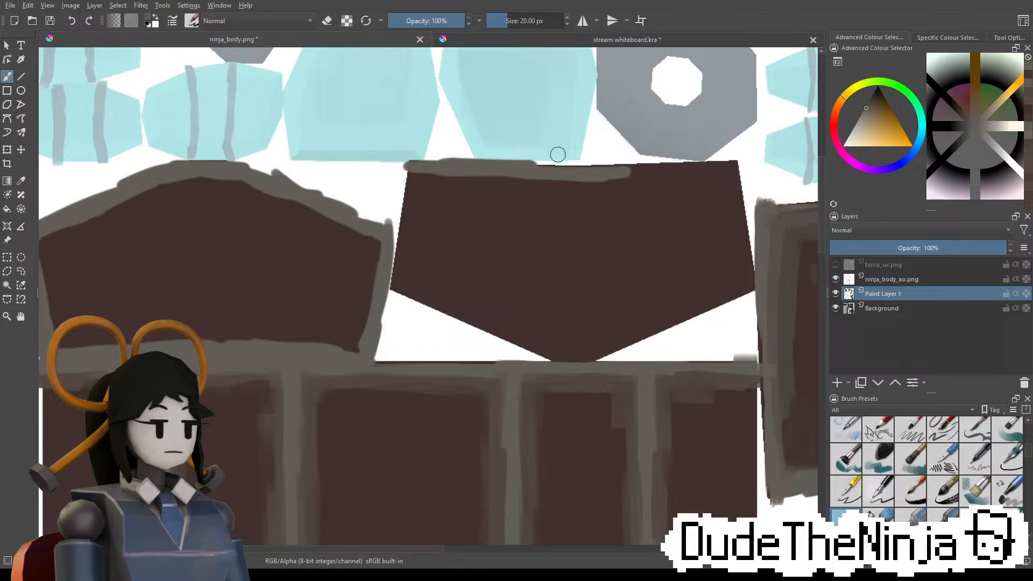
drag(531, 168, 735, 165)
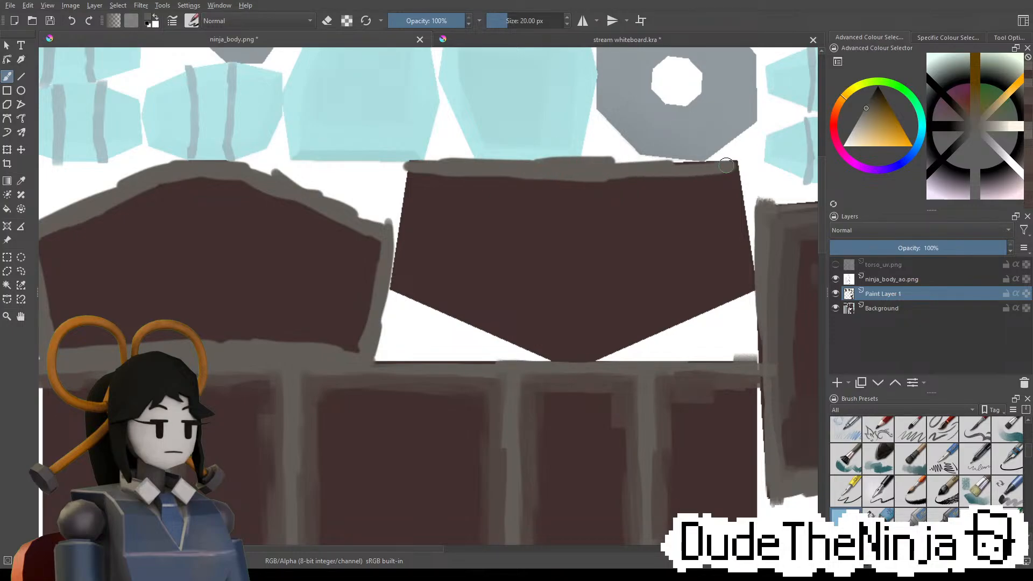
drag(670, 164, 742, 165)
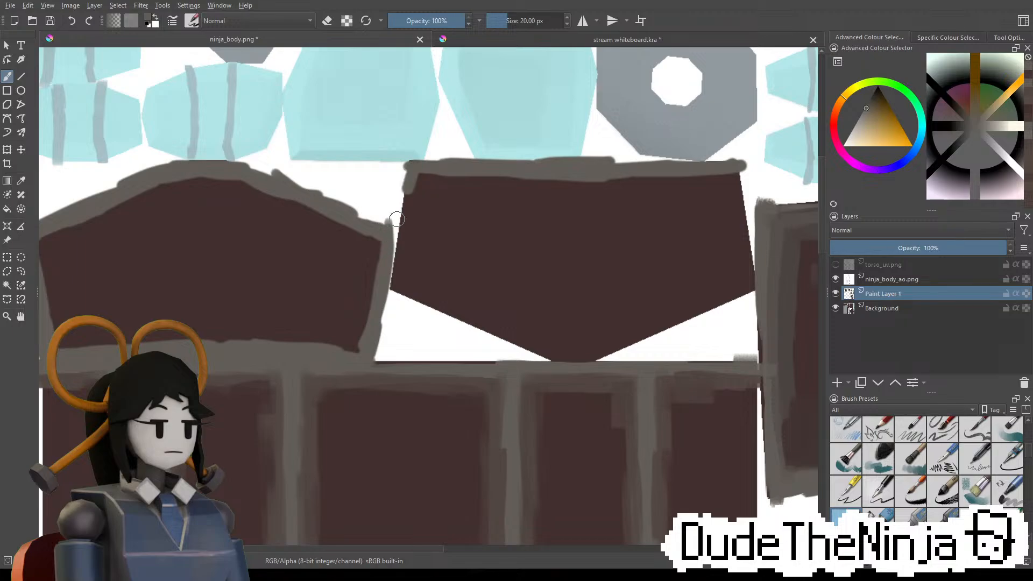
Paint grey borders down both short sides of the downward-pointing panel
drag(408, 171, 396, 274)
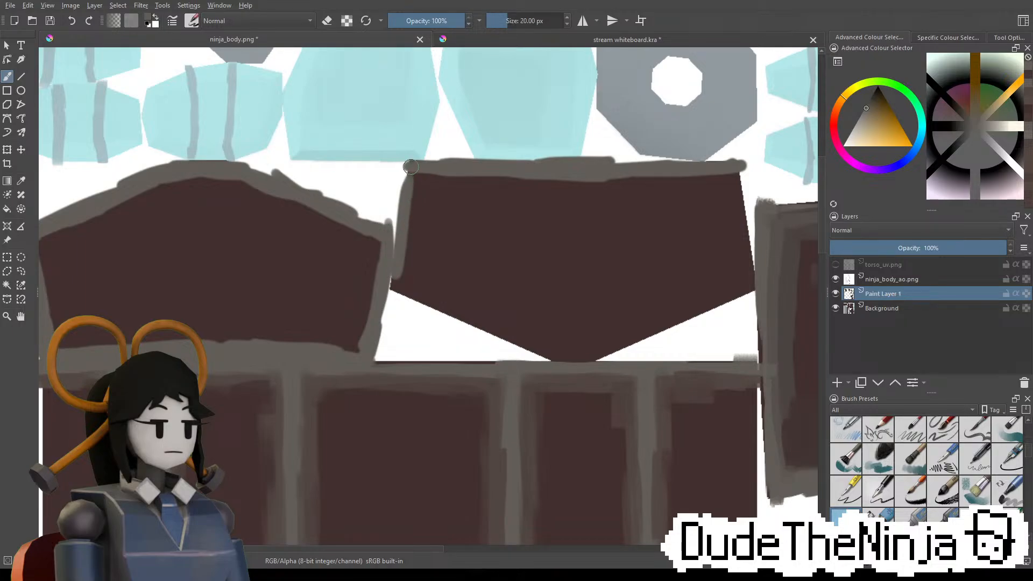
mouse_move(411, 167)
mouse_down()
mouse_move(399, 269)
mouse_move(395, 219)
mouse_up()
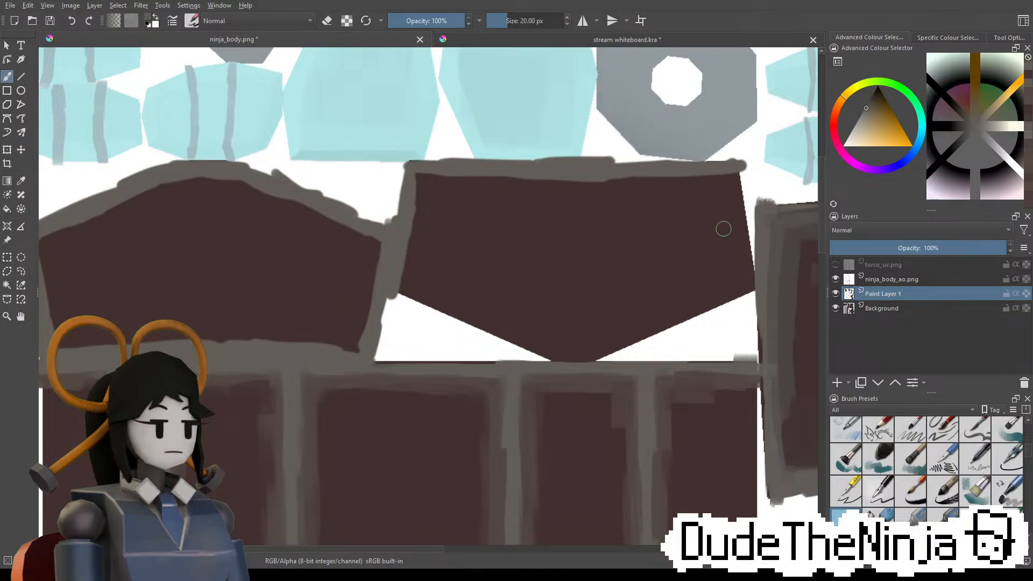
drag(741, 173, 753, 280)
mouse_move(735, 189)
mouse_down()
mouse_move(752, 278)
mouse_move(739, 170)
mouse_up()
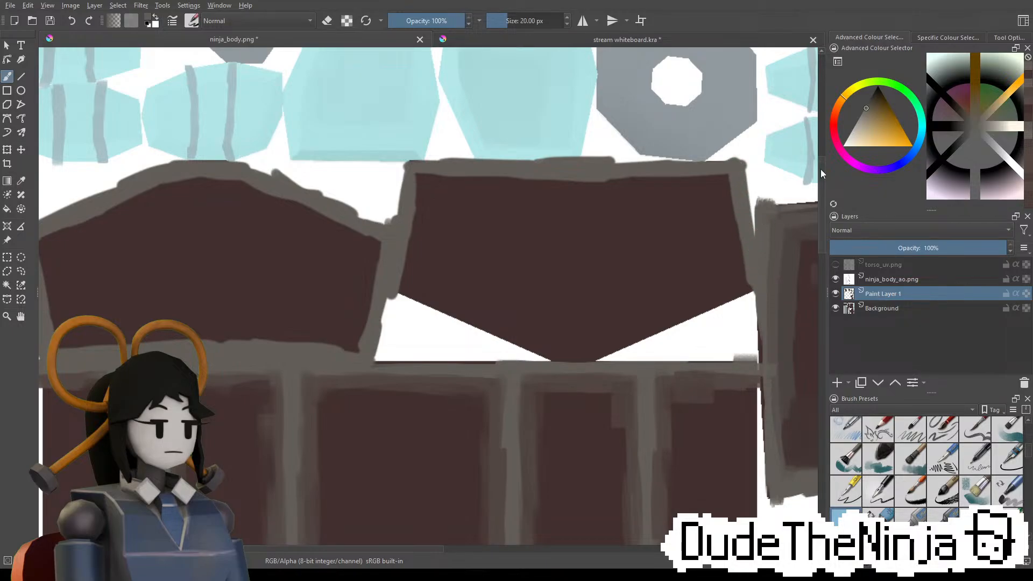
Paint grey borders along the downward-pointing panel's two lower slopes and across its lower tip
middle_drag(667, 308, 683, 261)
drag(774, 237, 592, 315)
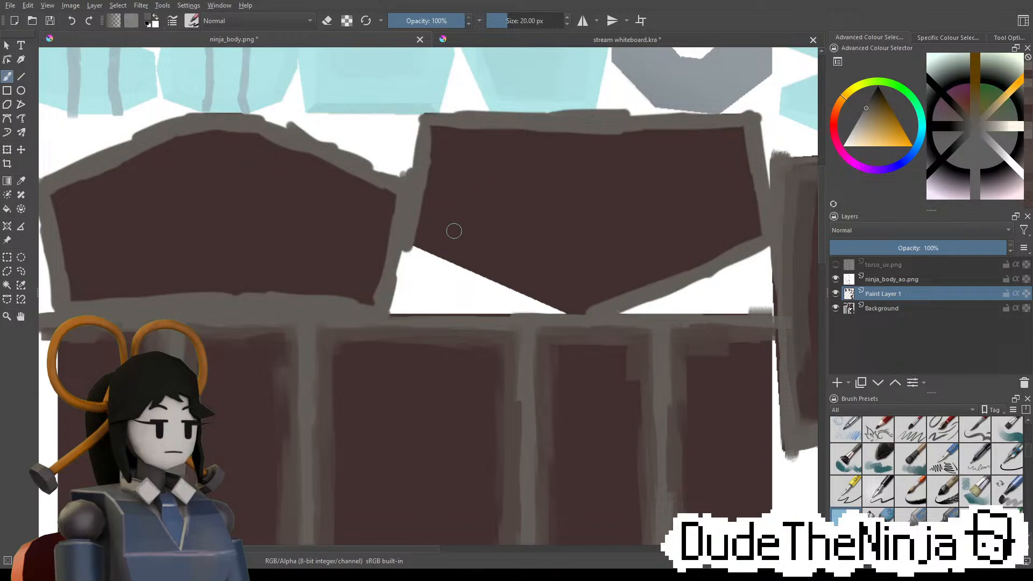
drag(586, 316, 417, 241)
drag(468, 272, 411, 245)
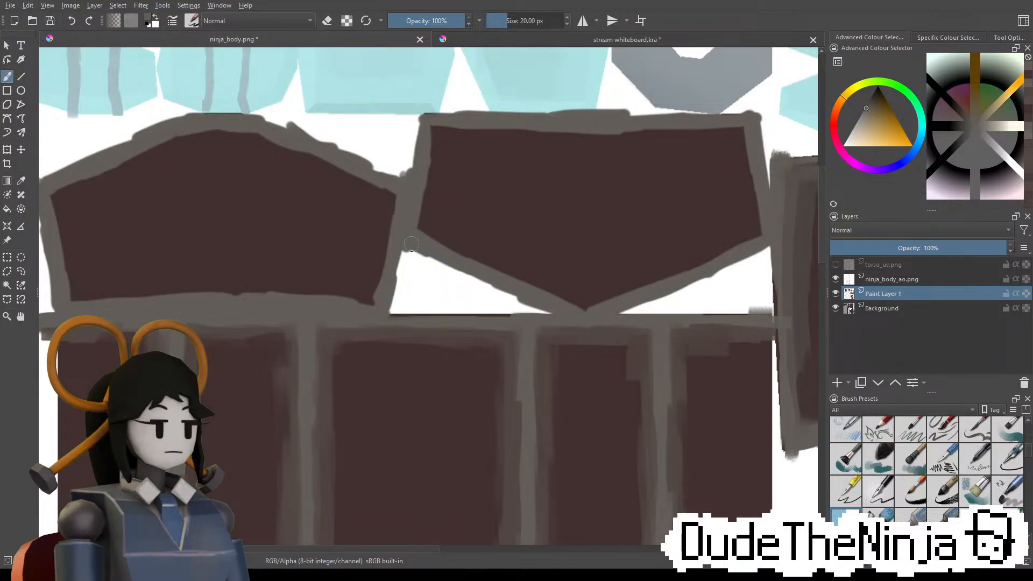
drag(606, 312, 558, 308)
Thicken the upward-pointing panel's left, upper-left and bottom inner borders with the flat rectangular brush at 31.98 px
mouse_move(540, 286)
middle_down()
mouse_move(711, 275)
mouse_move(673, 260)
middle_up()
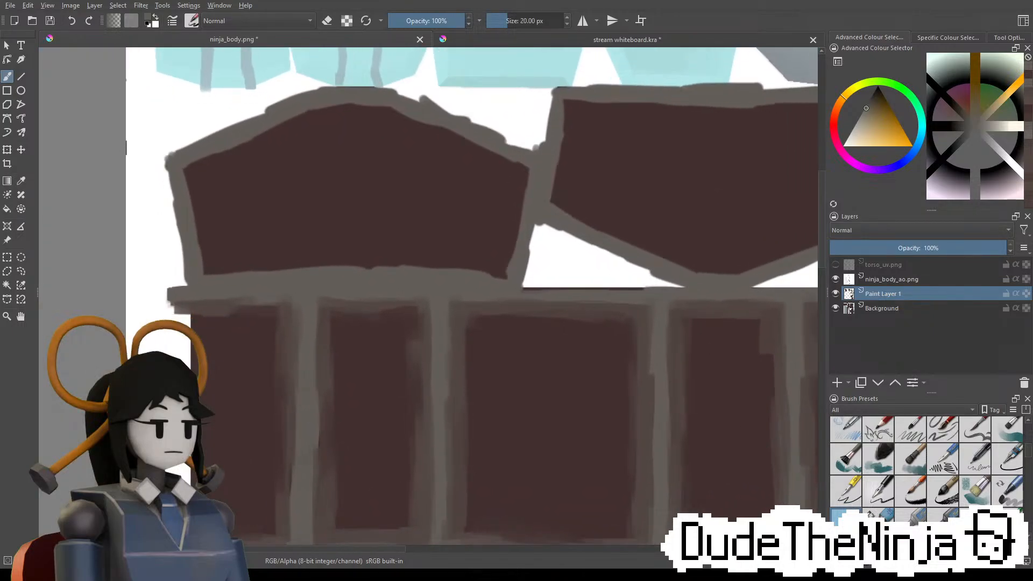
click(877, 514)
shift+drag(238, 139, 247, 139)
mouse_move(199, 166)
mouse_down()
mouse_move(277, 127)
mouse_move(197, 158)
mouse_up()
key(ctrl+z)
mouse_move(259, 122)
mouse_down()
mouse_move(178, 156)
mouse_move(215, 262)
mouse_up()
key(ctrl+z)
mouse_move(183, 169)
mouse_down()
mouse_move(204, 265)
mouse_move(288, 277)
mouse_up()
key(ctrl+z)
drag(214, 281, 315, 273)
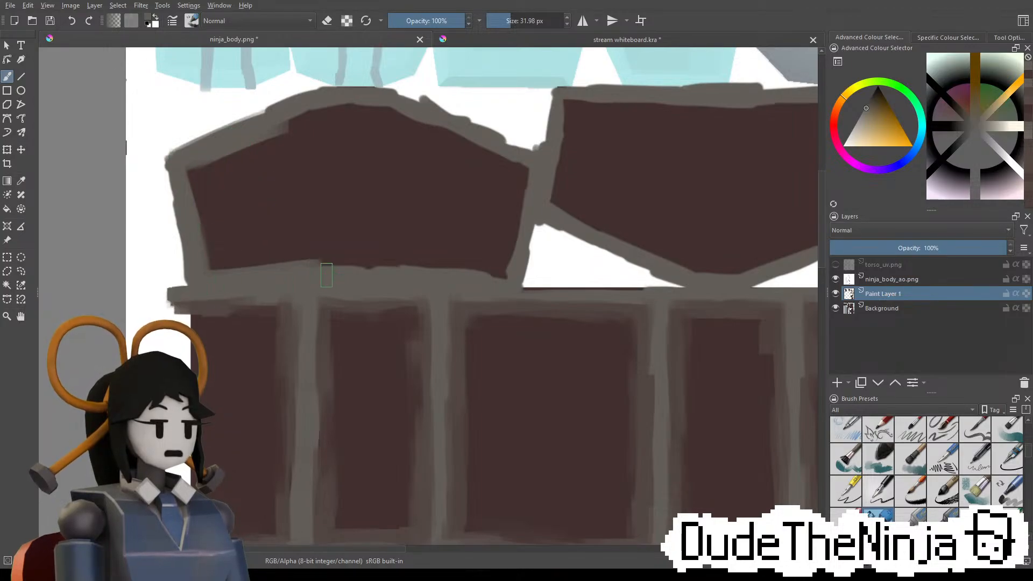
mouse_move(245, 276)
mouse_down()
mouse_move(349, 272)
mouse_move(489, 288)
mouse_up()
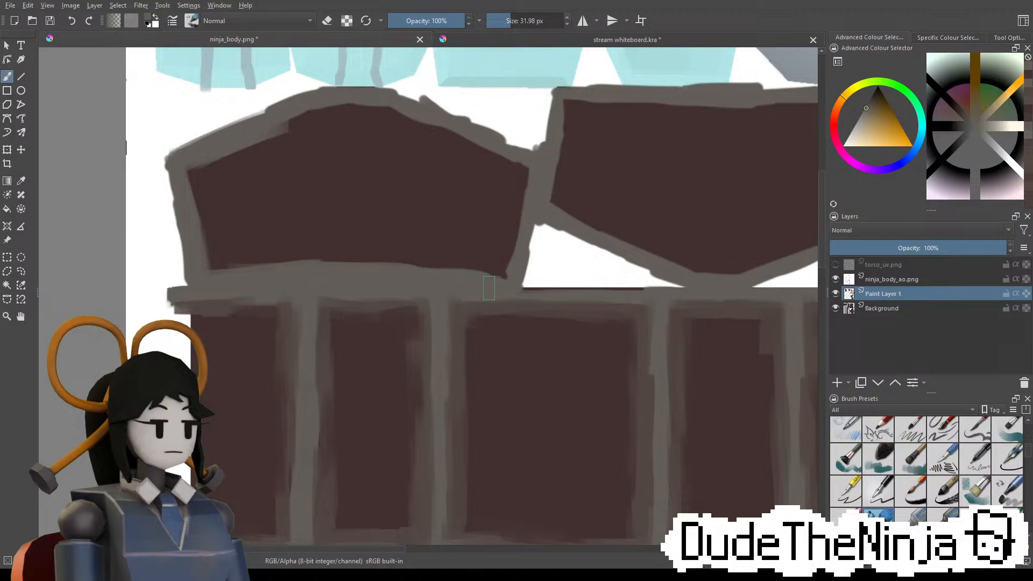
Rework the upward-pointing panel's right inner edge with the flat brush at 19.75 px and a brown sampled from that border
mouse_move(264, 120)
mouse_down()
mouse_move(377, 106)
mouse_move(514, 159)
mouse_move(527, 172)
mouse_move(509, 236)
mouse_up()
key(ctrl+z)
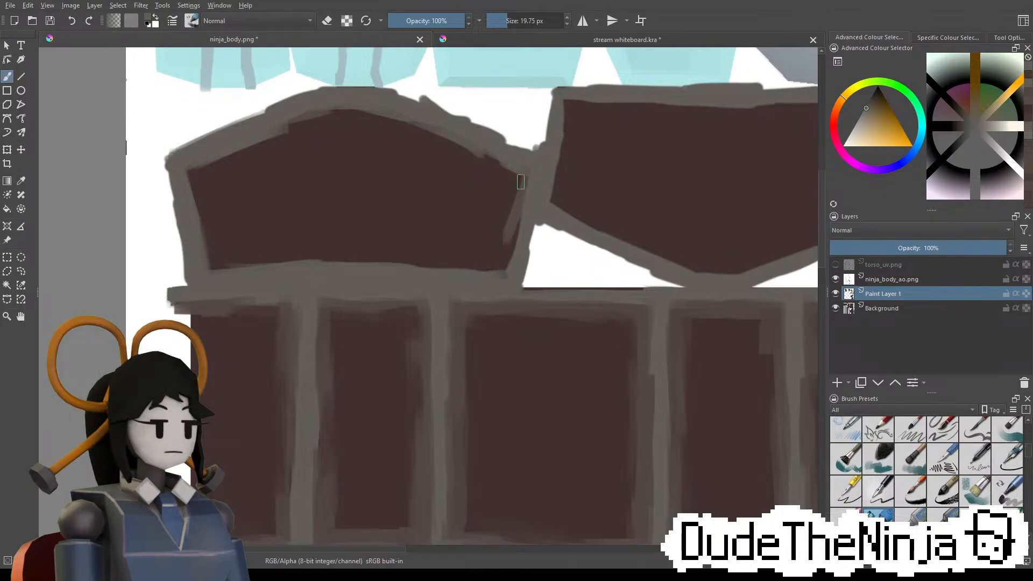
key(ctrl+z)
drag(526, 180, 496, 281)
ctrl+click(519, 228)
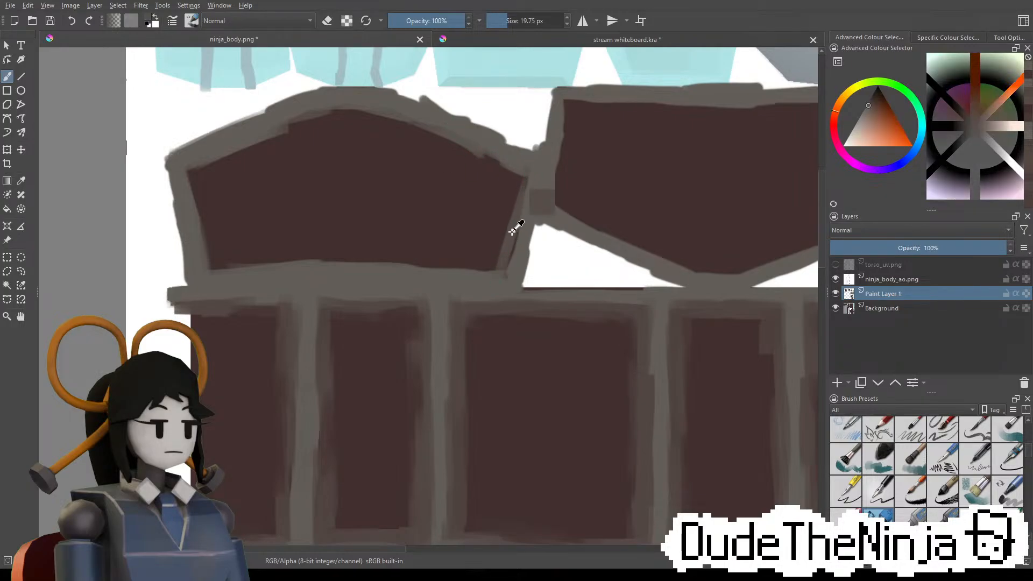
drag(526, 191, 516, 248)
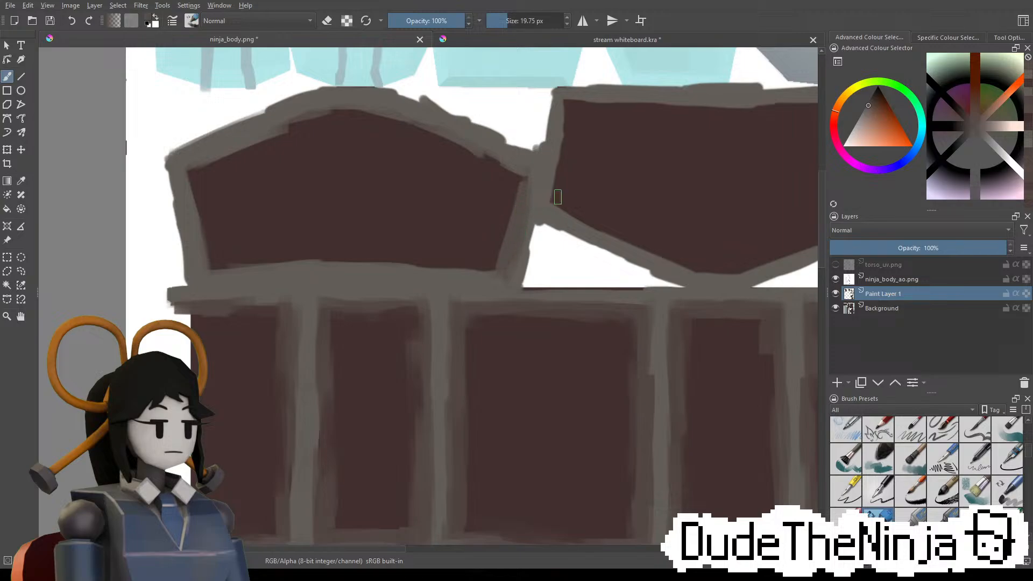
Soften the upward-pointing panel's lower-left, left and upper-left inner edges with the sampled brown
drag(225, 265, 289, 265)
drag(214, 271, 324, 266)
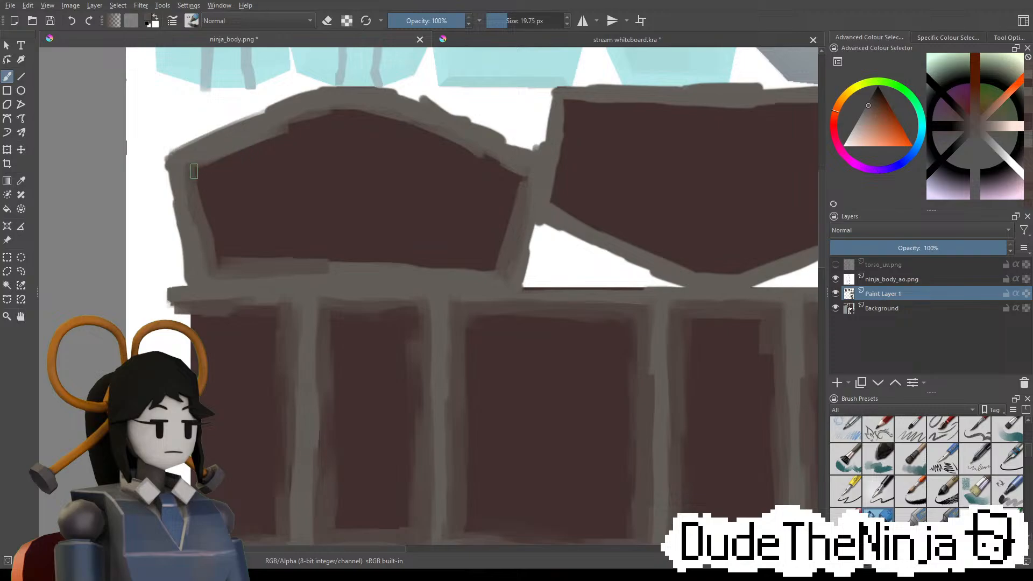
mouse_move(195, 171)
mouse_down()
mouse_move(266, 137)
mouse_move(368, 114)
mouse_up()
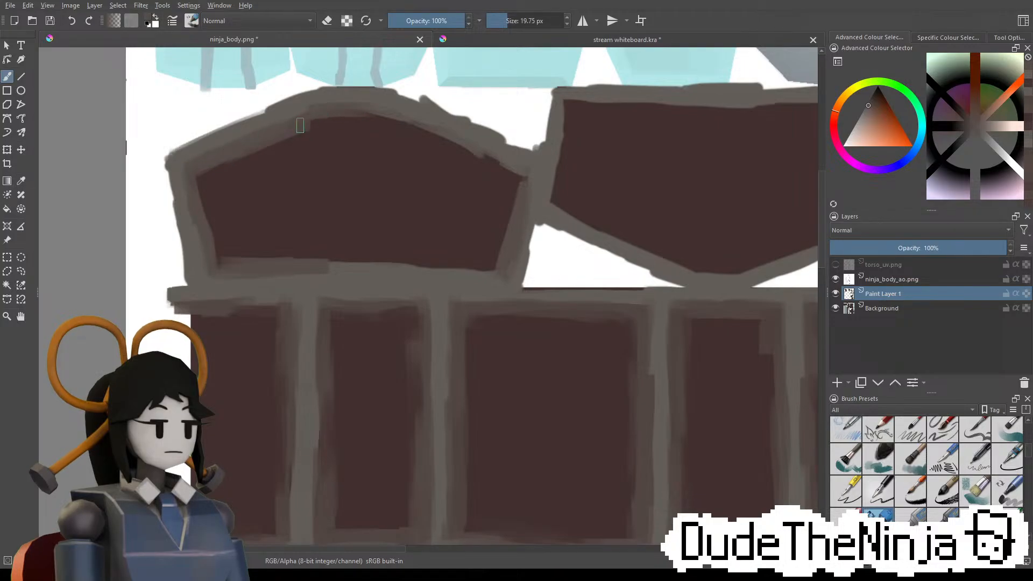
drag(379, 111, 421, 130)
key(ctrl+z)
key(ctrl+z)
Extend the soft brown inner edge over the upward-pointing panel's peak, right slope, right side and remaining bottom edge
mouse_move(309, 124)
mouse_down()
mouse_move(367, 105)
mouse_move(513, 178)
mouse_up()
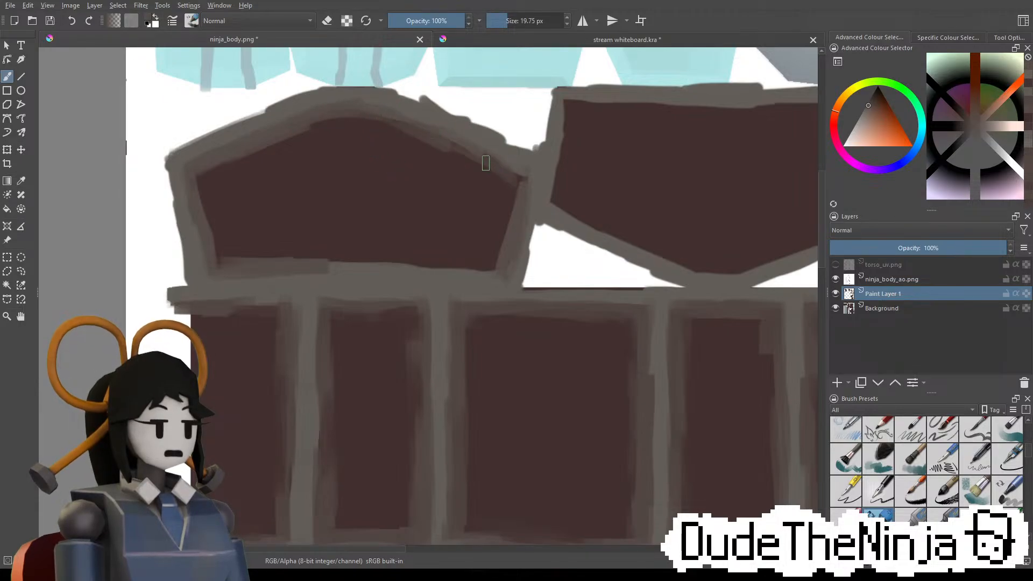
mouse_move(437, 136)
mouse_down()
mouse_move(492, 168)
mouse_move(505, 233)
mouse_up()
drag(518, 184, 493, 277)
key(ctrl+z)
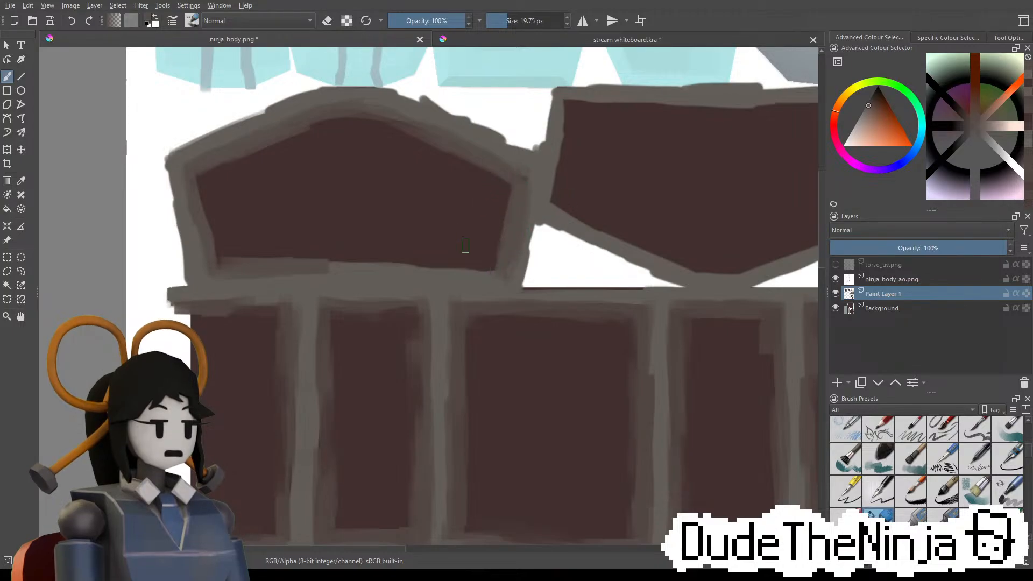
drag(333, 265, 495, 270)
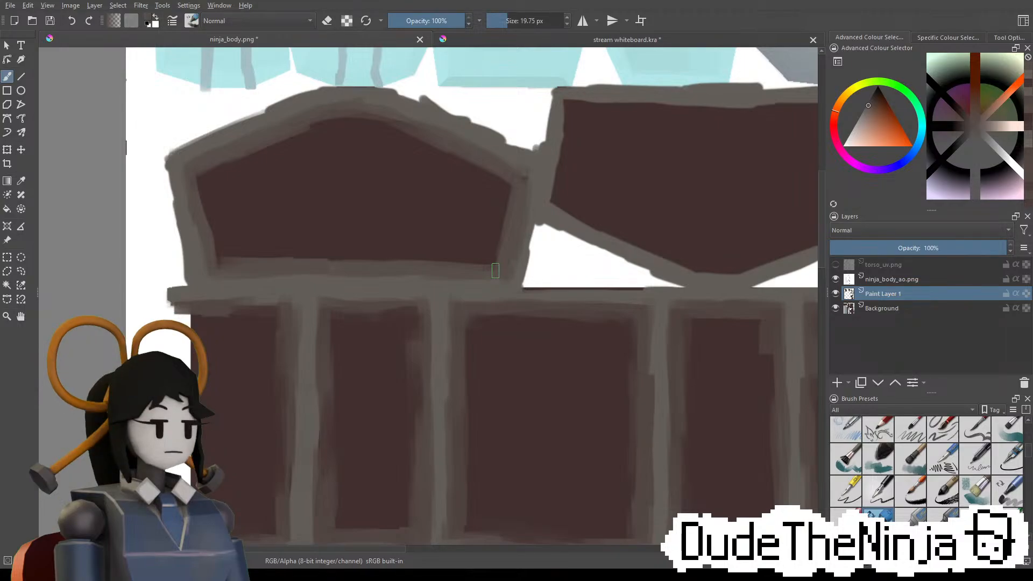
Soften the downward-pointing panel's top, right and lower-right inner edges with the same brown
middle_drag(522, 212, 468, 183)
mouse_move(565, 220)
middle_down()
mouse_move(482, 242)
mouse_move(419, 277)
middle_up()
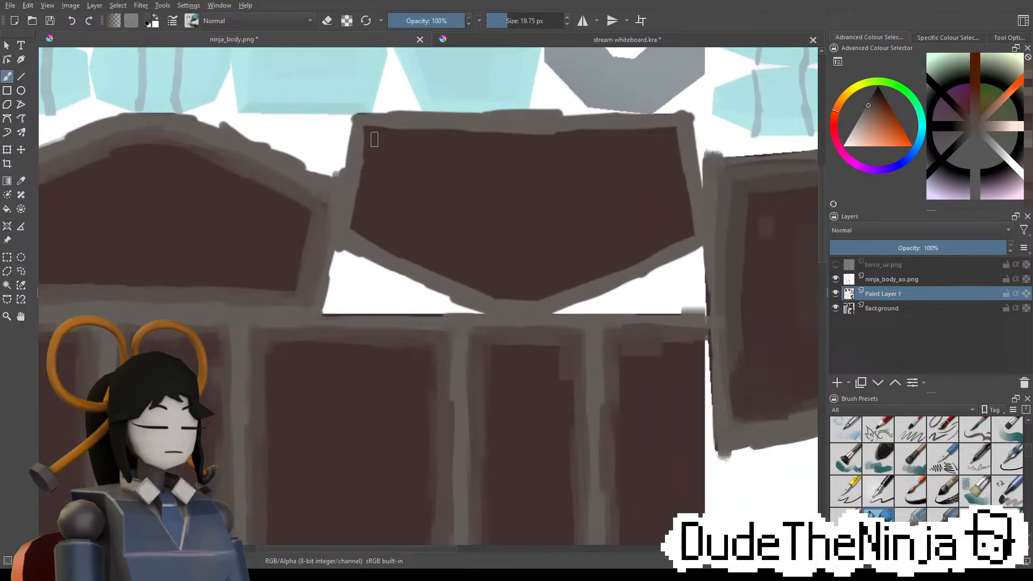
mouse_move(375, 139)
mouse_down()
mouse_move(568, 124)
mouse_move(680, 129)
mouse_move(684, 202)
mouse_up()
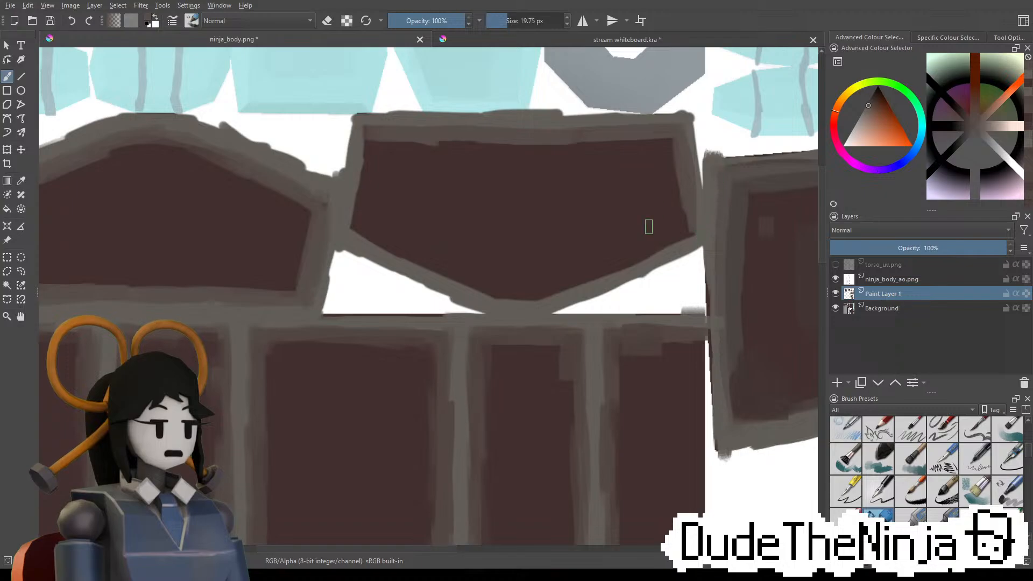
drag(702, 230, 541, 293)
Soften the downward-pointing panel's left and lower-left inner edges, and blend its top inner edge with darker sampled border browns
middle_drag(571, 275, 683, 253)
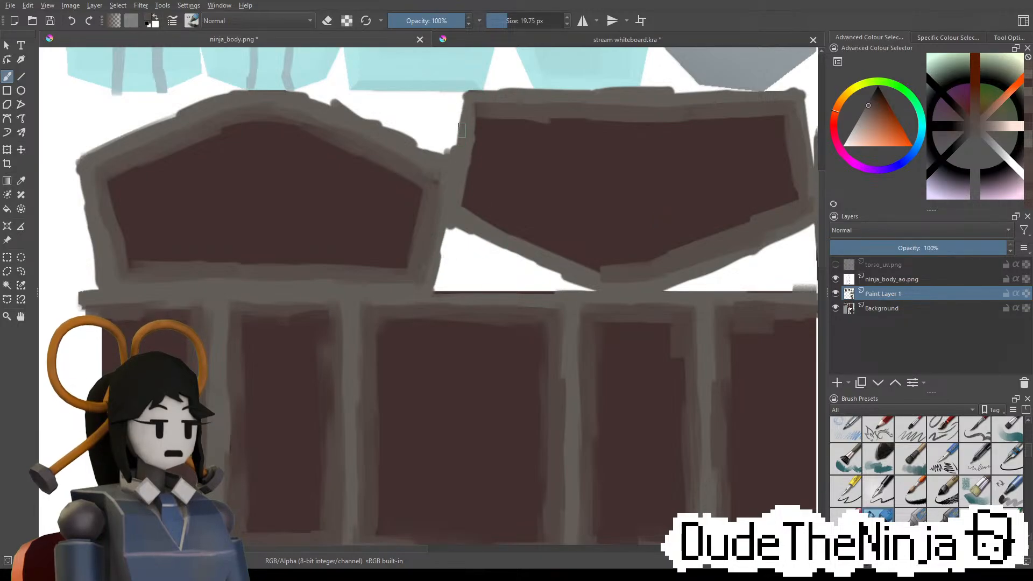
mouse_move(477, 117)
mouse_down()
mouse_move(467, 208)
mouse_move(491, 232)
mouse_move(516, 229)
mouse_move(583, 269)
mouse_move(604, 268)
mouse_up()
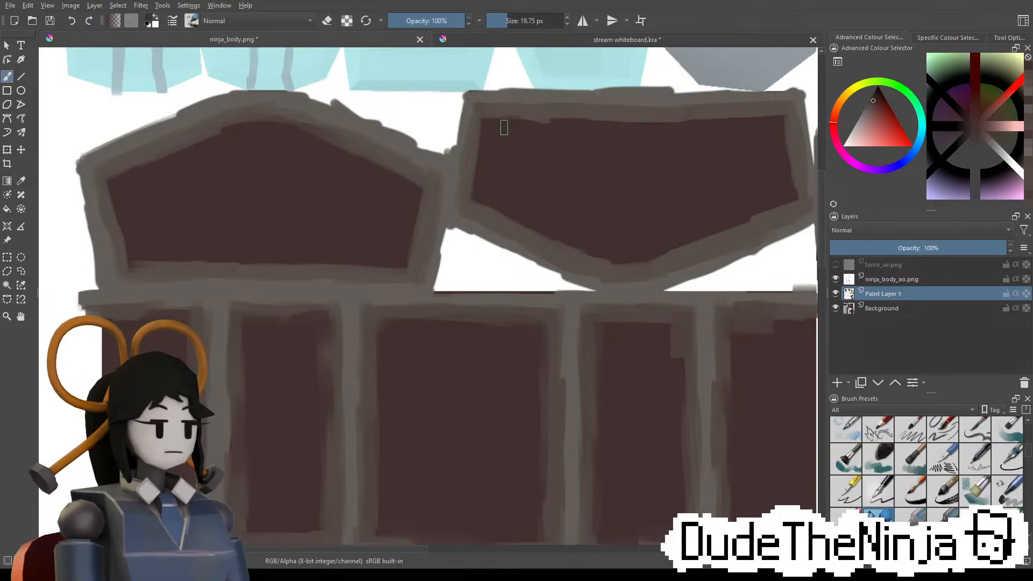
drag(508, 118, 595, 120)
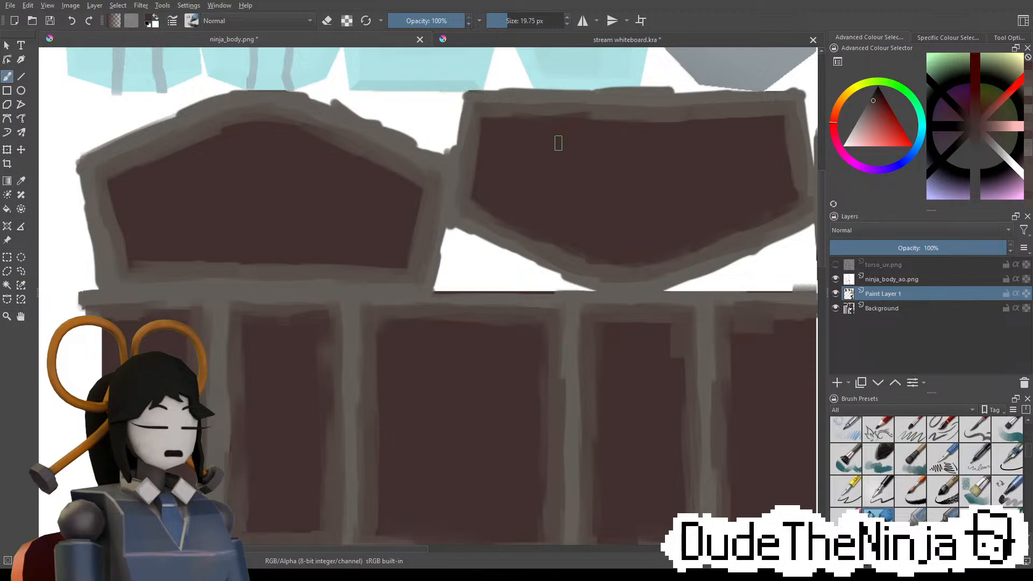
ctrl+click(586, 113)
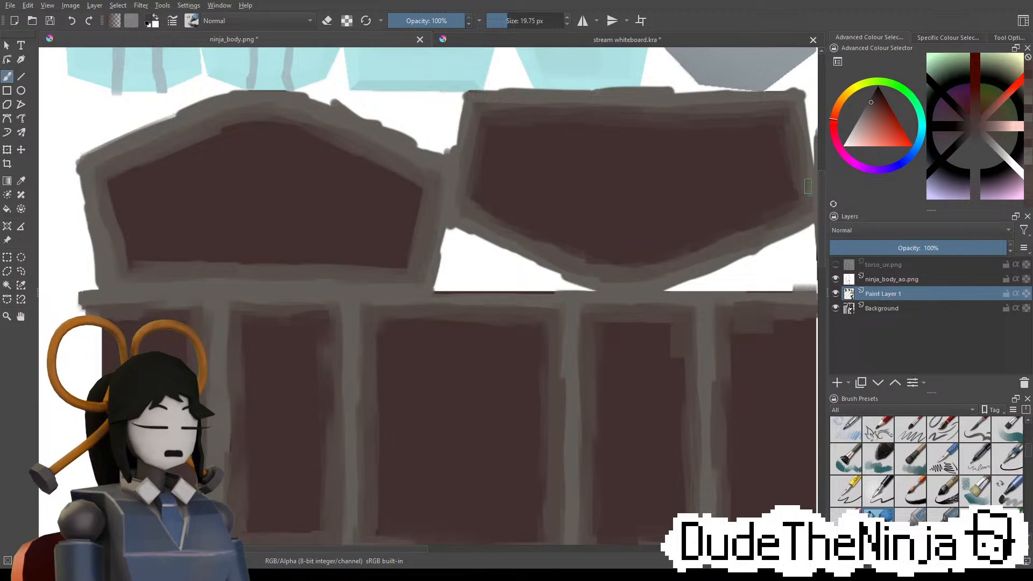
Soften the upward-pointing panel's left and bottom inner edges, and touch up the upper-left inner edge of the wide rectangular panel below
middle_drag(278, 168, 391, 154)
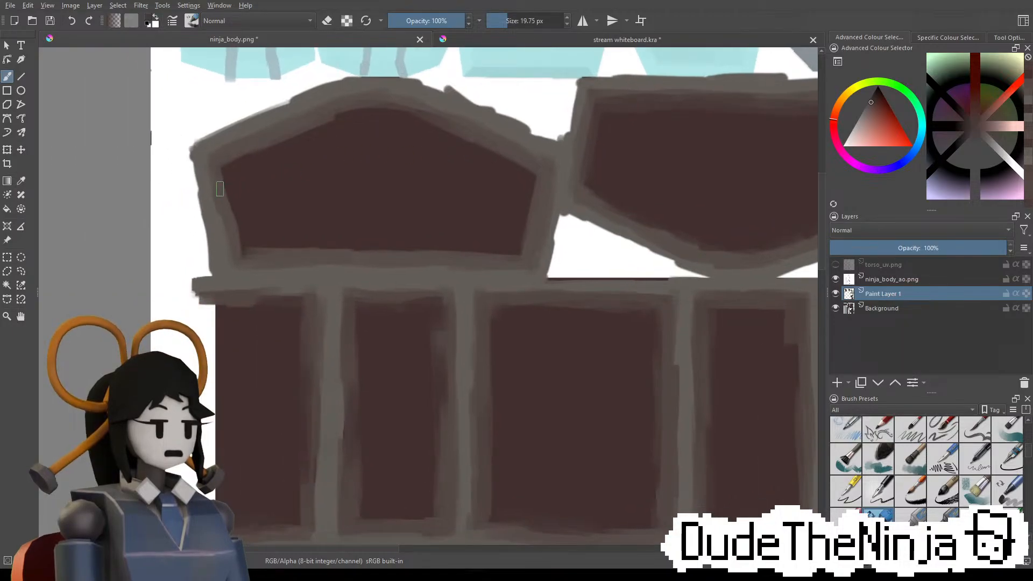
drag(219, 166, 236, 251)
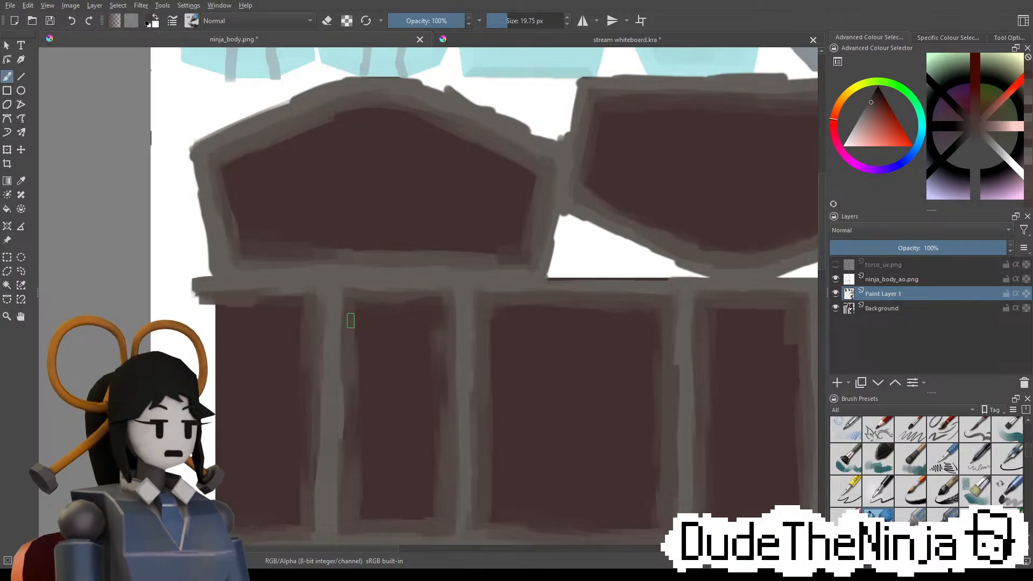
middle_drag(535, 315, 468, 249)
mouse_move(515, 250)
mouse_down()
mouse_move(434, 245)
mouse_move(578, 245)
mouse_move(492, 249)
mouse_up()
key(ctrl+z)
drag(432, 288, 431, 242)
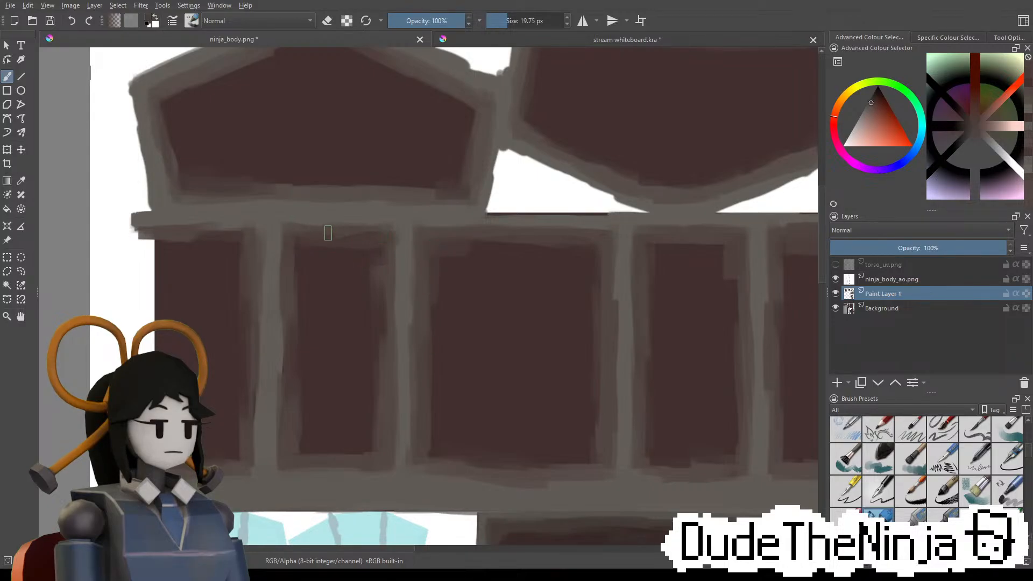
Sample browns from the large panels on the texture's right half and dab faint mottled patches inside both pentagonal panels, using a 14.32 px brush
ctrl+scroll(362, 242, down, 6)
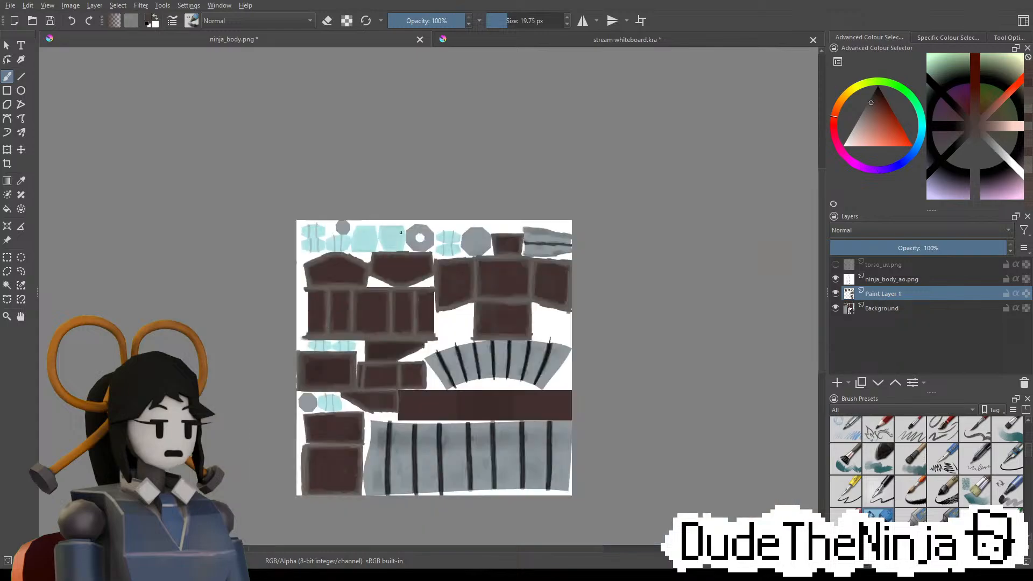
ctrl+scroll(400, 109, up, 6)
scroll(394, 110, up, 3)
ctrl+click(446, 263)
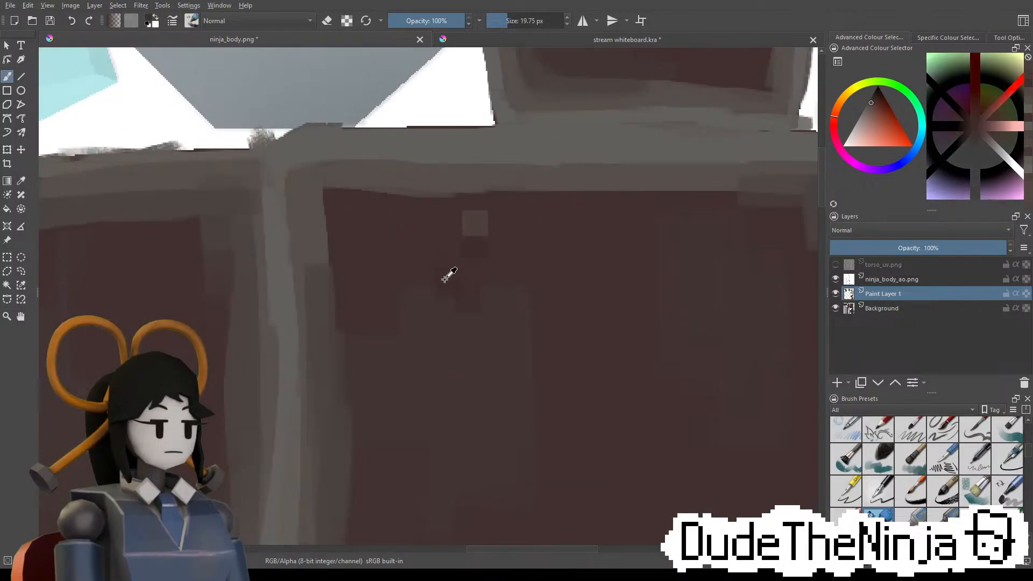
scroll(473, 262, down, 4)
scroll(100, 296, down, 3)
scroll(236, 306, up, 5)
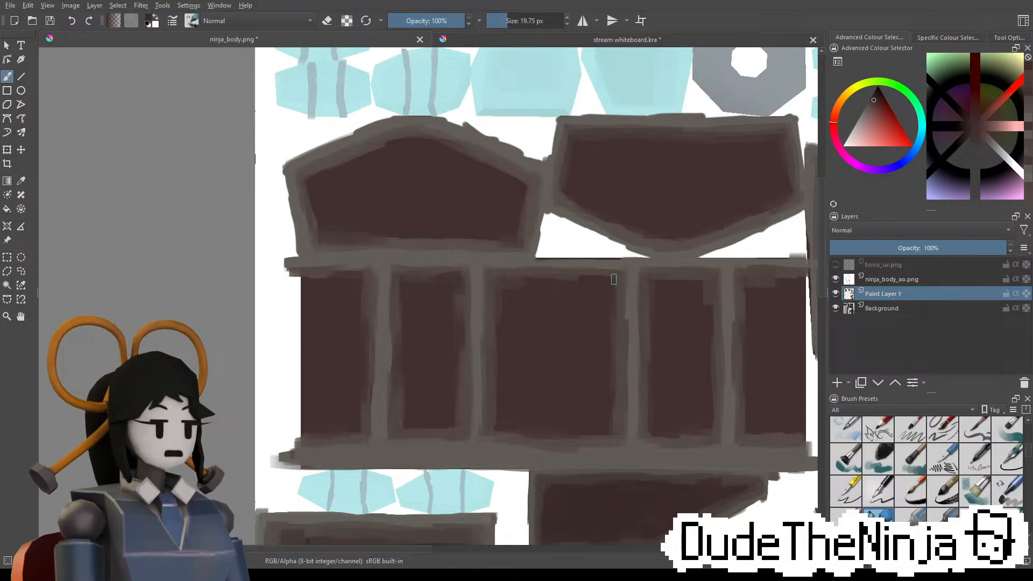
scroll(588, 269, right, 3)
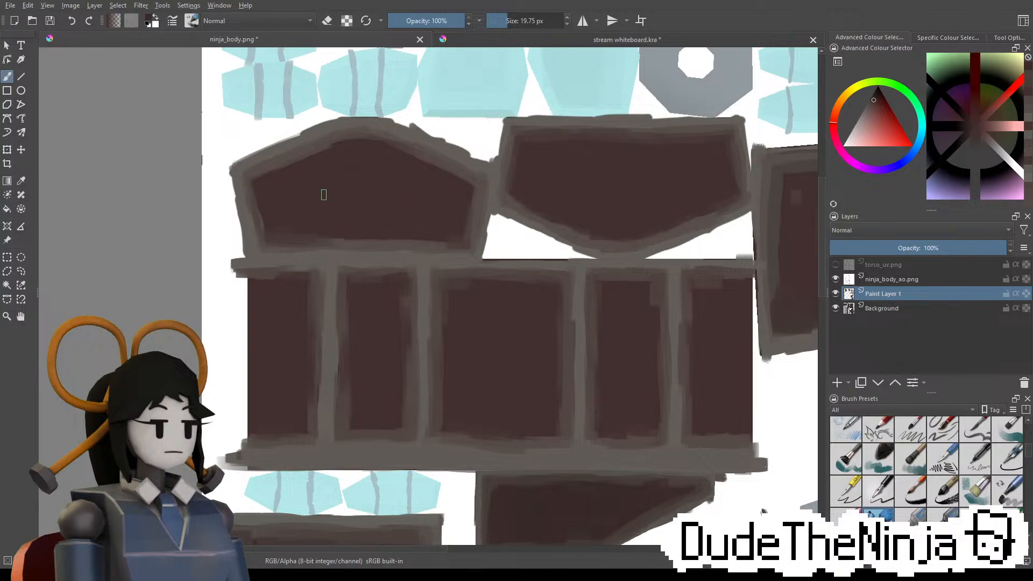
shift+drag(324, 194, 343, 185)
ctrl+click(794, 195)
shift+drag(646, 170, 638, 189)
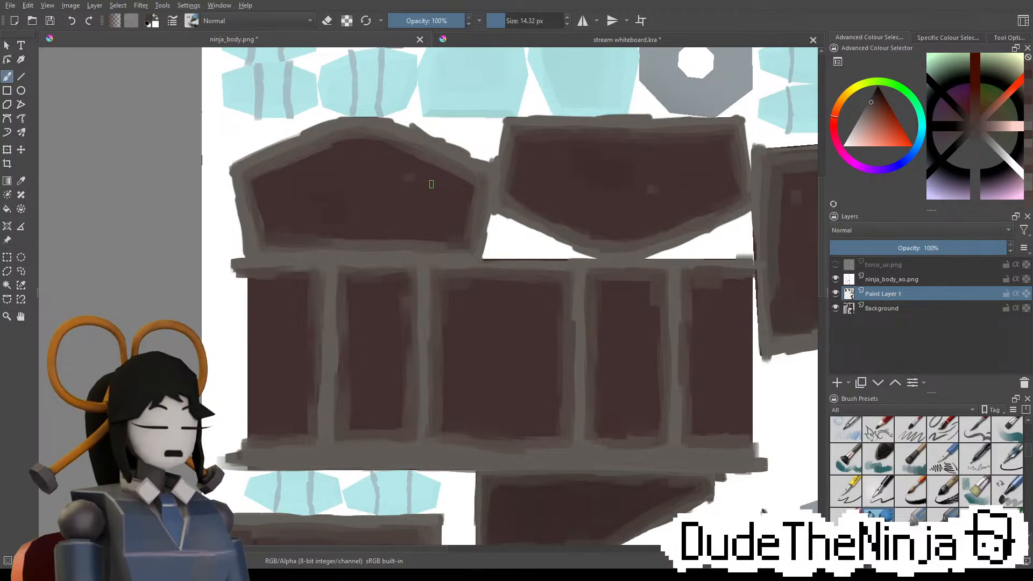
Review the whole texture and save it
scroll(351, 243, down, 3)
scroll(519, 273, up, 2)
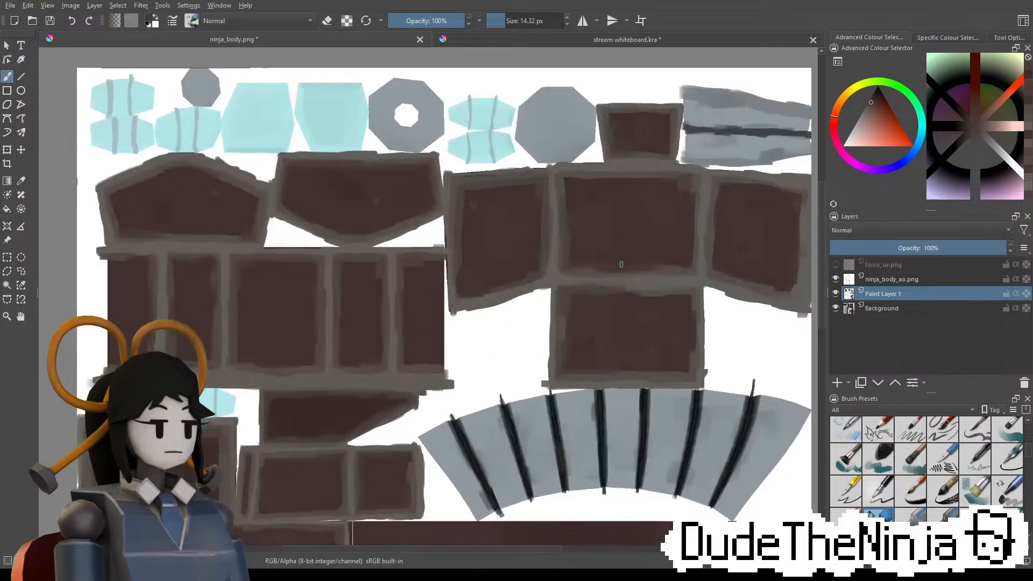
scroll(464, 218, down, 1)
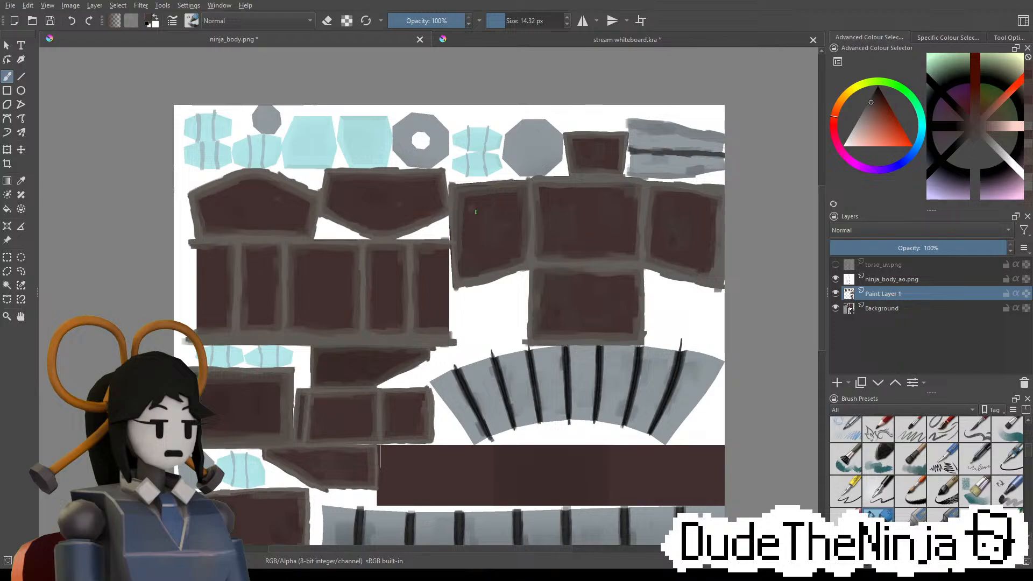
ctrl+scroll(477, 212, down, 2)
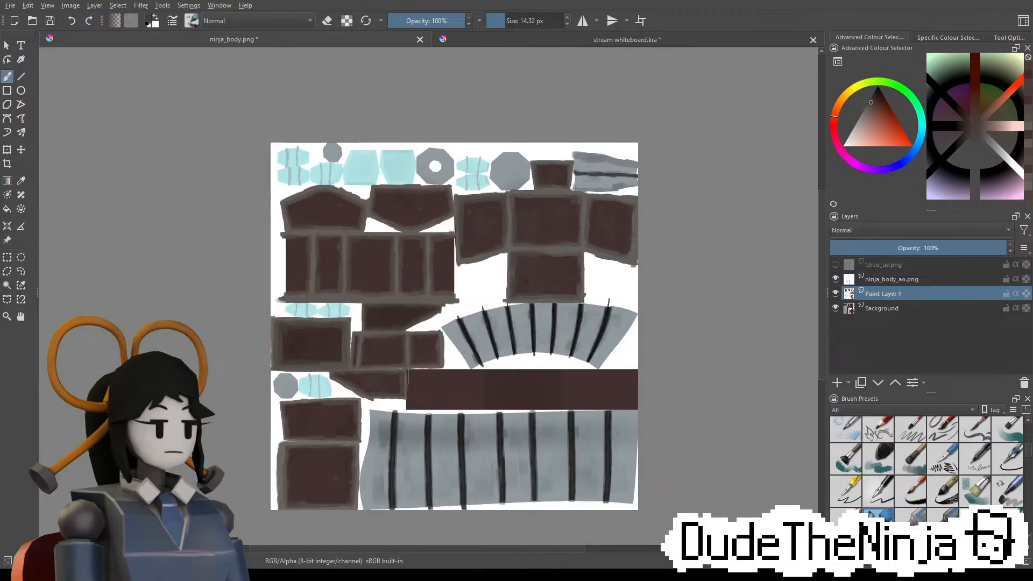
key(ctrl+s)
Show the torso_uv.png layer to check the panel outlines, and sample the grey-brown of the border below the upward-pointing panel
middle_drag(660, 304, 674, 199)
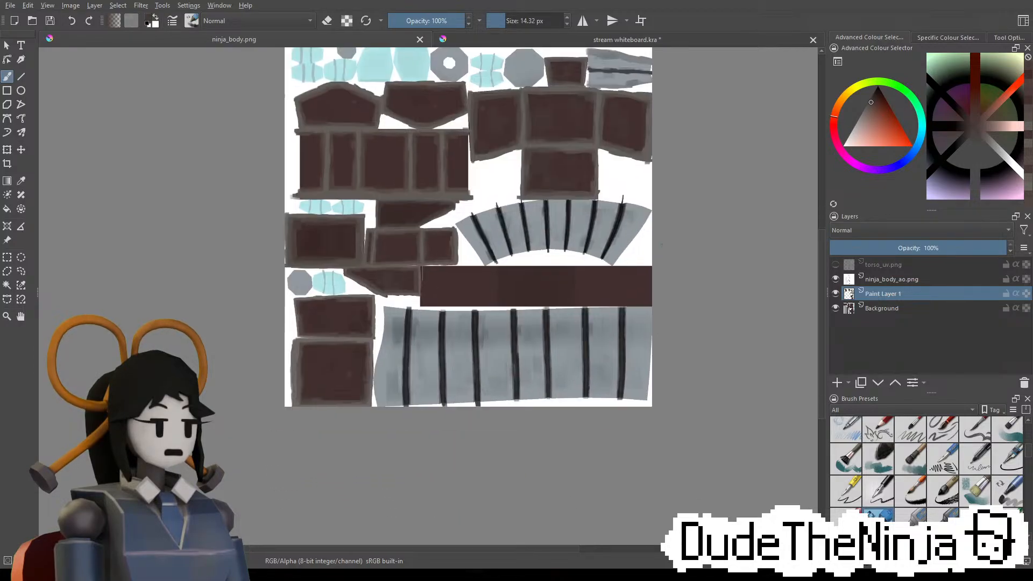
scroll(554, 289, up, 3)
click(836, 266)
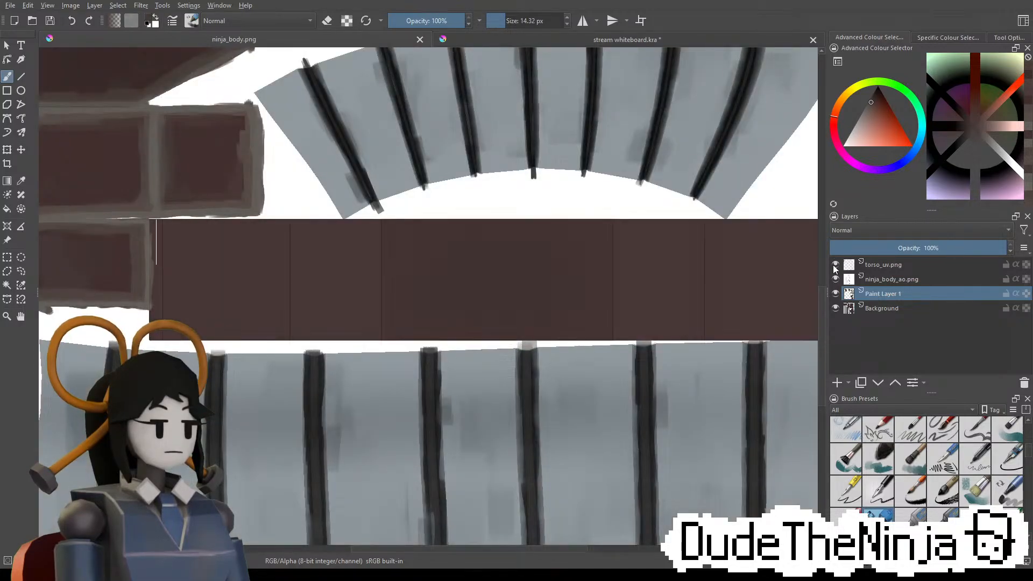
scroll(583, 265, down, 4)
scroll(477, 207, up, 4)
drag(442, 200, 415, 208)
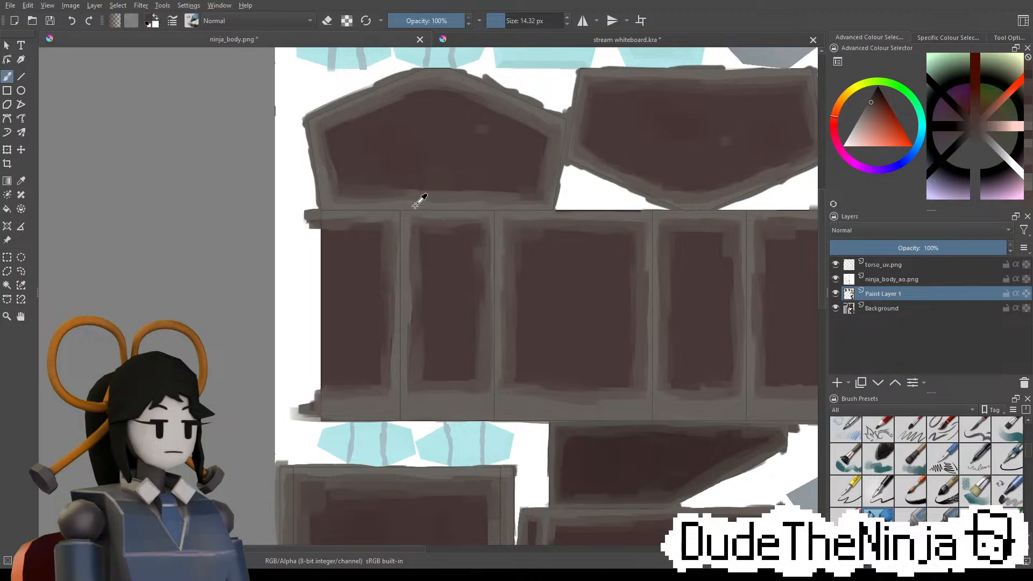
ctrl+click(414, 208)
Hide the torso_uv.png layer and save the texture again
scroll(398, 194, down, 3)
click(836, 264)
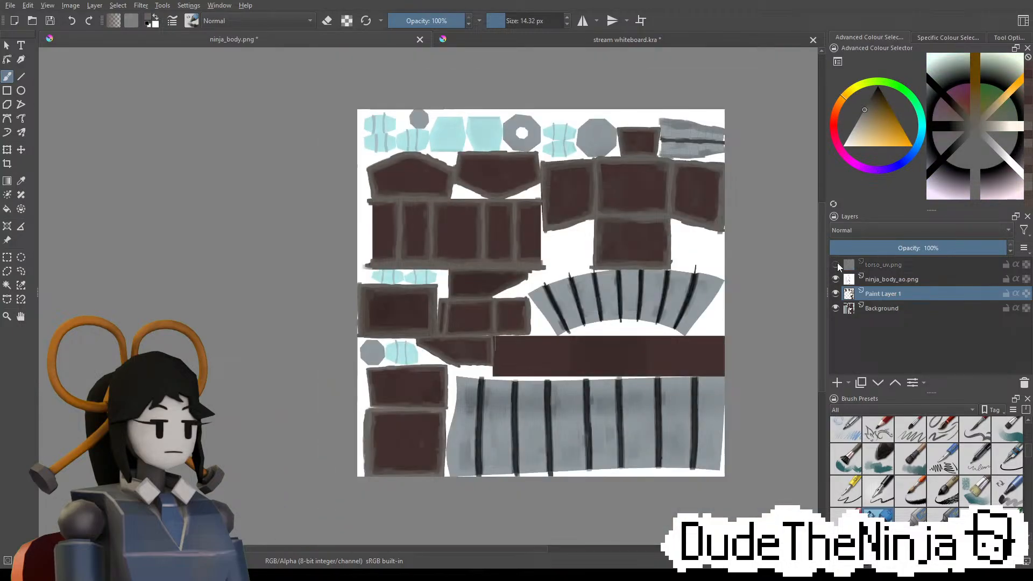
scroll(474, 336, up, 5)
ctrl+click(473, 338)
key(ctrl+s)
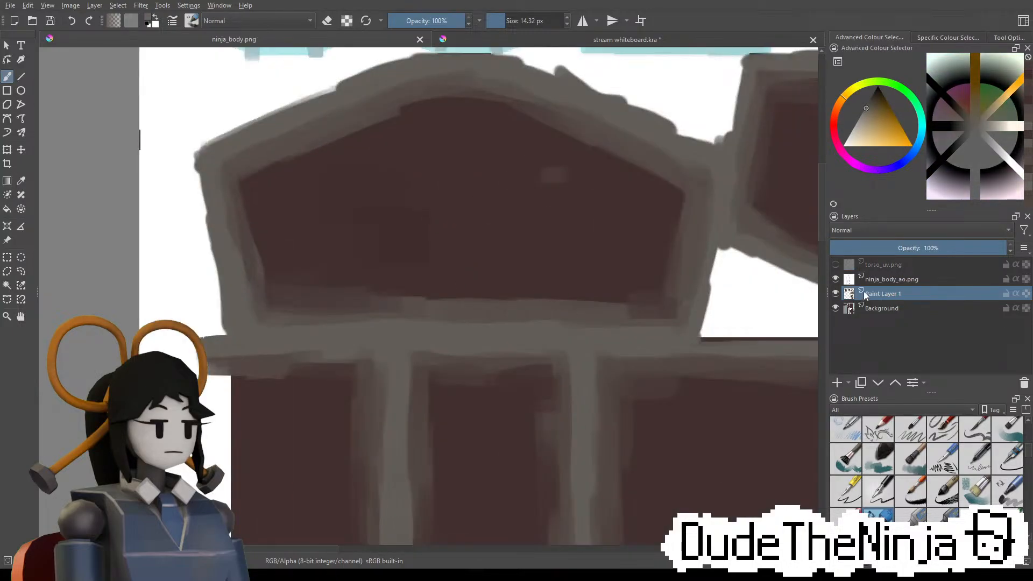
Show the torso_uv.png layer again and examine the upper-left end of the plain brown strip against its UV outline
click(836, 265)
scroll(306, 202, down, 5)
scroll(473, 376, up, 4)
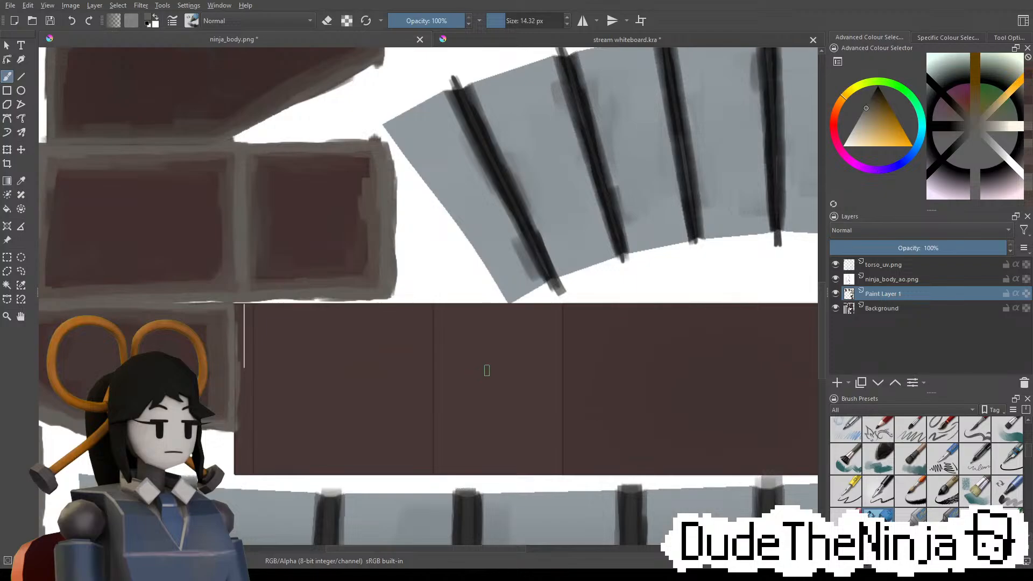
middle_drag(453, 292, 622, 228)
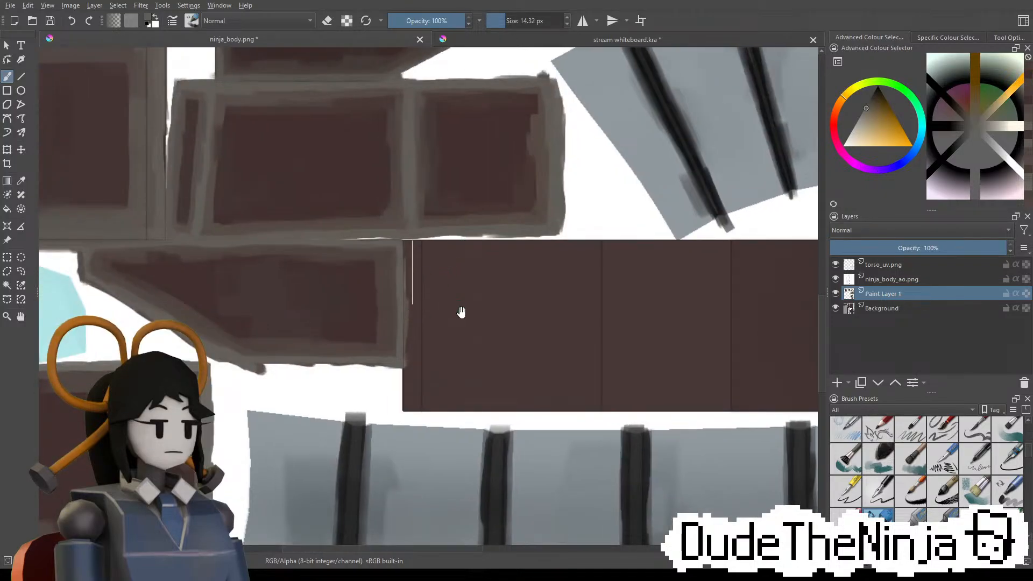
scroll(328, 234, down, 5)
scroll(515, 187, up, 2)
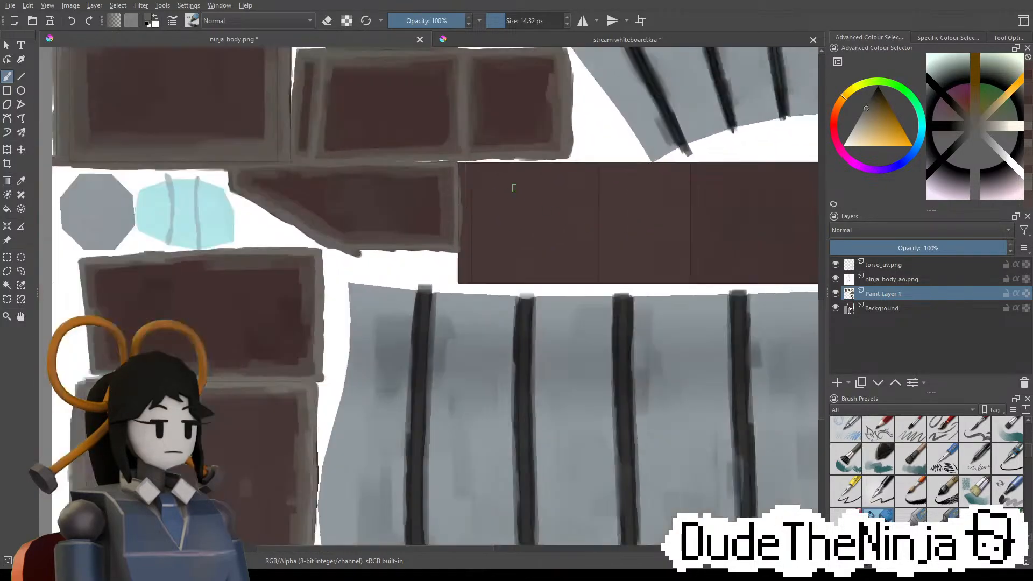
scroll(427, 200, up, 3)
scroll(451, 198, down, 3)
scroll(347, 213, up, 4)
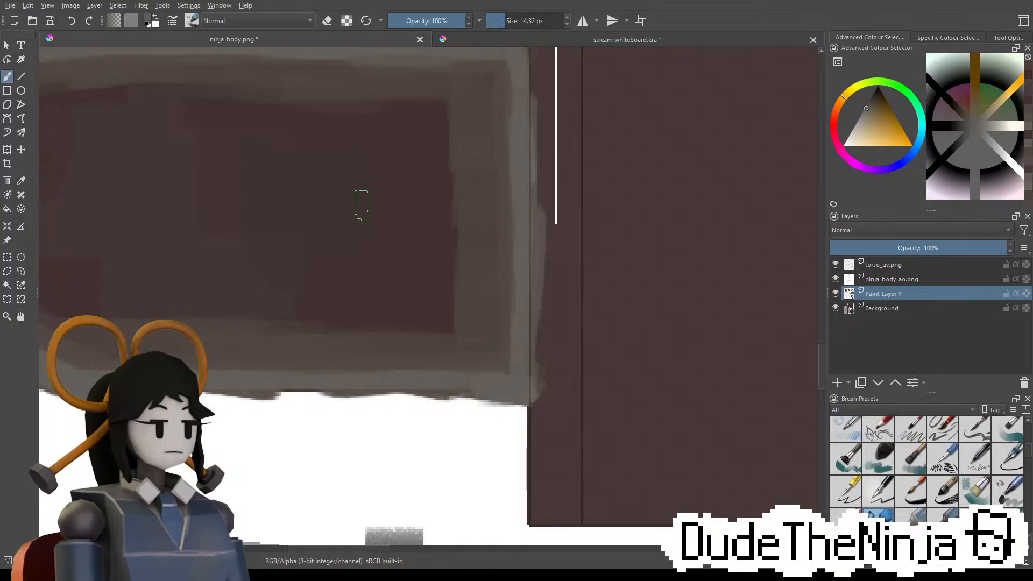
middle_drag(596, 225, 551, 399)
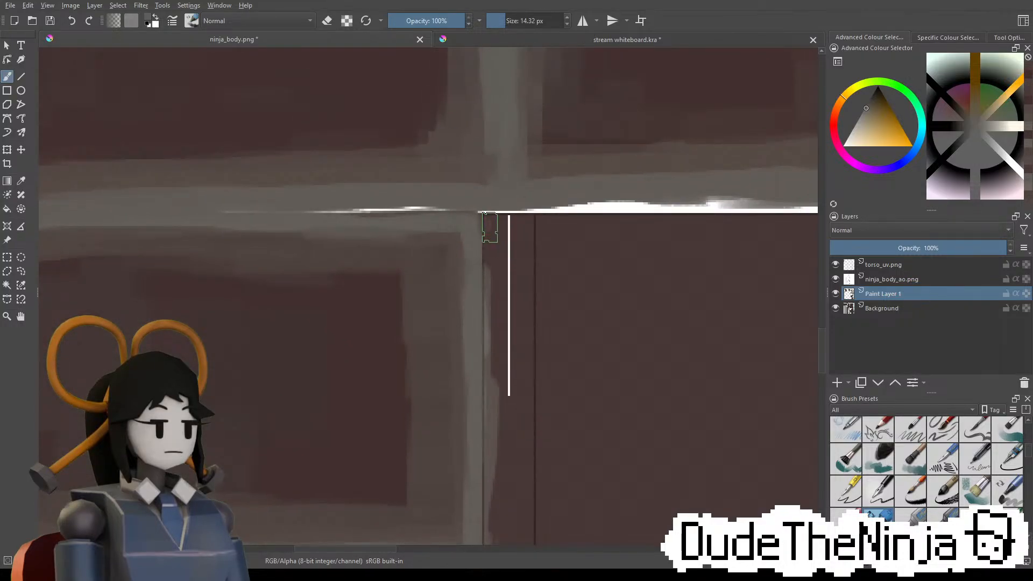
mouse_move(484, 232)
mouse_down()
mouse_move(589, 235)
mouse_move(519, 221)
mouse_up()
key(ctrl+z)
key(ctrl+z)
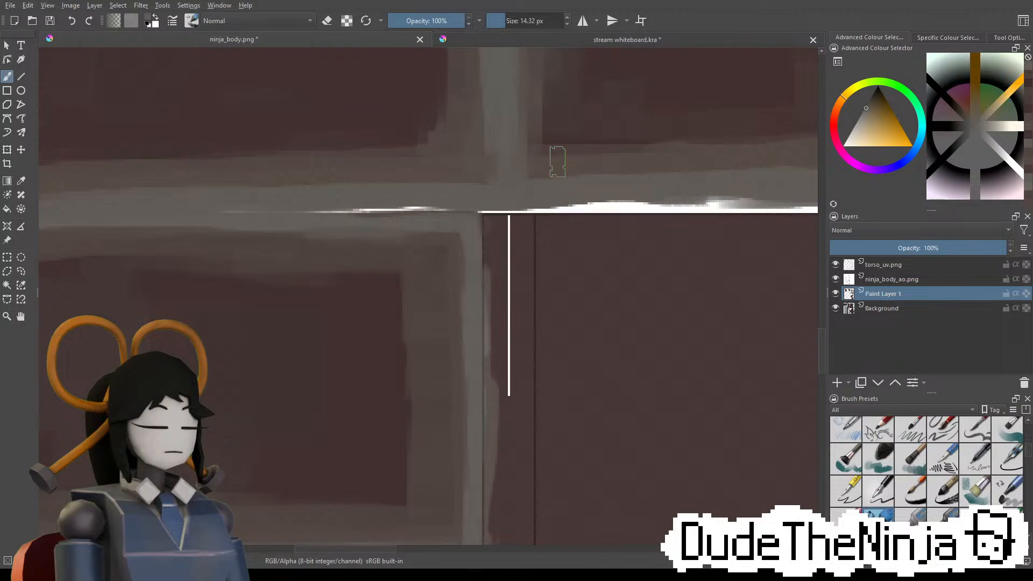
Turn on left-right mirrored painting about the vertical axis through the middle of the plain brown strip
scroll(513, 248, down, 8)
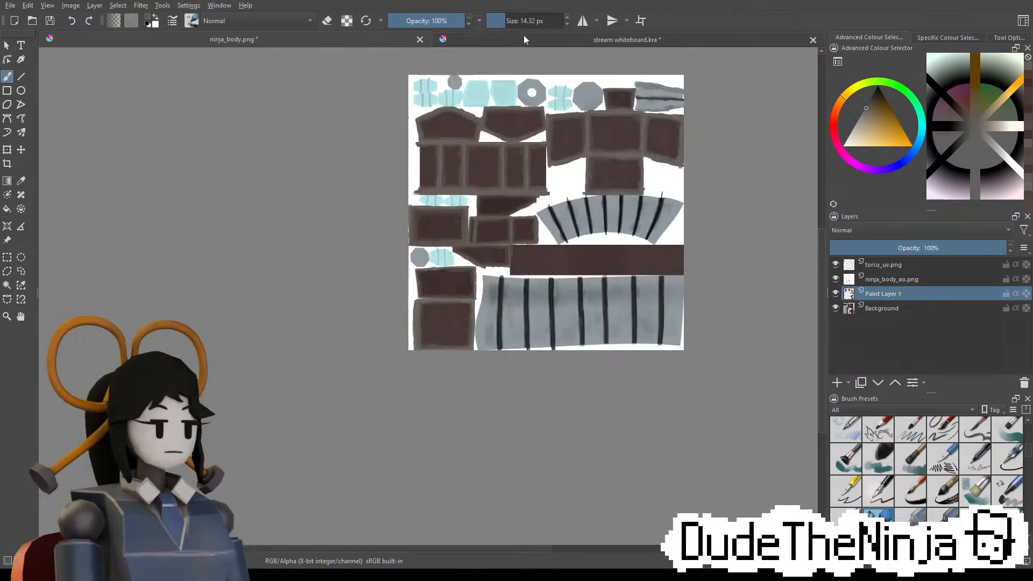
click(612, 20)
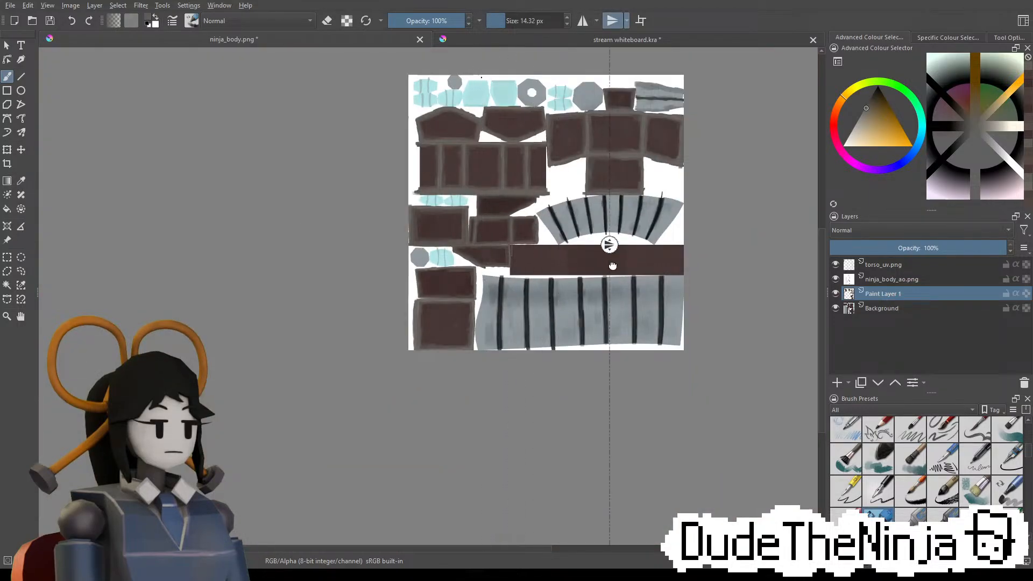
scroll(612, 265, up, 8)
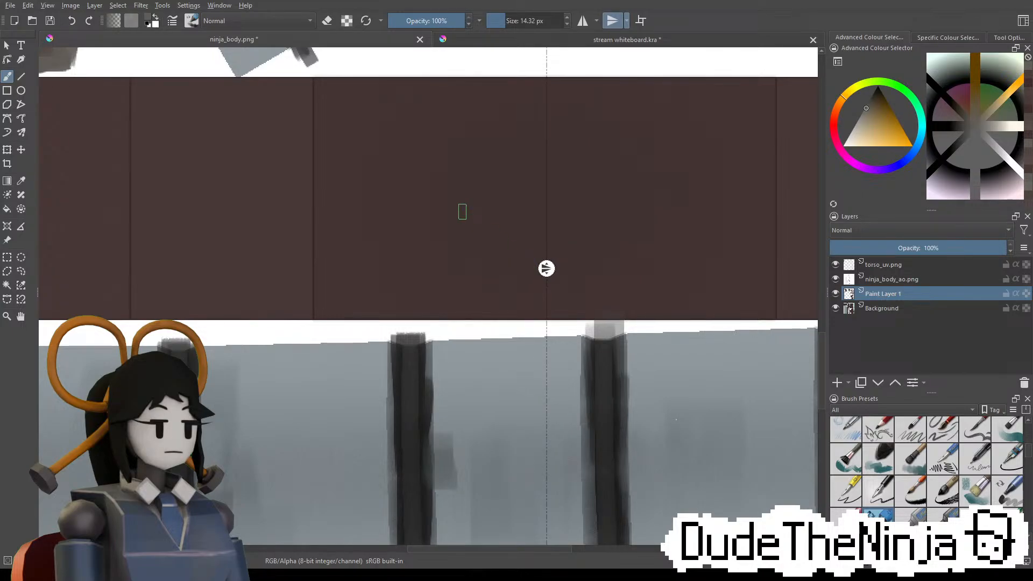
scroll(464, 214, down, 4)
scroll(327, 233, up, 5)
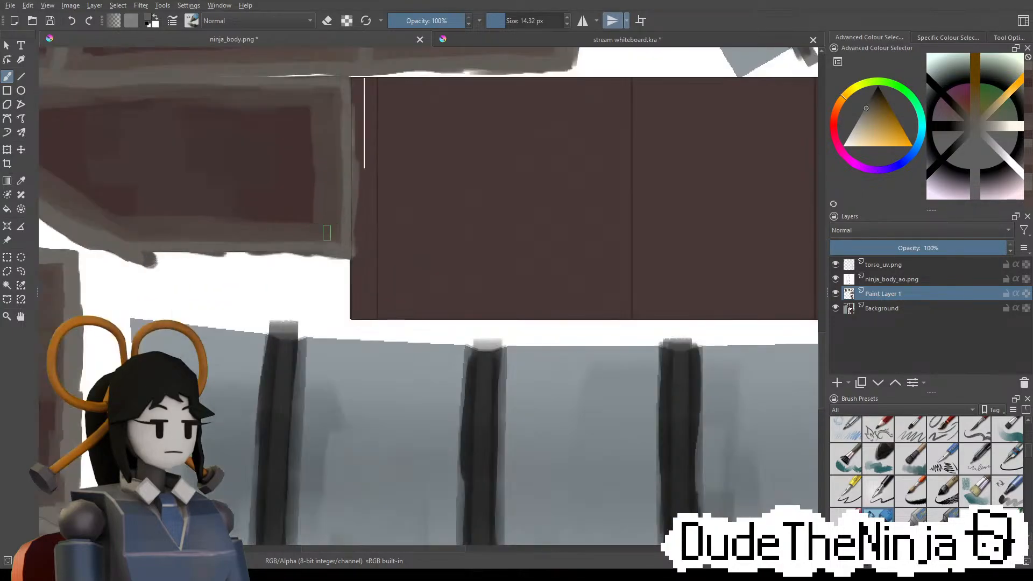
Cover the white line and overlapping border at the strip's left end with sampled dark brown, and resample the neighbouring grey-brown border colour
ctrl+click(293, 176)
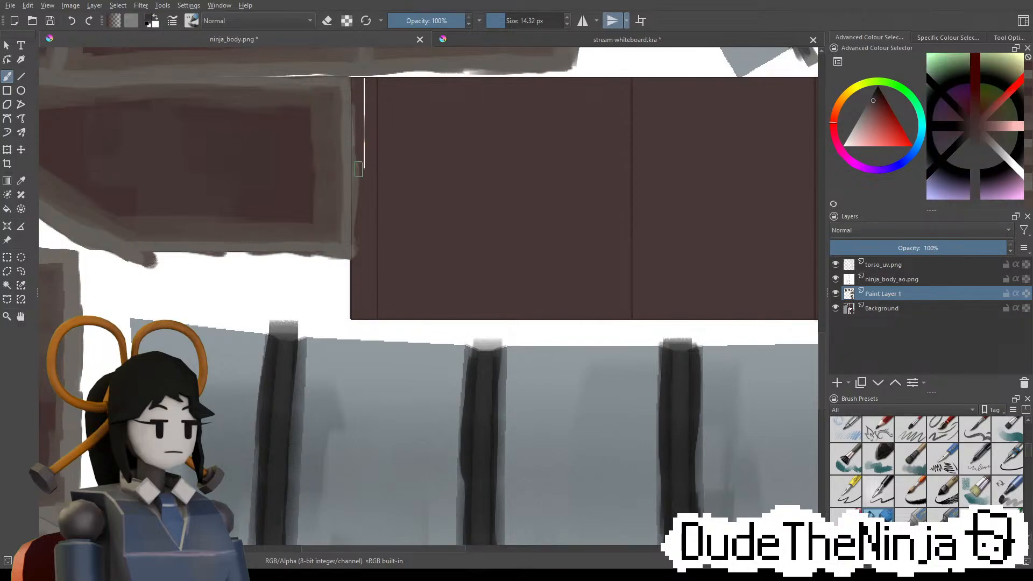
mouse_move(359, 169)
mouse_down()
mouse_move(361, 221)
mouse_move(370, 173)
mouse_up()
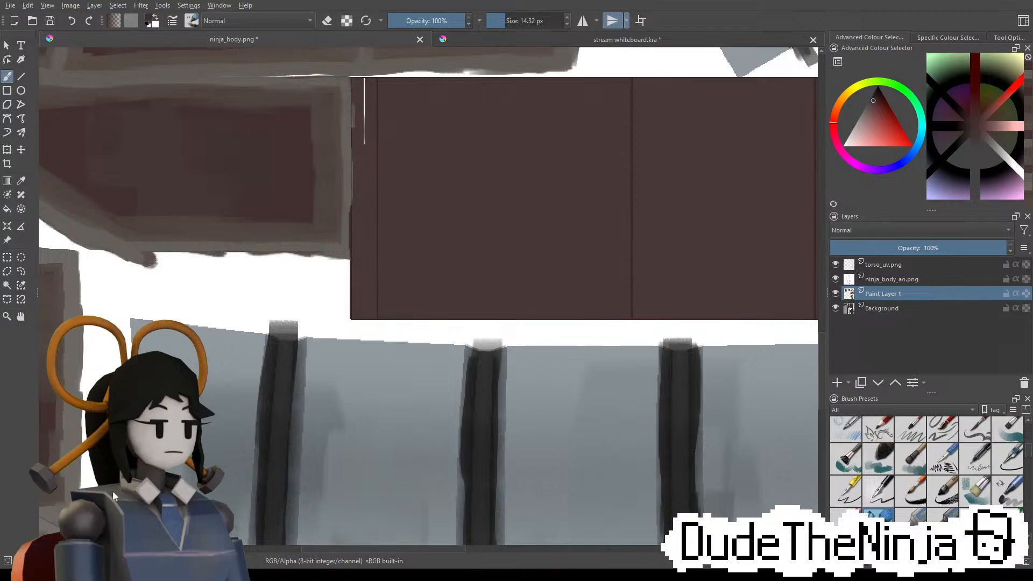
middle_drag(369, 141, 381, 205)
mouse_move(377, 166)
mouse_down()
mouse_move(370, 173)
mouse_move(379, 152)
mouse_move(374, 215)
mouse_move(378, 149)
mouse_move(365, 183)
mouse_up()
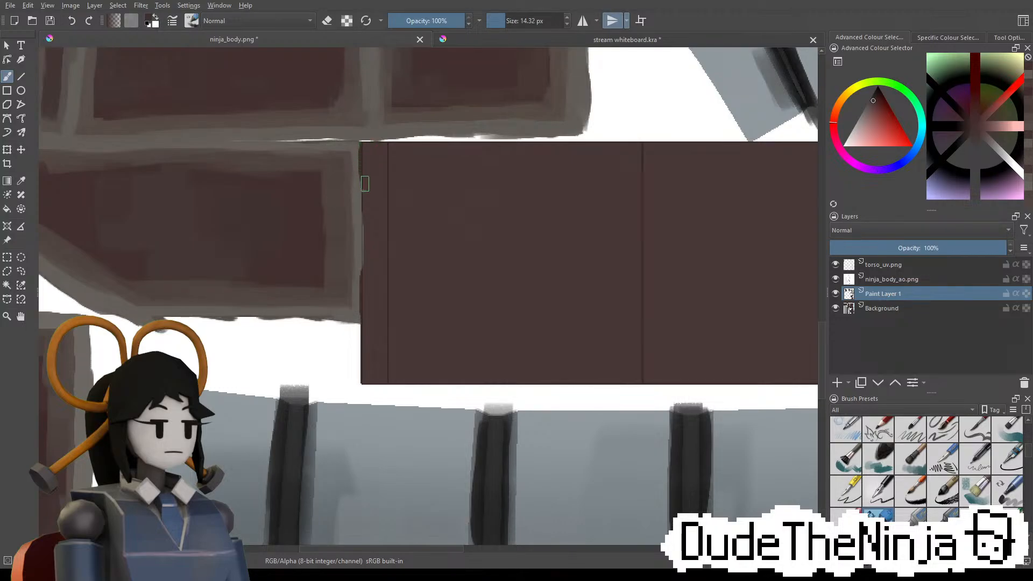
drag(368, 234, 362, 264)
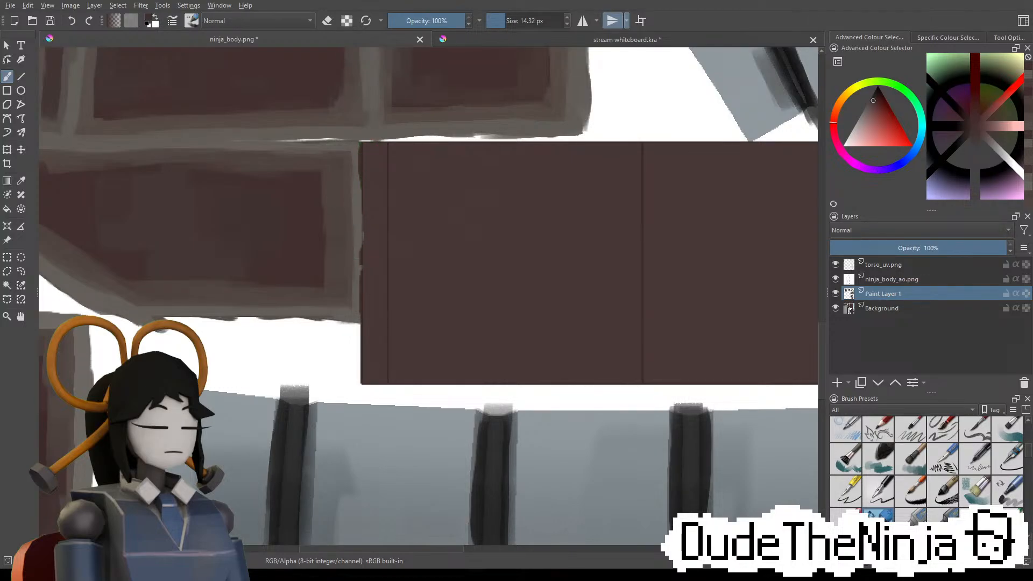
drag(365, 234, 365, 270)
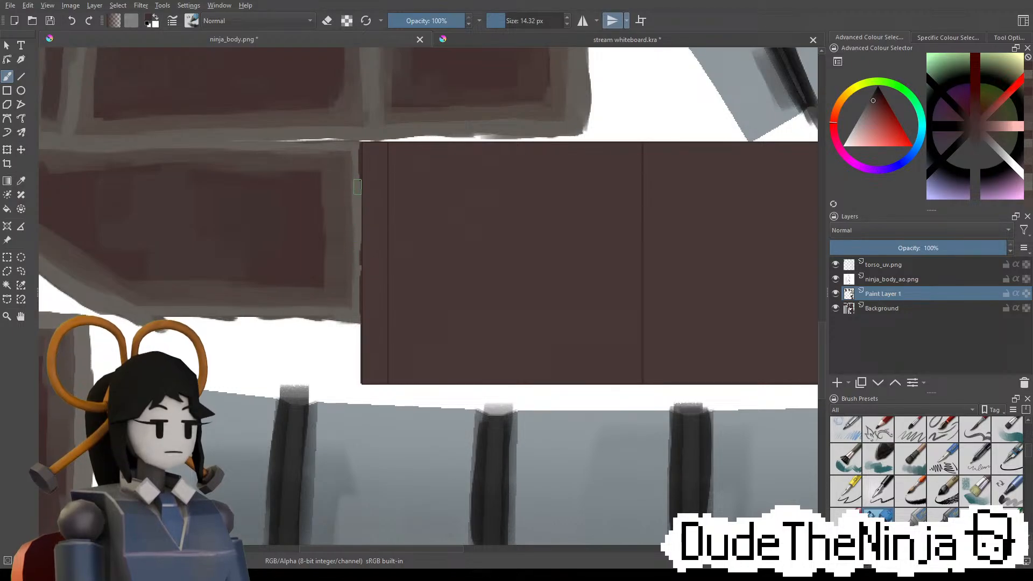
ctrl+click(354, 194)
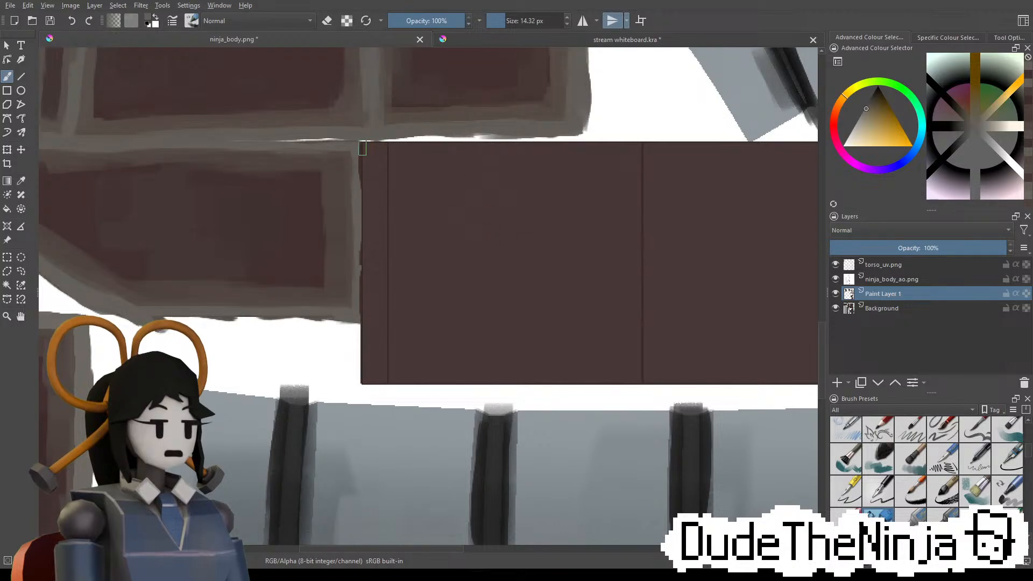
key(v)
mouse_move(362, 142)
mouse_down()
mouse_move(803, 175)
mouse_move(990, 168)
mouse_up()
key(b)
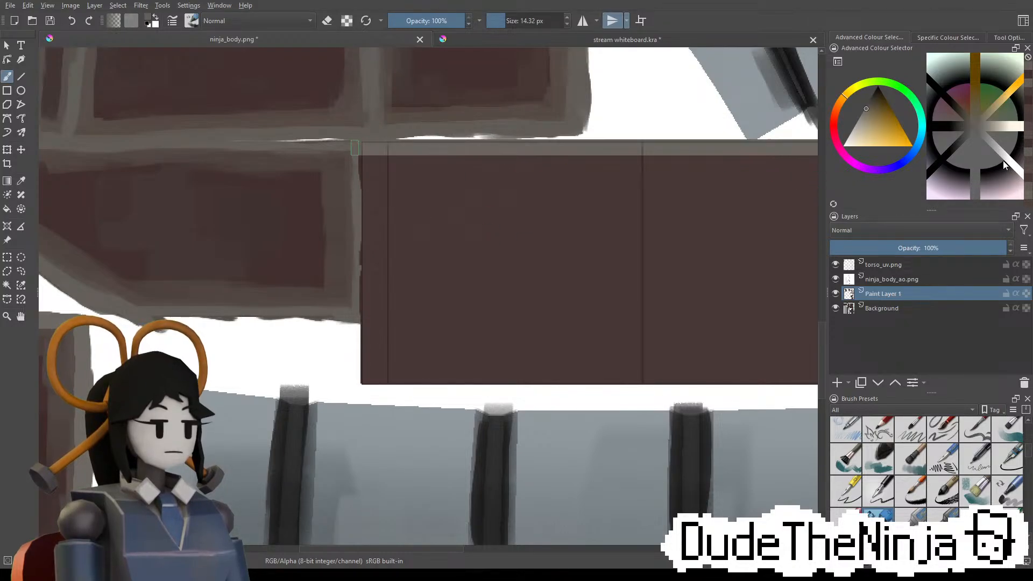
scroll(623, 282, down, 1)
middle_drag(622, 283, 383, 300)
scroll(383, 300, down, 1)
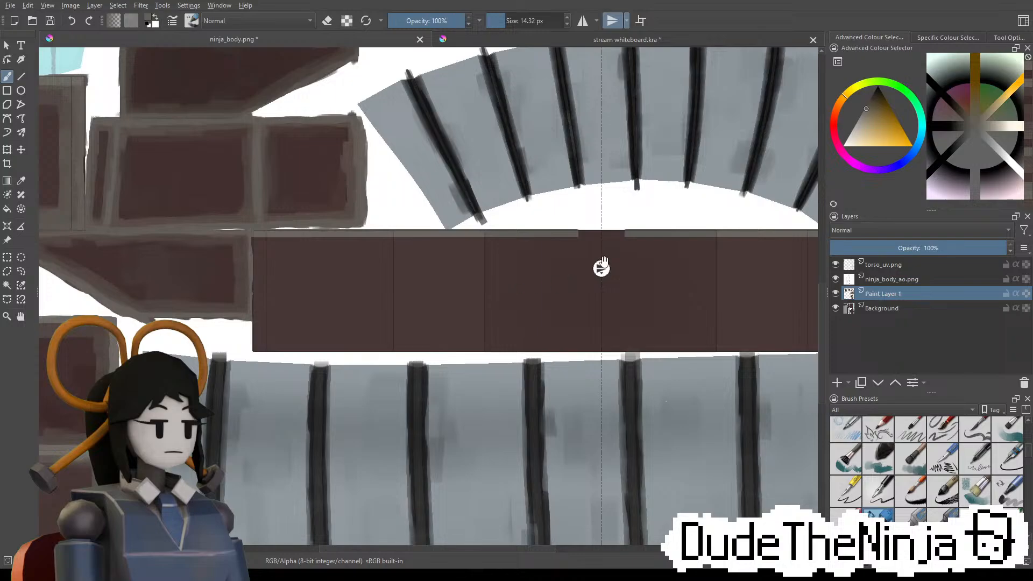
key(ctrl+z)
Turn on top-bottom mirrored painting and place its horizontal axis through the middle of the plain brown strip
click(582, 21)
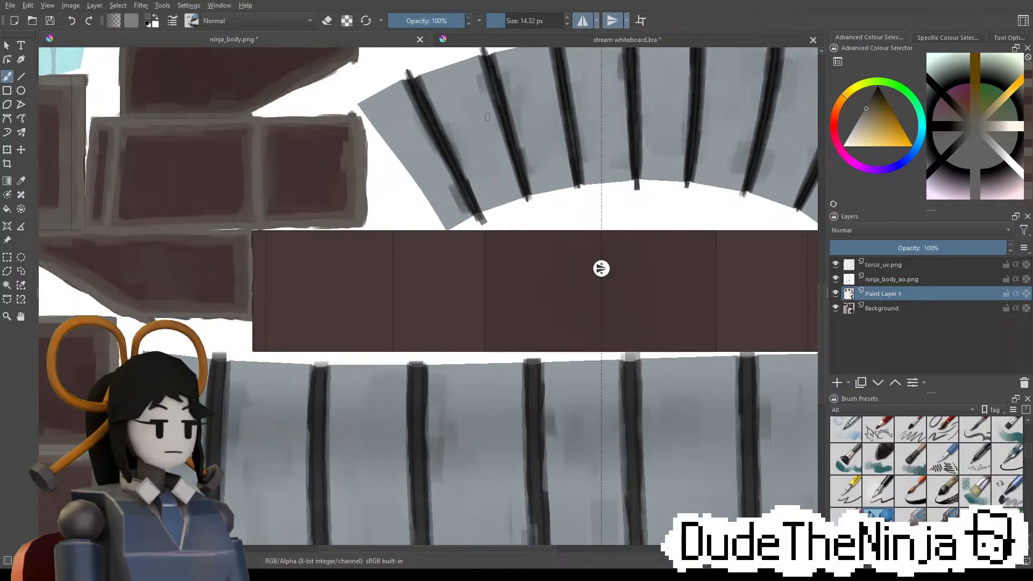
scroll(459, 150, down, 2)
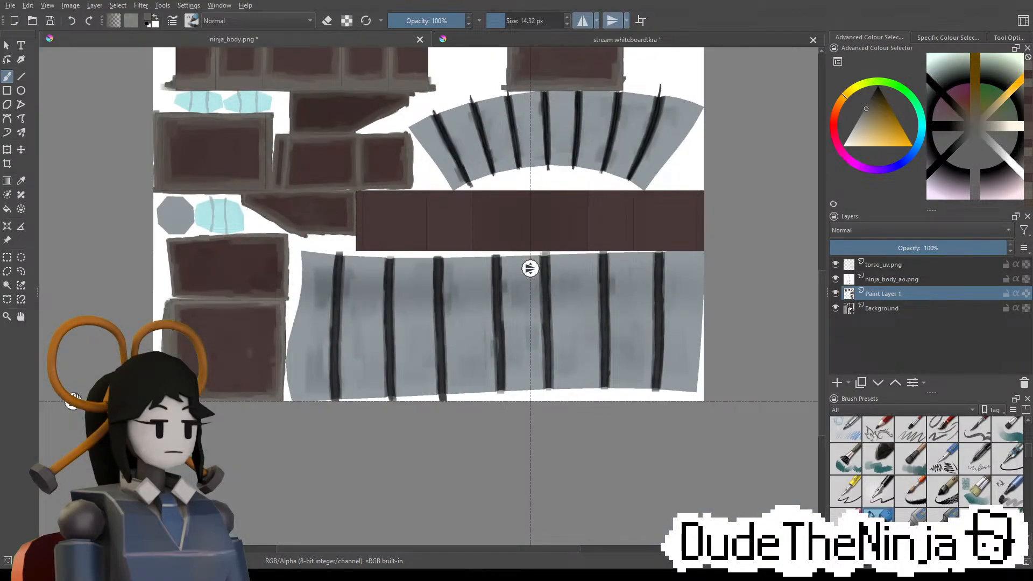
scroll(458, 205, up, 3)
drag(717, 238, 758, 247)
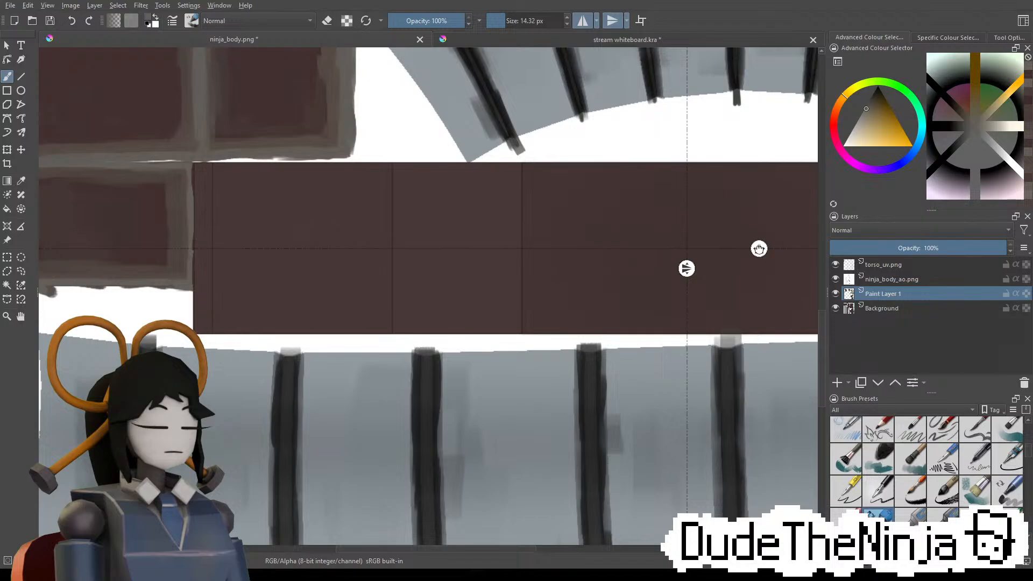
scroll(191, 176, up, 1)
drag(240, 173, 197, 173)
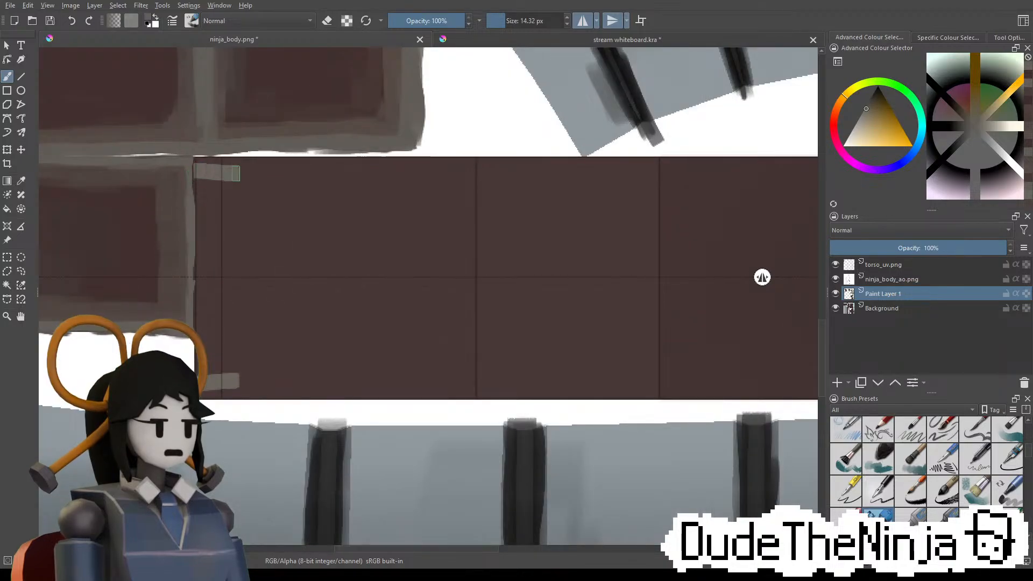
key(ctrl+z)
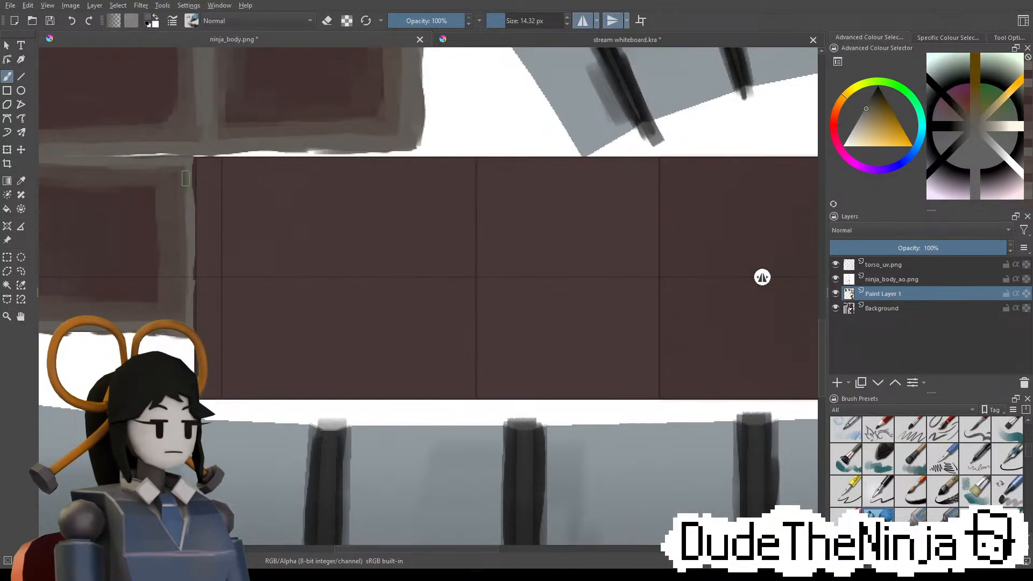
drag(226, 164, 202, 164)
key(ctrl+z)
scroll(125, 175, down, 2)
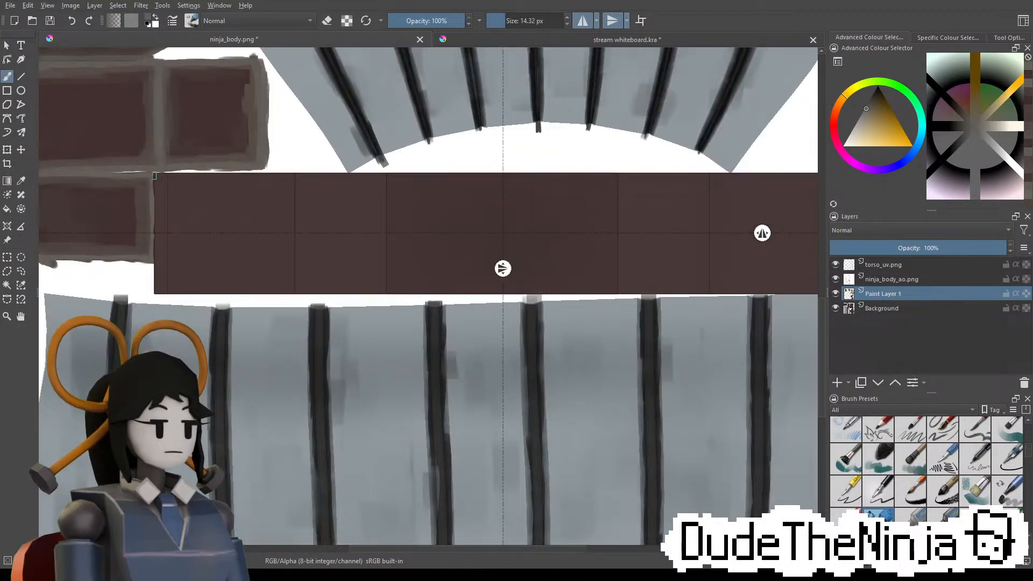
key(v)
drag(153, 174, 806, 189)
drag(913, 194, 1021, 184)
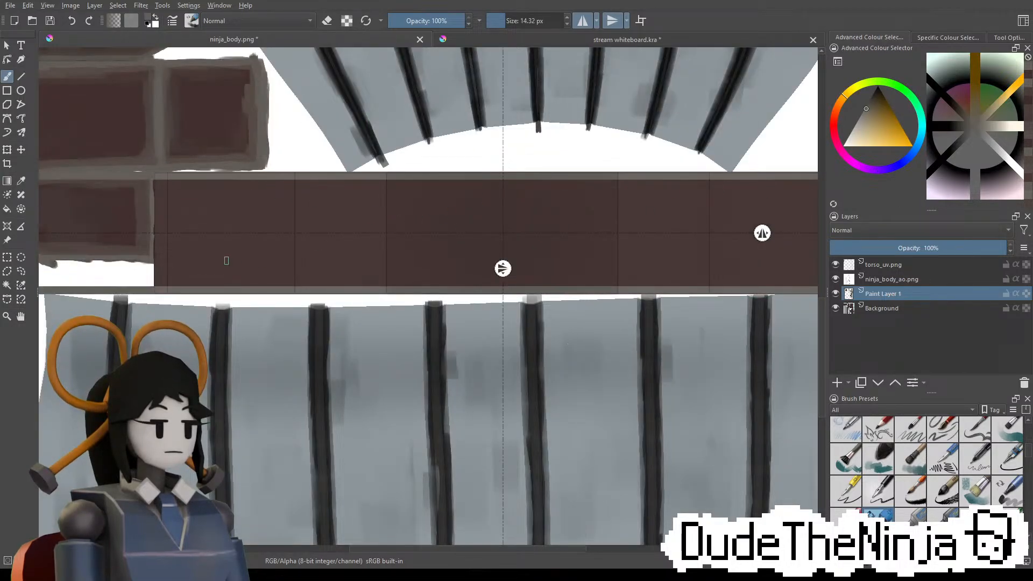
scroll(266, 252, down, 2)
key(ctrl+z)
Draw a straight grey-brown border along the strip's long edge from its middle to the left end, mirrored on both axes
scroll(319, 230, up, 1)
key(v)
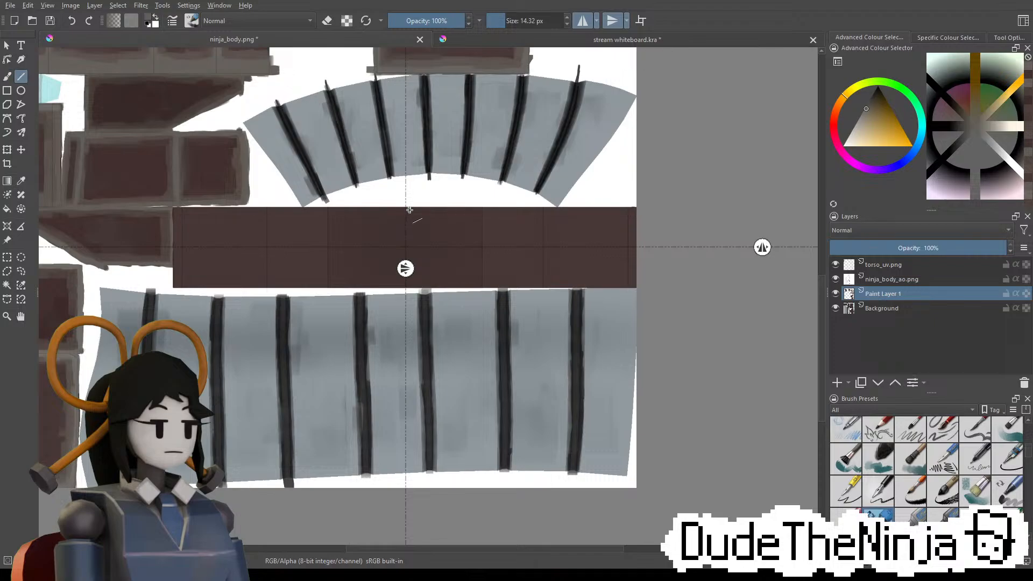
drag(409, 209, 172, 206)
Paint a vertical grey-brown band over the UV line nearest the strip's left end and touch up its edges freehand
scroll(127, 231, up, 3)
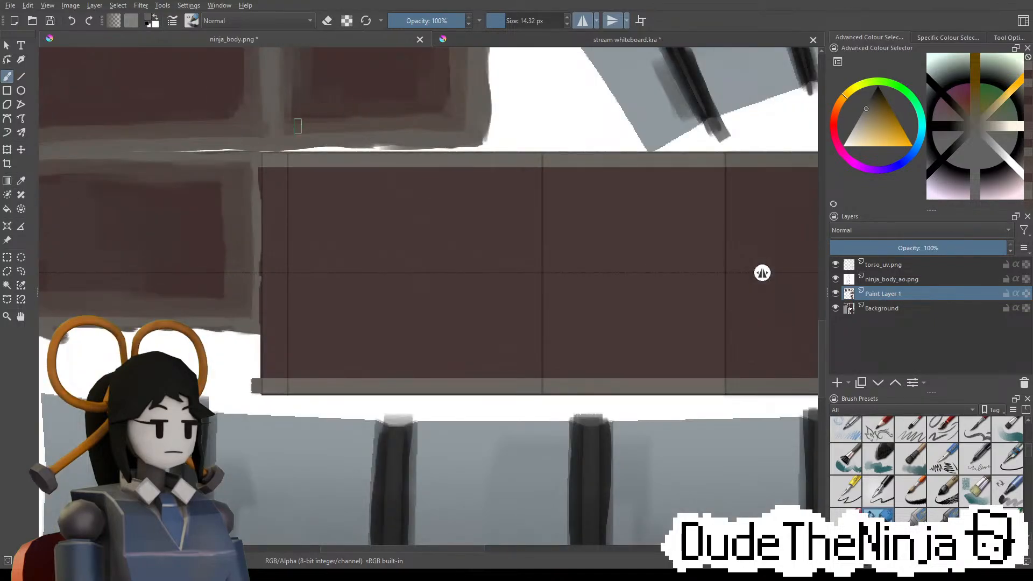
key(v)
mouse_move(285, 169)
mouse_down()
mouse_move(286, 383)
mouse_move(287, 167)
mouse_move(294, 353)
mouse_up()
key(b)
key(ctrl+z)
drag(291, 223, 294, 334)
key(ctrl+z)
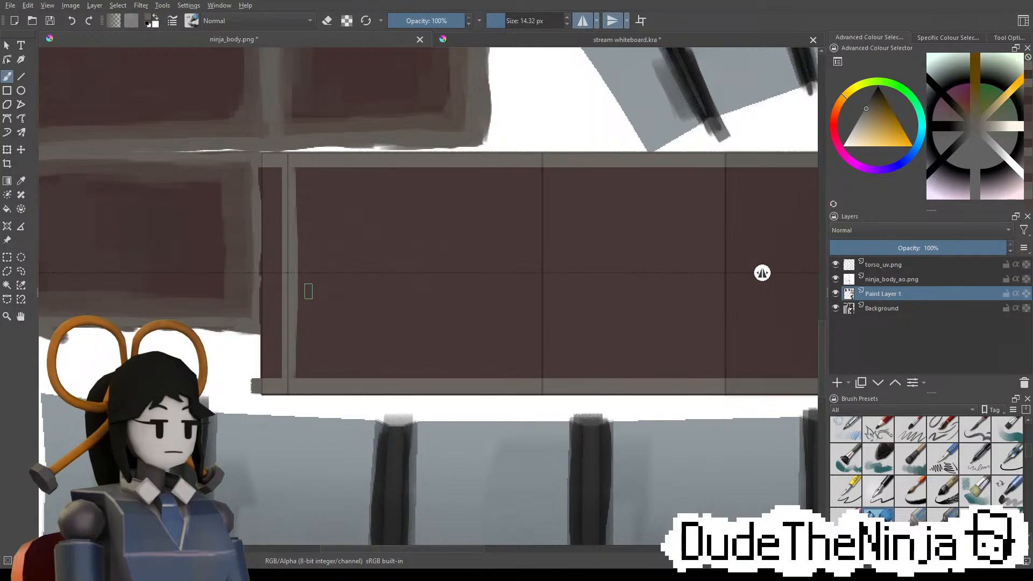
Paint a mirrored grey-brown band along the second vertical UV line from the strip's left end
drag(629, 276, 536, 253)
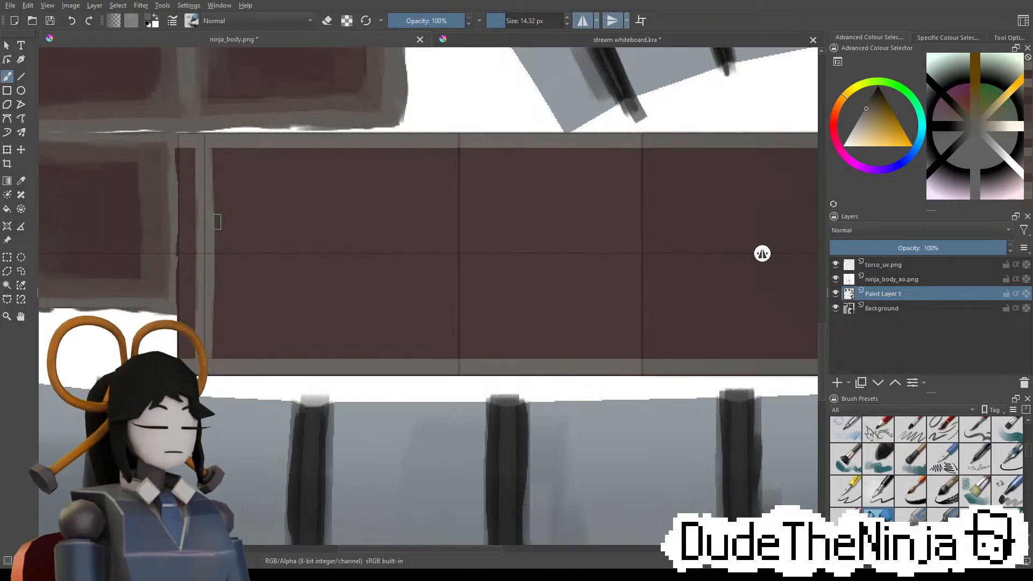
mouse_move(453, 152)
mouse_down()
mouse_move(455, 210)
mouse_move(463, 152)
mouse_up()
key(ctrl+z)
mouse_move(459, 217)
mouse_down()
mouse_move(456, 246)
mouse_move(455, 214)
mouse_up()
drag(465, 236, 465, 249)
drag(465, 207, 463, 193)
key(ctrl+z)
key(ctrl+z)
mouse_move(455, 157)
mouse_down()
mouse_move(462, 269)
mouse_move(466, 173)
mouse_move(467, 229)
mouse_up()
key(ctrl+z)
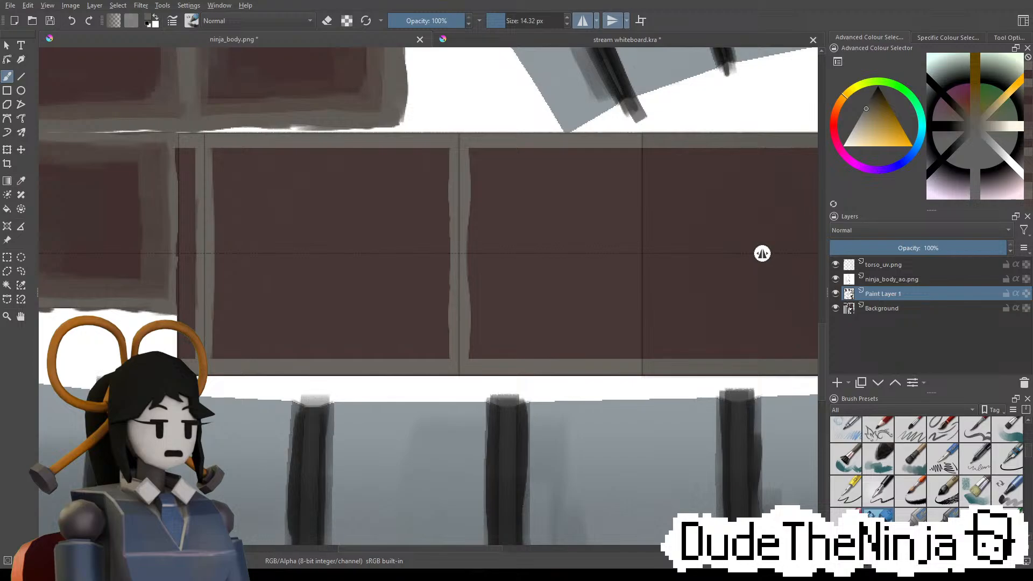
Paint a mirrored grey-brown band along the third vertical UV line, bordering the strip's large central panel
middle_drag(644, 298, 320, 285)
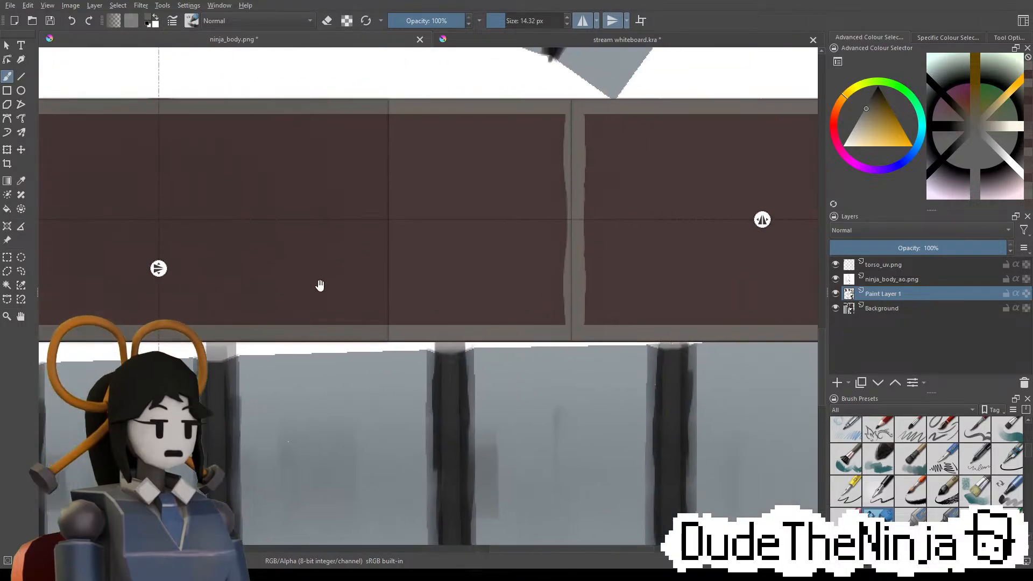
middle_drag(497, 290, 486, 284)
middle_drag(646, 290, 558, 295)
middle_drag(329, 331, 711, 316)
middle_drag(248, 206, 477, 226)
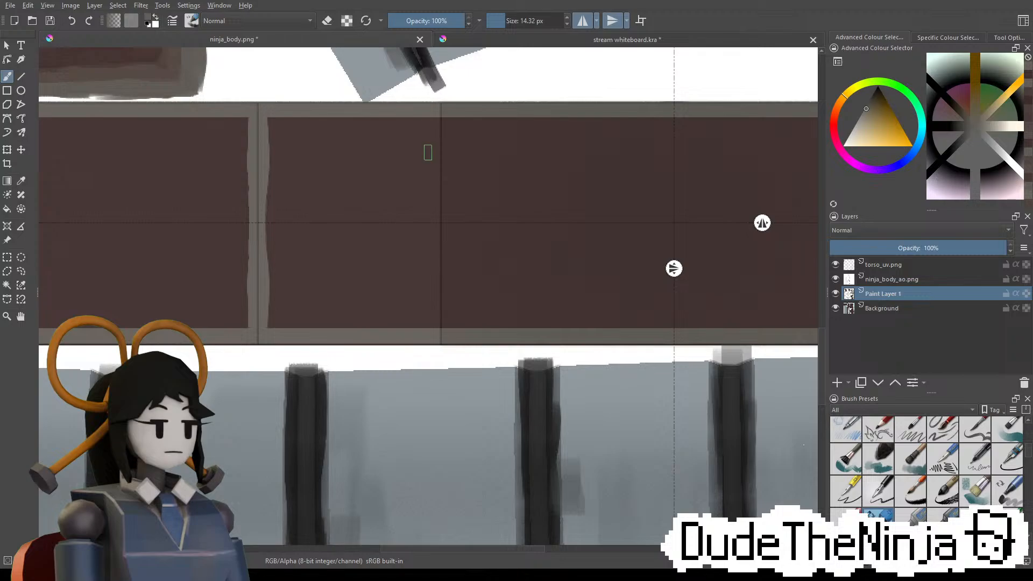
mouse_move(440, 127)
shift+mouse_down()
mouse_move(438, 214)
mouse_move(434, 115)
mouse_move(434, 219)
mouse_move(440, 123)
mouse_move(454, 244)
shift+mouse_up()
key(ctrl+z)
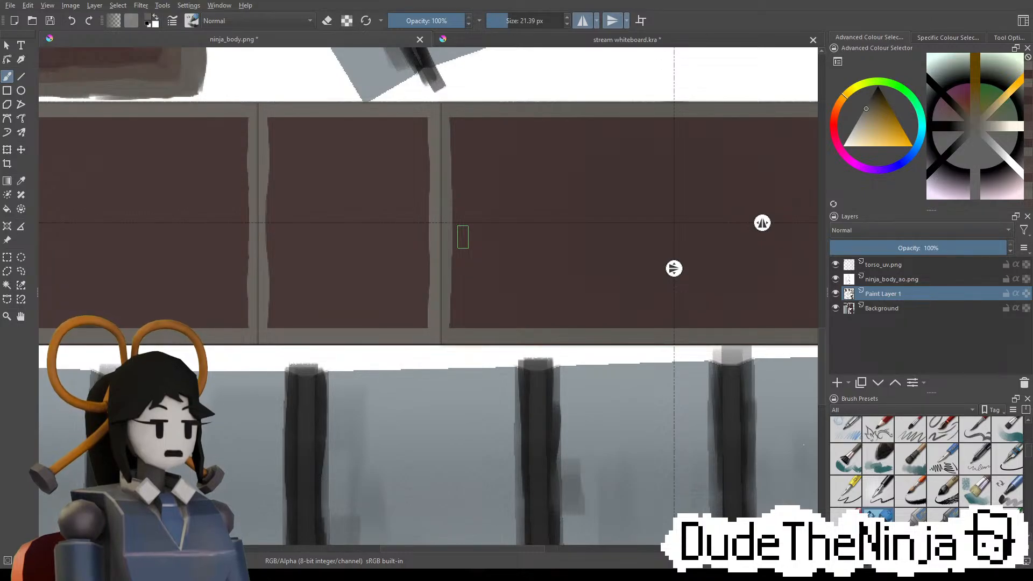
Sample the grey-brown border colour from the panel above the strip and turn off both mirrored painting modes
middle_drag(681, 218, 490, 212)
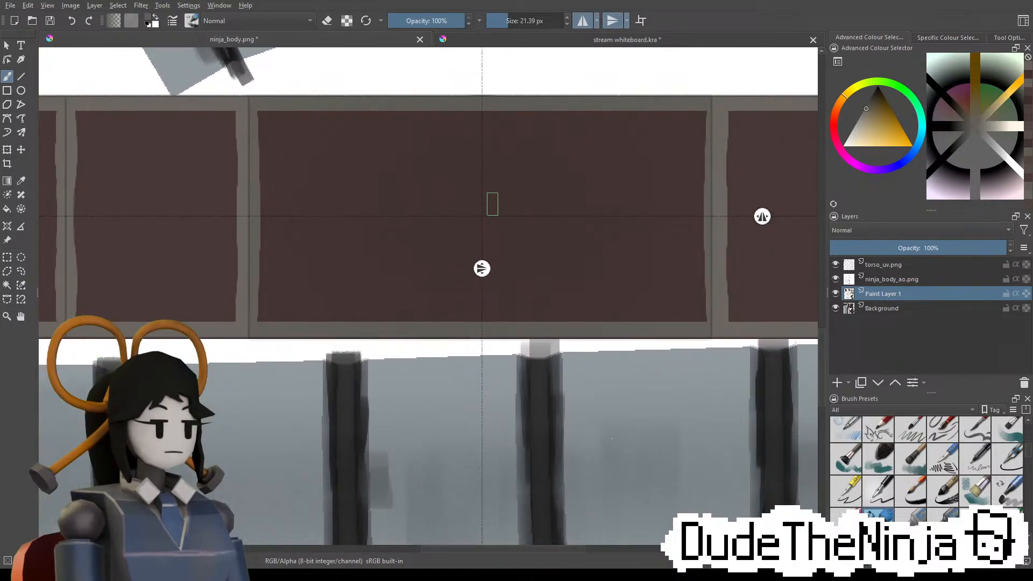
middle_drag(295, 256, 500, 267)
ctrl+click(503, 138)
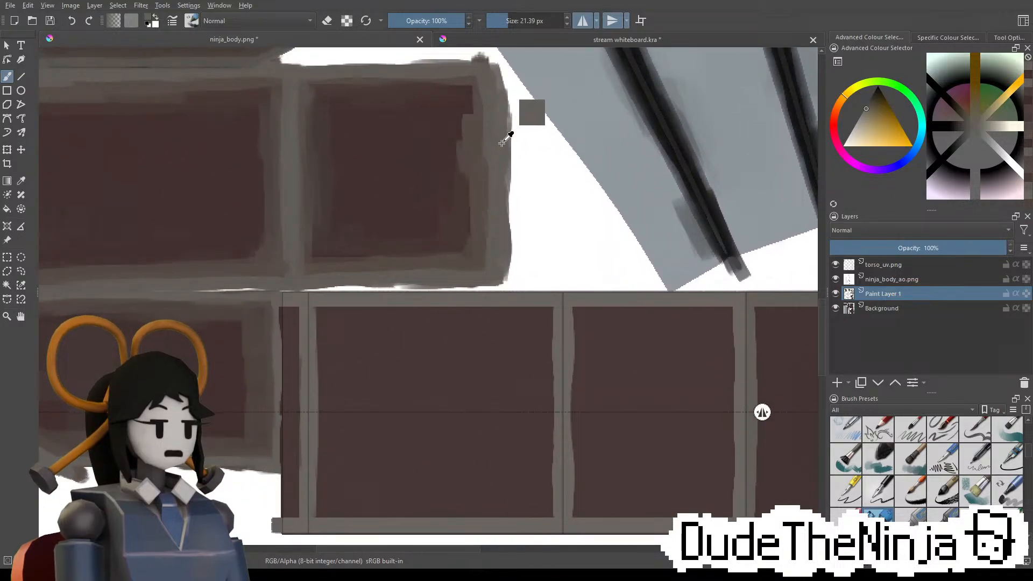
drag(580, 319, 629, 317)
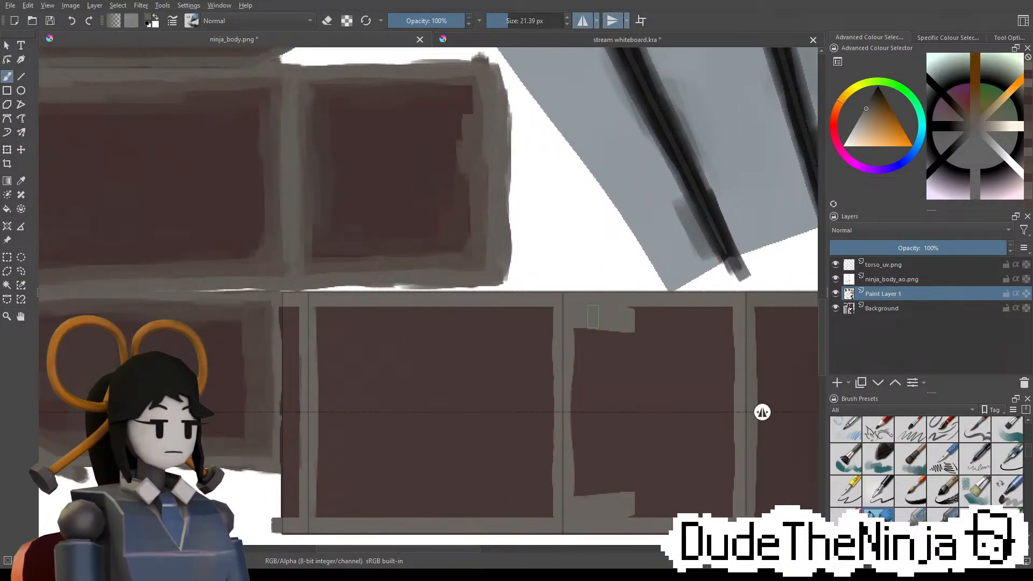
key(ctrl+z)
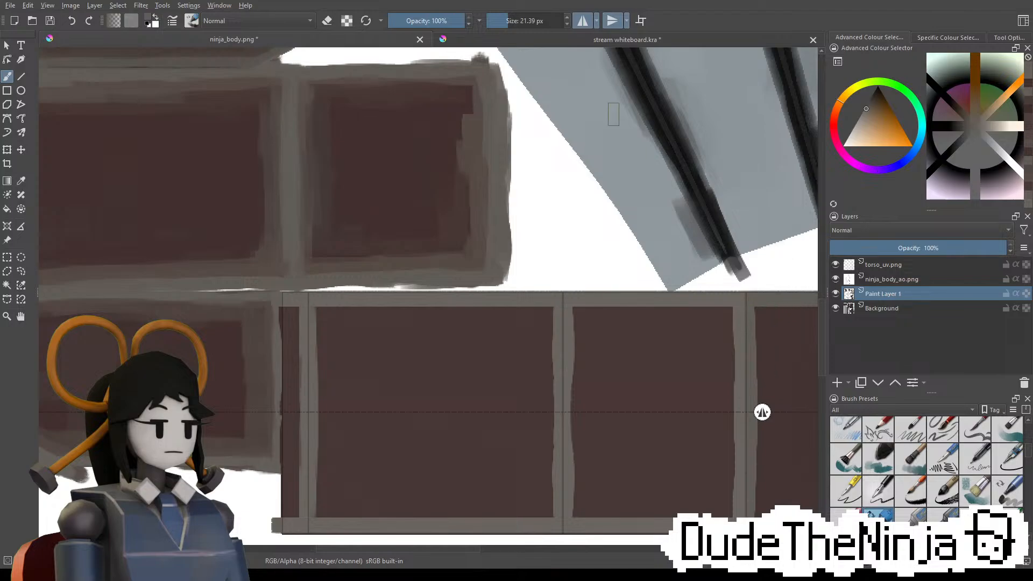
click(582, 22)
click(613, 20)
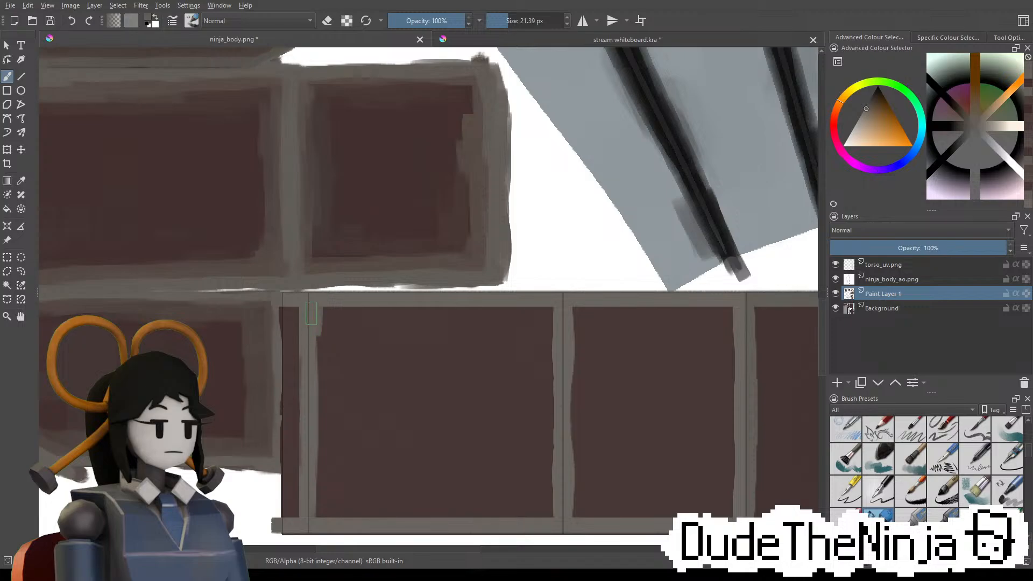
Build up the upper-left border corner of the strip's first large panel with short grey-brown strokes, using a 14.13 px brush
shift+drag(325, 311, 340, 306)
key(ctrl+z)
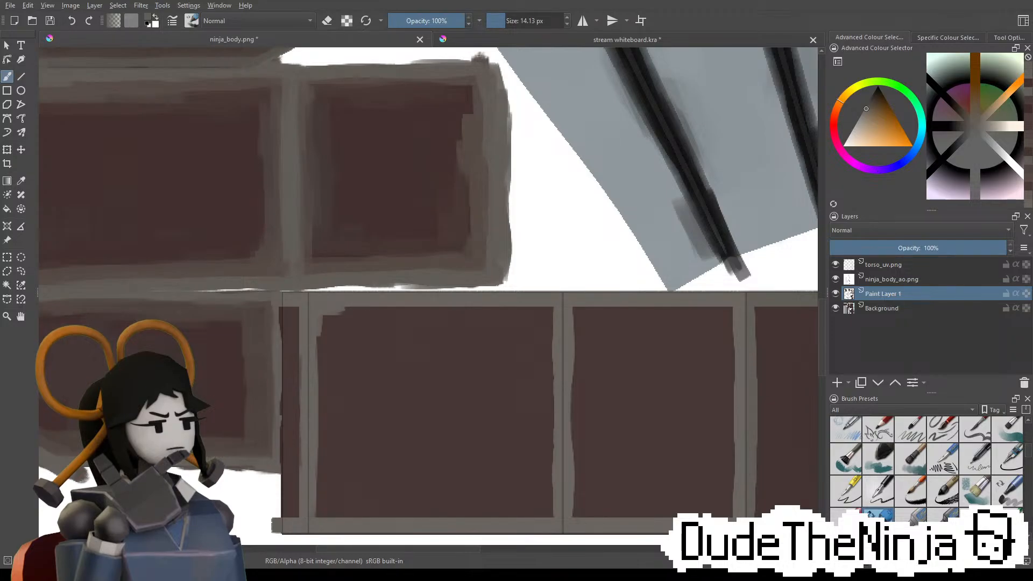
drag(351, 337, 440, 333)
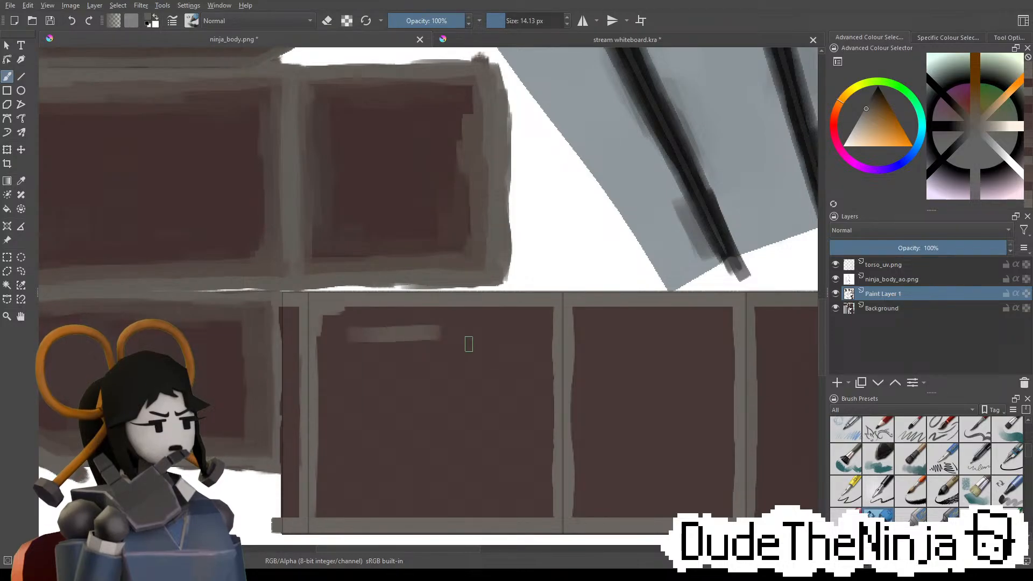
key(ctrl+z)
middle_drag(532, 301, 489, 218)
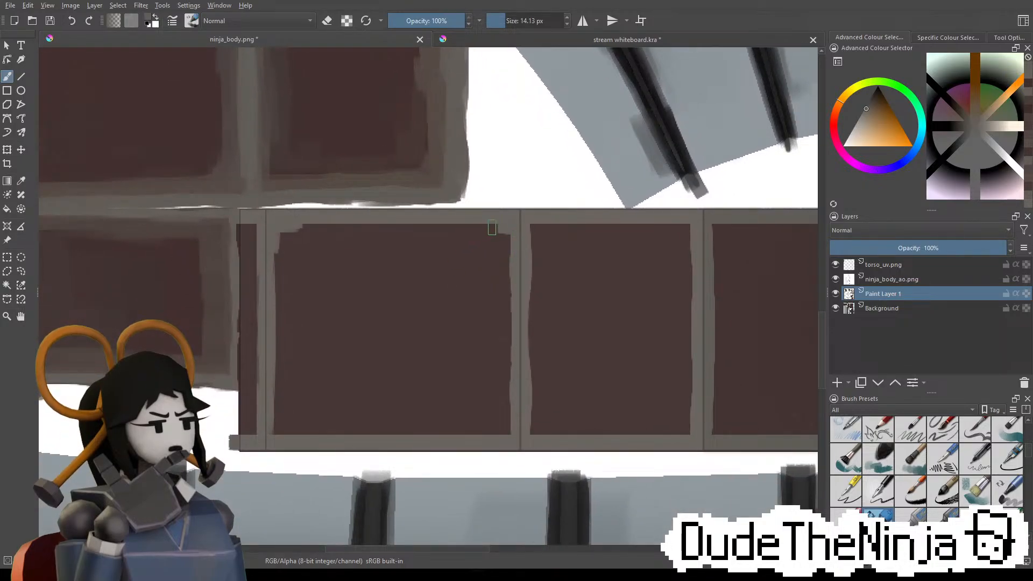
Thicken the same panel's upper-right corner and both side borders with grey-brown strokes, enlarging the brush to 30.23 px
mouse_move(492, 227)
shift+mouse_down()
mouse_move(509, 227)
mouse_move(522, 337)
shift+mouse_up()
drag(510, 242, 518, 428)
key(ctrl+z)
middle_drag(570, 387, 660, 283)
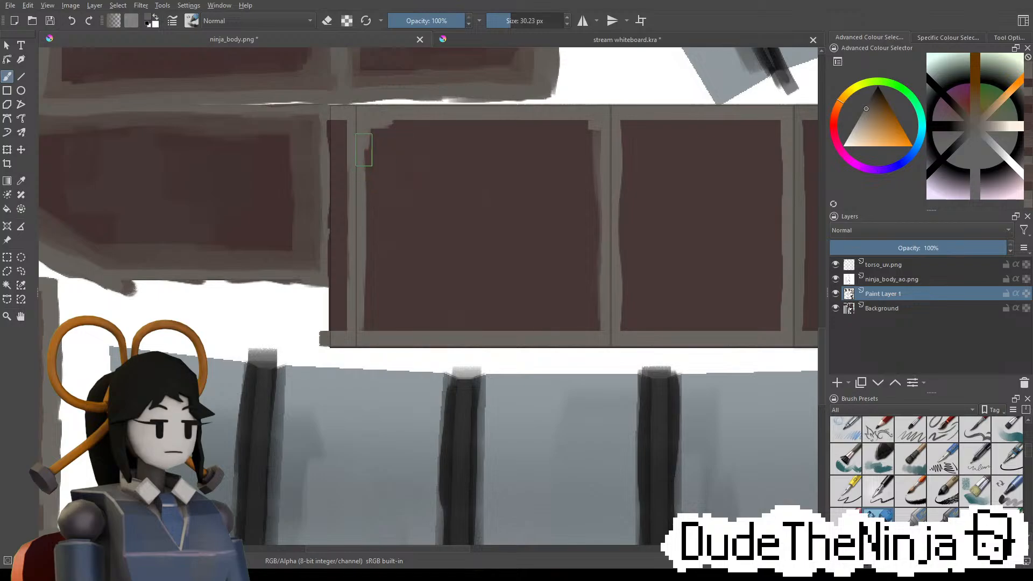
drag(363, 134, 362, 183)
drag(349, 126, 350, 189)
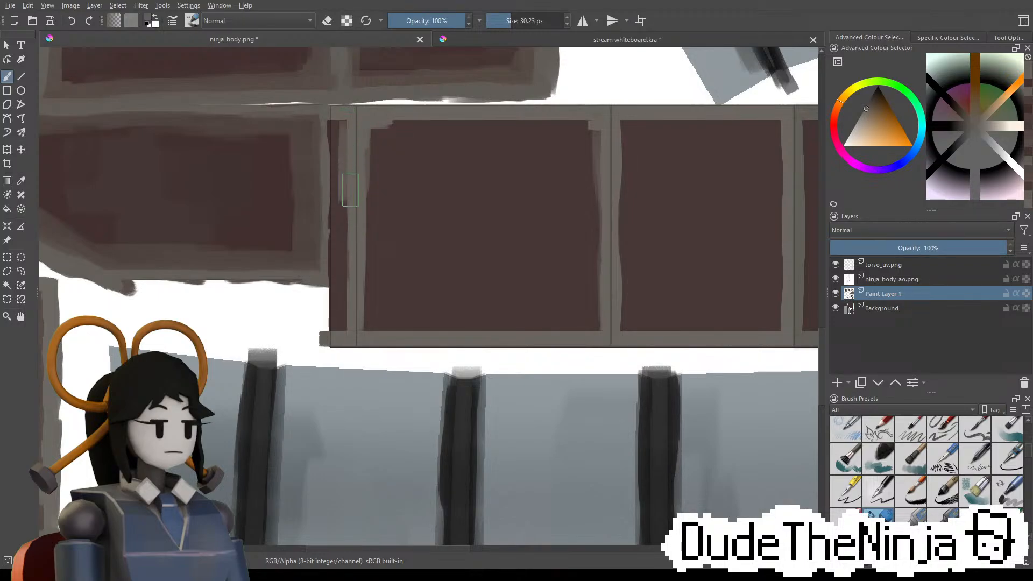
key(ctrl+z)
Reduce the brush size to 10.65 px and turn on left-right mirrored painting
click(583, 21)
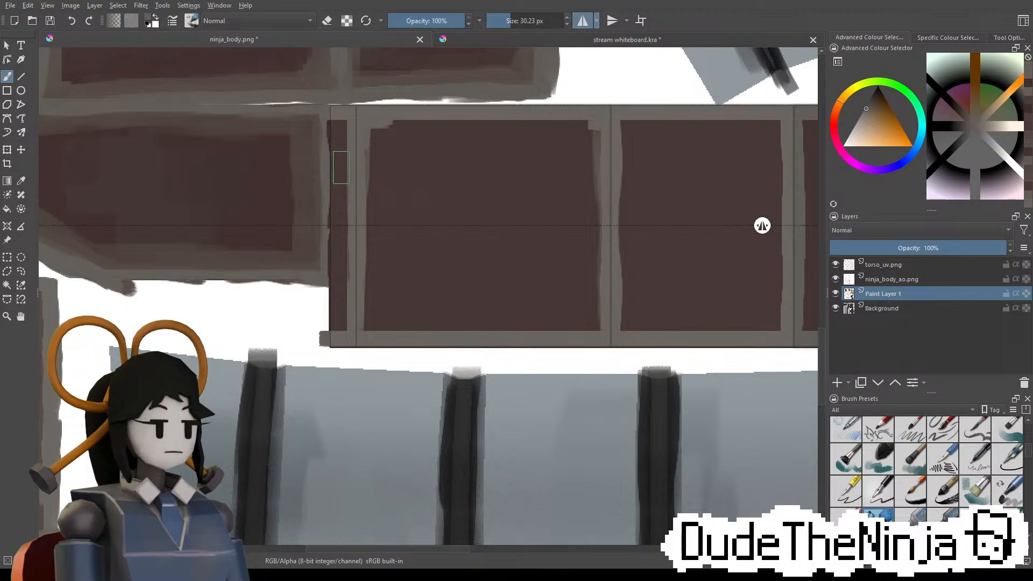
key(bracketleft)
key(bracketleft)
key(bracketleft)
key(bracketleft)
key(bracketleft)
key(bracketleft)
key(bracketleft)
key(bracketleft)
click(583, 20)
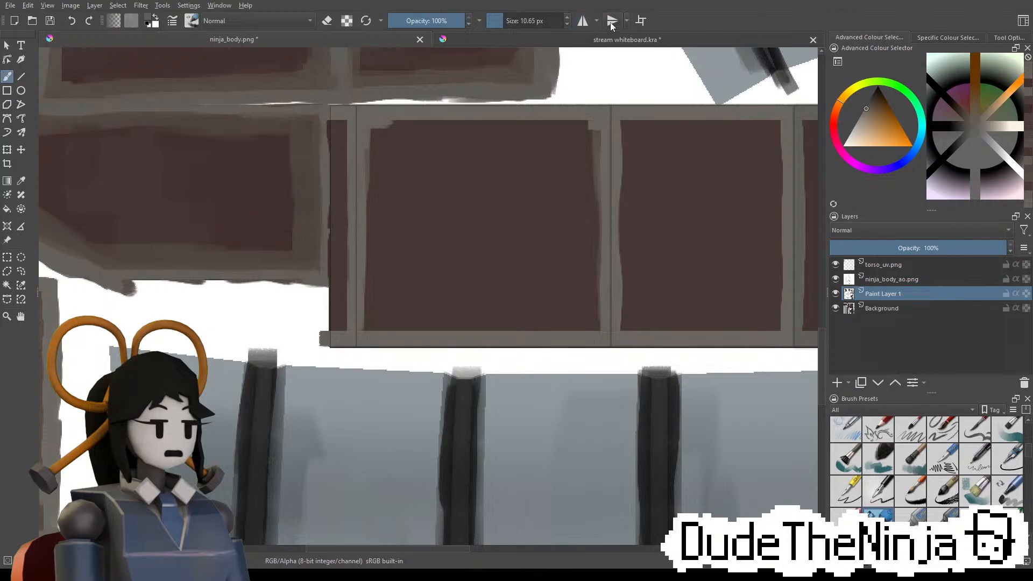
click(613, 21)
Soften the borders of the strip's narrow left end section with sampled browns and touch up the large panel's lower-left corner
ctrl+click(392, 125)
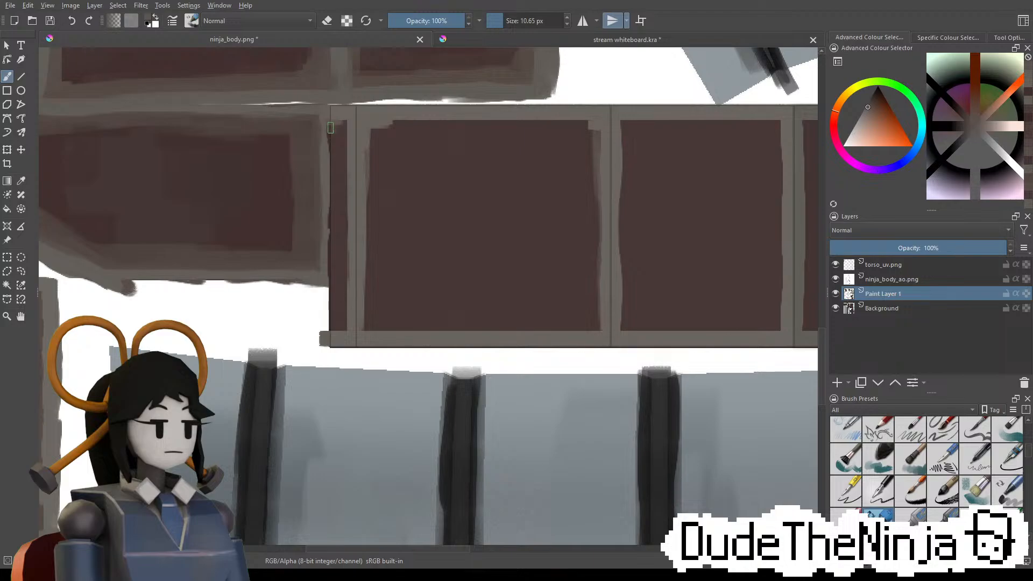
ctrl+click(329, 130)
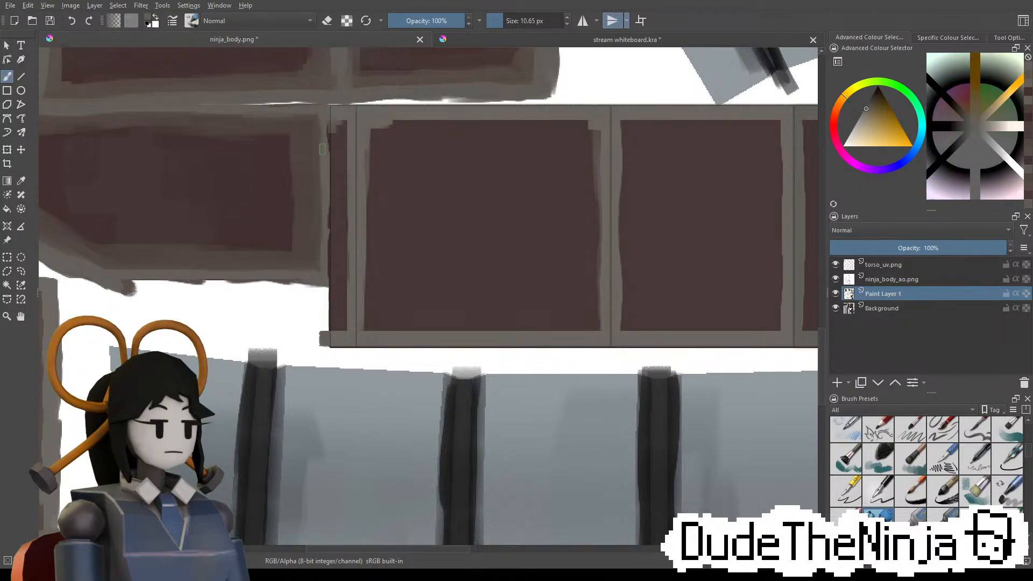
ctrl+click(345, 141)
mouse_move(334, 132)
mouse_down()
mouse_move(343, 126)
mouse_move(346, 188)
mouse_up()
drag(347, 150, 351, 262)
key(ctrl+z)
drag(345, 188, 351, 297)
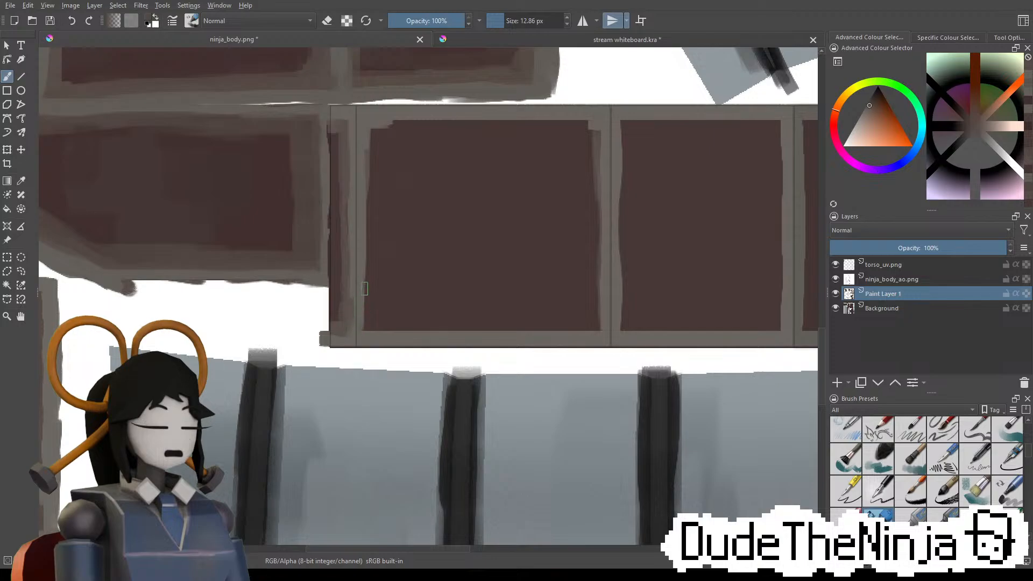
ctrl+click(364, 297)
mouse_move(364, 293)
ctrl+mouse_down()
mouse_move(335, 164)
mouse_move(320, 169)
mouse_move(328, 164)
ctrl+mouse_up()
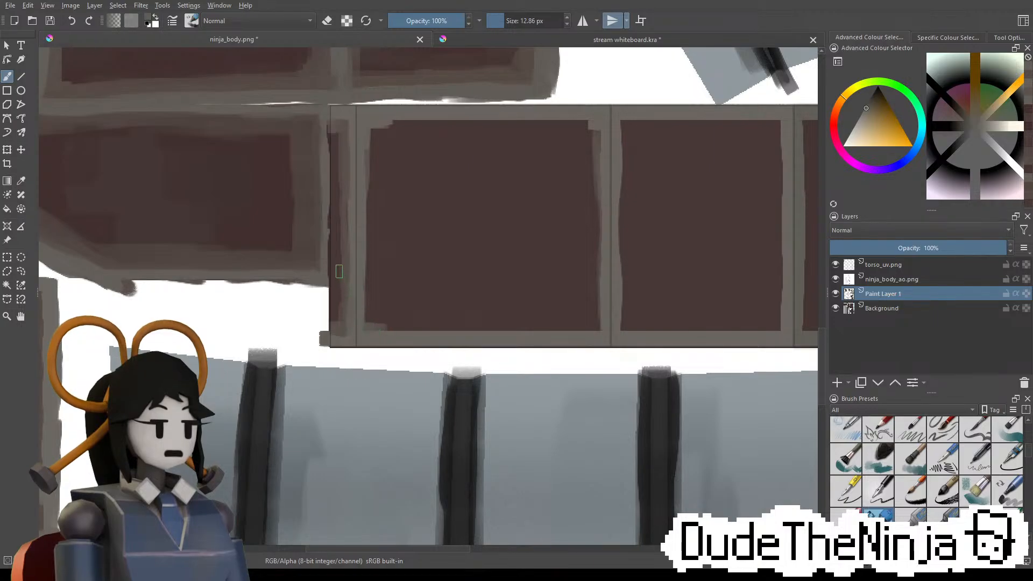
Blend the first large panel's upper border into its dark centre with intermediate browns sampled from the neighbouring panels
ctrl+click(243, 188)
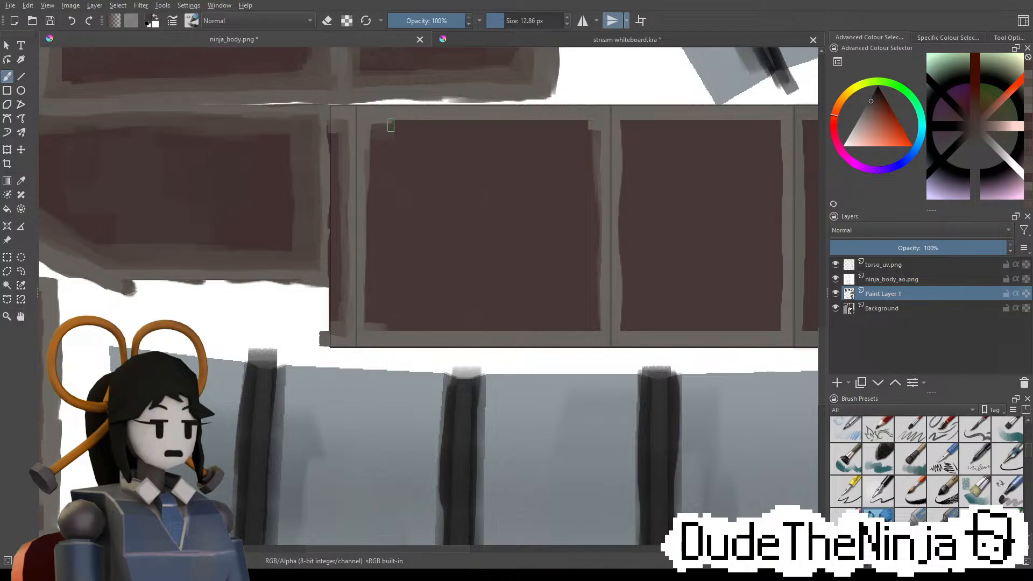
drag(391, 125, 407, 127)
drag(415, 127, 456, 126)
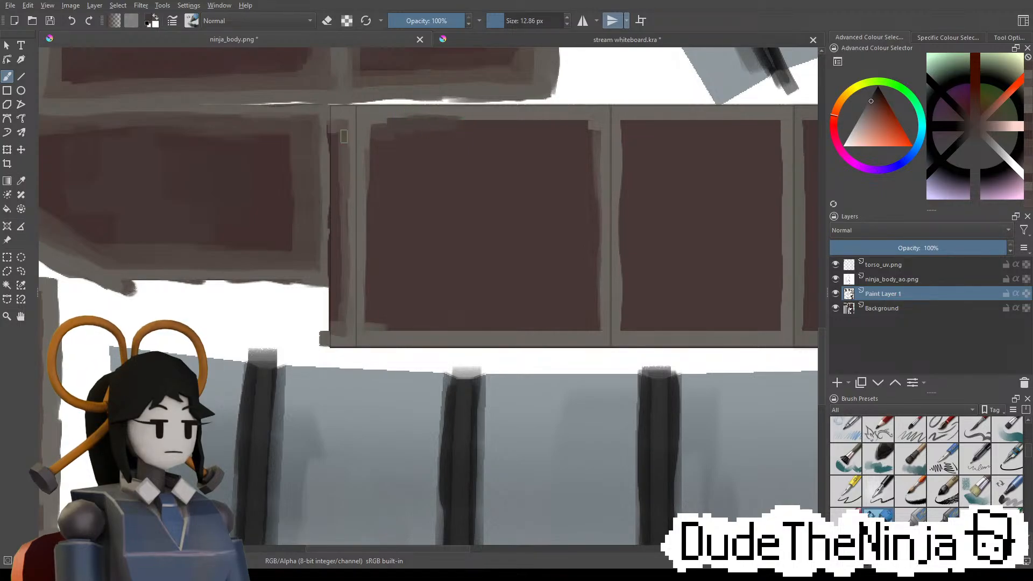
drag(280, 115, 317, 113)
ctrl+click(337, 76)
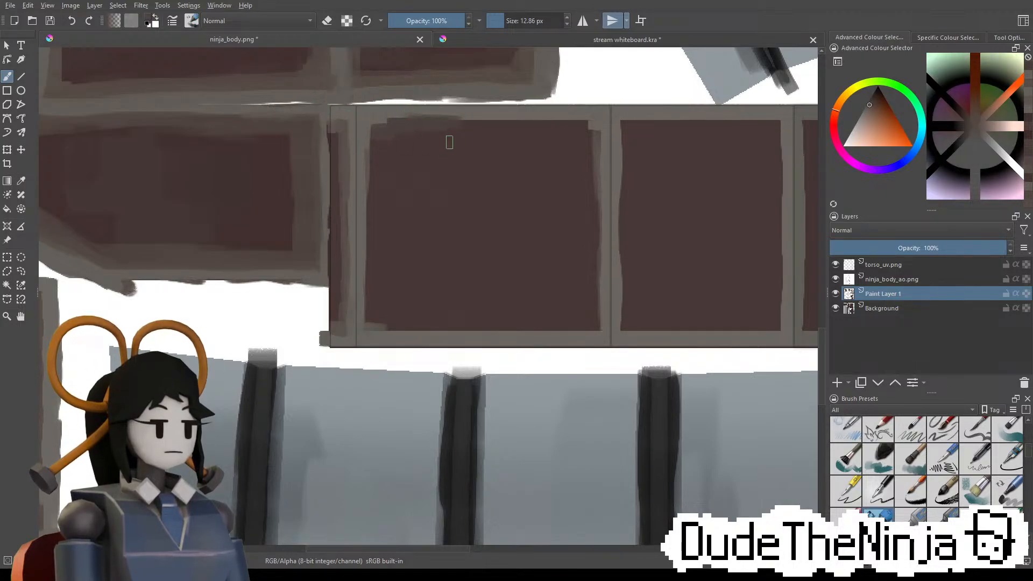
mouse_move(503, 126)
mouse_down()
mouse_move(390, 120)
mouse_move(373, 128)
mouse_up()
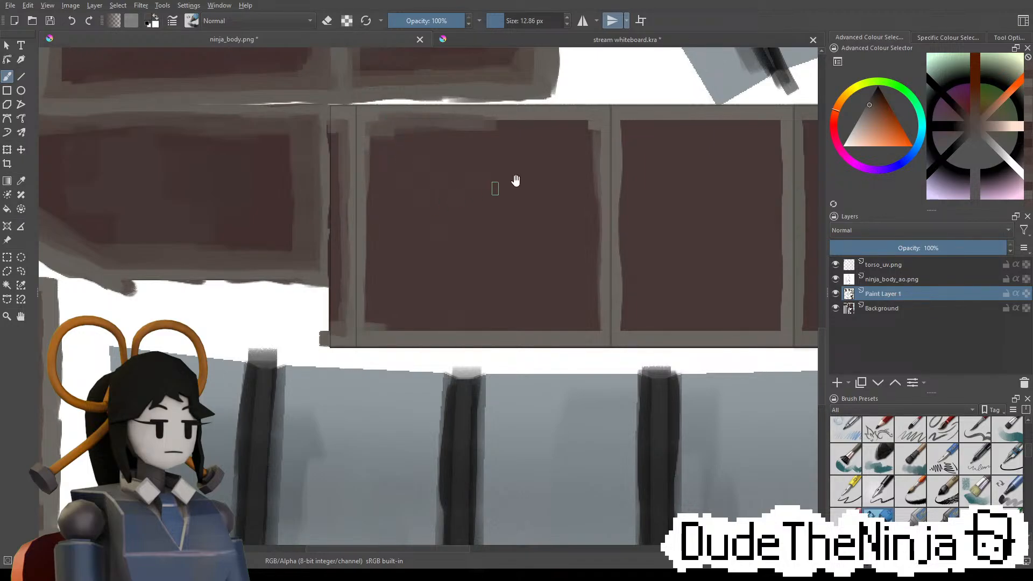
Try to continue the grey-brown upper border of the first large strip panel to its upper-right corner with mirrored strokes and a larger brush
middle_drag(533, 178, 500, 184)
key(bracketright)
key(bracketright)
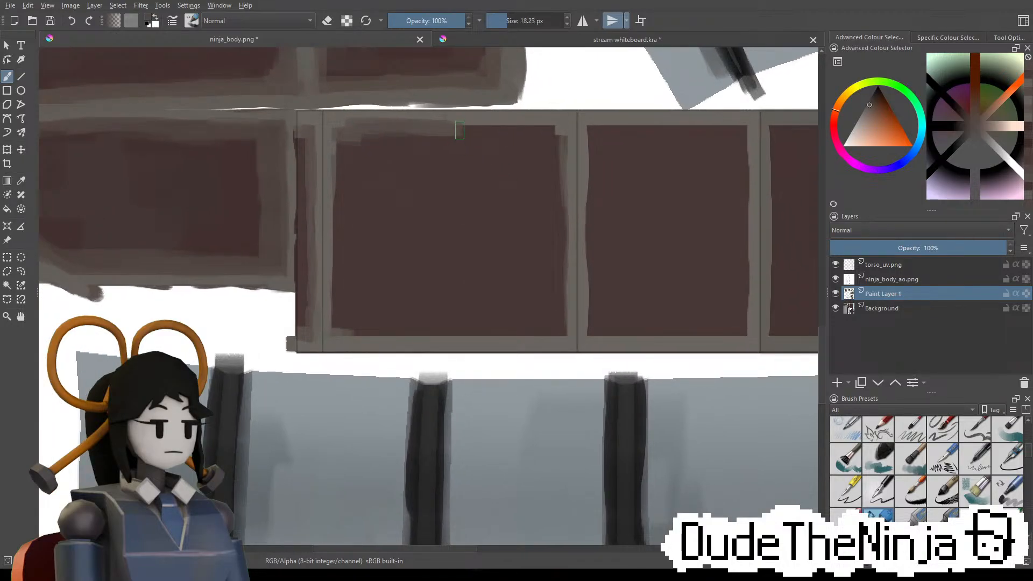
mouse_move(457, 129)
mouse_down()
mouse_move(559, 130)
mouse_move(558, 174)
mouse_up()
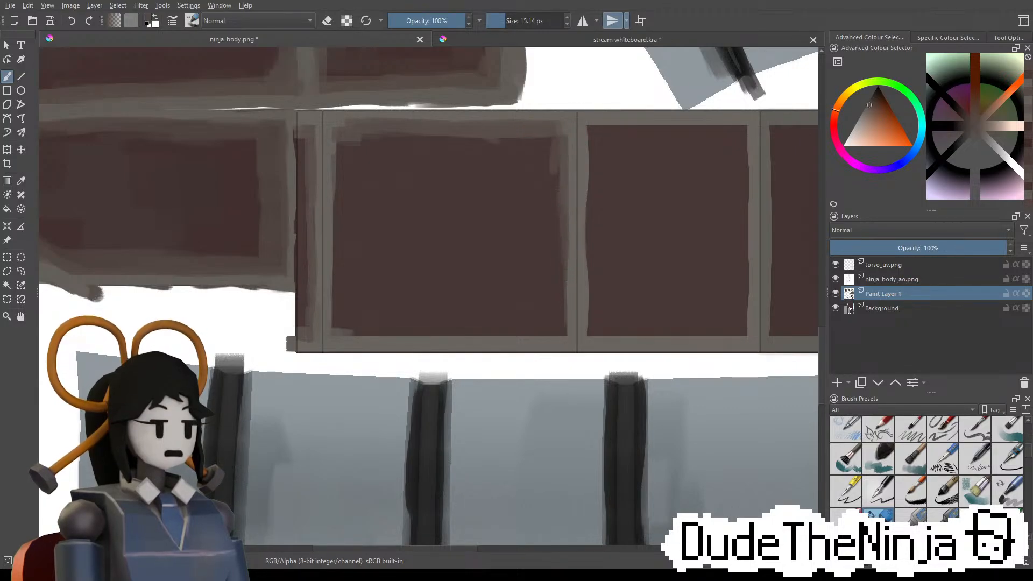
Turn off mirrored painting and undo the last upper-border strokes on the first large strip panel
click(611, 20)
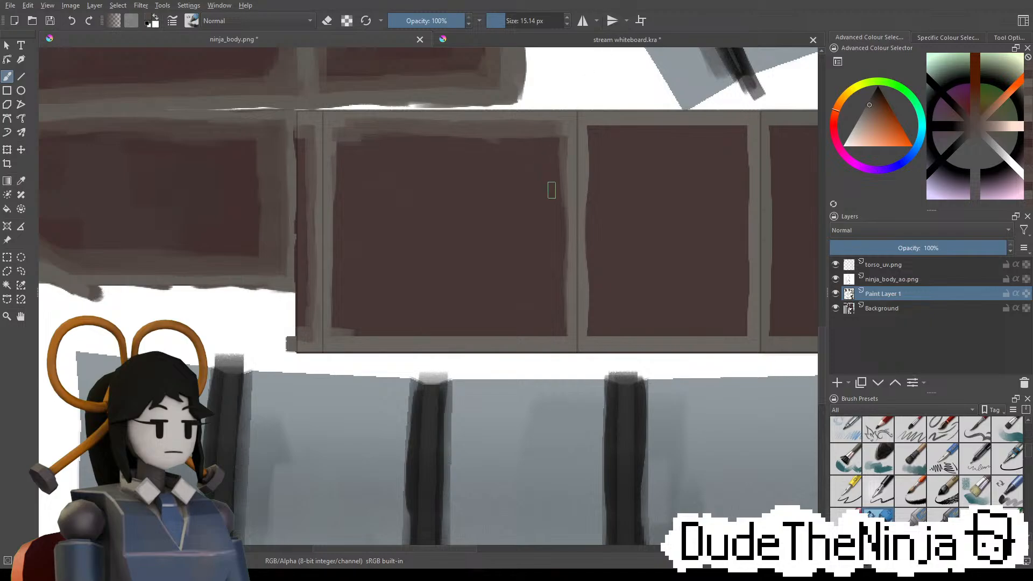
key(ctrl+z)
key(ctrl+z)
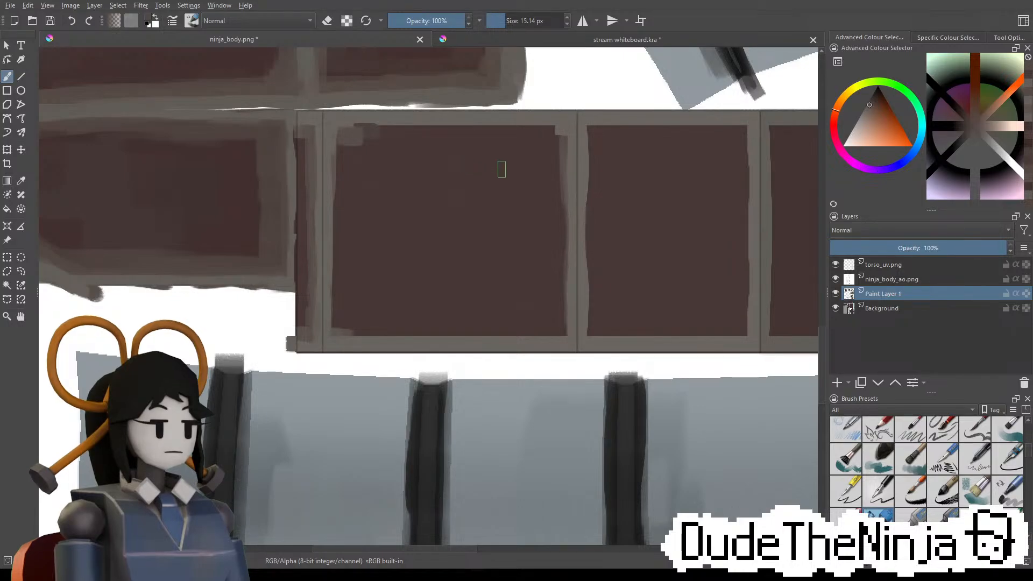
Paint grey-brown borders along all four sides of the first large strip panel without mirroring, undoing the last stroke on the right side
mouse_move(339, 136)
mouse_down()
mouse_move(334, 312)
mouse_move(348, 331)
mouse_up()
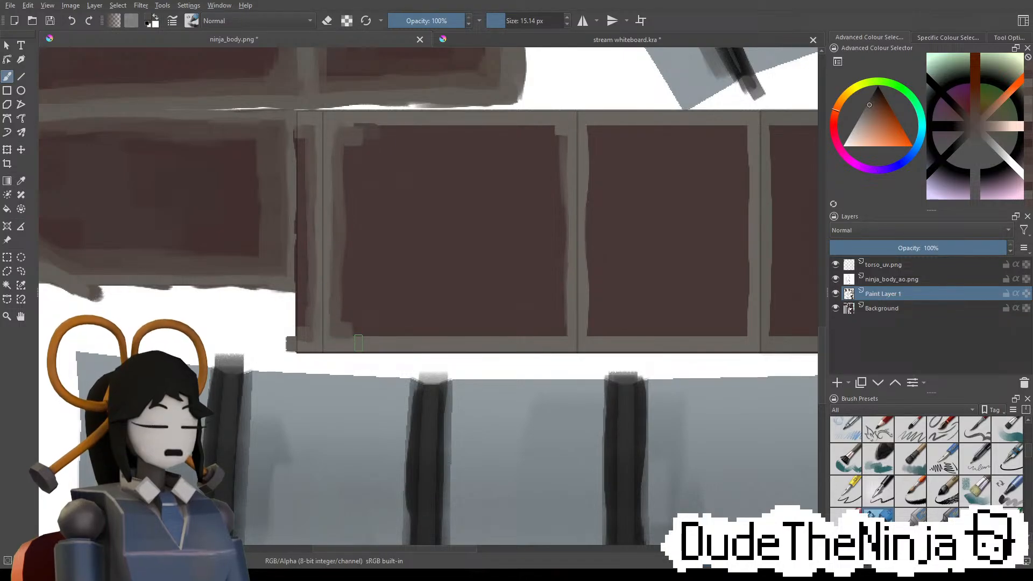
shift+drag(348, 134, 496, 131)
drag(418, 126, 555, 134)
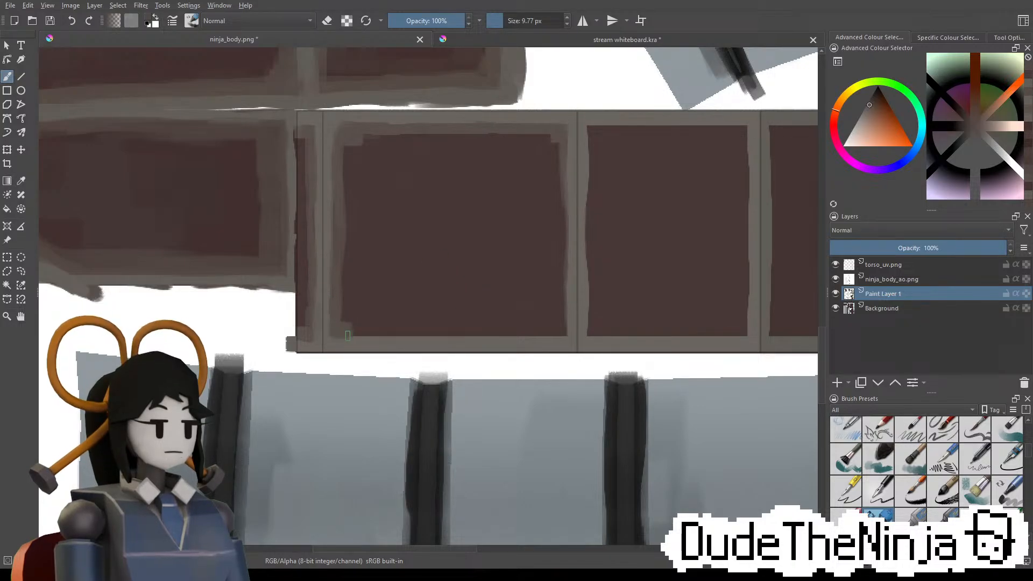
mouse_move(380, 334)
mouse_down()
mouse_move(562, 338)
mouse_move(575, 242)
mouse_up()
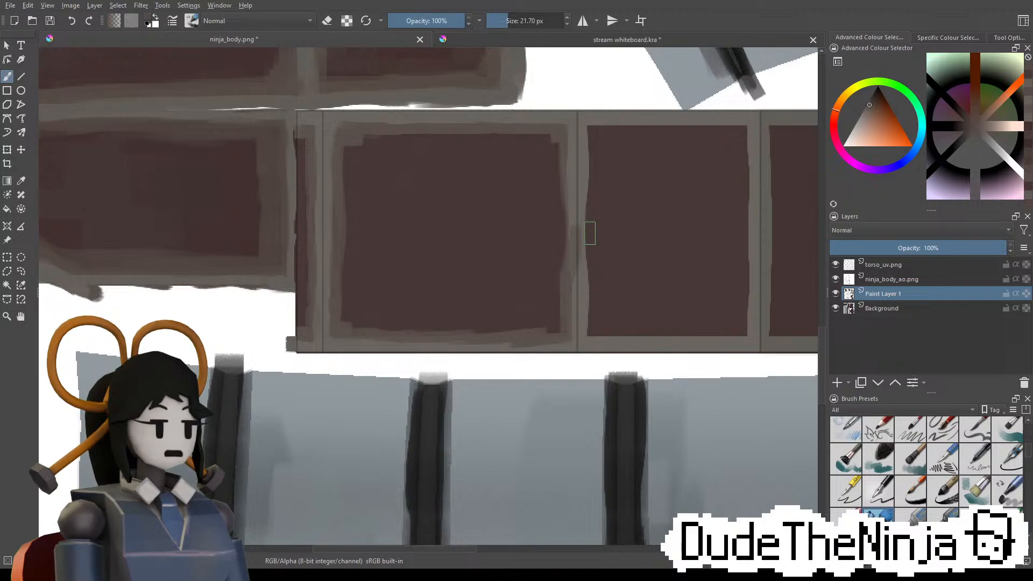
key(ctrl+z)
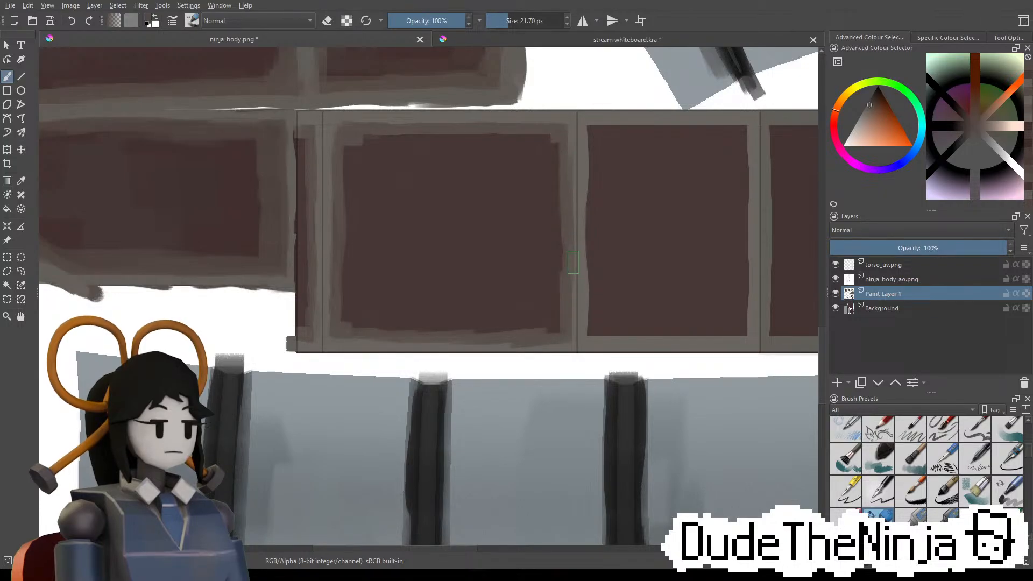
Sample dark brown from the neighbouring tapered panel and paint it over the middle of the first large panel's left and right borders
ctrl+click(236, 201)
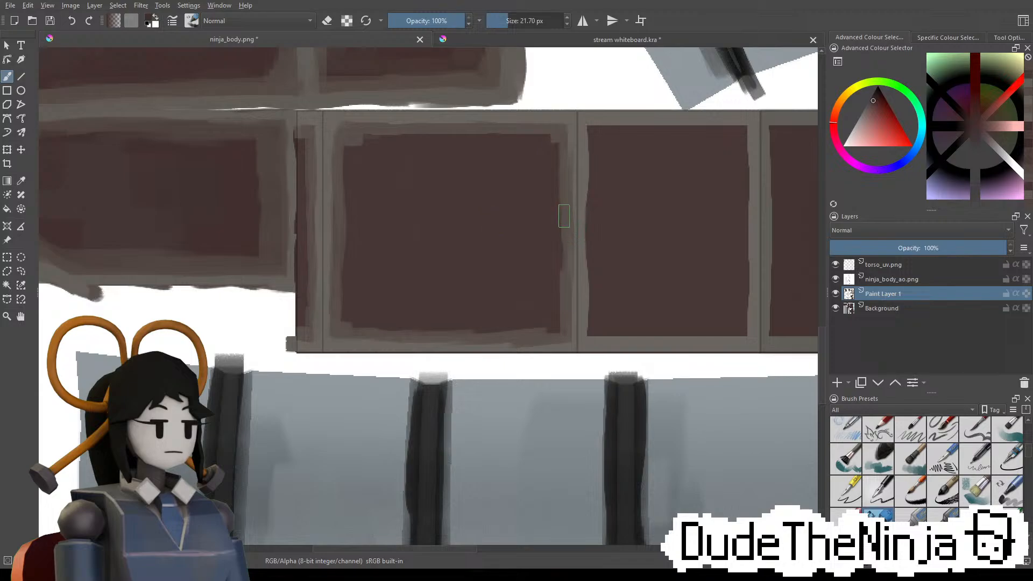
drag(565, 211, 565, 267)
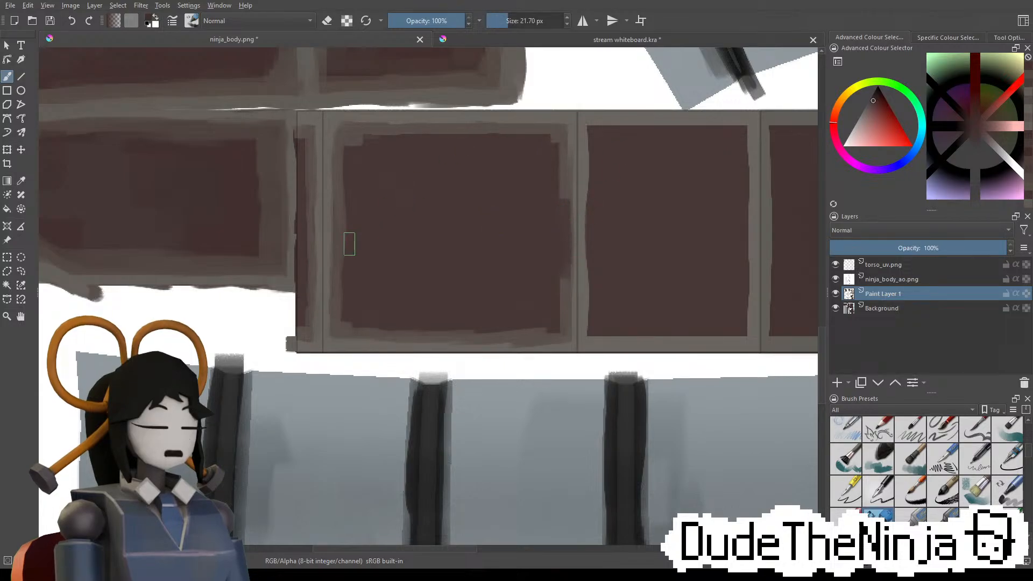
drag(339, 199, 339, 253)
key(ctrl+z)
drag(343, 179, 342, 238)
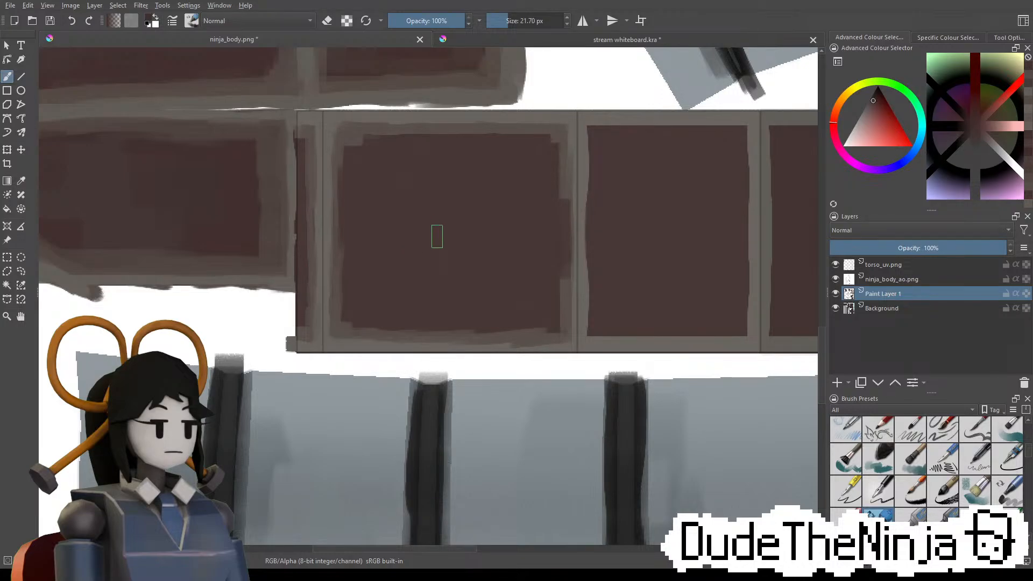
Sample grey-brown from the narrow end section and paint the left and upper borders of the second strip panel
ctrl+click(304, 129)
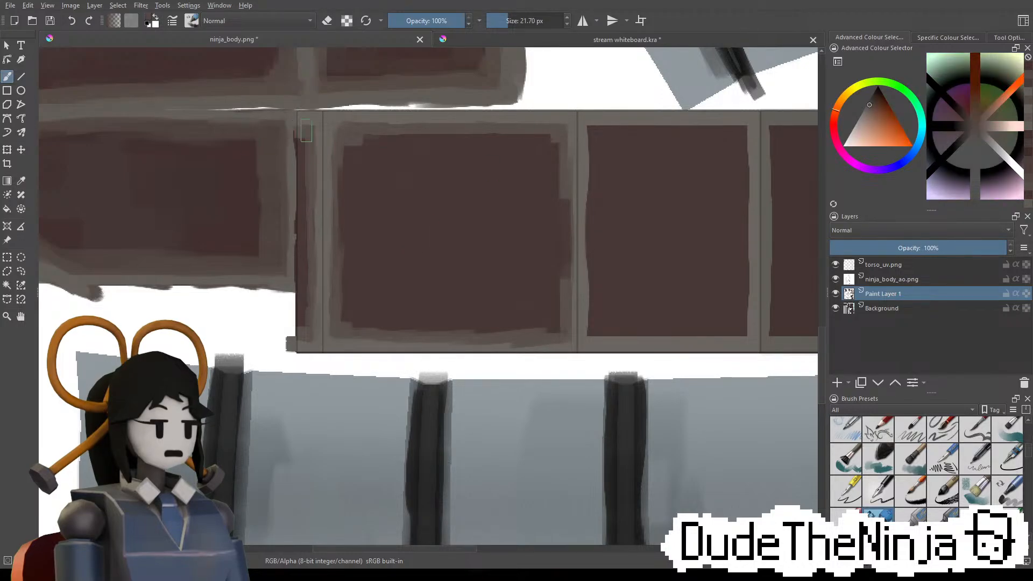
middle_drag(488, 190, 478, 187)
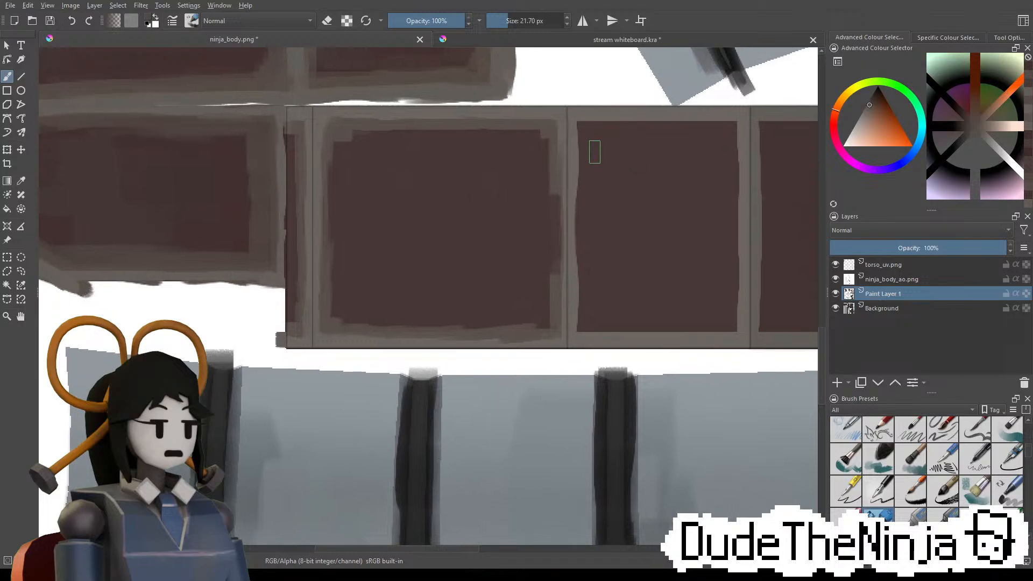
drag(580, 135, 575, 178)
key(ctrl+z)
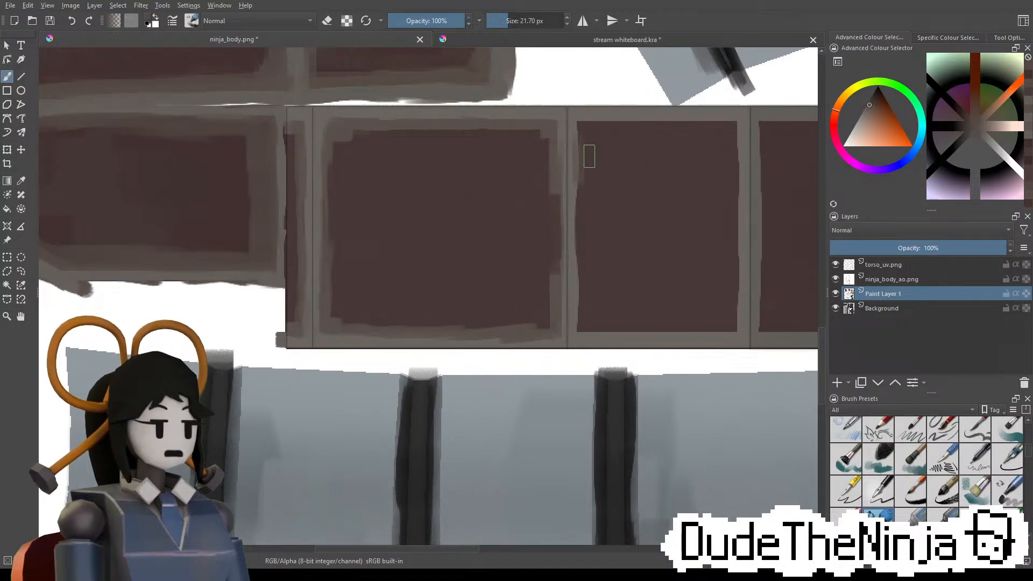
drag(582, 124, 581, 188)
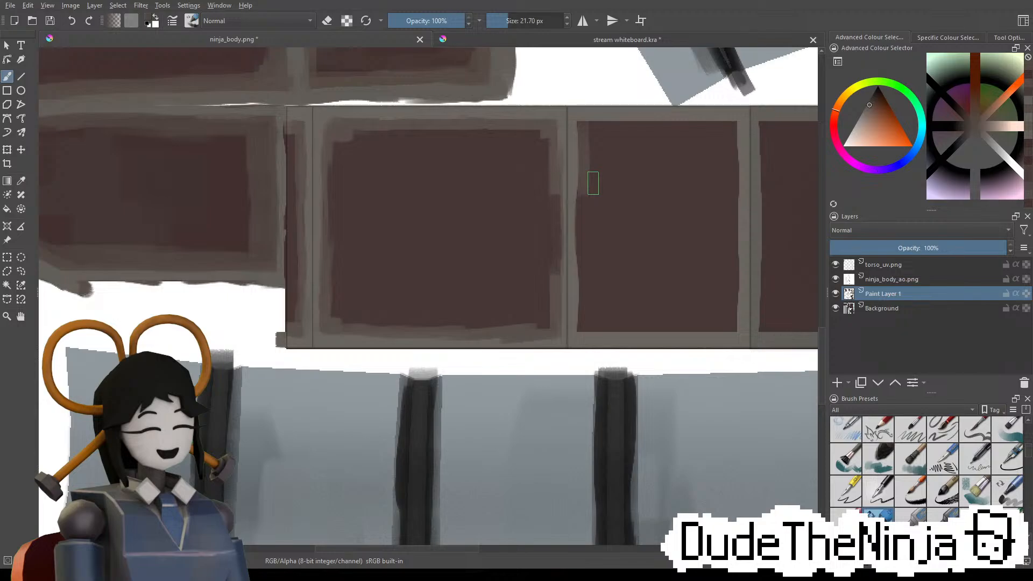
drag(588, 186, 585, 318)
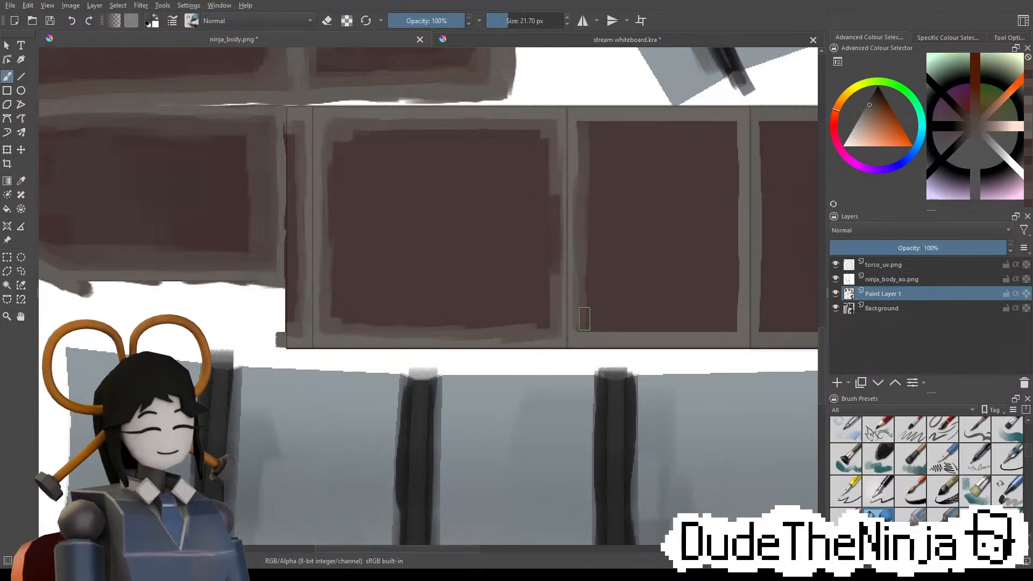
drag(585, 128, 731, 128)
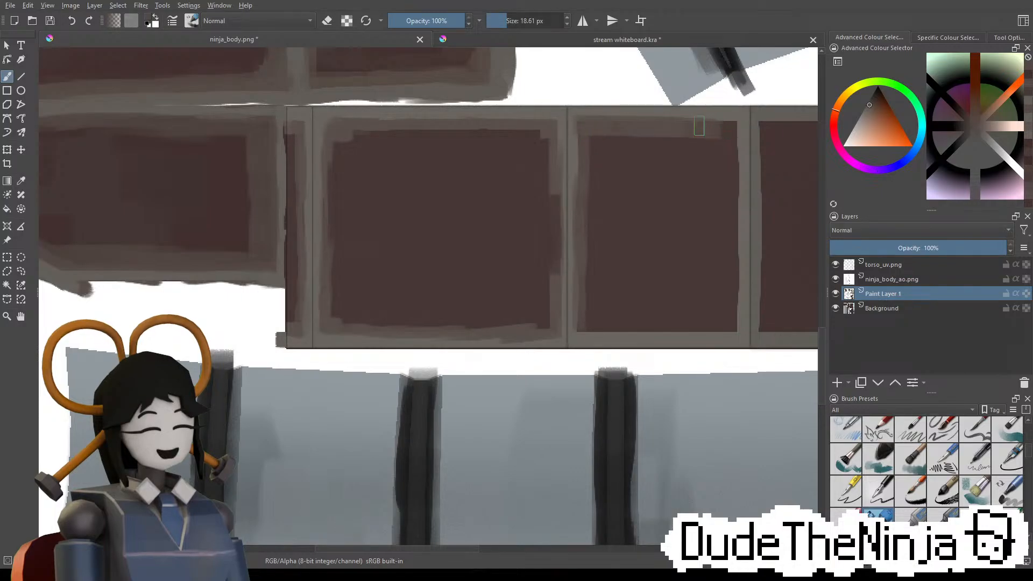
Blend the second panel's upper border with sampled dark brown, and touch up its upper-right corner with sampled grey-brown
ctrl+click(202, 173)
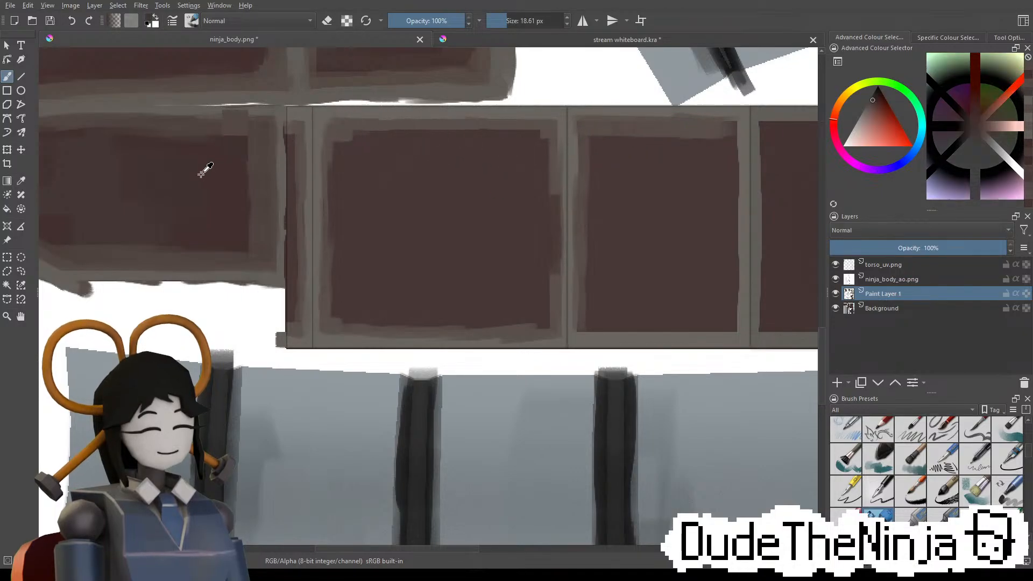
mouse_move(598, 147)
mouse_down()
mouse_move(704, 151)
mouse_move(695, 145)
mouse_move(704, 138)
mouse_up()
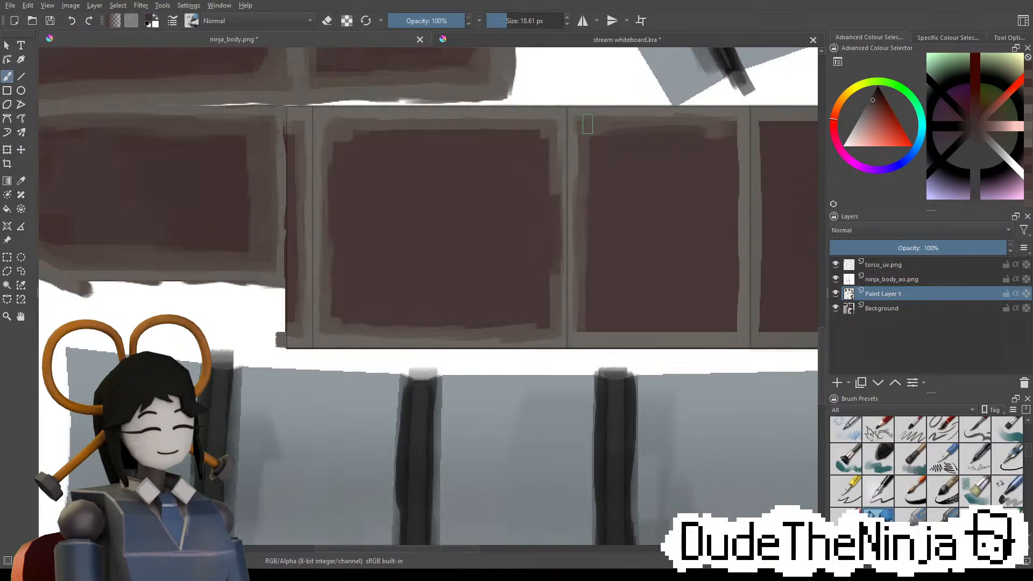
ctrl+click(274, 134)
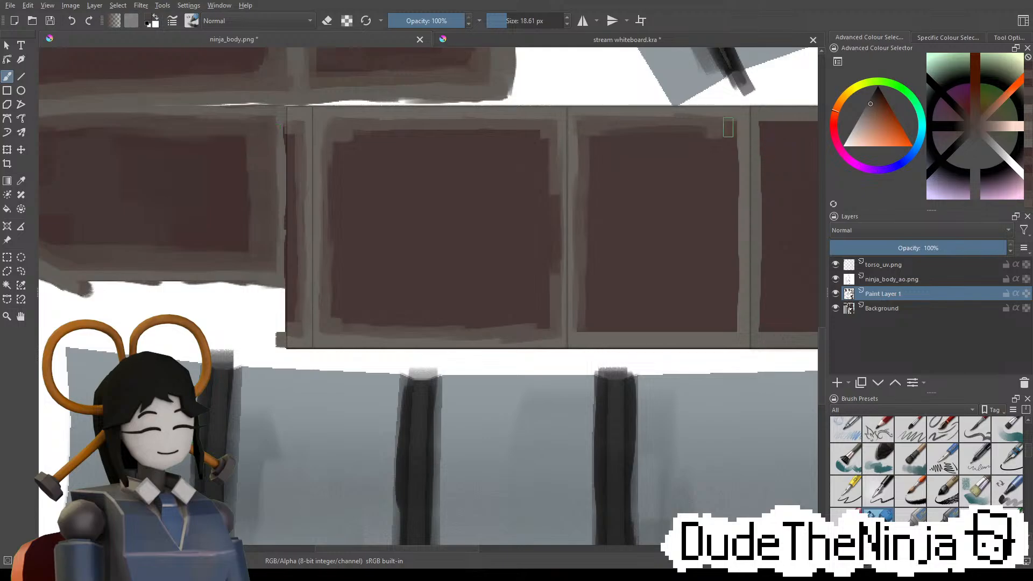
drag(739, 129, 744, 104)
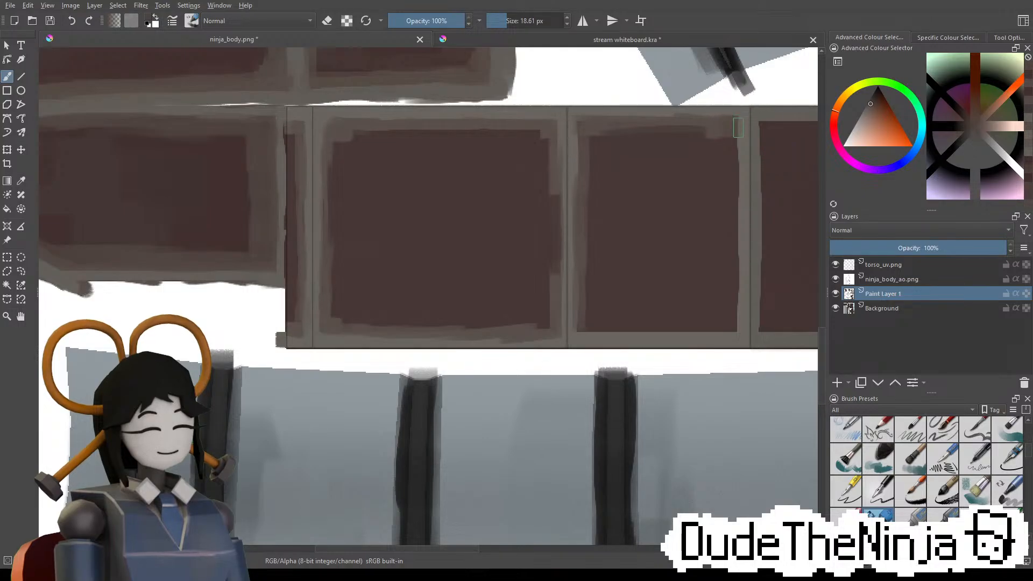
Paint grey-brown borders along the second panel's right and bottom sides and thicken its lower-left corner, enlarging the brush to 20.82 px
drag(738, 156, 735, 197)
drag(731, 161, 733, 242)
drag(737, 201, 741, 321)
mouse_move(738, 286)
mouse_down()
mouse_move(730, 256)
mouse_move(718, 307)
mouse_move(694, 329)
mouse_move(582, 327)
mouse_up()
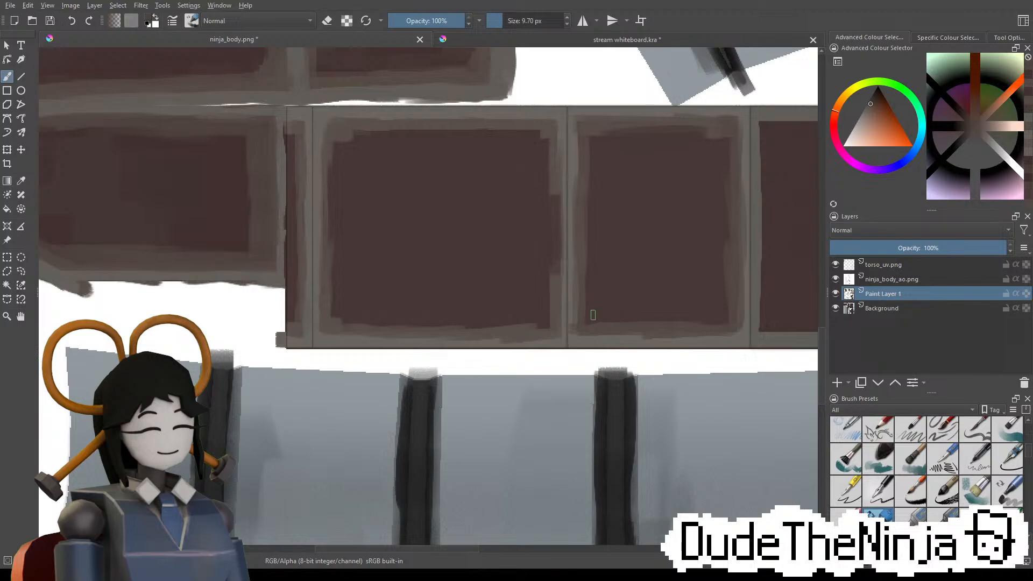
shift+drag(596, 316, 607, 324)
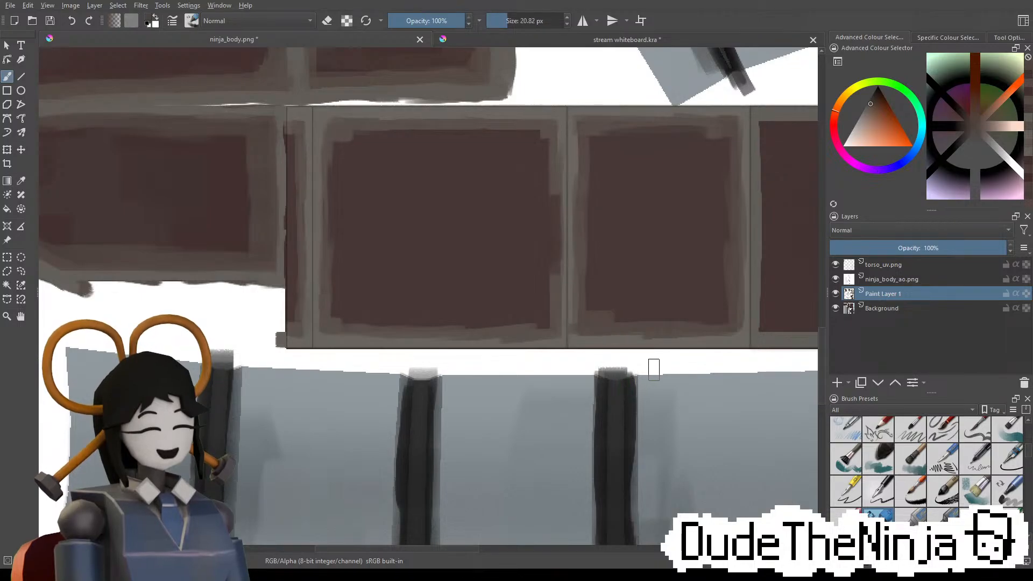
Paint the wide third panel's upper border with sampled grey-brown and a 13.56 px brush, redoing the strokes that go wrong
ctrl+click(237, 190)
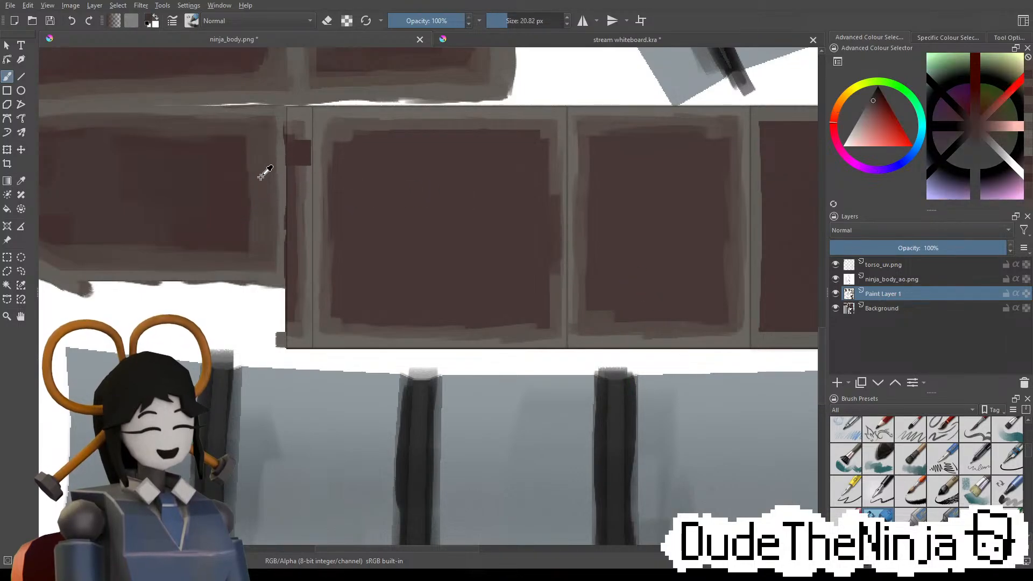
middle_drag(662, 236, 454, 210)
middle_drag(557, 203, 696, 226)
ctrl+click(195, 139)
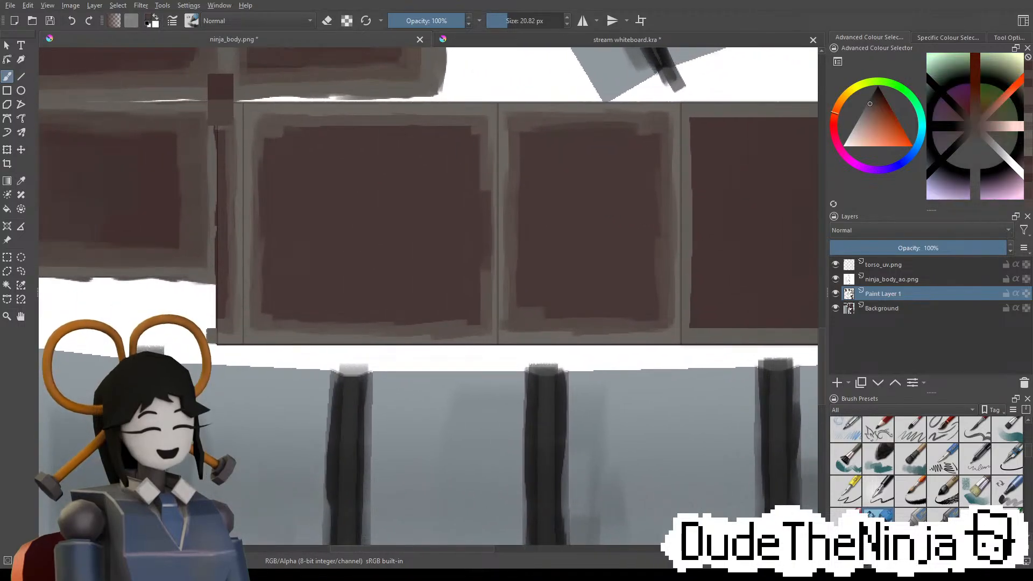
mouse_move(786, 185)
middle_down()
mouse_move(740, 162)
mouse_move(512, 192)
mouse_move(437, 136)
middle_up()
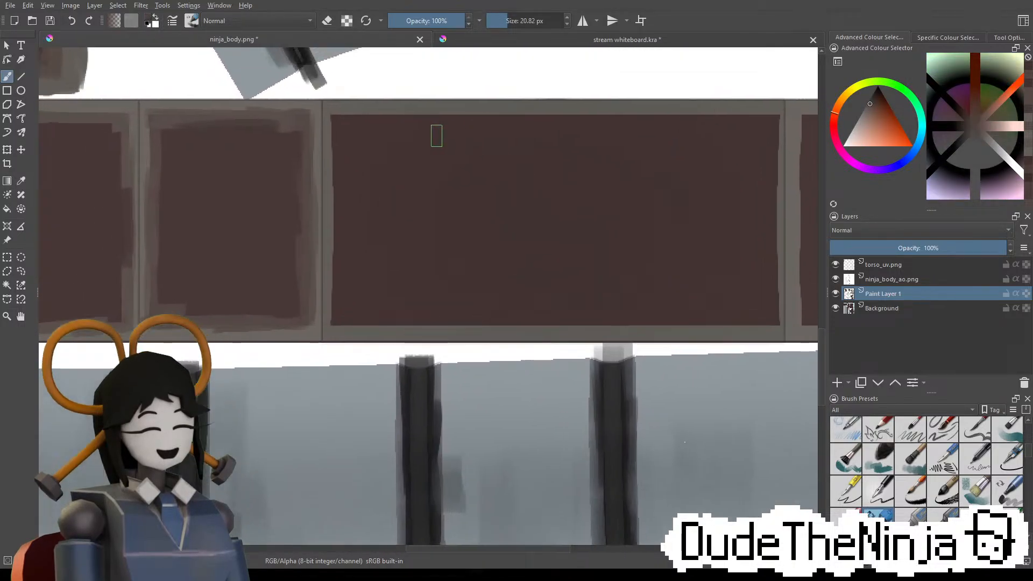
shift+drag(339, 127, 366, 117)
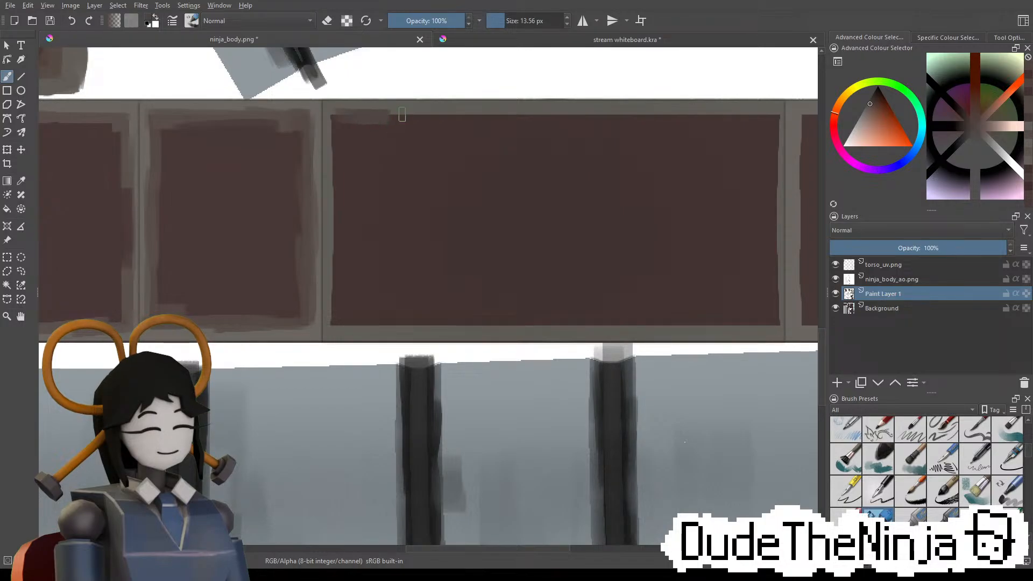
drag(402, 114, 659, 112)
key(ctrl+z)
key(ctrl+z)
mouse_move(574, 116)
mouse_down()
mouse_move(772, 117)
mouse_move(763, 117)
mouse_up()
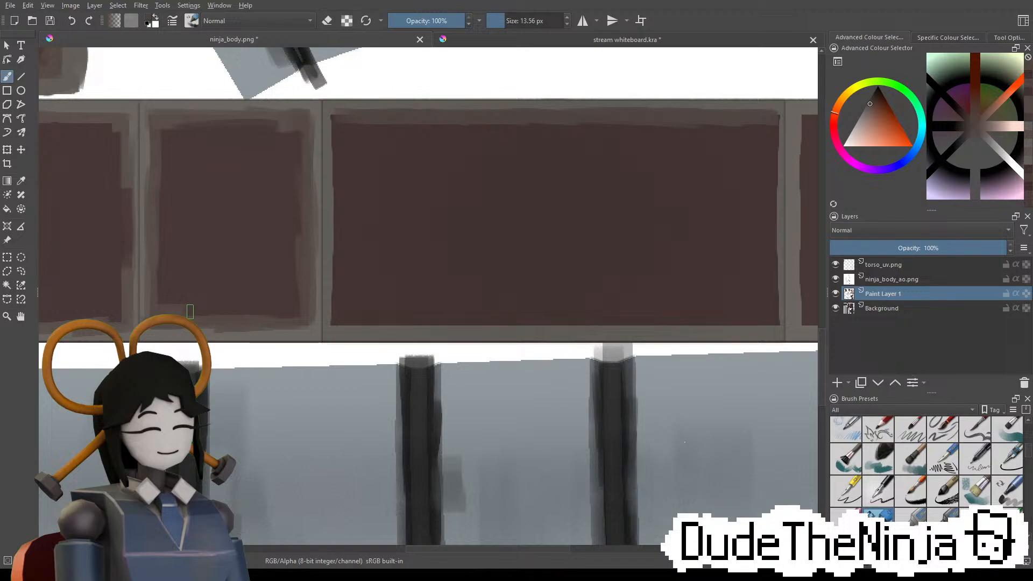
Sample a lighter grey-brown from the borders and cover the thin white gap beneath the upper row of panels
middle_drag(755, 208, 718, 187)
middle_drag(322, 230, 828, 263)
ctrl+click(338, 86)
middle_drag(757, 245, 203, 196)
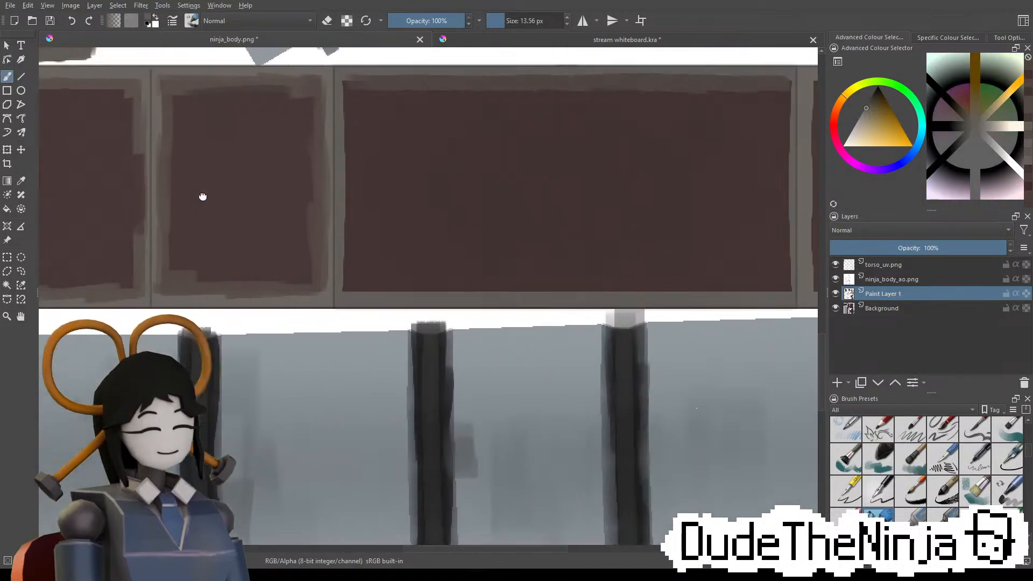
middle_drag(602, 276, 431, 182)
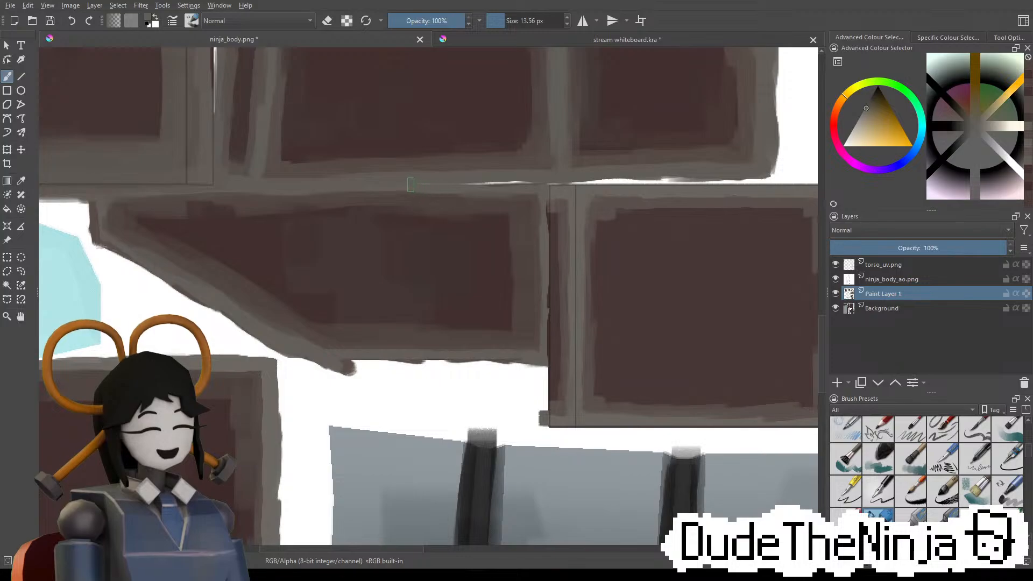
mouse_move(449, 182)
mouse_down()
mouse_move(512, 185)
mouse_move(597, 167)
mouse_move(773, 178)
mouse_up()
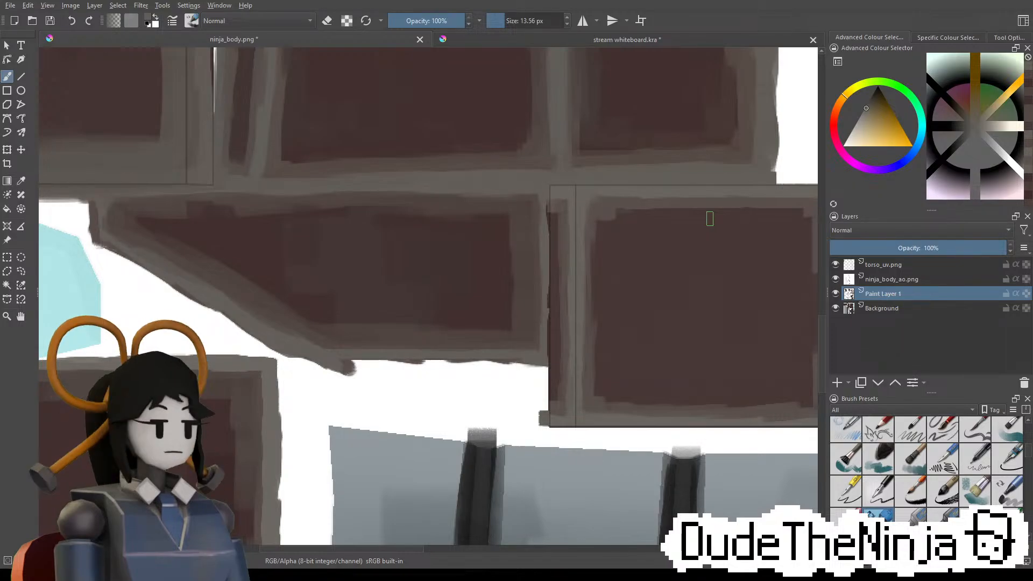
Sample the darker grey-brown and paint the wide third panel's left border from top to bottom, enlarging the brush to 22.08 px
middle_drag(778, 347, 526, 346)
ctrl+click(360, 181)
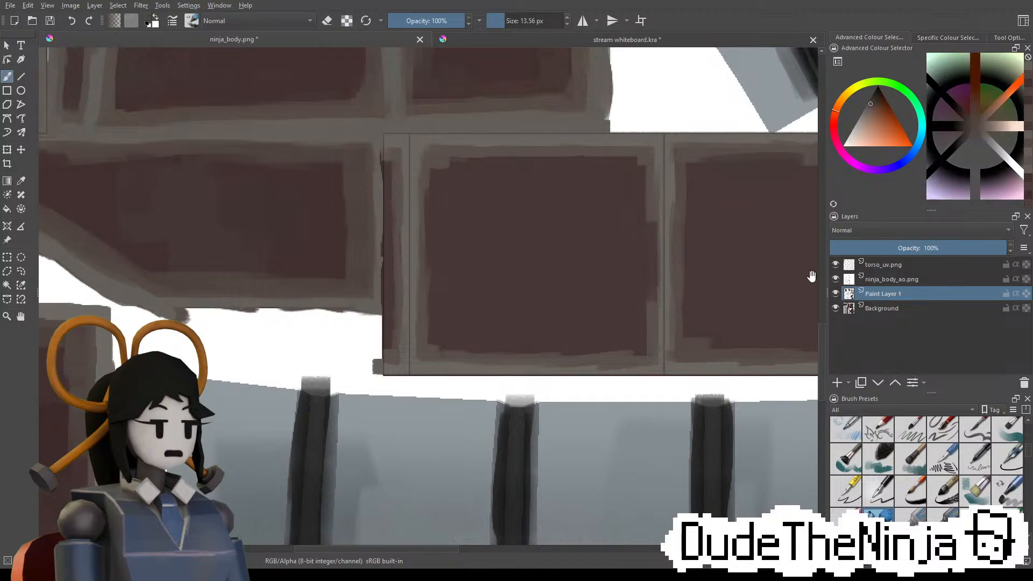
middle_drag(812, 274, 429, 245)
mouse_move(734, 259)
middle_down()
mouse_move(498, 264)
mouse_move(514, 263)
middle_up()
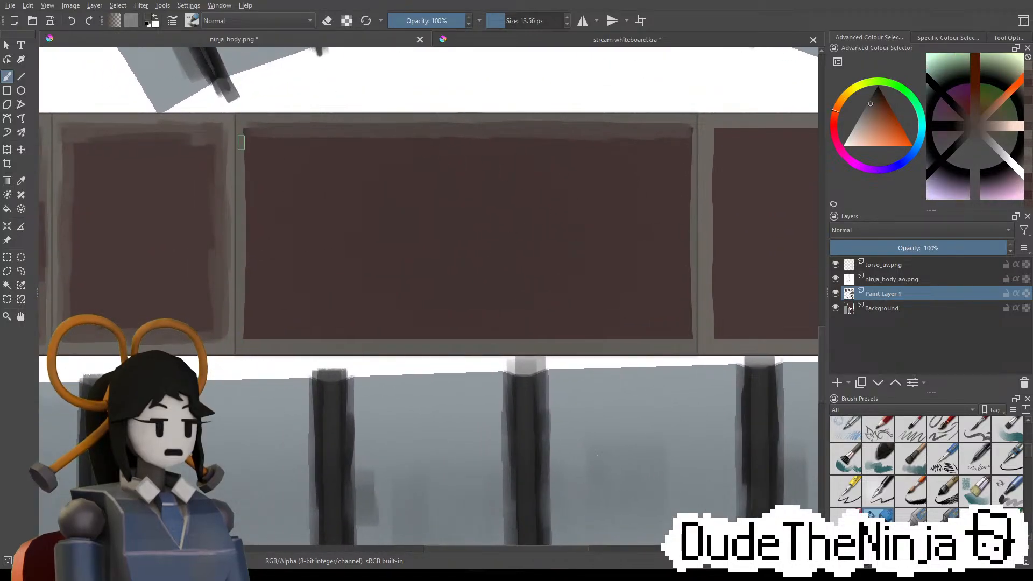
mouse_move(249, 129)
mouse_down()
mouse_move(251, 177)
mouse_move(258, 141)
mouse_up()
drag(249, 141, 249, 330)
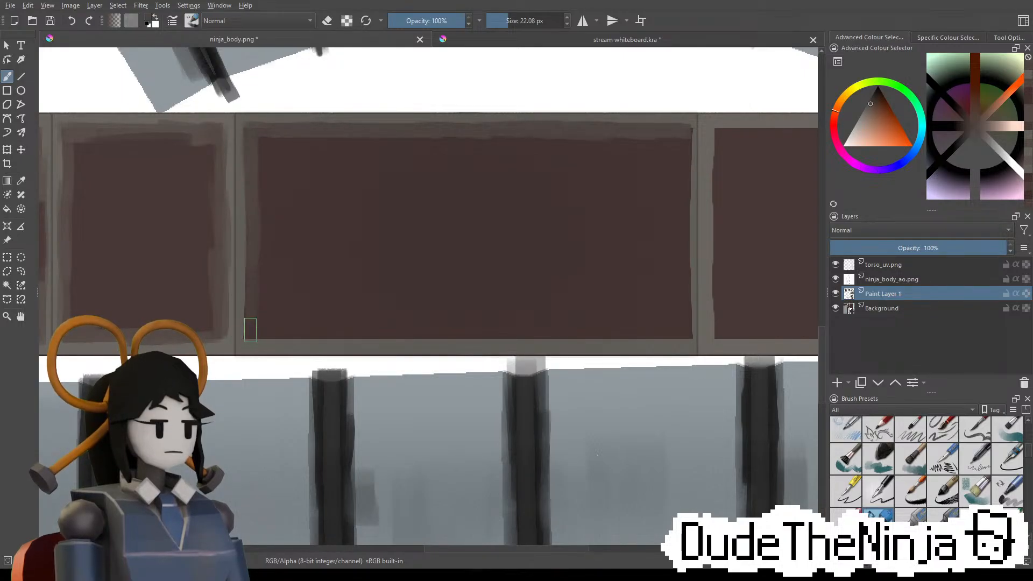
mouse_move(242, 279)
mouse_down()
mouse_move(241, 258)
mouse_move(255, 317)
mouse_up()
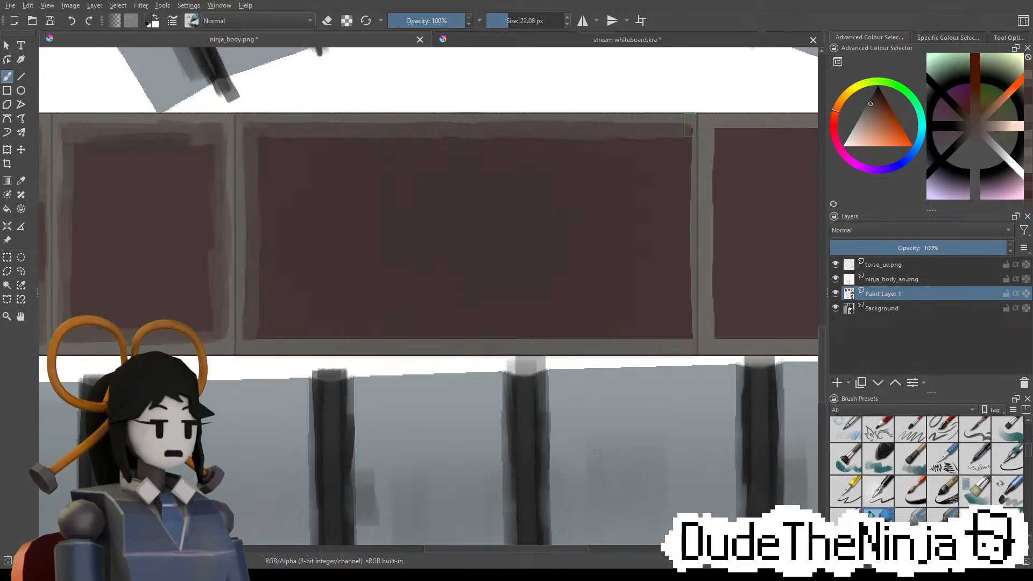
Paint the wide third panel's right border in grey-brown from top to bottom, redoing the stroke near its lower end
drag(689, 120, 688, 175)
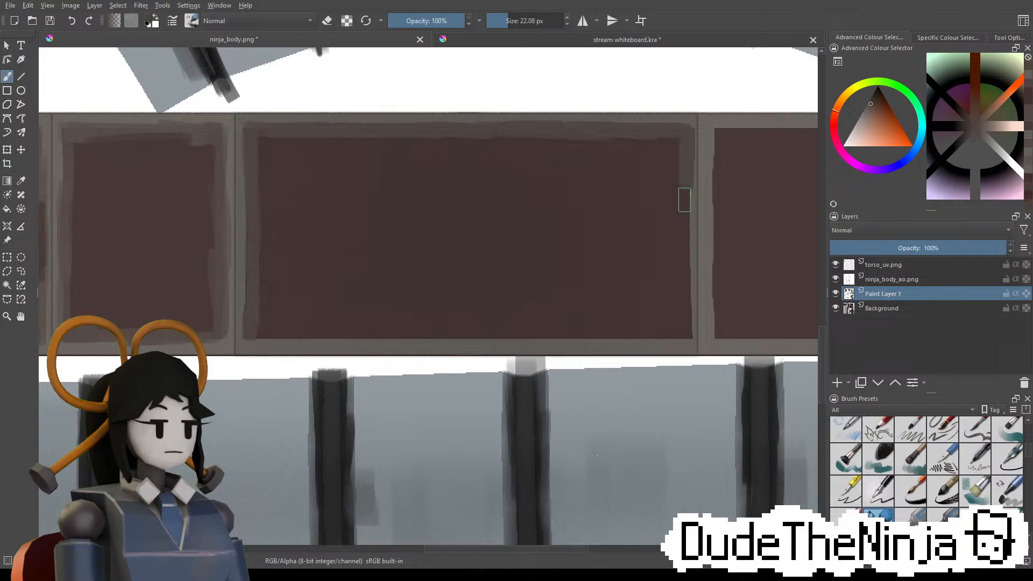
mouse_move(683, 281)
mouse_down()
mouse_move(685, 318)
mouse_move(689, 296)
mouse_up()
key(ctrl+z)
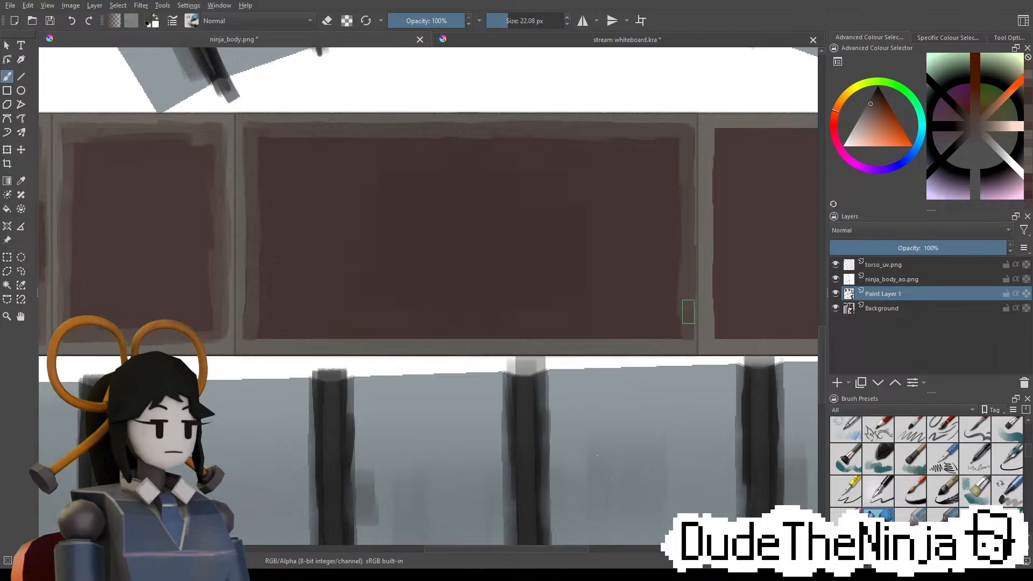
Resample grey-brown from the neighbouring panel and paint the wide third panel's bottom border with a 21.83 px brush
middle_drag(602, 304, 652, 270)
mouse_move(730, 302)
shift+mouse_down()
mouse_move(715, 302)
mouse_move(747, 301)
mouse_move(583, 287)
mouse_move(540, 299)
mouse_move(303, 300)
shift+mouse_up()
key(ctrl+z)
middle_drag(367, 231, 786, 256)
ctrl+click(159, 178)
middle_drag(758, 303, 461, 260)
drag(436, 267, 668, 266)
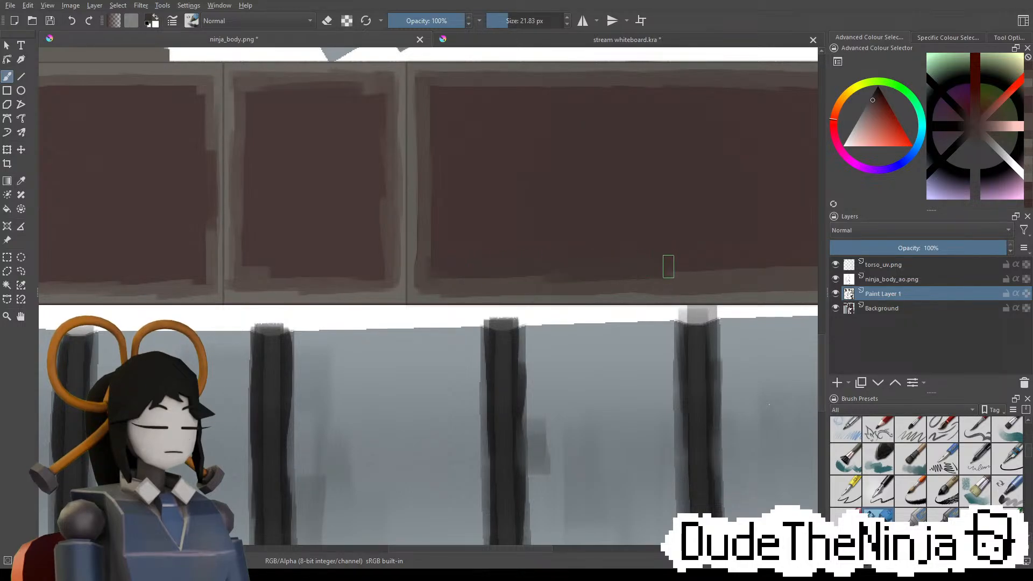
Hide the torso_uv.png layer and straighten the divider between the fourth and fifth panels using sampled light grey-brown and the Line tool
middle_drag(734, 249, 641, 253)
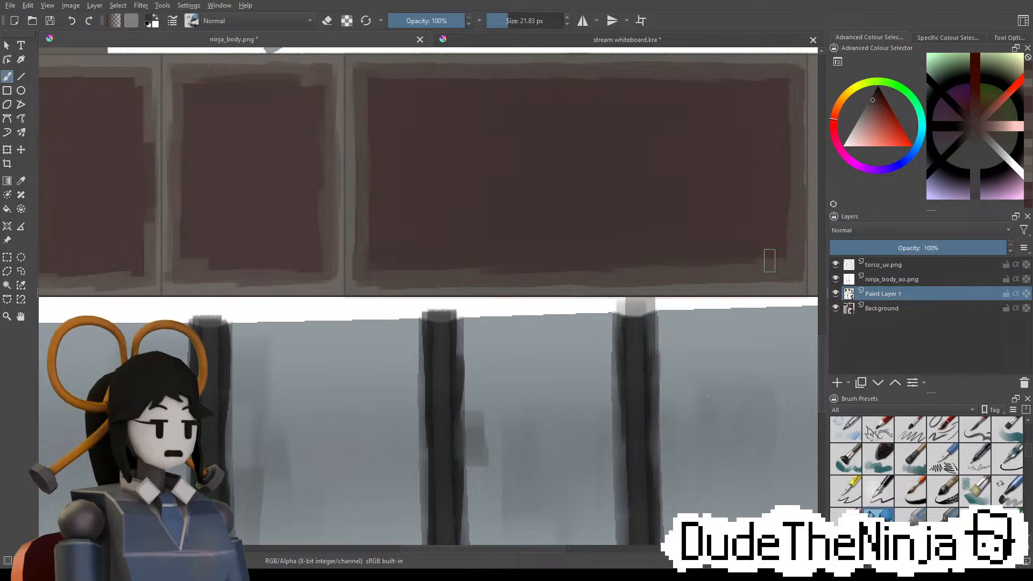
middle_drag(674, 272, 469, 312)
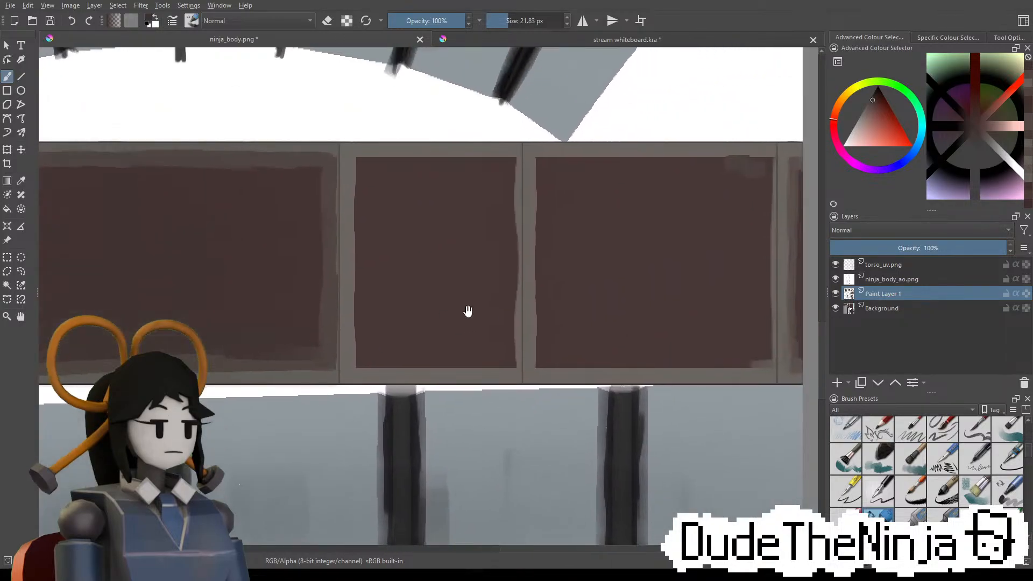
click(836, 264)
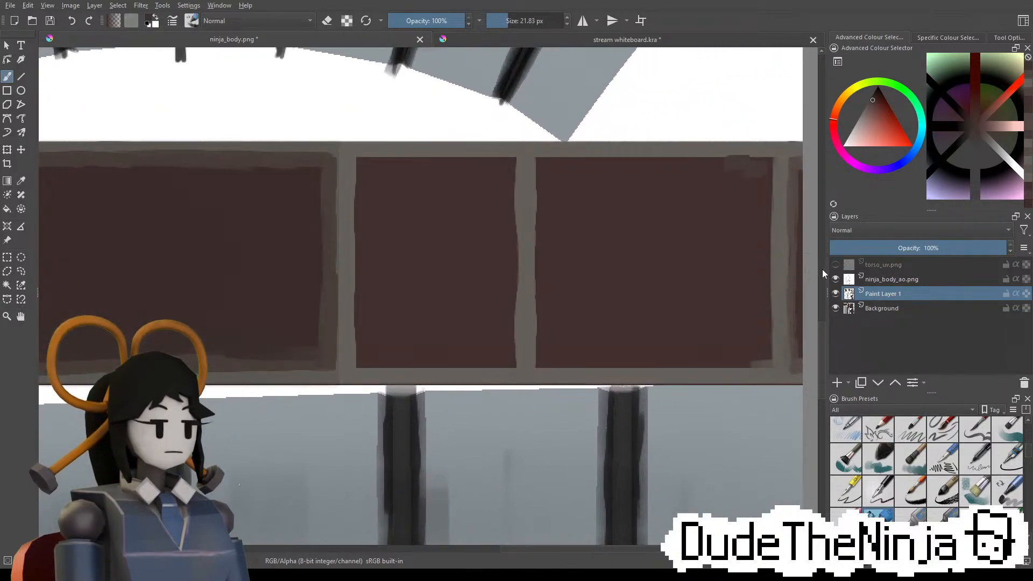
ctrl+click(520, 160)
key(v)
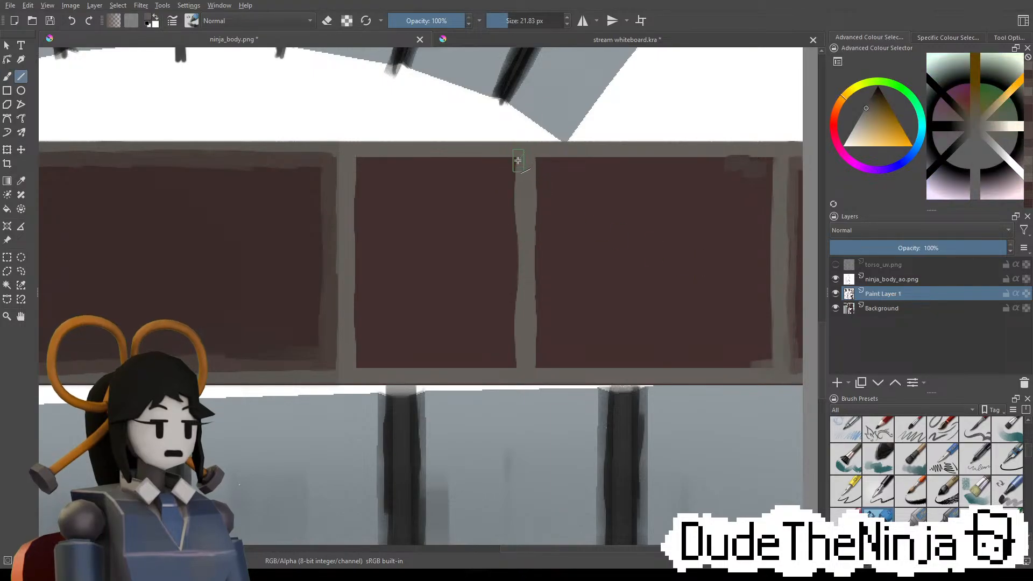
mouse_move(526, 154)
mouse_down()
mouse_move(525, 350)
mouse_move(510, 257)
mouse_move(531, 155)
mouse_up()
key(v)
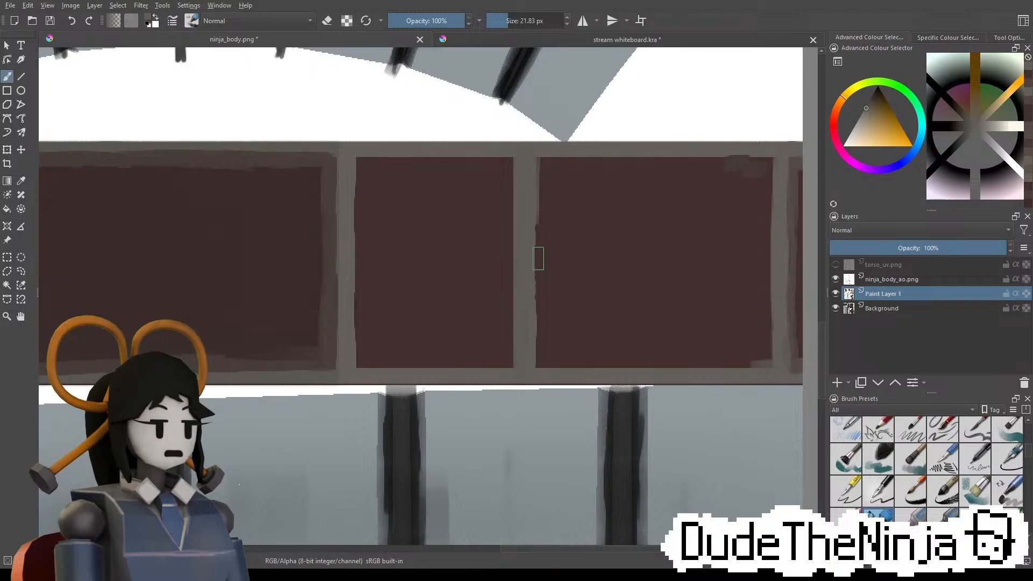
Sample the darker grey-brown and paint the fifth panel's upper-left corner and upper border with a 13.87 px brush
ctrl+click(545, 155)
drag(540, 159, 538, 235)
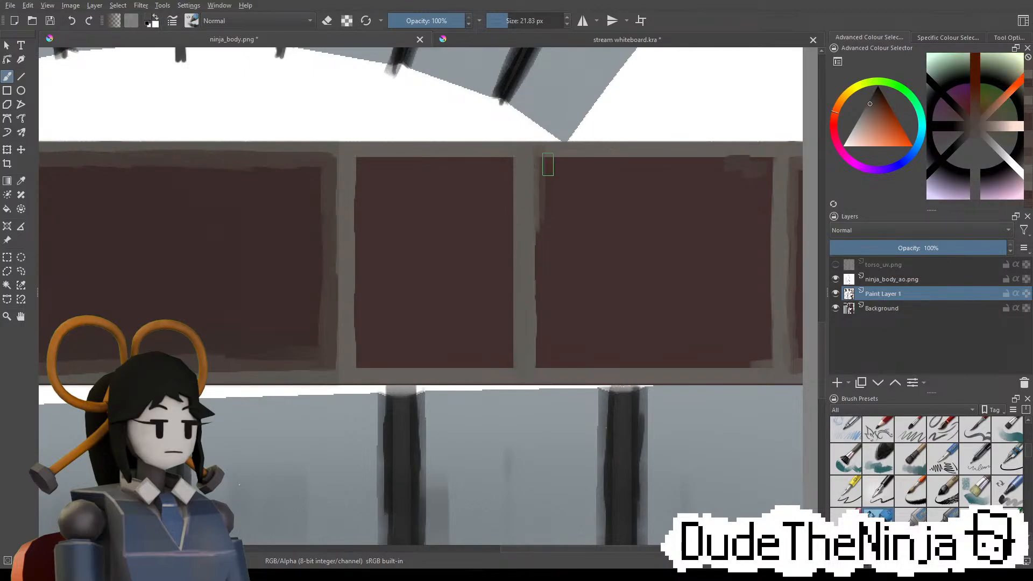
key(ctrl+z)
drag(542, 163, 538, 190)
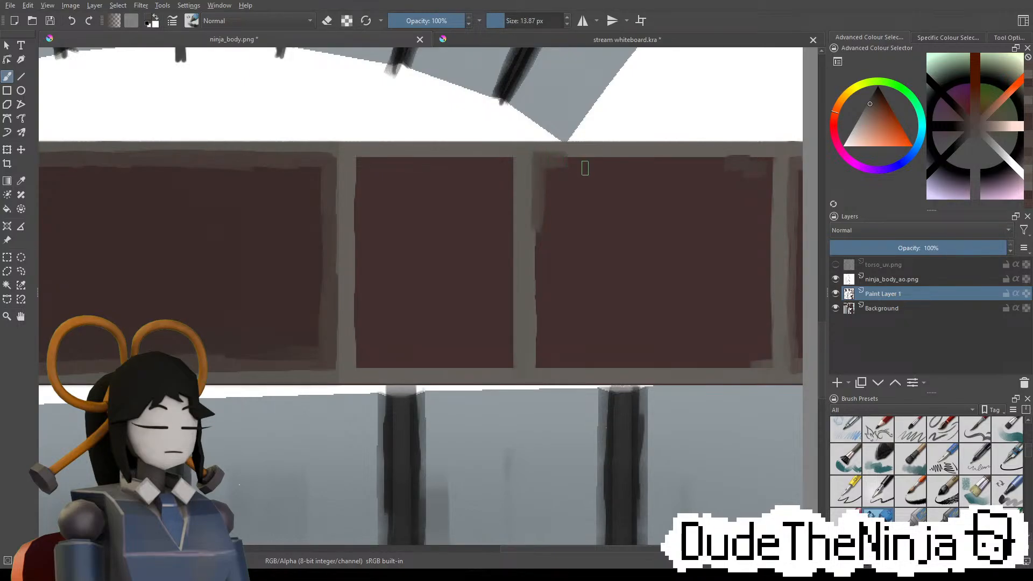
drag(565, 156, 659, 153)
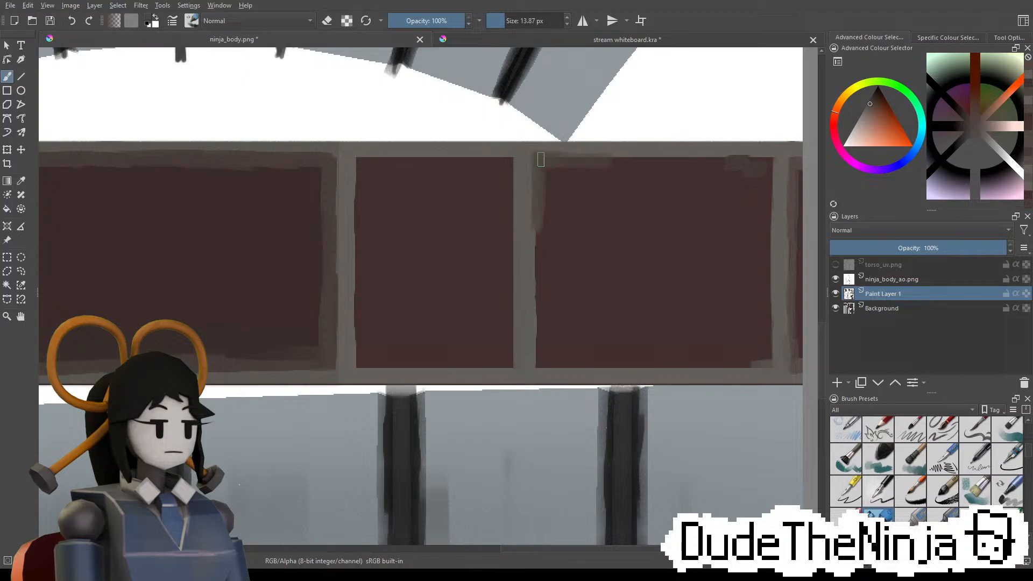
drag(574, 162, 708, 162)
mouse_move(620, 155)
mouse_down()
mouse_move(747, 160)
mouse_move(636, 155)
mouse_up()
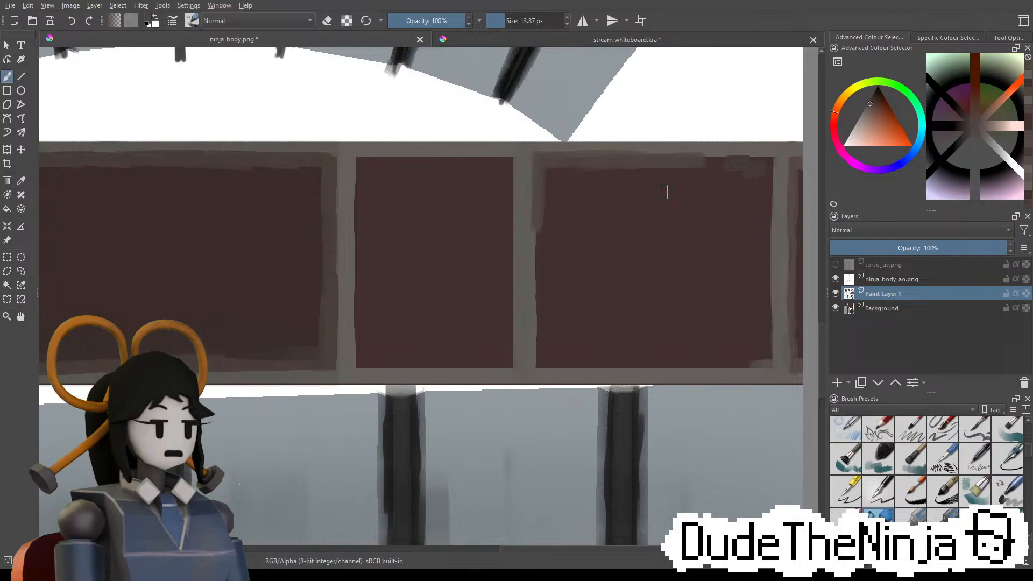
Extend the fifth panel's left border downward with a 15.77 px brush, redoing the first stroke
drag(536, 221, 531, 263)
key(ctrl+z)
drag(535, 221, 532, 275)
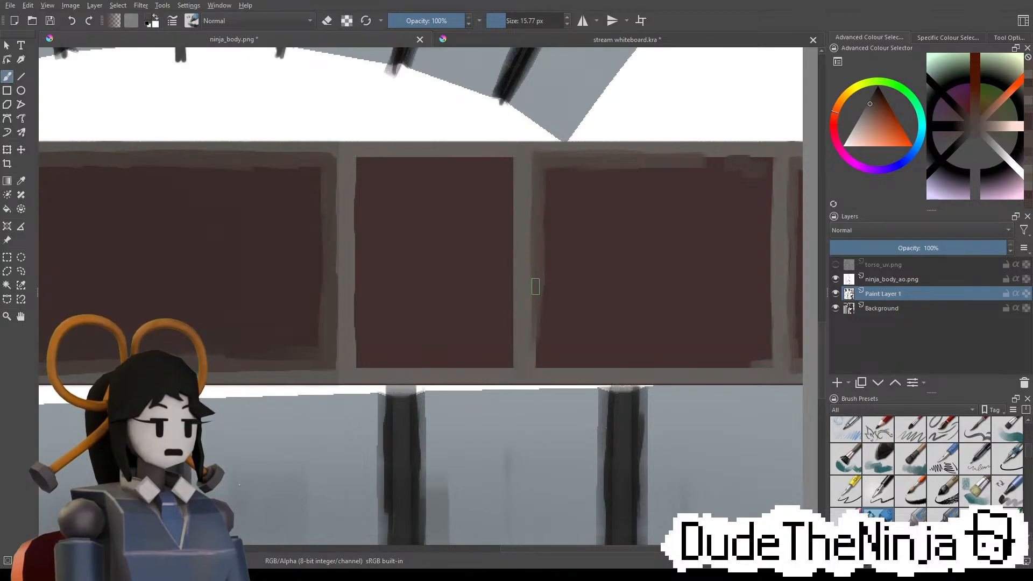
Soften the inner edge of the wide third panel's upper border with sampled dark browns, undoing bad strokes and reducing the brush to 9.26 px
mouse_move(453, 261)
middle_down()
mouse_move(597, 283)
mouse_move(675, 279)
middle_up()
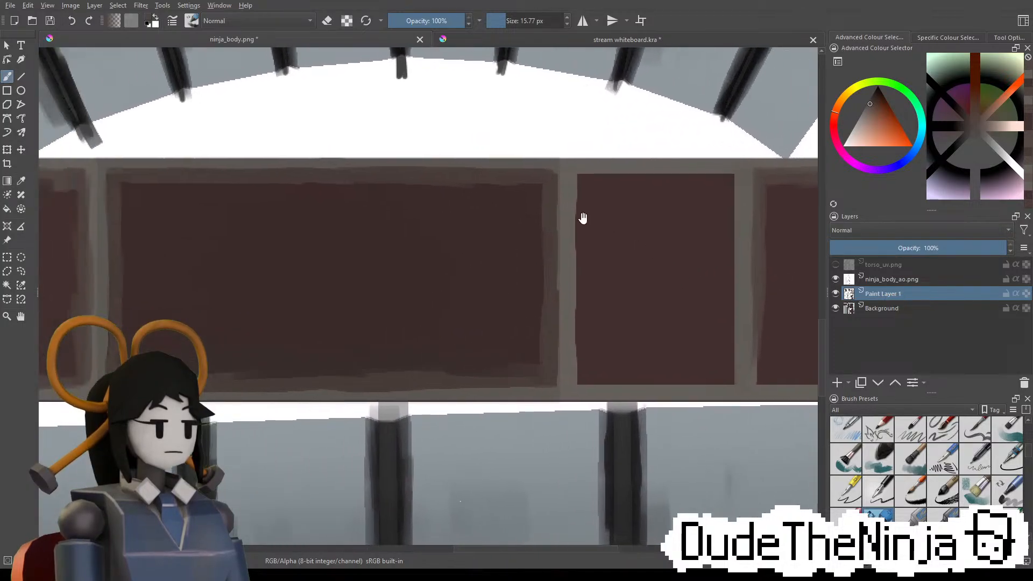
middle_drag(441, 203, 615, 194)
drag(423, 181, 520, 175)
key(ctrl+z)
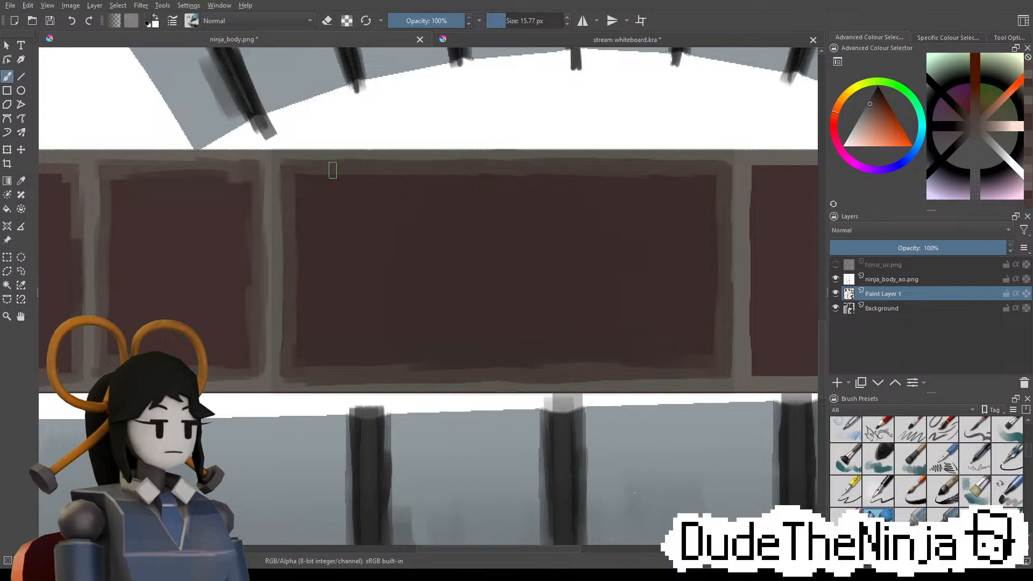
drag(317, 179, 394, 183)
key(ctrl+z)
drag(326, 179, 384, 173)
ctrl+click(377, 167)
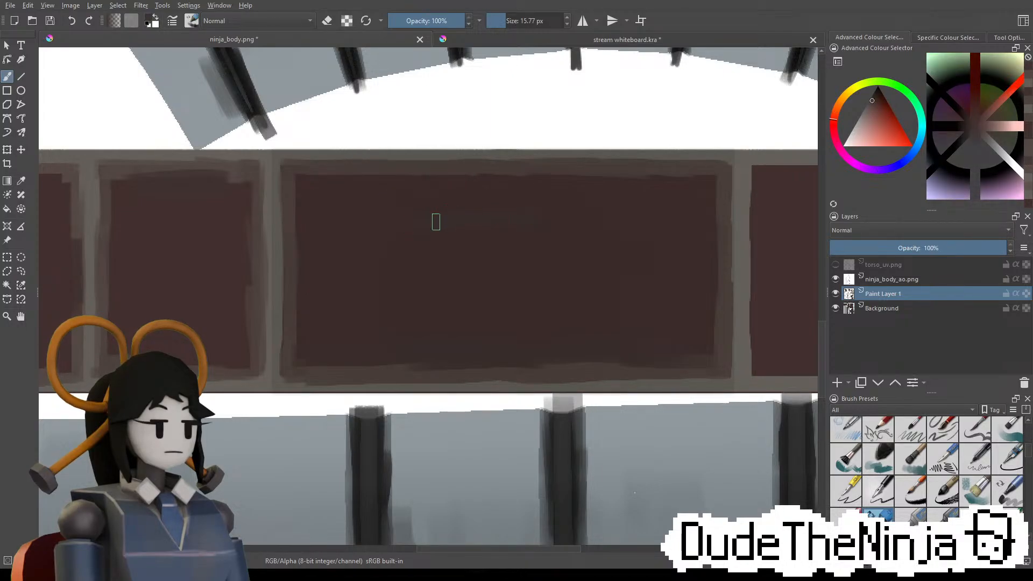
ctrl+click(239, 225)
ctrl+click(214, 175)
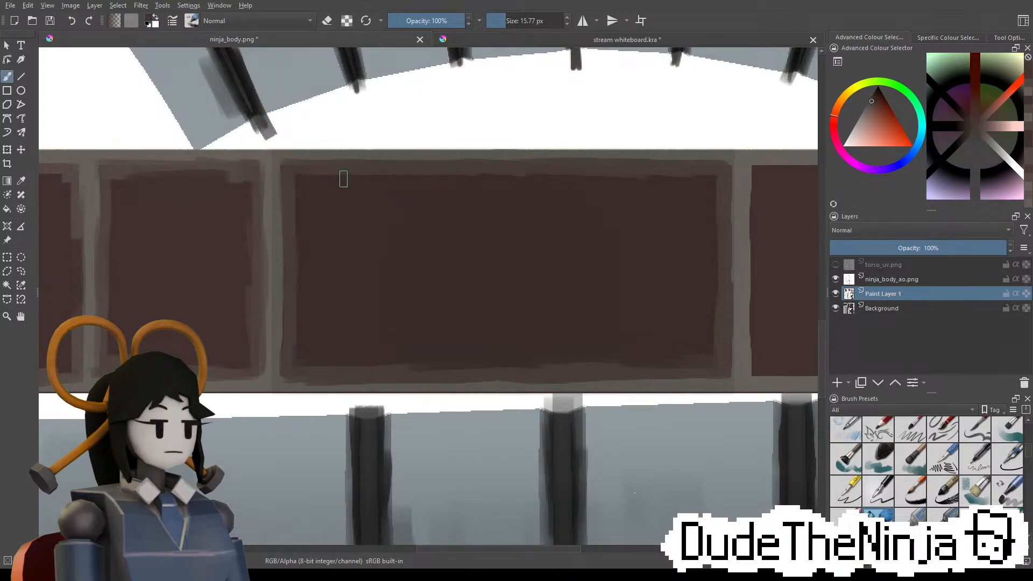
key(bracketleft)
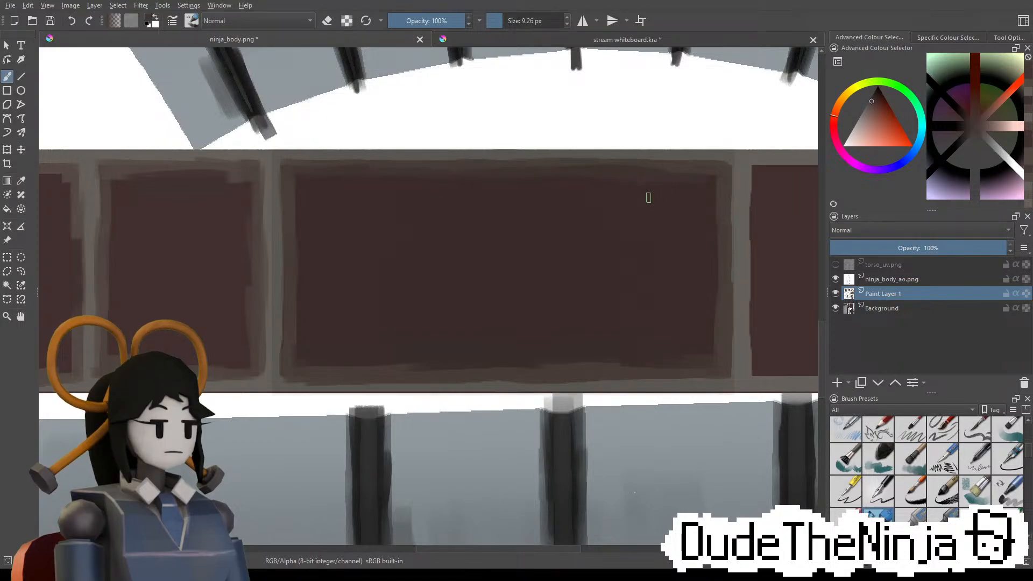
Enlarge the brush to 27.52 px and dab a soft grey-brown patch in the wide third panel's interior
key(bracketright)
shift+drag(530, 245, 545, 244)
middle_drag(708, 194, 516, 172)
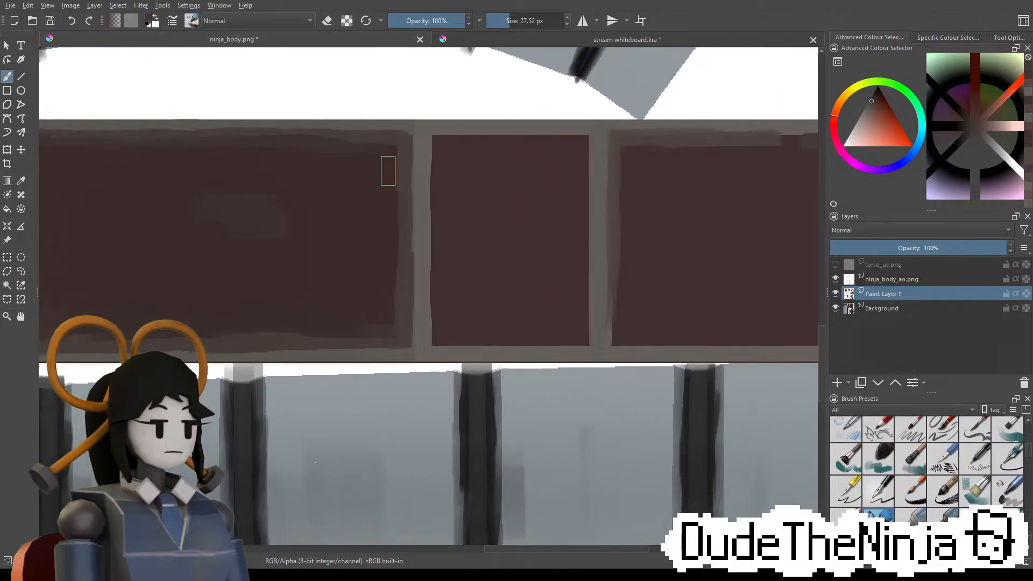
Touch up the wide third panel's right border with sampled grey-brown and blend along the fifth panel's left border
ctrl+drag(620, 173, 607, 142)
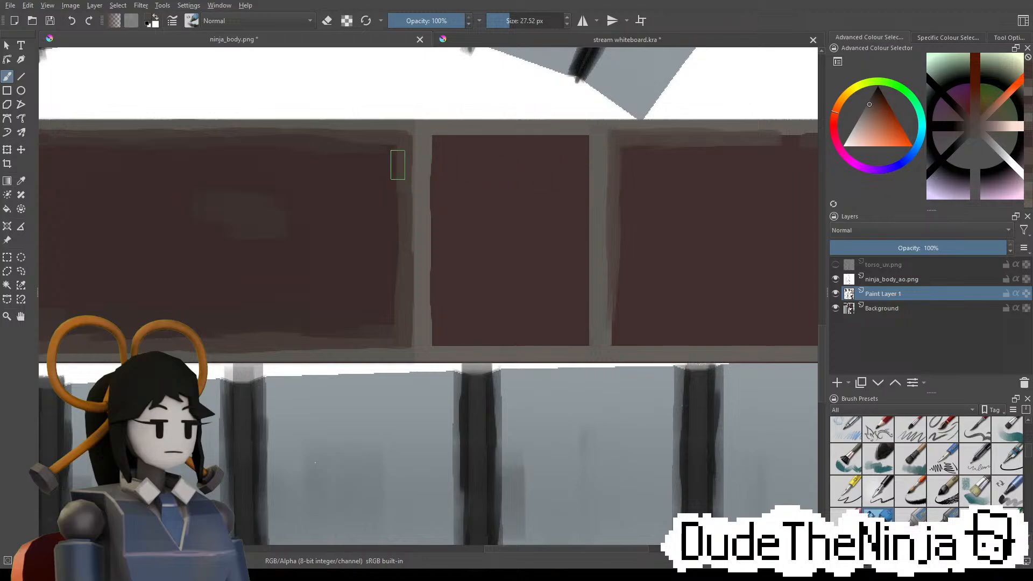
ctrl+click(414, 178)
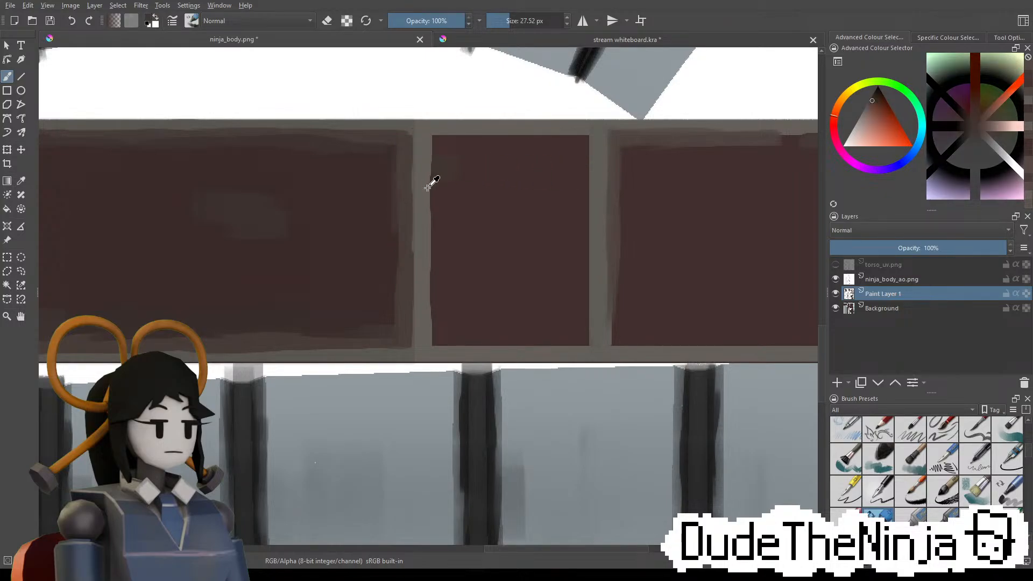
drag(434, 155, 433, 255)
key(ctrl+z)
drag(613, 173, 617, 268)
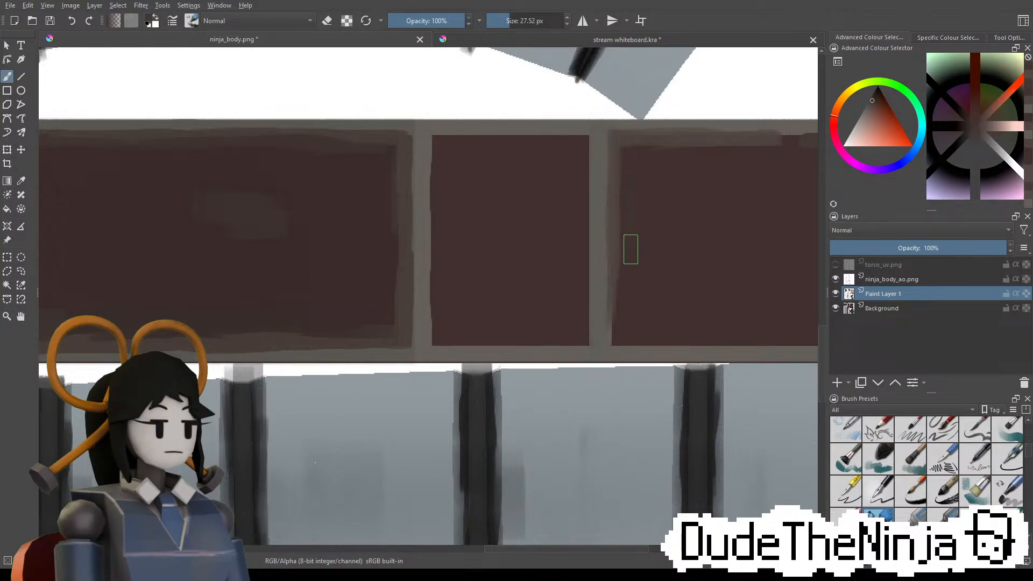
Sample the wide third panel's dark brown and dab soft shading patches in the fifth panel's interior
ctrl+click(371, 260)
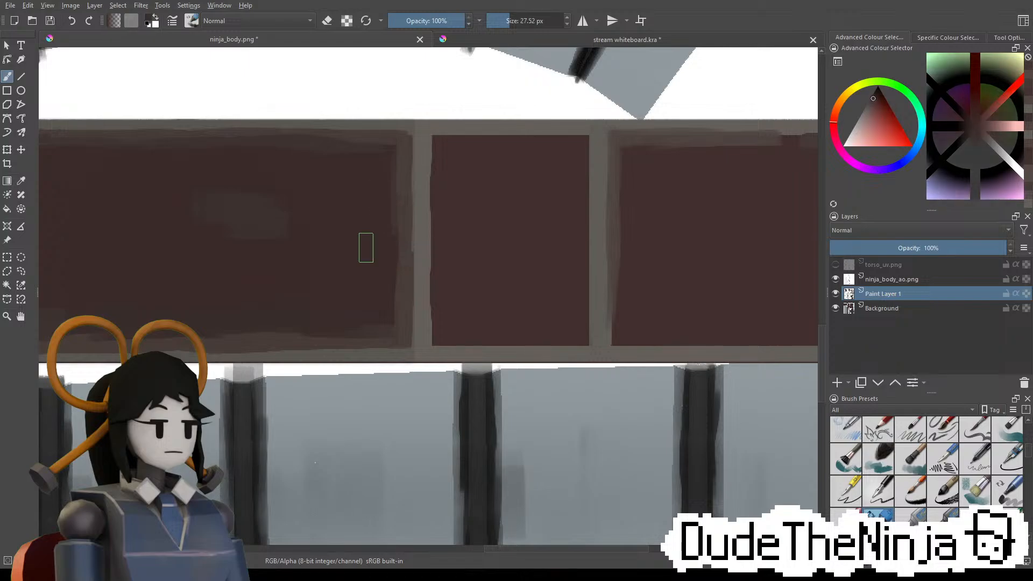
drag(621, 215, 618, 254)
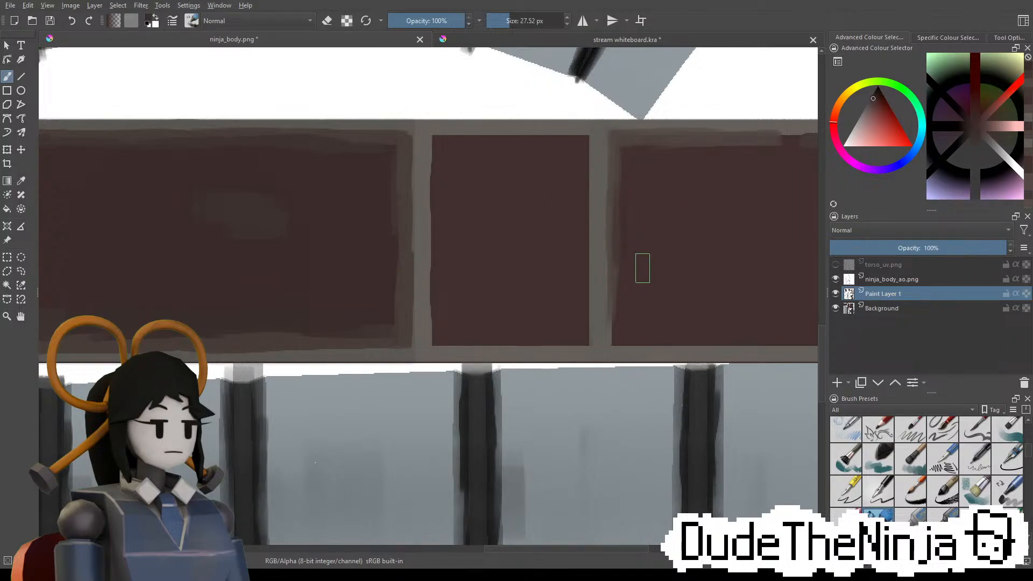
key(ctrl+z)
middle_drag(718, 236, 613, 237)
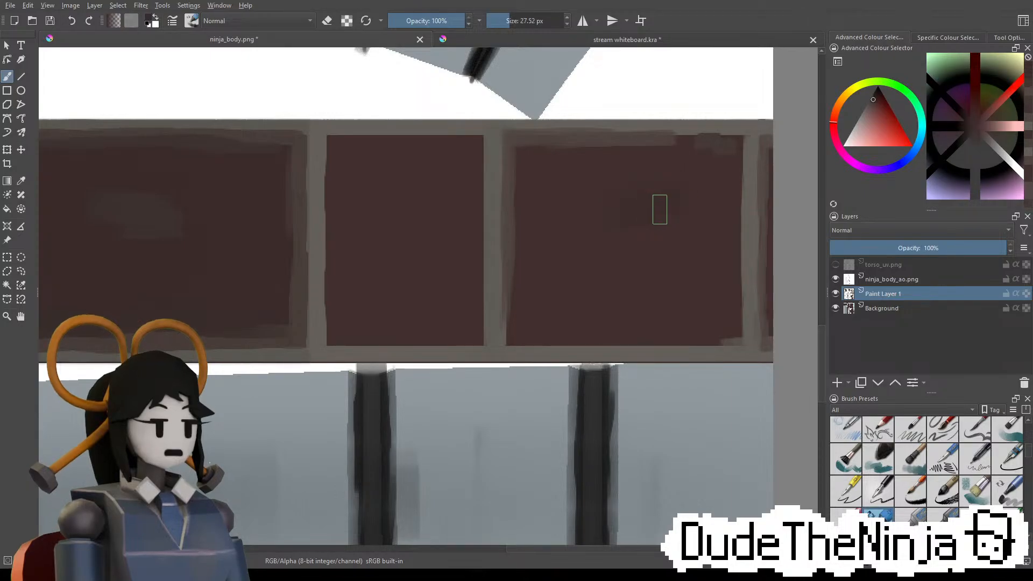
middle_drag(714, 240, 734, 249)
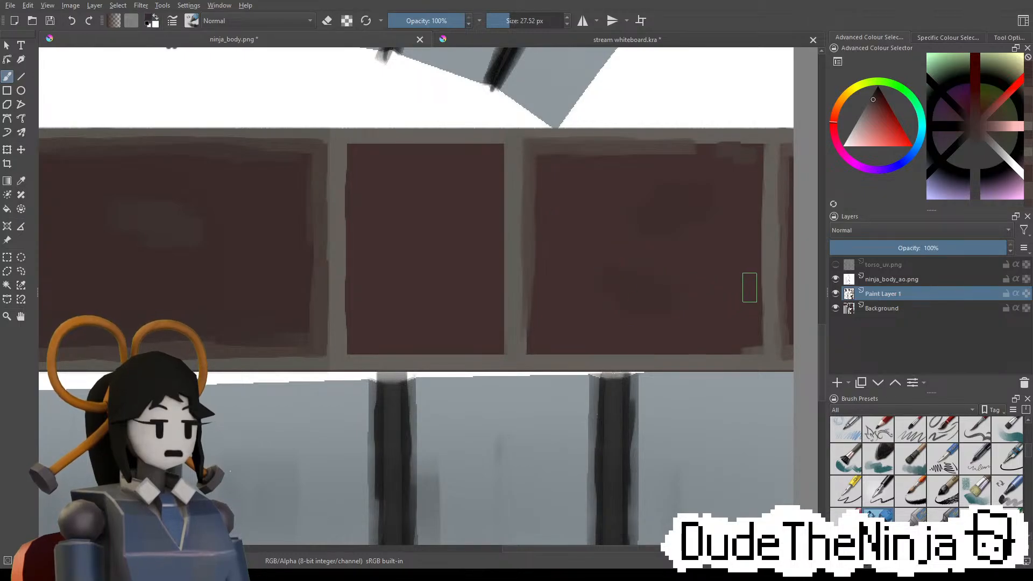
Sample the border grey-brown, fill the fifth panel's lower-left edge with a 20.19 px brush and paint its bottom border
ctrl+click(540, 259)
key(bracketleft)
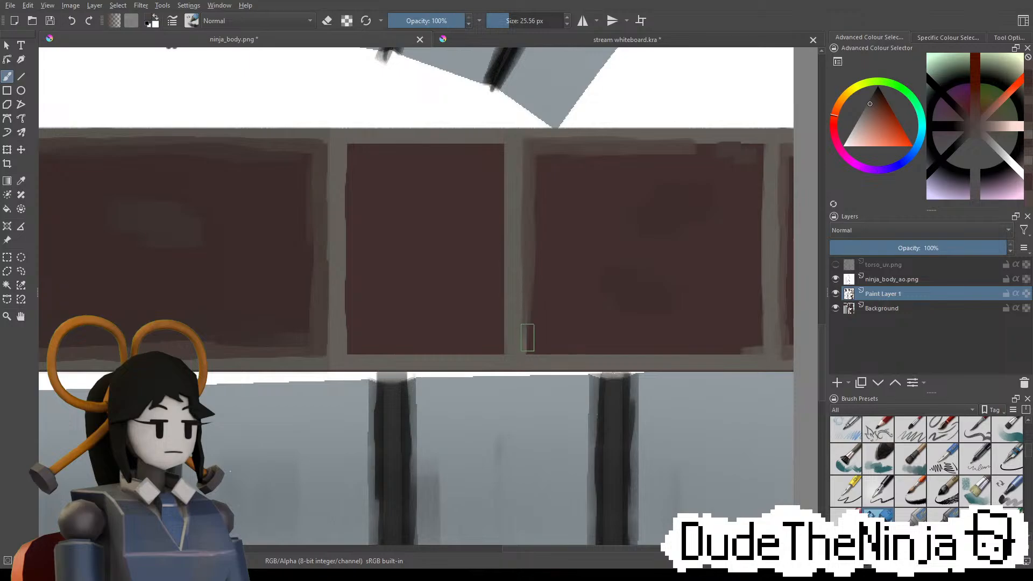
key(ctrl+z)
shift+drag(535, 336, 535, 296)
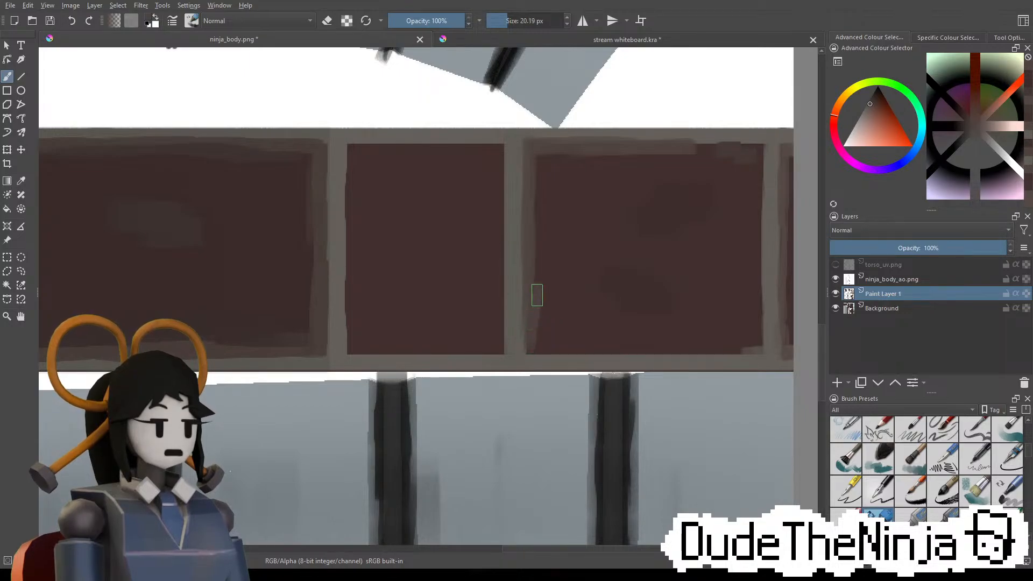
key(ctrl+z)
drag(525, 350, 530, 305)
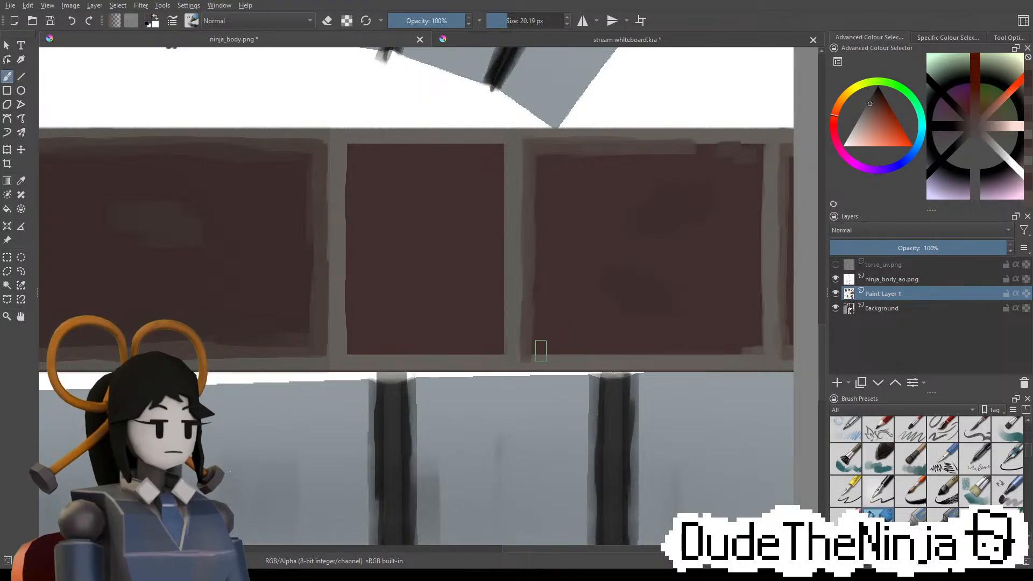
drag(529, 354, 737, 355)
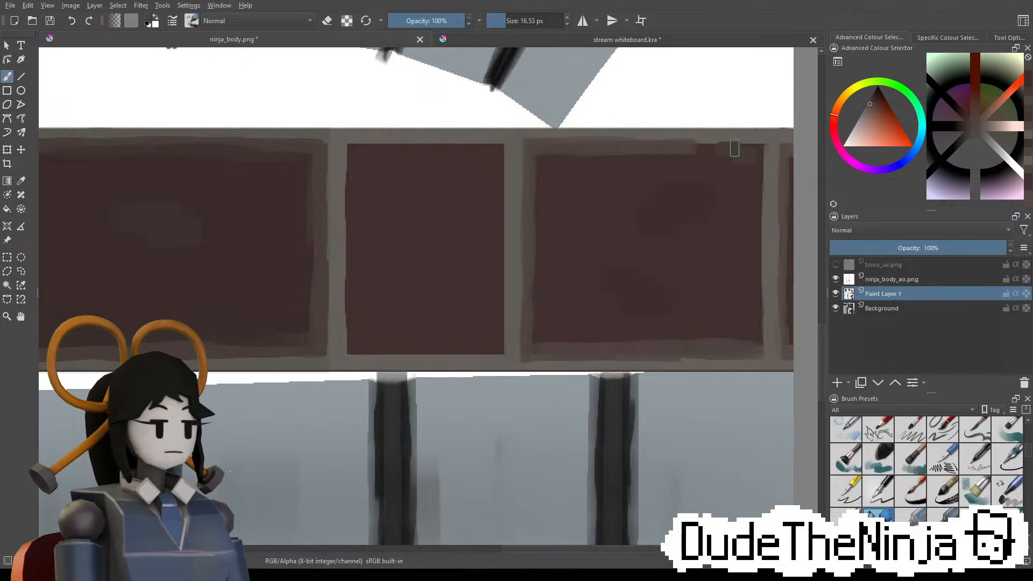
Sample the border brown and fill the gap in the fifth panel's upper-right border, reducing the brush to 14.32 px
ctrl+click(734, 148)
drag(733, 148, 717, 152)
mouse_move(728, 151)
shift+mouse_down()
mouse_move(717, 151)
mouse_move(748, 146)
shift+mouse_up()
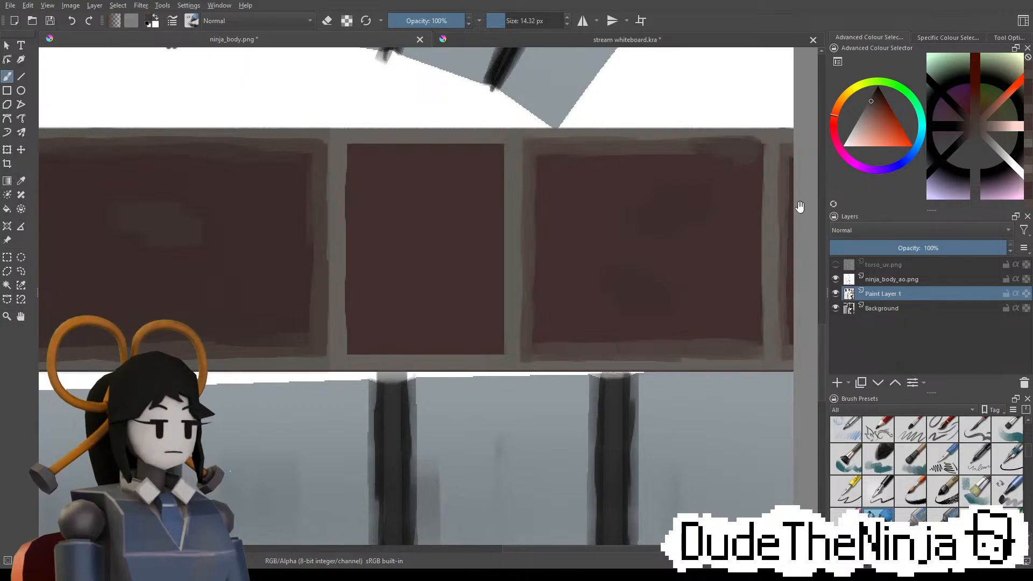
Paint the fifth panel's right border from top to bottom and clean up its outer edges with sampled lighter grey-brown
middle_drag(770, 150, 668, 108)
drag(669, 105, 667, 307)
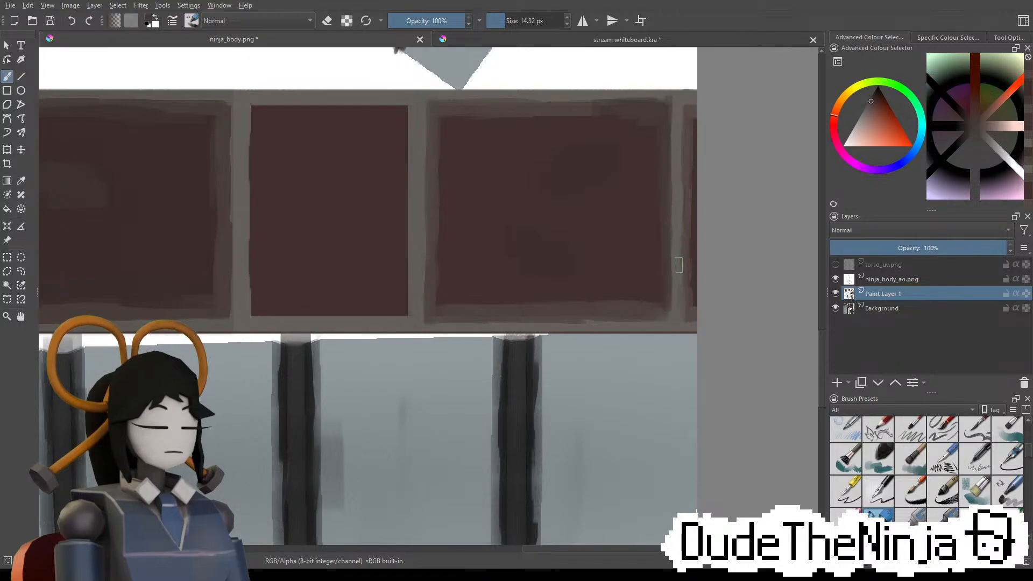
ctrl+click(671, 308)
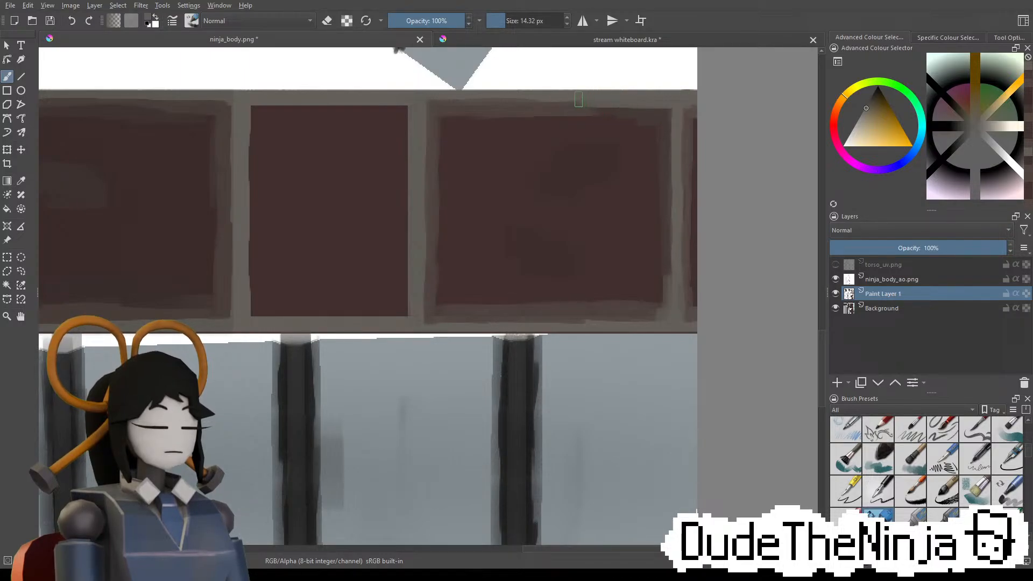
Sample the border brown from the fifth panel and paint the fourth panel's top border, undoing the first uneven stroke
middle_drag(600, 118, 782, 123)
ctrl+click(623, 113)
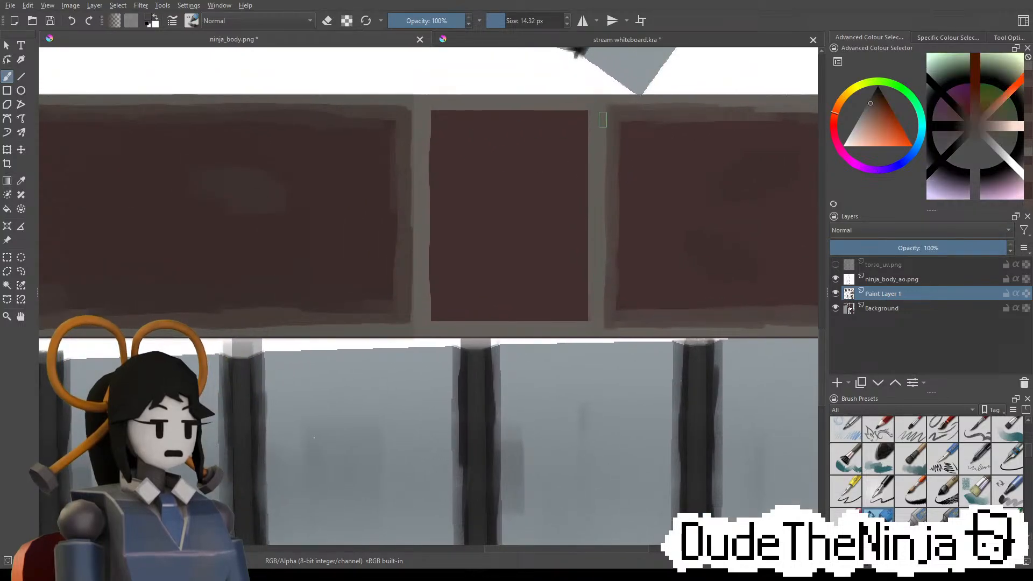
mouse_move(464, 114)
mouse_down()
mouse_move(431, 115)
mouse_move(568, 122)
mouse_up()
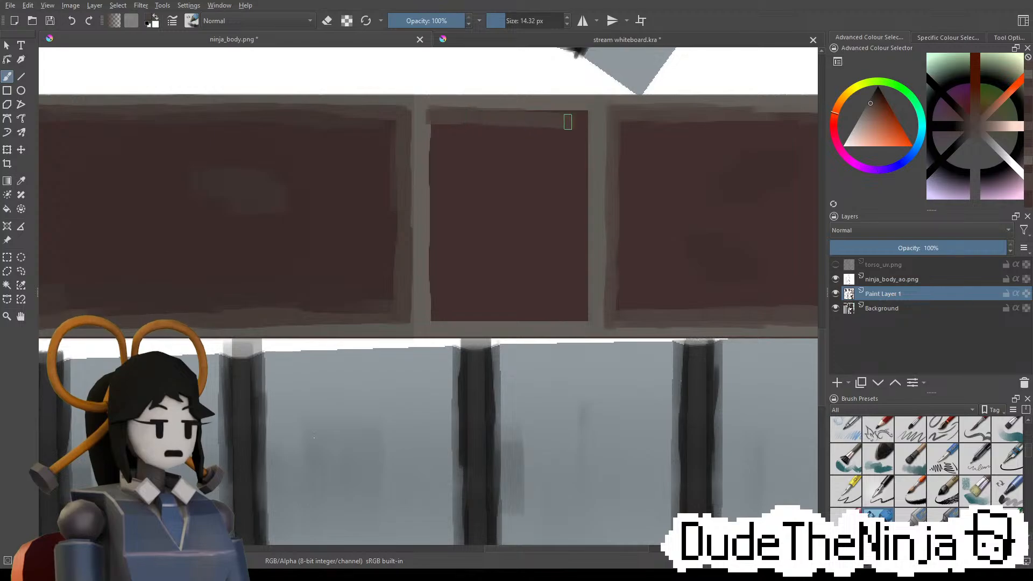
key(ctrl+z)
drag(486, 115, 539, 115)
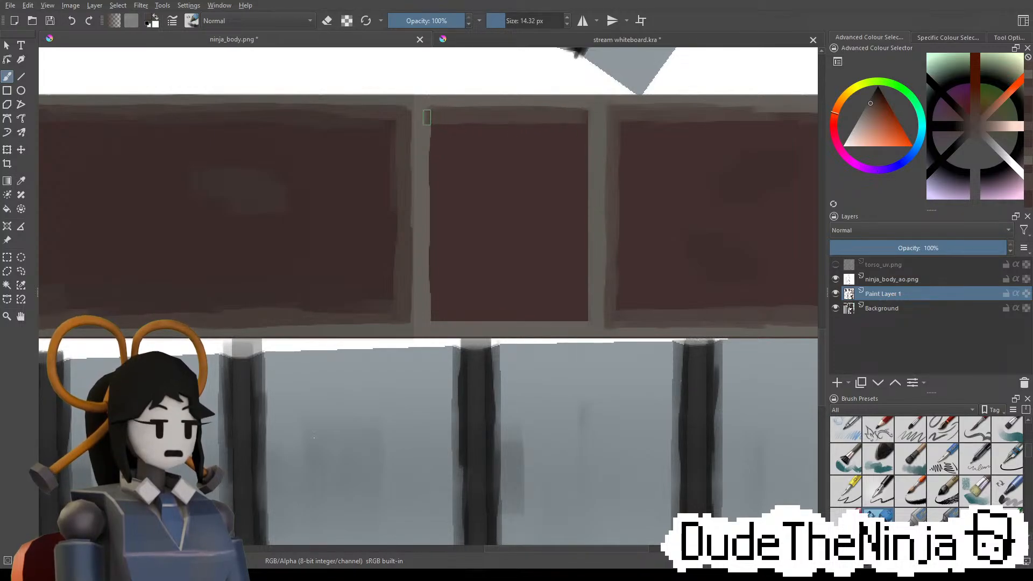
Paint the fourth panel's left border in soft brown from the upper corner down to the bottom
drag(426, 115, 430, 211)
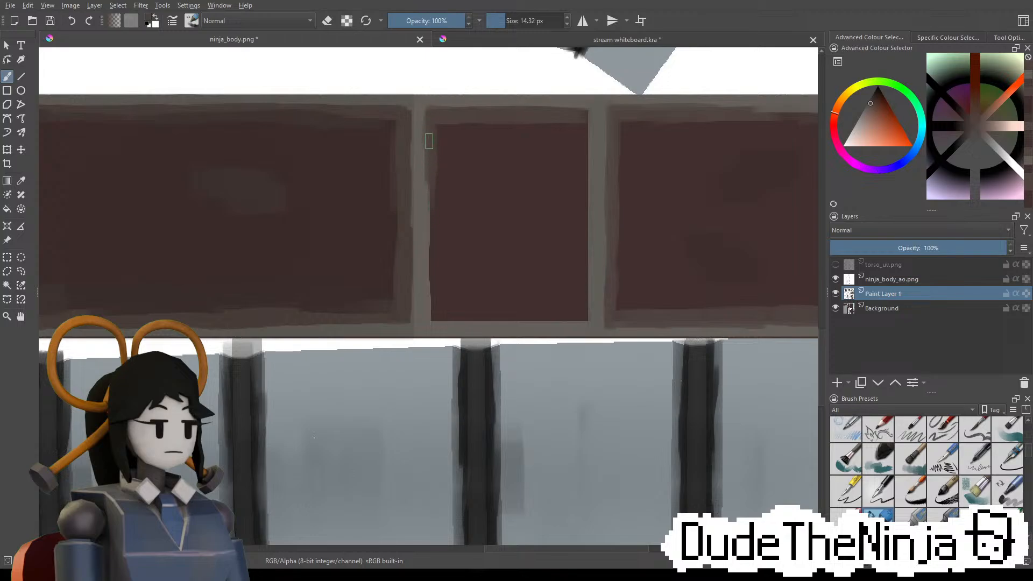
drag(429, 140, 427, 261)
drag(428, 216, 424, 261)
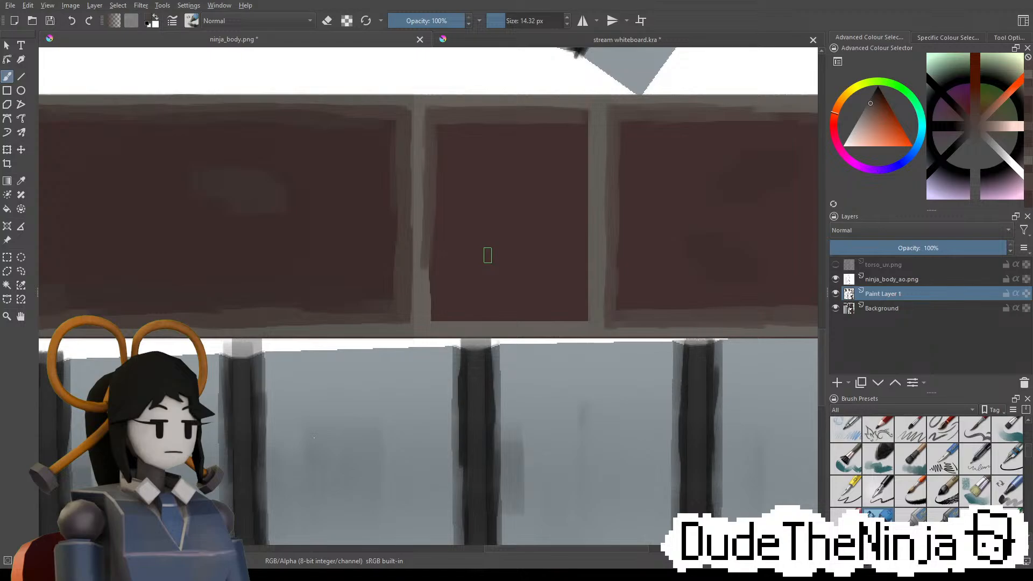
mouse_move(425, 265)
mouse_down()
mouse_move(424, 309)
mouse_move(429, 283)
mouse_up()
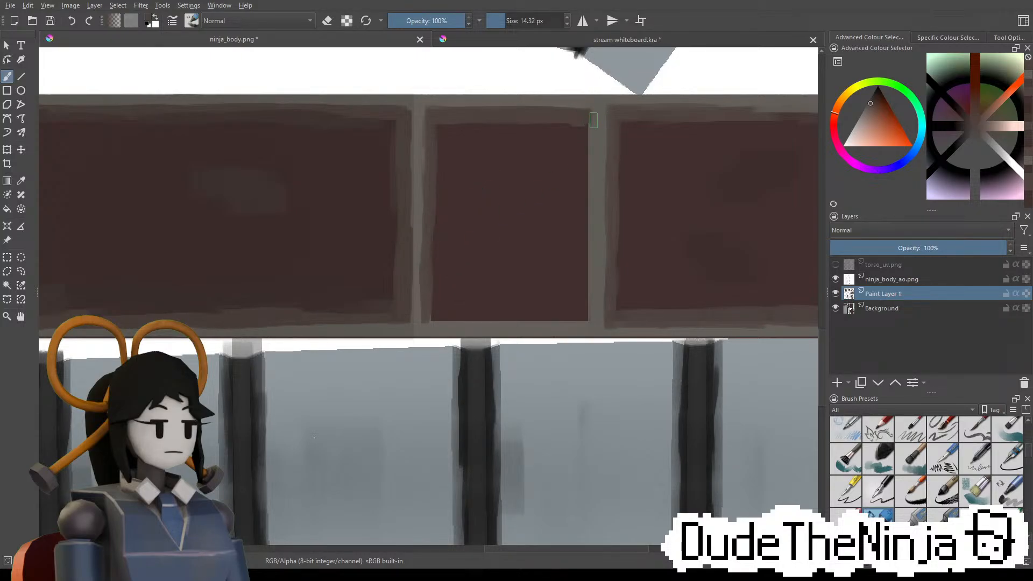
Paint the fourth panel's right border with a brush of up to 16.08 px, and paint its bottom border
drag(589, 113, 582, 318)
drag(591, 215, 586, 301)
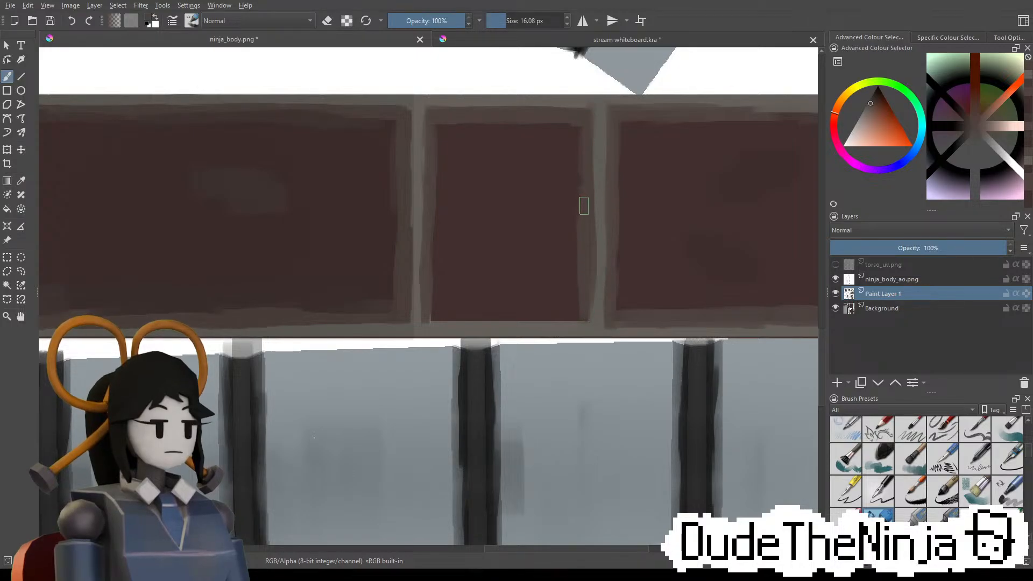
drag(584, 205, 587, 289)
mouse_move(430, 323)
mouse_down()
mouse_move(590, 318)
mouse_move(539, 311)
mouse_up()
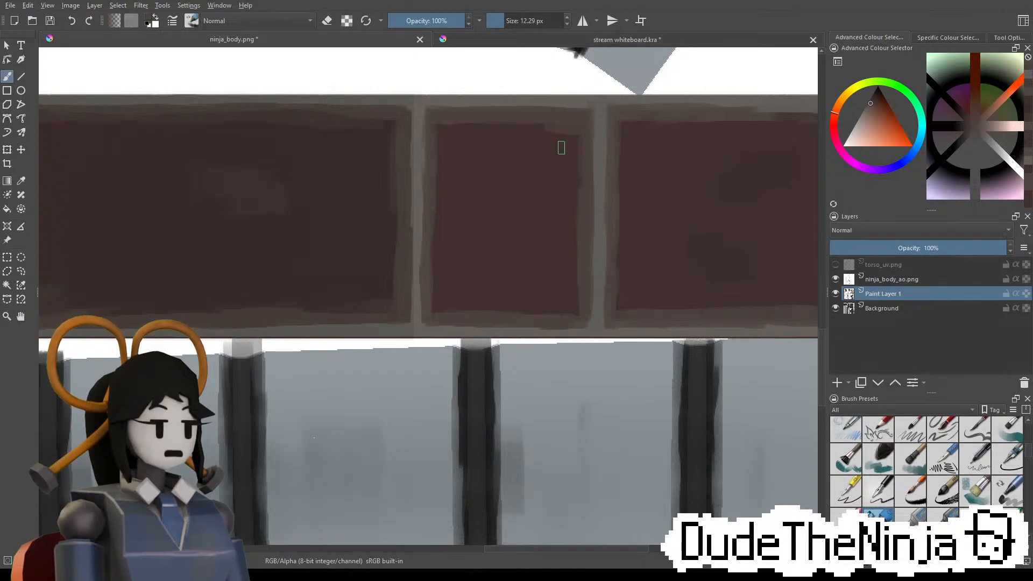
Trim the fourth panel's upper border with sampled dark brown, and dab 22.40 px shading patches inside the fourth and fifth panels
ctrl+click(549, 145)
drag(583, 132, 515, 121)
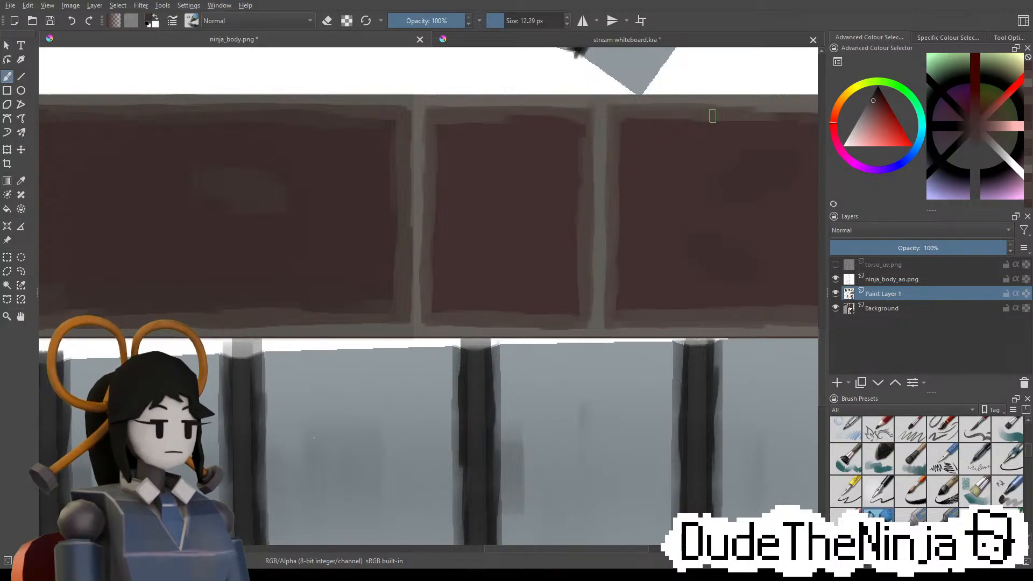
shift+drag(655, 148, 666, 148)
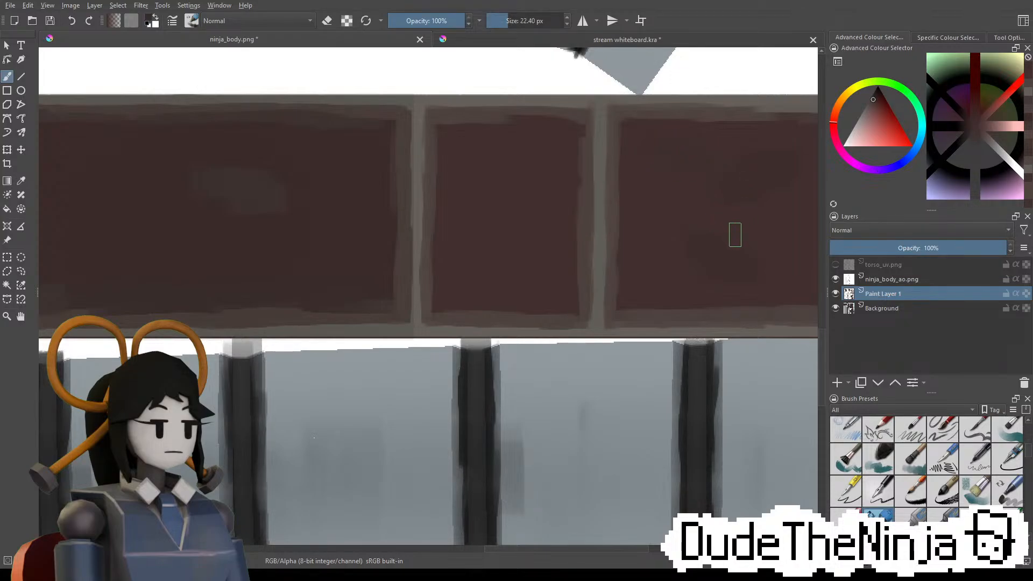
middle_drag(772, 245, 703, 226)
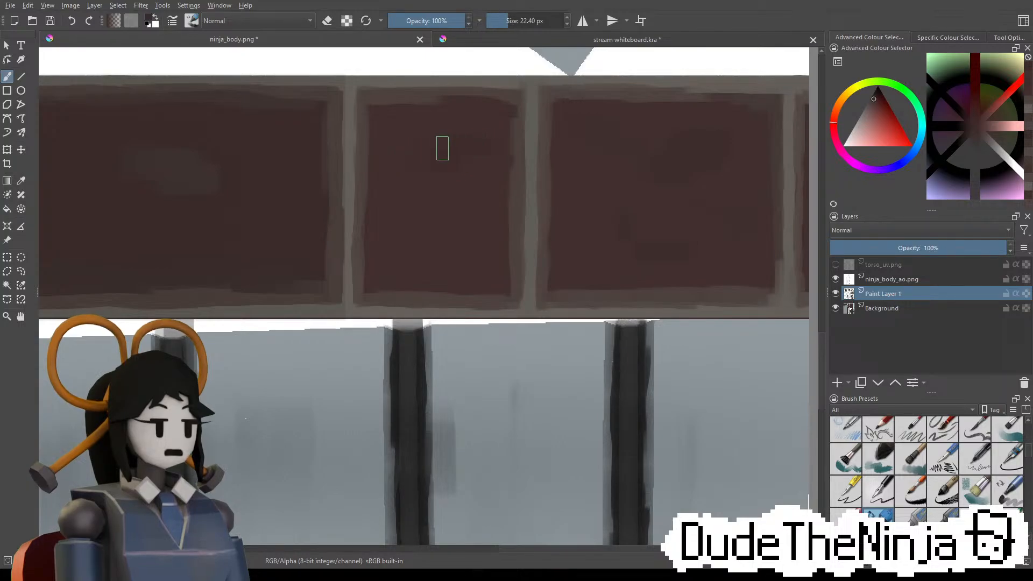
ctrl+click(444, 207)
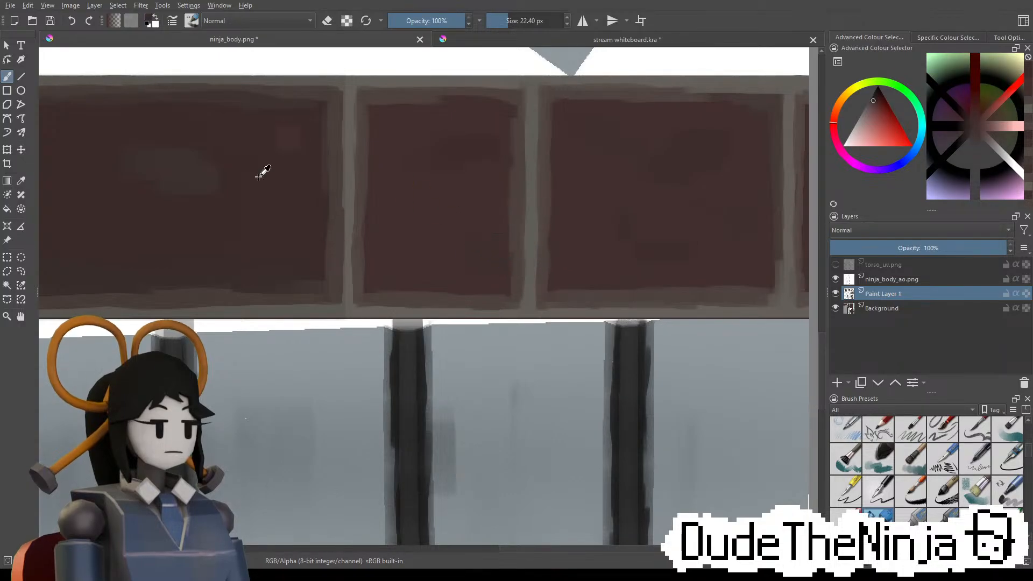
ctrl+click(241, 134)
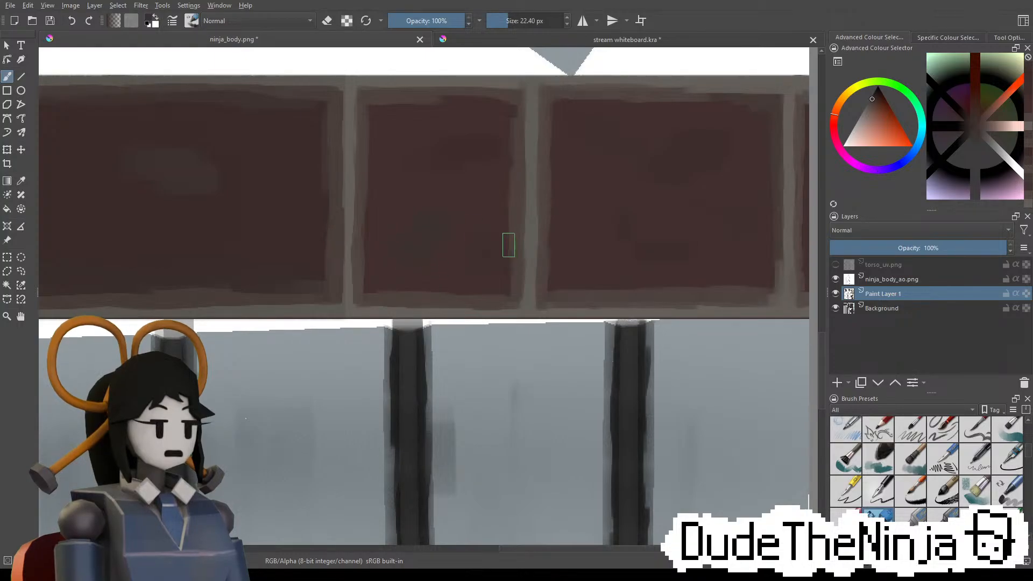
Sample the second panel's border brown and soften its inner corners with the 22.40 px brush
scroll(654, 204, down, 3)
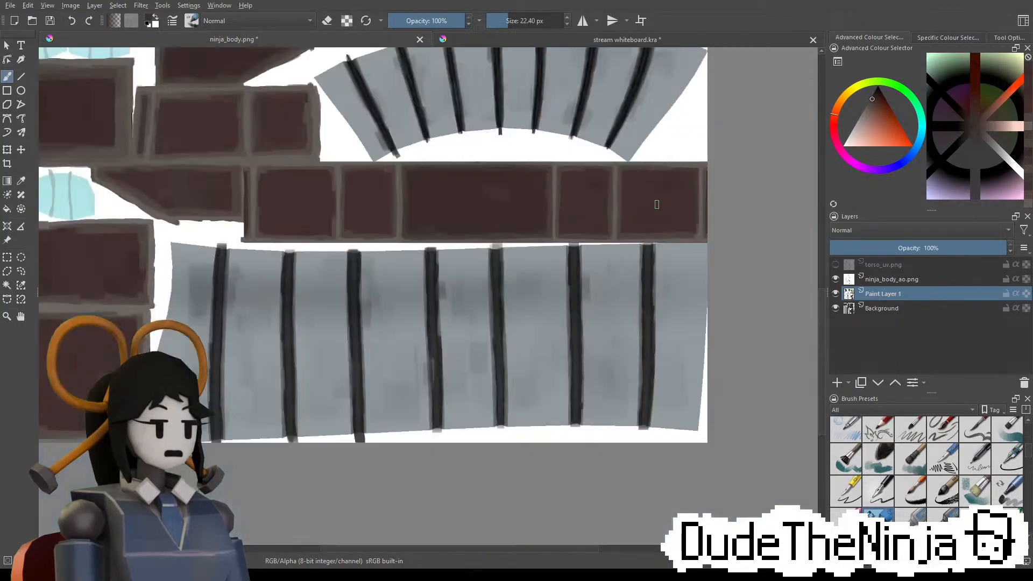
scroll(431, 226, up, 3)
scroll(491, 277, up, 2)
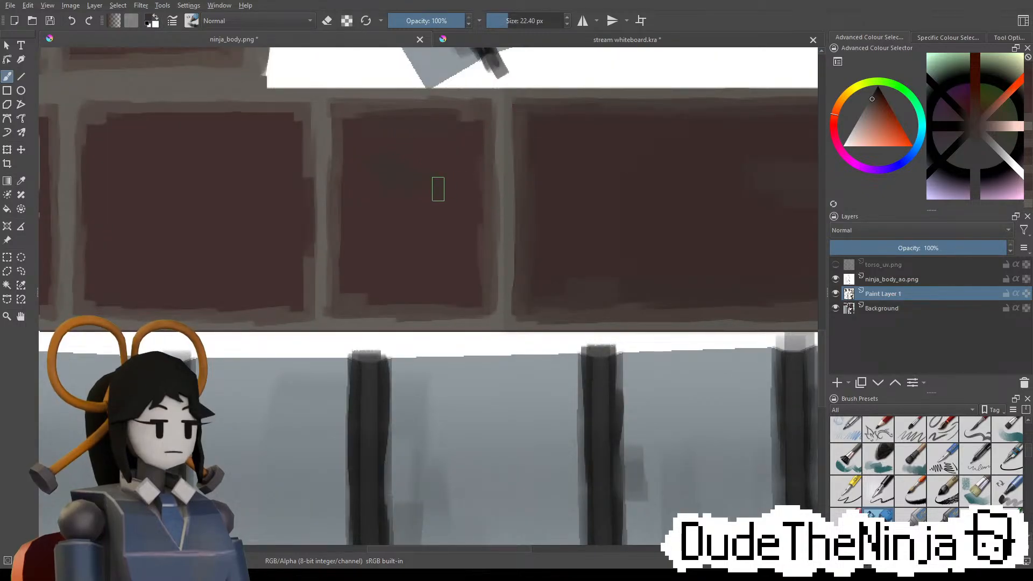
ctrl+click(486, 219)
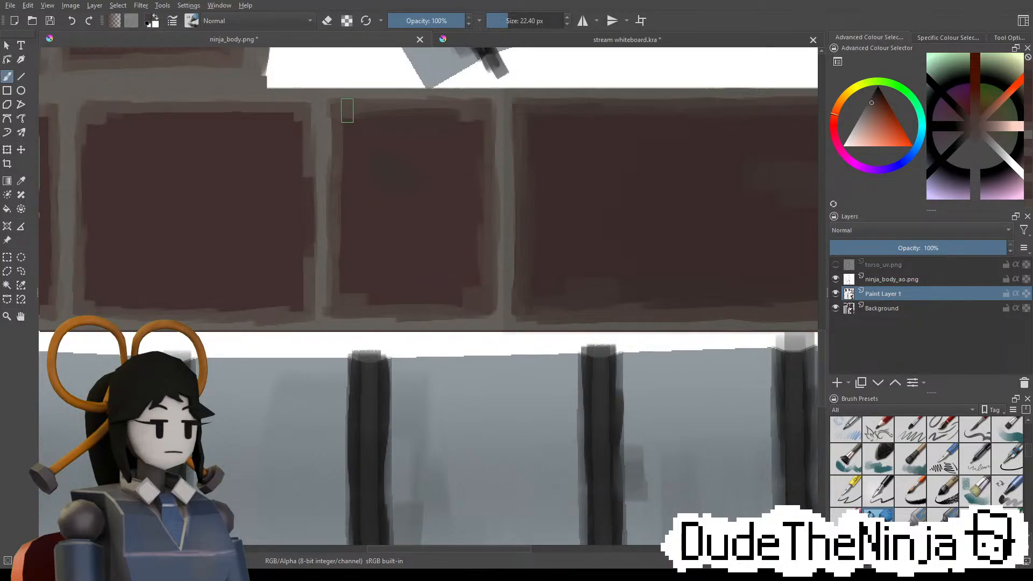
drag(353, 116, 342, 119)
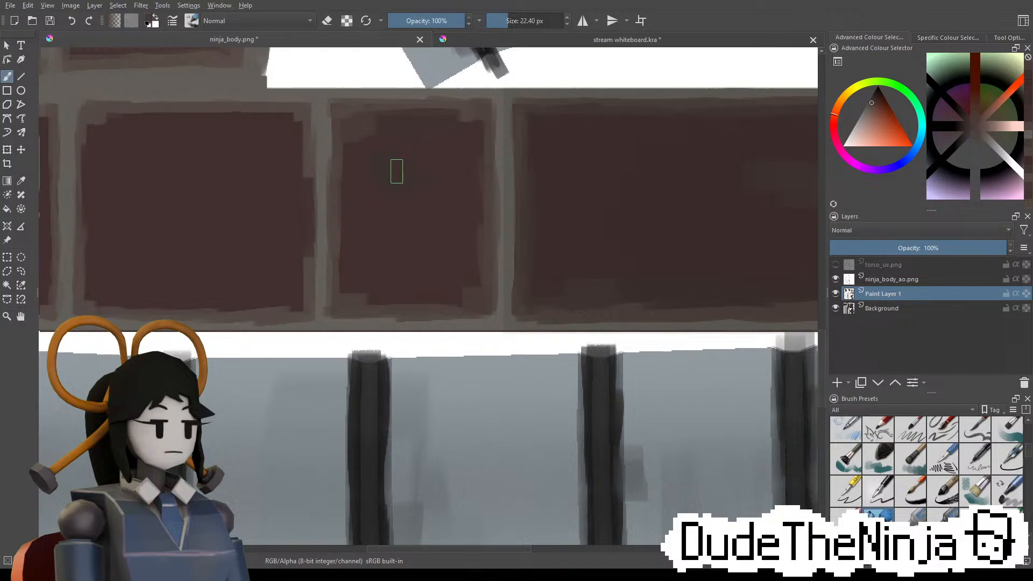
Touch up the first panel's upper-left border, undo the oversized stroke and reduce the brush to 10.08 px
middle_drag(186, 147, 422, 167)
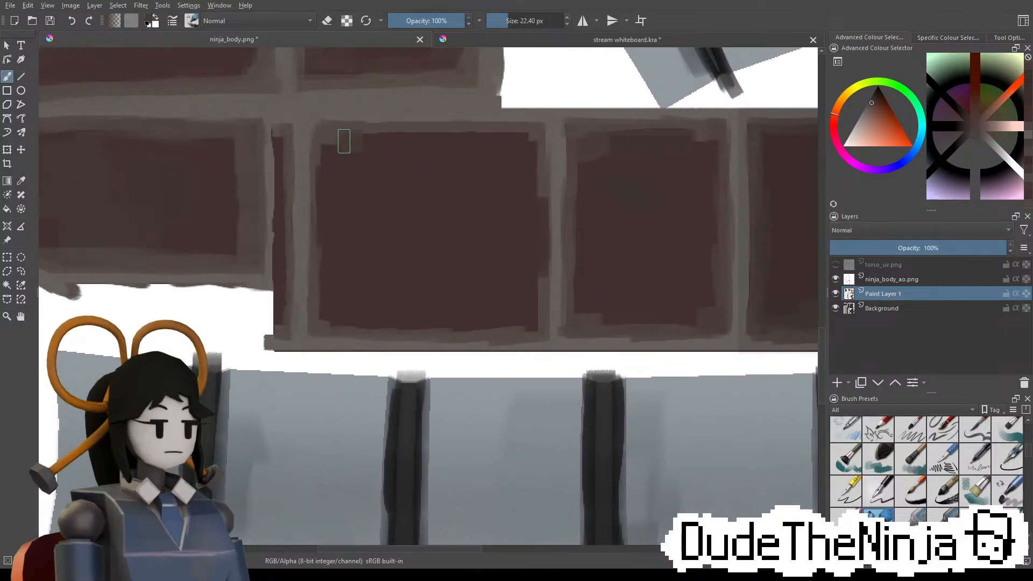
mouse_move(379, 141)
mouse_down()
mouse_move(409, 141)
mouse_move(357, 139)
mouse_move(424, 135)
mouse_up()
key(ctrl+z)
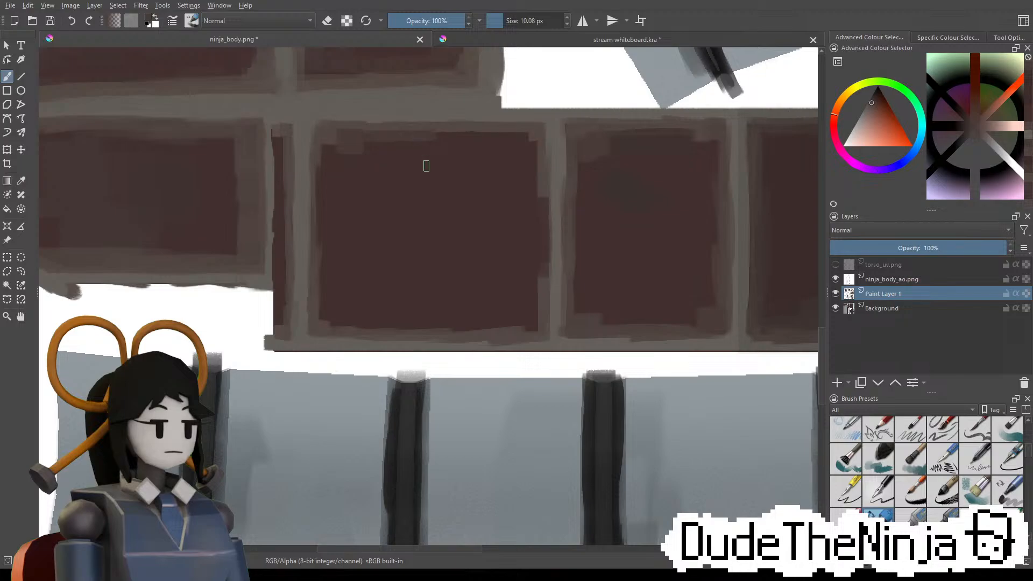
Sample dark brown from the large panel beside the strip and dab 18.42 px dark patches in the first and second panels
middle_drag(511, 303, 569, 243)
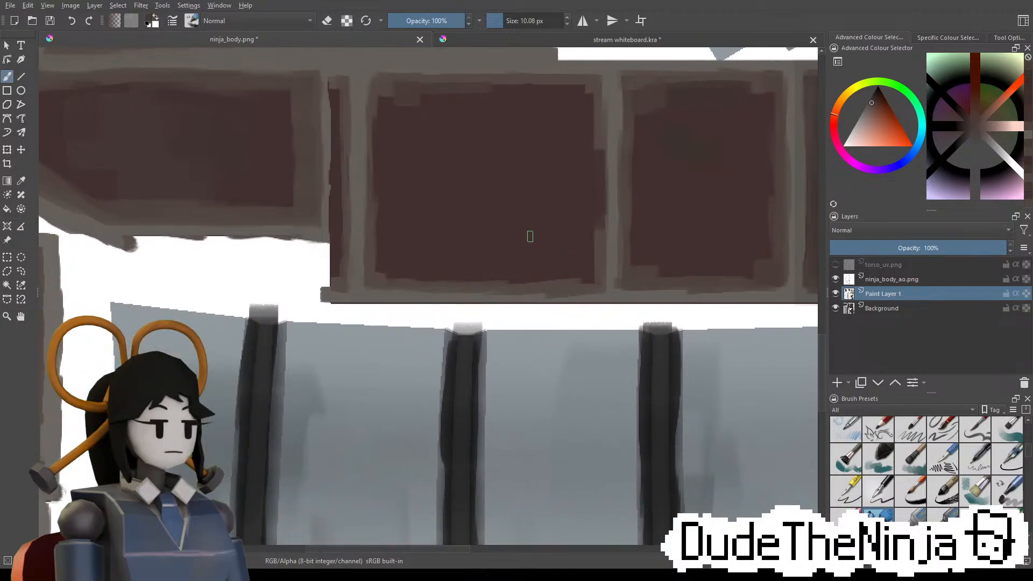
middle_drag(667, 143, 639, 300)
ctrl+click(162, 242)
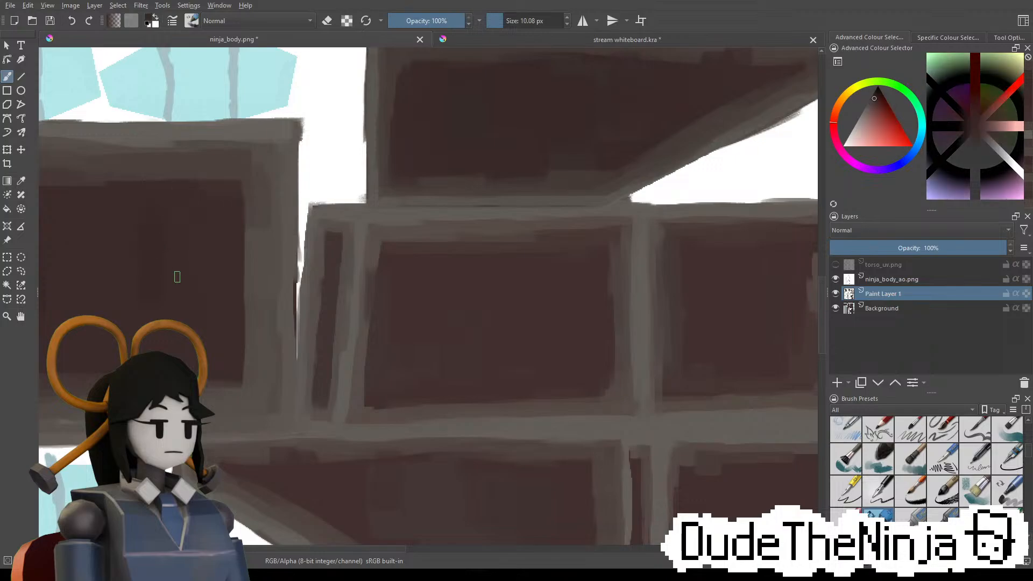
middle_drag(623, 363, 411, 148)
mouse_move(561, 308)
shift+mouse_down()
mouse_move(529, 307)
mouse_move(570, 307)
mouse_move(532, 321)
shift+mouse_up()
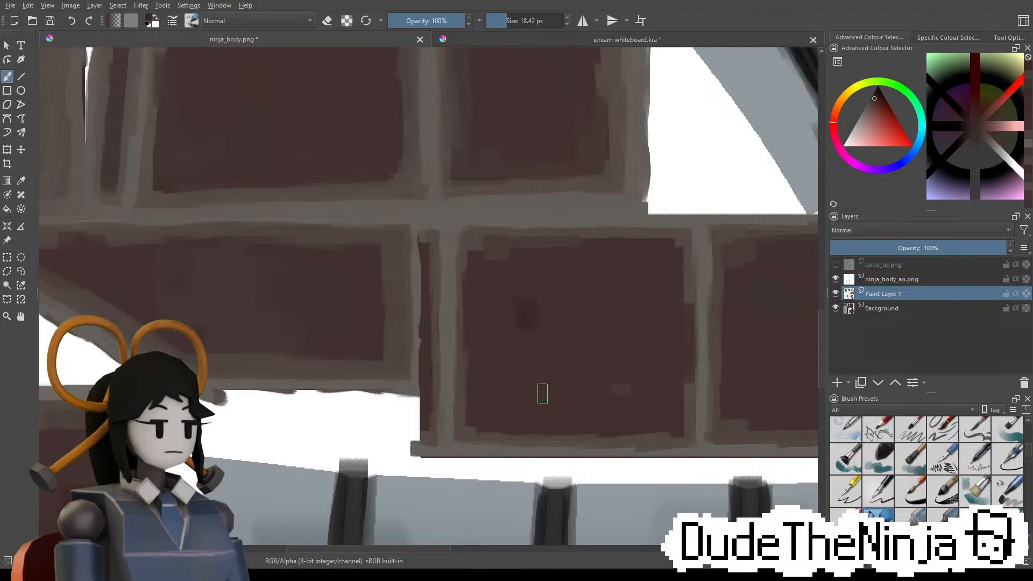
middle_drag(651, 325, 624, 283)
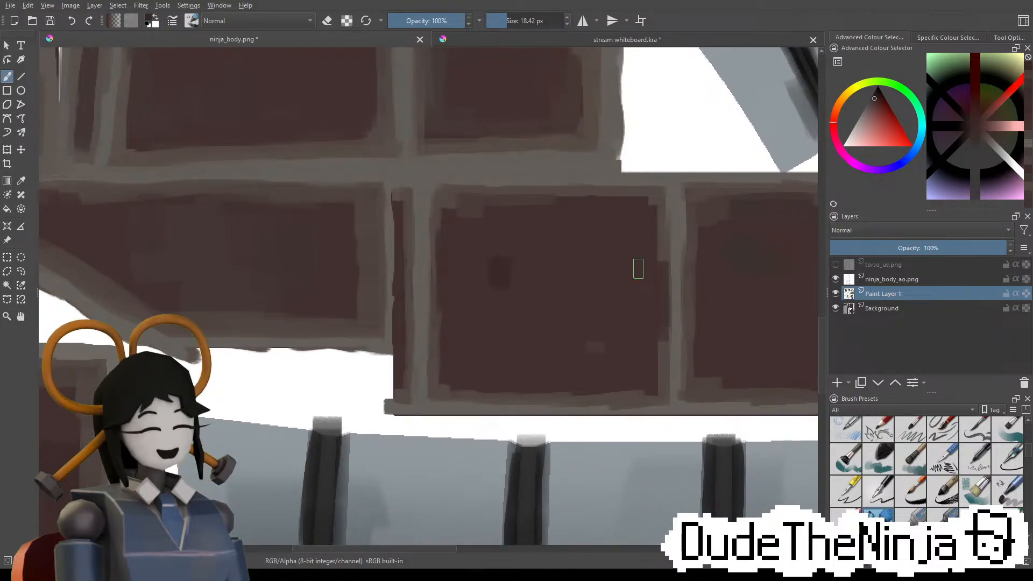
middle_drag(638, 268, 517, 218)
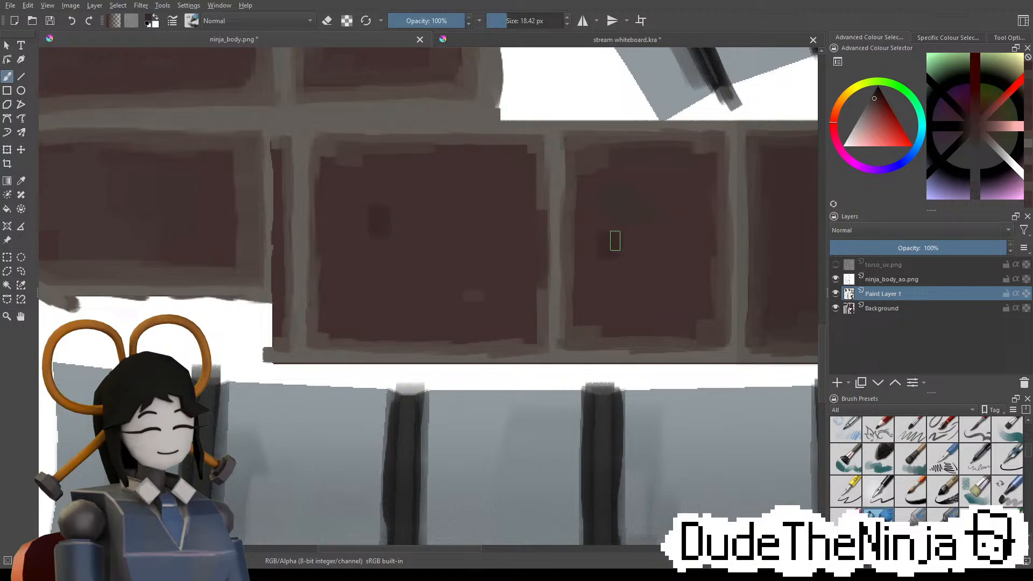
middle_drag(711, 228, 560, 199)
Sample the first panel's light spot and dab small 8.88 px highlights in the second and wide third panels
ctrl+click(332, 267)
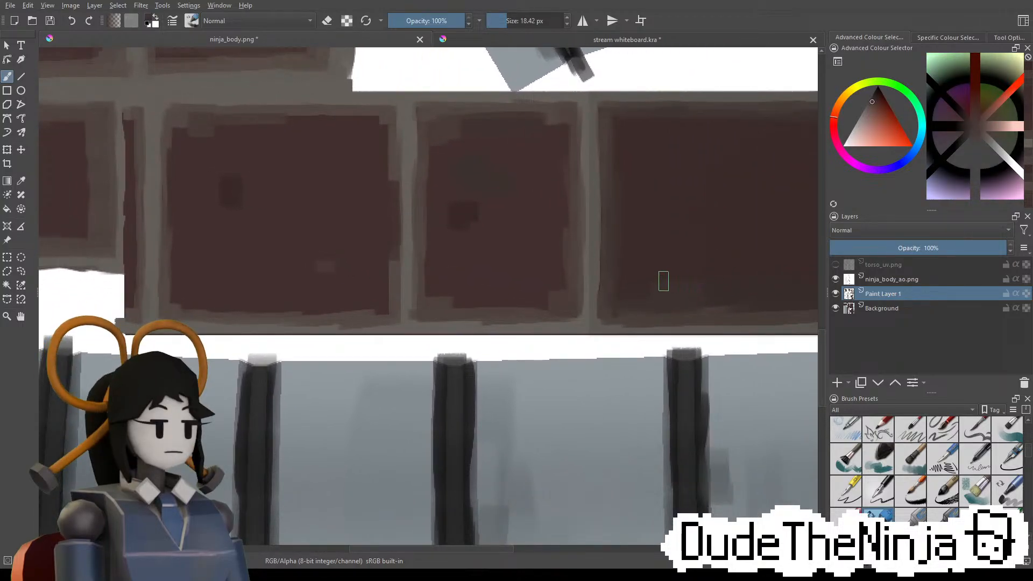
shift+drag(514, 270, 504, 270)
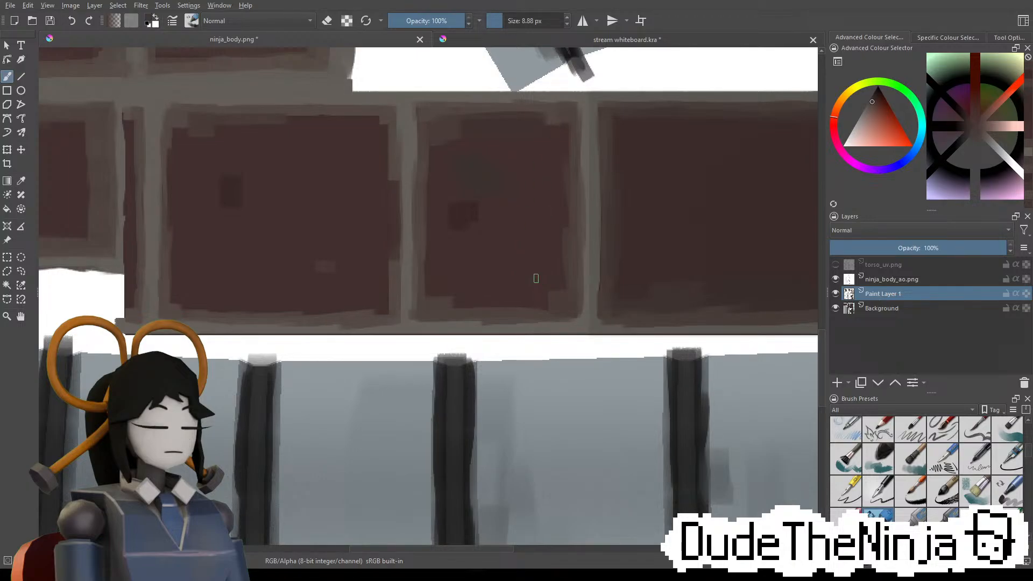
middle_drag(718, 225, 526, 255)
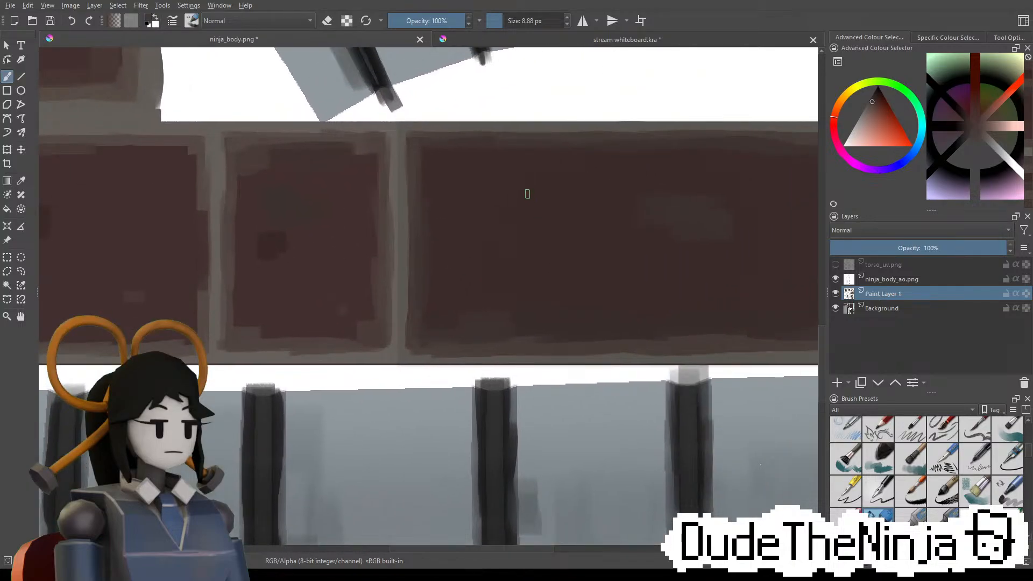
click(530, 193)
Dab soft lighter brown highlights in the fourth and fifth panels, enlarging the brush to 13.87 px
middle_drag(699, 245, 349, 207)
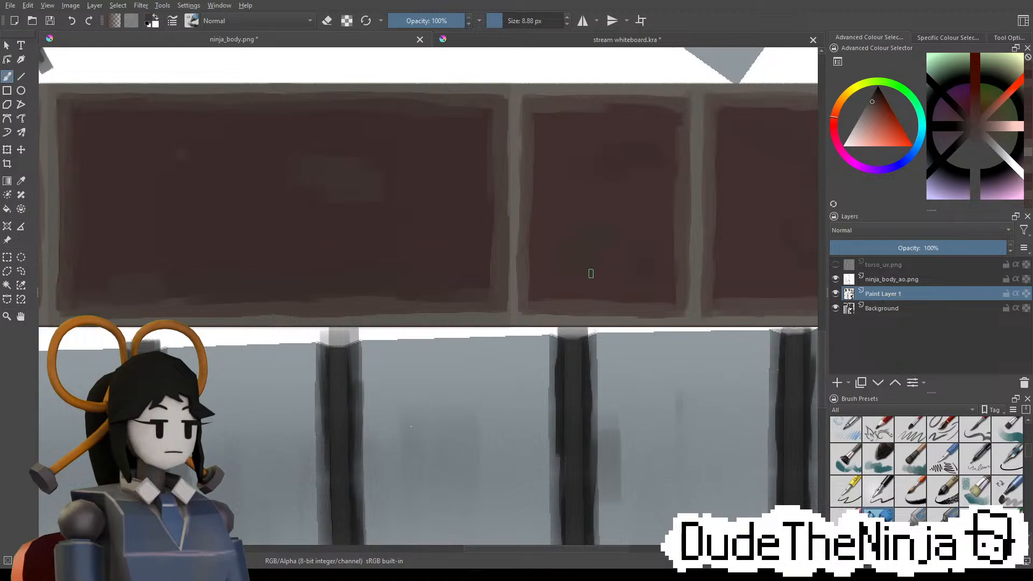
shift+drag(637, 164, 641, 164)
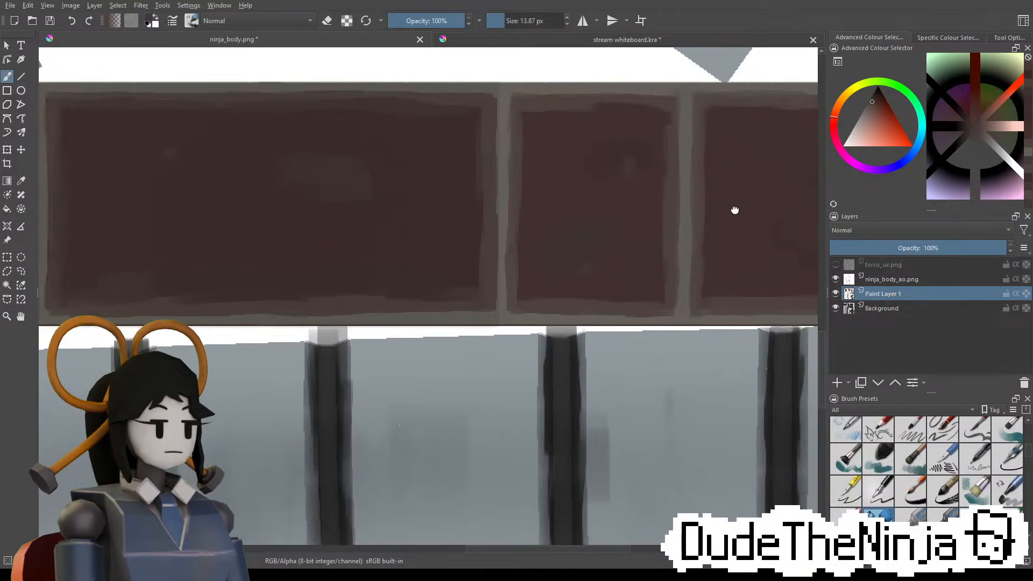
middle_drag(733, 210, 572, 184)
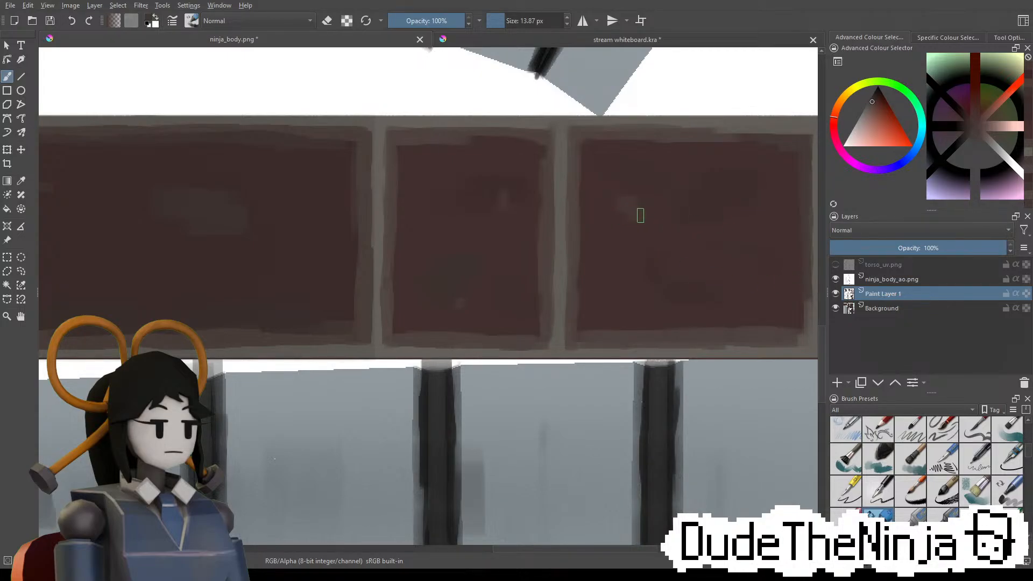
middle_drag(744, 252, 696, 232)
middle_drag(514, 219, 682, 246)
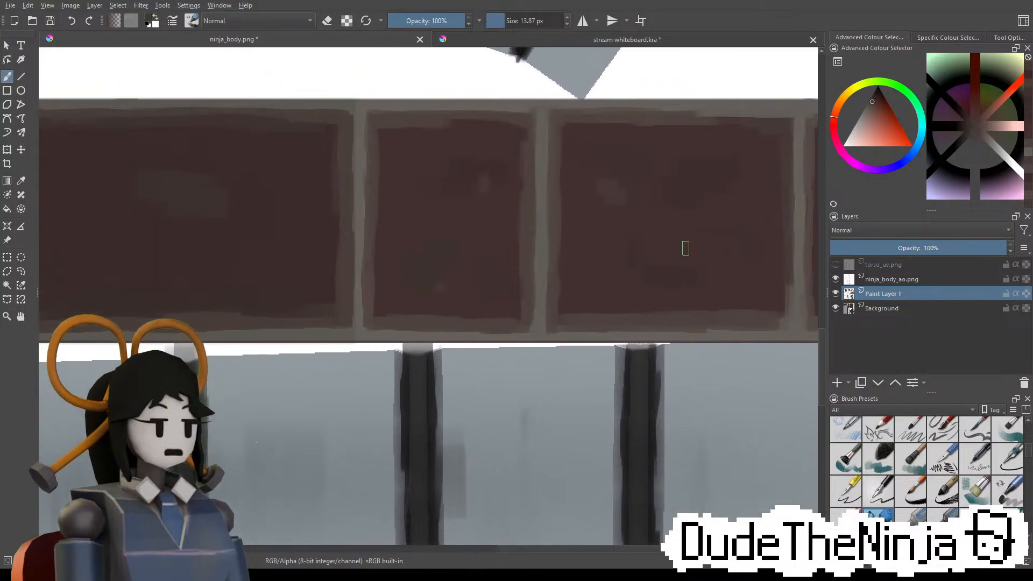
Sample dark brown from the panel above the upper five-section band and shade the band's middle section with a 42.17 px brush
scroll(505, 280, down, 3)
scroll(462, 279, down, 2)
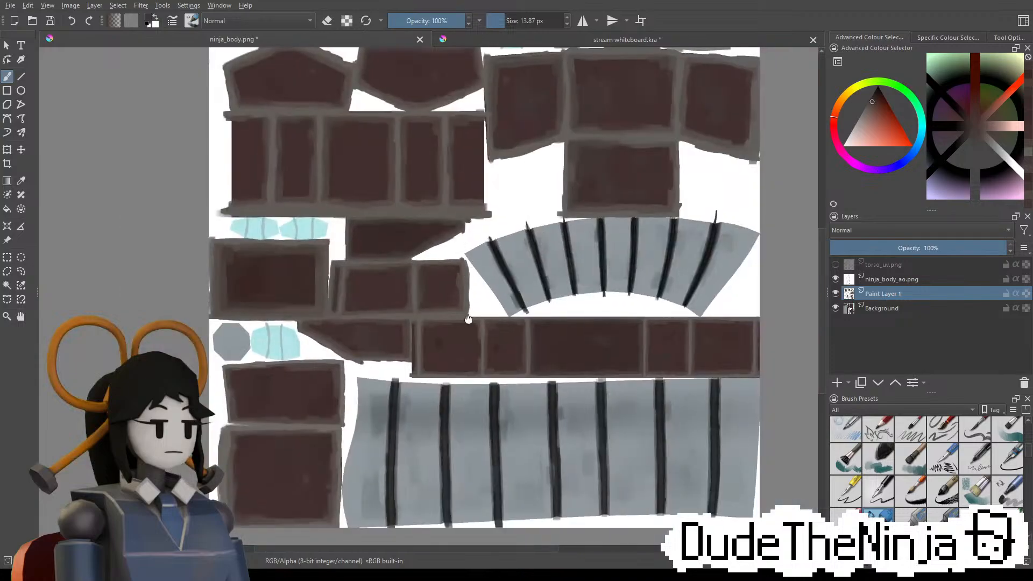
scroll(377, 247, up, 5)
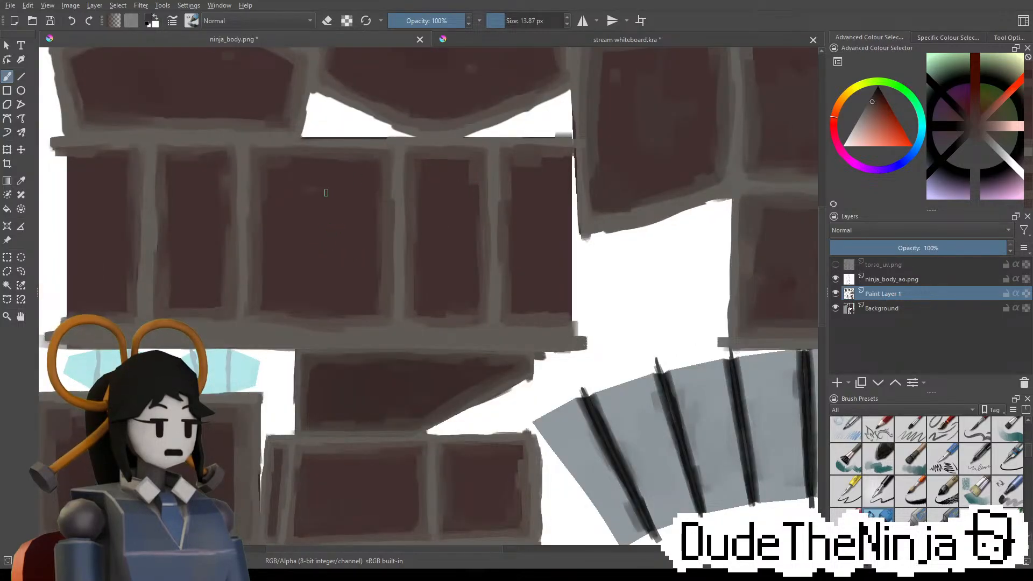
middle_drag(333, 136, 432, 228)
ctrl+click(514, 123)
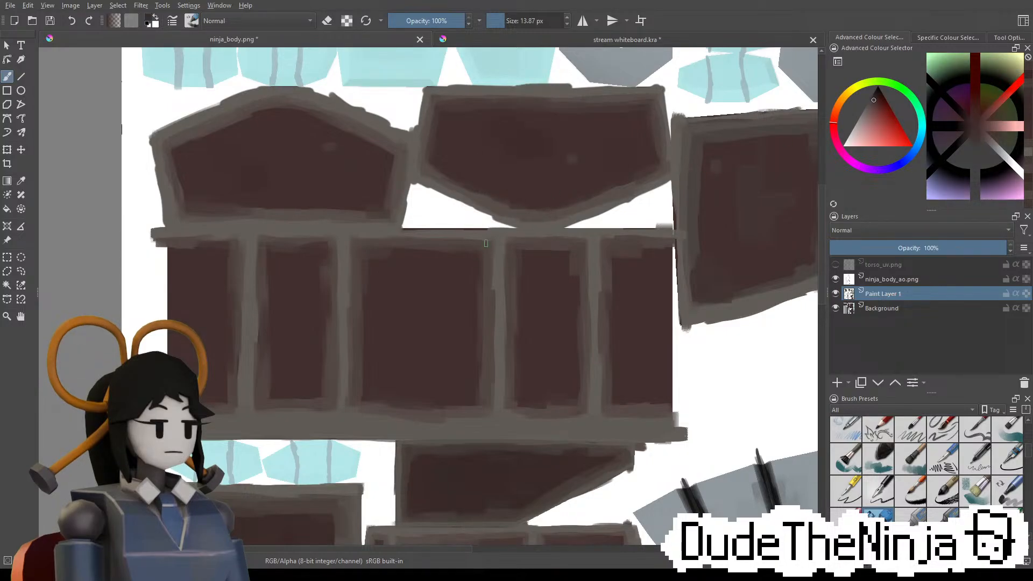
shift+drag(425, 288, 440, 288)
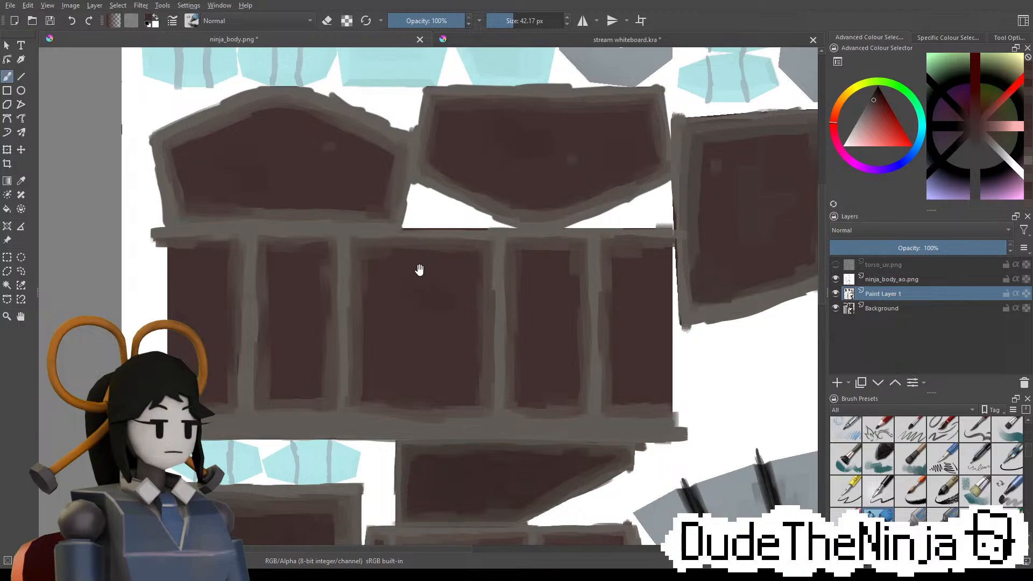
Choose a near-black brown, reduce the brush to 13.75 px, and dab small dark spots in the band's wide middle section and the panels above
middle_drag(420, 269, 496, 249)
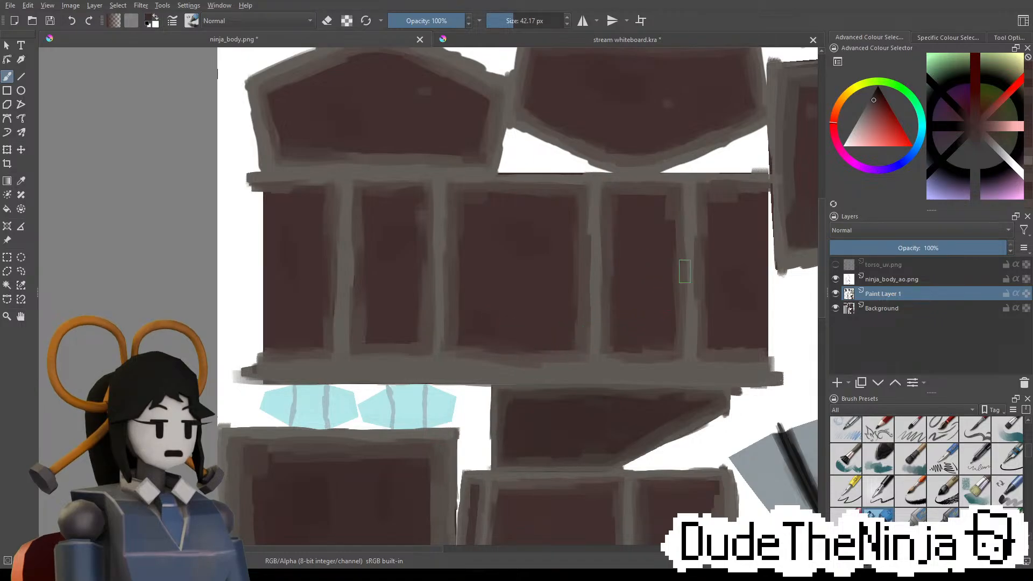
drag(877, 98, 874, 97)
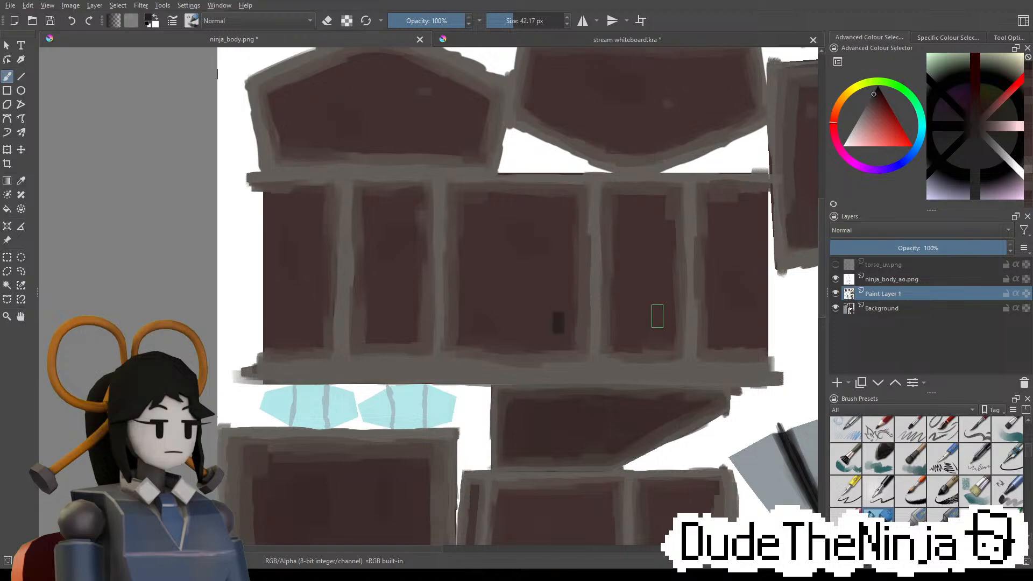
shift+drag(561, 324, 546, 324)
click(558, 323)
middle_drag(609, 130, 587, 229)
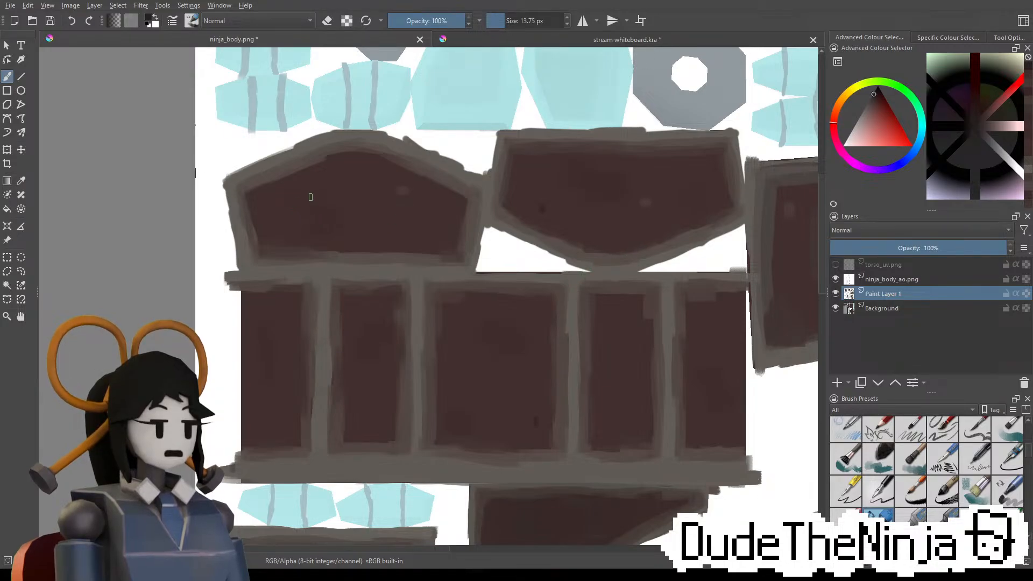
click(306, 195)
Dab small near-black spots in the slanted panel, the large central panel and the small trapezoid panel above it
middle_drag(691, 275, 429, 201)
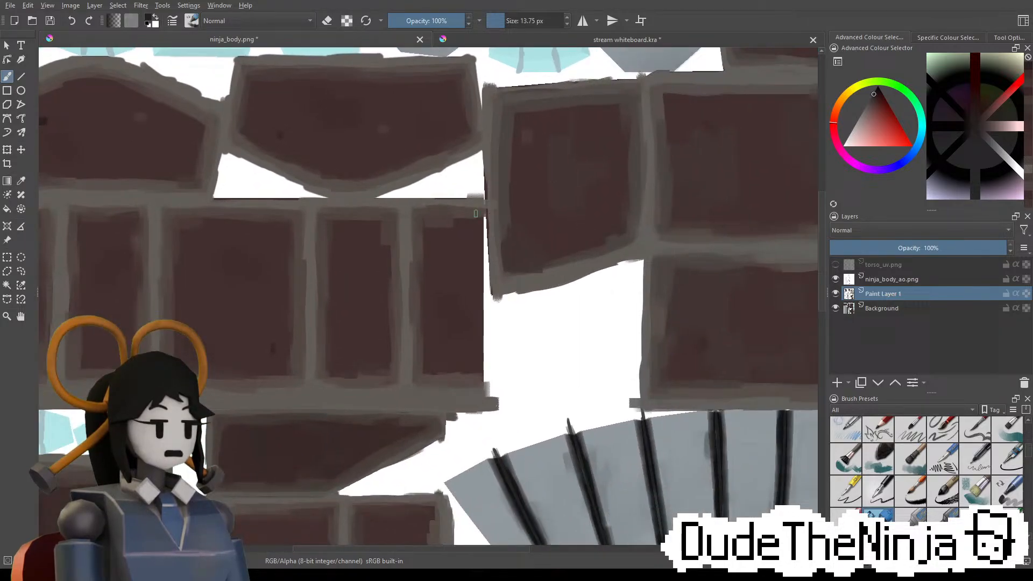
click(592, 231)
scroll(925, 463, down, 3)
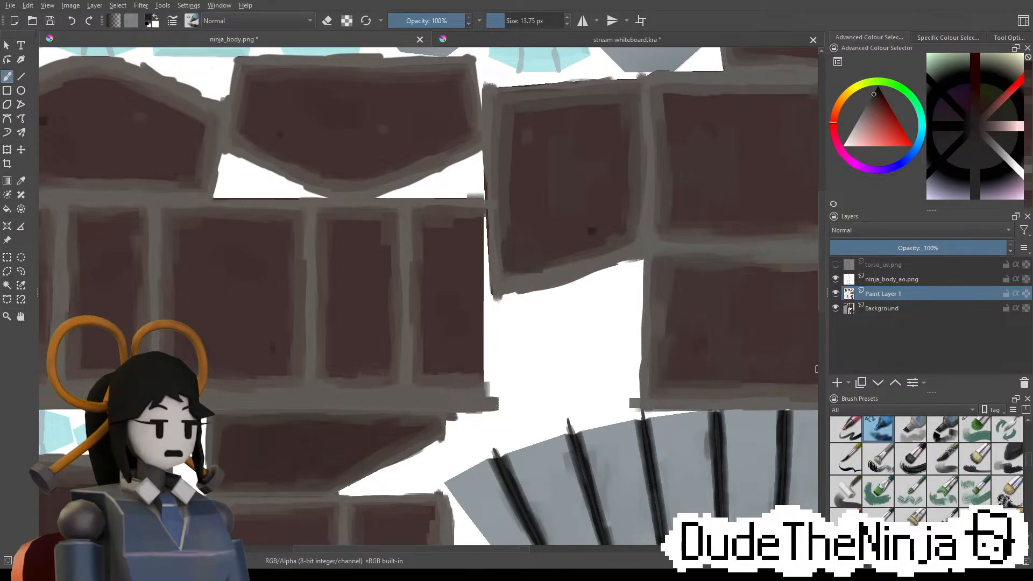
middle_drag(805, 309, 626, 355)
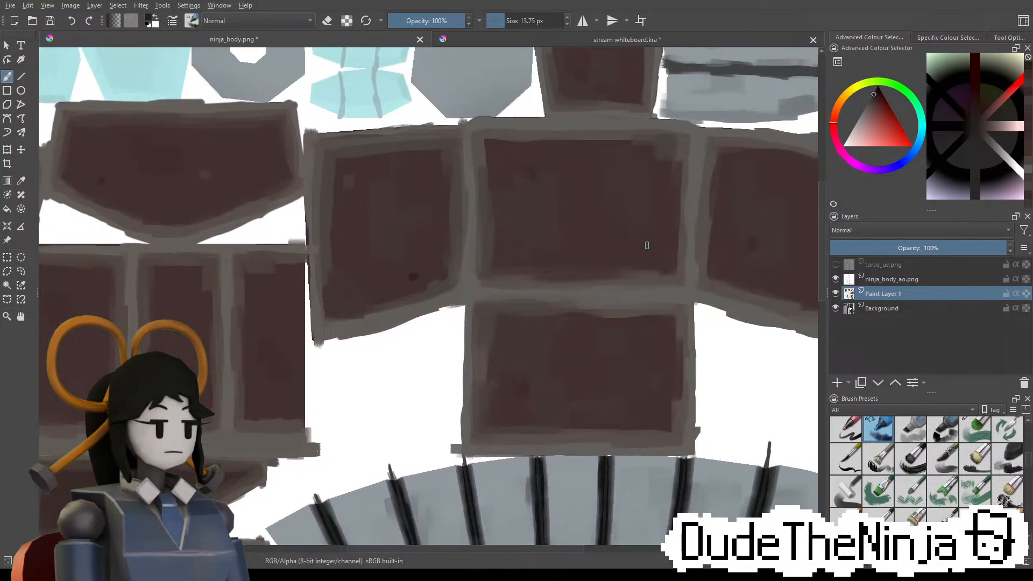
middle_drag(650, 248, 594, 338)
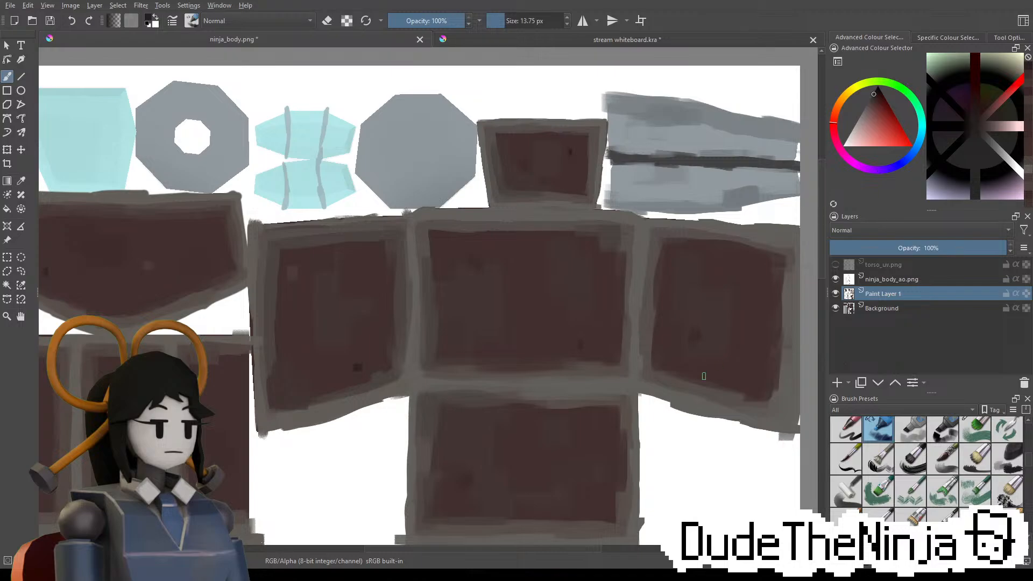
Dab small near-black spots in the wide panel of the lower block, the tapered panel beneath it and the stacked lower panels
scroll(413, 220, down, 1)
middle_drag(437, 424, 549, 205)
scroll(301, 385, up, 2)
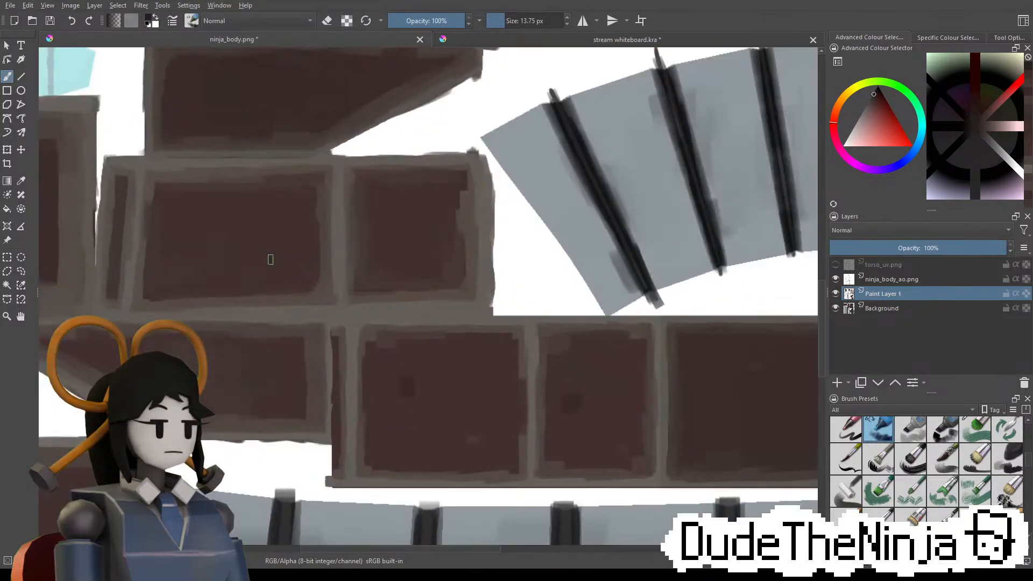
middle_drag(285, 260, 434, 262)
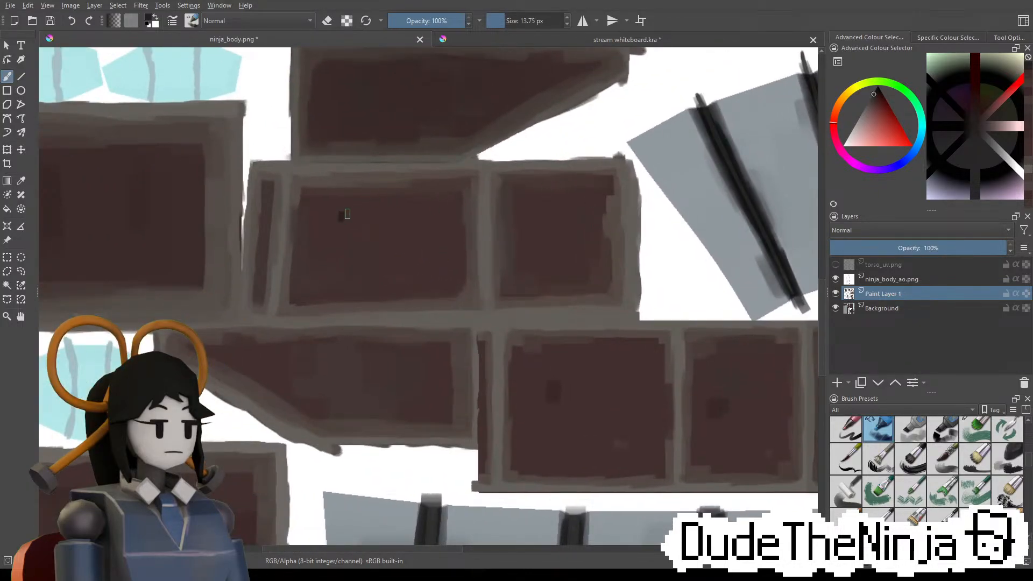
mouse_move(524, 218)
middle_down()
mouse_move(560, 113)
mouse_move(597, 109)
middle_up()
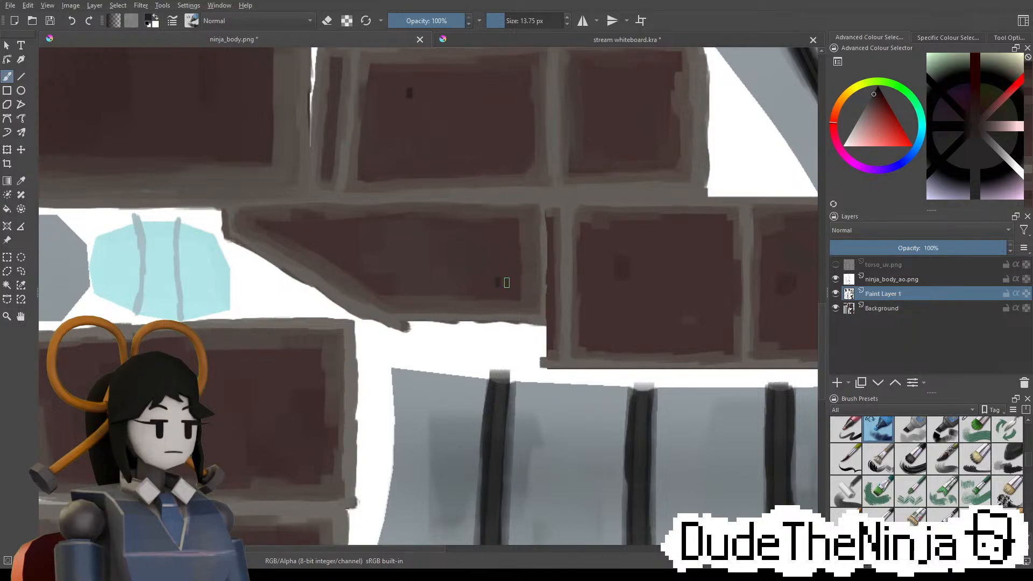
middle_drag(507, 283, 667, 367)
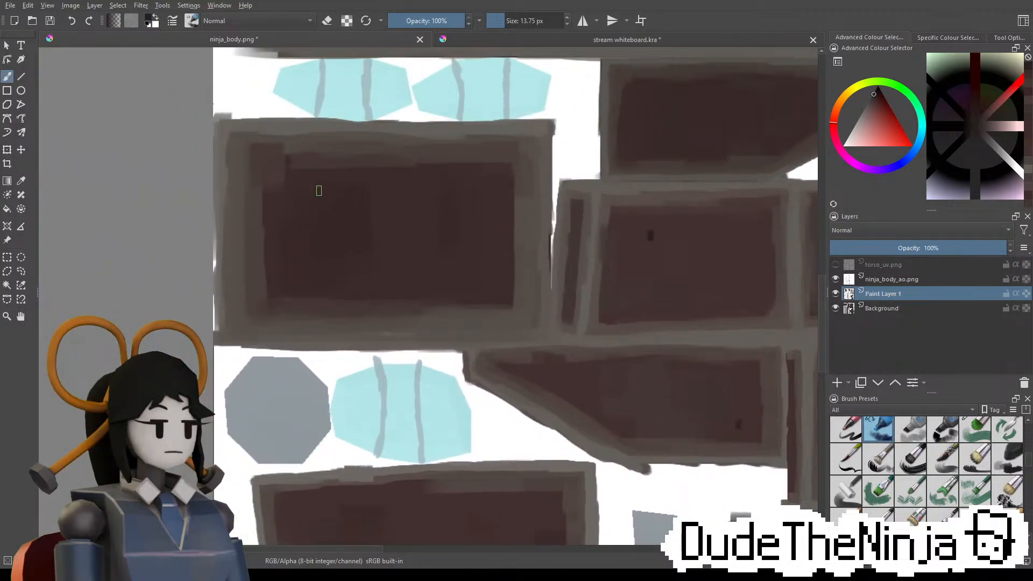
middle_drag(509, 404, 590, 199)
middle_drag(490, 352, 469, 283)
middle_drag(558, 295, 523, 170)
middle_drag(529, 248, 529, 148)
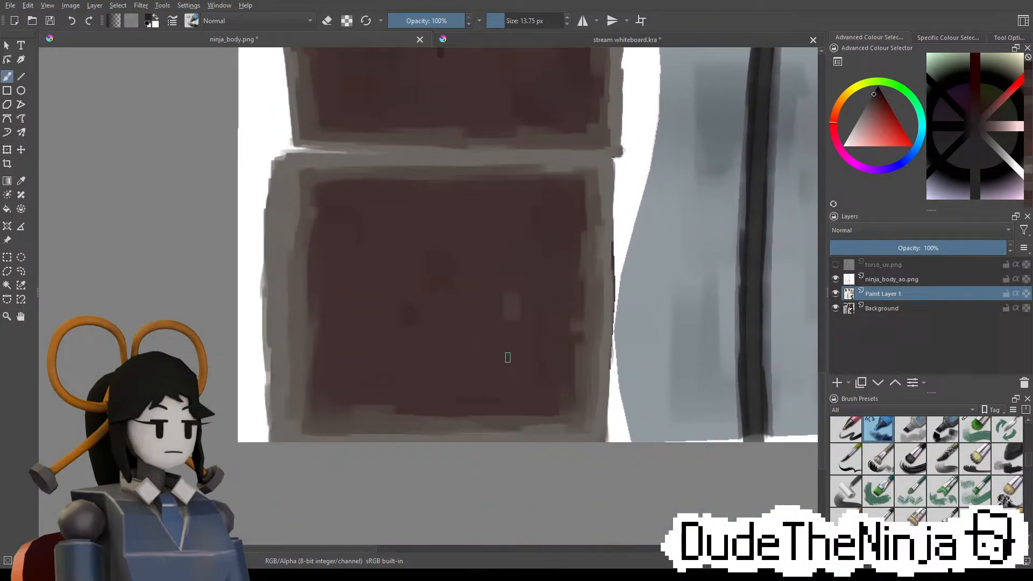
Choose a pale pink and dab small highlights in the first and wide panels of the lower strip, resampling softer browns from the strip
click(861, 132)
middle_drag(678, 166, 417, 390)
middle_drag(616, 175, 582, 228)
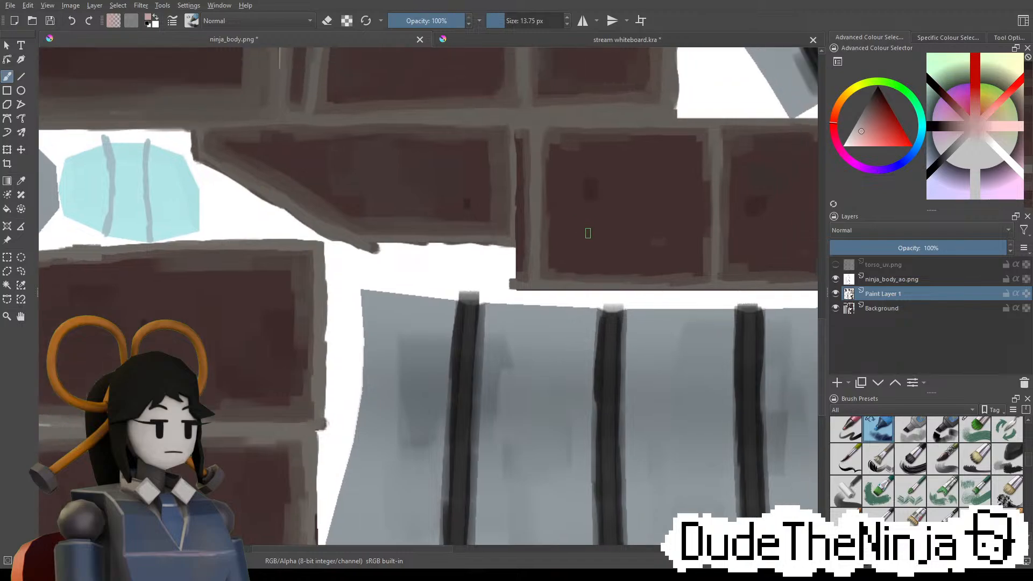
ctrl+click(589, 231)
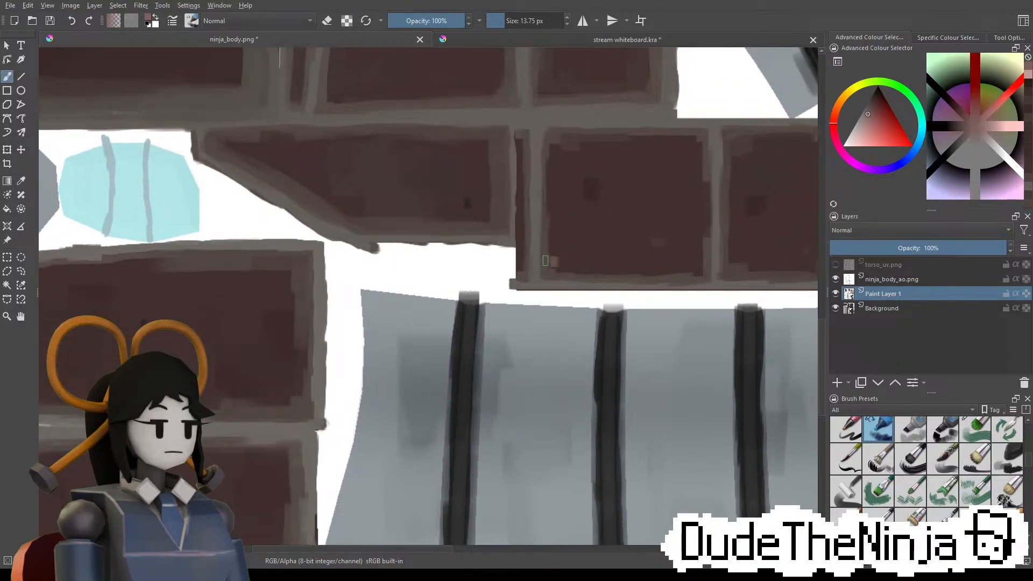
mouse_move(692, 244)
mouse_down()
mouse_move(476, 265)
mouse_move(569, 240)
mouse_up()
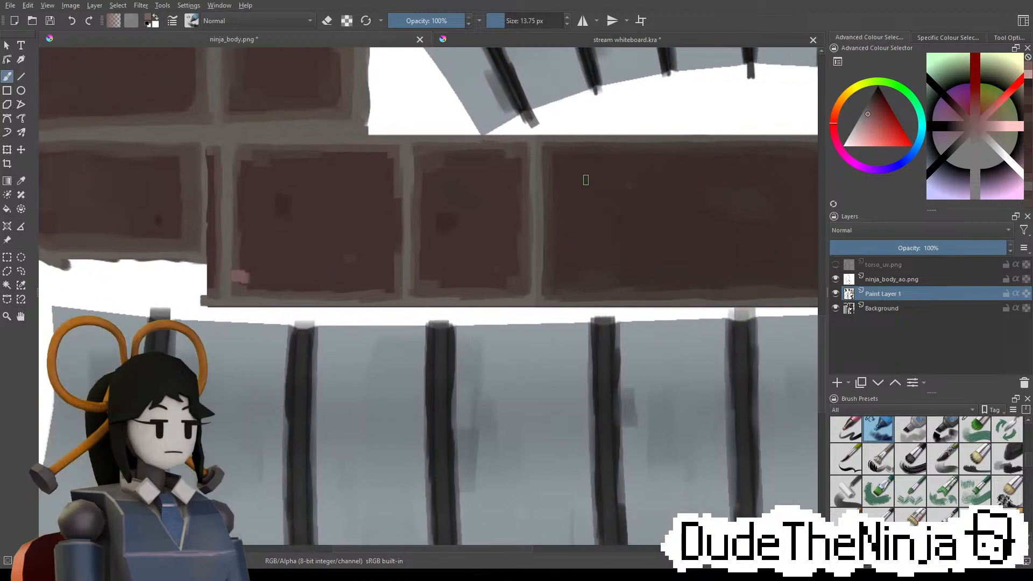
drag(577, 165, 594, 164)
ctrl+click(585, 165)
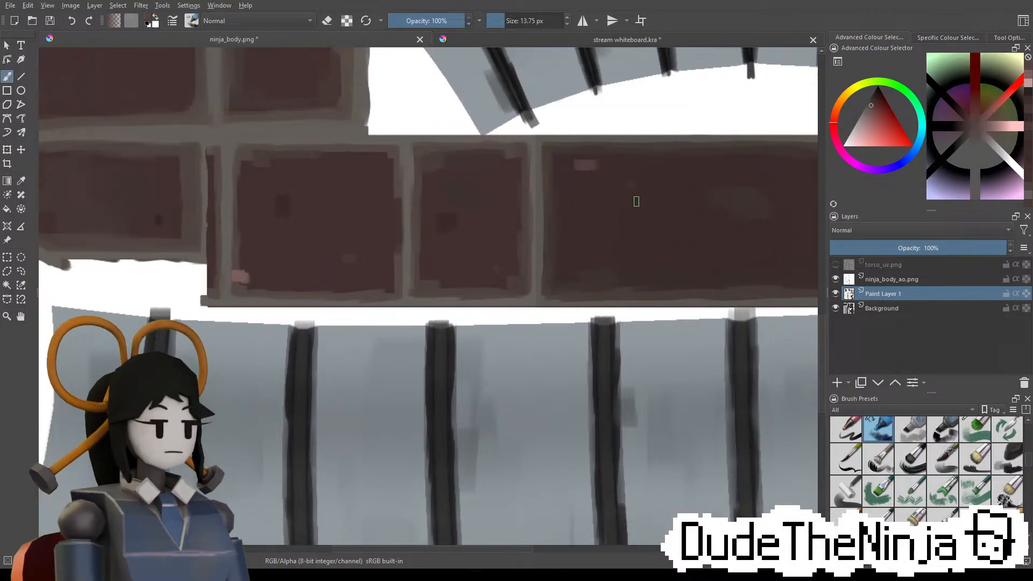
middle_drag(788, 213, 644, 208)
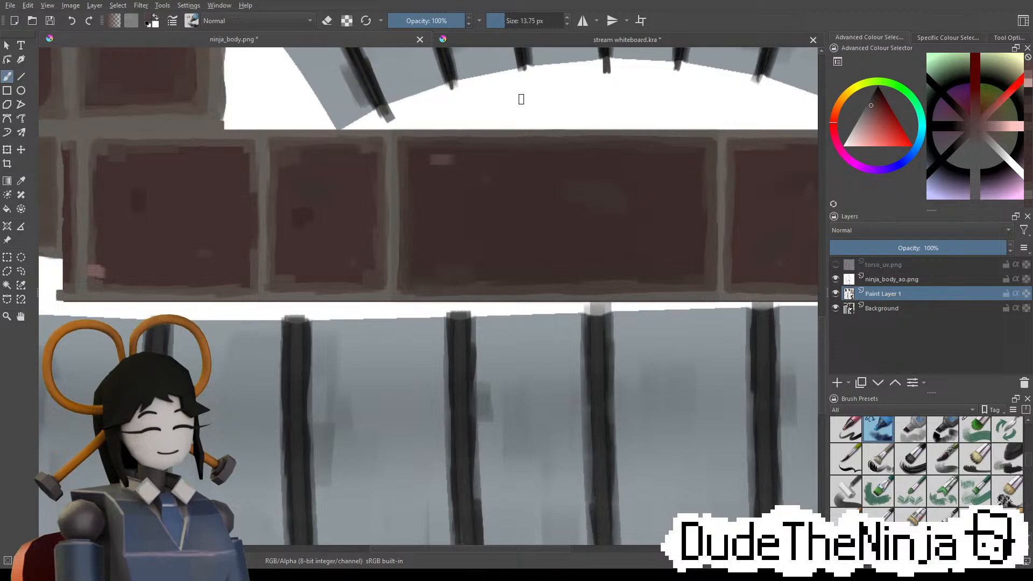
middle_drag(718, 187, 605, 224)
ctrl+click(660, 176)
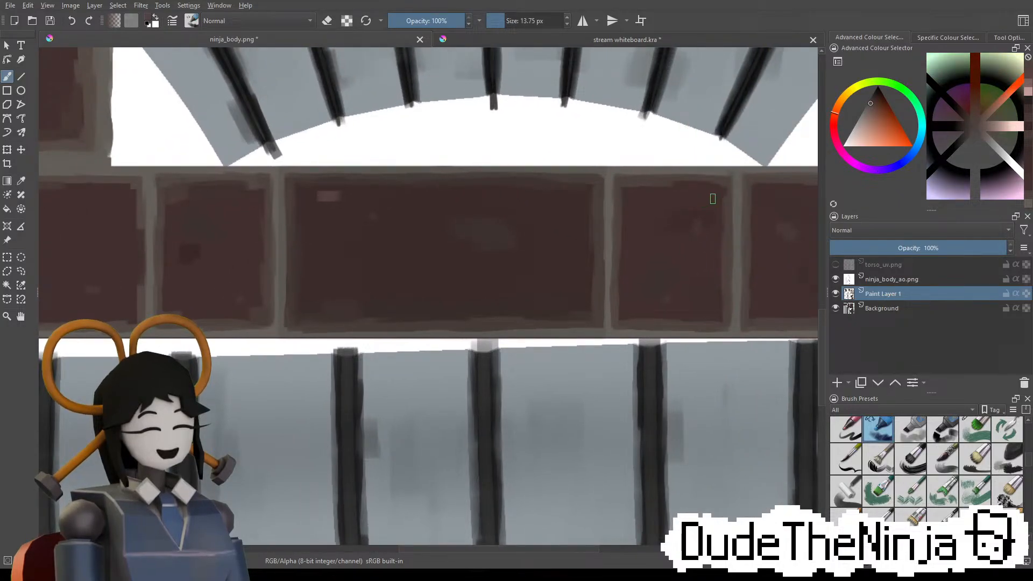
scroll(737, 238, down, 3)
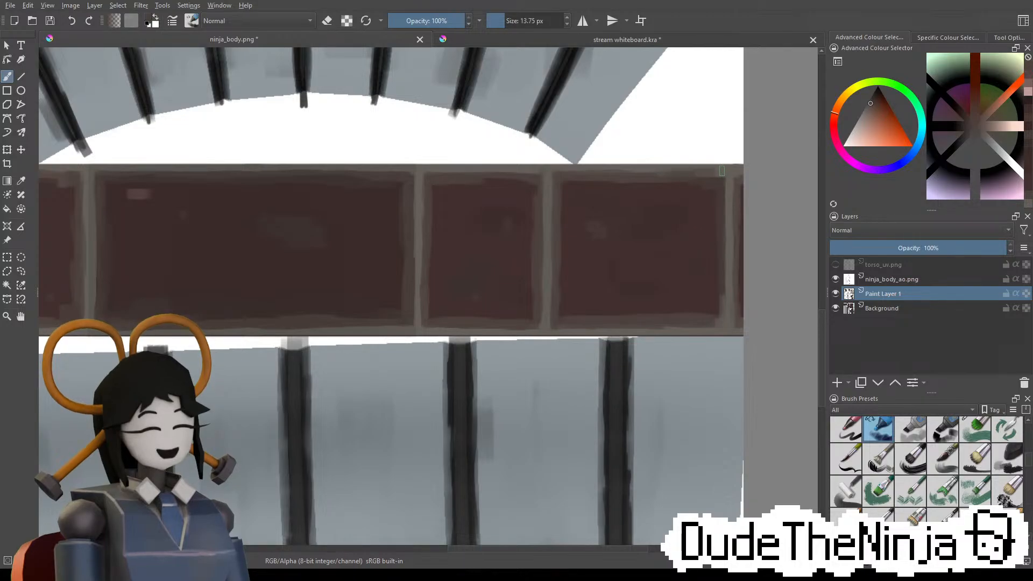
Sample dark brown from the patch in the panel above the ribbed fan and dab a small shade patch near that panel's upper corner
middle_drag(608, 139, 689, 338)
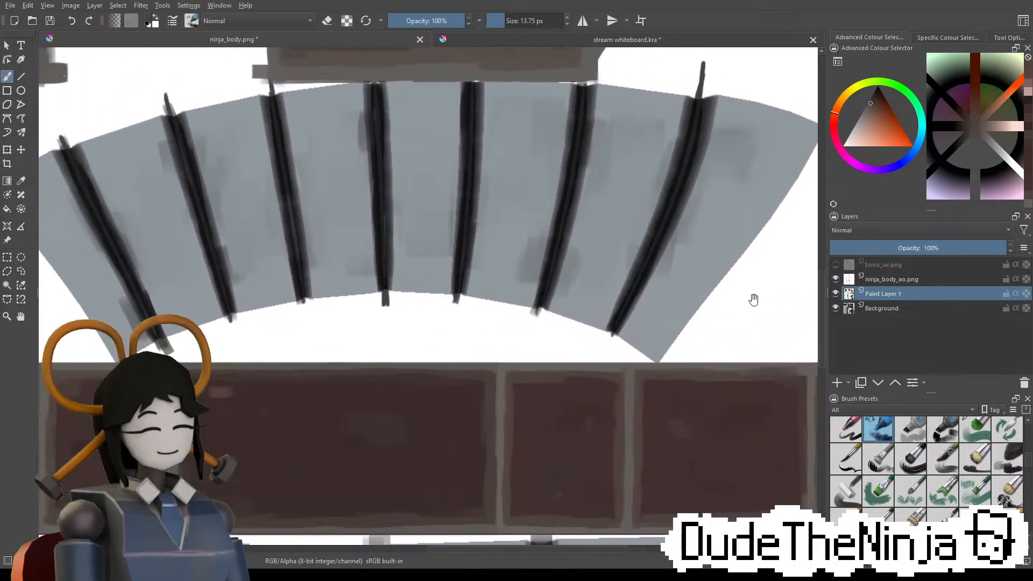
mouse_move(590, 195)
middle_down()
mouse_move(740, 256)
mouse_move(660, 399)
middle_up()
middle_drag(613, 279, 729, 304)
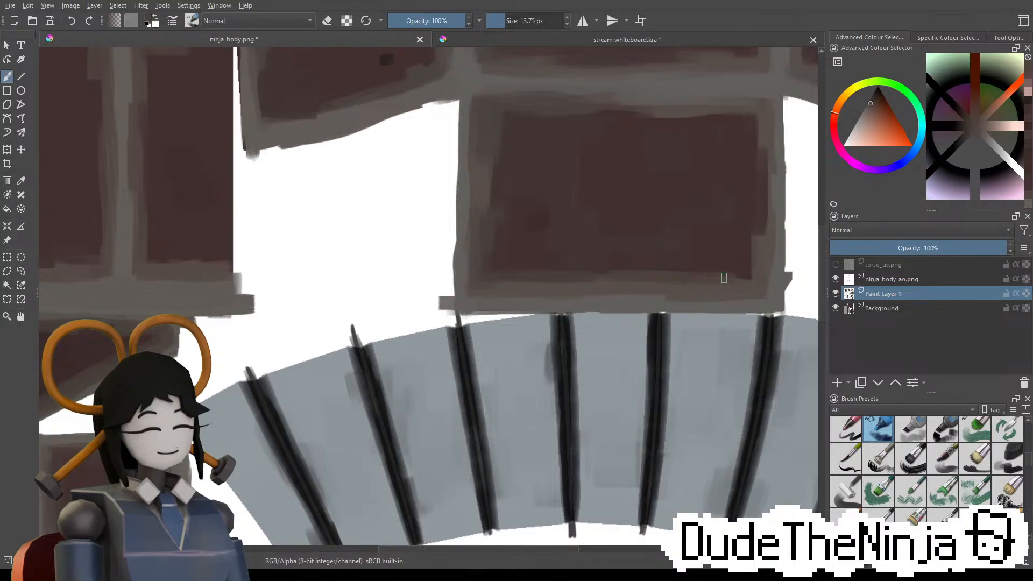
ctrl+click(530, 235)
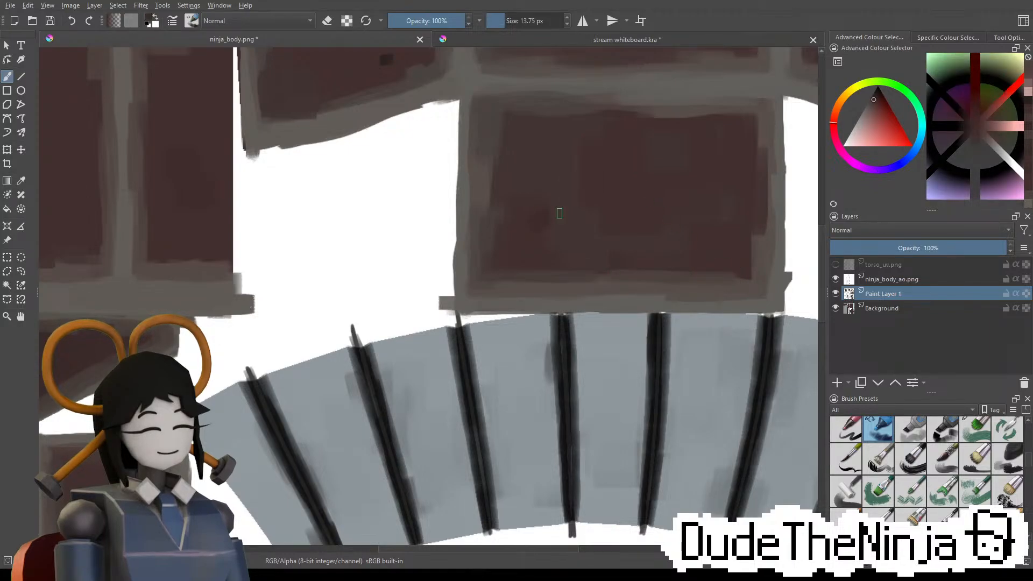
middle_drag(673, 186, 641, 234)
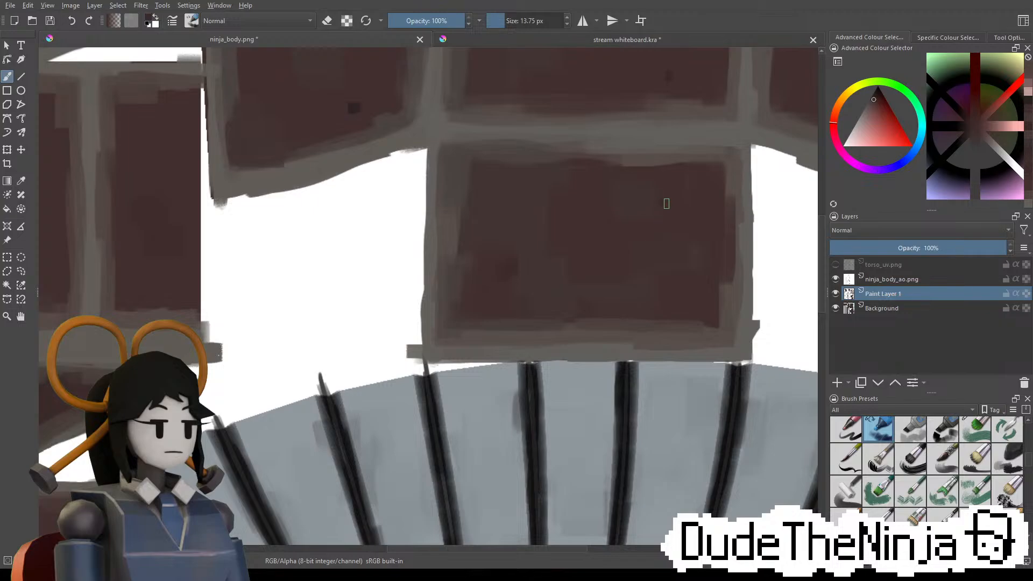
click(665, 203)
mouse_move(723, 148)
middle_down()
mouse_move(617, 259)
mouse_move(525, 290)
middle_up()
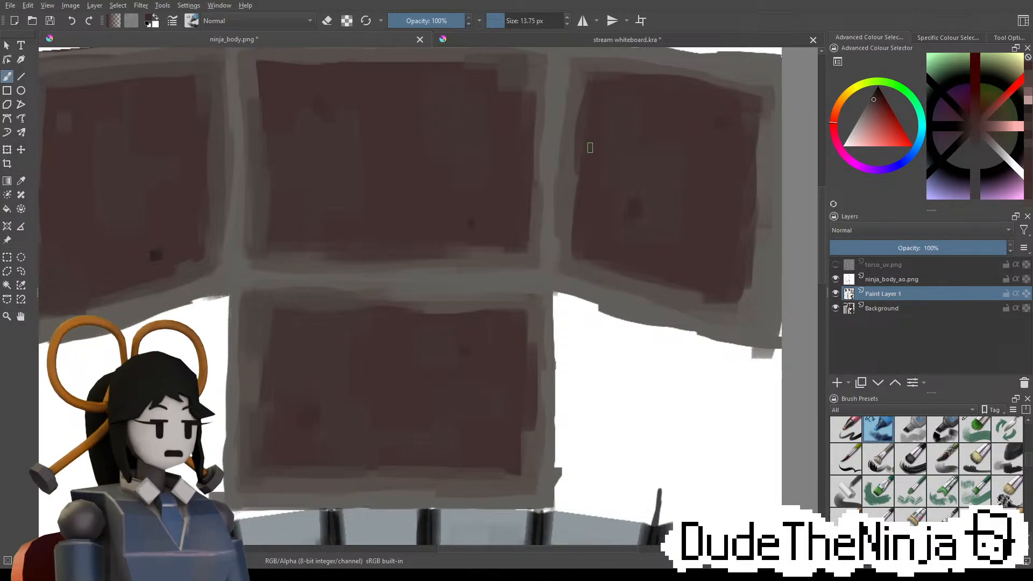
Sample grey-brown from the border shading and paint it along the upper inner edge of the large central panel, undoing the last stroke
scroll(610, 233, down, 2)
scroll(333, 285, up, 3)
scroll(441, 156, up, 3)
scroll(622, 175, down, 3)
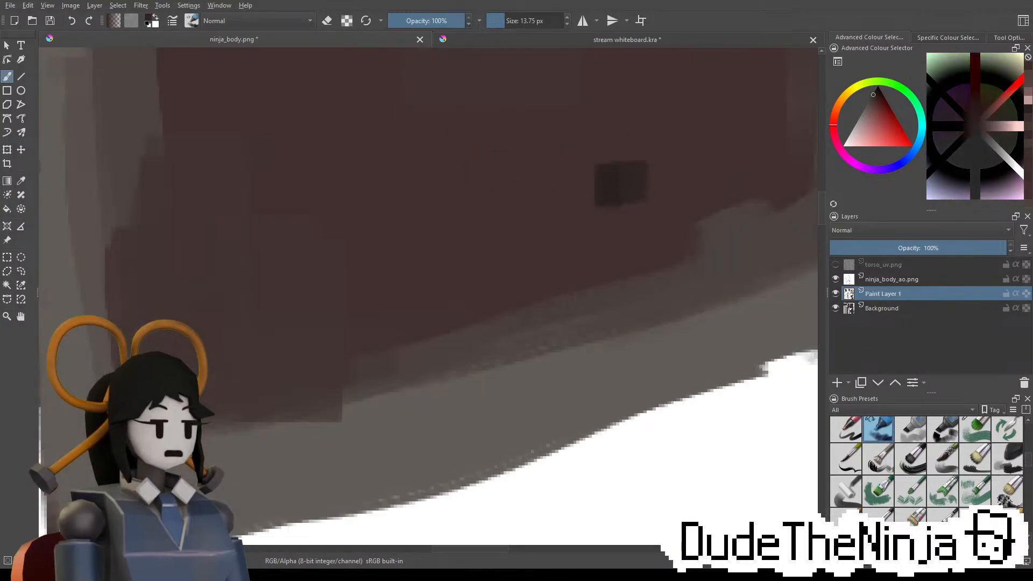
scroll(659, 209, up, 4)
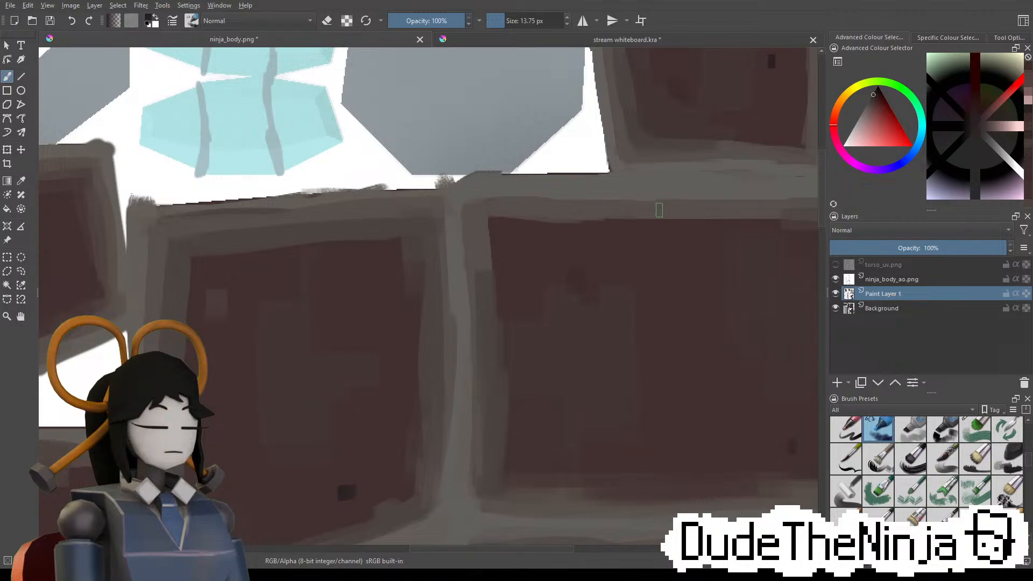
ctrl+click(786, 224)
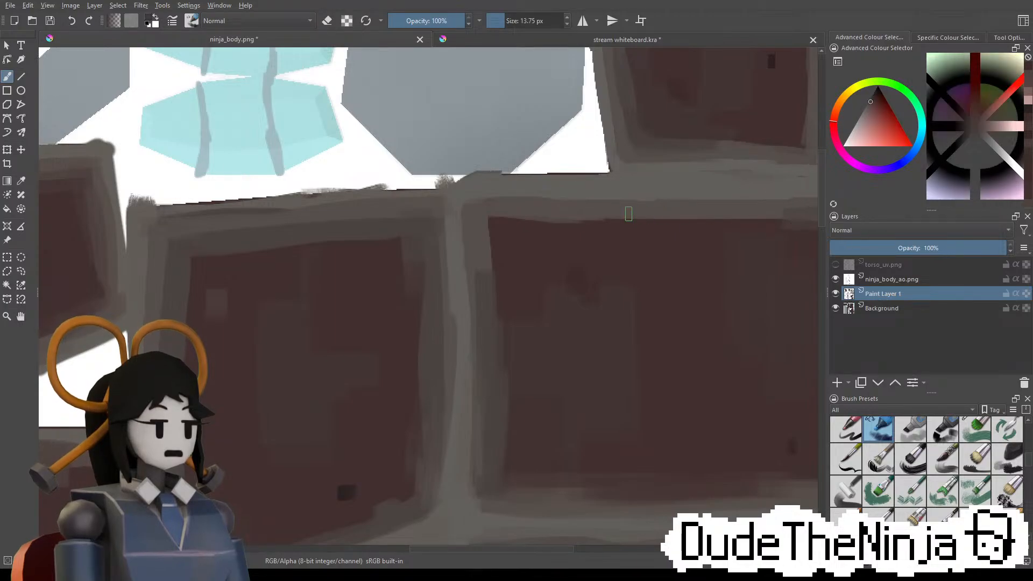
mouse_move(509, 219)
mouse_down()
mouse_move(563, 225)
mouse_move(496, 221)
mouse_up()
key(ctrl+z)
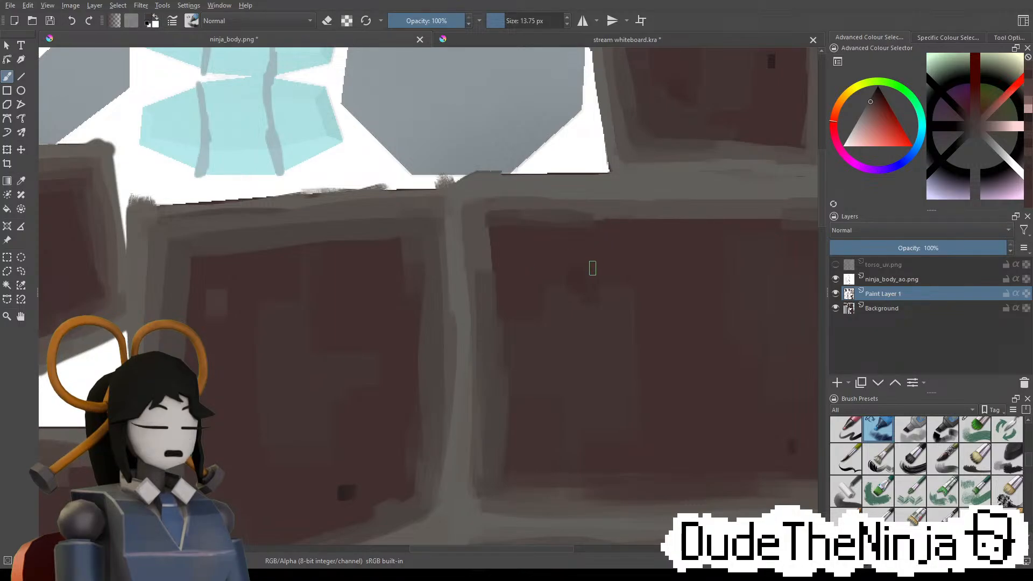
Choose a near-black grey and dab a small dark spot on the light grey piece just above its dark stripe
middle_drag(393, 358, 509, 258)
ctrl+click(461, 390)
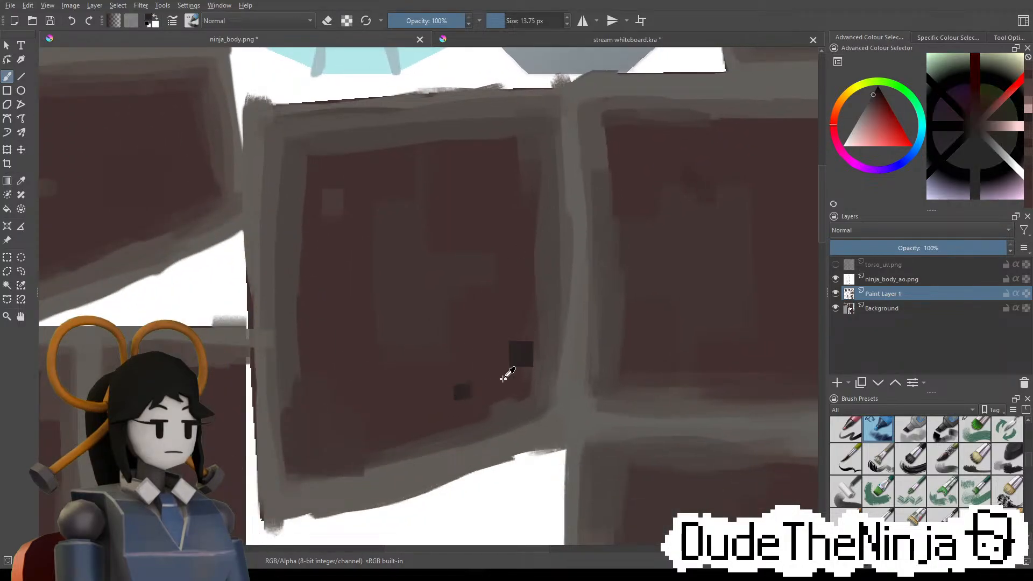
middle_drag(701, 281, 459, 307)
middle_drag(626, 237, 506, 352)
middle_drag(507, 259, 499, 327)
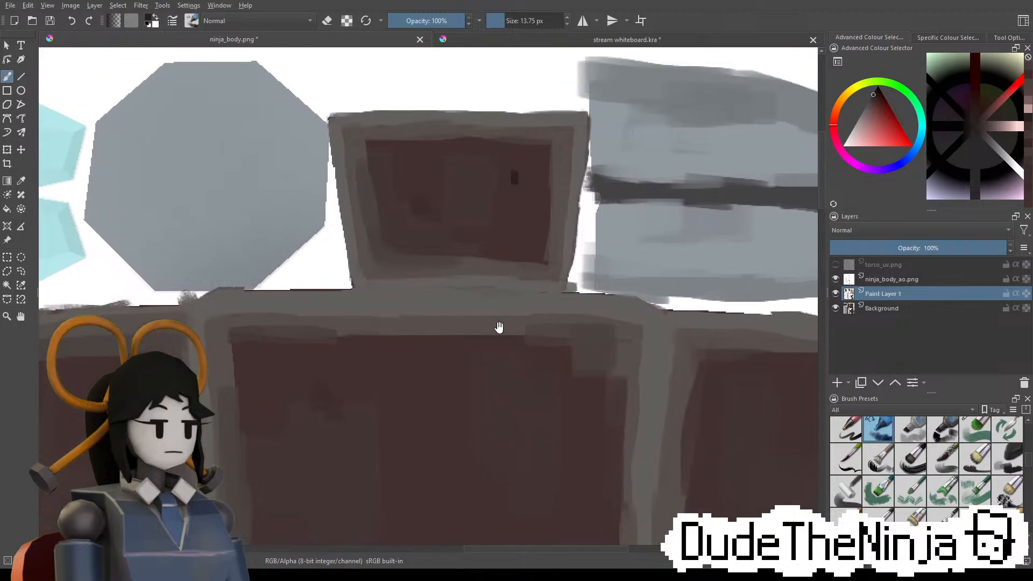
middle_drag(661, 375, 500, 265)
middle_drag(647, 187, 630, 313)
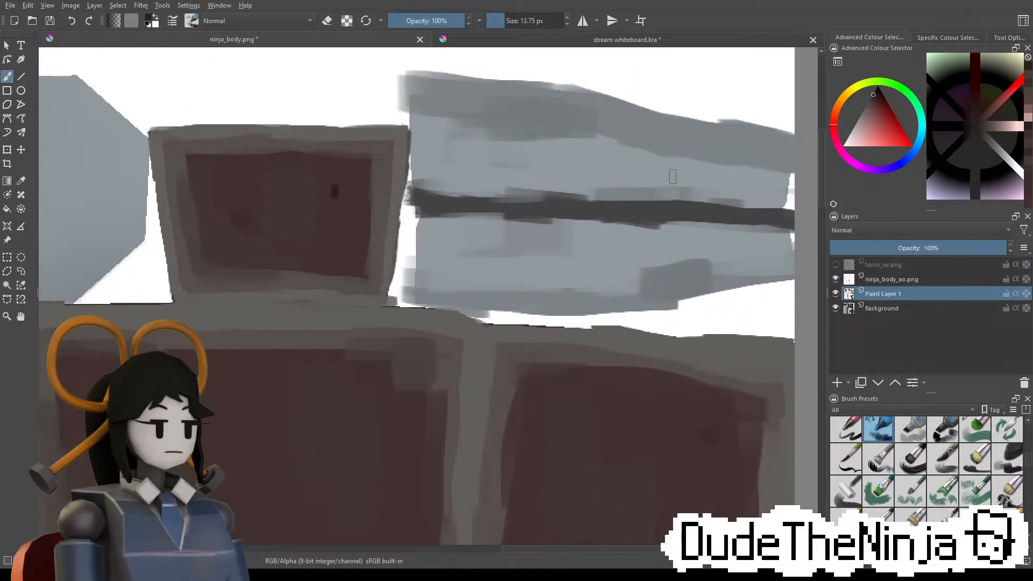
ctrl+click(698, 195)
drag(877, 93, 872, 92)
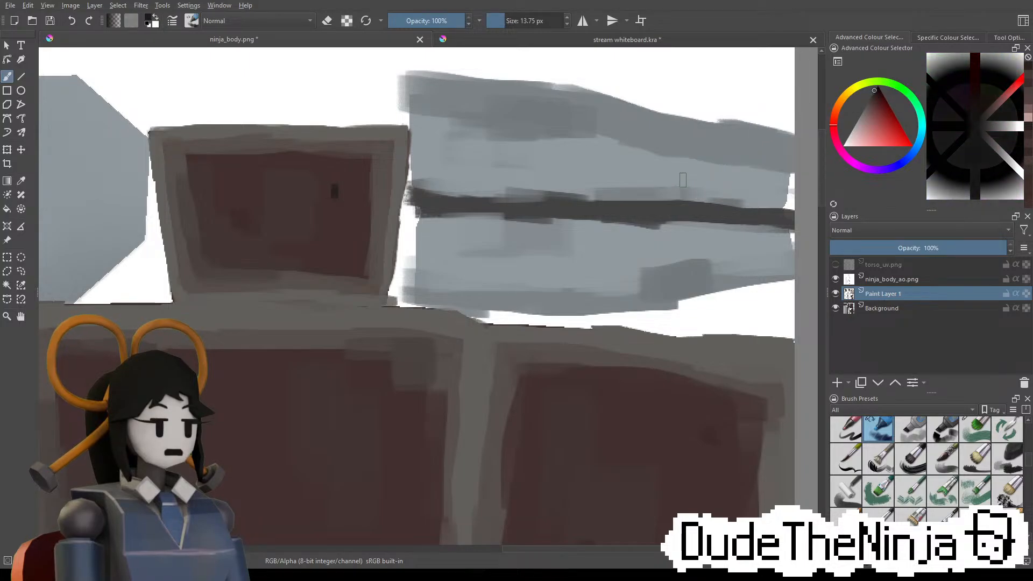
click(666, 162)
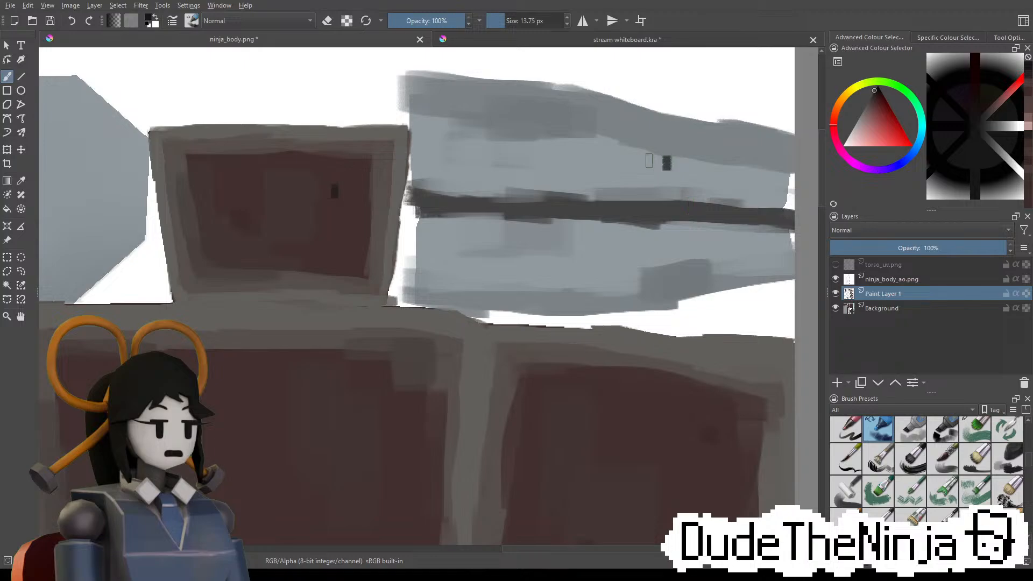
Switch to the pen-style brush preset and reduce its brush size to about 8 px
middle_drag(489, 191, 712, 226)
middle_drag(547, 235, 697, 222)
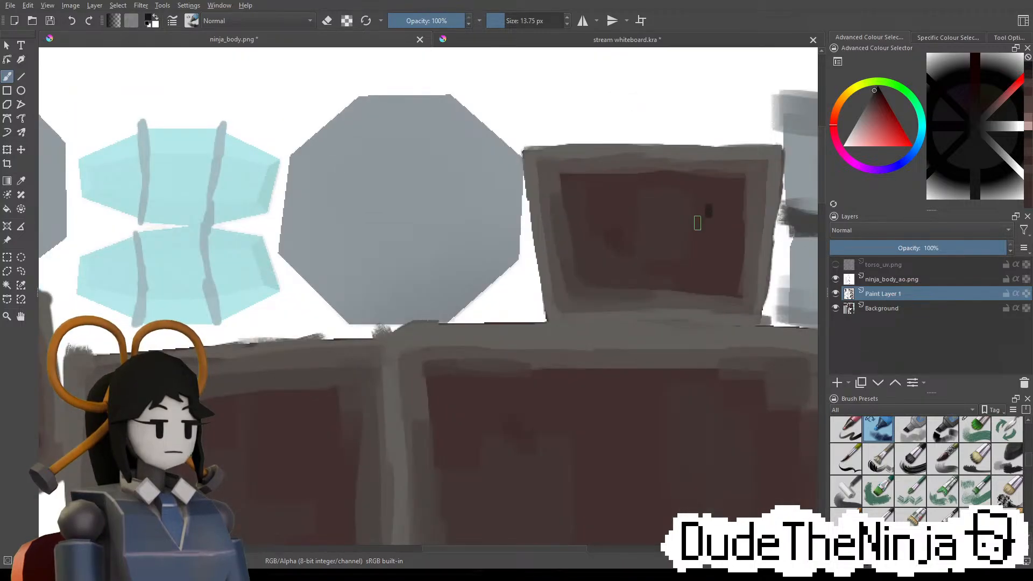
click(846, 429)
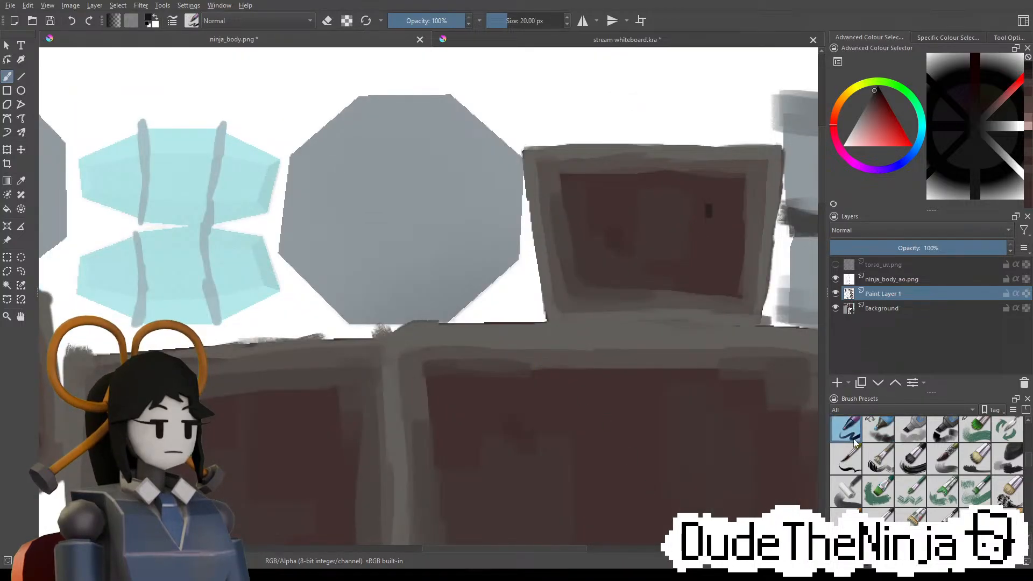
scroll(575, 352, down, 2)
scroll(575, 353, down, 3)
scroll(456, 281, up, 2)
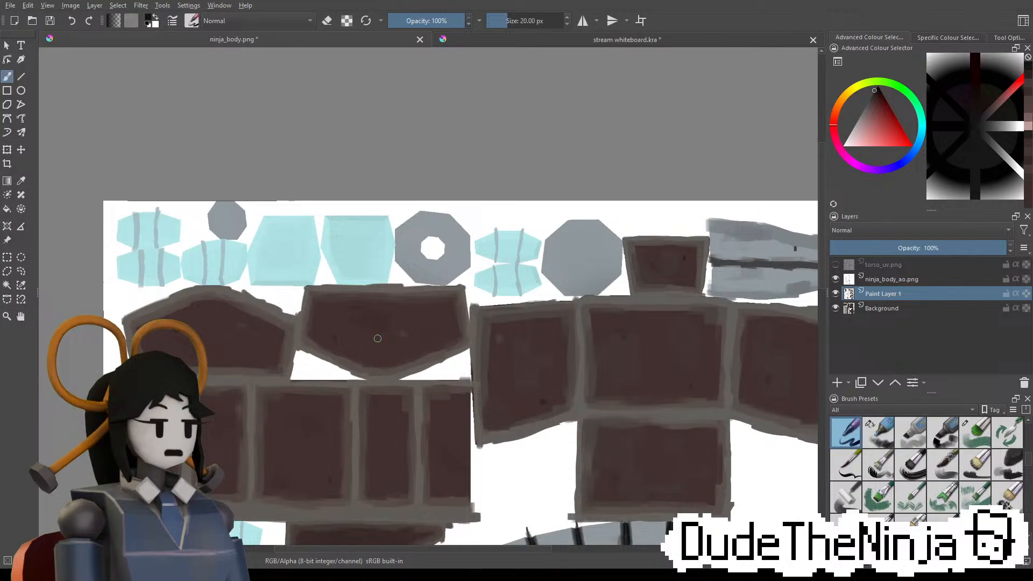
scroll(457, 282, up, 1)
scroll(457, 281, up, 1)
middle_drag(519, 219, 723, 145)
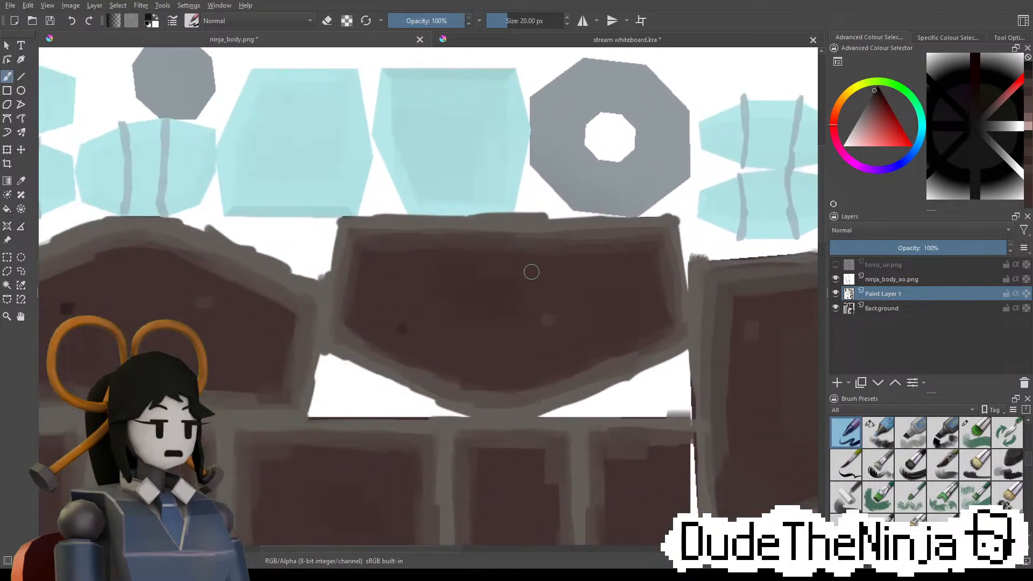
shift+drag(597, 286, 588, 289)
Sample greys from the wide ribbed panel and draw a thin, faint diagonal scratch between its third and fourth dark stripes
middle_drag(610, 276, 641, 279)
scroll(609, 261, down, 4)
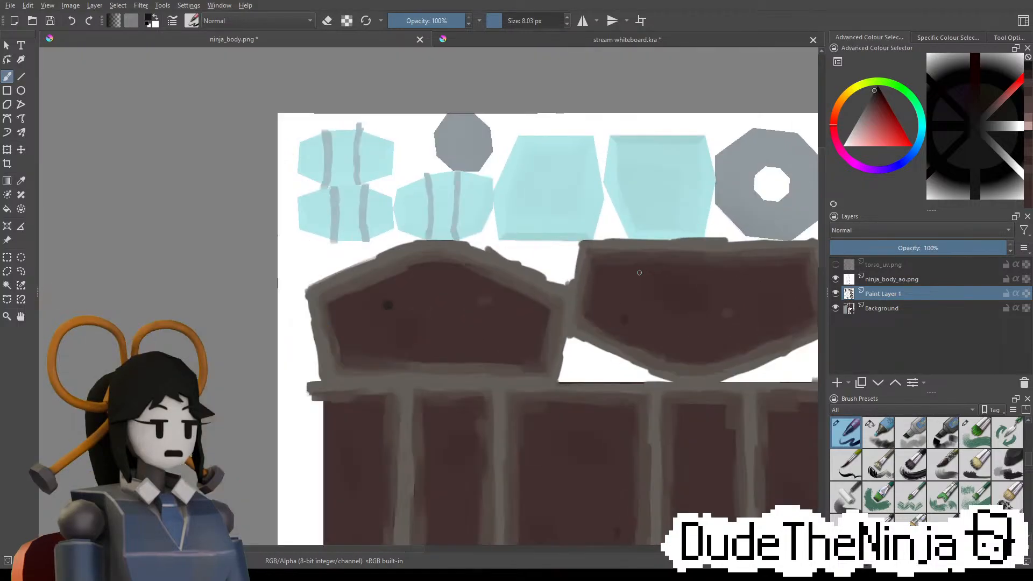
scroll(542, 243, down, 1)
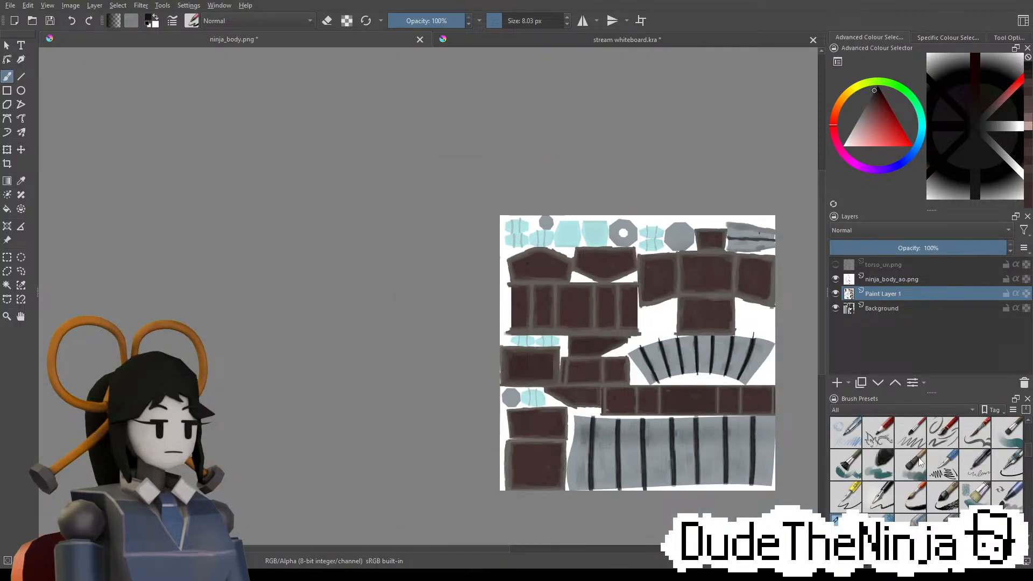
middle_drag(678, 459, 519, 284)
scroll(519, 283, up, 5)
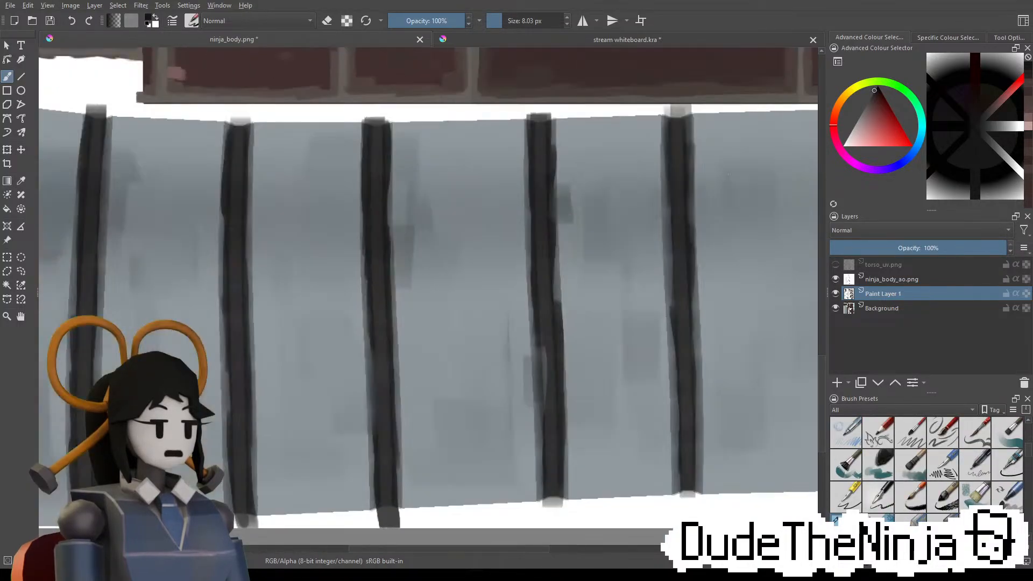
ctrl+click(418, 247)
scroll(403, 251, down, 3)
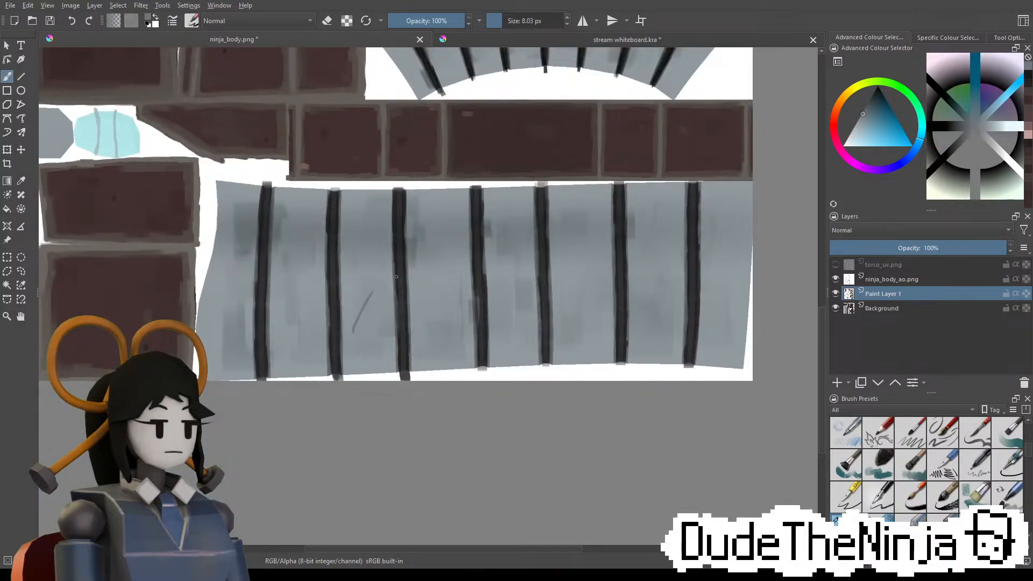
mouse_move(878, 125)
mouse_down()
mouse_move(867, 106)
mouse_move(847, 110)
mouse_up()
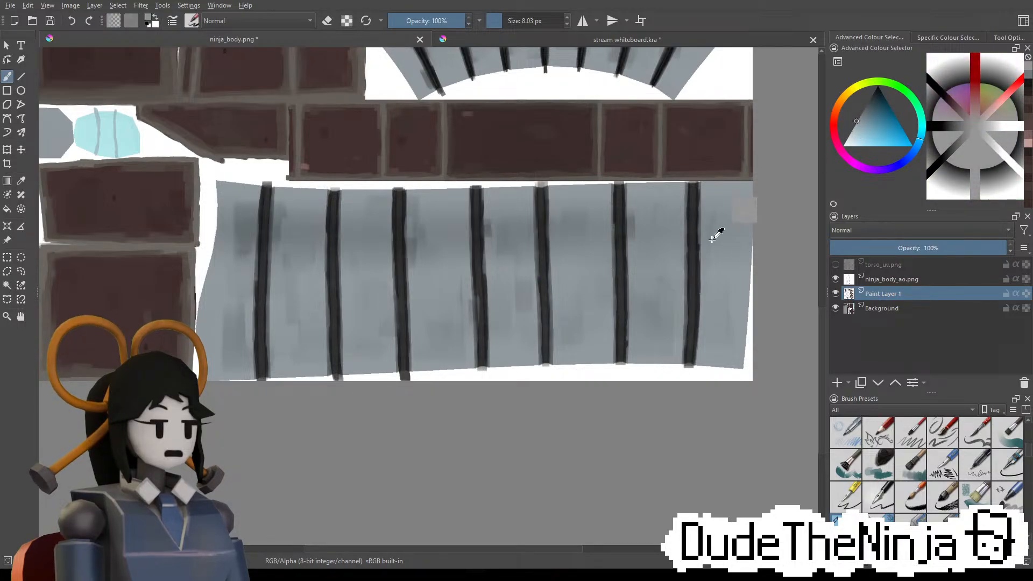
ctrl+click(678, 242)
drag(668, 232, 643, 271)
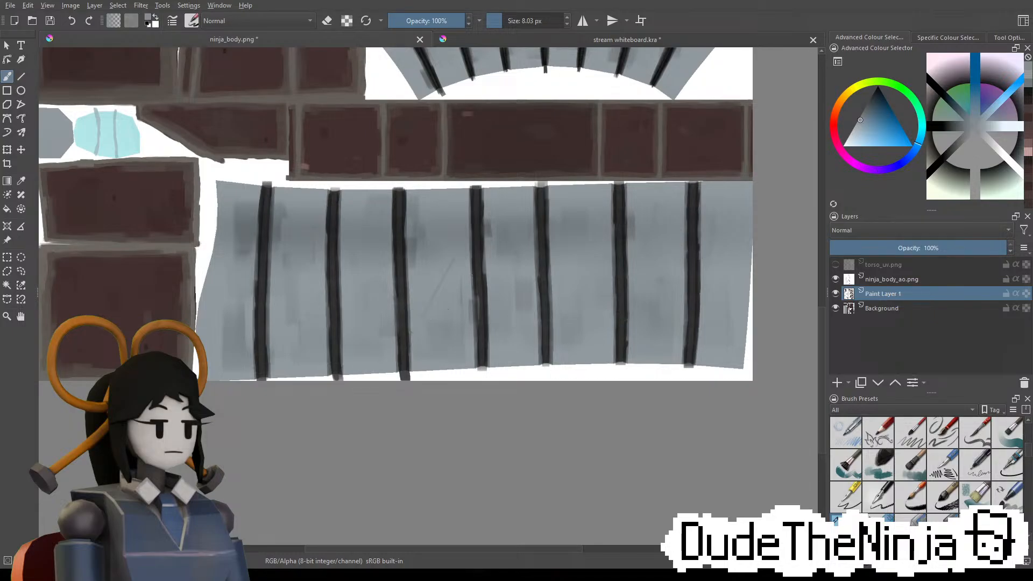
middle_drag(406, 107, 492, 284)
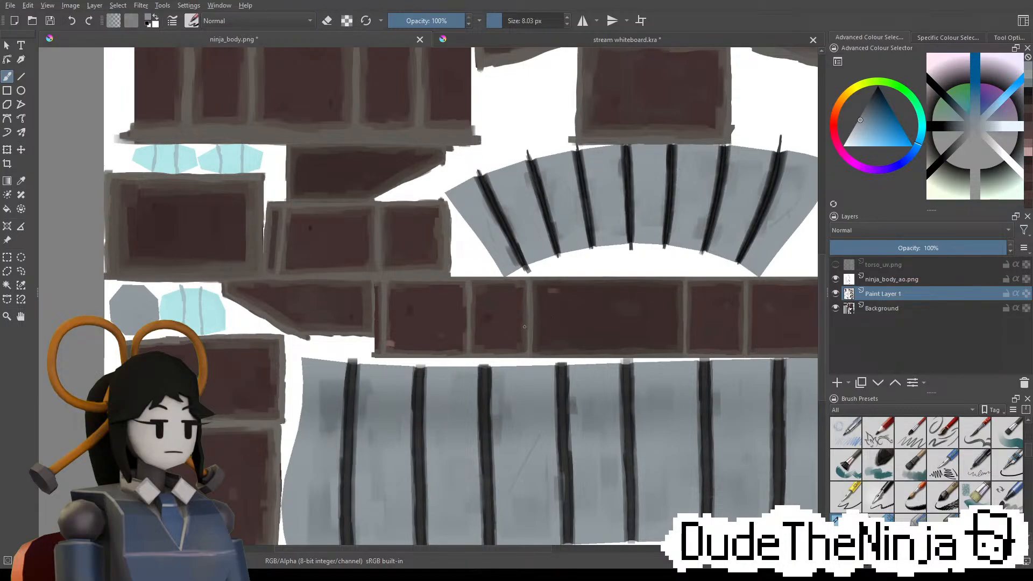
Sample a muted grey from a trial stroke on the lowest brown panel and undo the stroke
middle_drag(424, 295, 580, 288)
middle_drag(432, 393, 471, 277)
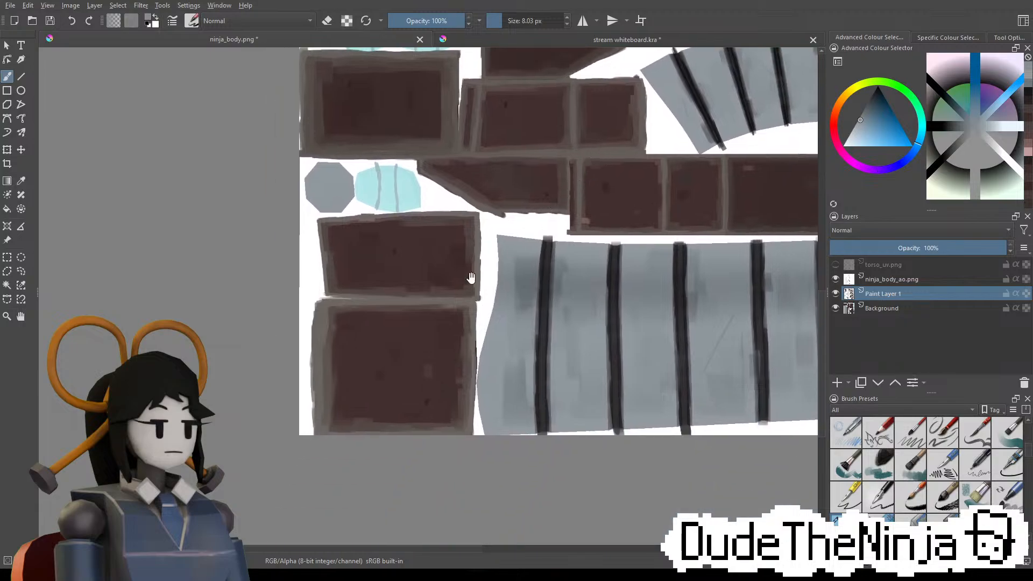
drag(405, 311, 376, 394)
key(ctrl+z)
scroll(384, 338, up, 3)
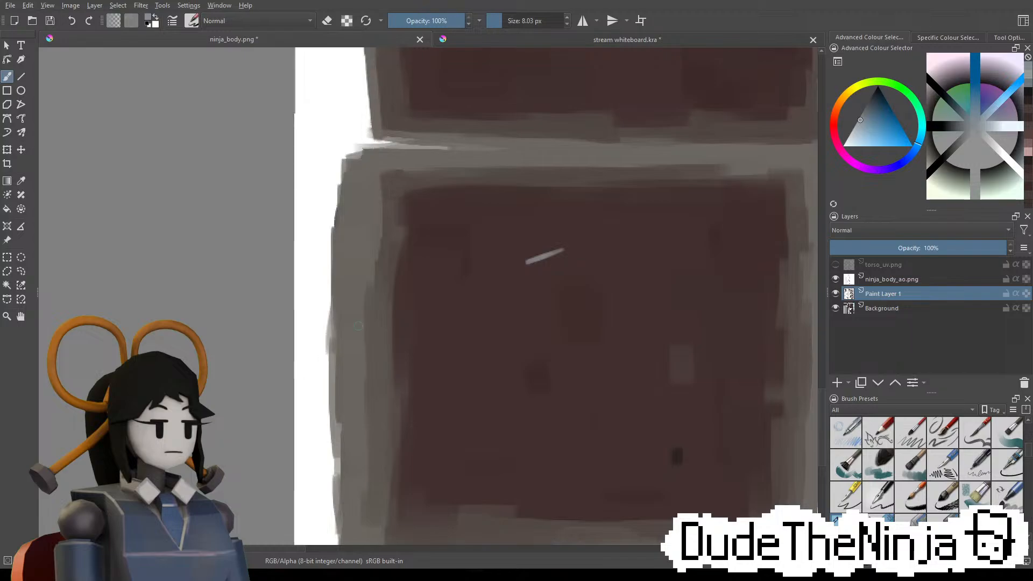
scroll(463, 266, up, 2)
ctrl+click(734, 215)
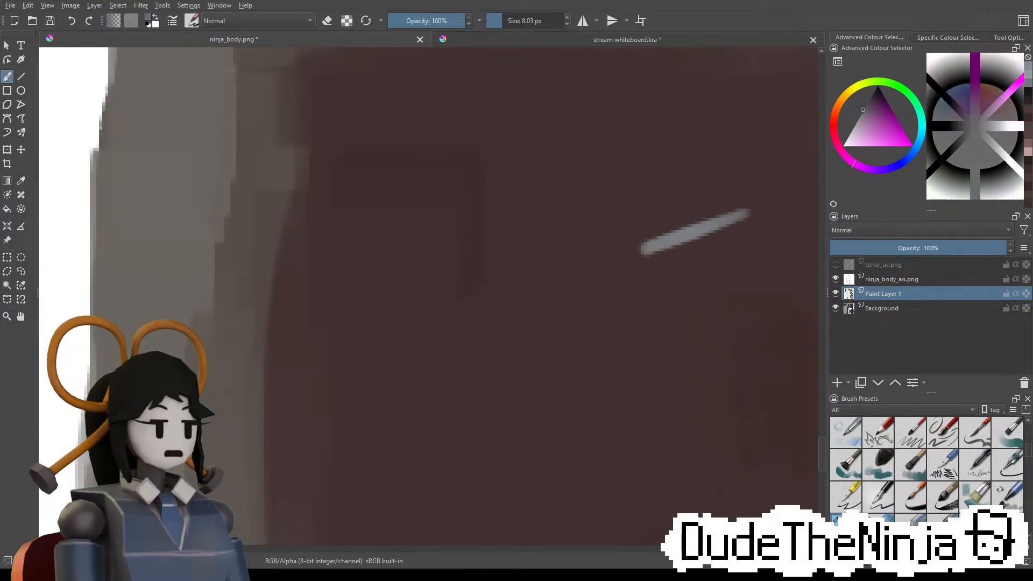
key(ctrl+z)
drag(425, 285, 512, 241)
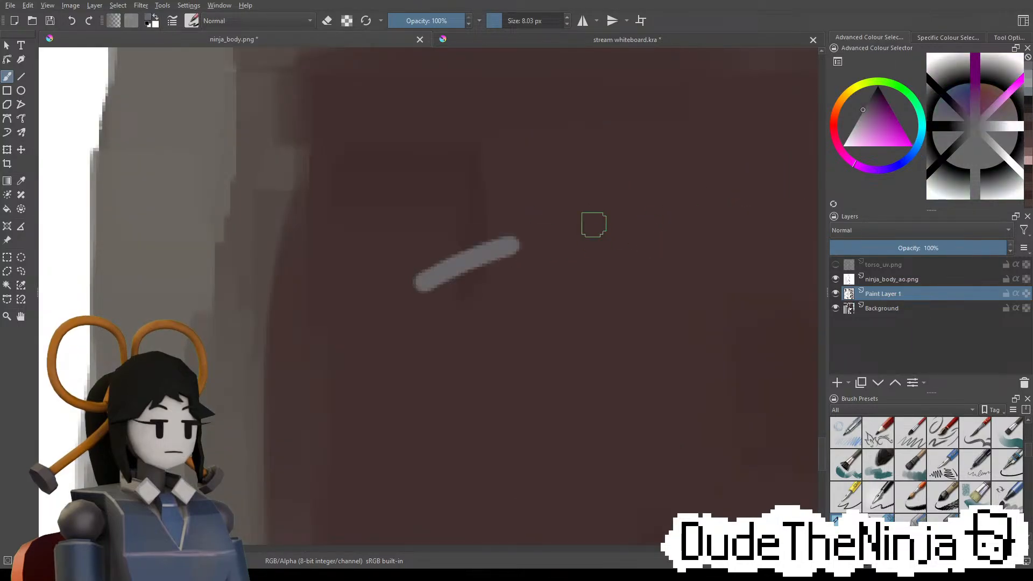
scroll(592, 224, down, 2)
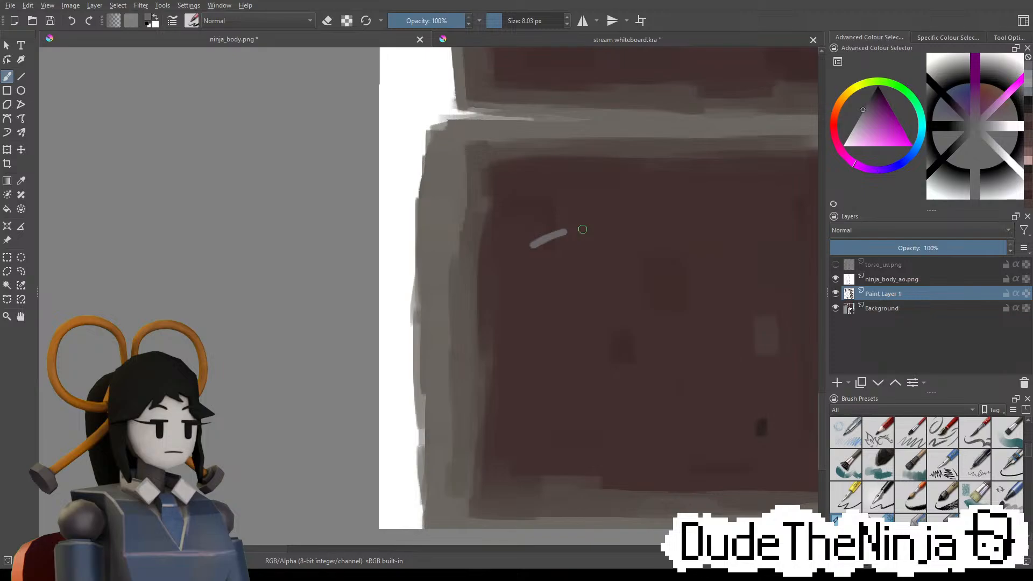
scroll(583, 230, up, 1)
key(ctrl+z)
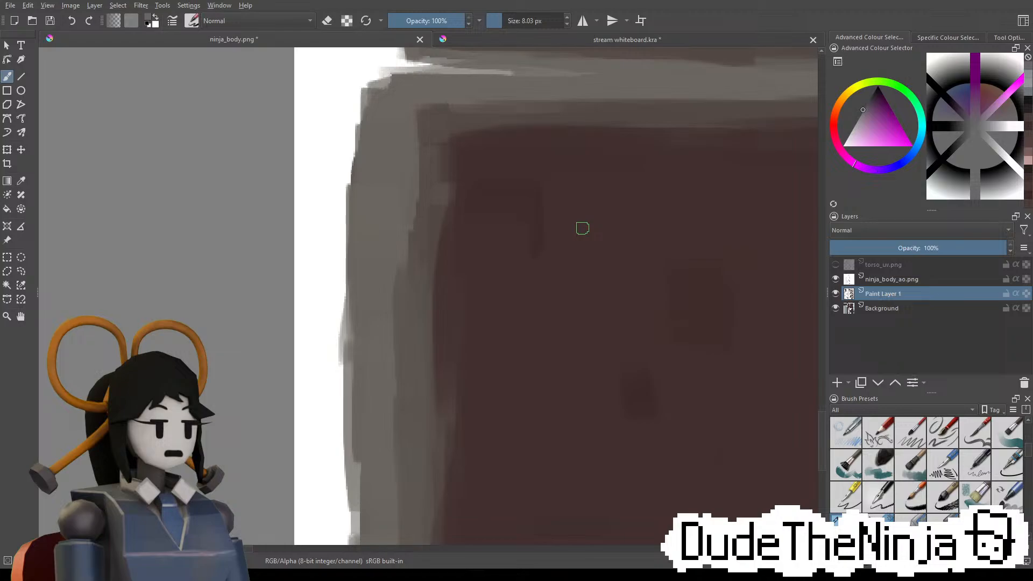
Sample a darker blended tone from a trial stroke and paint a thin, faint curved scratch across the lowest brown panel
mouse_move(572, 285)
mouse_down()
mouse_move(612, 275)
mouse_move(591, 270)
mouse_up()
key(ctrl+z)
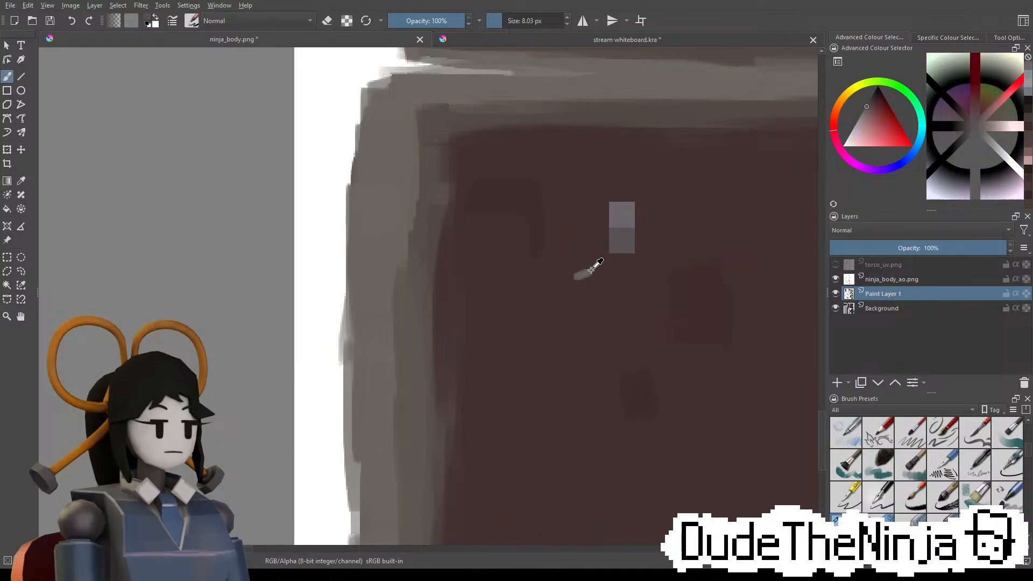
ctrl+click(596, 264)
key(ctrl+z)
drag(544, 299, 600, 266)
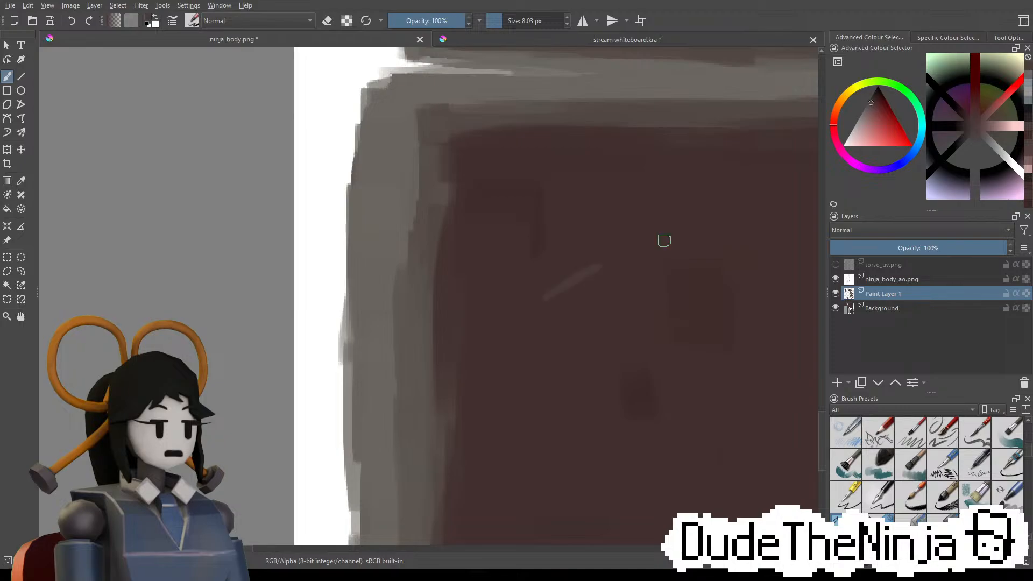
scroll(664, 240, down, 3)
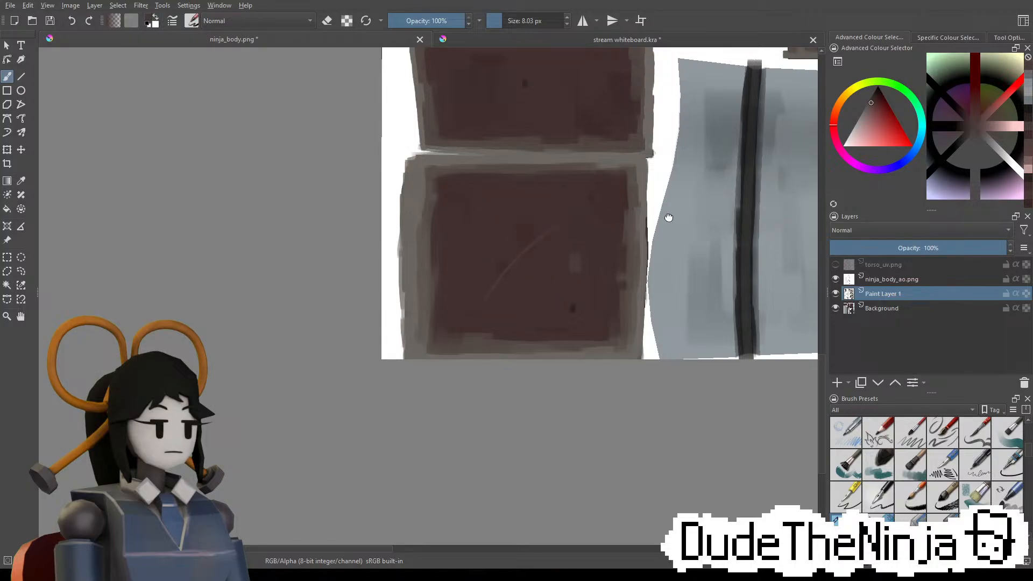
Add a new paint layer directly above Paint Layer 1 and set its opacity to 27%
mouse_move(669, 217)
middle_down()
mouse_move(628, 247)
mouse_move(618, 332)
middle_up()
middle_drag(555, 269, 572, 432)
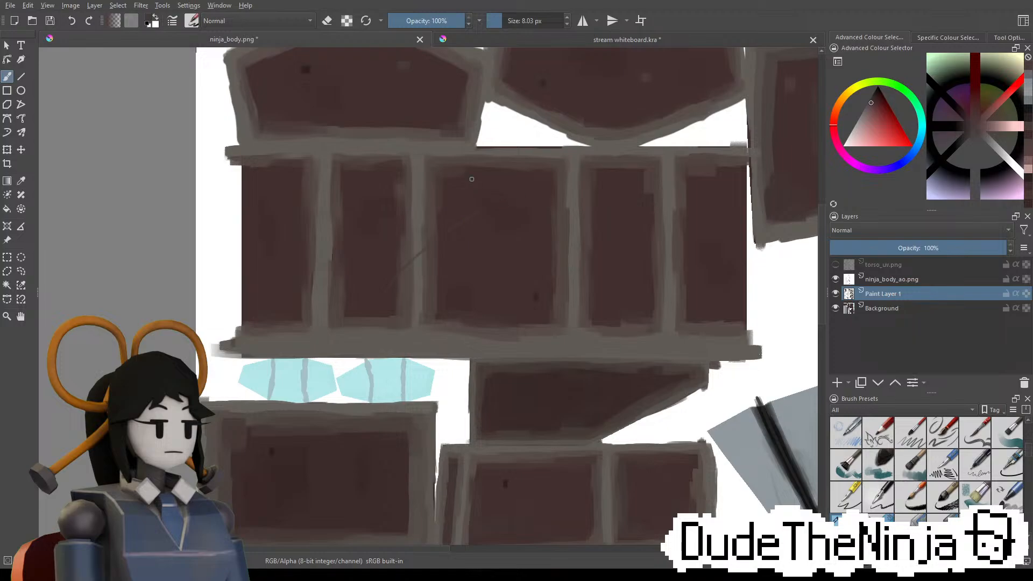
click(838, 382)
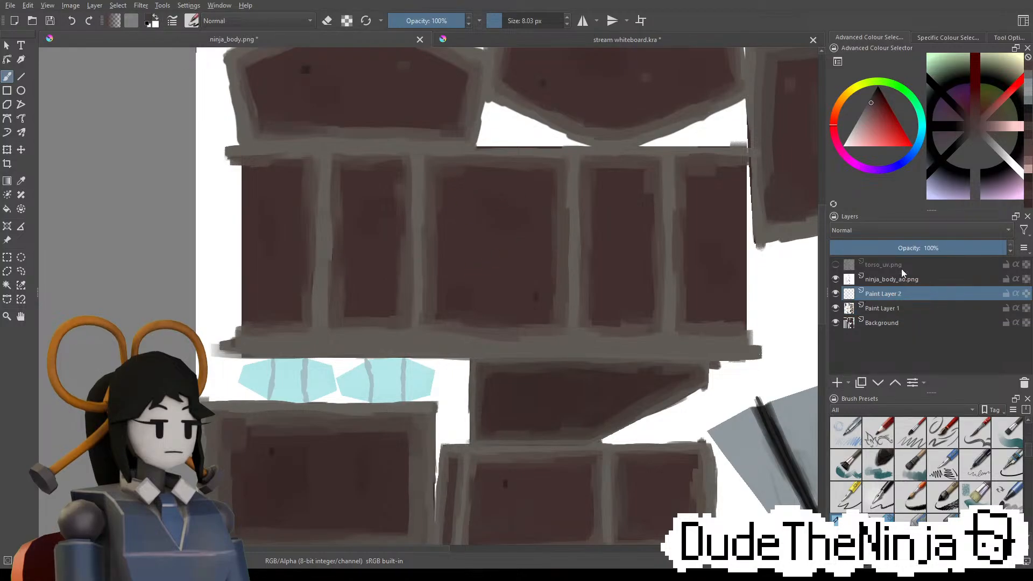
click(894, 249)
click(874, 249)
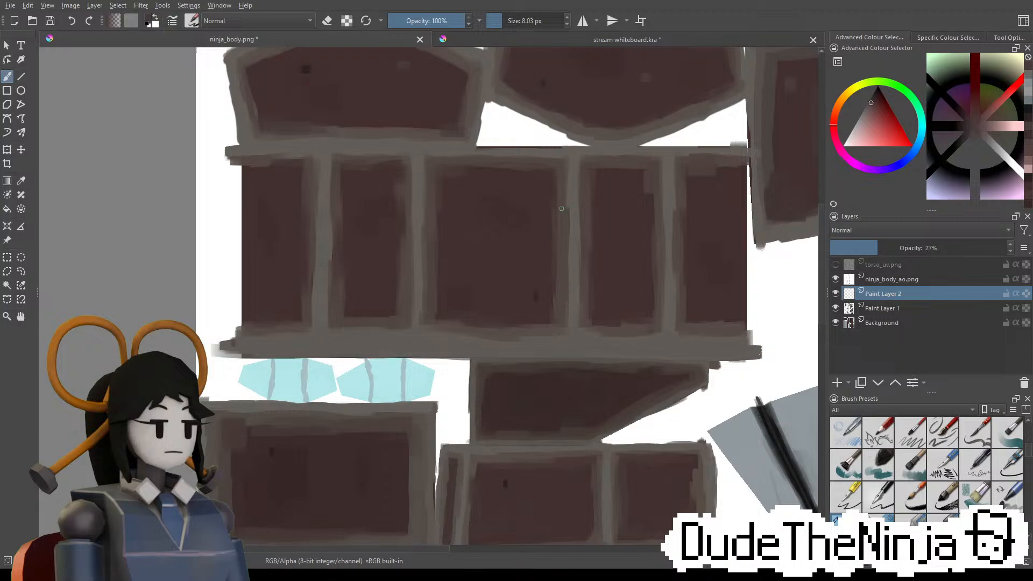
Pick a light neutral grey as the paint colour for marking the grey strips
middle_drag(583, 248, 516, 372)
middle_drag(625, 268, 570, 258)
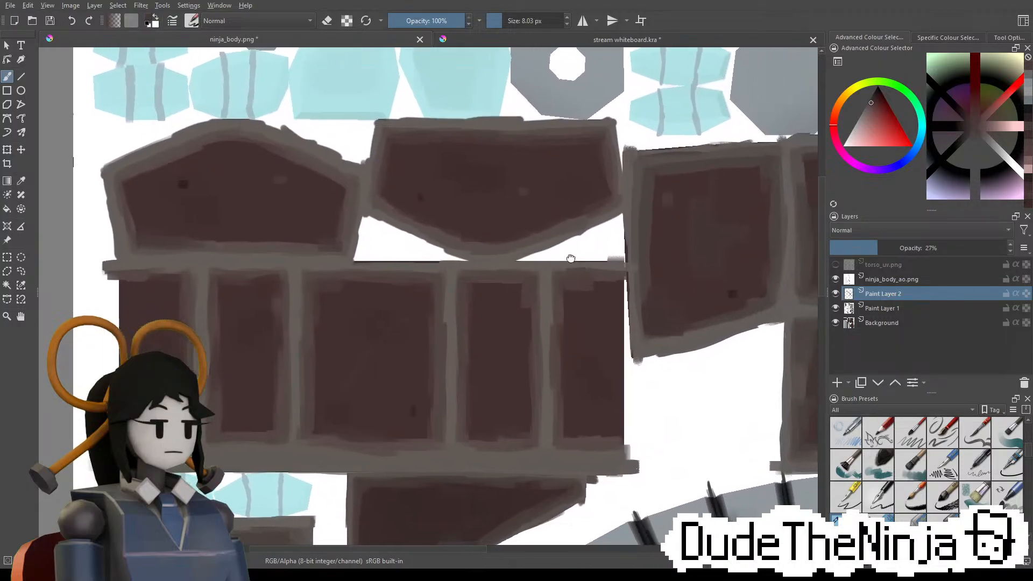
middle_drag(643, 321, 422, 282)
middle_drag(671, 208, 499, 269)
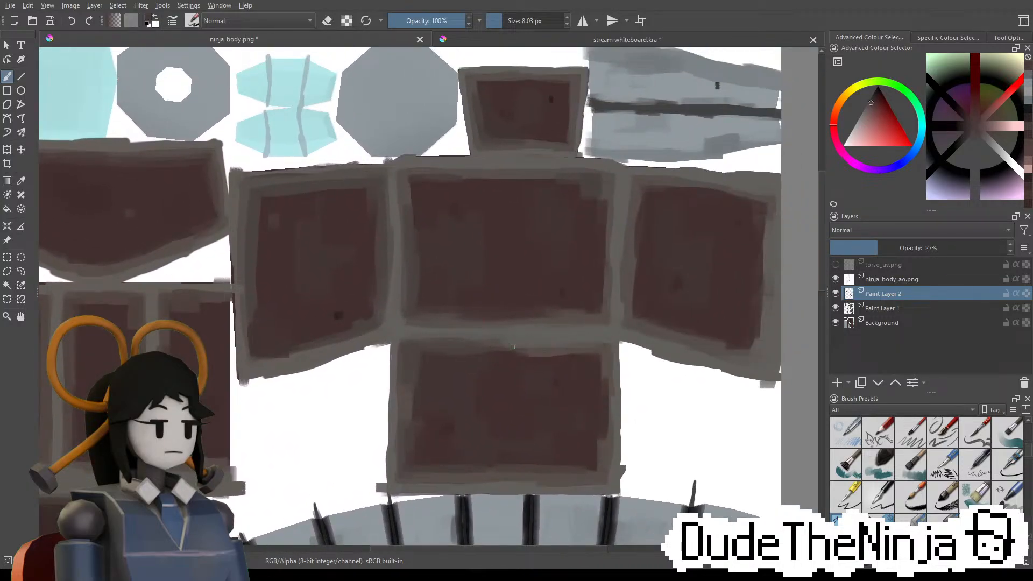
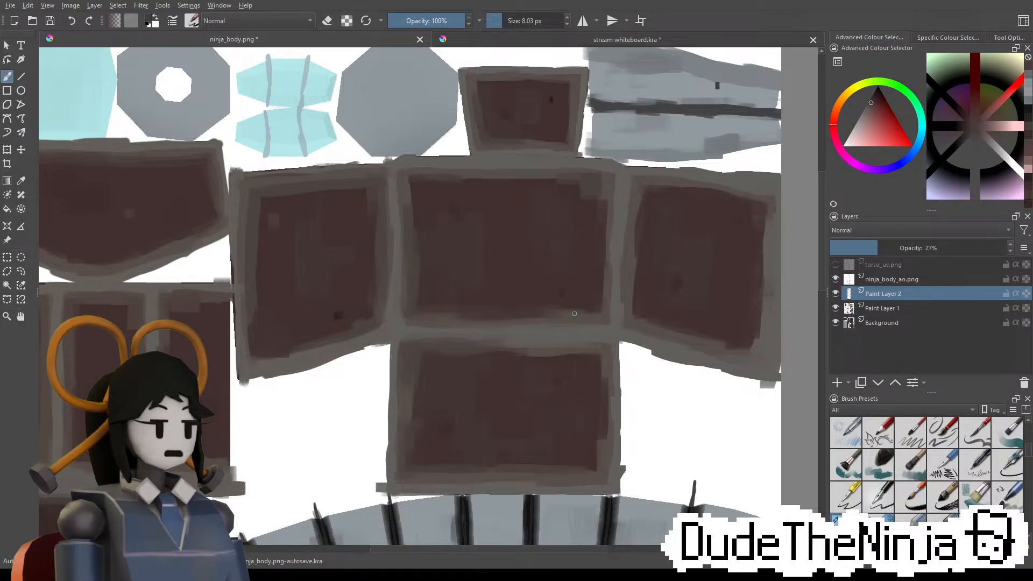
middle_drag(472, 541, 565, 298)
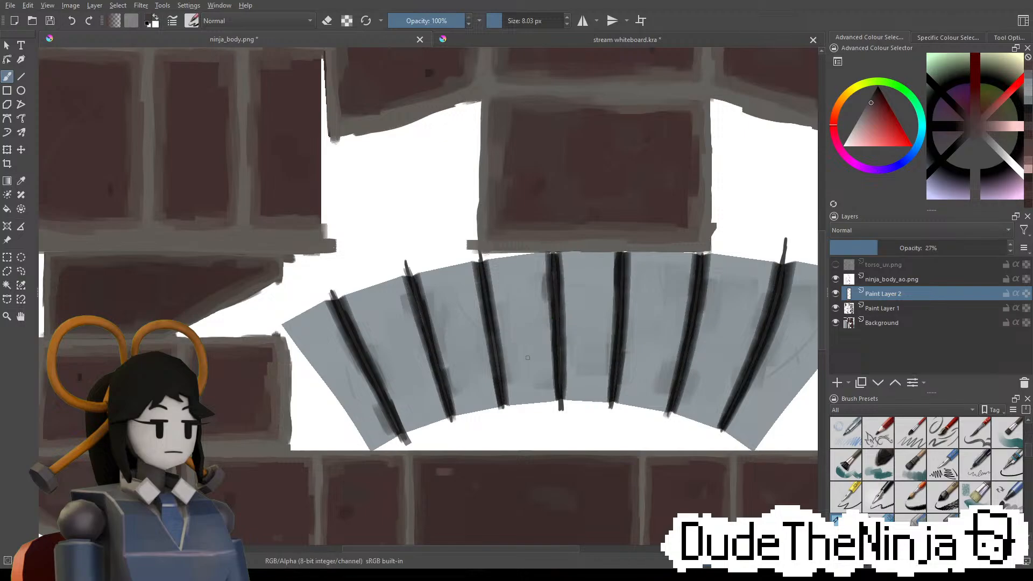
click(853, 130)
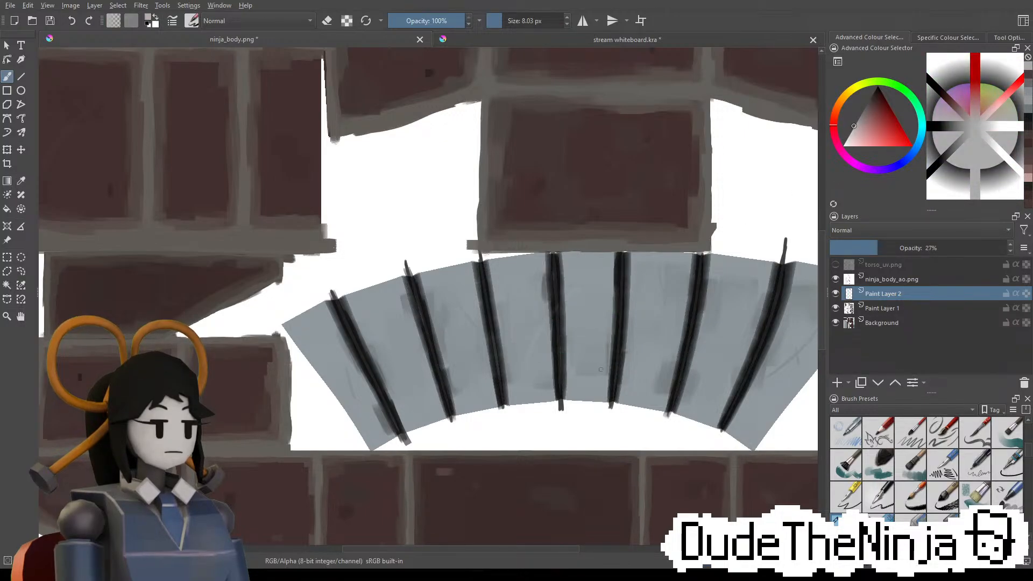
scroll(615, 369, down, 8)
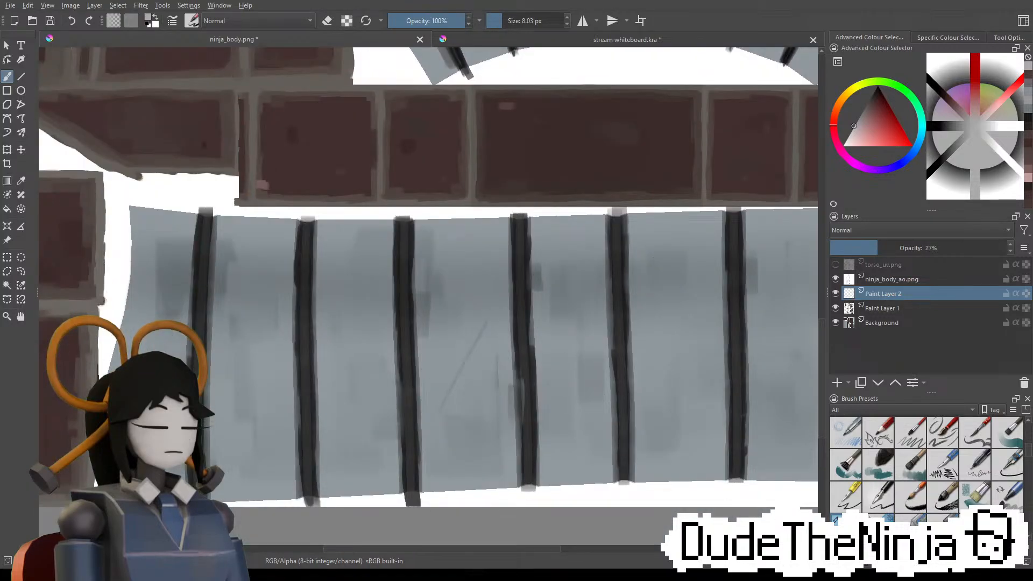
middle_drag(664, 437, 579, 370)
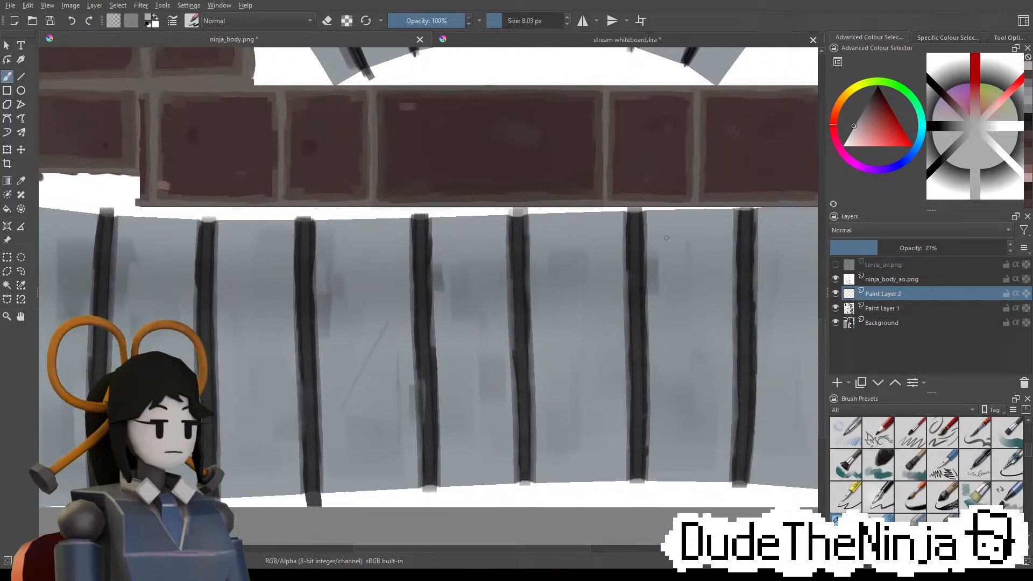
click(975, 496)
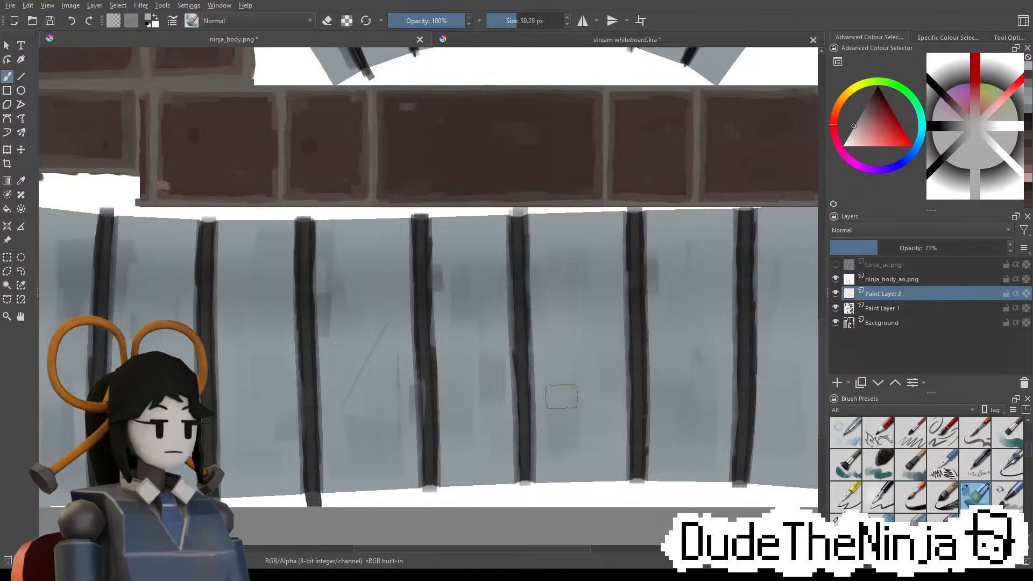
middle_drag(651, 302, 575, 451)
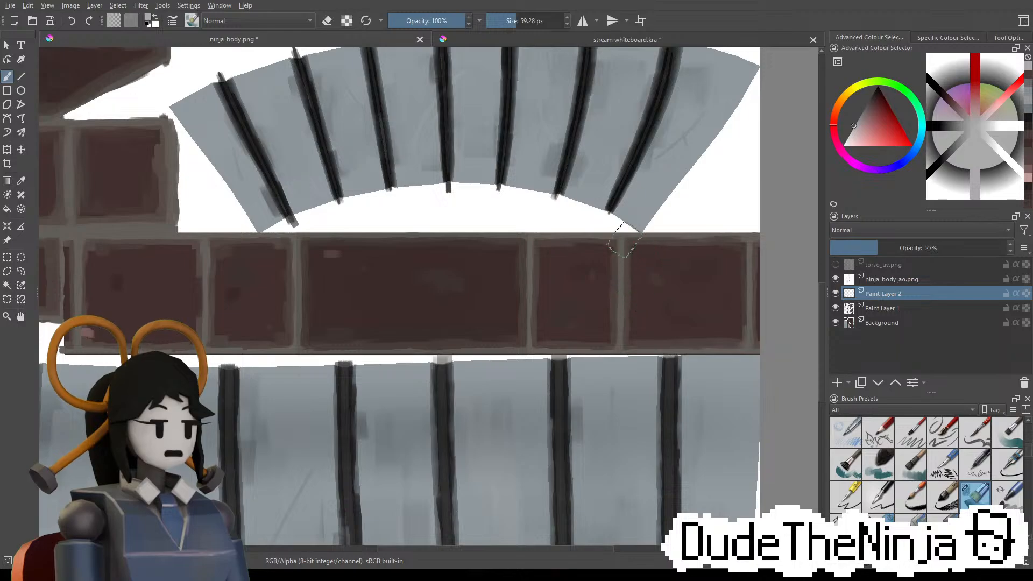
drag(411, 281, 449, 281)
key(ctrl+z)
key(bracketleft)
Set up a fine pen-like brush preset at 13.57 px in the blue-grey sampled from the curved strip
click(878, 495)
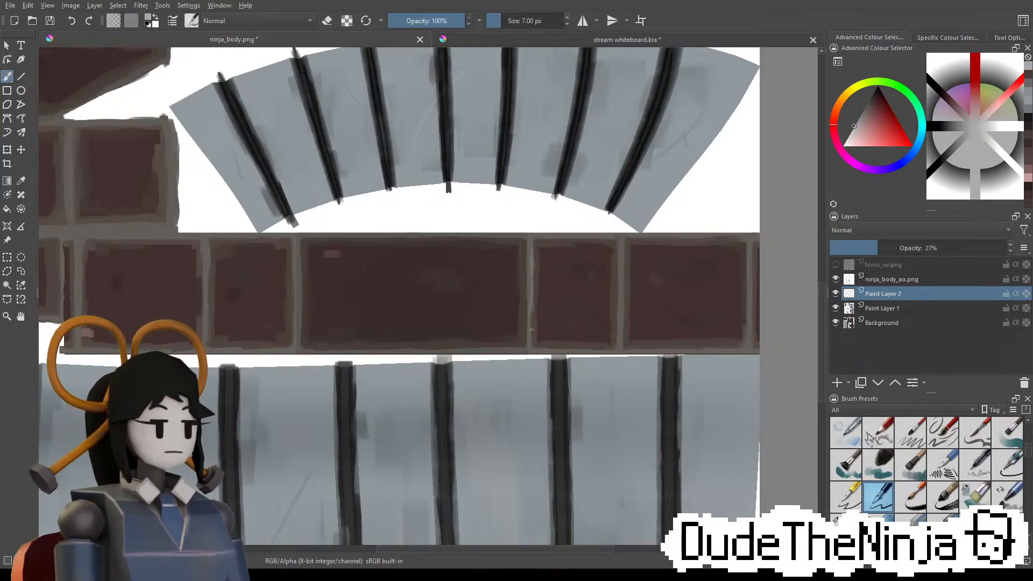
middle_drag(524, 232, 676, 381)
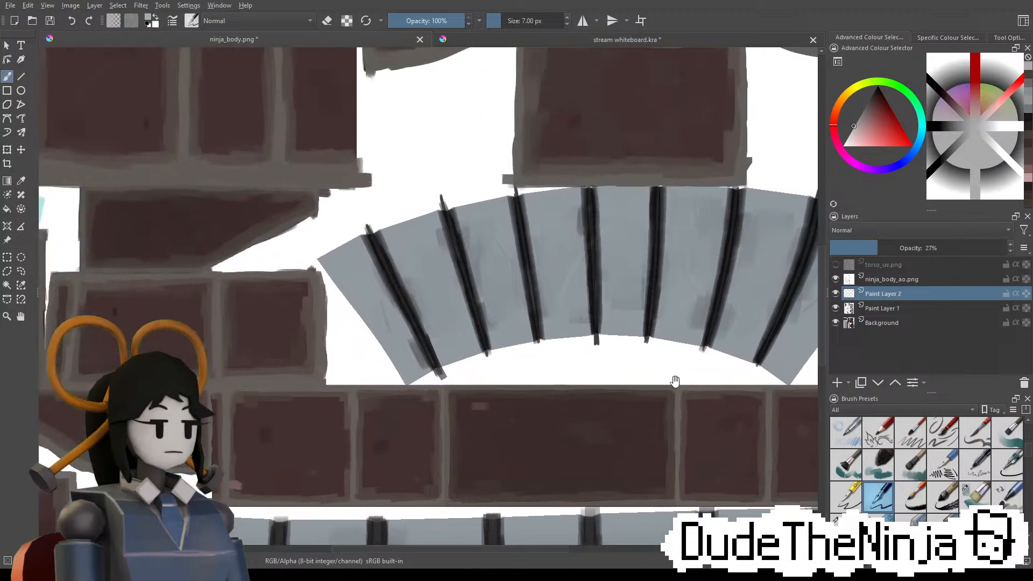
middle_drag(404, 308, 628, 270)
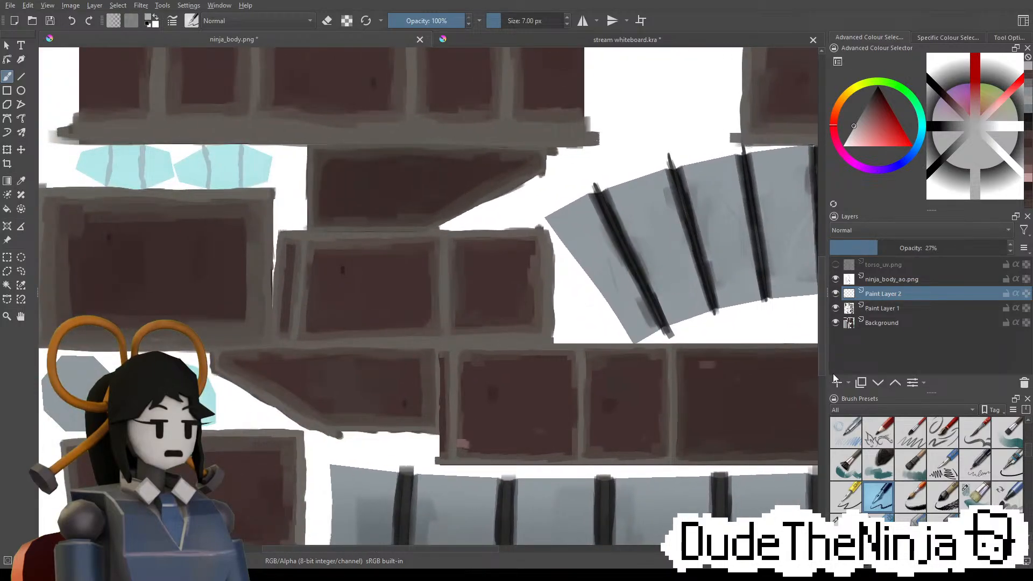
ctrl+click(697, 223)
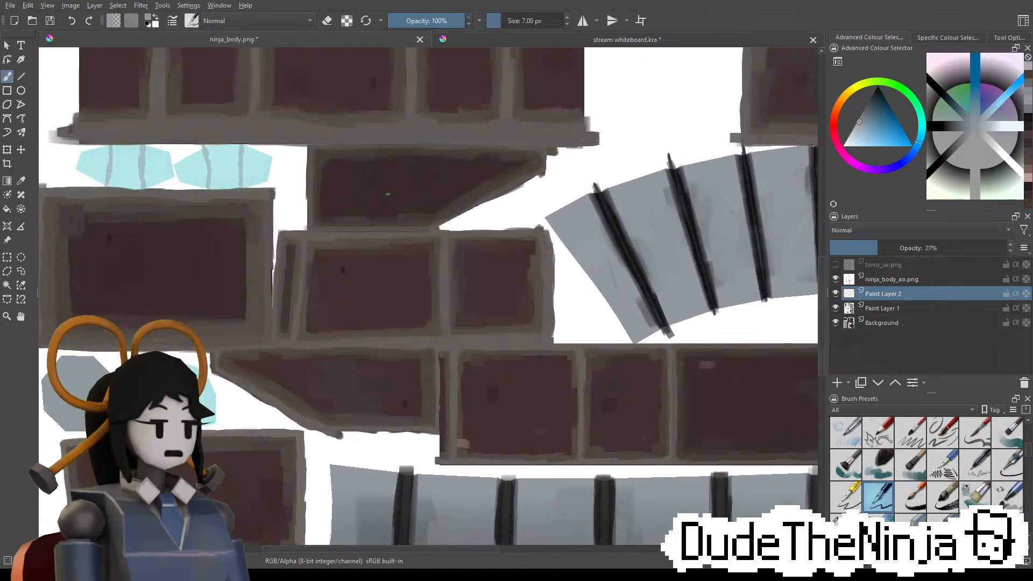
mouse_move(295, 199)
middle_down()
mouse_move(479, 207)
mouse_move(444, 352)
middle_up()
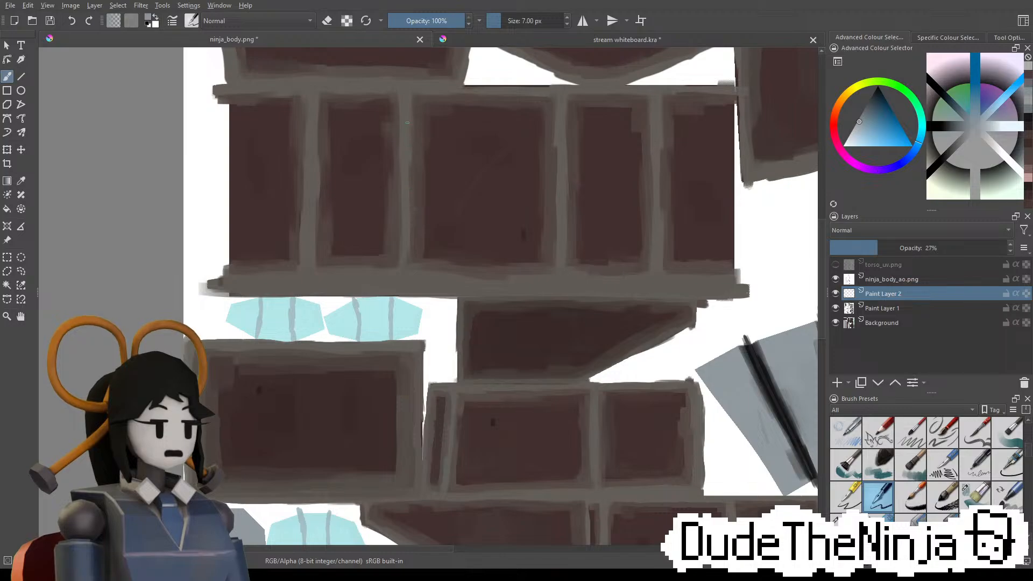
mouse_move(406, 125)
shift+mouse_down()
mouse_move(422, 125)
mouse_move(405, 171)
shift+mouse_up()
key(ctrl+z)
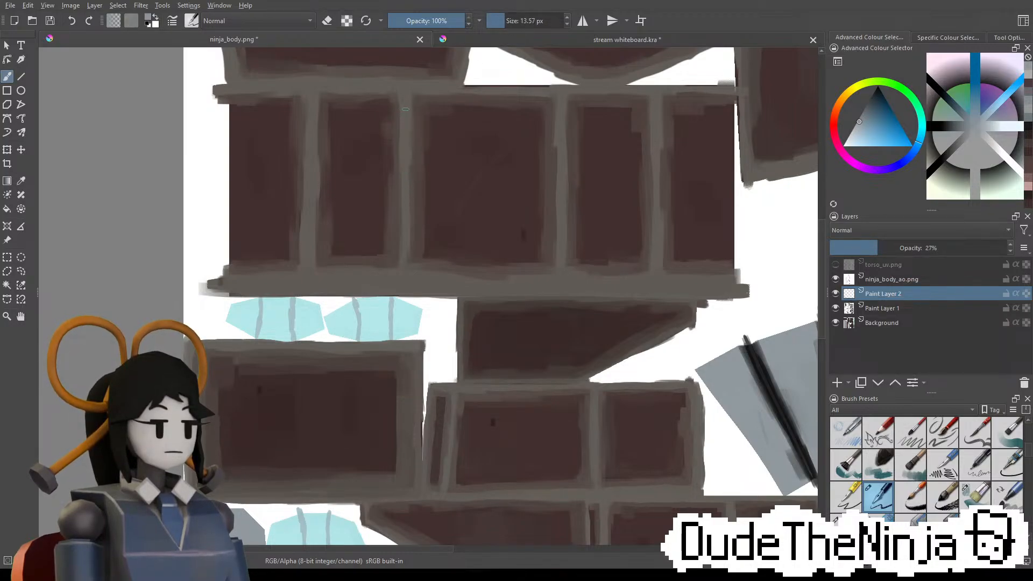
Undo a trial highlight on the divider beside the central brown section and lower Paint Layer 2's opacity to 24%
drag(403, 97, 405, 161)
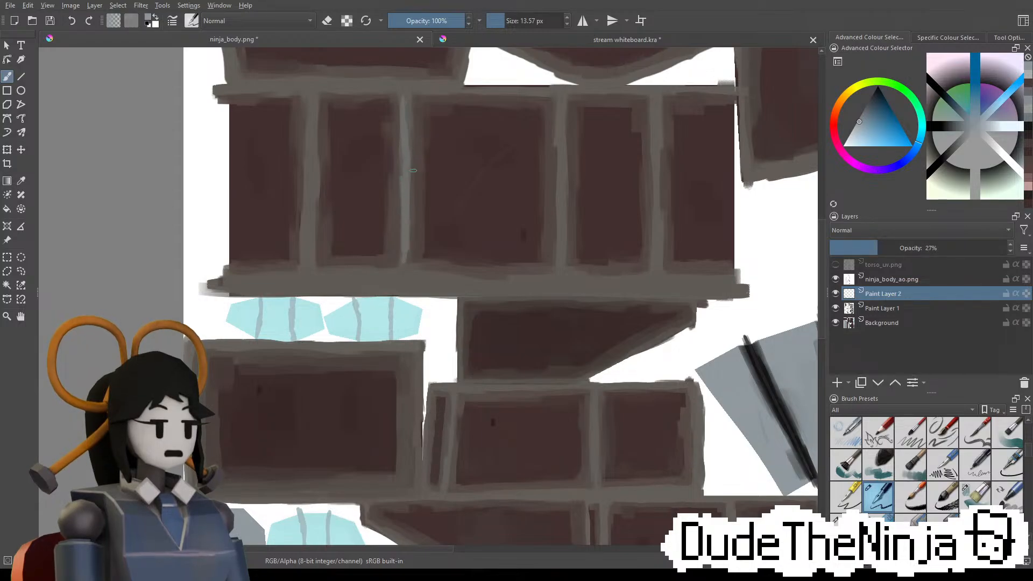
key(ctrl+z)
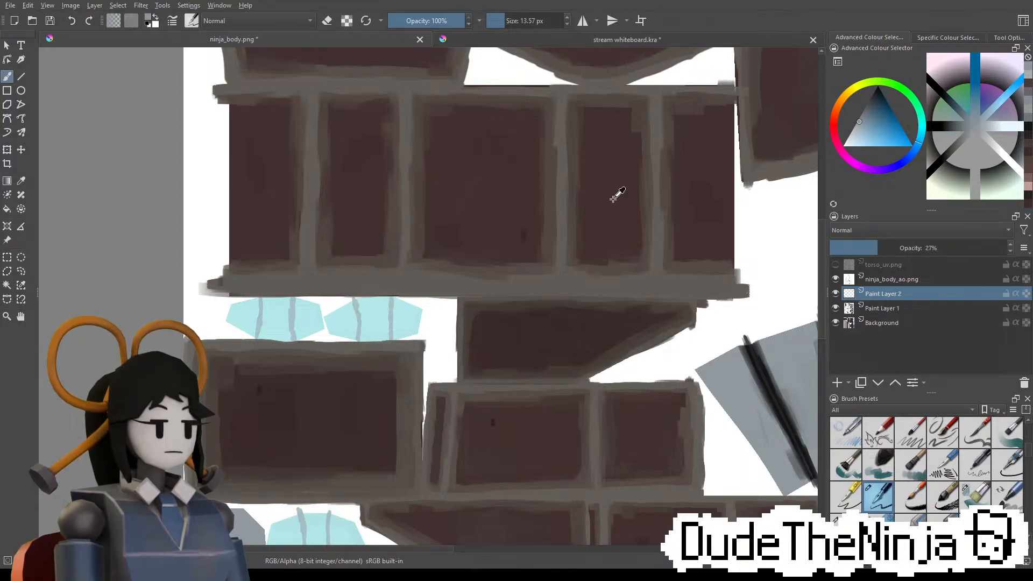
mouse_move(883, 248)
mouse_down()
mouse_move(947, 248)
mouse_move(861, 249)
mouse_up()
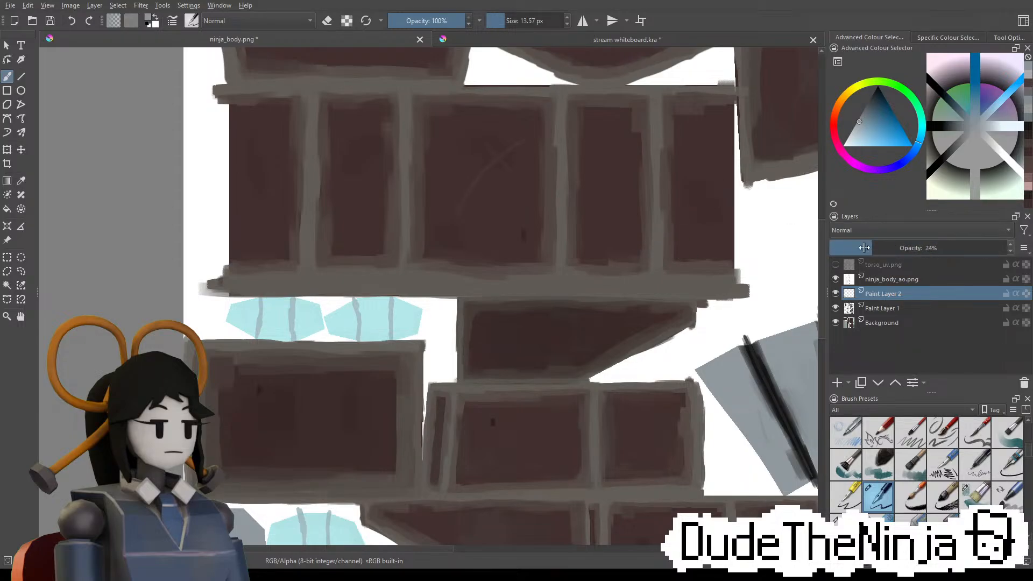
middle_drag(672, 73, 579, 263)
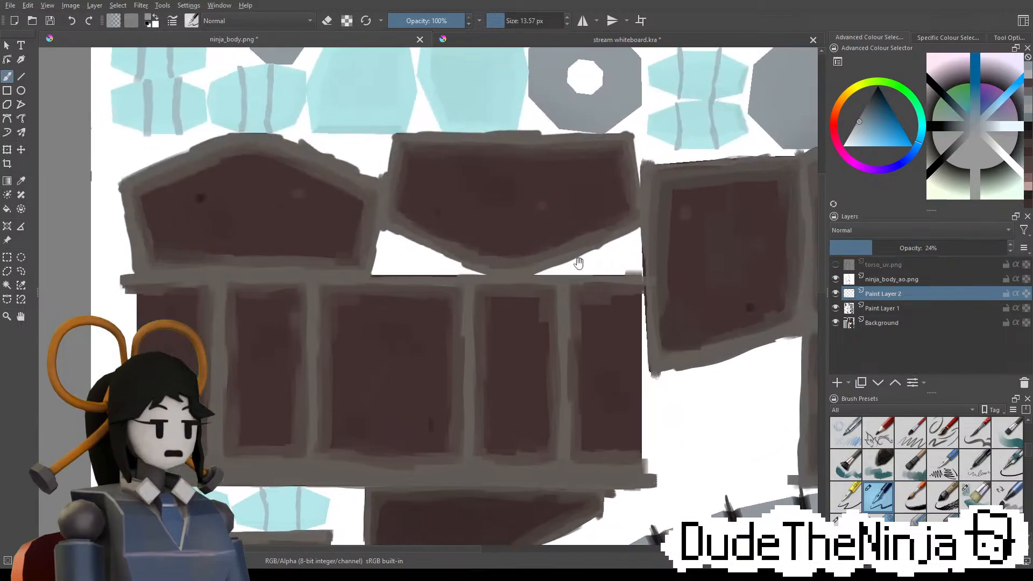
drag(564, 301, 563, 360)
key(ctrl+z)
middle_drag(531, 344, 221, 351)
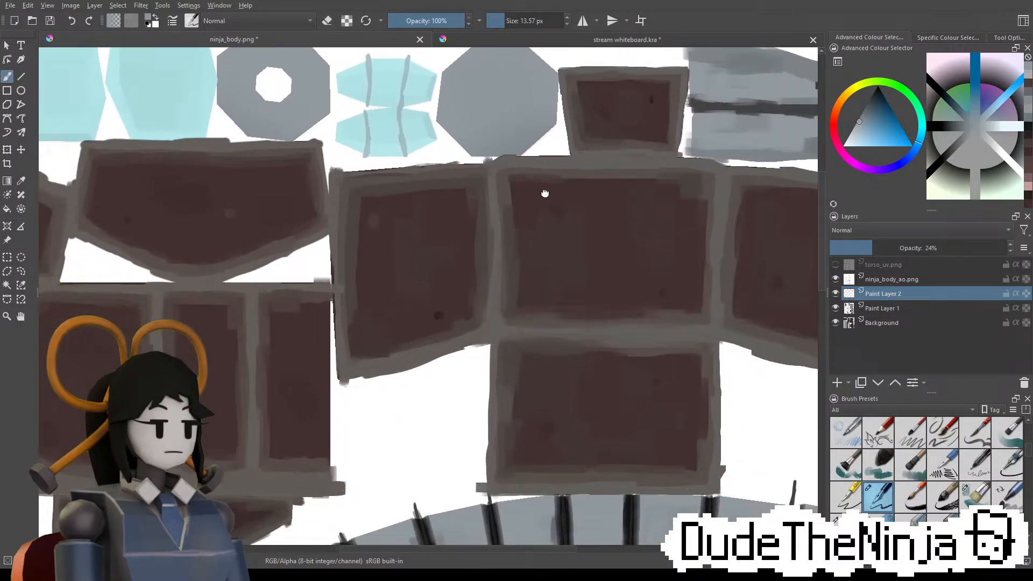
middle_drag(545, 194, 552, 296)
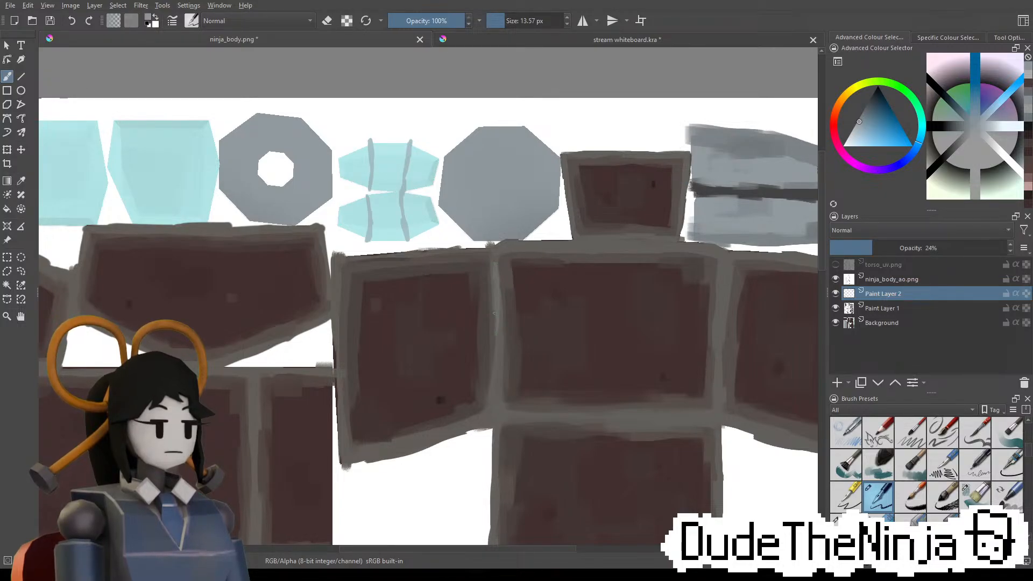
drag(494, 314, 491, 264)
key(ctrl+z)
drag(503, 355, 504, 278)
key(ctrl+z)
Sample the grey-brown border colour and paint a faint scratch on the large central brown panel
middle_drag(553, 369, 520, 267)
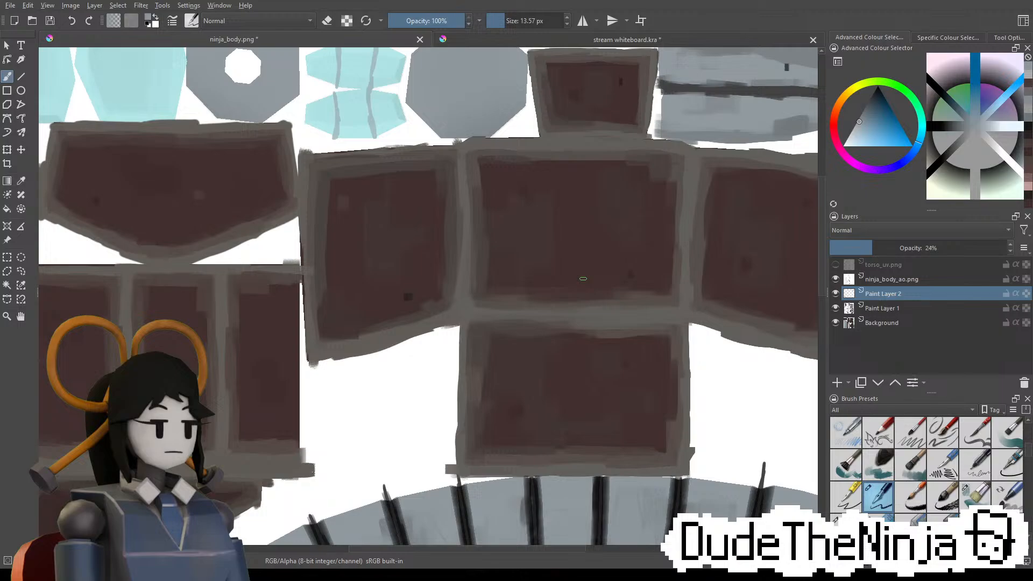
ctrl+click(693, 178)
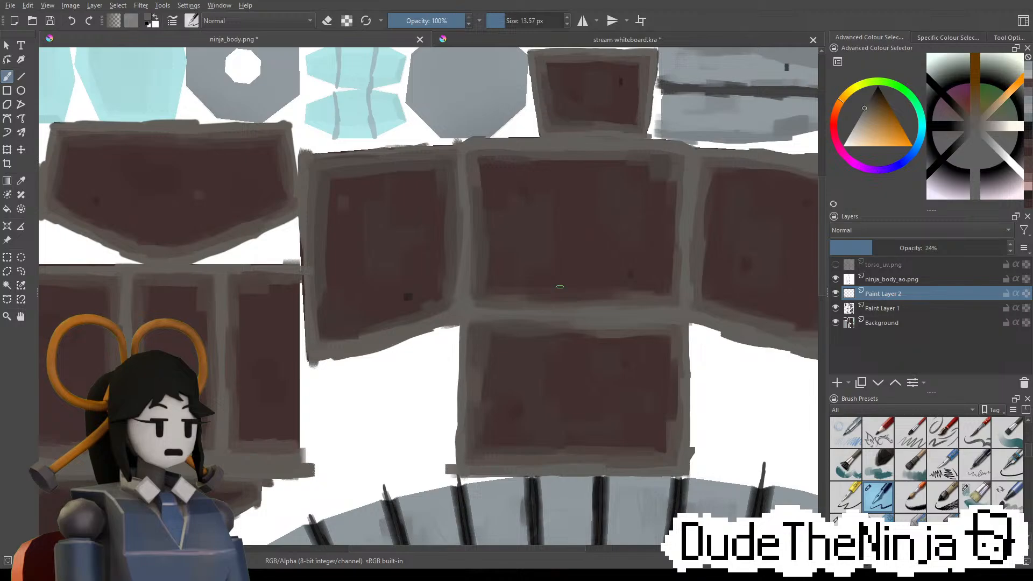
drag(537, 248, 563, 208)
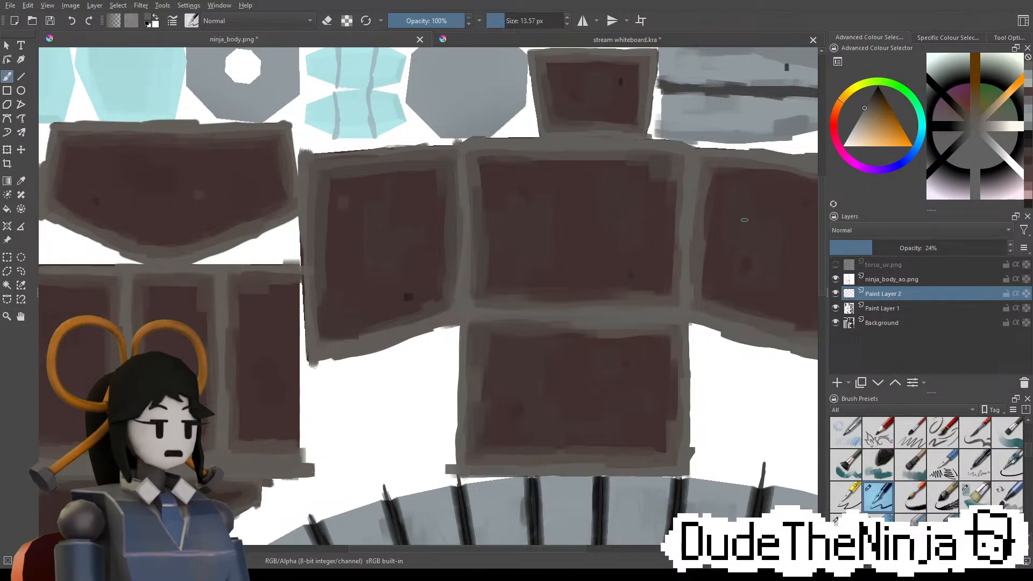
Add faint diagonal scratches to the grey banded strip and the brown panels in the lower part of the texture
scroll(526, 229, down, 10)
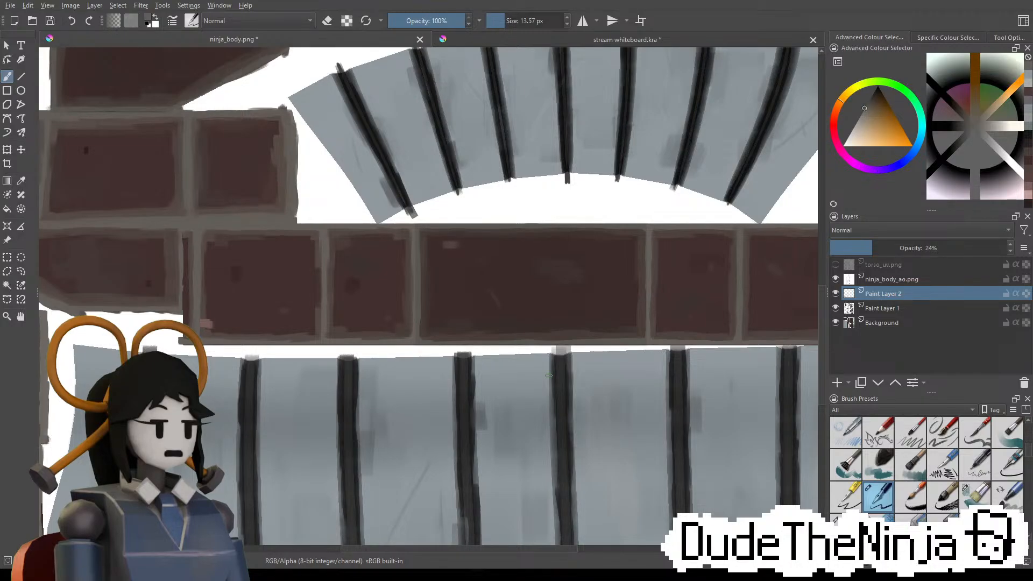
scroll(364, 306, down, 5)
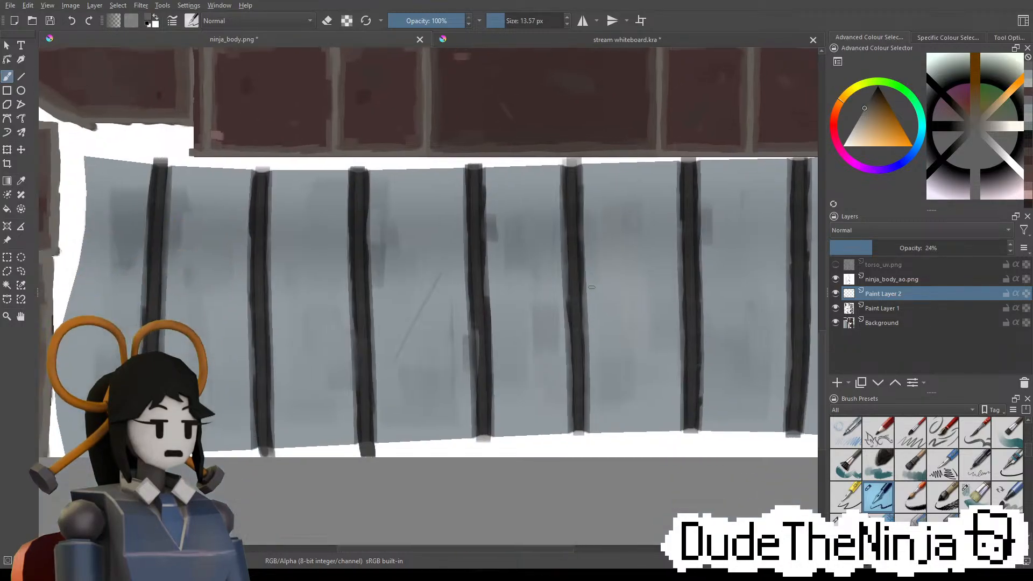
key(e)
key(e)
scroll(471, 285, down, 2)
scroll(195, 326, up, 2)
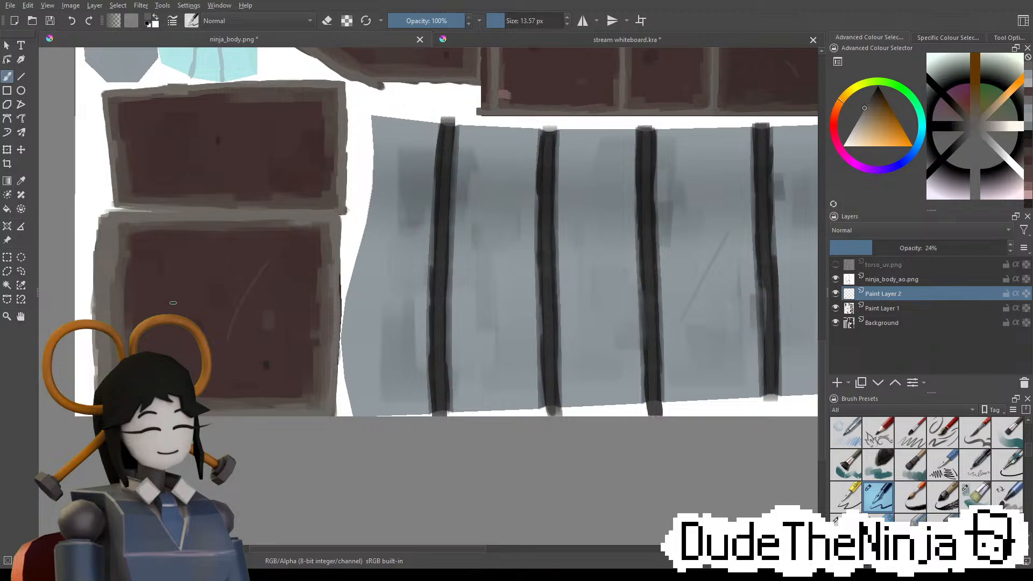
middle_drag(171, 214, 242, 399)
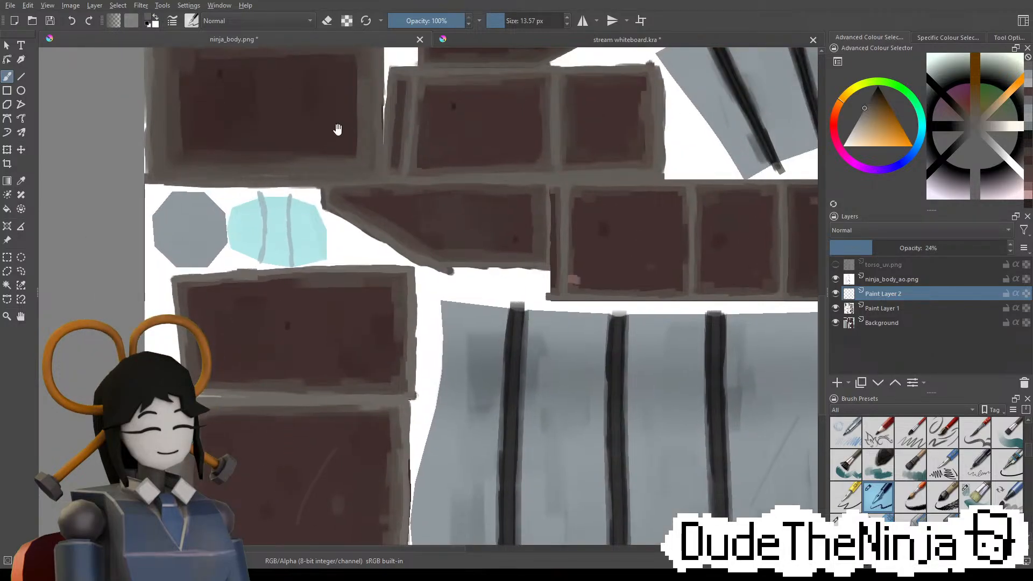
middle_drag(338, 129, 310, 404)
drag(218, 348, 255, 413)
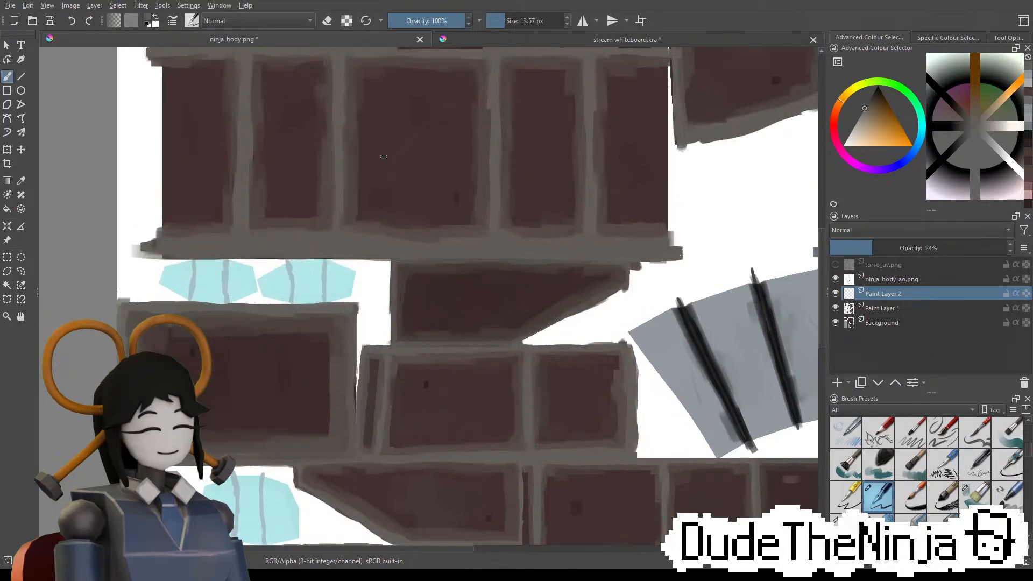
middle_drag(345, 50, 277, 246)
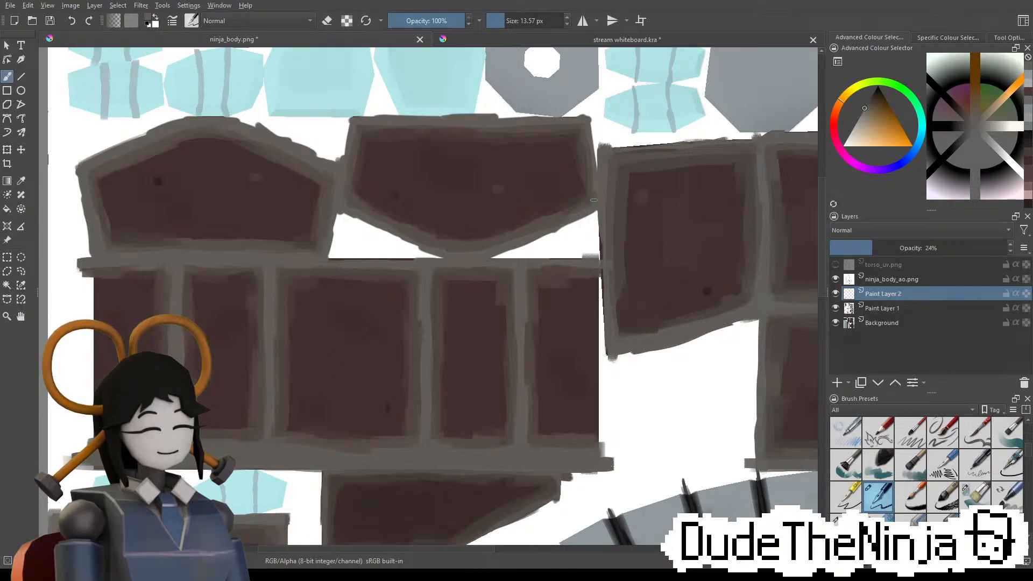
Resample the grey-brown of the divider below the central brown panel and mark that panel with a thin diagonal stroke
middle_drag(645, 163, 498, 108)
middle_drag(652, 192, 443, 209)
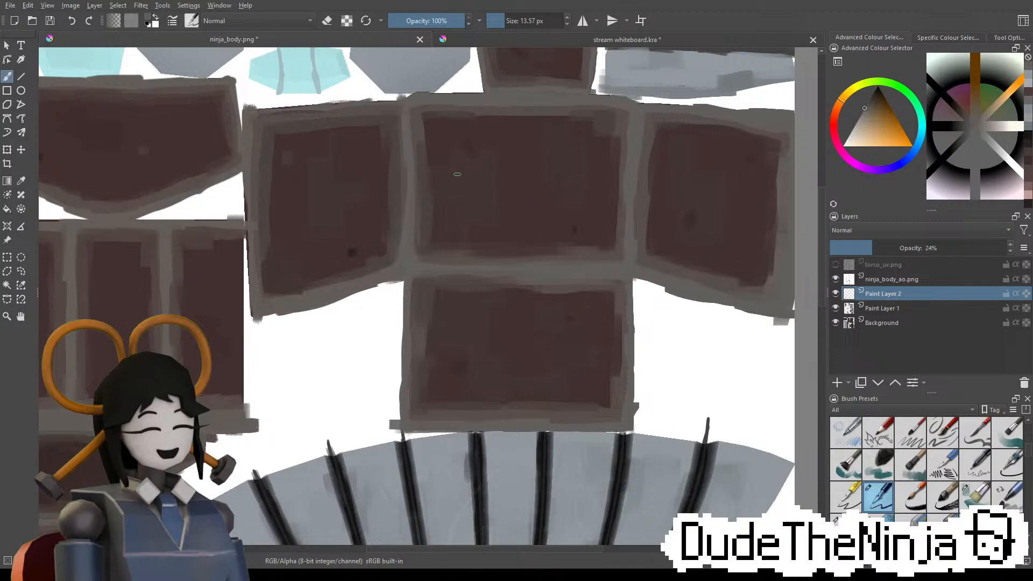
ctrl+click(483, 203)
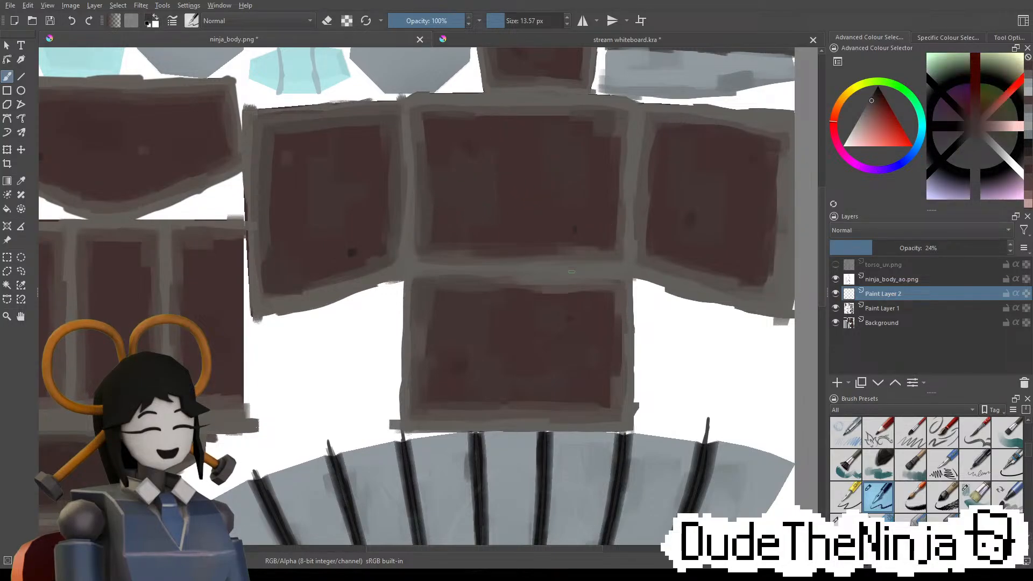
ctrl+click(583, 284)
drag(504, 218, 552, 181)
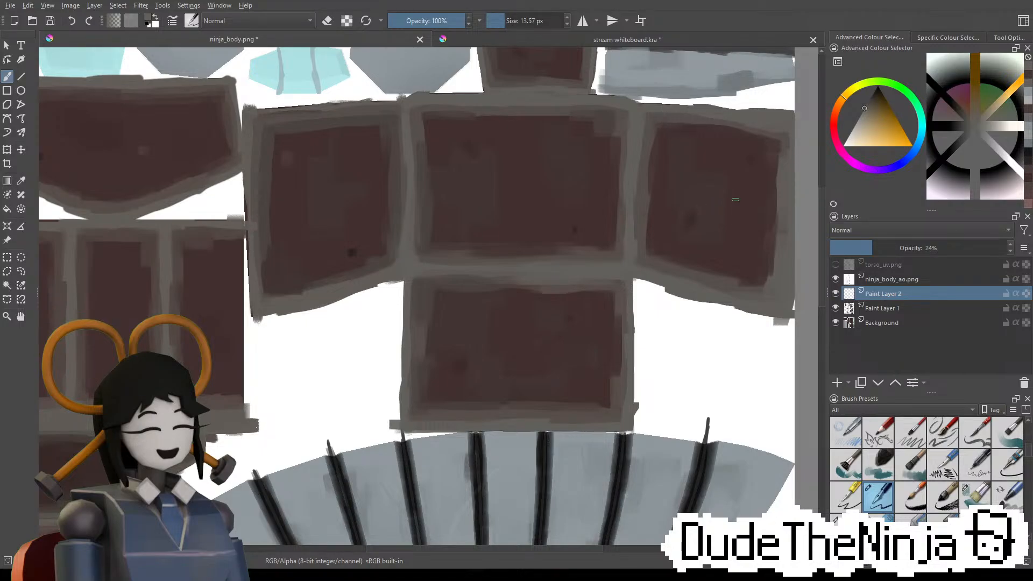
Switch to a 60 px brush preset and paint thin, faint scratches across the brown panels
click(846, 433)
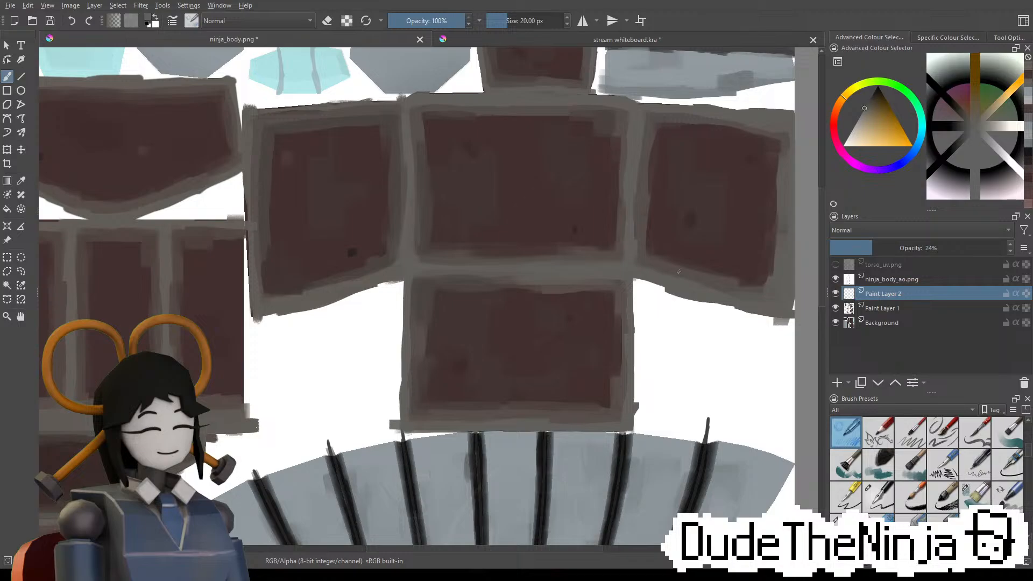
click(1008, 466)
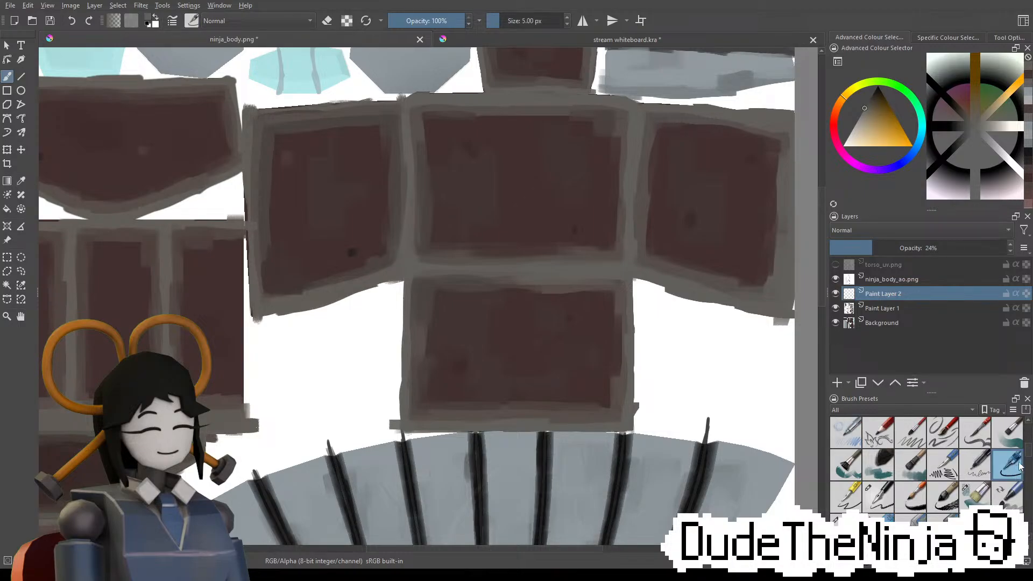
click(1009, 495)
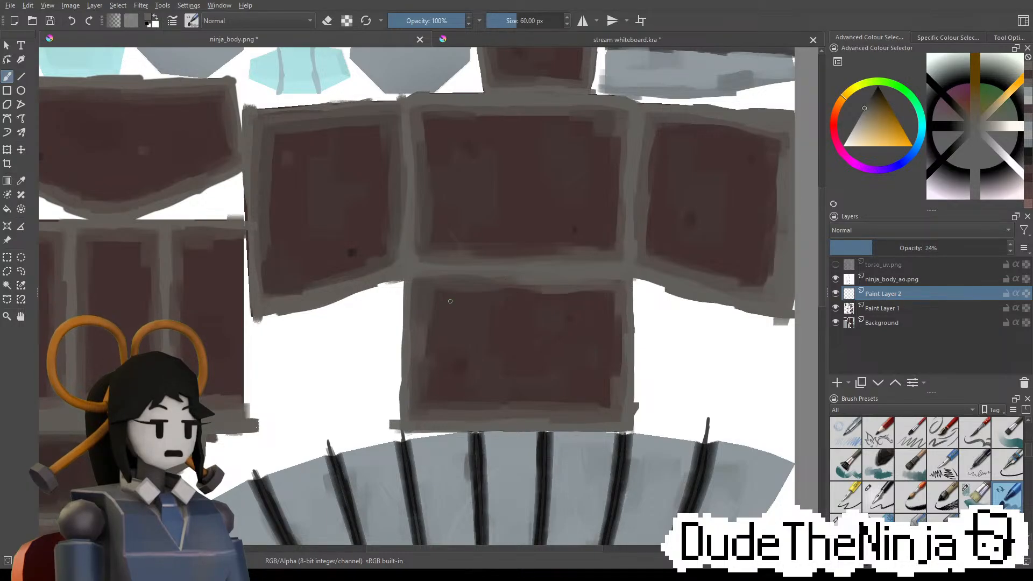
middle_drag(403, 320, 588, 320)
middle_drag(556, 263, 575, 317)
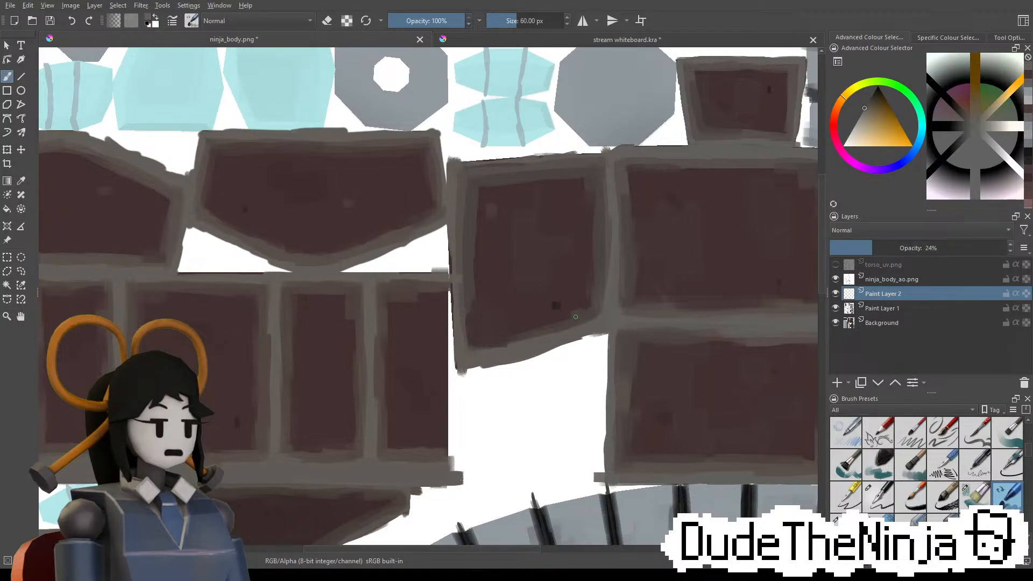
middle_drag(355, 349, 479, 252)
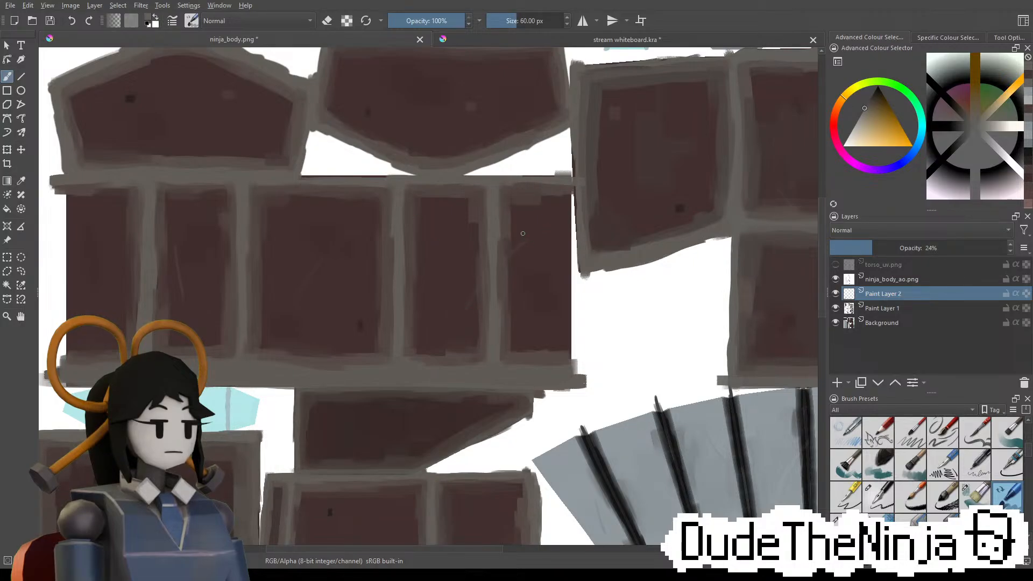
Review the whole texture sheet and save ninja_body.png
key(minus)
key(minus)
key(minus)
key(minus)
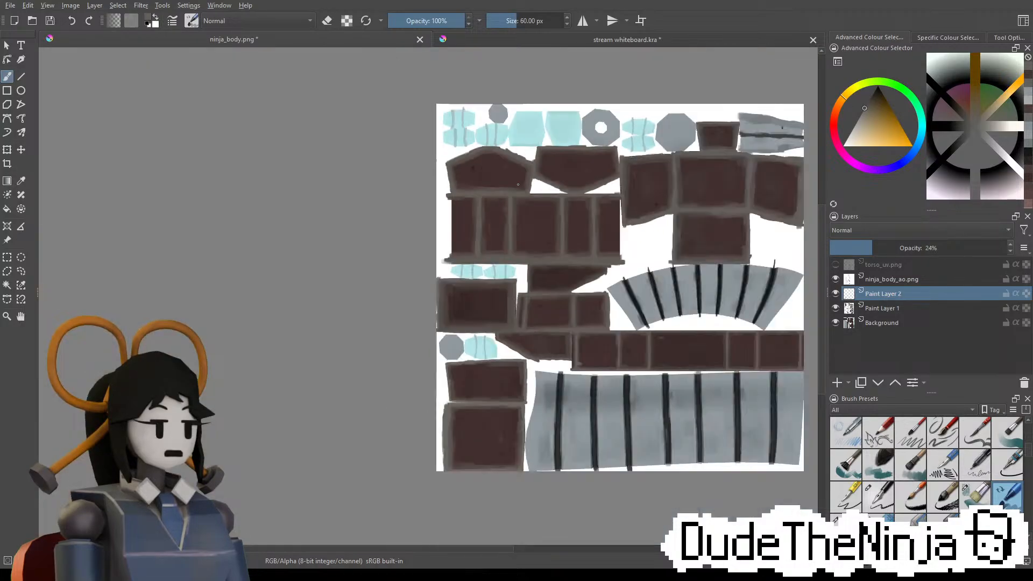
key(ctrl+s)
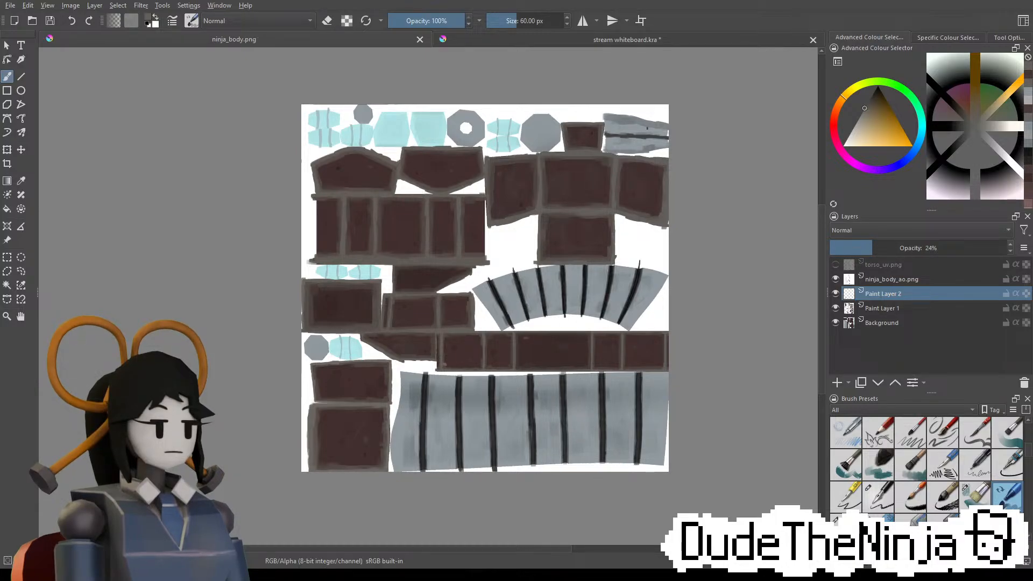
Switch to Blender and examine the painted texture on the torso model from below and from the front
key(alt+Tab)
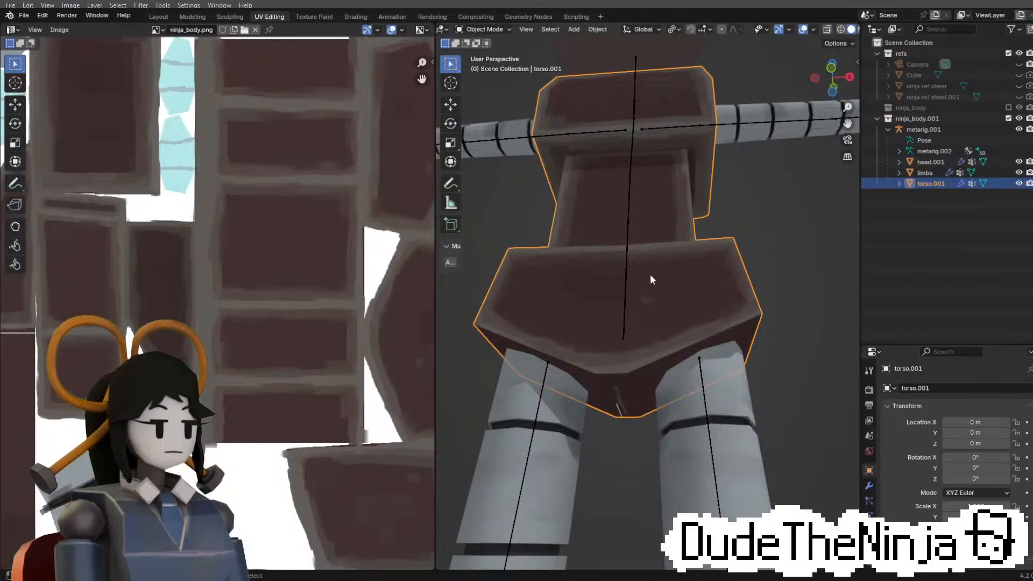
scroll(652, 279, down, 5)
mouse_move(646, 341)
middle_down()
mouse_move(604, 342)
mouse_move(693, 345)
mouse_move(654, 319)
mouse_move(672, 348)
mouse_move(811, 356)
mouse_move(644, 364)
mouse_move(668, 343)
mouse_move(657, 331)
middle_up()
scroll(670, 340, up, 3)
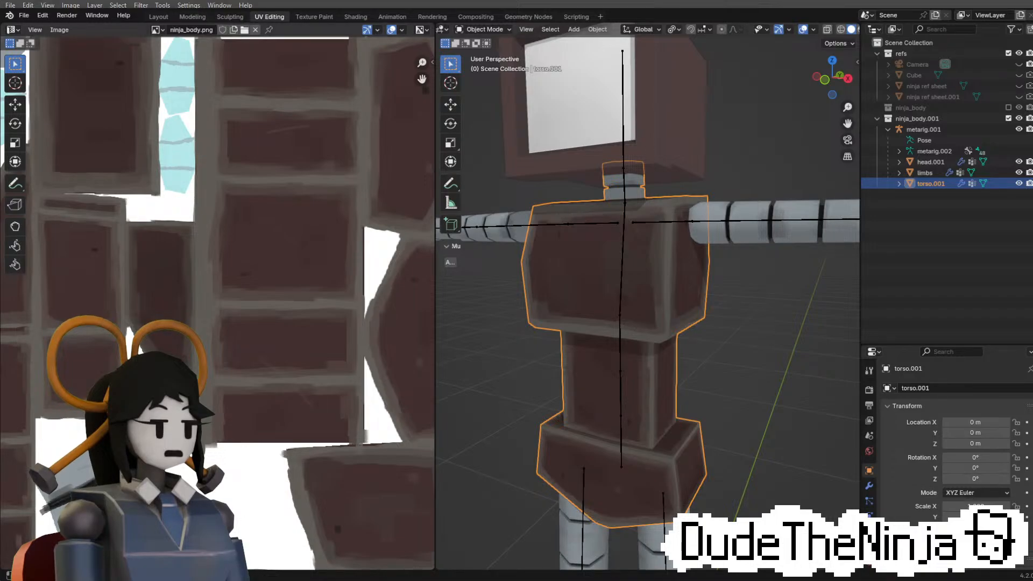
scroll(585, 320, down, 2)
middle_drag(639, 254, 699, 257)
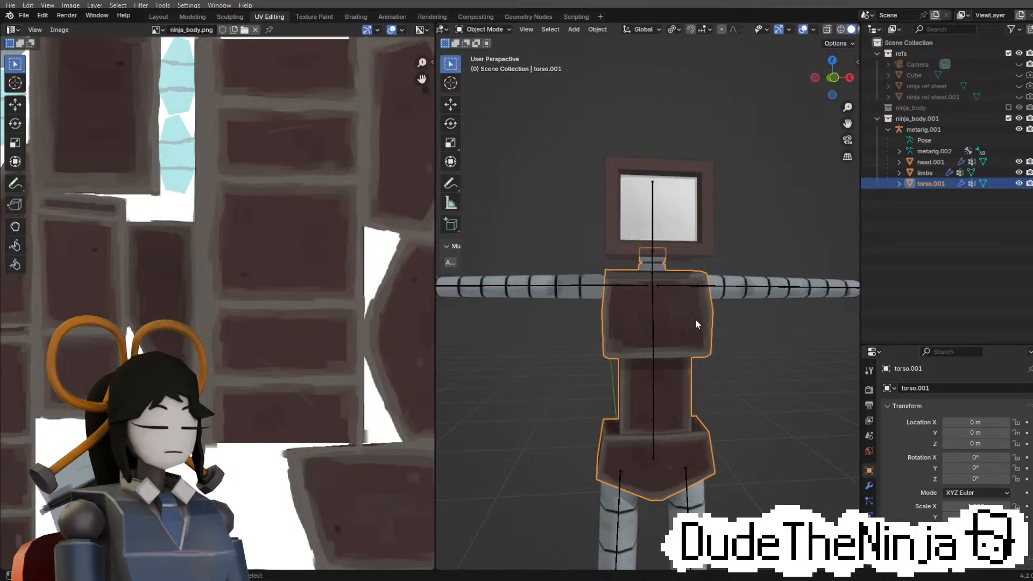
Select the head object and try moving it off the neck
click(630, 216)
key(g)
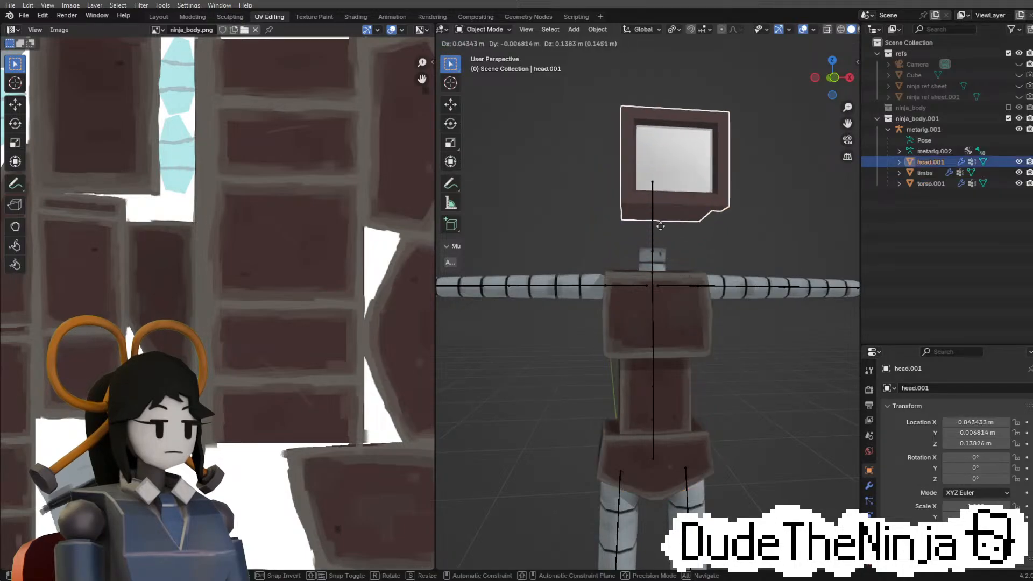
right_click(650, 226)
middle_drag(677, 245, 605, 294)
scroll(660, 248, up, 3)
key(g)
right_click(669, 229)
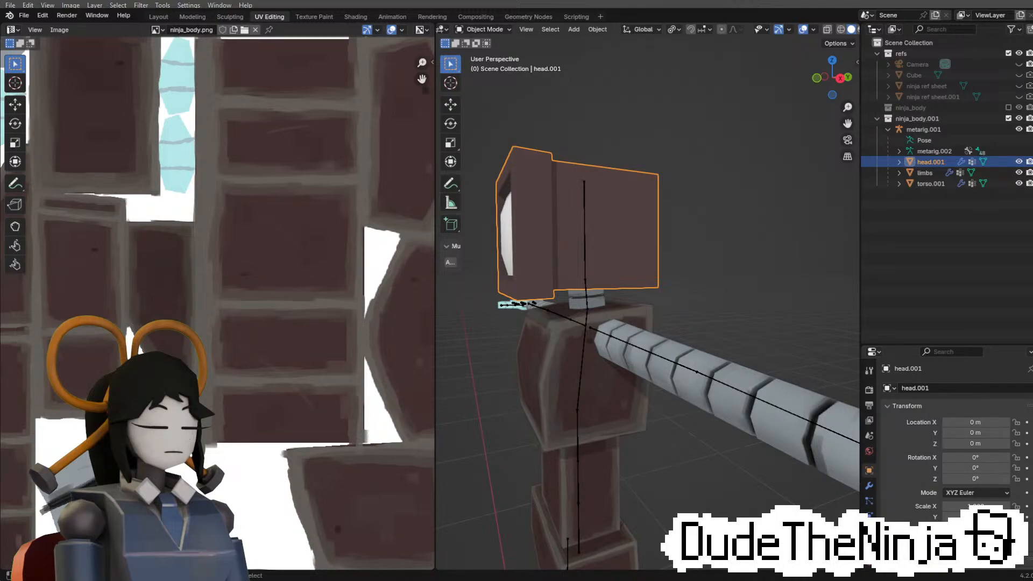
Open the head mesh in Edit Mode with its UV layout shown over the ninja_head Base Color image
scroll(264, 237, down, 3)
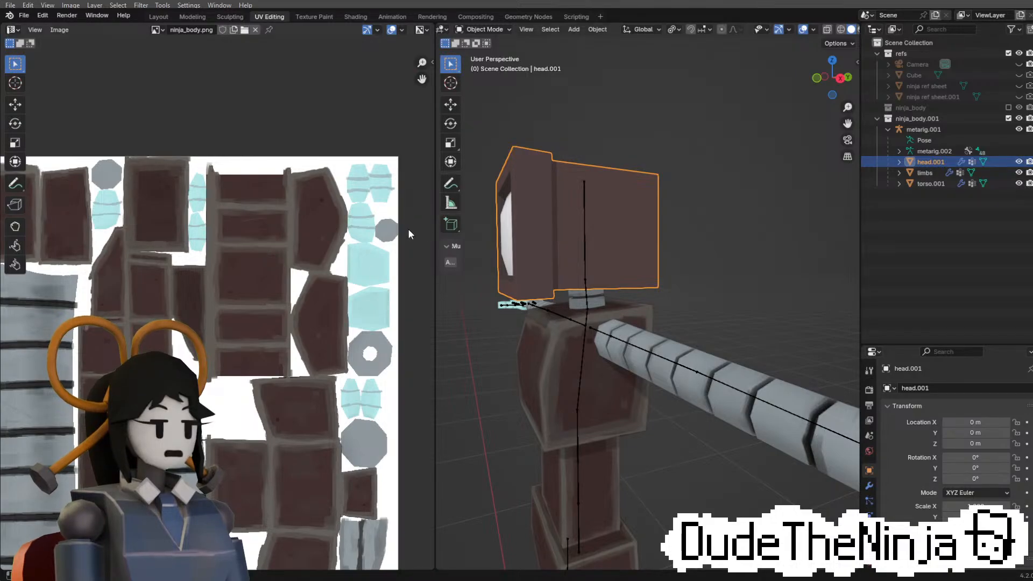
middle_drag(542, 294, 577, 293)
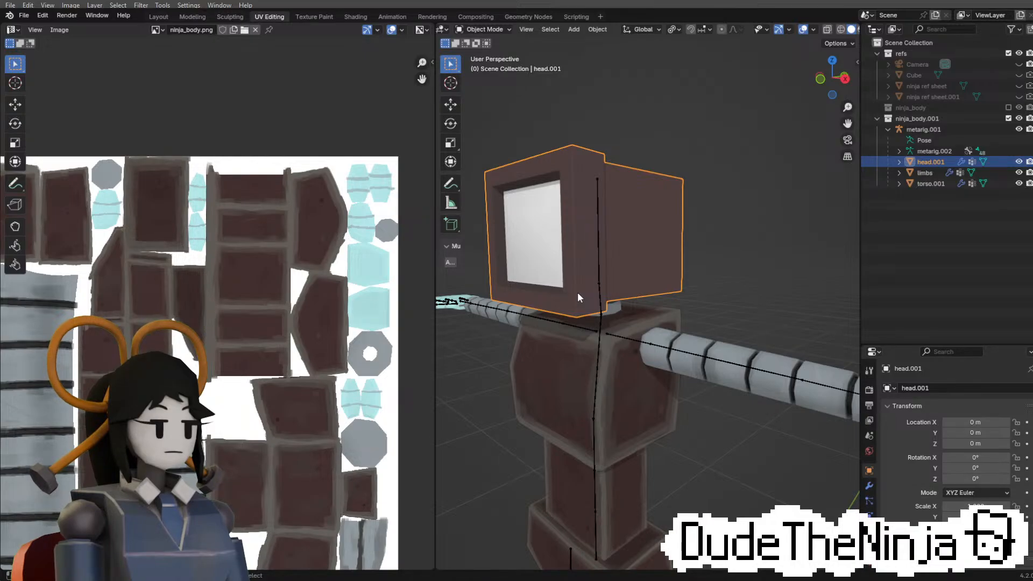
middle_drag(591, 279, 534, 222)
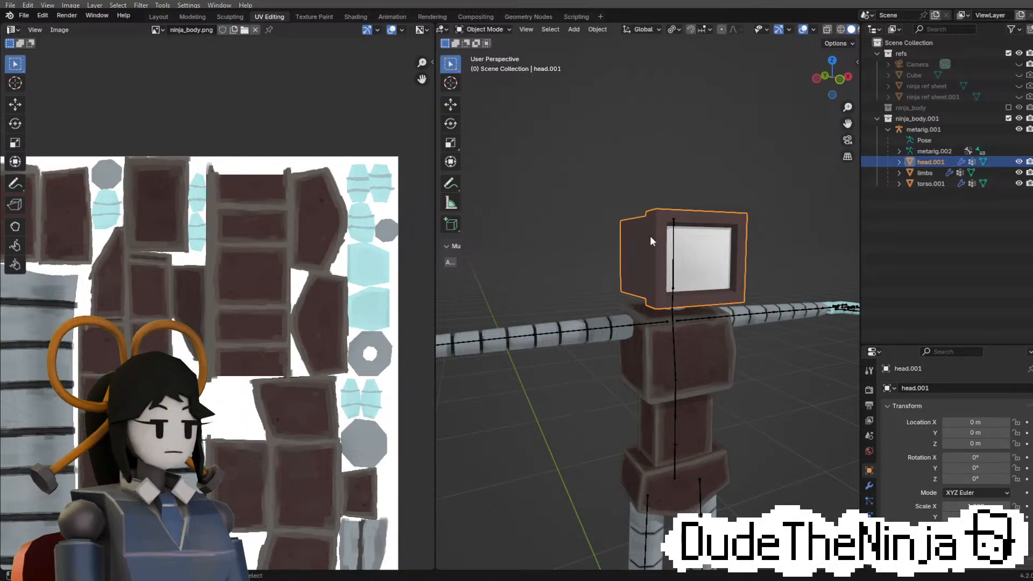
key(Tab)
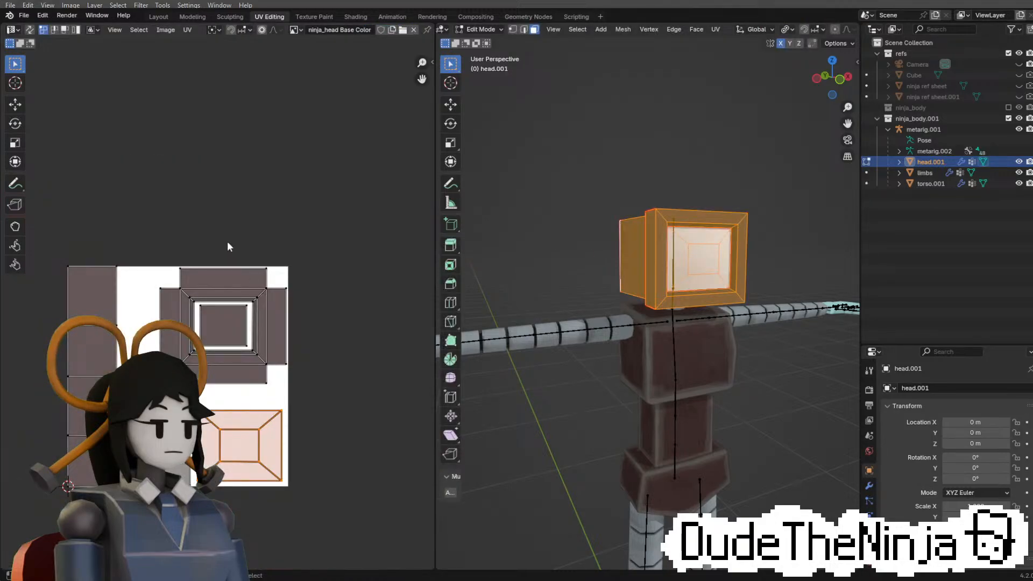
click(187, 30)
scroll(633, 295, up, 4)
middle_drag(740, 306, 706, 320)
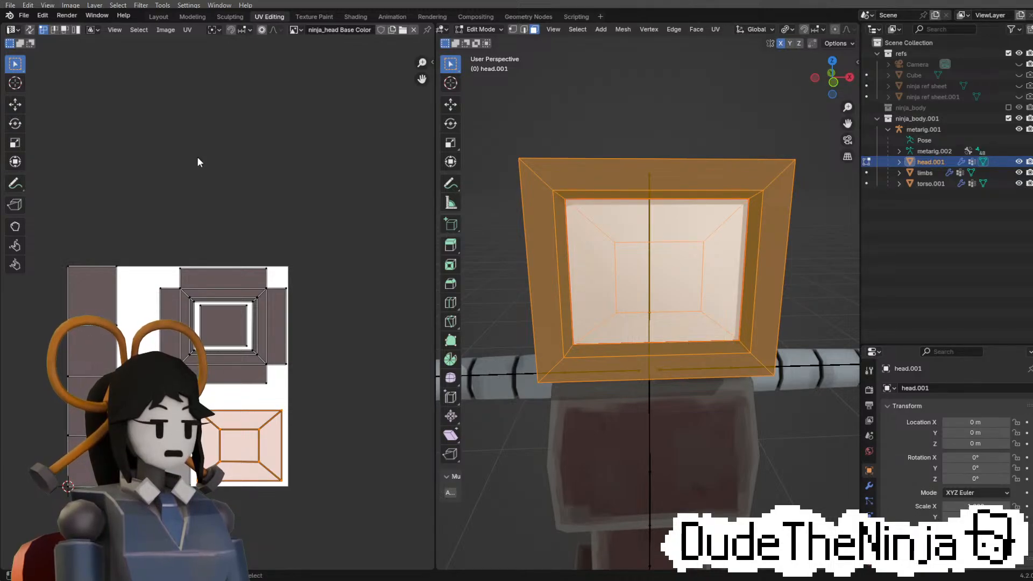
Open the export of the head's UV layout to a file
click(165, 30)
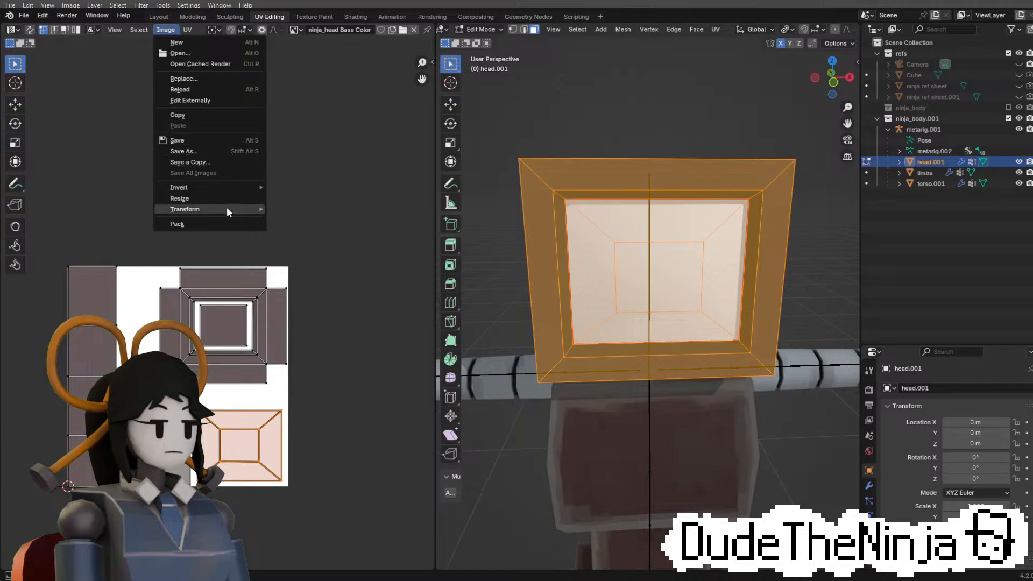
mouse_move(238, 187)
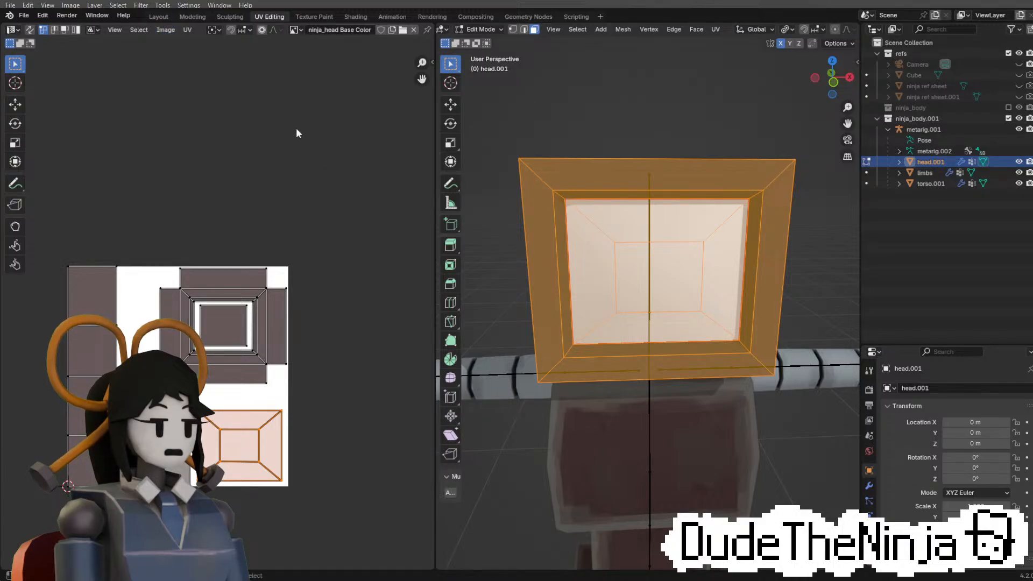
click(188, 30)
click(188, 30)
click(165, 30)
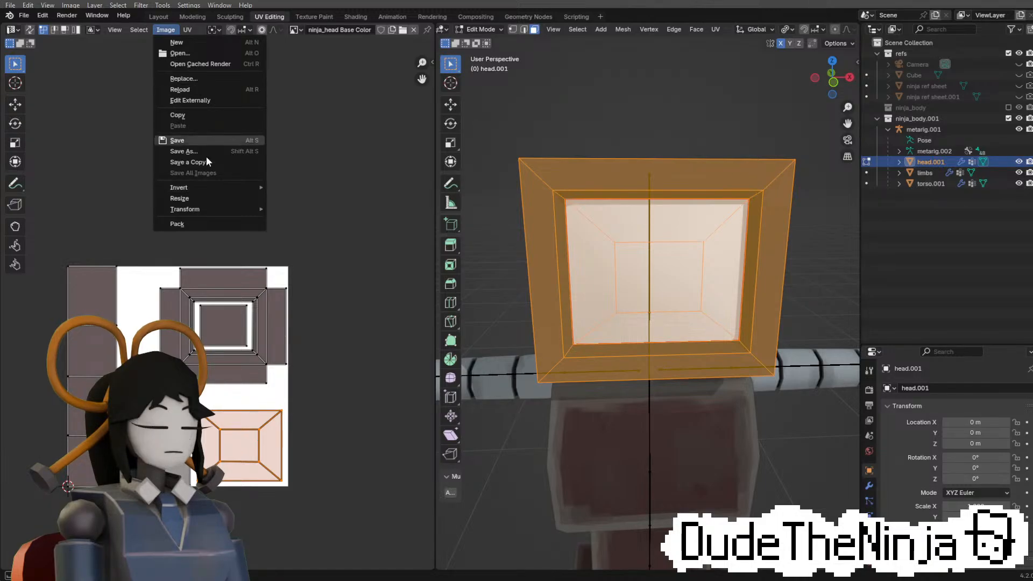
click(166, 33)
mouse_move(228, 189)
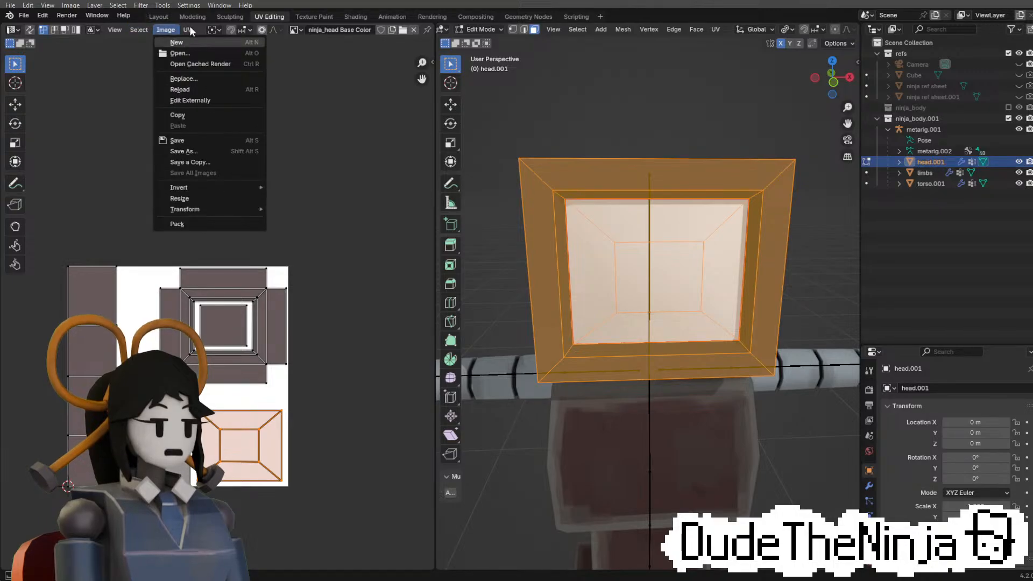
mouse_move(190, 26)
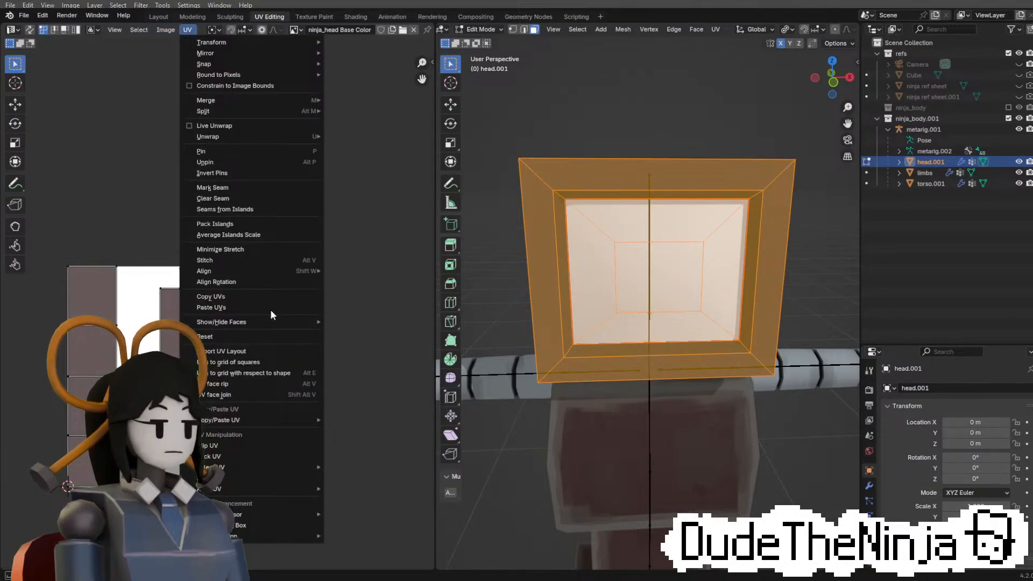
mouse_move(267, 494)
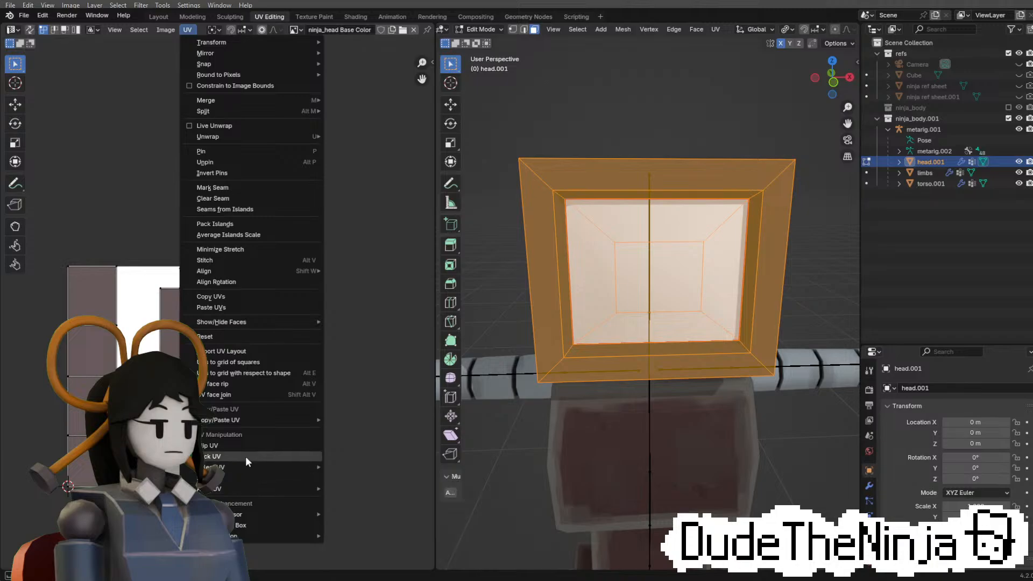
mouse_move(249, 467)
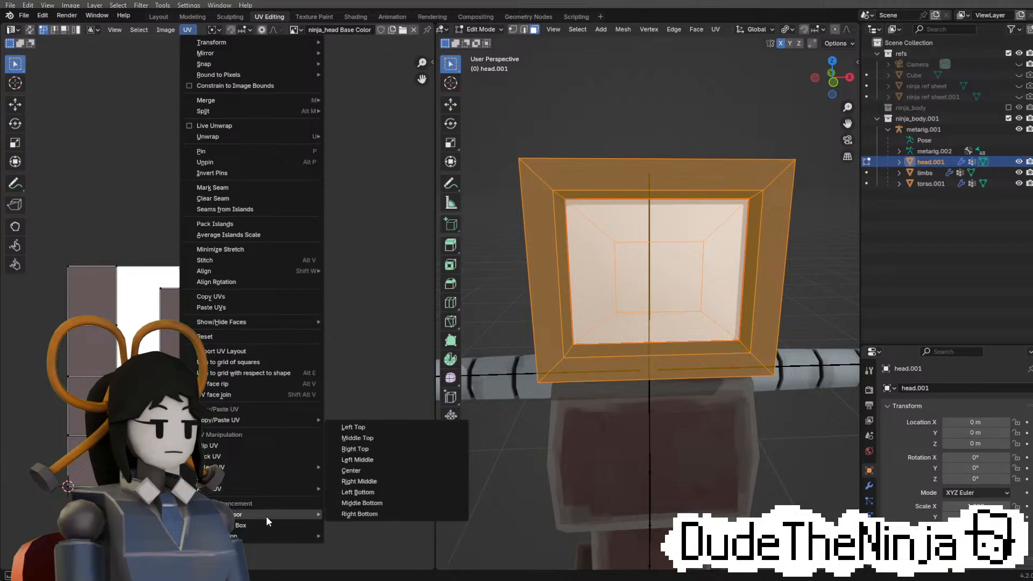
mouse_move(276, 516)
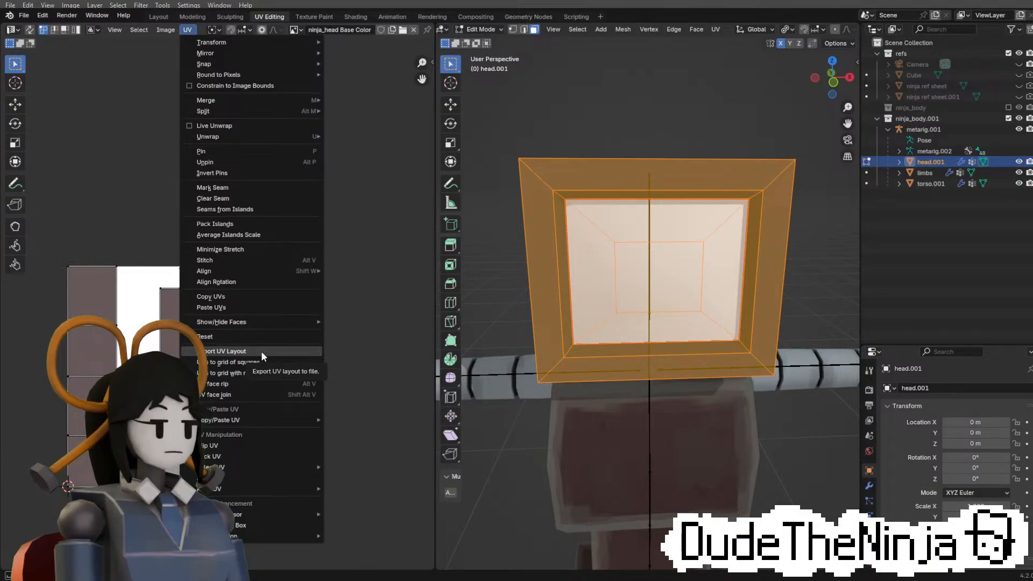
click(261, 351)
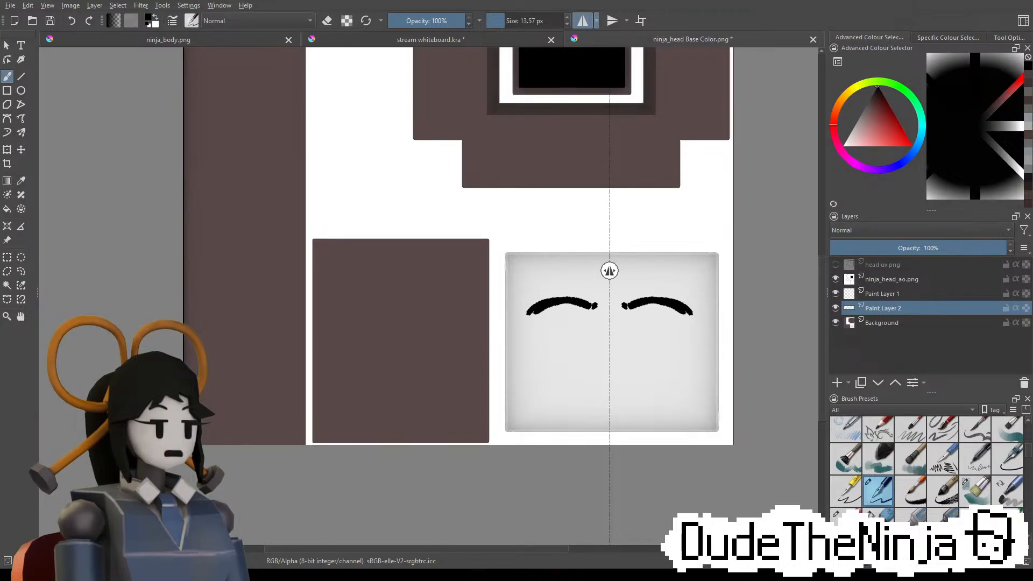
Erase a mirrored gap near the inner ends of both eyebrows and add thin 9.65 px slanted strokes above their outer ends
key(e)
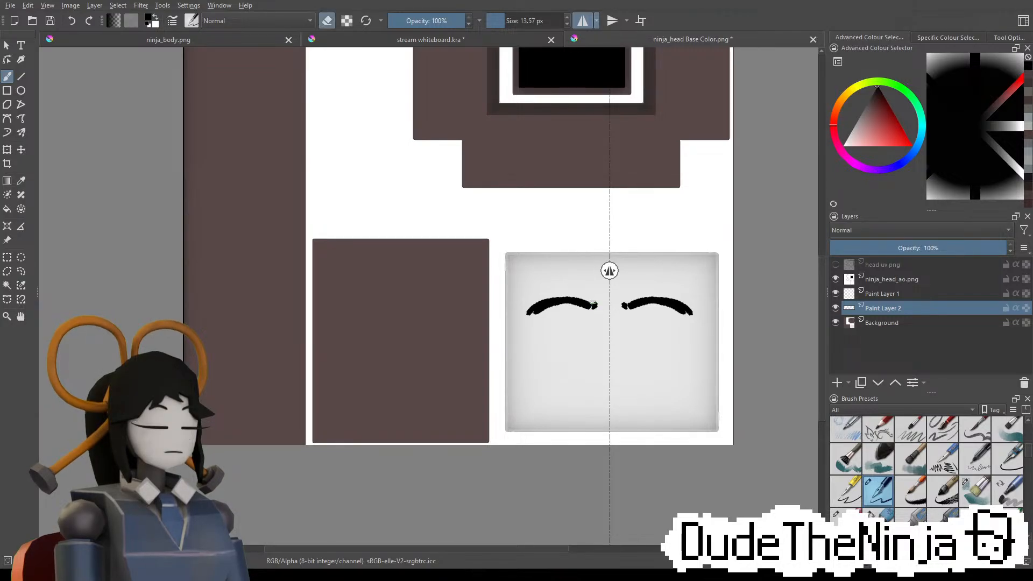
click(589, 306)
click(592, 306)
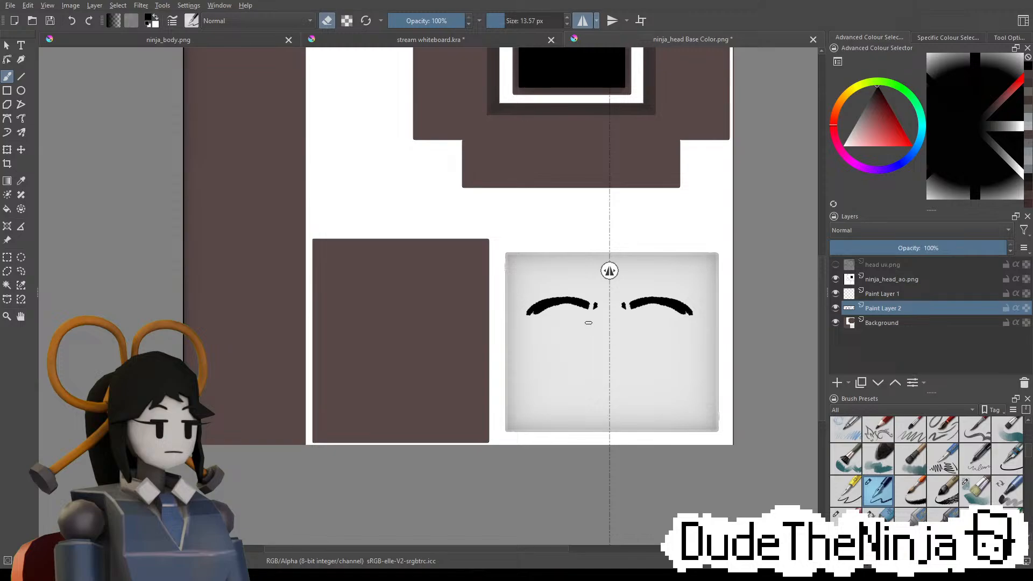
key(e)
key(bracketleft)
key(bracketleft)
drag(535, 296, 524, 306)
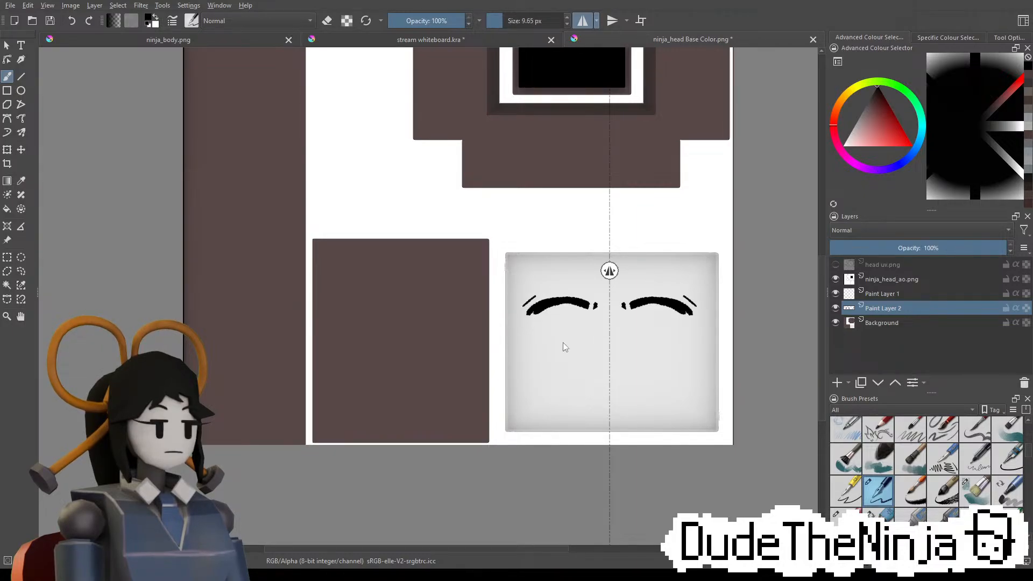
Draw mirrored eyelid creases and black eye outlines beneath the eyebrows on Paint Layer 2
mouse_move(553, 313)
mouse_down()
mouse_move(587, 313)
mouse_move(546, 325)
mouse_up()
key(ctrl+z)
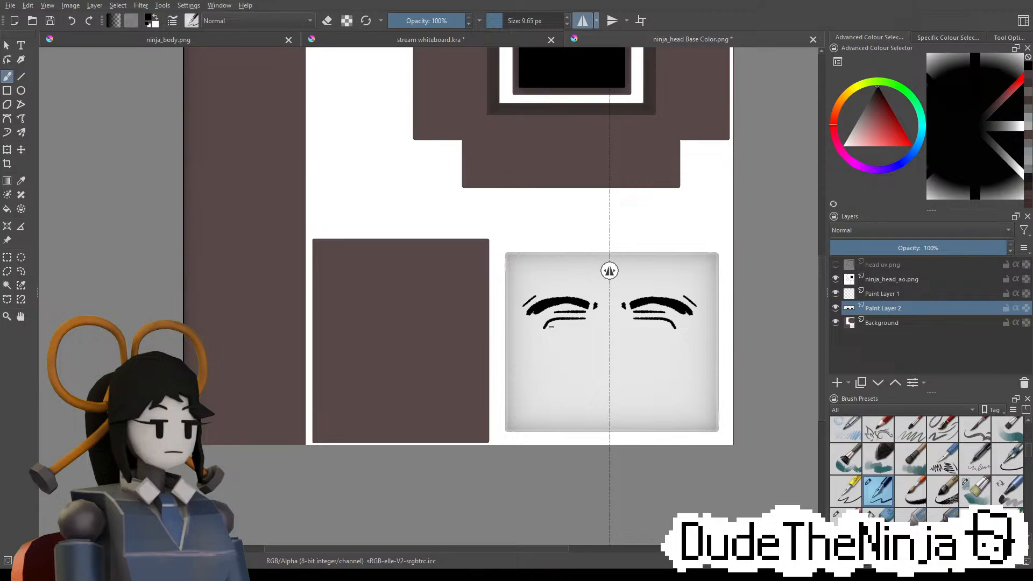
drag(546, 326, 585, 333)
key(ctrl+z)
key(ctrl+z)
middle_drag(568, 356, 565, 330)
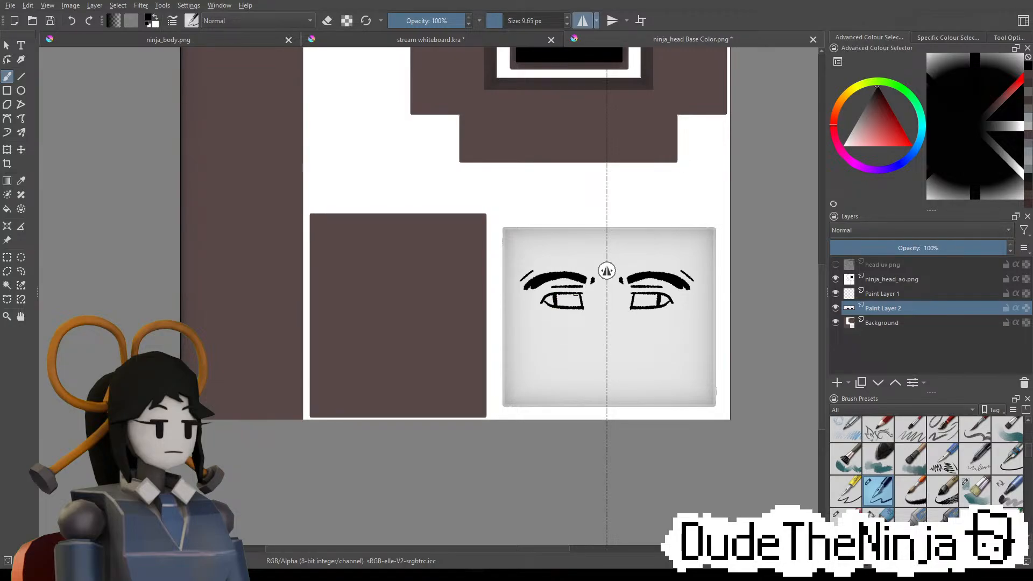
Add mirrored vertical iris edge lines inside both eyes and try a small highlight outline in the irises
drag(576, 295, 575, 307)
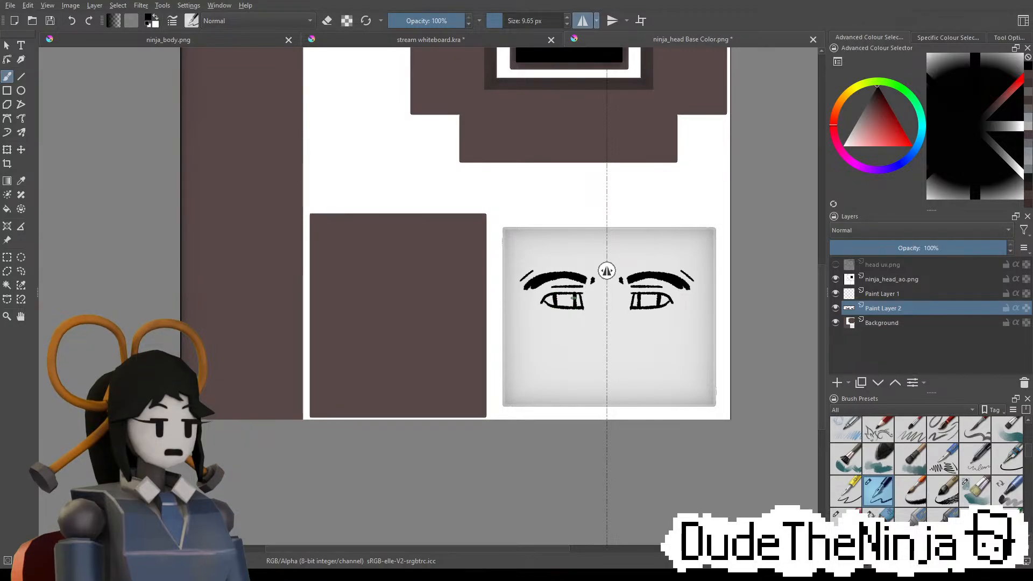
key(ctrl+z)
drag(572, 295, 571, 298)
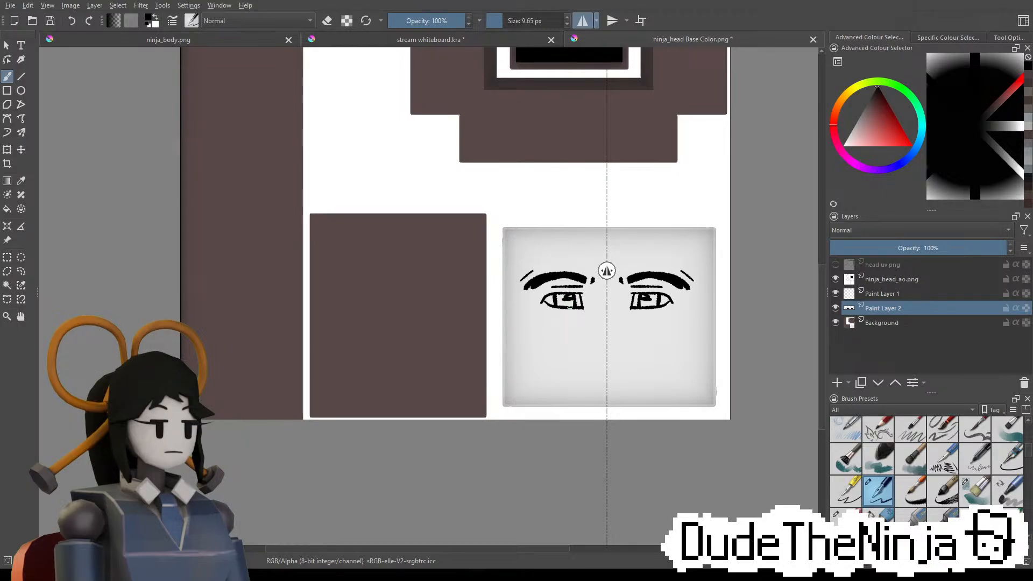
key(ctrl+z)
Turn off mirror painting and fill the iris of the left eye black, leaving a small highlight spot
click(583, 25)
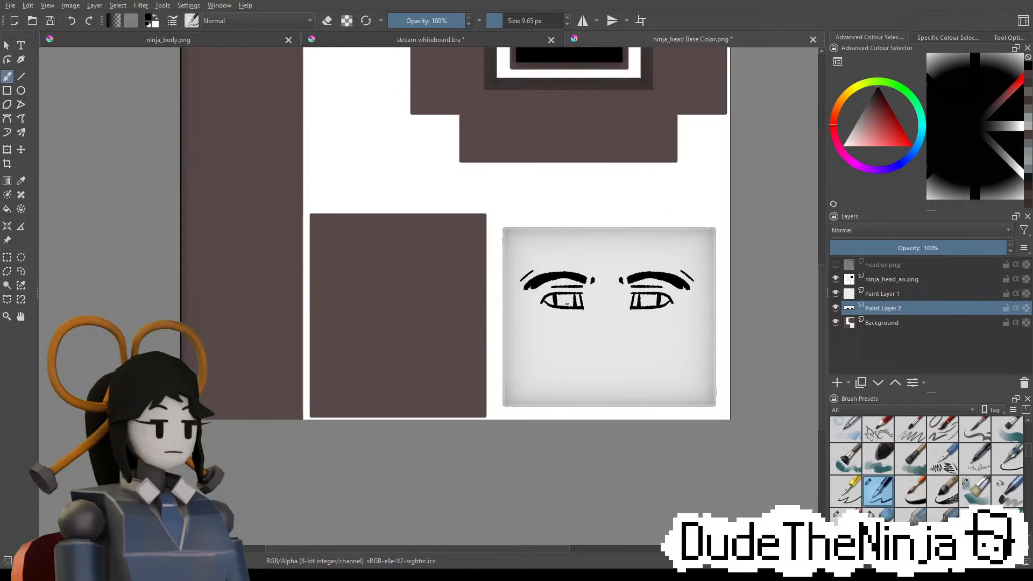
drag(566, 303, 561, 295)
key(ctrl+z)
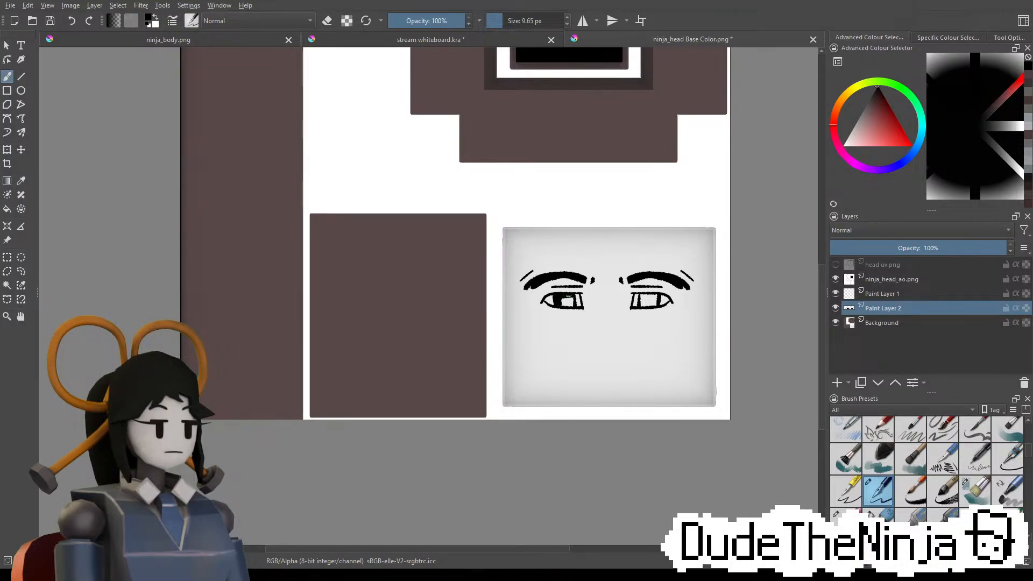
drag(569, 295, 565, 306)
Erase a rounder highlight in the left eye's black iris with the brush at 8.76 px
key(e)
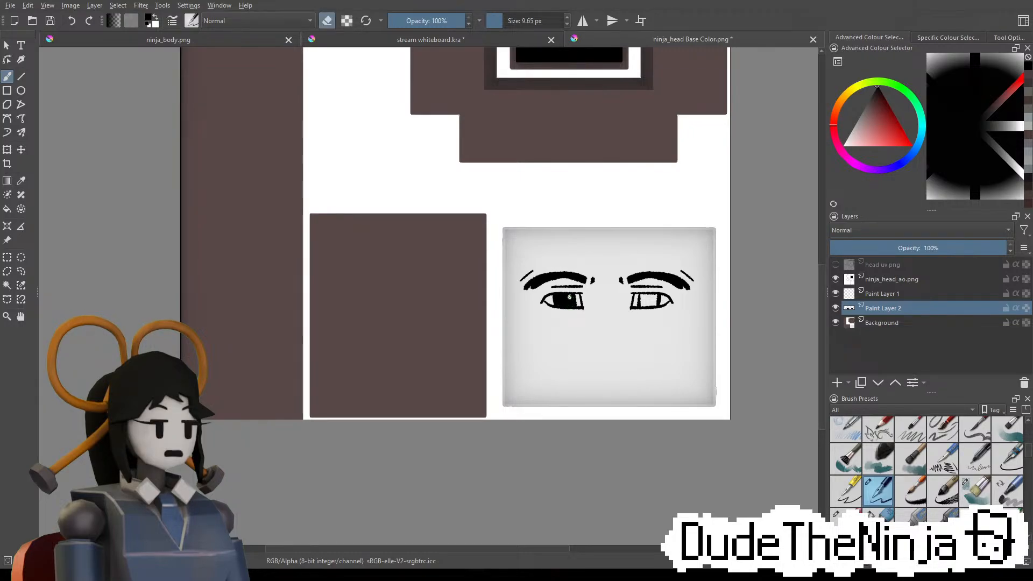
ctrl+scroll(635, 285, up, 3)
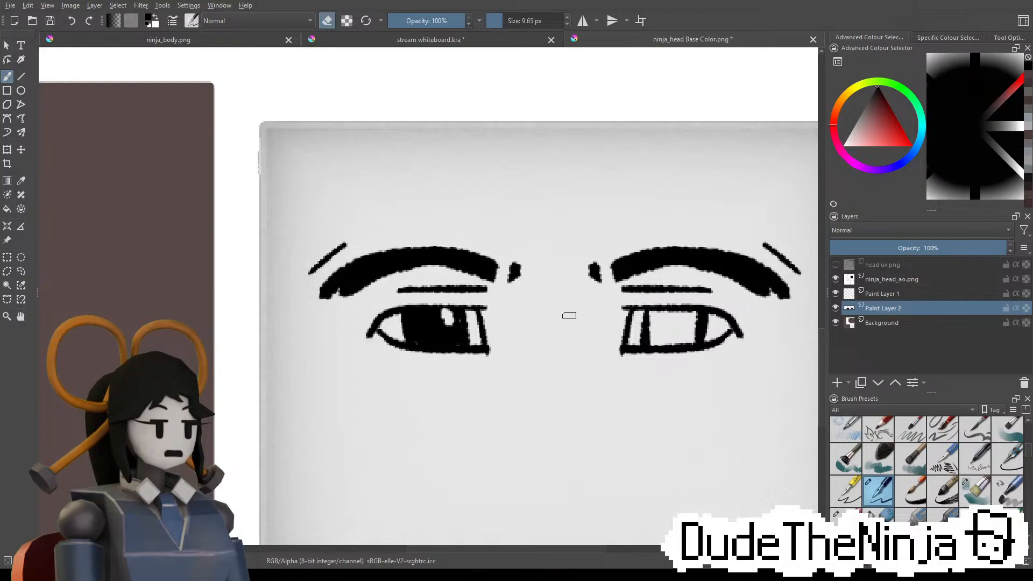
key([)
key([)
click(453, 319)
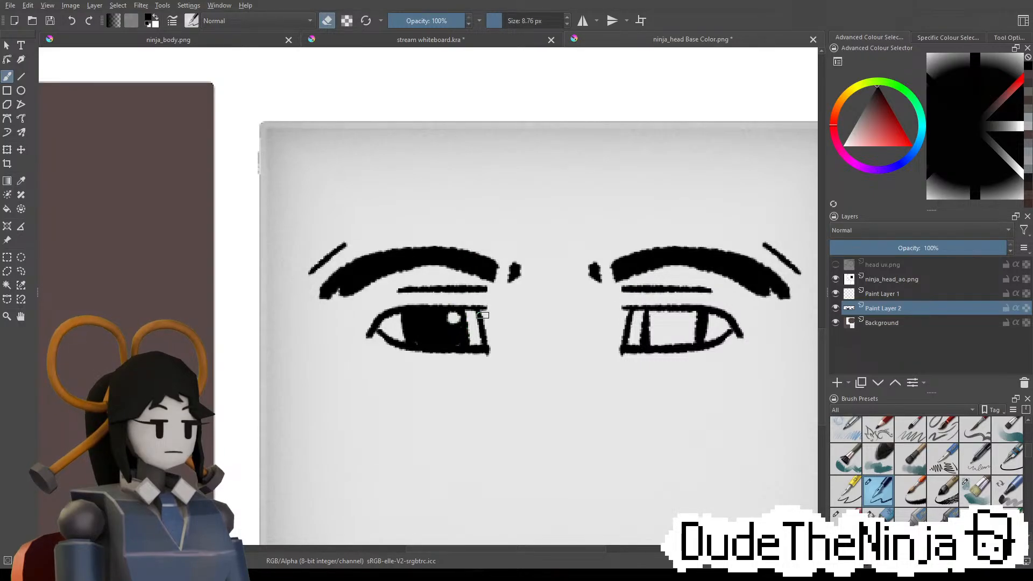
Fill the right eye's iris black and erase a small matching highlight in it
key(e)
mouse_move(672, 317)
mouse_down()
mouse_move(682, 327)
mouse_move(700, 316)
mouse_move(680, 338)
mouse_move(698, 331)
mouse_move(694, 341)
mouse_move(652, 336)
mouse_move(659, 315)
mouse_move(668, 329)
mouse_move(652, 316)
mouse_up()
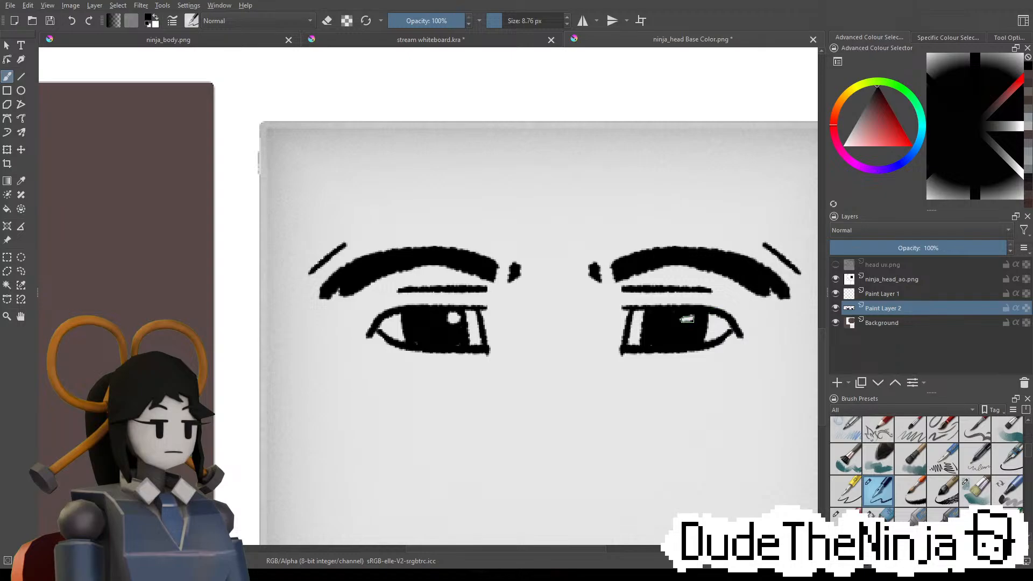
key(e)
drag(689, 317, 687, 318)
key(ctrl+z)
scroll(444, 300, down, 2)
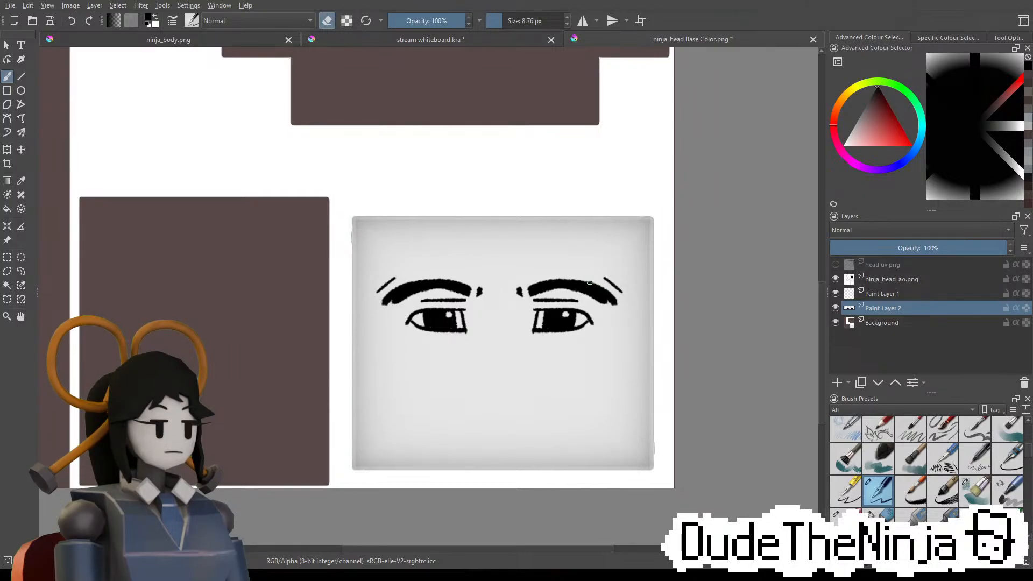
Taper the outer ends of both eyebrows with mirror painting on, and turn mirroring off when finished
click(586, 21)
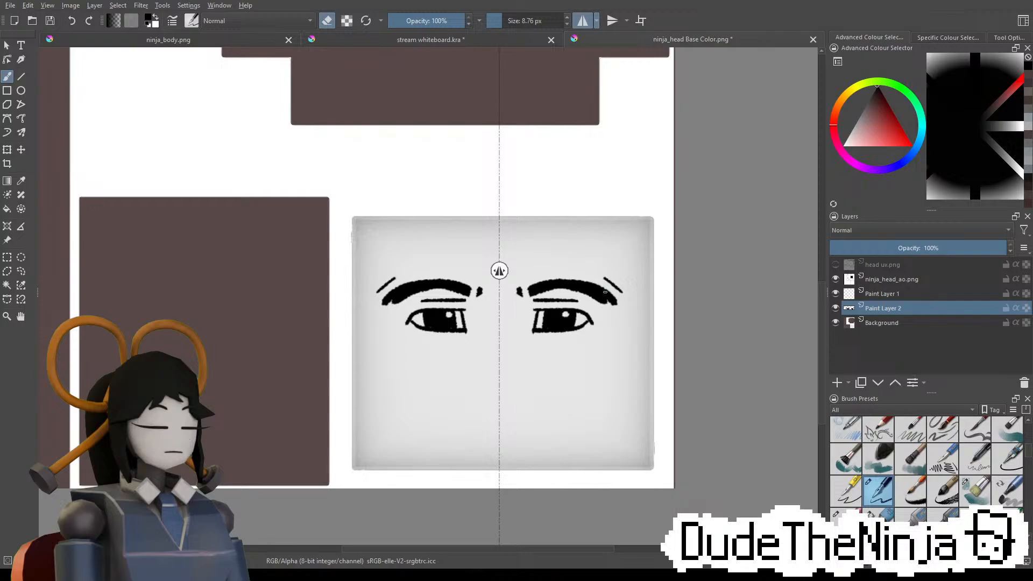
mouse_move(600, 287)
mouse_down()
mouse_move(590, 299)
mouse_move(594, 288)
mouse_move(619, 297)
mouse_move(597, 286)
mouse_up()
key(e)
key(ctrl+z)
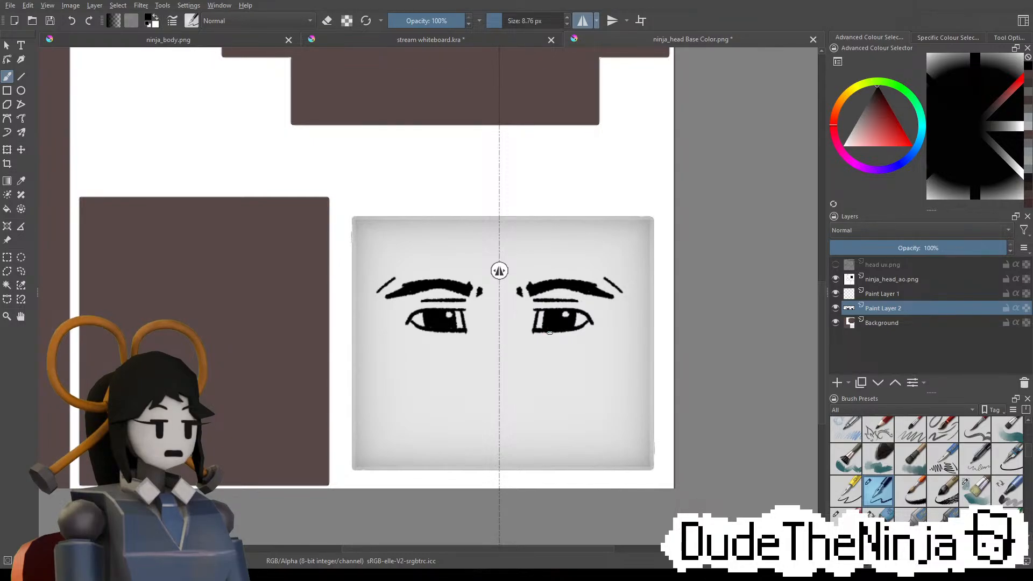
middle_drag(520, 405, 557, 306)
click(582, 21)
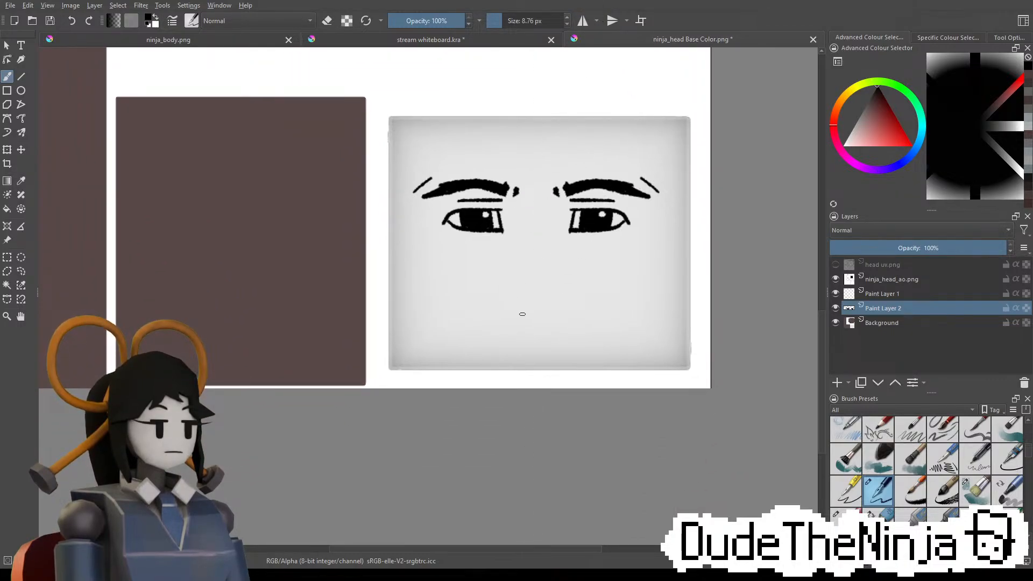
mouse_move(491, 316)
mouse_down()
mouse_move(541, 315)
mouse_move(576, 294)
mouse_up()
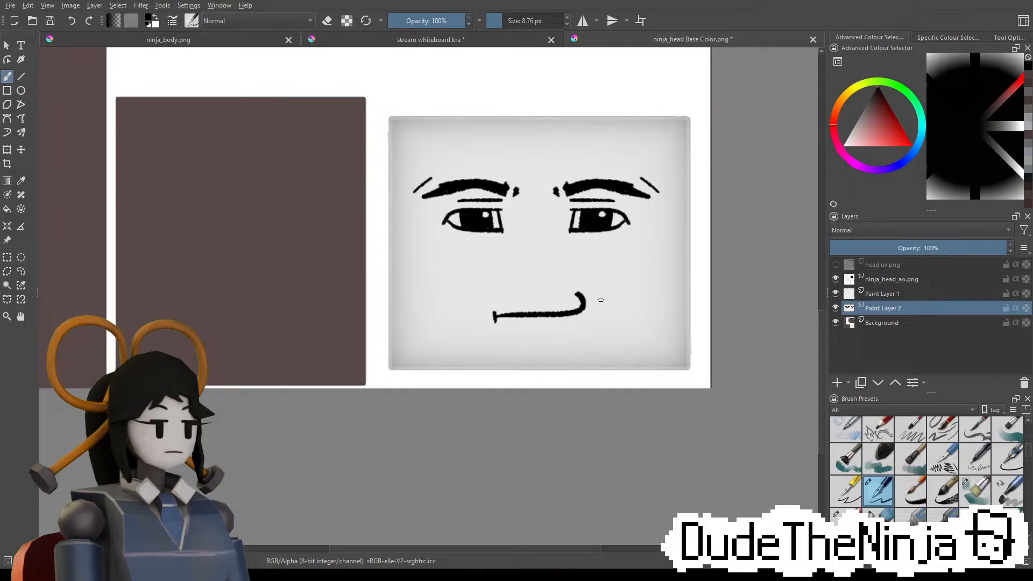
key(ctrl+z)
drag(495, 316, 530, 318)
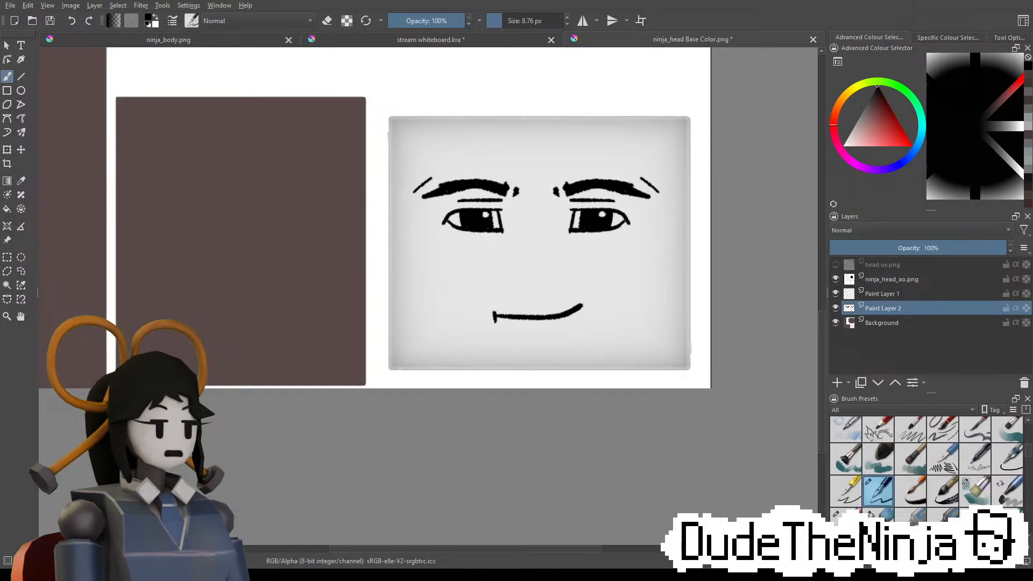
key(ctrl+z)
mouse_move(496, 317)
mouse_down()
mouse_move(600, 282)
mouse_move(506, 314)
mouse_up()
key(ctrl+z)
key(ctrl+z)
drag(594, 280, 482, 326)
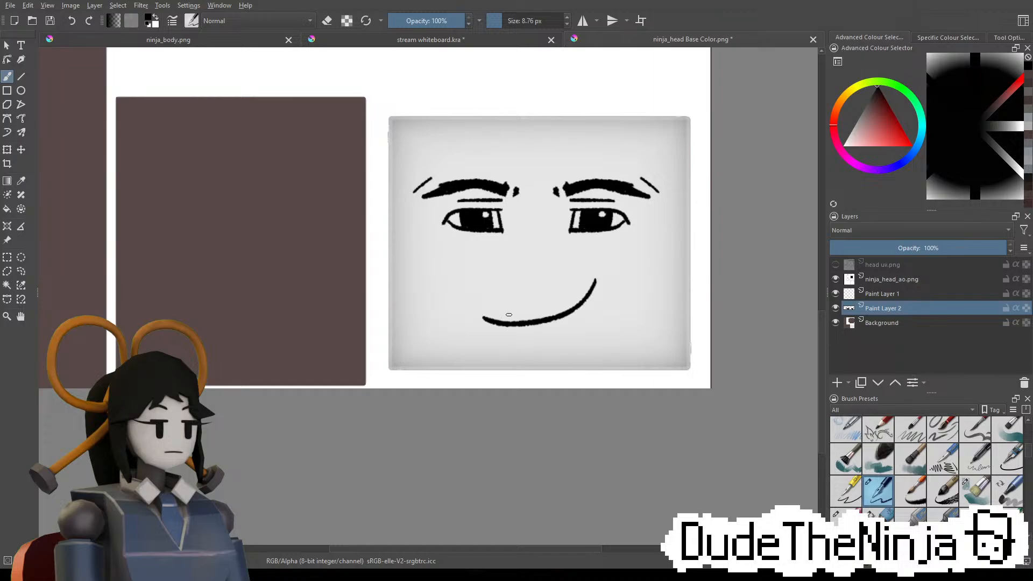
key(ctrl+z)
Draw a lopsided smile curving up on the right, with a short corner mark and a long curved cheek line beside it
mouse_move(605, 279)
mouse_down()
mouse_move(572, 312)
mouse_move(482, 327)
mouse_up()
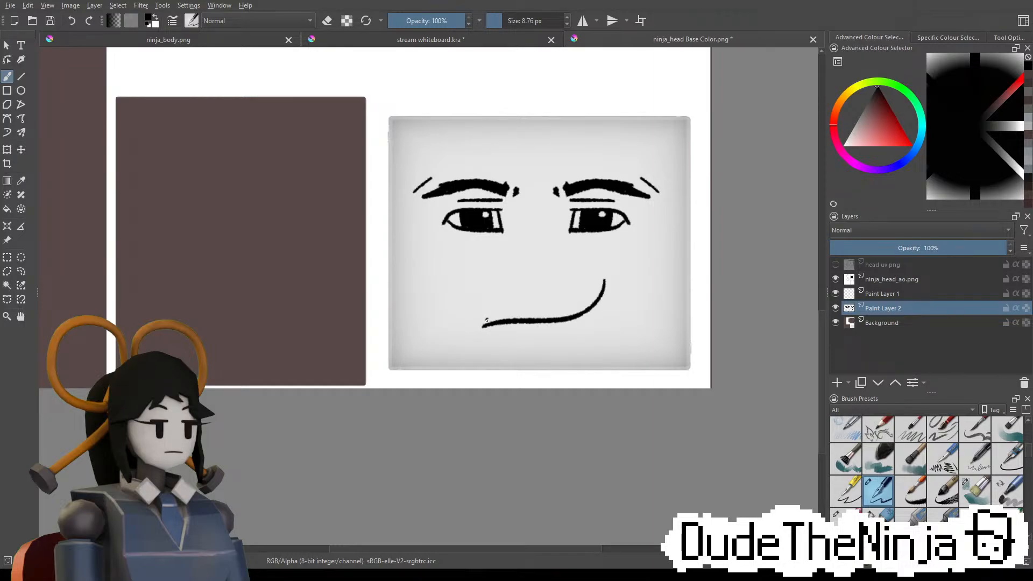
key(ctrl+z)
drag(483, 324, 484, 331)
mouse_move(642, 273)
mouse_down()
mouse_move(606, 333)
mouse_move(649, 271)
mouse_up()
key(ctrl+z)
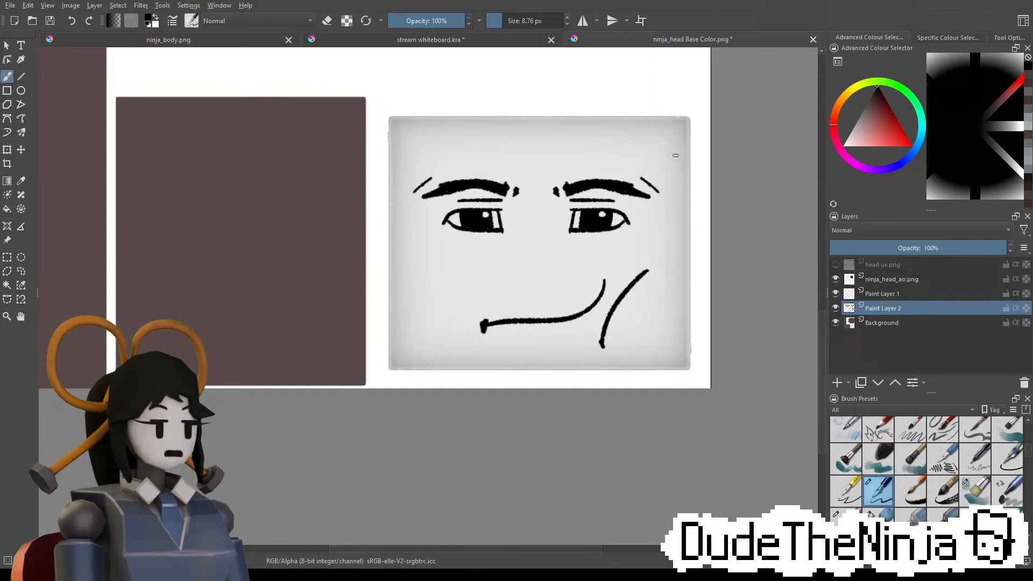
Shorten and clean up the left corner of the mouth and save the texture as ninja_head.png
key(e)
drag(491, 328, 491, 331)
key(e)
key(ctrl+z)
key(ctrl+s)
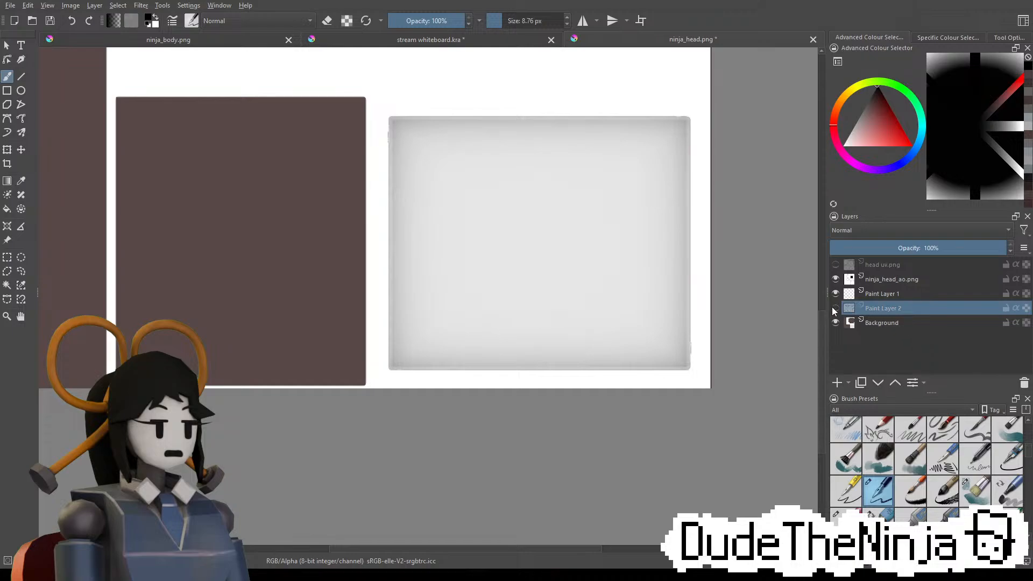
Rename Paint Layer 2, which holds the face drawing, to "man" and make Paint Layer 1 the active layer
click(835, 308)
click(835, 308)
double_click(887, 306)
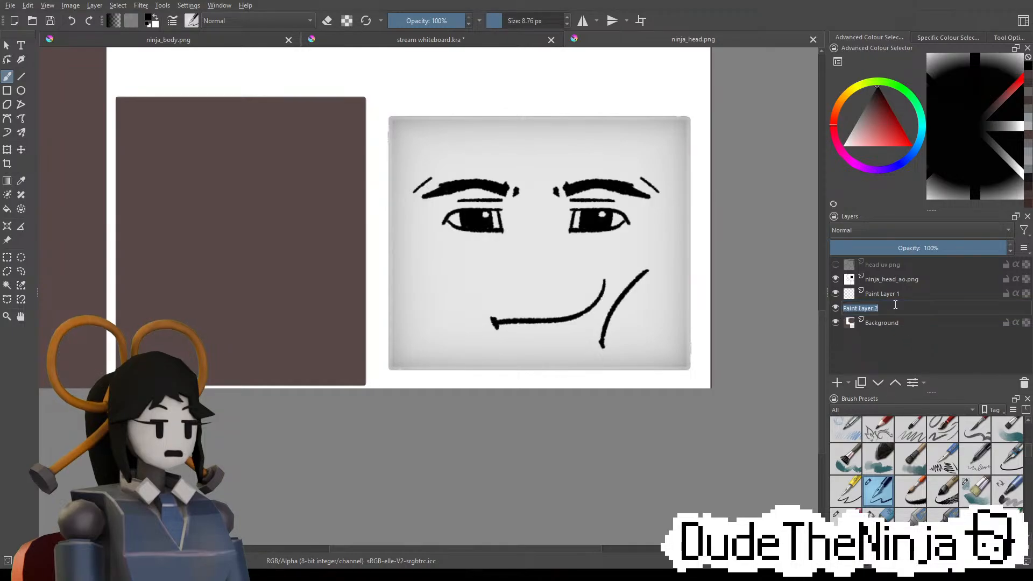
text(man)
key(Return)
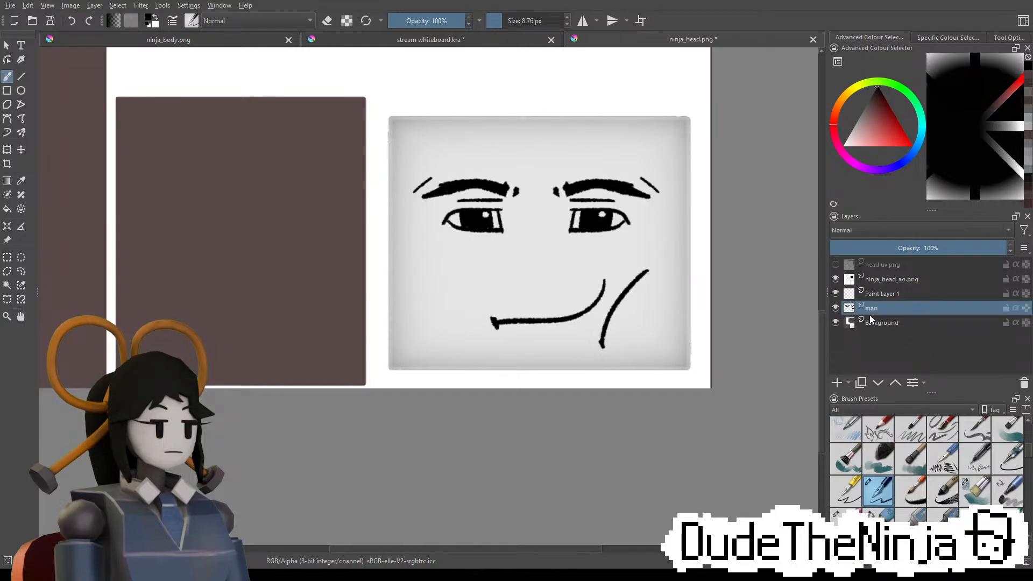
click(886, 292)
scroll(409, 329, down, 3)
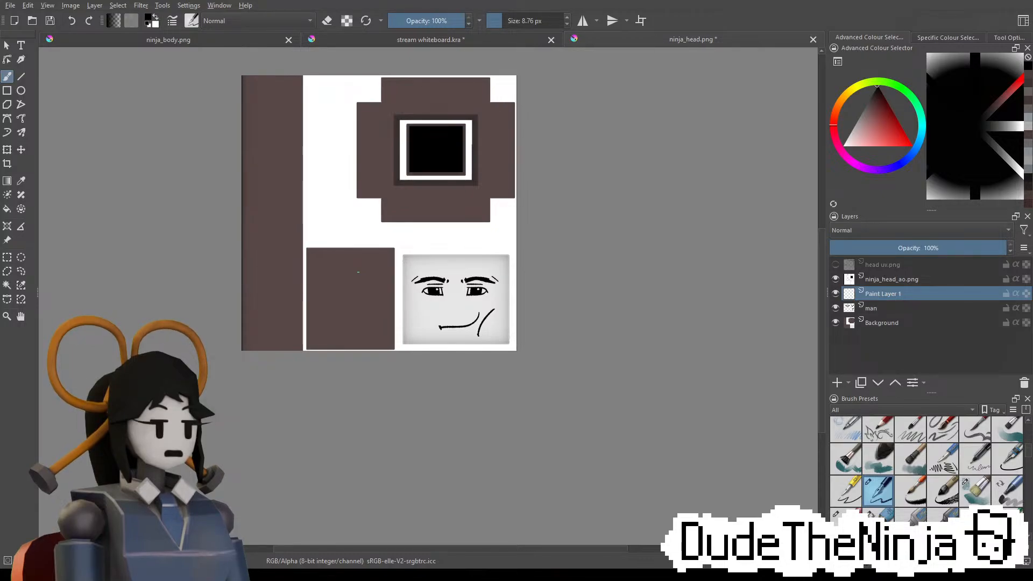
Show the head UV layer, choose the rectangular blocky brush and sample the grey-brown from the cross-shaped UV island's outer flap
click(844, 265)
click(836, 264)
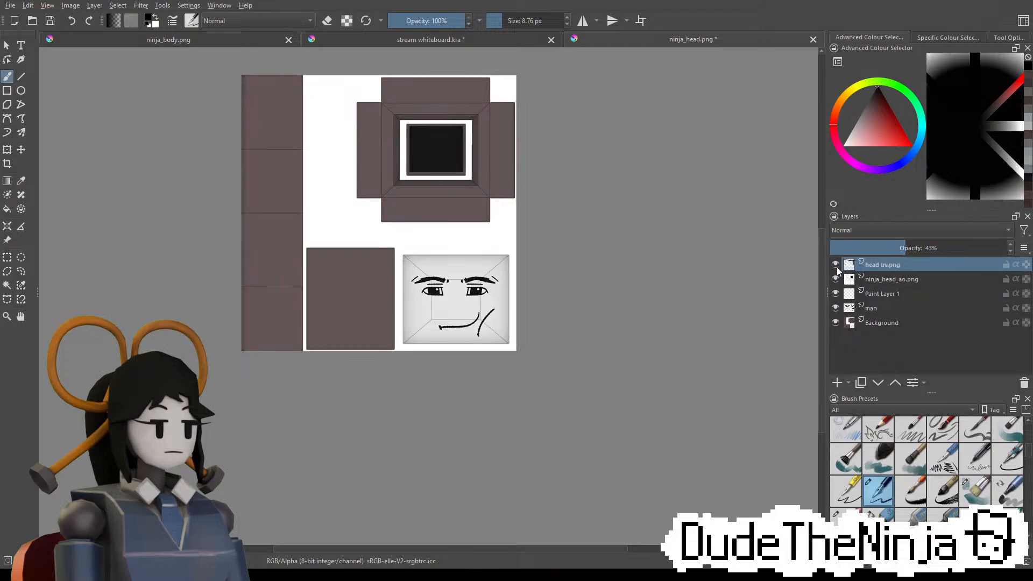
click(847, 459)
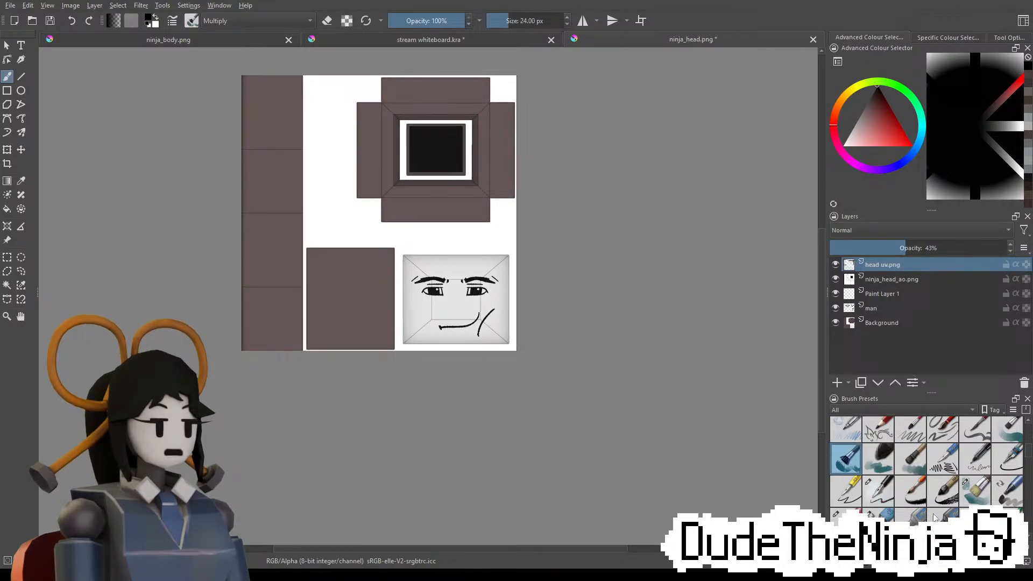
click(873, 514)
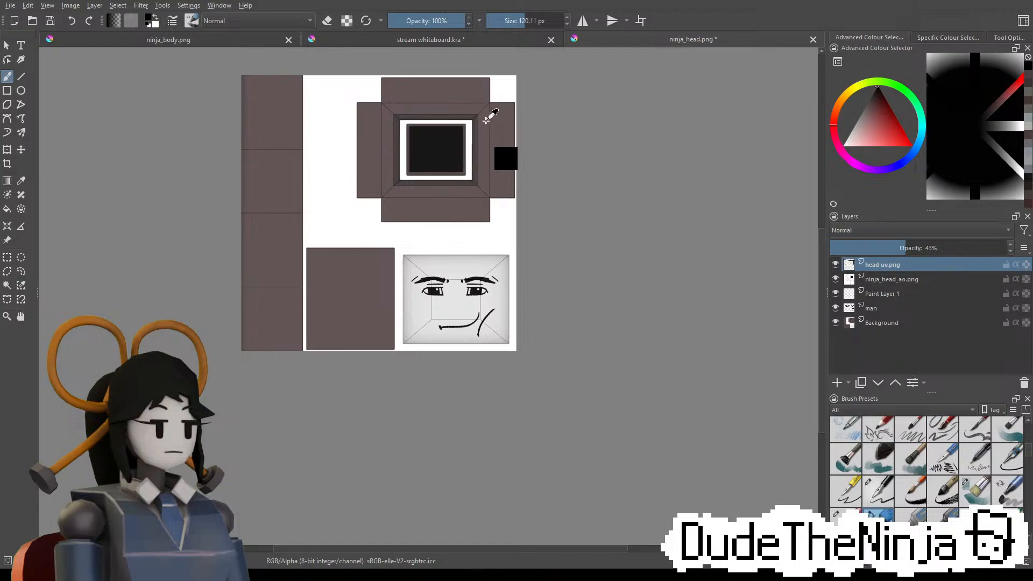
ctrl+click(501, 140)
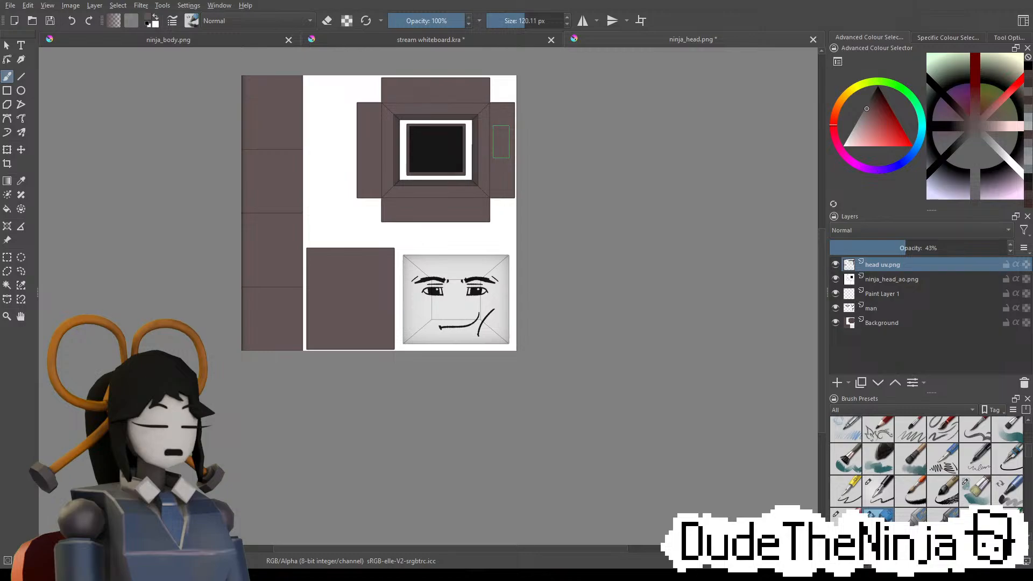
Reduce the brush size to 19.53 px and make Paint Layer 1 the active layer
ctrl+scroll(501, 142, up, 4)
middle_drag(357, 159, 597, 395)
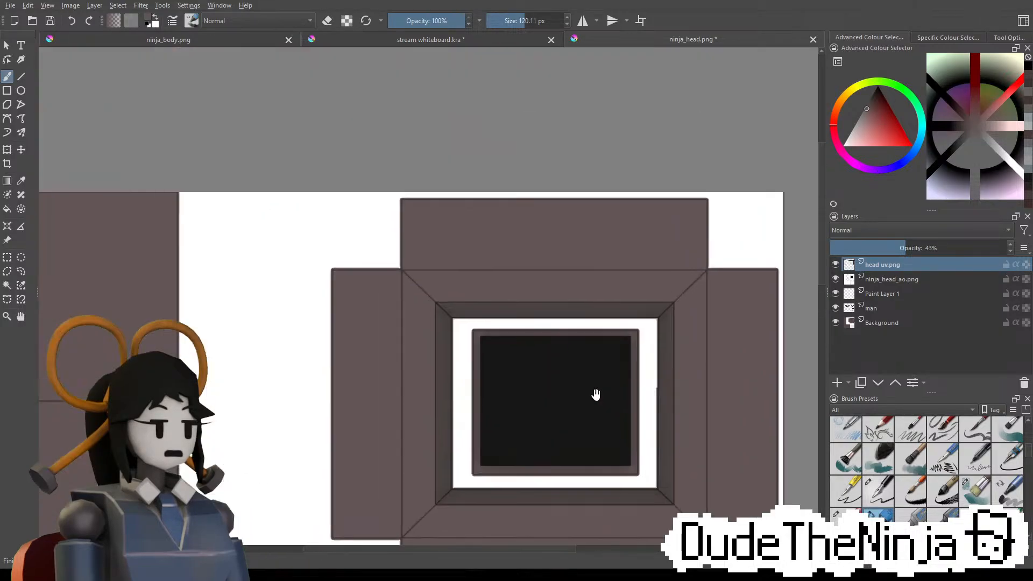
shift+drag(461, 288, 398, 274)
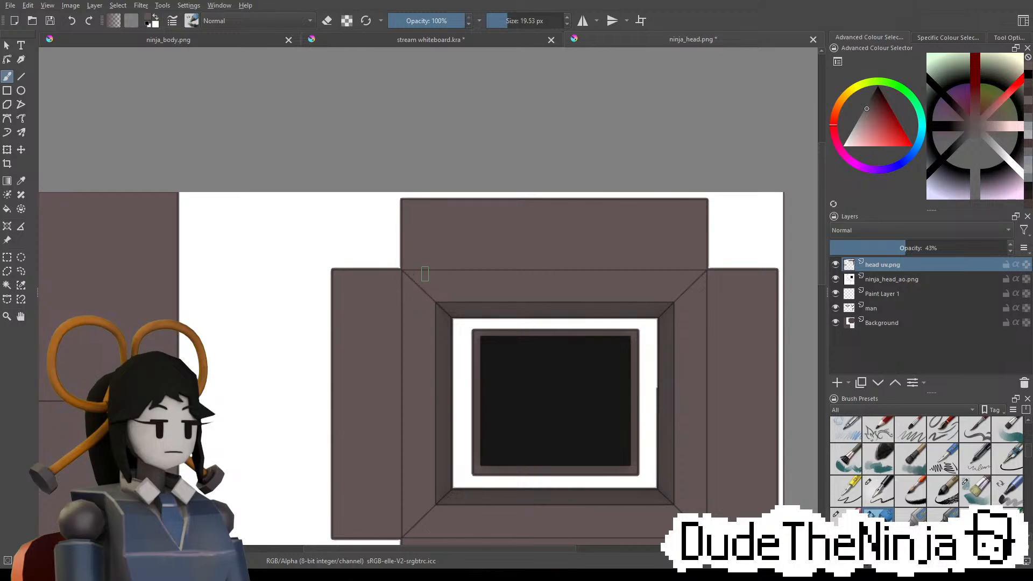
click(883, 308)
click(872, 293)
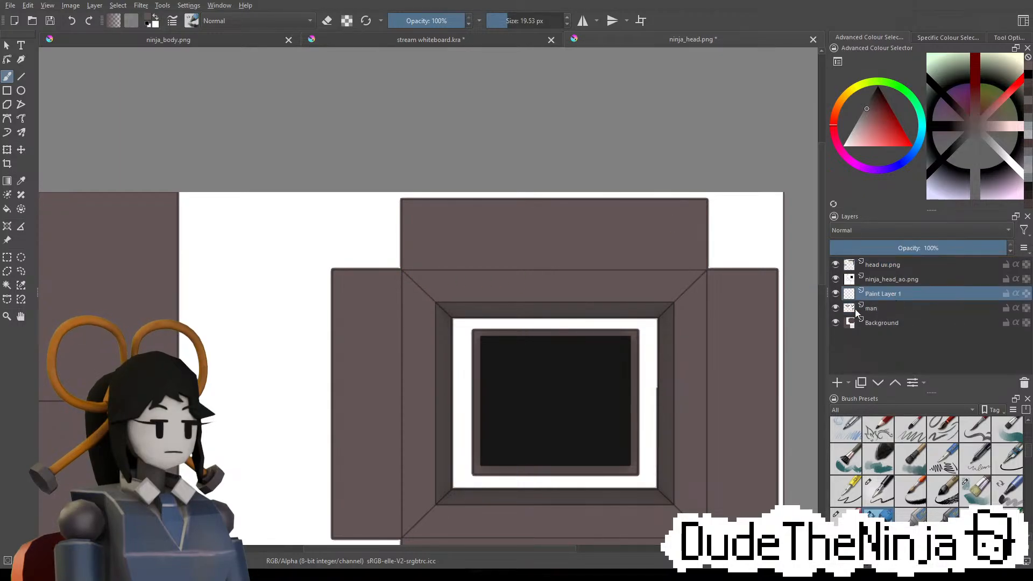
drag(379, 272, 502, 272)
key(ctrl+z)
drag(401, 274, 486, 269)
key(ctrl+z)
key(ctrl+z)
key(ctrl+z)
Paint grey-brown past the upper flap's left edge and along most of its fold line from the left corner
drag(398, 193, 398, 268)
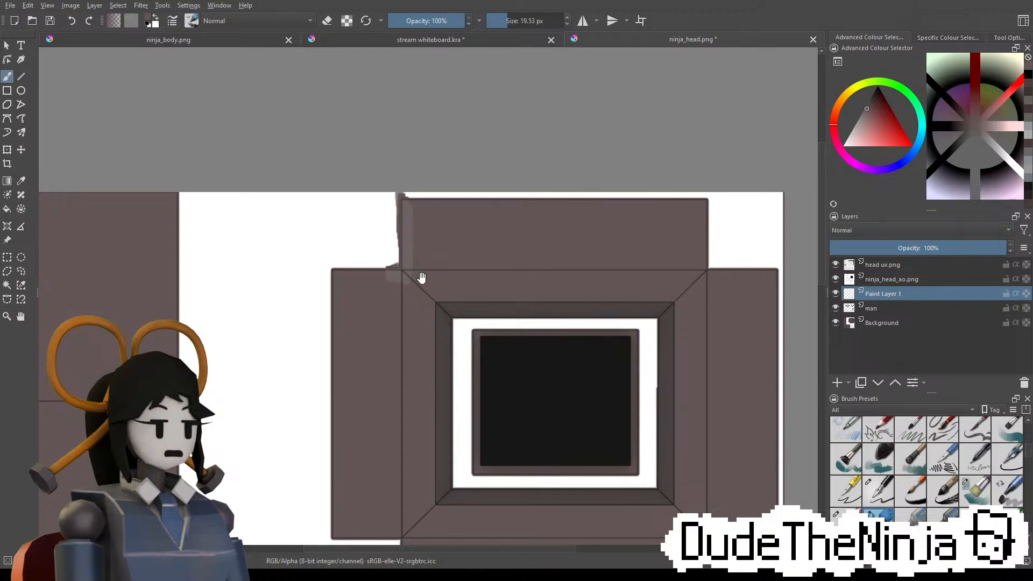
middle_drag(422, 277, 440, 253)
drag(428, 245, 510, 251)
key(ctrl+z)
drag(433, 244, 570, 254)
key(ctrl+z)
drag(466, 248, 617, 244)
key(ctrl+z)
drag(546, 244, 724, 245)
key(ctrl+z)
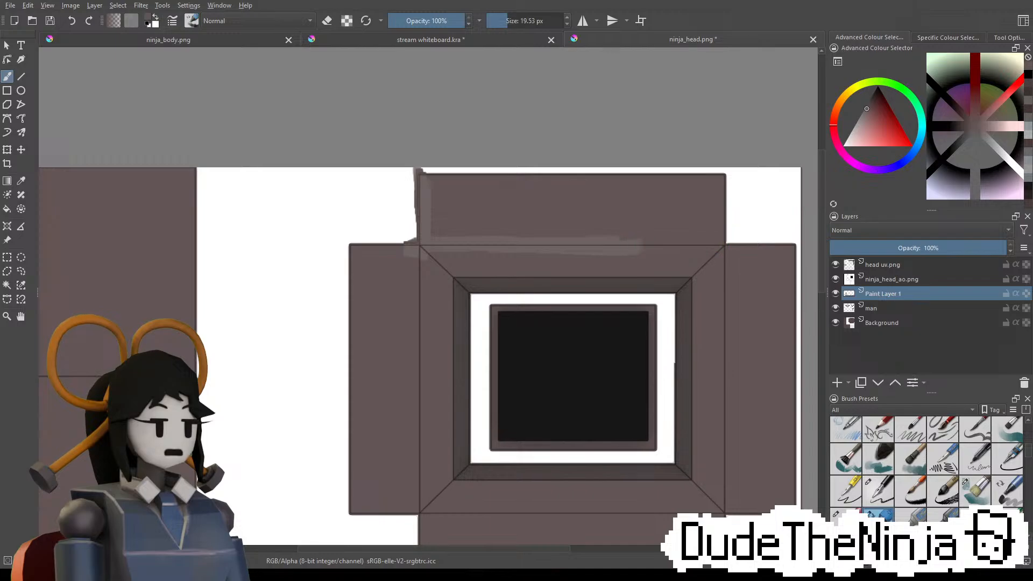
key(ctrl+z)
mouse_move(657, 242)
mouse_down()
mouse_move(730, 244)
mouse_move(619, 246)
mouse_move(735, 253)
mouse_up()
key(ctrl+z)
key(ctrl+z)
mouse_move(628, 247)
mouse_down()
mouse_move(745, 251)
mouse_move(619, 234)
mouse_up()
key(ctrl+z)
key(ctrl+z)
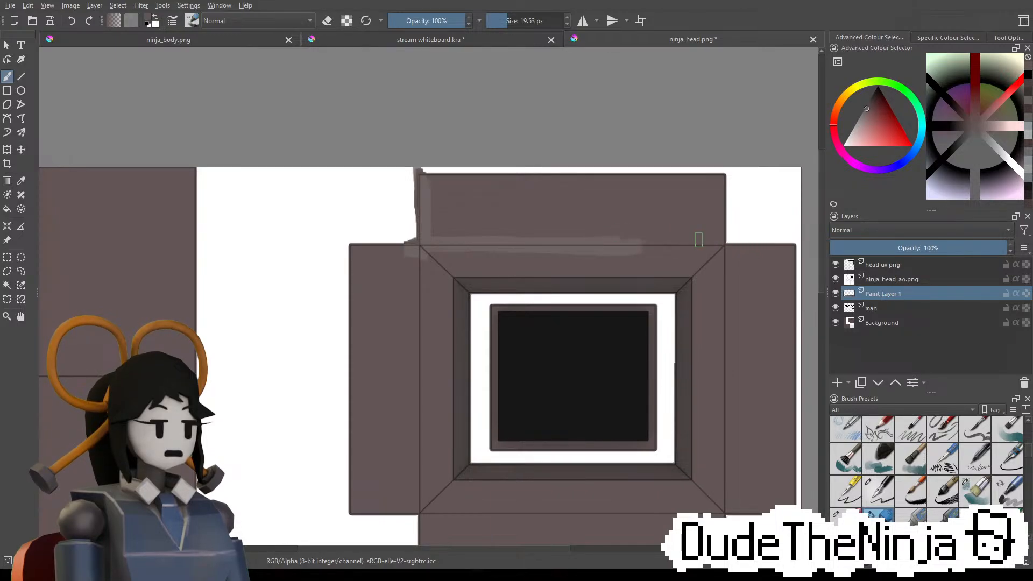
Finish the fold-line stroke at its right end and extend the grey-brown past the upper flap's remaining edges
mouse_move(738, 244)
mouse_down()
mouse_move(694, 254)
mouse_move(640, 249)
mouse_move(731, 248)
mouse_move(620, 243)
mouse_up()
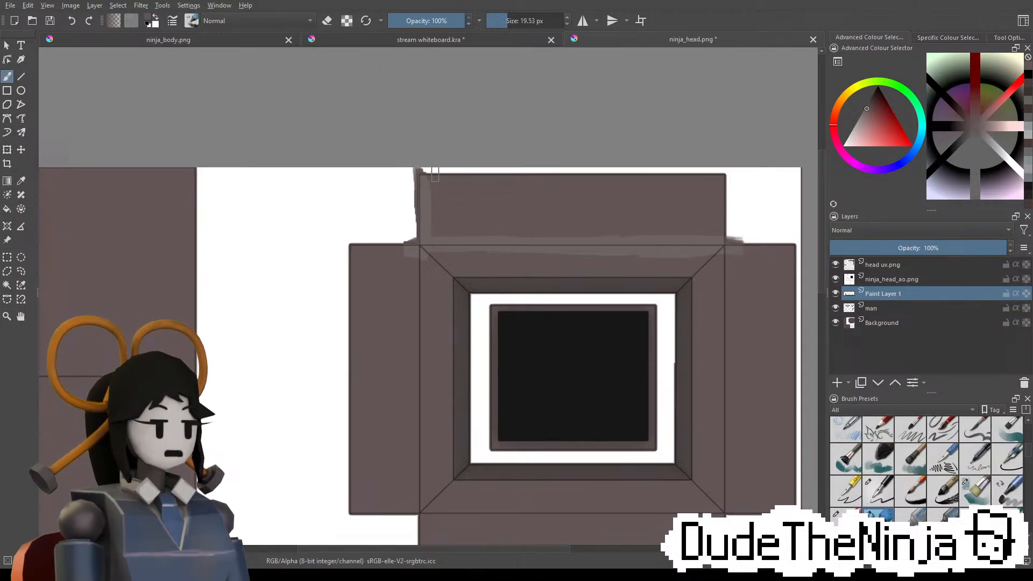
mouse_move(446, 172)
mouse_down()
mouse_move(410, 170)
mouse_move(729, 171)
mouse_up()
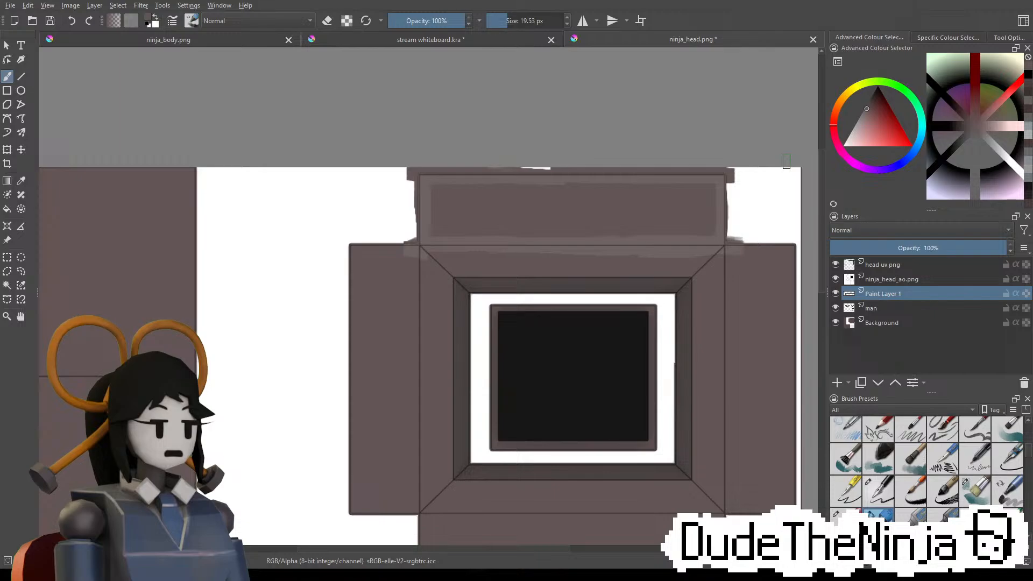
Extend the grey-brown paint past the upper edge of the cross-shaped island's left flap
middle_drag(364, 244, 434, 145)
drag(479, 144, 413, 148)
drag(482, 153, 395, 148)
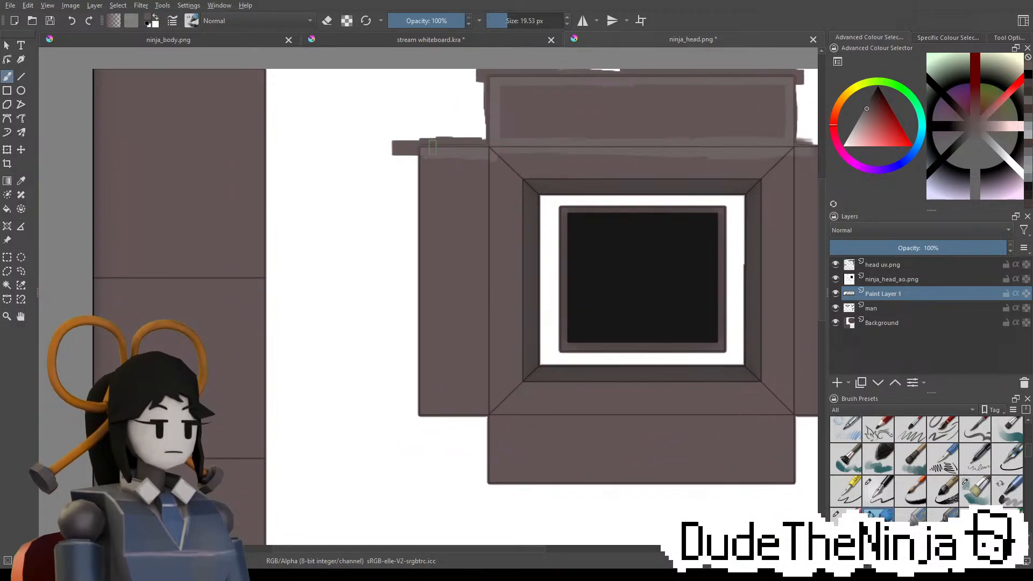
key(ctrl+z)
mouse_move(476, 154)
mouse_down()
mouse_move(411, 148)
mouse_move(486, 147)
mouse_up()
key(e)
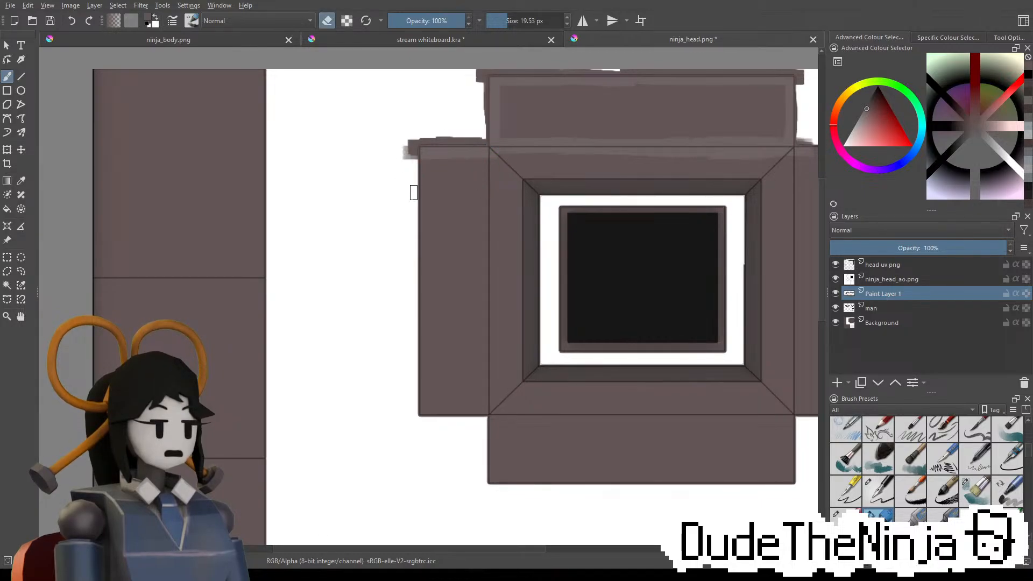
key(e)
drag(557, 210, 693, 212)
key(ctrl+z)
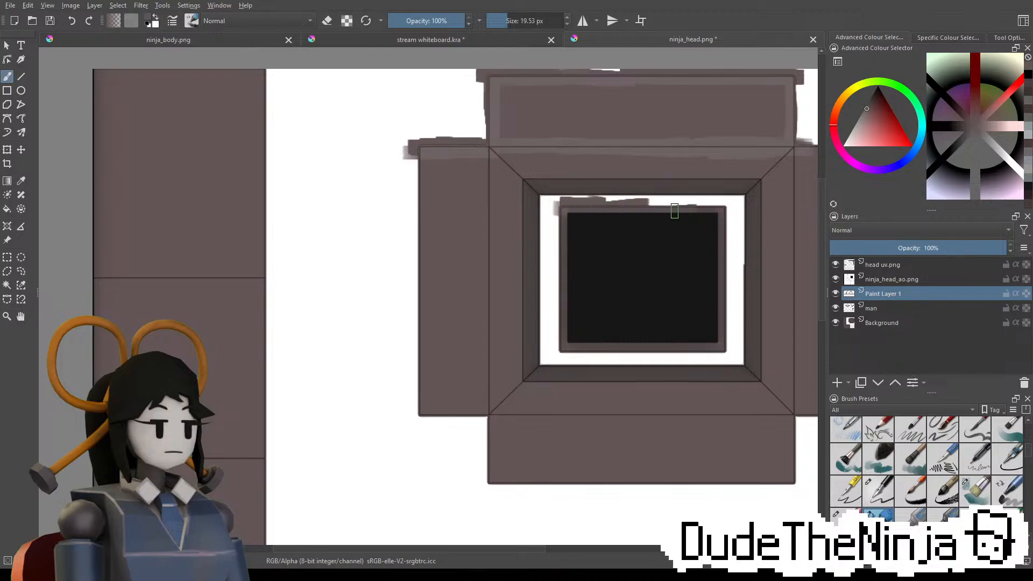
key(ctrl+z)
key(ctrl+z)
key(ctrl+z)
Paint grey-brown past all four edges of the inner dark square, and past the right flap's upper edge with a 27.48 px brush
drag(561, 211, 652, 205)
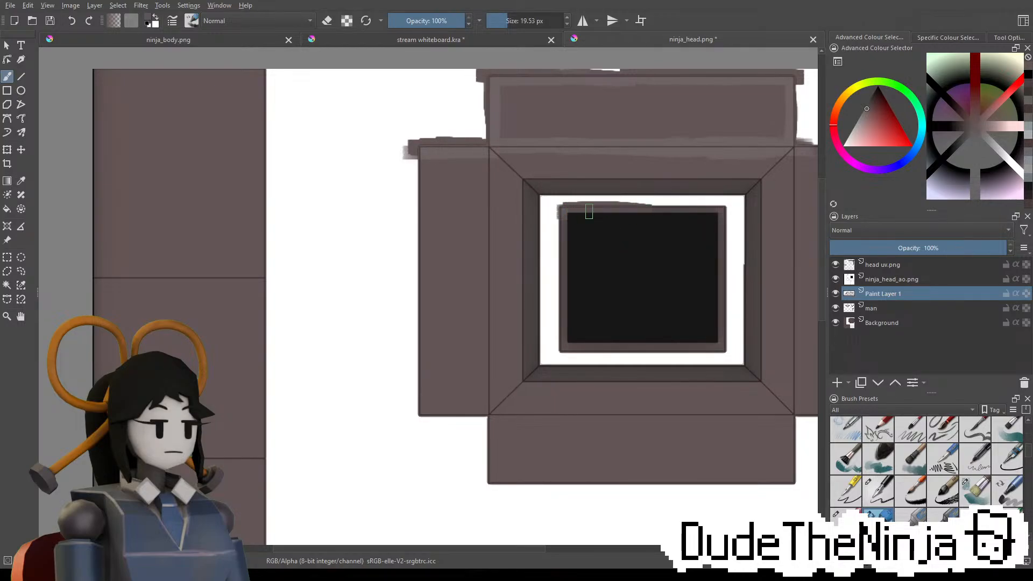
drag(563, 209, 557, 212)
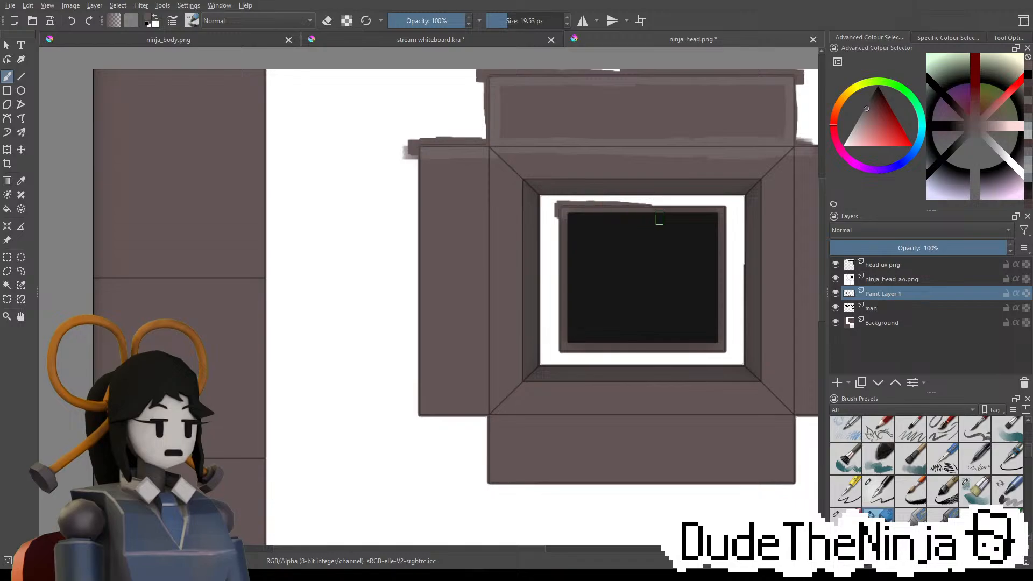
mouse_move(694, 212)
mouse_down()
mouse_move(648, 214)
mouse_move(723, 211)
mouse_move(717, 355)
mouse_up()
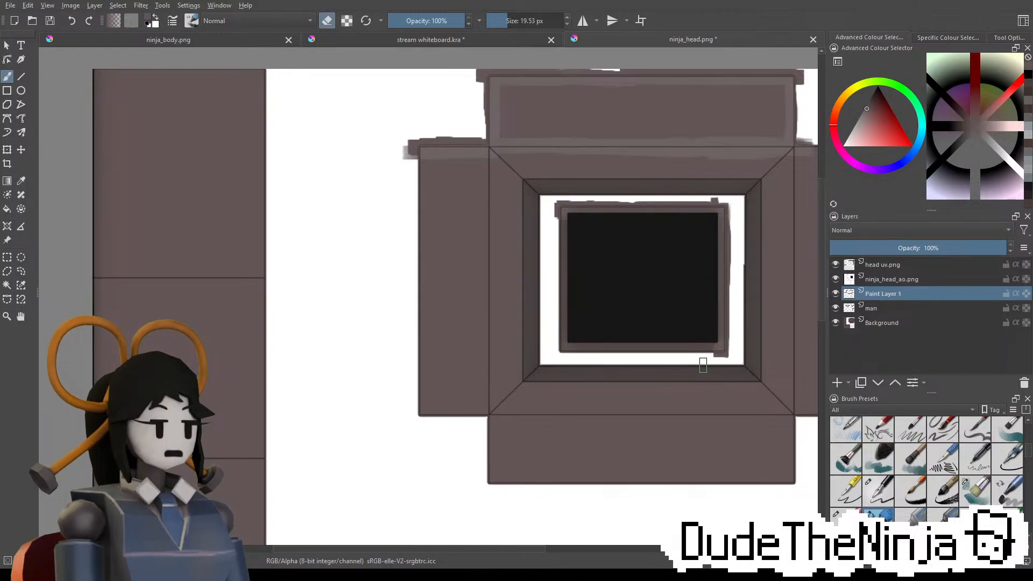
drag(717, 348, 563, 348)
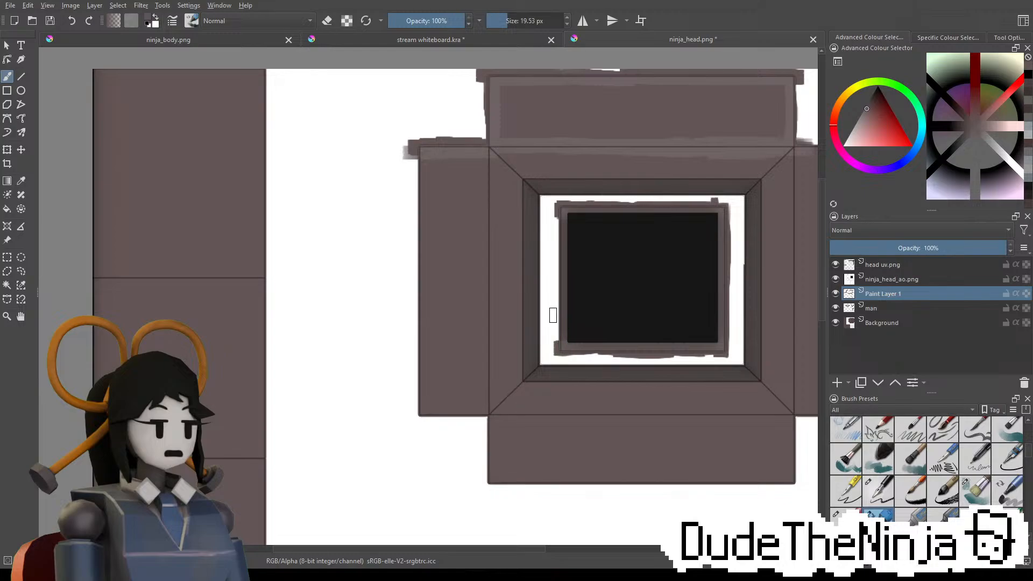
mouse_move(564, 326)
mouse_down()
mouse_move(561, 221)
mouse_move(563, 258)
mouse_up()
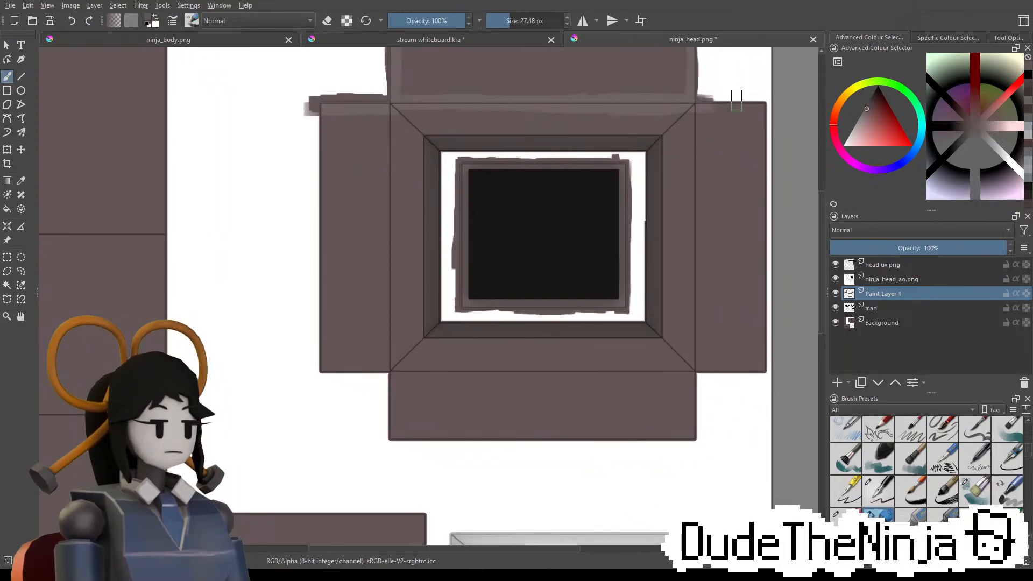
drag(735, 95, 709, 97)
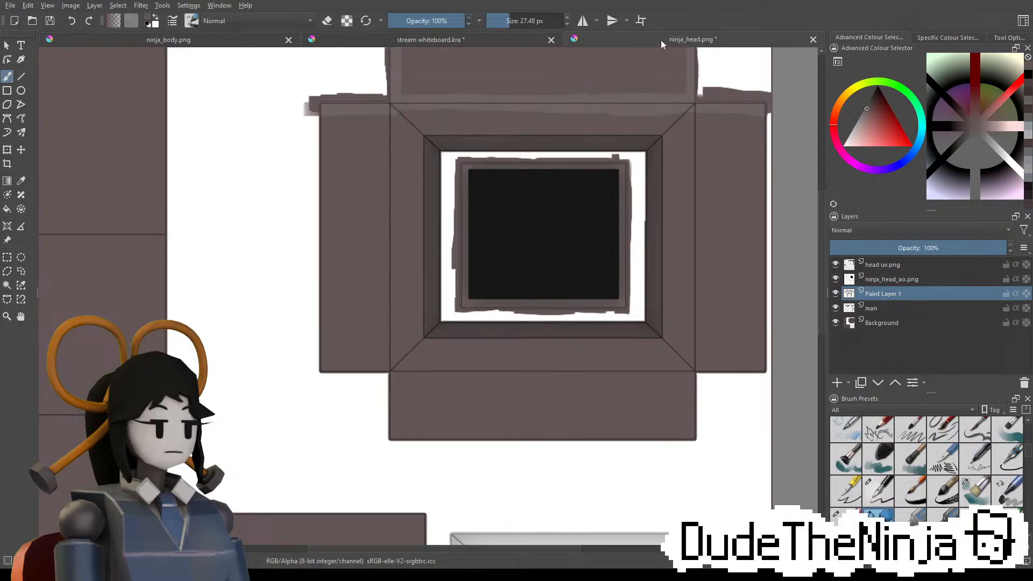
Turn on horizontal mirror painting and align the mirror axis with the centre of the cross-shaped island
key(m)
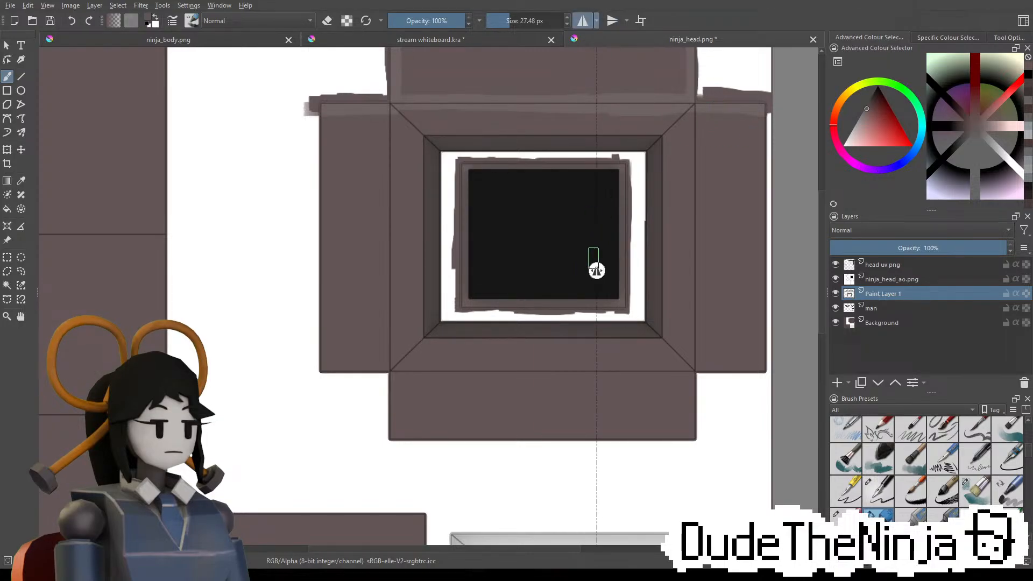
drag(598, 267, 544, 242)
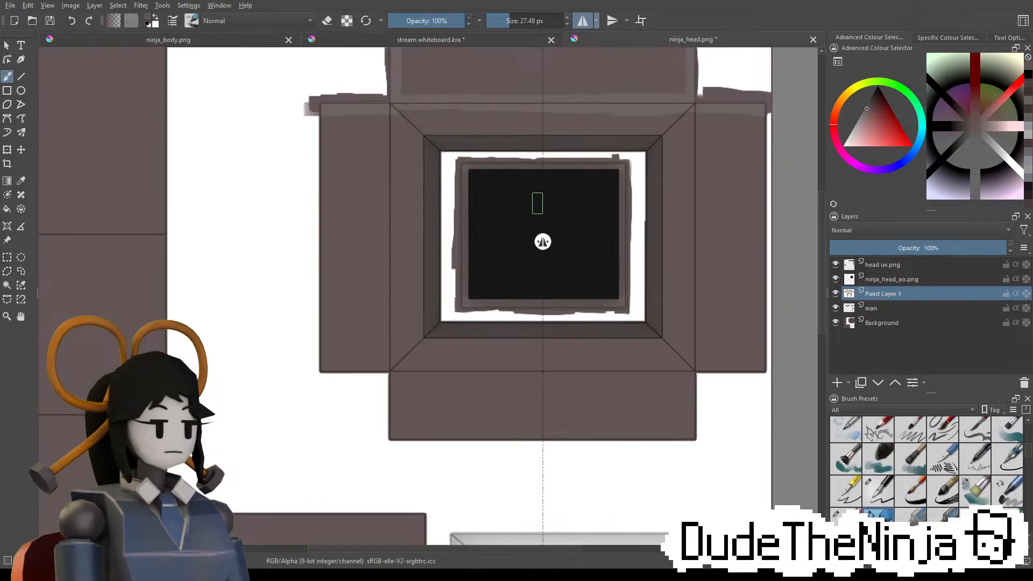
drag(542, 241, 546, 242)
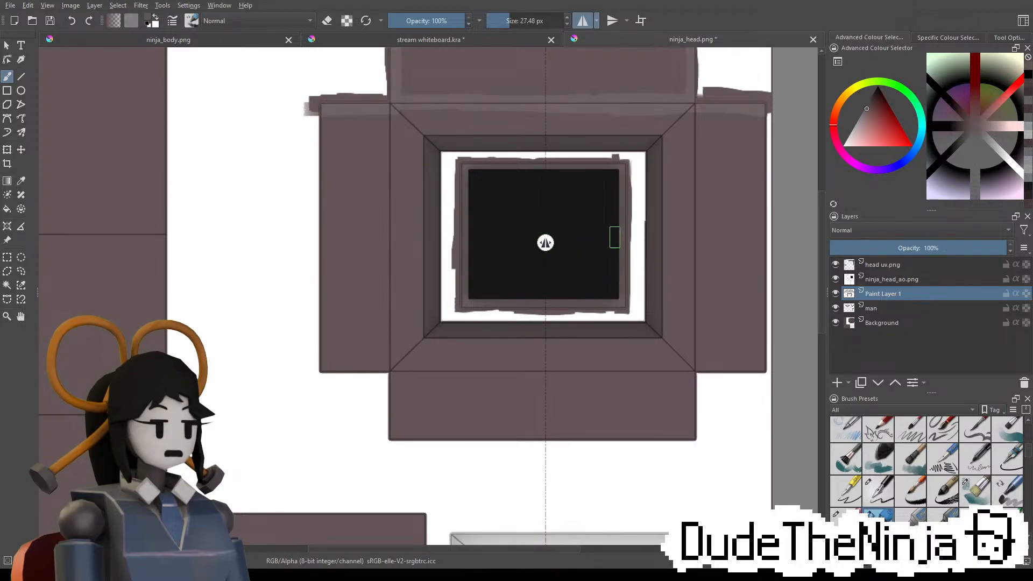
ctrl+scroll(545, 242, up, 5)
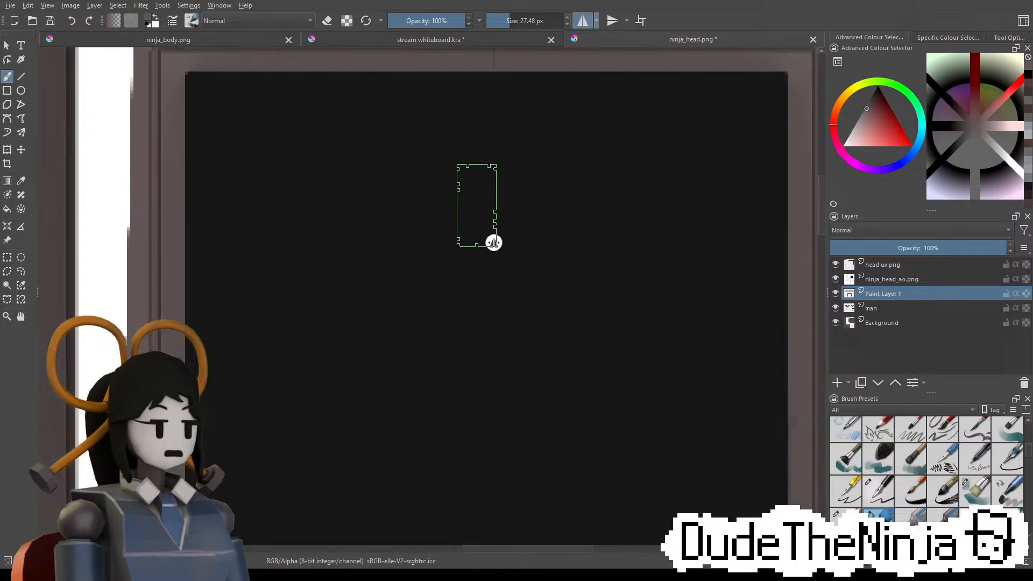
drag(491, 245, 489, 245)
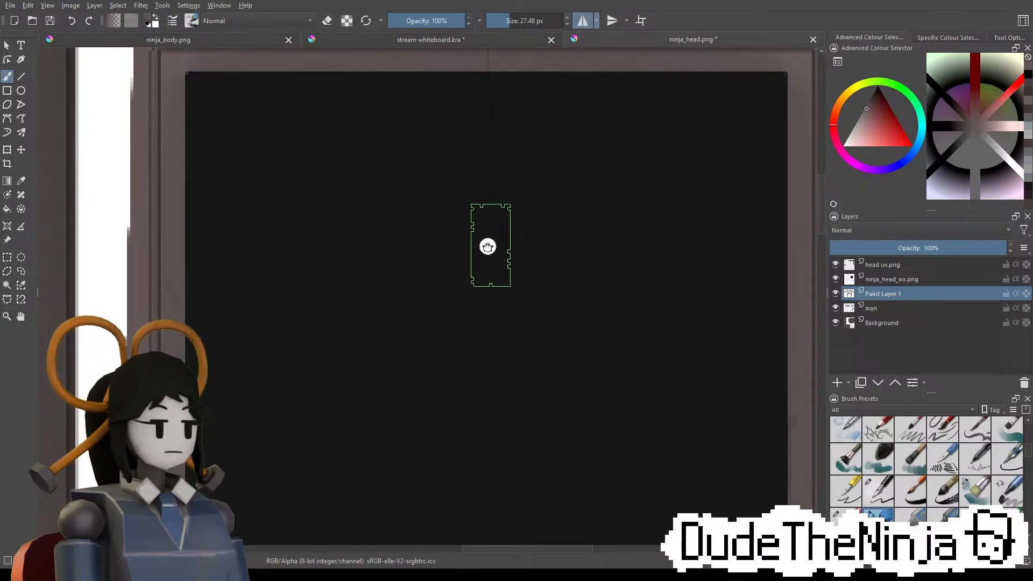
ctrl+scroll(488, 246, down, 6)
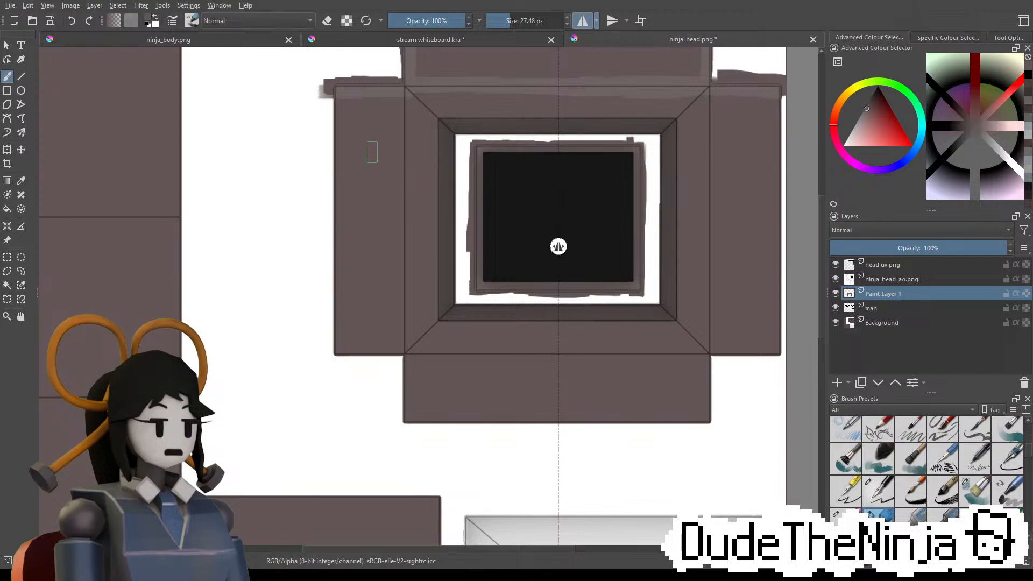
Paint mirrored grey-brown strokes down both side fold lines and past the outer sides of the lower flap
drag(404, 96, 407, 168)
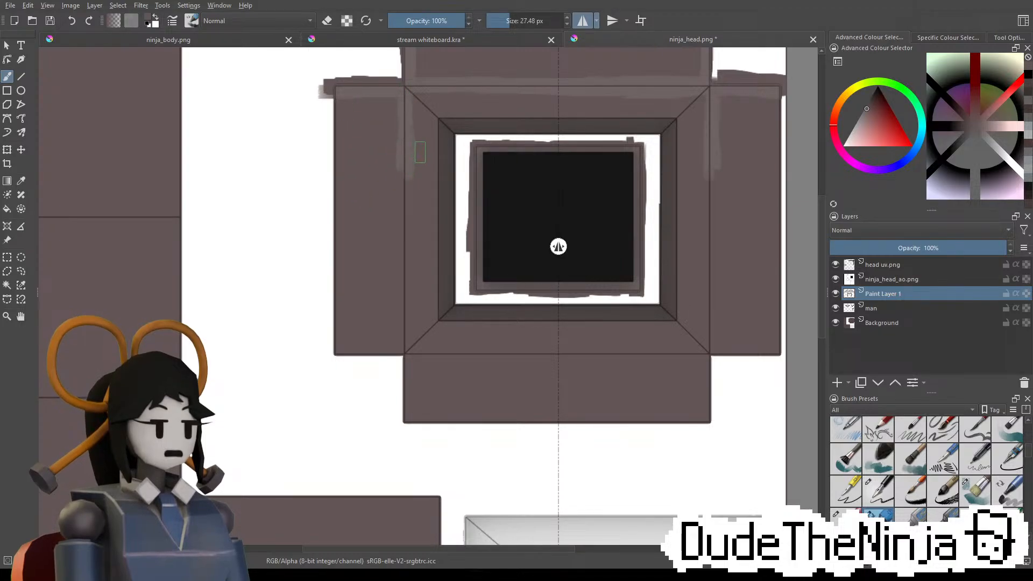
key(ctrl+z)
mouse_move(407, 112)
mouse_down()
mouse_move(408, 214)
mouse_move(397, 106)
mouse_move(404, 264)
mouse_move(405, 154)
mouse_up()
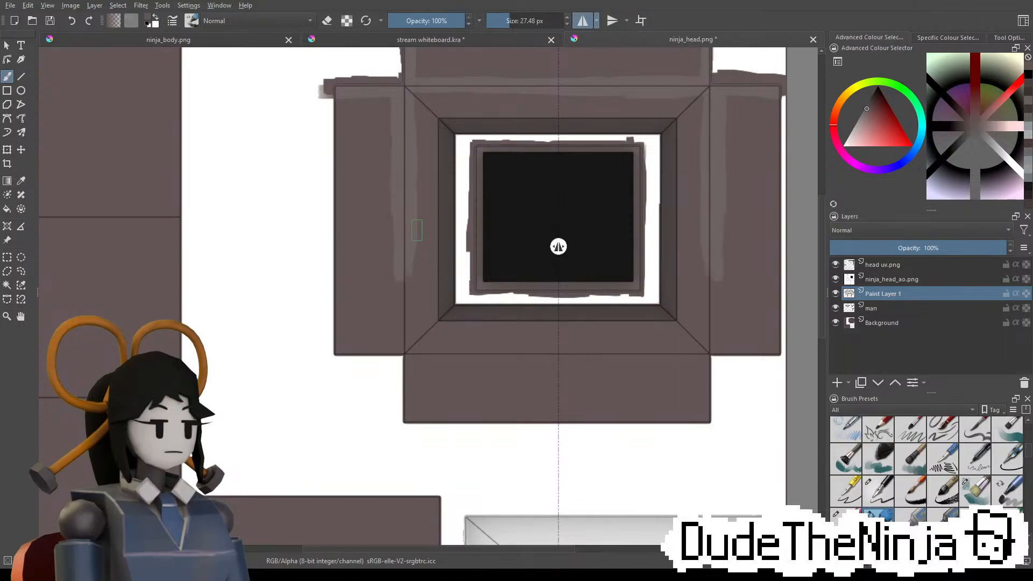
middle_drag(443, 331, 518, 279)
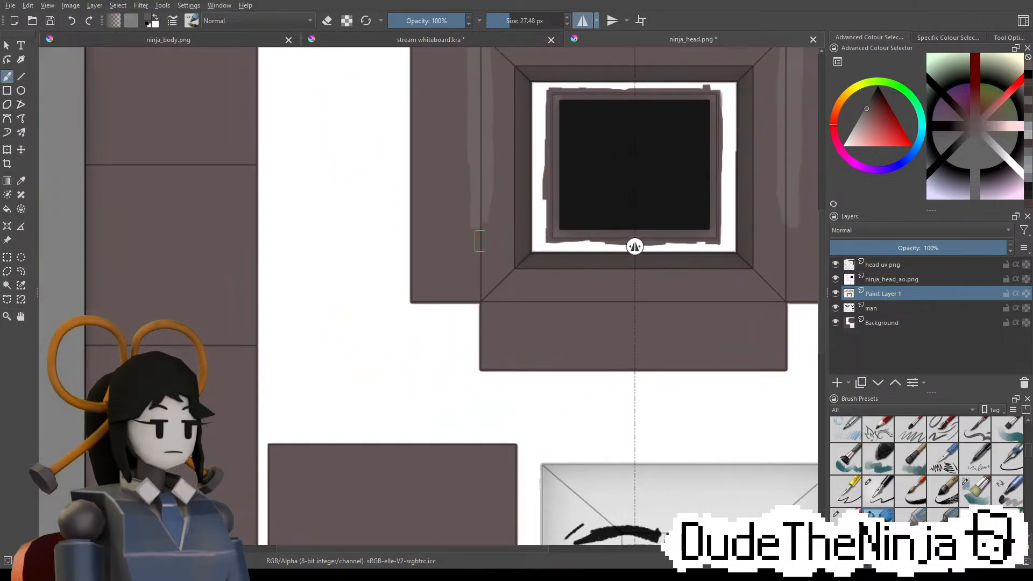
drag(481, 241, 477, 359)
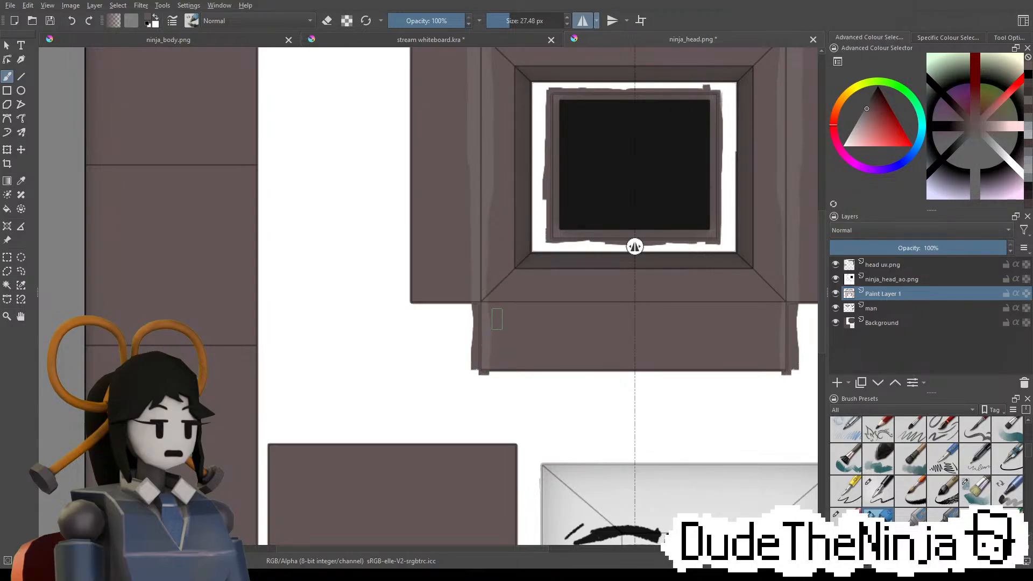
Try a mirrored grey-brown stroke across the fold corners where the lower flap meets the side flaps
middle_drag(796, 272, 766, 299)
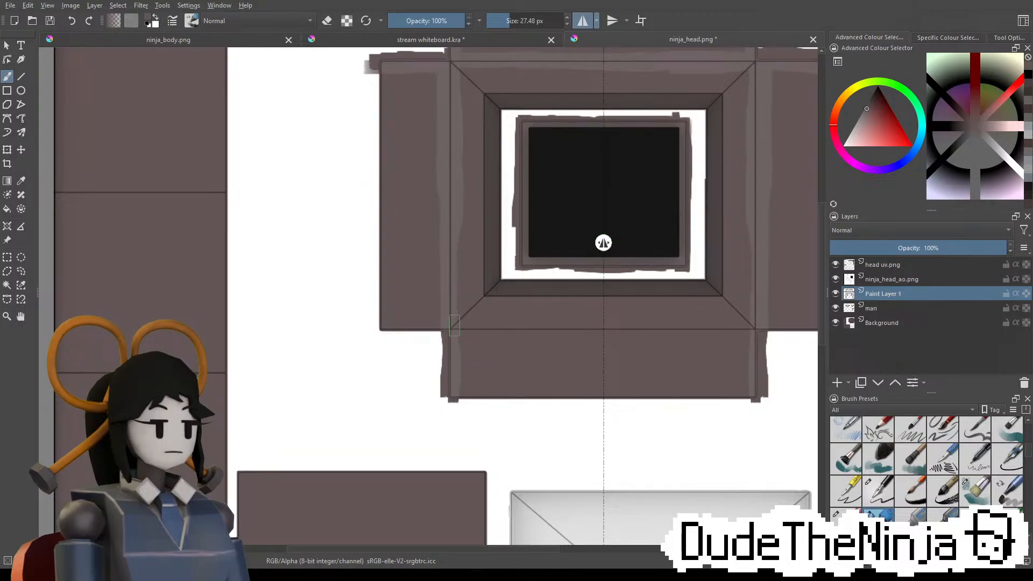
ctrl+scroll(585, 315, up, 5)
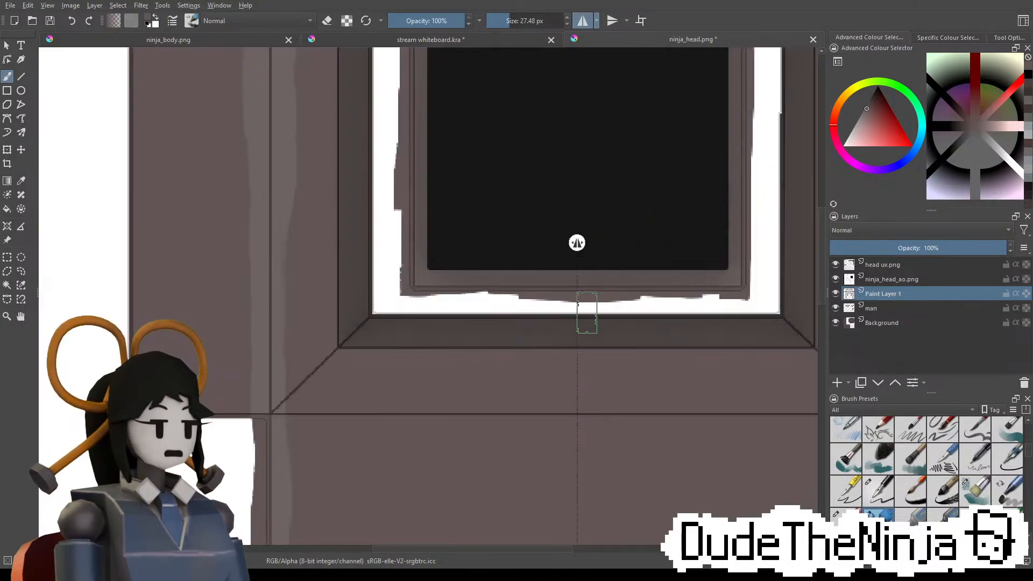
ctrl+scroll(584, 276, up, 4)
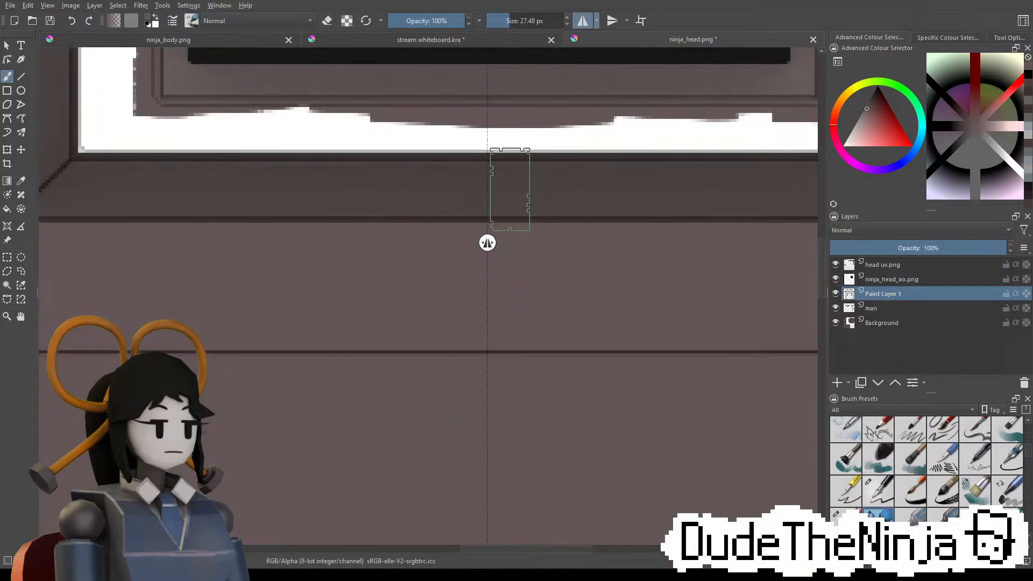
ctrl+scroll(470, 244, up, 4)
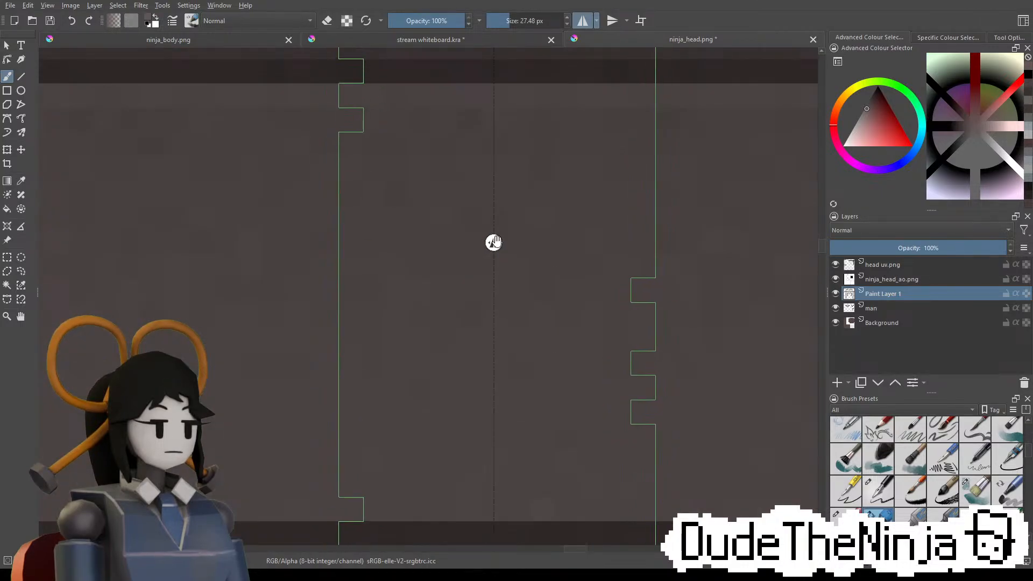
ctrl+scroll(493, 245, down, 6)
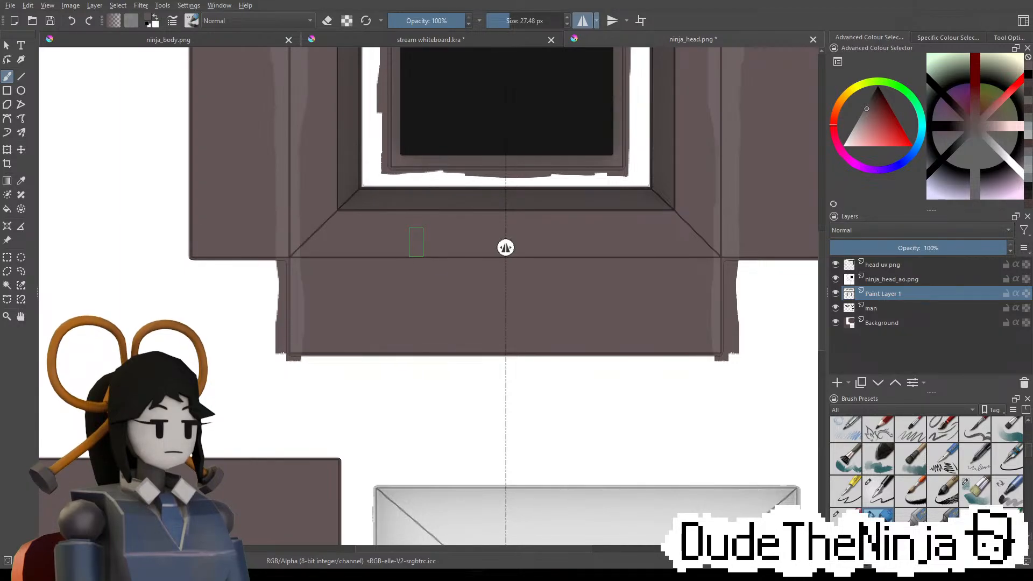
drag(306, 220, 297, 295)
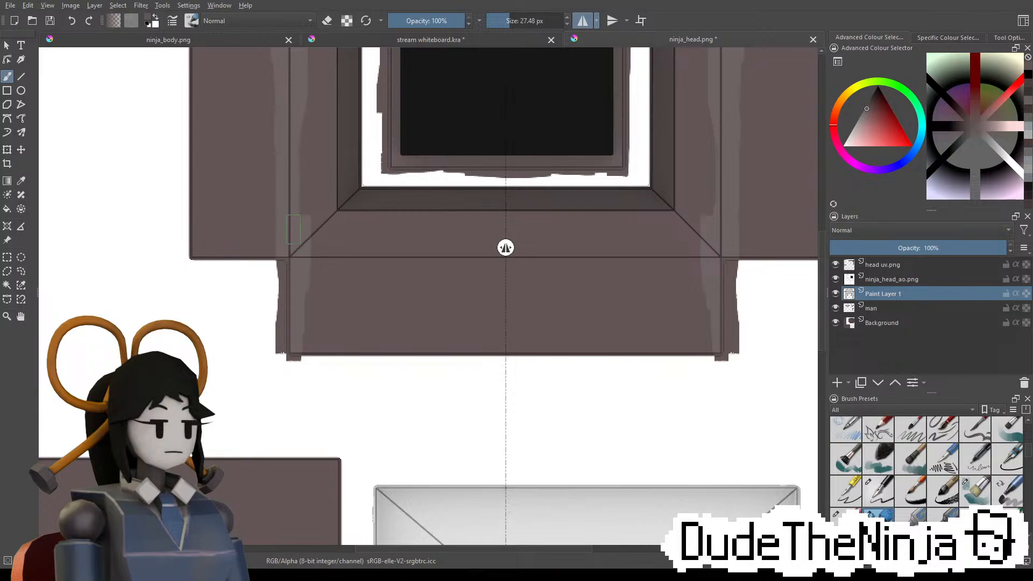
key(ctrl+z)
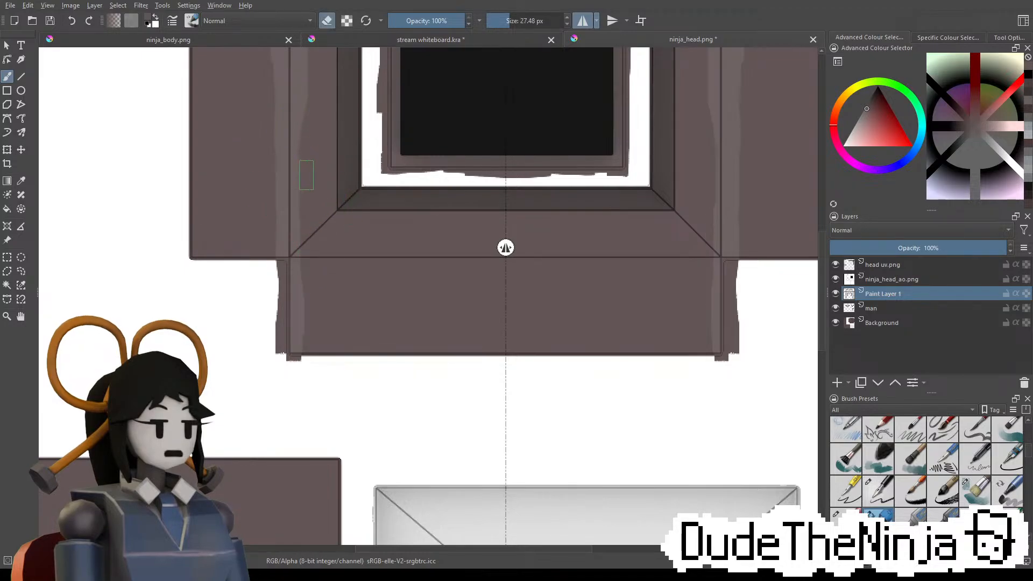
Erase the mirrored excess paint at the lower flap's bottom corners and along its outer sides
key(e)
mouse_move(296, 175)
mouse_down()
mouse_move(299, 315)
mouse_move(282, 344)
mouse_move(293, 250)
mouse_move(292, 359)
mouse_up()
key(e)
key(ctrl+z)
mouse_move(291, 236)
mouse_down()
mouse_move(288, 339)
mouse_move(298, 280)
mouse_up()
middle_drag(304, 242, 300, 333)
drag(294, 234, 286, 309)
key(e)
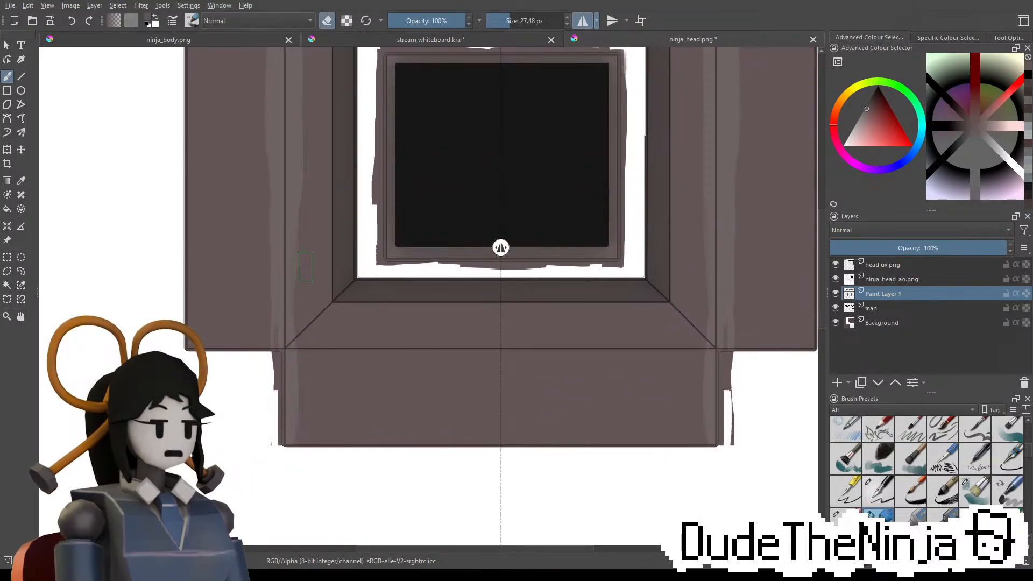
Erase the outer edge of the mirrored paint strips beside the two side fold lines
middle_drag(309, 186, 311, 238)
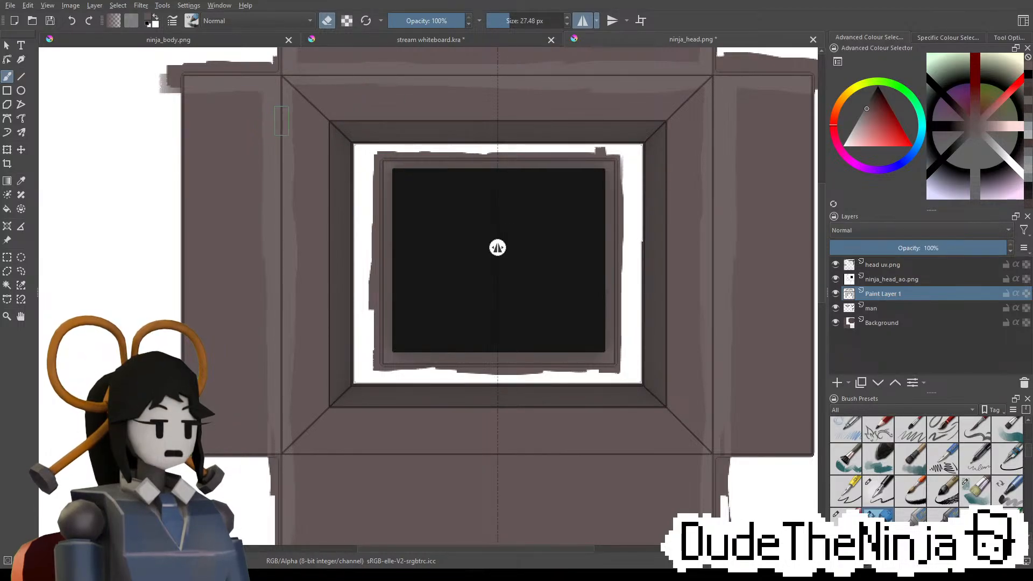
drag(264, 104, 263, 232)
middle_drag(263, 237, 269, 182)
drag(272, 189, 272, 276)
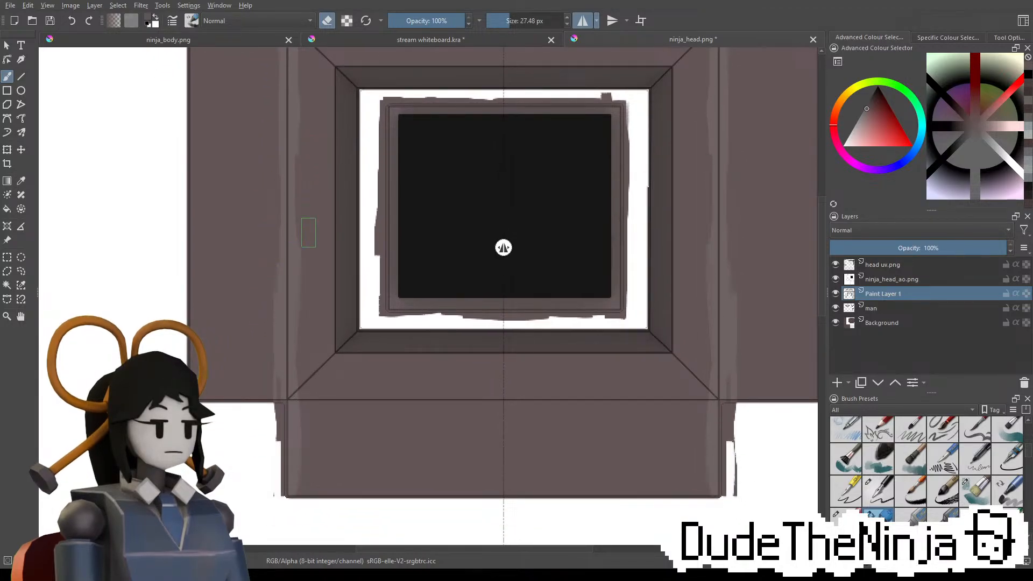
key(e)
drag(272, 264, 275, 130)
key(ctrl+z)
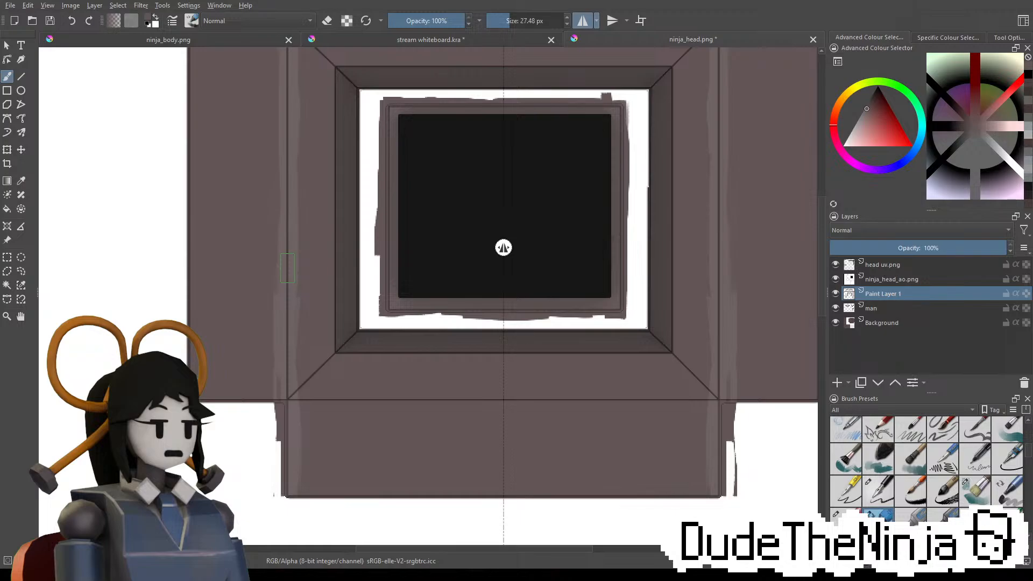
Paint mirrored grey-brown along the fold line above the lower flap with an 8.03 px brush
click(844, 514)
middle_drag(635, 291, 689, 228)
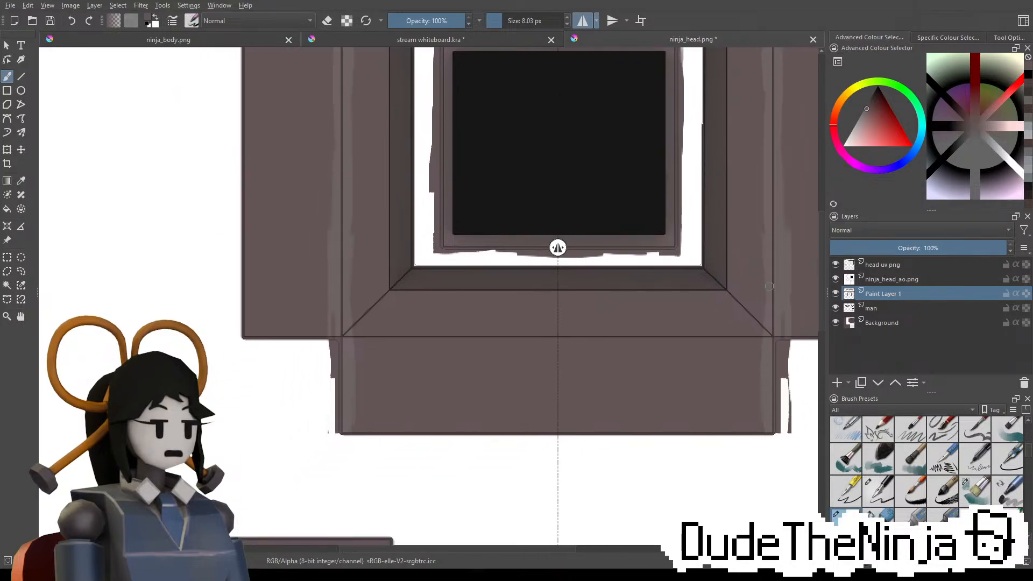
drag(761, 339, 674, 339)
key(ctrl+z)
mouse_move(762, 326)
mouse_down()
mouse_move(658, 336)
mouse_move(626, 328)
mouse_up()
key(ctrl+z)
key(ctrl+z)
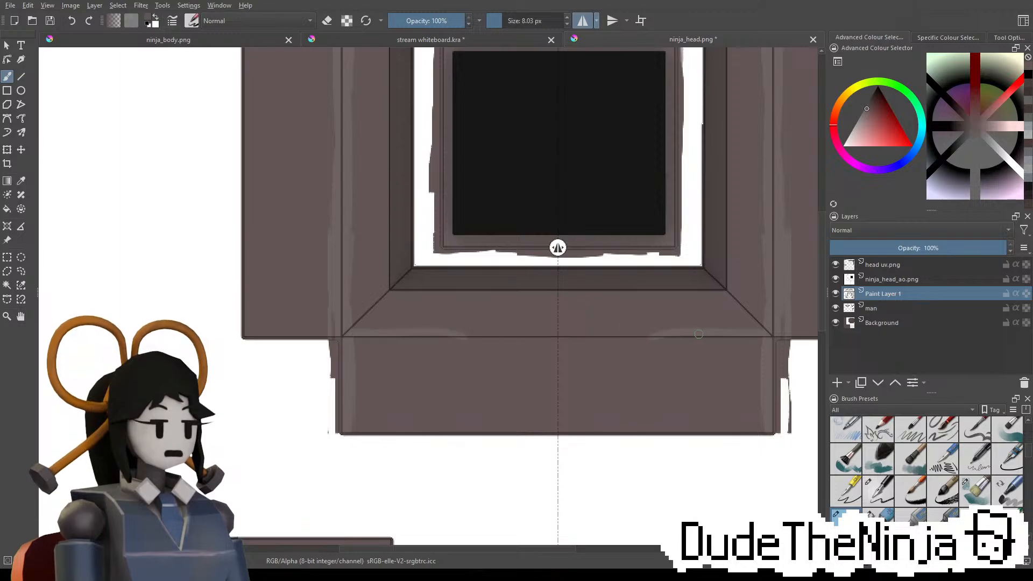
drag(562, 339, 766, 341)
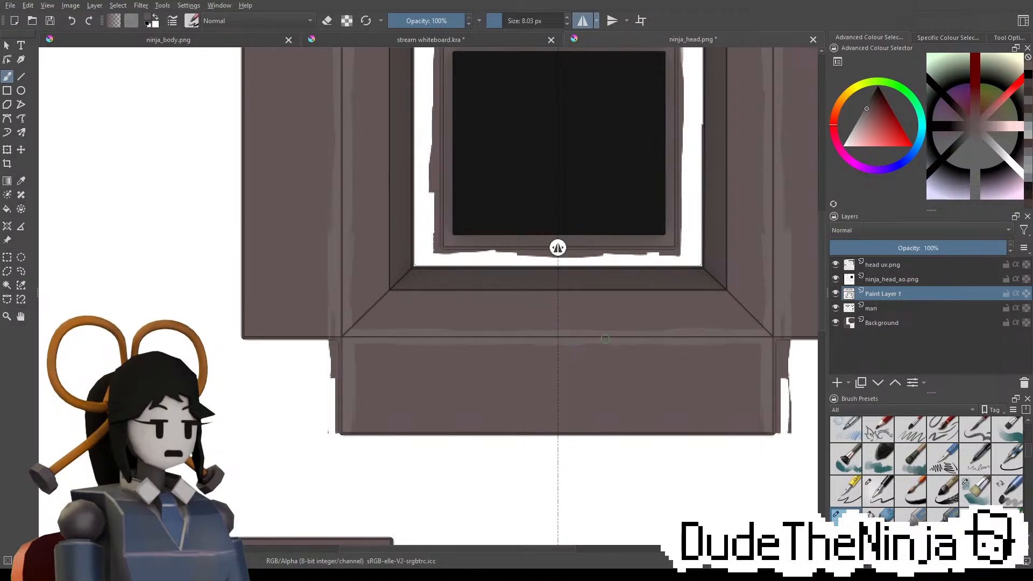
Paint mirrored grey-brown along and past the lower flap's bottom edge with a 17.69 px brush
click(878, 508)
mouse_move(738, 421)
middle_down()
mouse_move(747, 328)
mouse_move(758, 350)
middle_up()
mouse_move(789, 366)
mouse_down()
mouse_move(736, 367)
mouse_move(776, 356)
mouse_move(586, 355)
mouse_up()
key(ctrl+z)
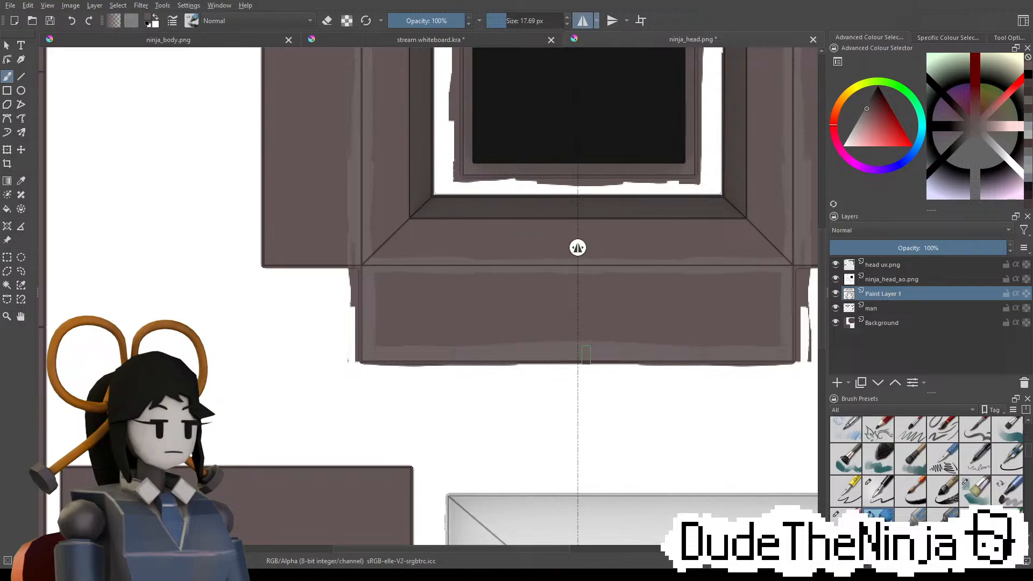
key(ctrl+z)
mouse_move(682, 360)
mouse_down()
mouse_move(563, 358)
mouse_move(705, 366)
mouse_up()
mouse_move(587, 355)
mouse_down()
mouse_move(697, 350)
mouse_move(710, 360)
mouse_up()
key(ctrl+z)
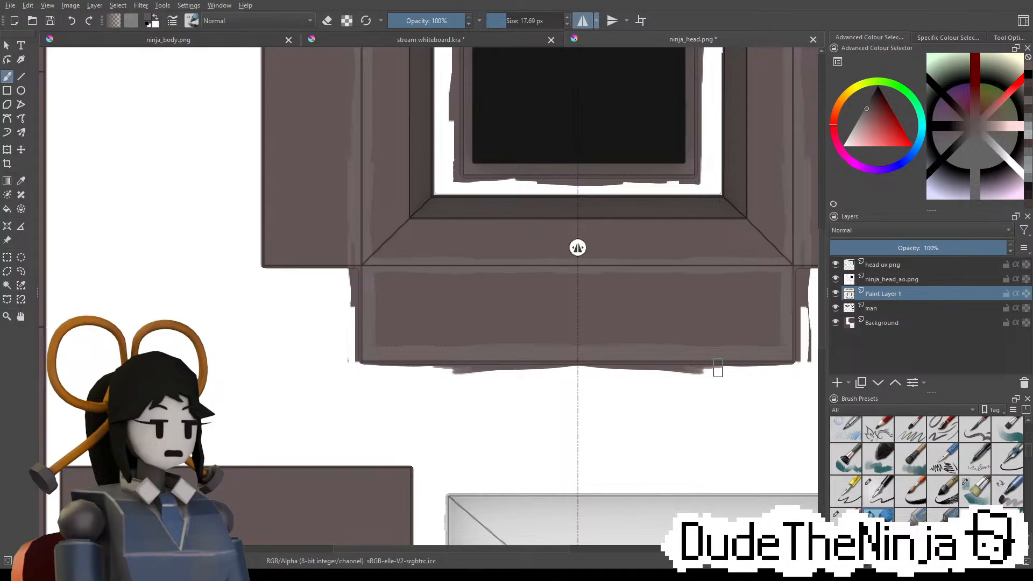
Extend the mirrored grey-brown paint past the lower edges of both side flaps
middle_drag(656, 303, 658, 300)
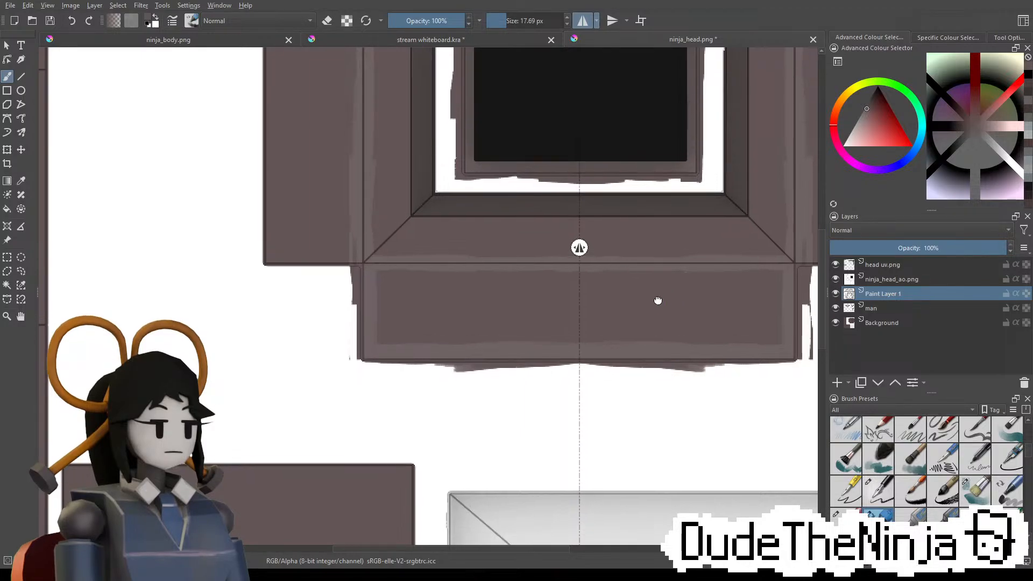
middle_drag(372, 128, 450, 258)
mouse_move(421, 132)
middle_down()
mouse_move(441, 305)
mouse_move(472, 98)
middle_up()
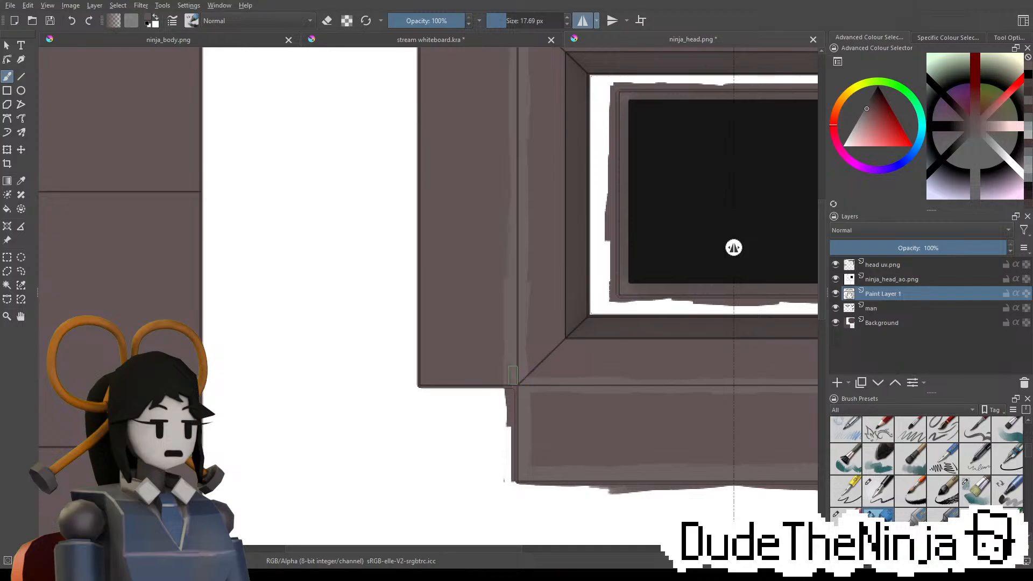
mouse_move(506, 393)
mouse_down()
mouse_move(410, 390)
mouse_move(464, 385)
mouse_up()
drag(412, 216, 418, 321)
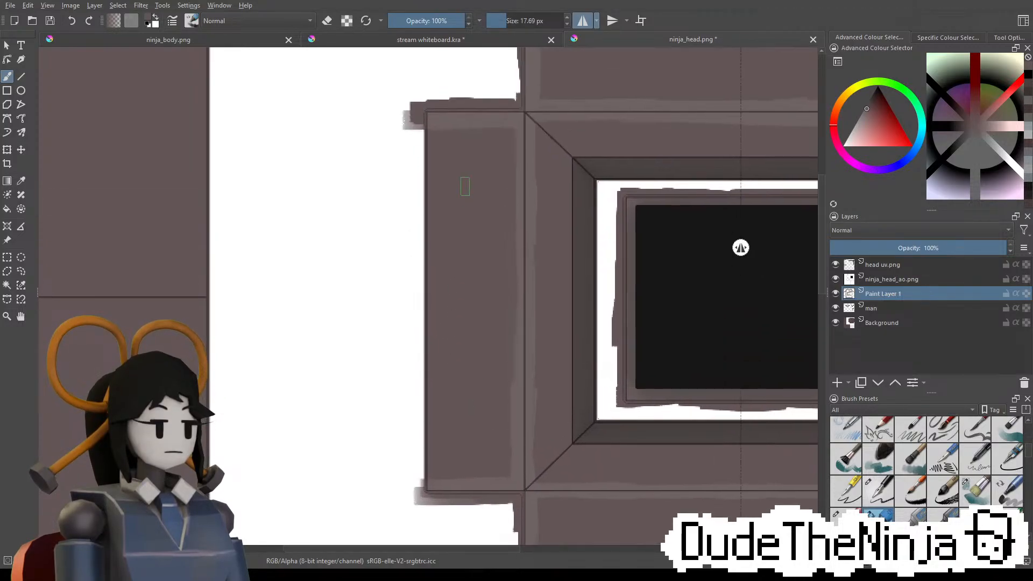
Enlarge the brush to 23 px and paint mirrored grey-brown past the outer edges of both side flaps
key(bracketright)
mouse_move(425, 113)
mouse_down()
mouse_move(431, 171)
mouse_move(436, 98)
mouse_move(433, 186)
mouse_up()
mouse_move(431, 247)
mouse_down()
mouse_move(424, 125)
mouse_move(422, 244)
mouse_up()
middle_drag(417, 243, 415, 147)
drag(415, 147, 420, 277)
drag(419, 241, 421, 224)
Hide the head uv.png layer and set Paint Layer 1's opacity to 32%
middle_drag(545, 205, 343, 307)
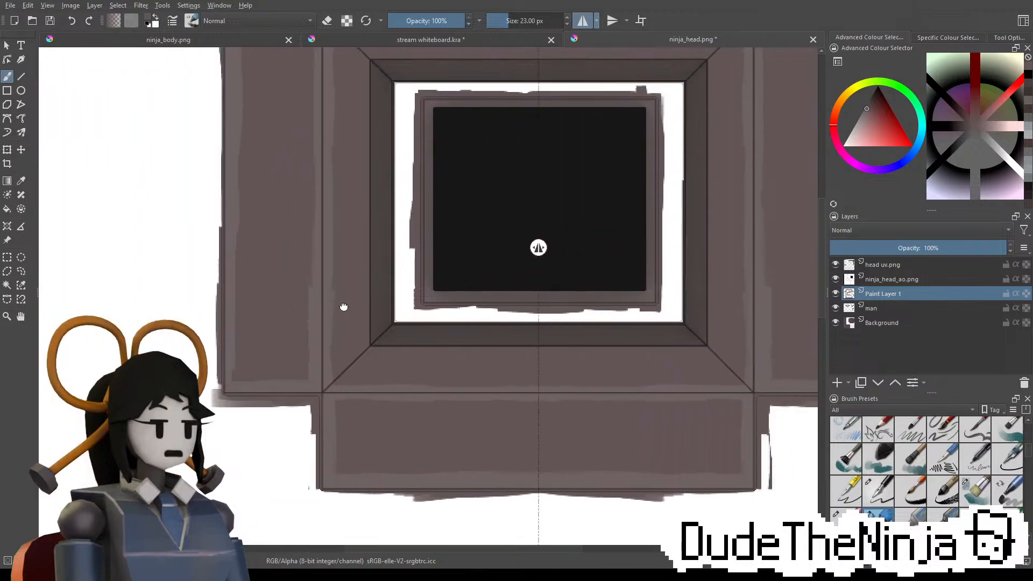
middle_drag(609, 160, 623, 337)
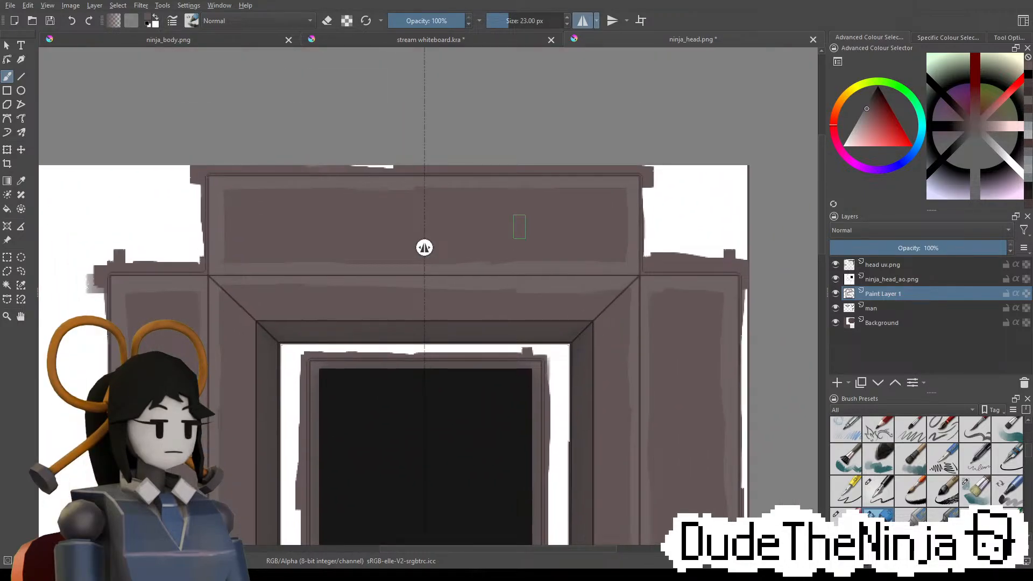
scroll(519, 227, down, 4)
scroll(403, 387, up, 2)
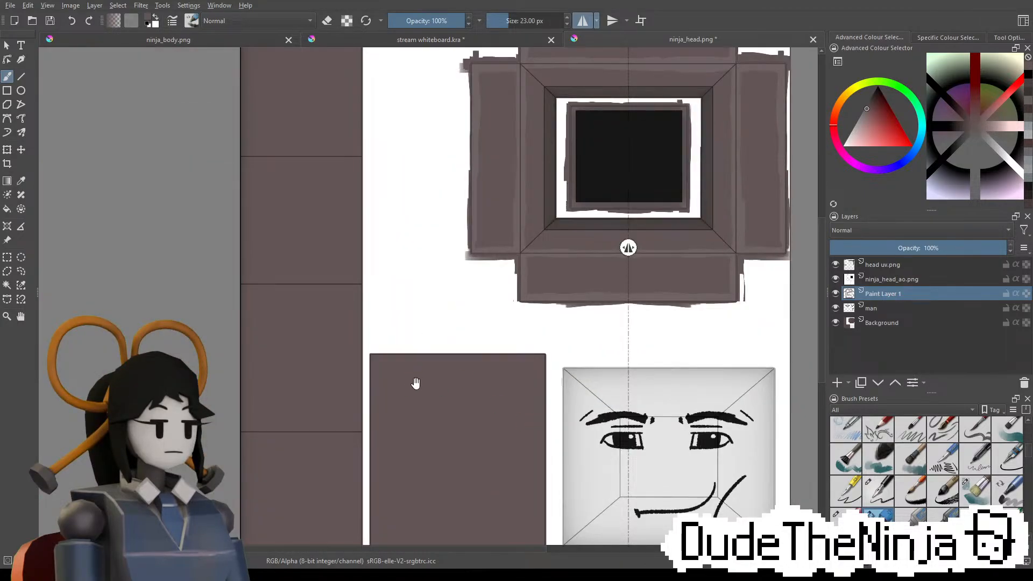
middle_drag(416, 382, 330, 393)
middle_drag(553, 226, 543, 331)
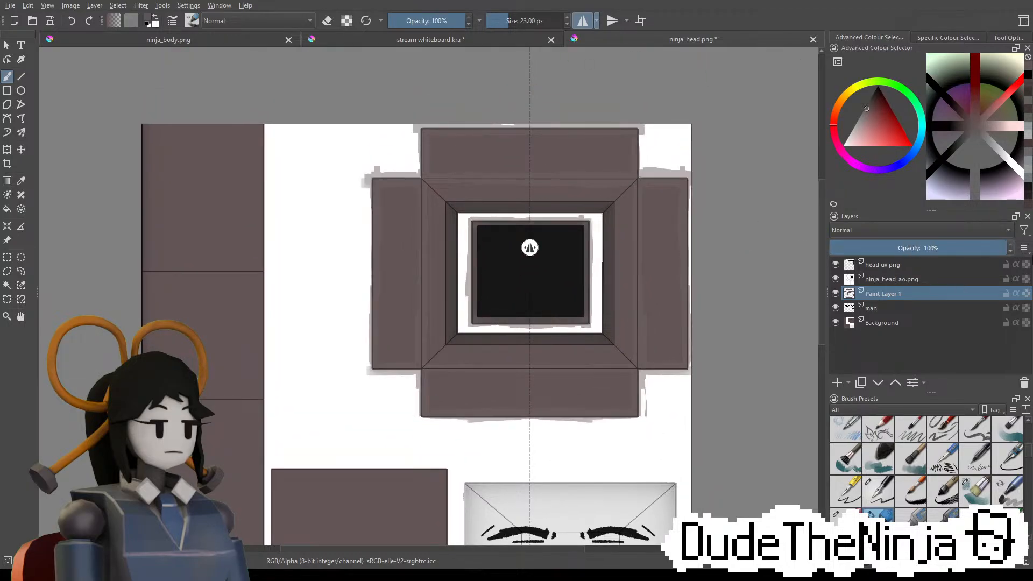
click(835, 264)
scroll(566, 195, up, 1)
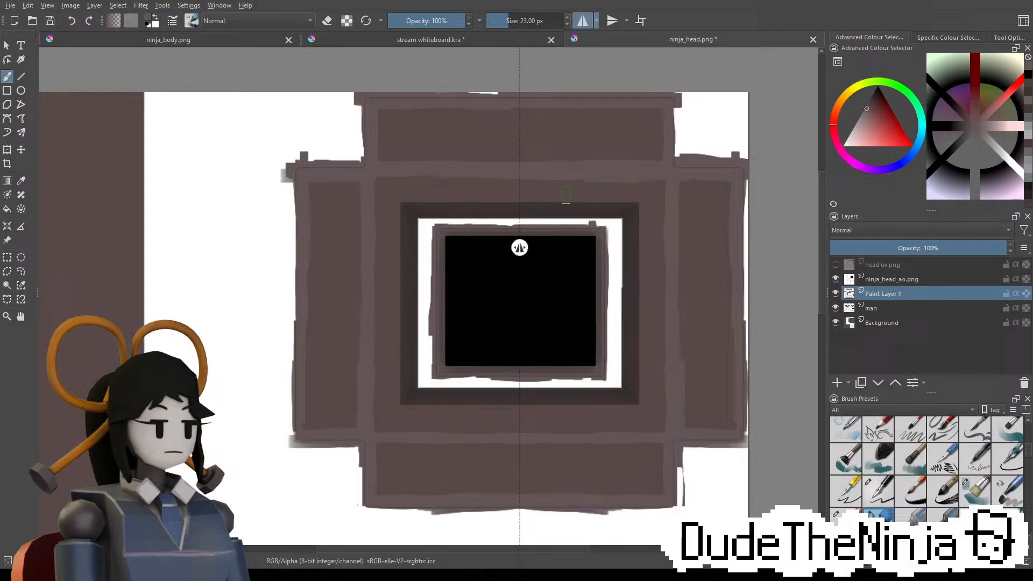
click(883, 244)
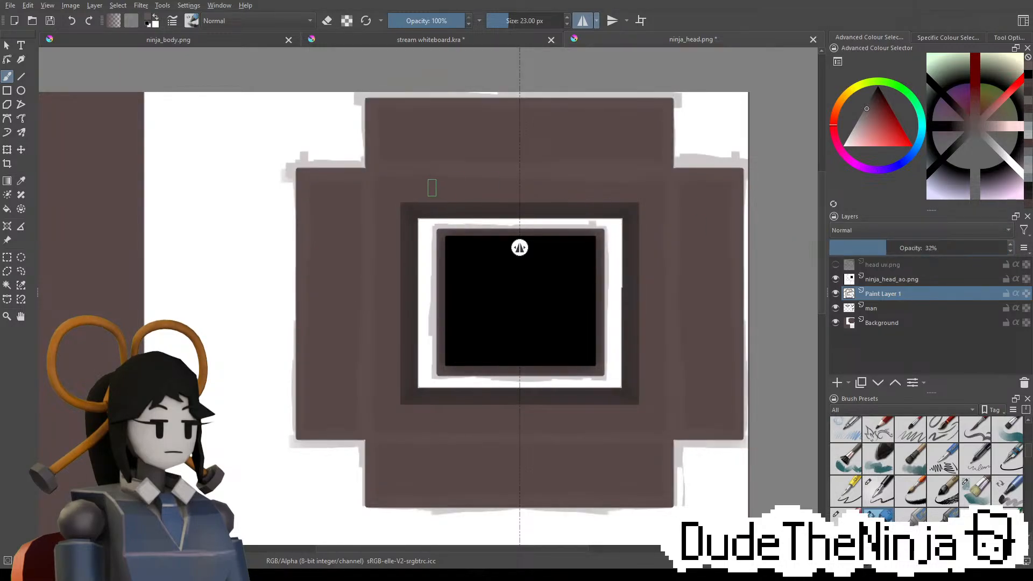
Sample the island's brown, add a new paint layer above Paint Layer 1, and enlarge the brush to 42.29 px
ctrl+click(387, 172)
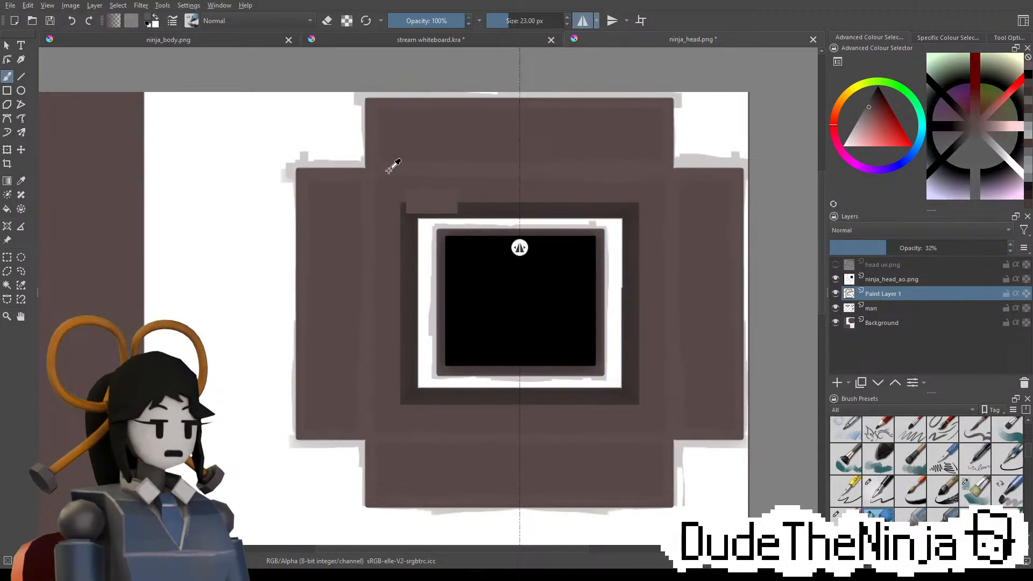
click(836, 383)
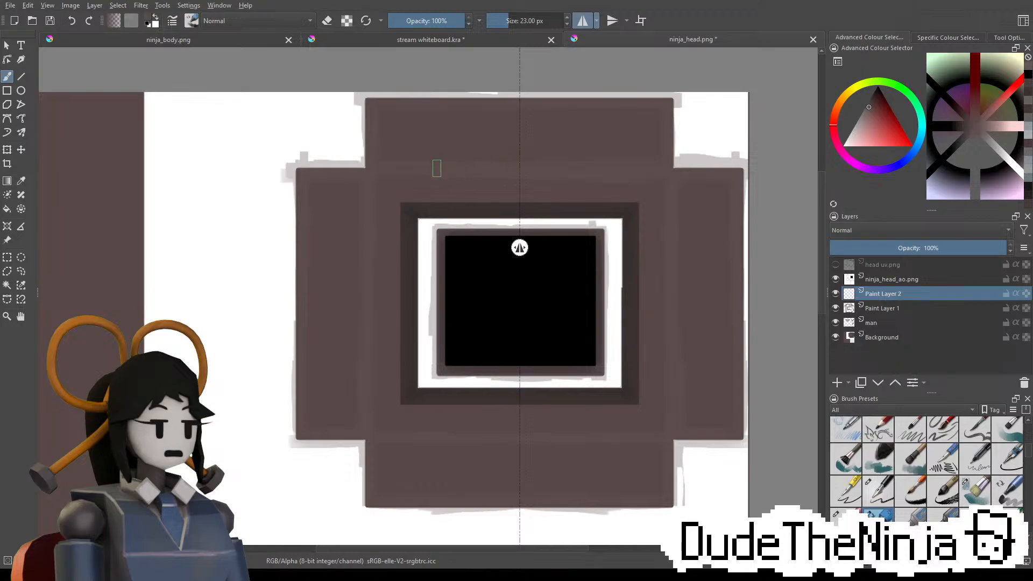
mouse_move(398, 180)
shift+mouse_down()
mouse_move(412, 181)
mouse_move(410, 198)
mouse_move(374, 193)
mouse_move(484, 195)
shift+mouse_up()
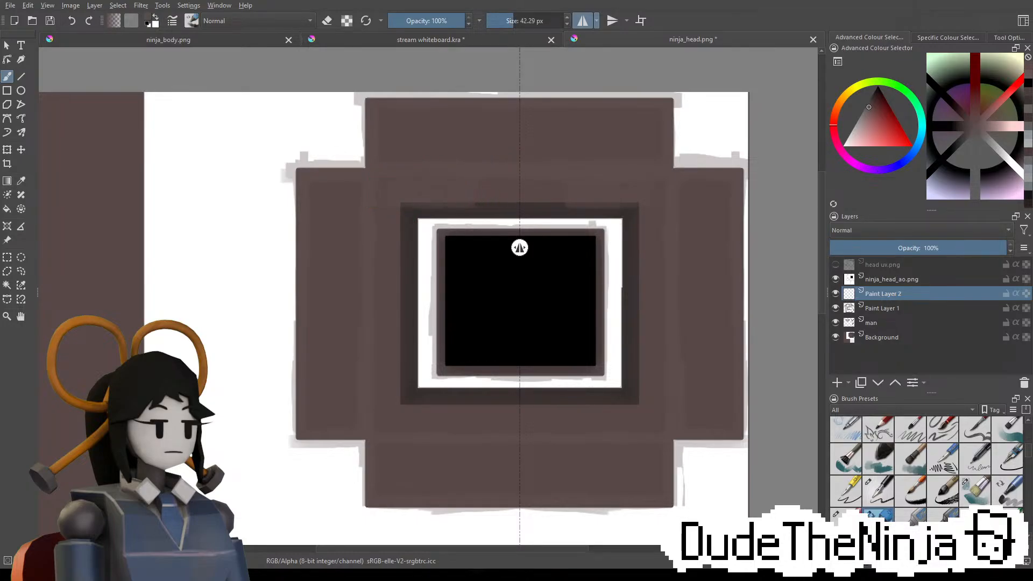
Turn off mirror painting and paint brown over the fold strips around the lower part of the cross-shaped island
click(583, 20)
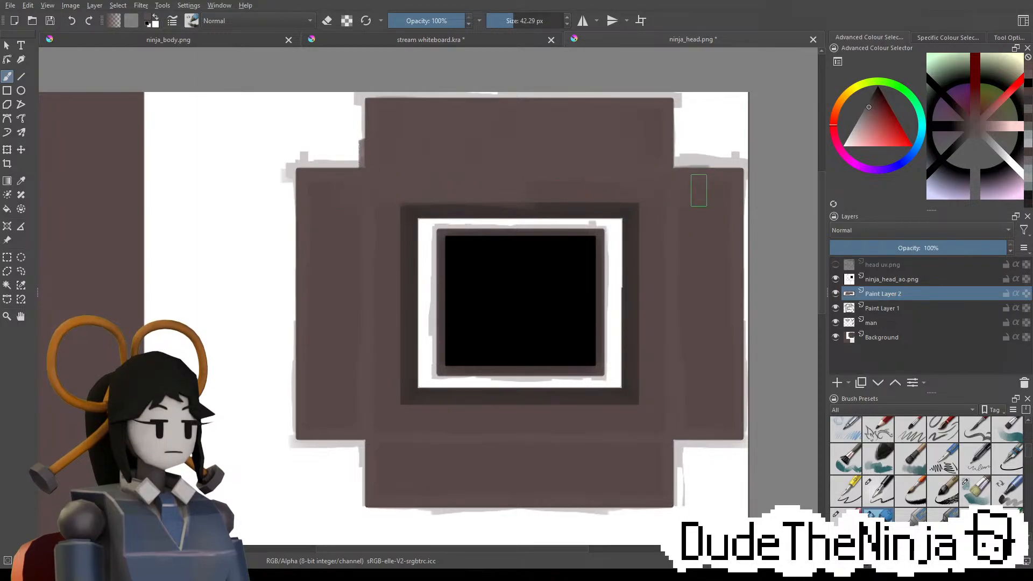
drag(615, 413, 691, 413)
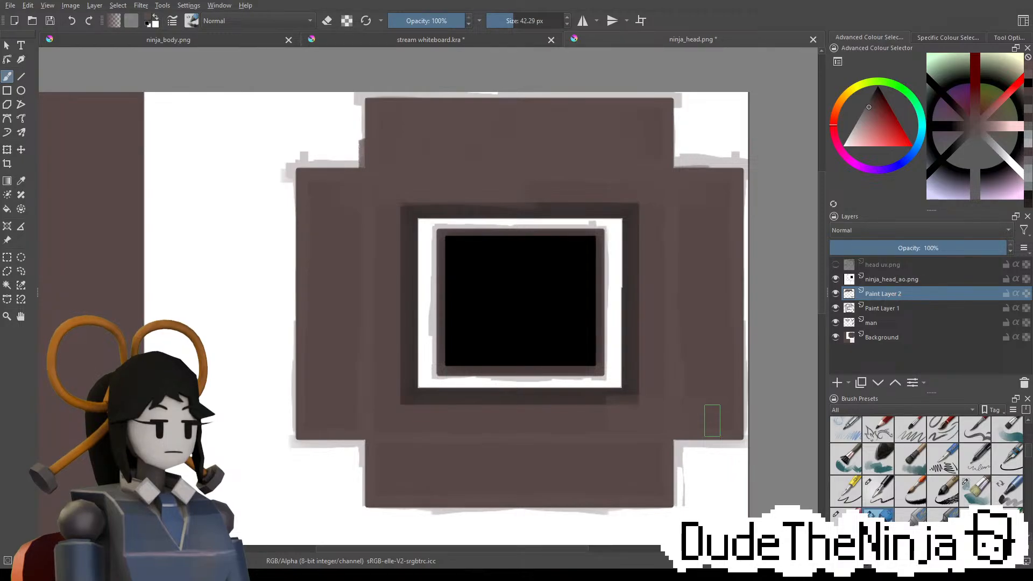
middle_drag(630, 410, 674, 227)
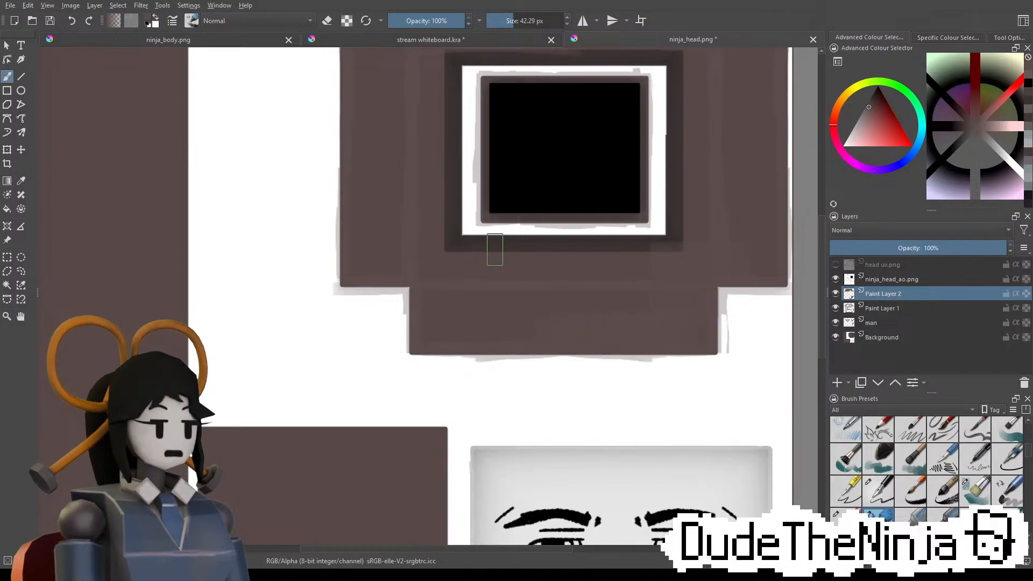
Erase the brown paint overlapping the dark frame around the inner square, reducing the brush to 36.93 px
middle_drag(496, 270, 454, 319)
key(e)
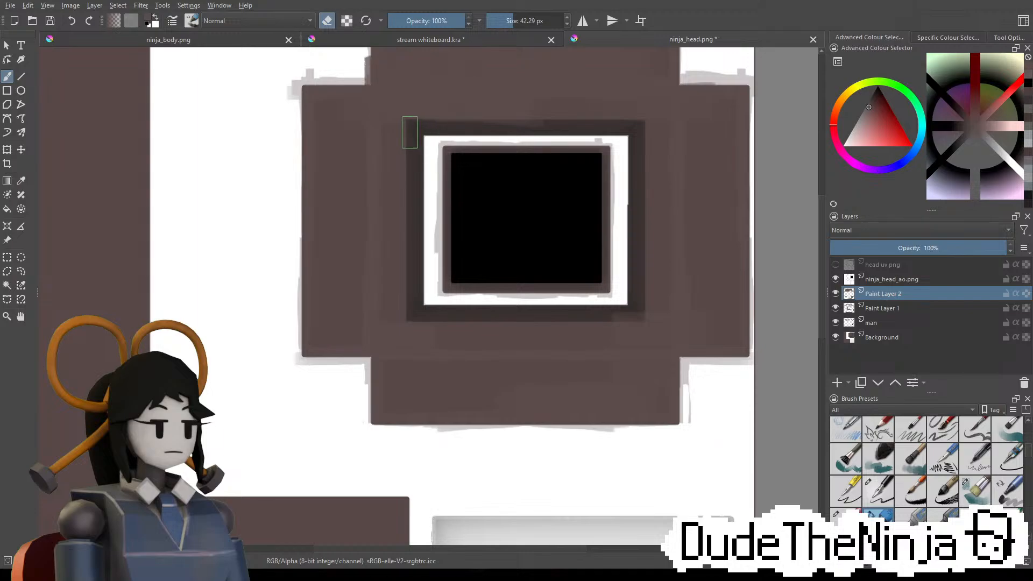
shift+drag(542, 132, 471, 133)
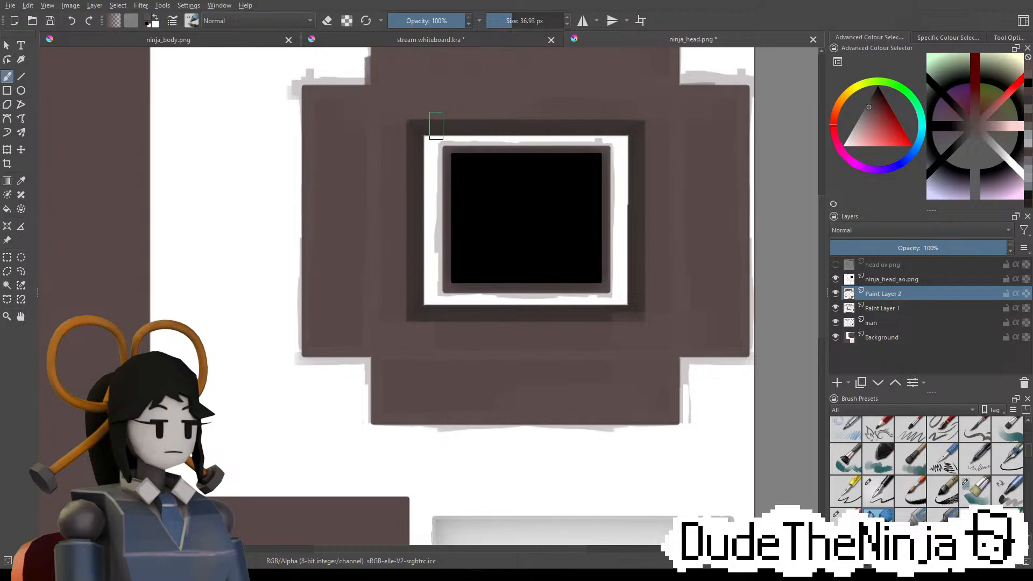
Sample the dark frame's colour, reduce the brush to 13.44 px, and touch up the upper edge of the frame around the inner square
ctrl+click(462, 121)
mouse_move(433, 116)
shift+mouse_down()
mouse_move(419, 125)
mouse_move(527, 126)
shift+mouse_up()
key(ctrl+z)
mouse_move(445, 130)
mouse_down()
mouse_move(567, 130)
mouse_move(515, 129)
mouse_up()
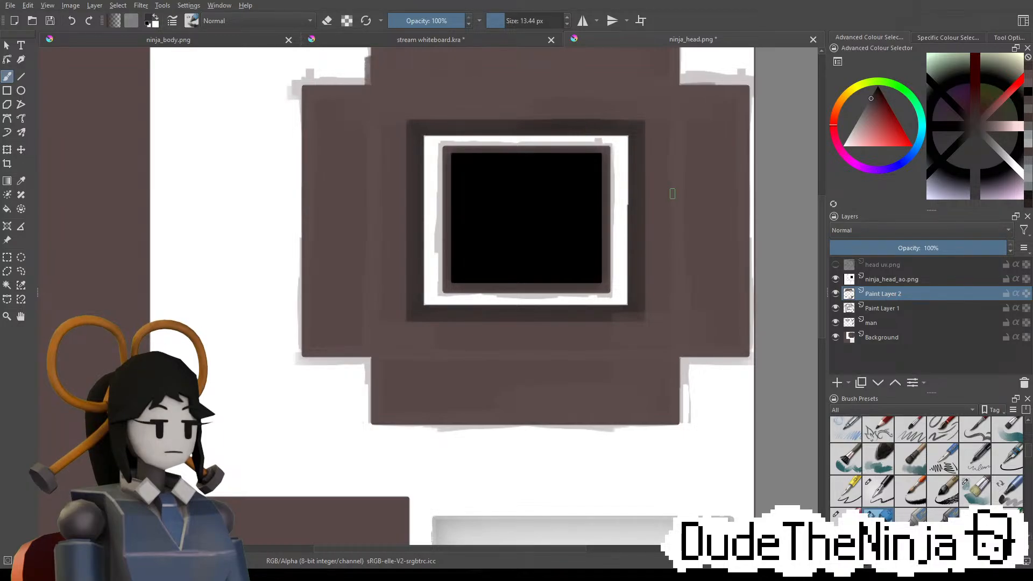
ctrl+click(584, 122)
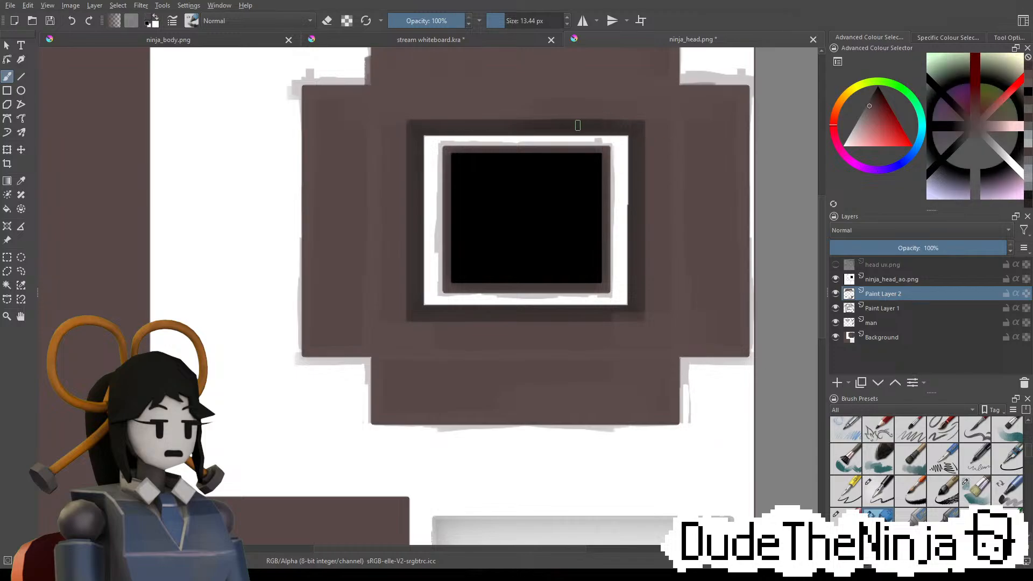
Sample the frame's dark tone and paint a small swatch below its lower-right corner with a 20.68 px brush
ctrl+click(574, 123)
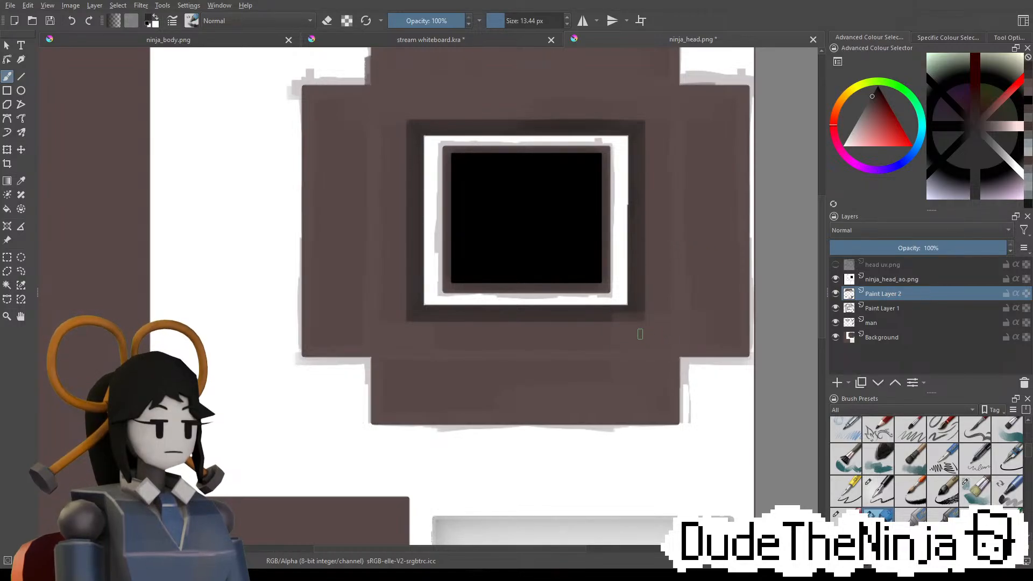
mouse_move(641, 334)
shift+mouse_down()
mouse_move(661, 339)
mouse_move(636, 337)
shift+mouse_up()
key(ctrl+z)
key(ctrl+z)
drag(653, 336, 658, 338)
key(ctrl+z)
drag(647, 336, 657, 339)
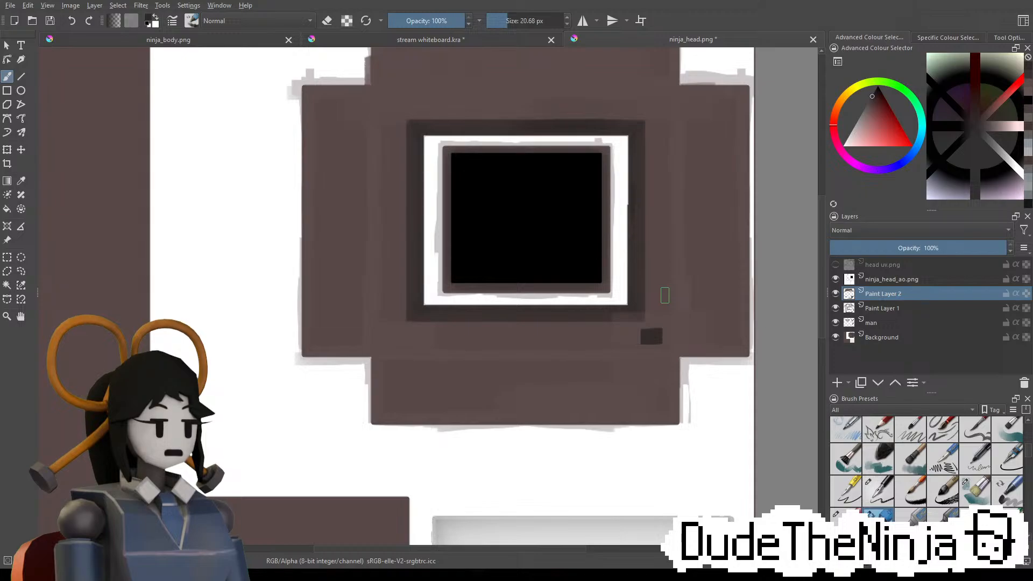
Sample a dark brown near the inner square, mix it over the swatch, and pick up the surrounding brown again
ctrl+drag(570, 151, 577, 157)
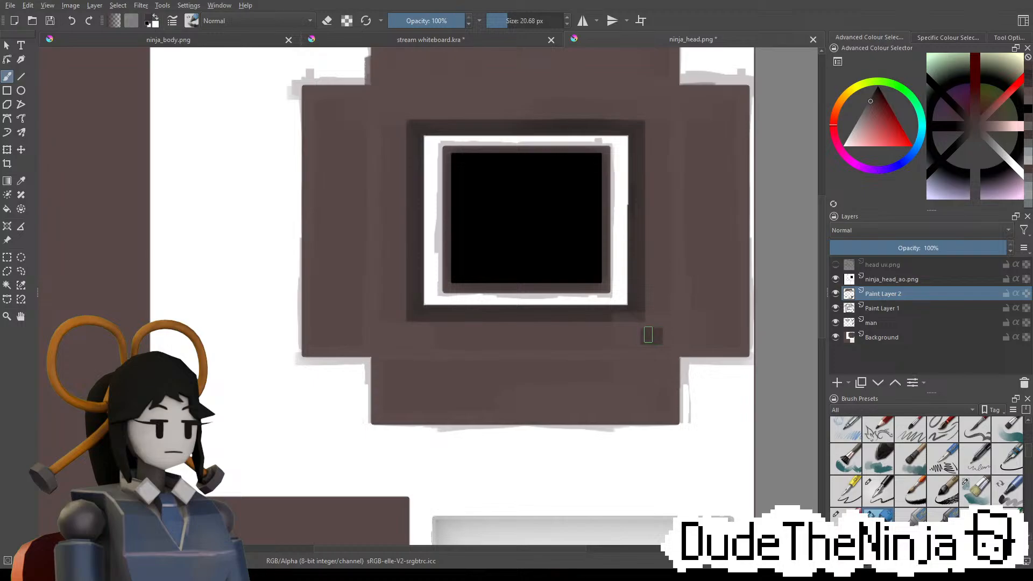
click(658, 336)
mouse_move(424, 331)
mouse_down()
mouse_move(479, 328)
mouse_move(443, 327)
mouse_up()
key(ctrl+z)
ctrl+click(461, 332)
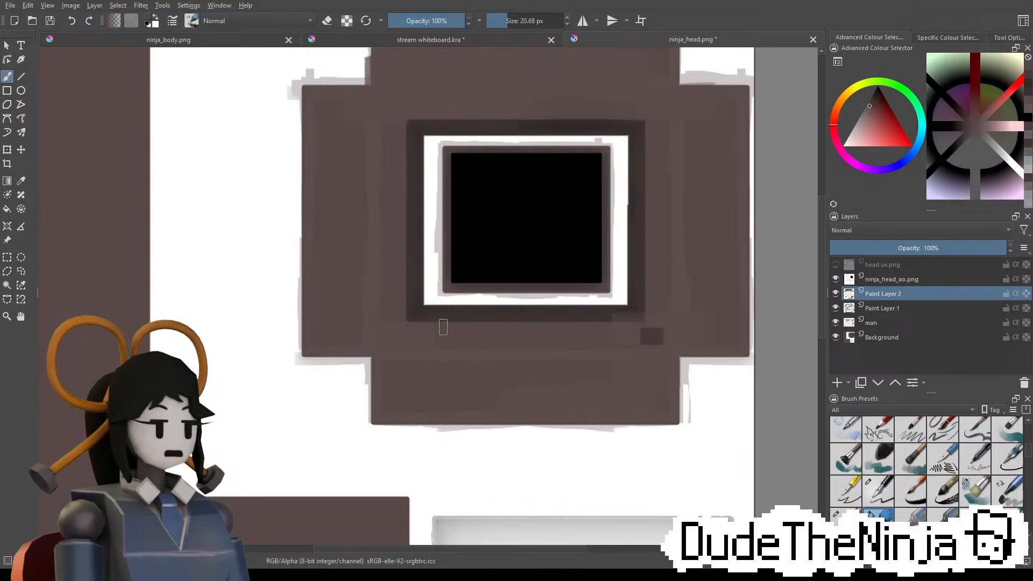
Sample the frame's lower edge tones and touch up that edge with a 12.55 px brush
ctrl+click(469, 319)
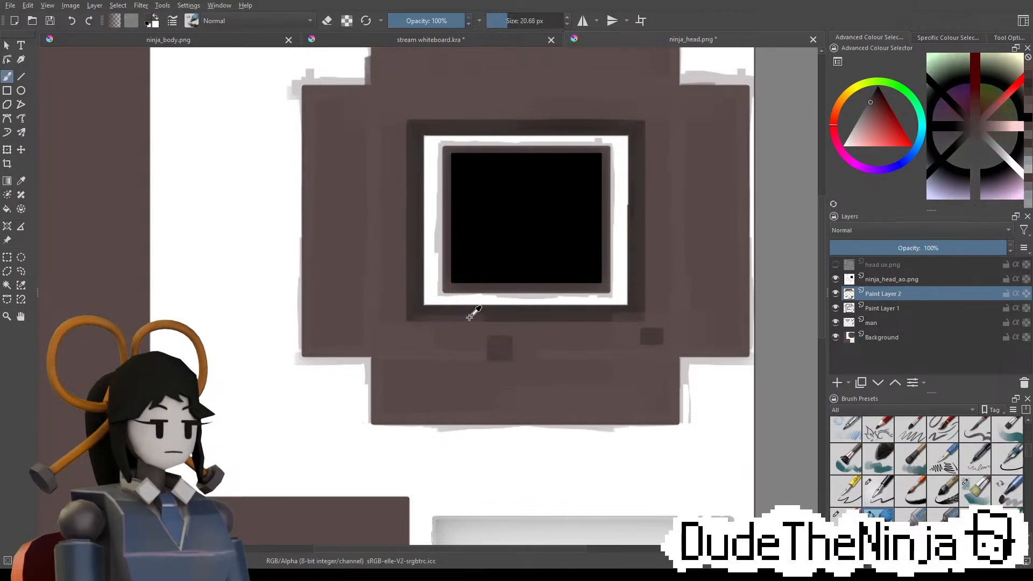
drag(485, 313, 454, 316)
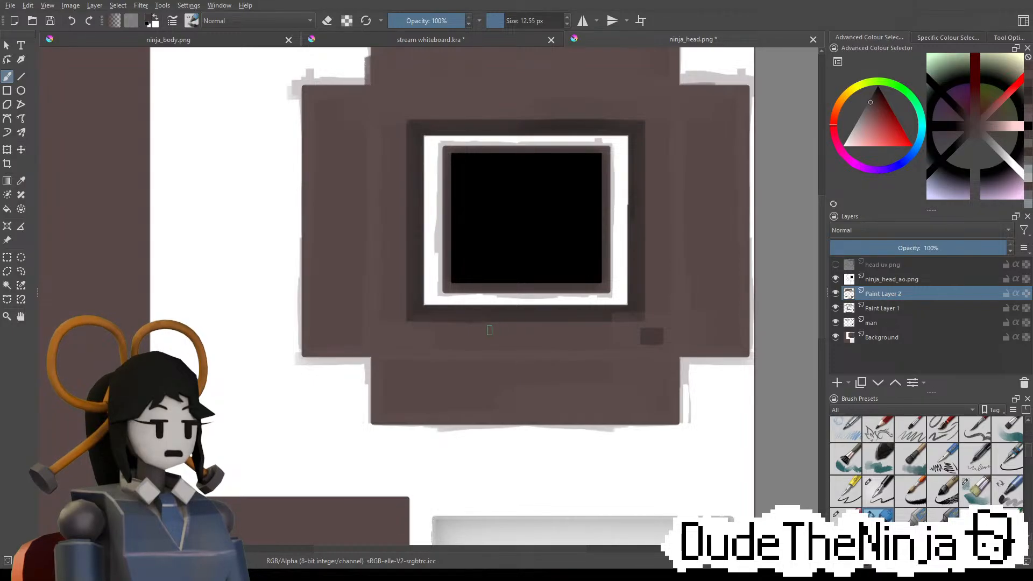
ctrl+click(513, 330)
drag(455, 314, 501, 318)
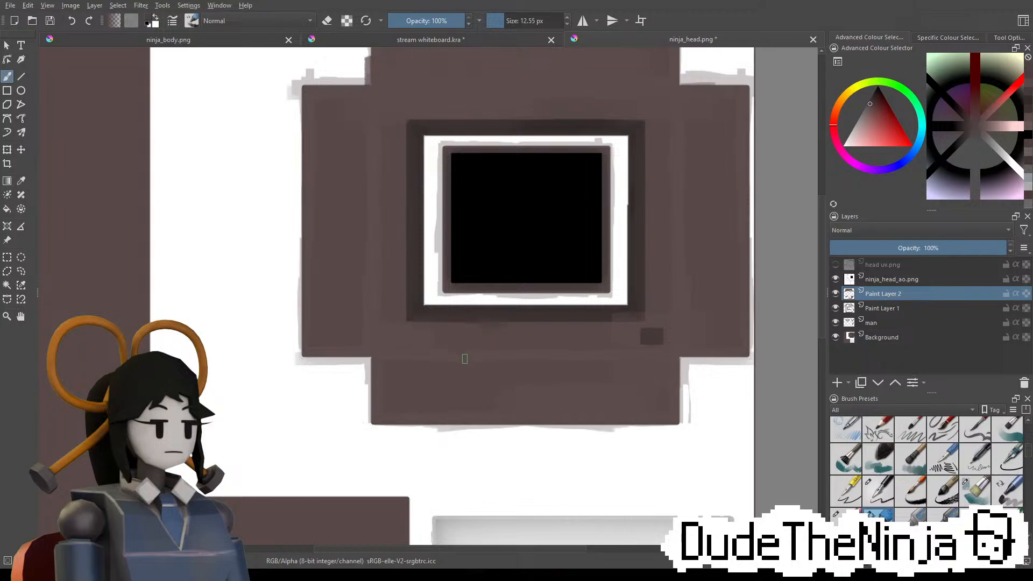
key(e)
key(e)
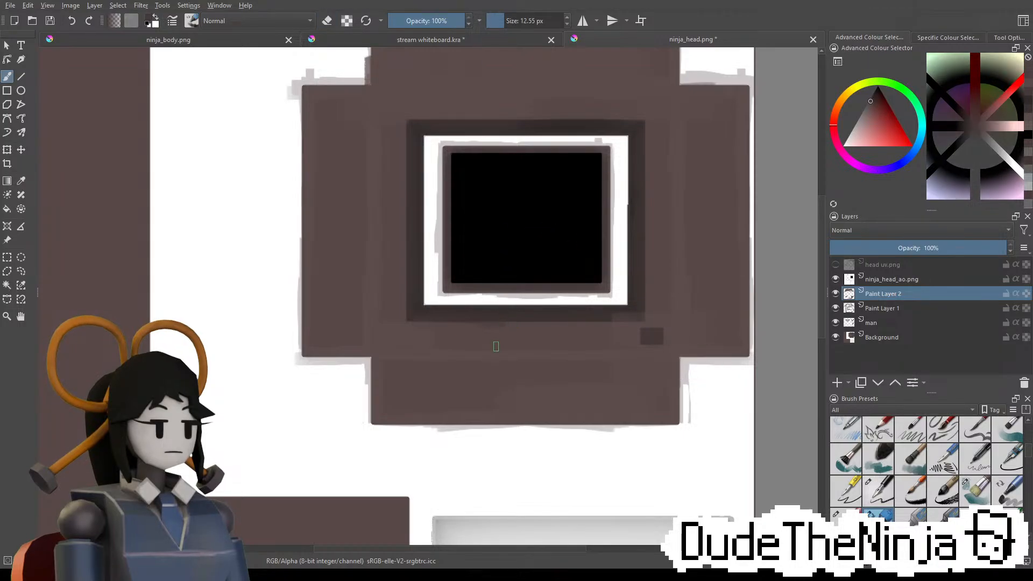
Sample the surrounding brown and paint over the dark swatch, setting the brush to 6.03 px and 17.64 px
shift+drag(483, 334, 477, 335)
ctrl+click(673, 345)
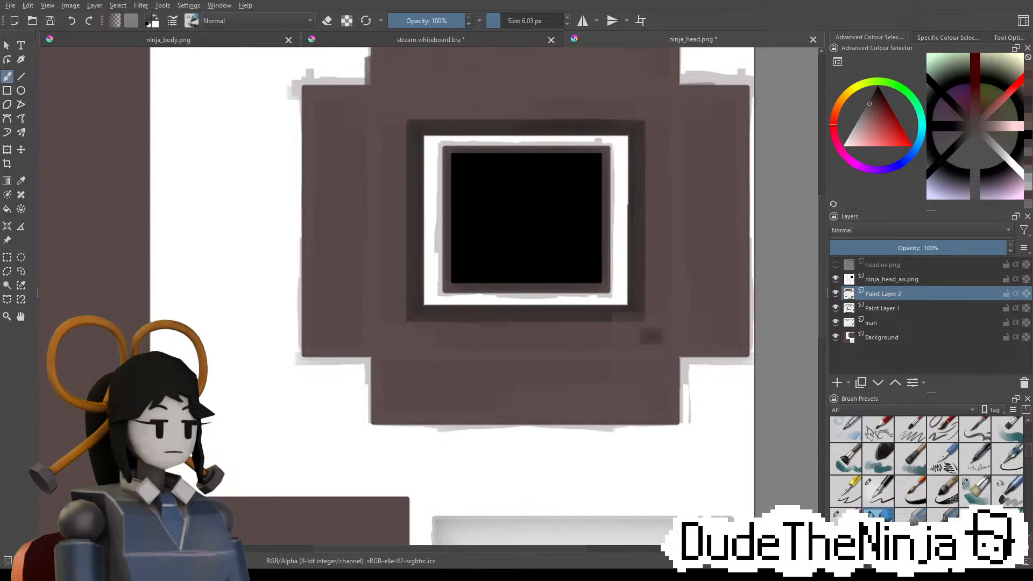
shift+drag(649, 337, 657, 337)
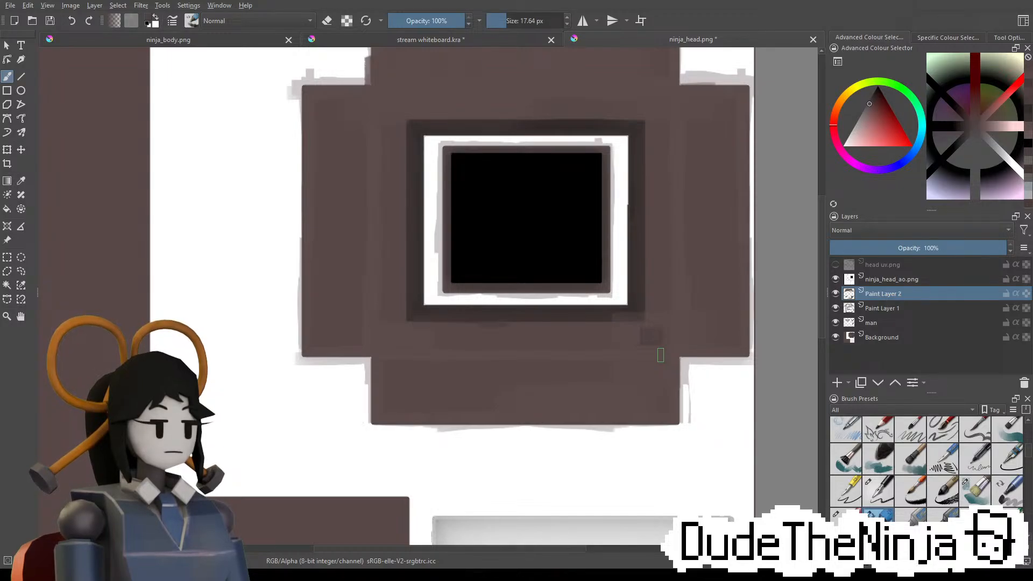
ctrl+click(593, 313)
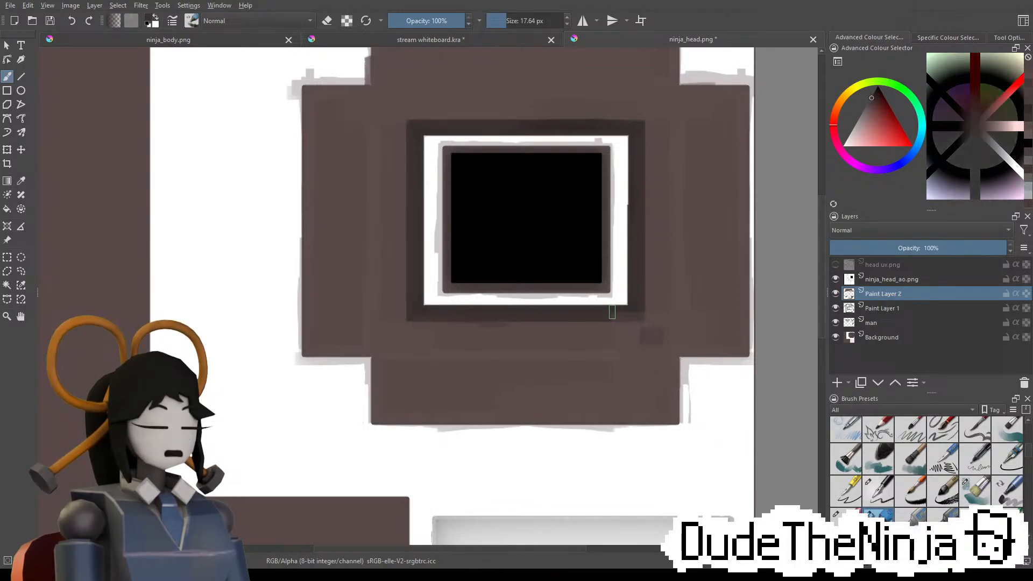
mouse_move(613, 313)
mouse_down()
mouse_move(642, 317)
mouse_move(607, 309)
mouse_move(614, 315)
mouse_up()
key(ctrl+z)
key(ctrl+z)
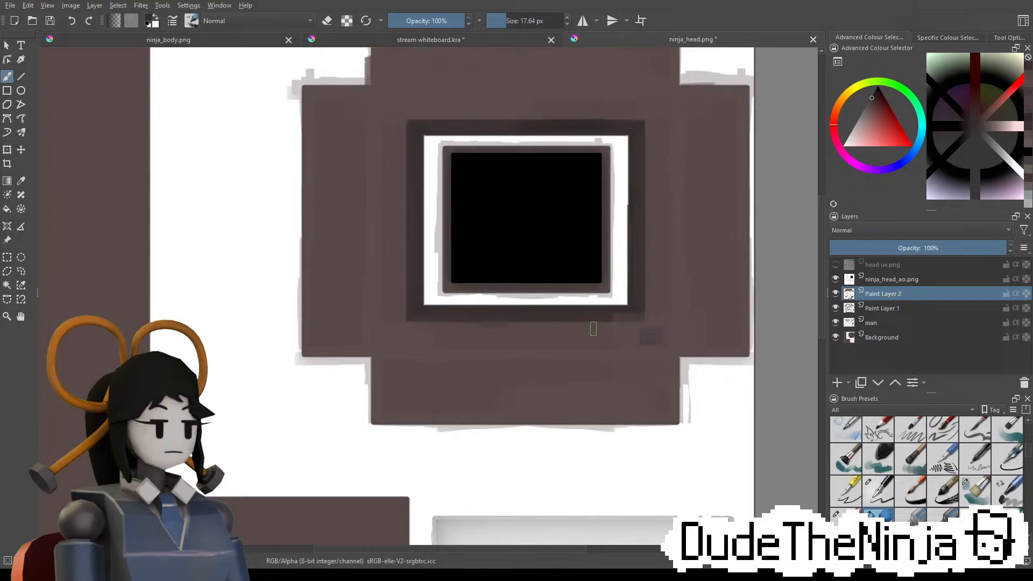
drag(540, 328, 621, 335)
key(ctrl+z)
Hide the ninja_head_ao.png layer and blend sampled dark and brown tones around the frame's upper-right corner
ctrl+click(401, 142)
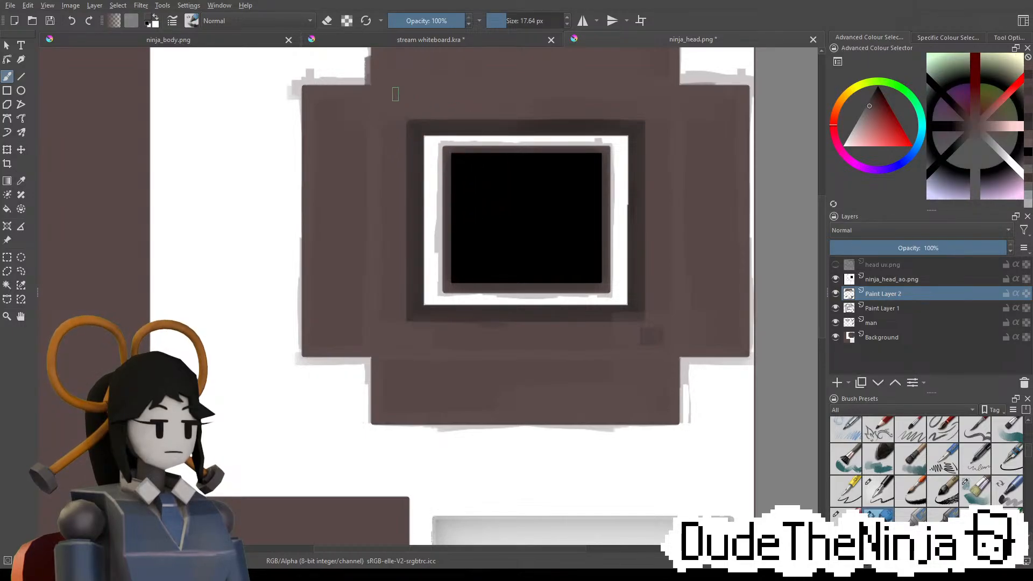
click(835, 279)
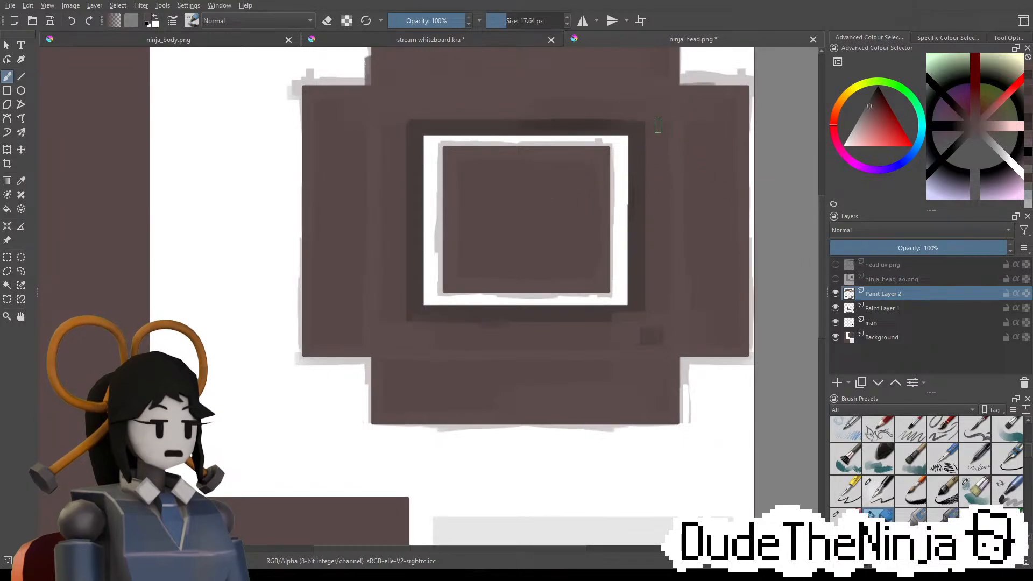
ctrl+click(635, 120)
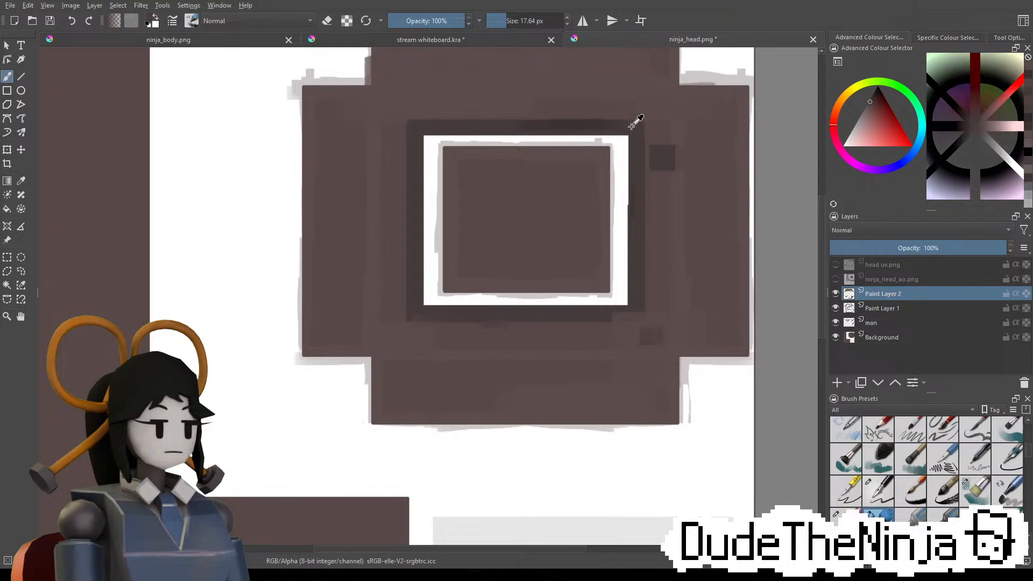
ctrl+click(670, 127)
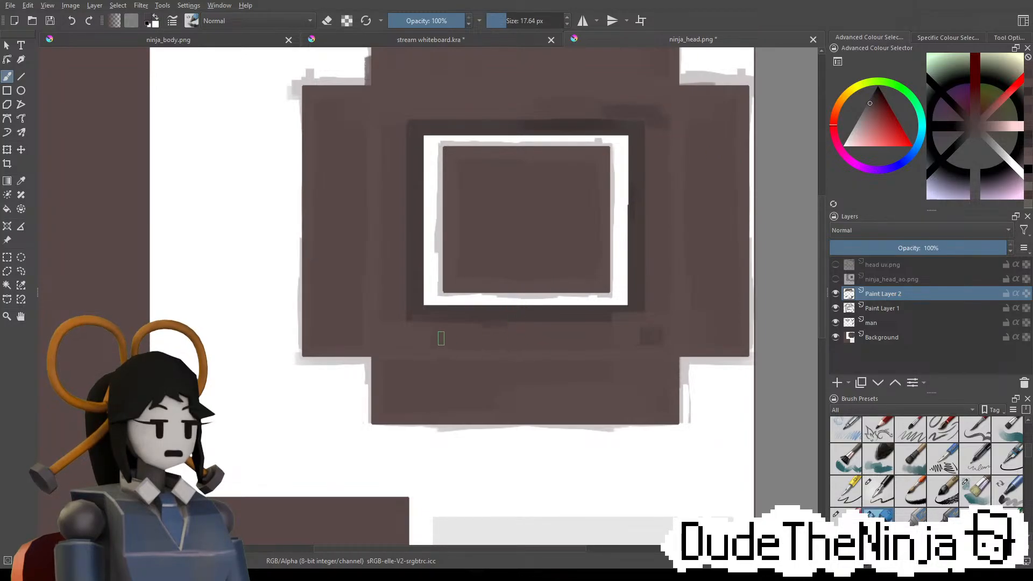
Enlarge the brush to 46.40 px and paint brown over the upper part of the cross-shaped island's left arm
middle_drag(477, 277, 563, 184)
mouse_move(475, 241)
middle_down()
mouse_move(531, 117)
mouse_move(427, 138)
middle_up()
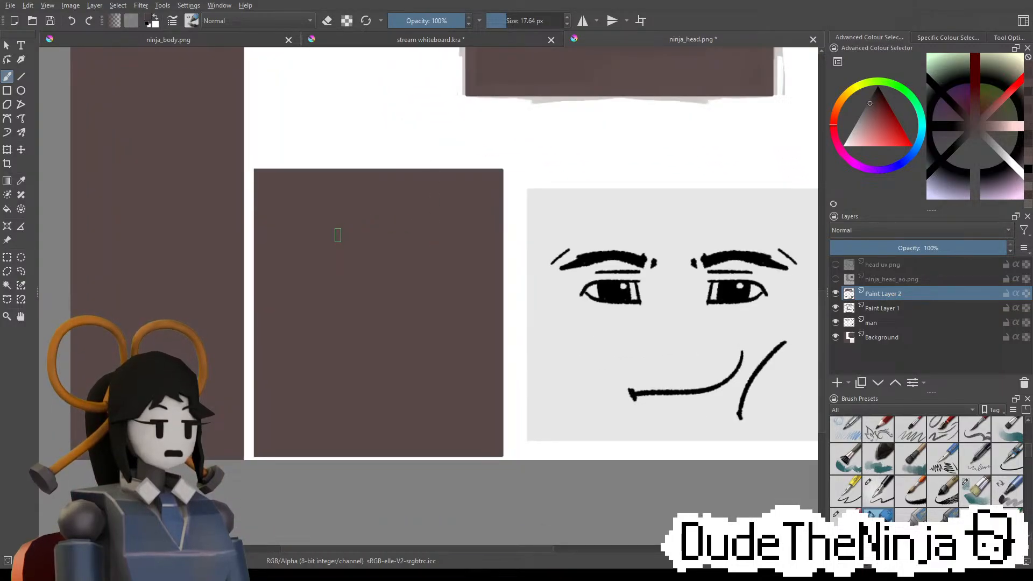
middle_drag(549, 256, 562, 413)
middle_drag(714, 266, 678, 355)
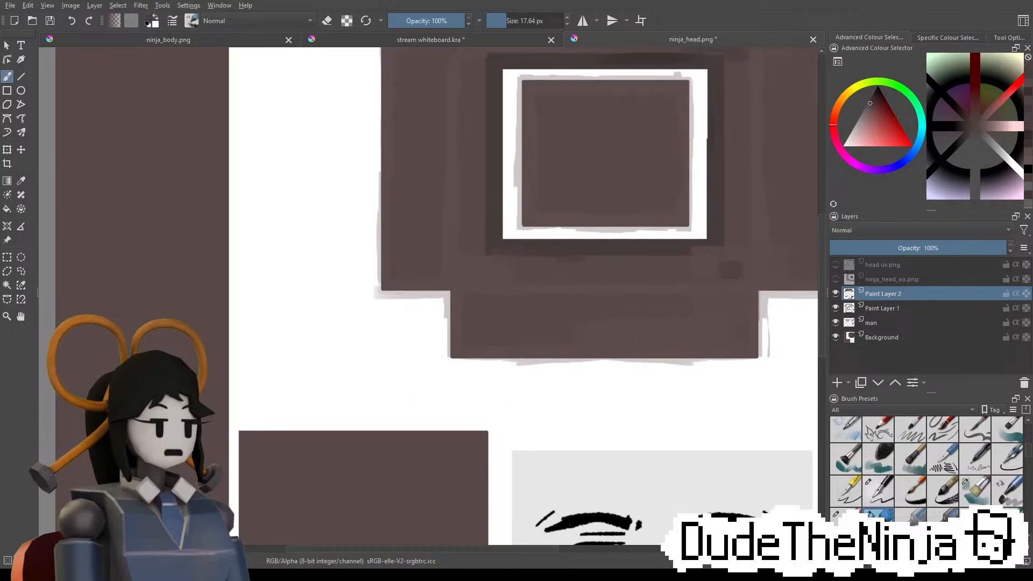
middle_drag(425, 130, 419, 187)
shift+drag(429, 160, 452, 161)
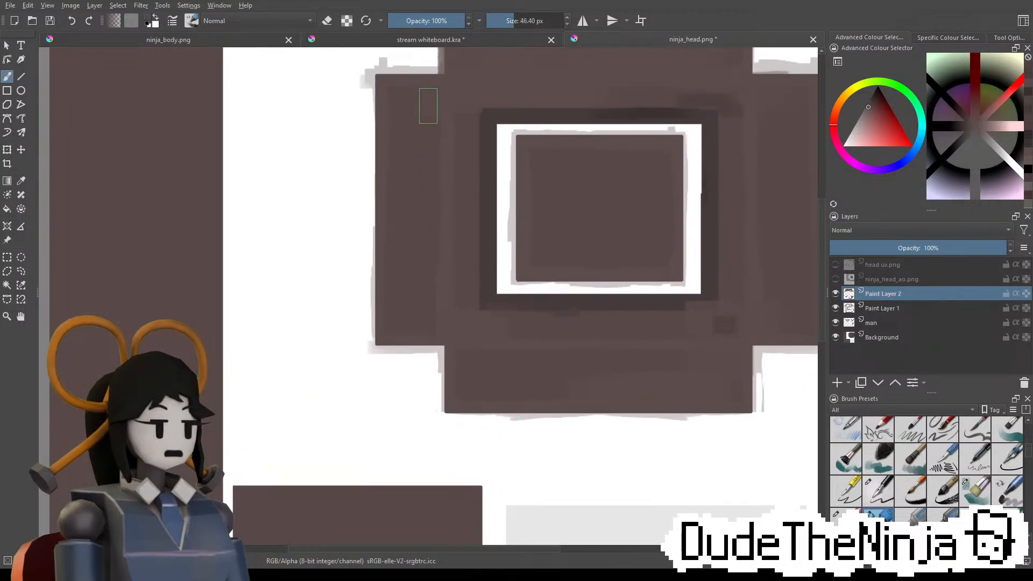
drag(427, 115, 423, 196)
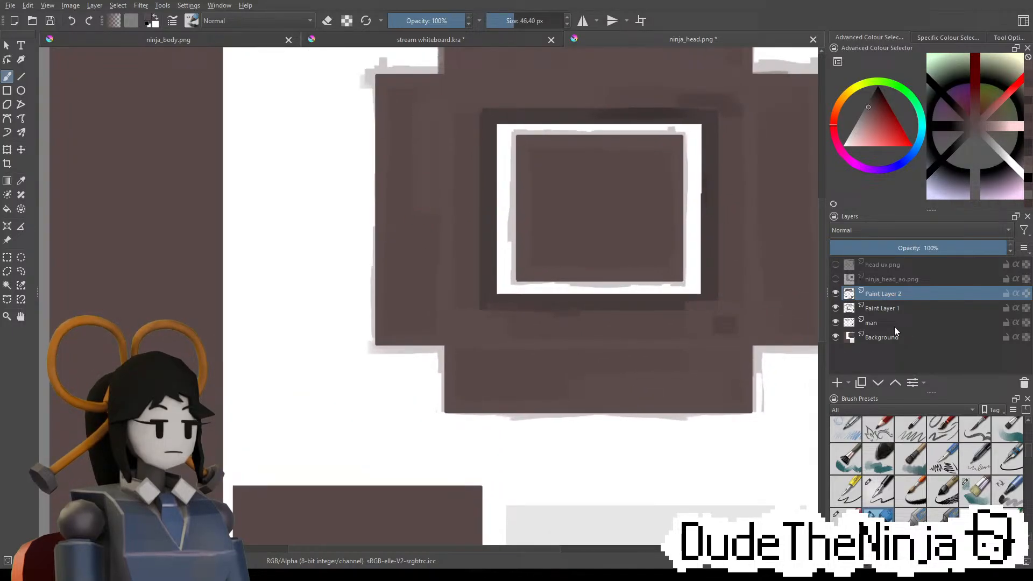
Show the head uv.png layer and rotate the canvas a quarter turn clockwise so the four-panel strip lies horizontally
click(836, 265)
middle_drag(213, 228, 441, 397)
middle_drag(390, 165, 350, 100)
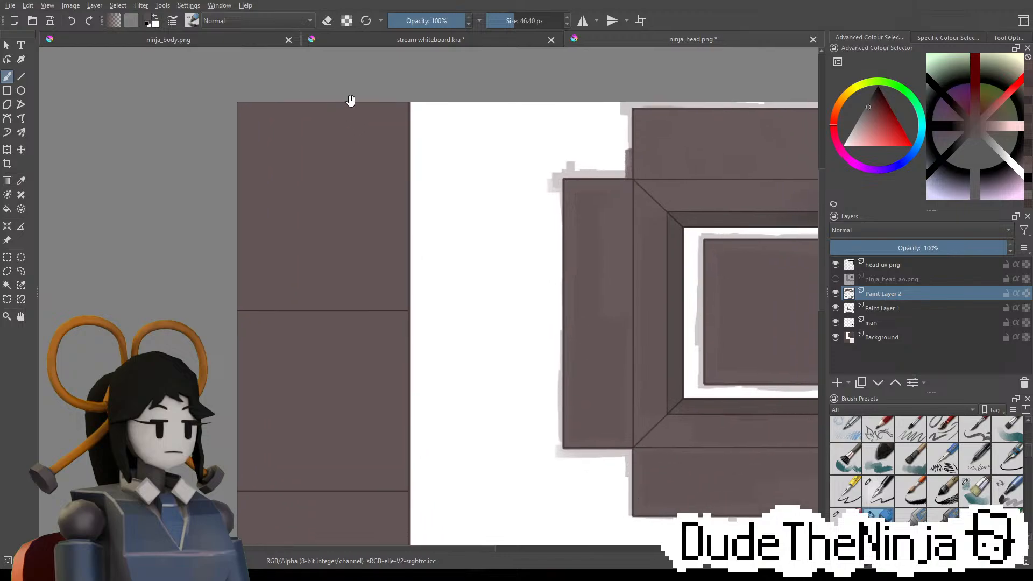
key(6)
key(6)
key(6)
key(6)
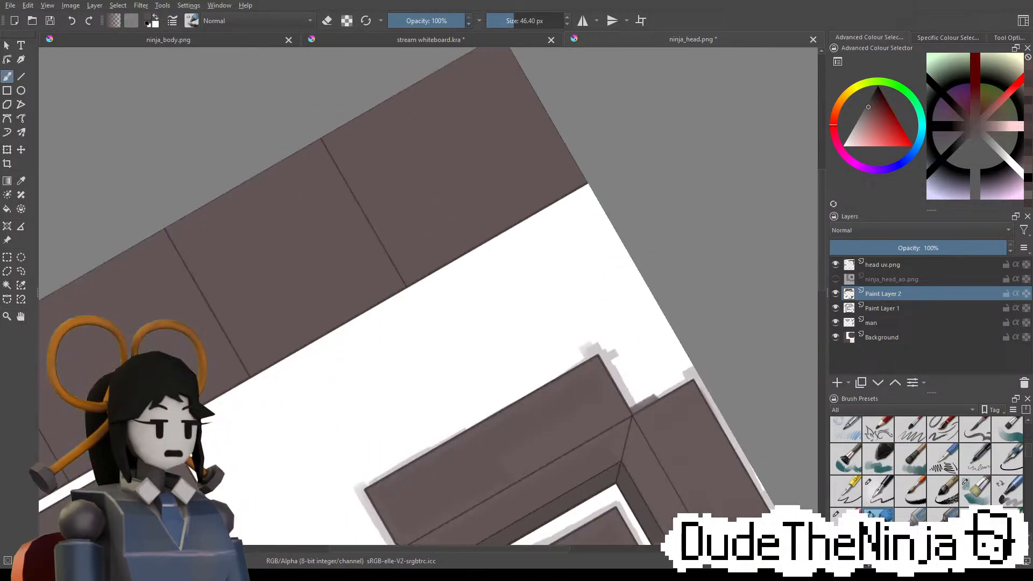
key(5)
scroll(310, 126, down, 2)
scroll(310, 127, up, 2)
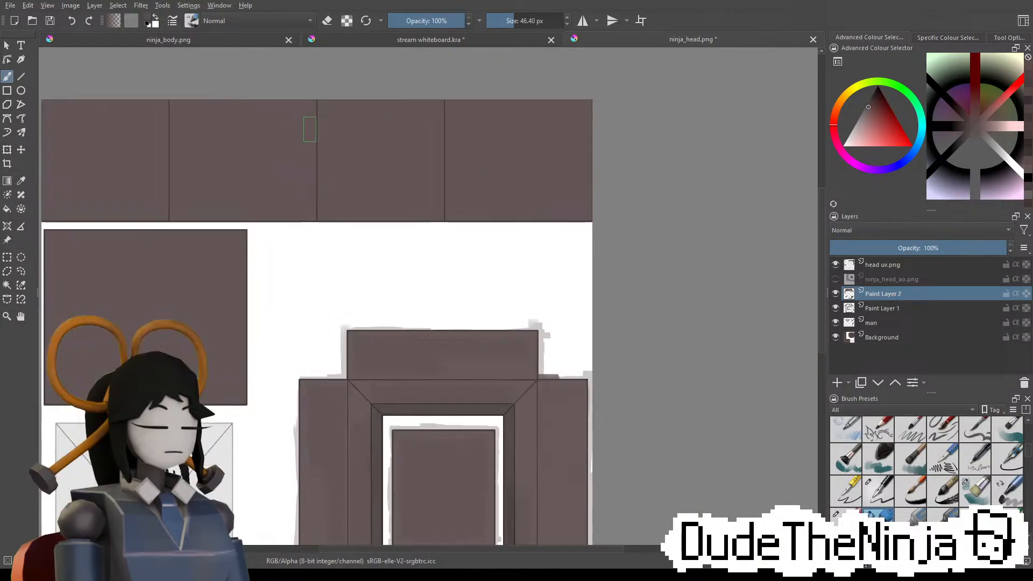
scroll(310, 129, up, 1)
scroll(668, 157, down, 1)
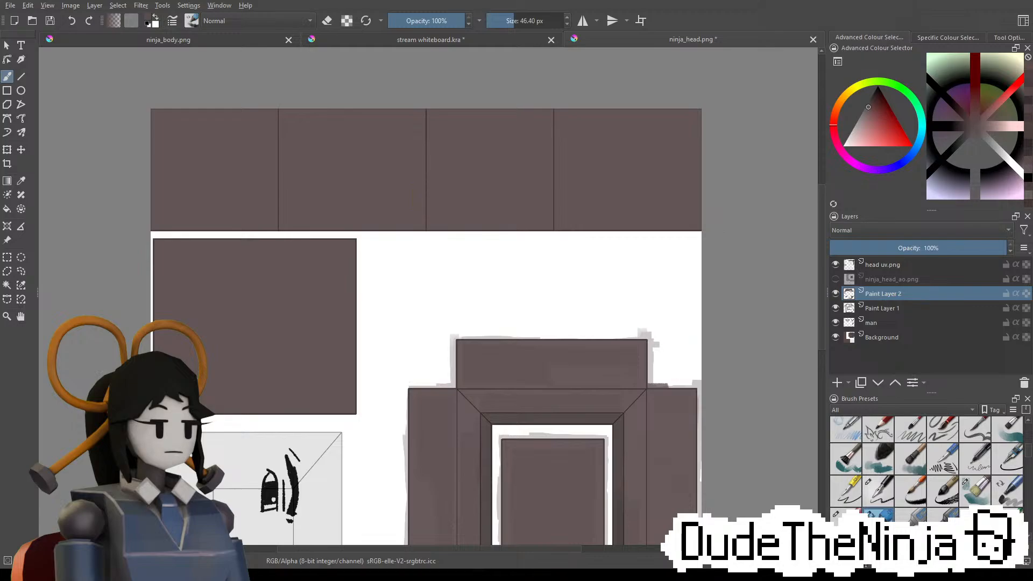
Switch to a round brush preset at 15.11 px and paint brown along the middle fold of the four-panel strip
click(845, 514)
shift+drag(423, 157, 426, 157)
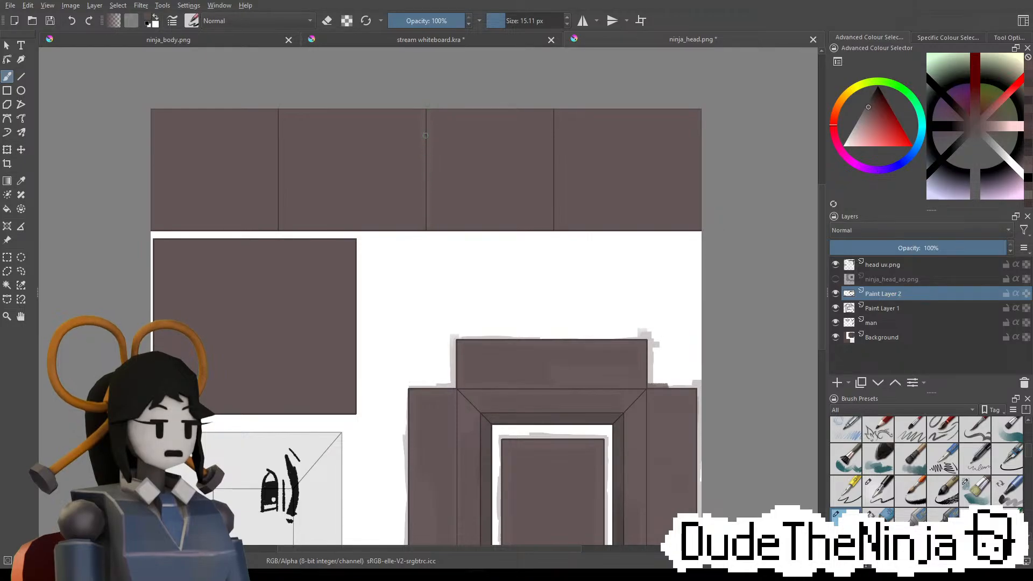
key(e)
key(e)
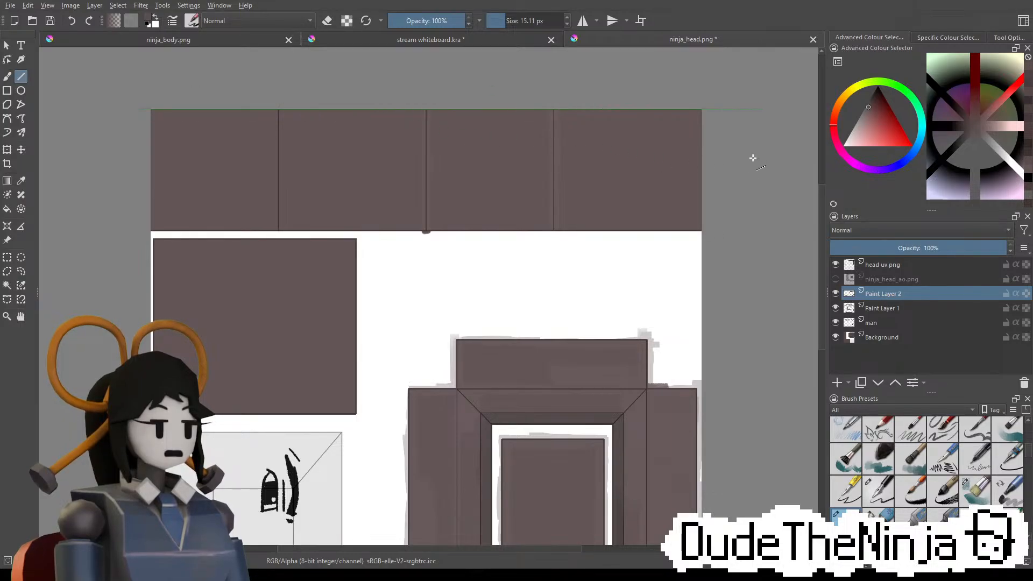
Draw straight brown lines along the long edges of the four-panel strip
key(v)
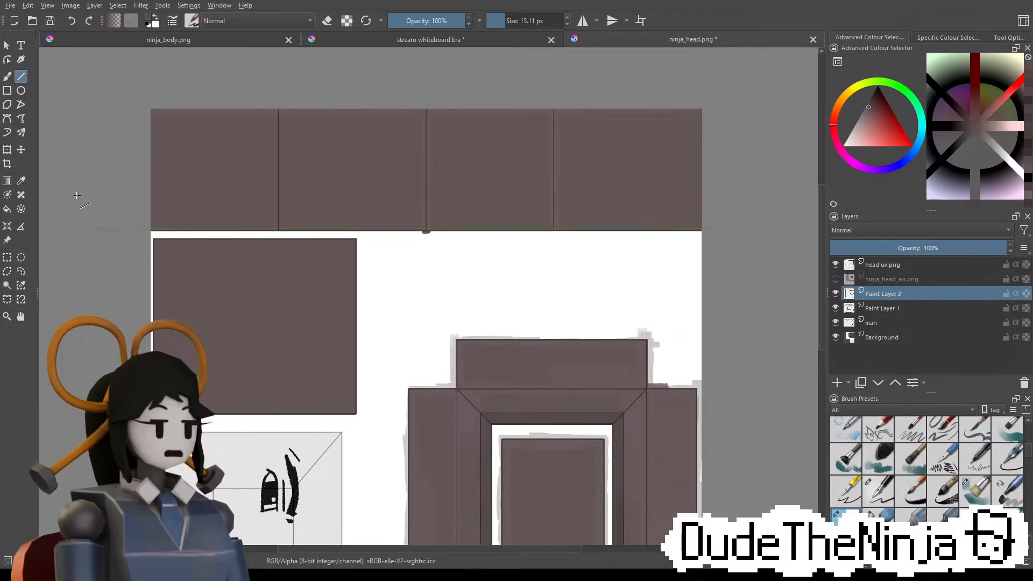
drag(706, 229, 69, 228)
key(b)
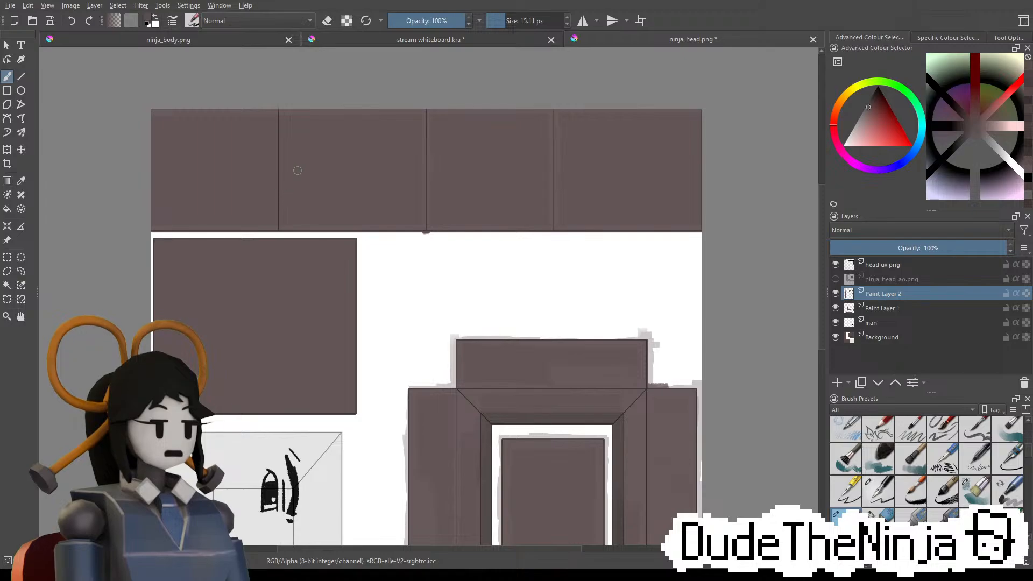
Draw straight brown lines along the four-panel strip's first fold and both of its short ends
key(v)
drag(280, 107, 279, 232)
key(b)
key(v)
drag(702, 104, 700, 247)
key(b)
key(v)
drag(176, 172, 150, 231)
key(b)
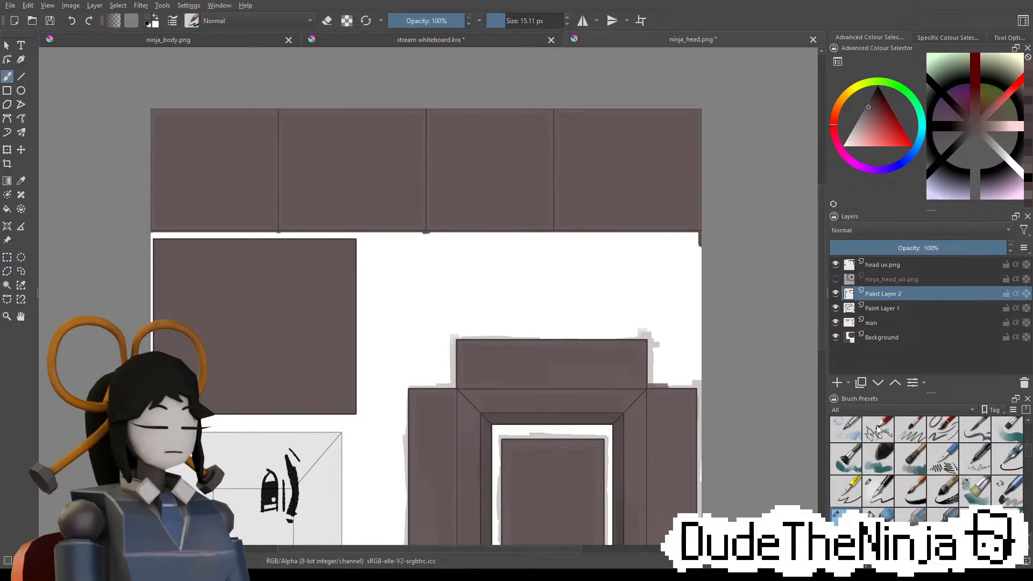
click(835, 265)
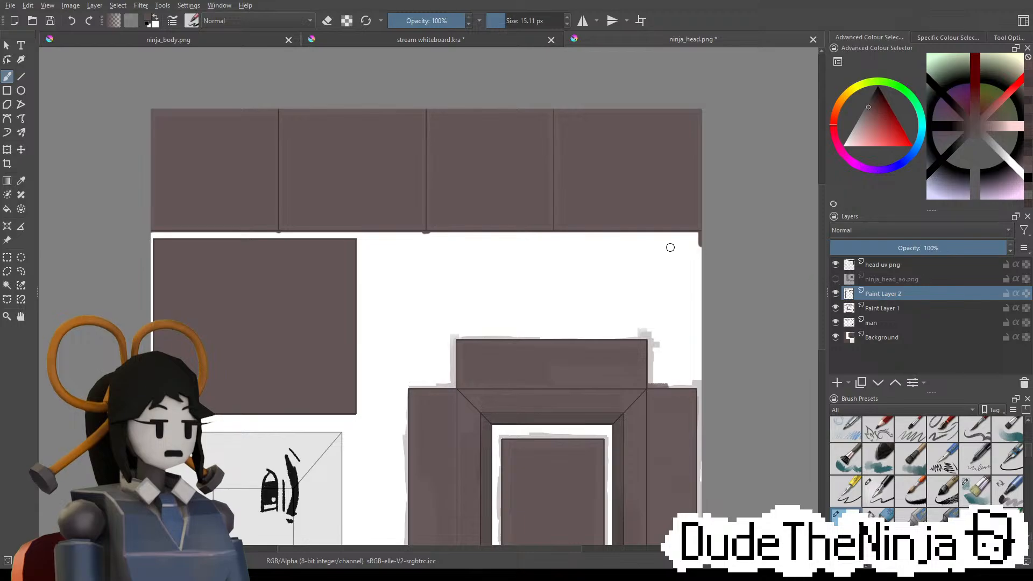
Draw straight brown lines along the borders of the square island beside the four-panel strip
middle_drag(407, 218, 618, 158)
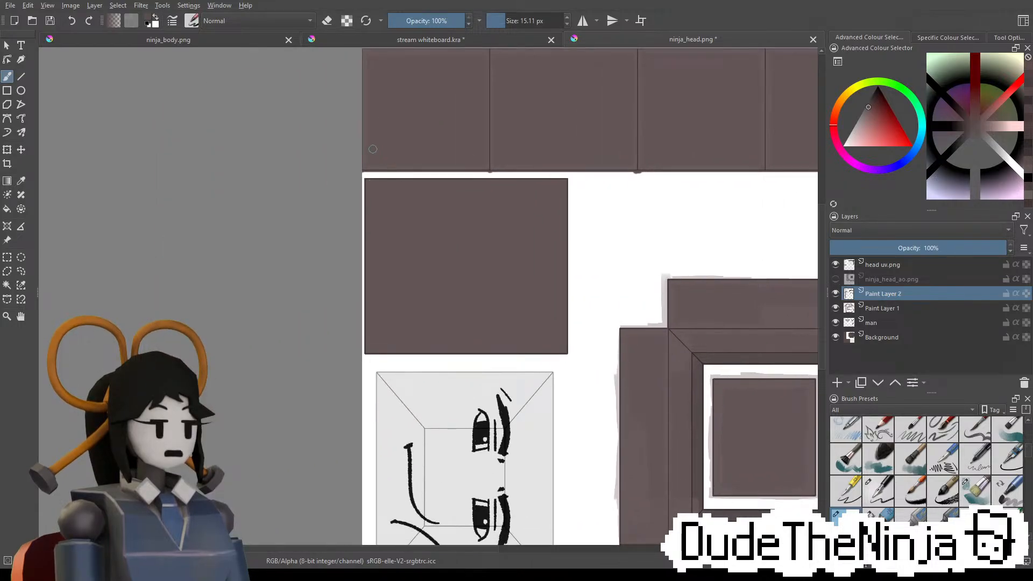
key(v)
mouse_move(362, 178)
mouse_down()
mouse_move(579, 178)
mouse_move(549, 330)
mouse_move(565, 352)
mouse_move(362, 351)
mouse_up()
key(b)
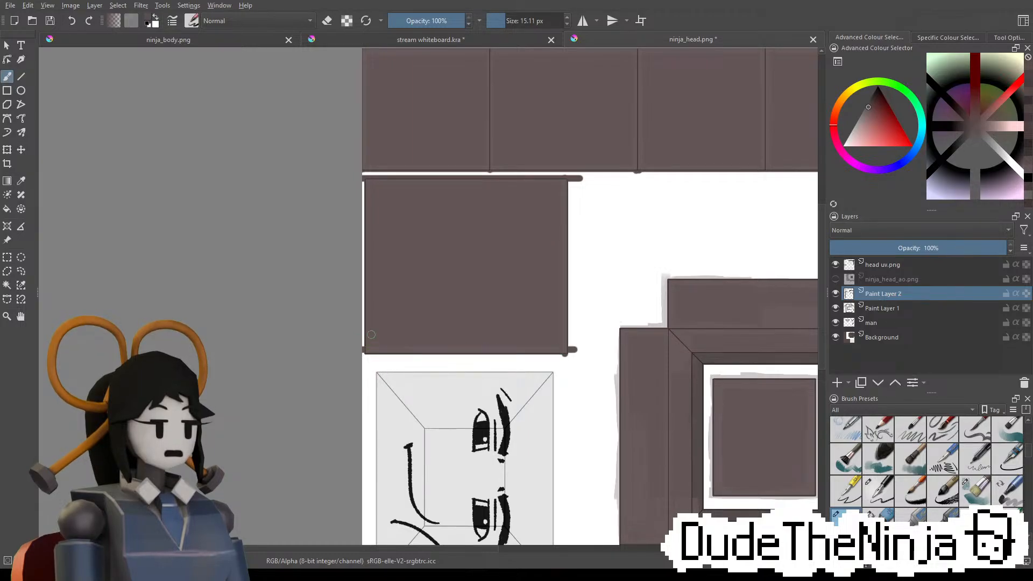
key(v)
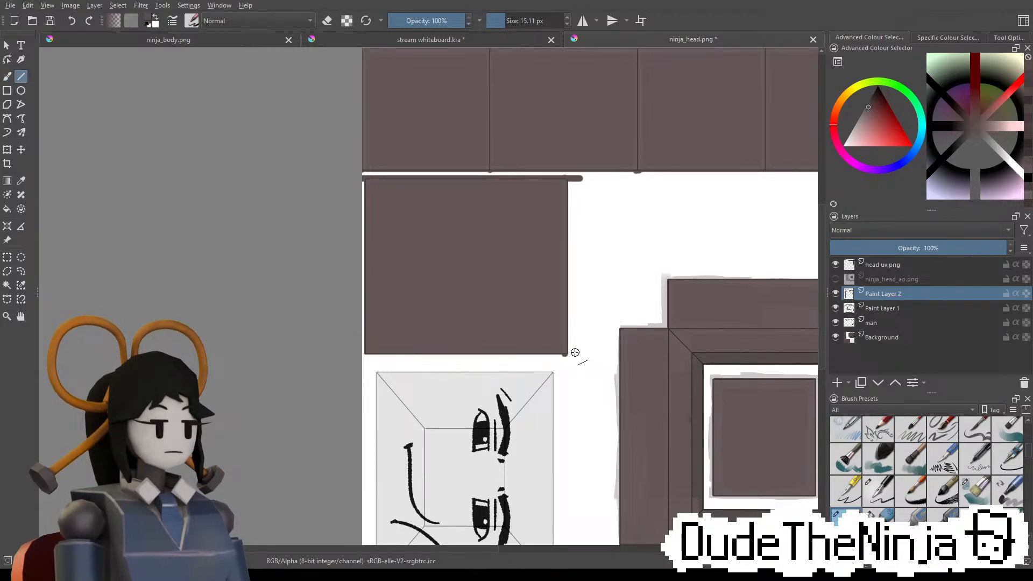
mouse_move(574, 353)
mouse_down()
mouse_move(361, 349)
mouse_move(379, 185)
mouse_up()
key(b)
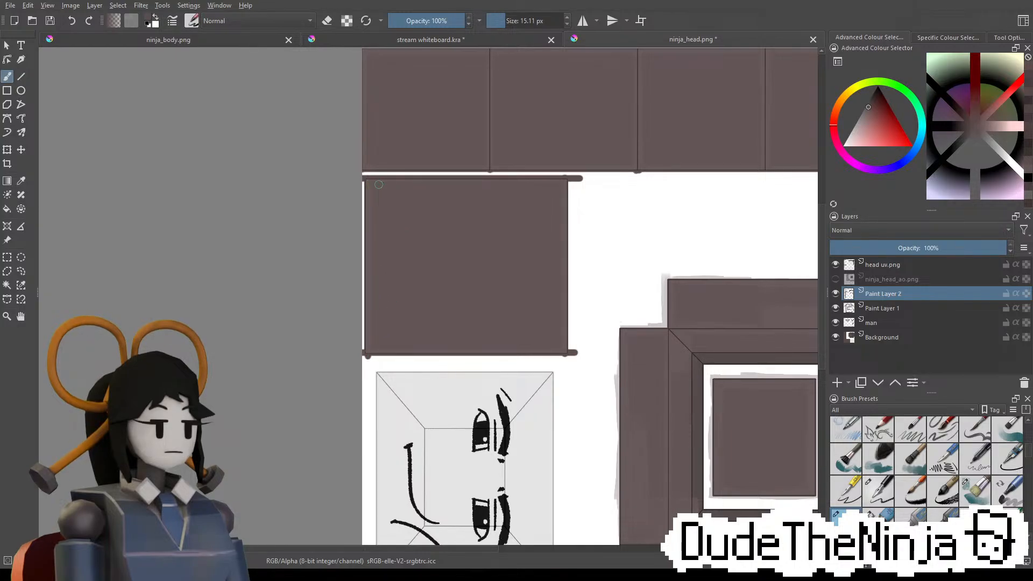
Rotate the canvas back a quarter turn counterclockwise, hide the head uv.png layer and show the ninja_head_ao.png layer
key(4)
key(4)
key(4)
key(4)
key(4)
key(4)
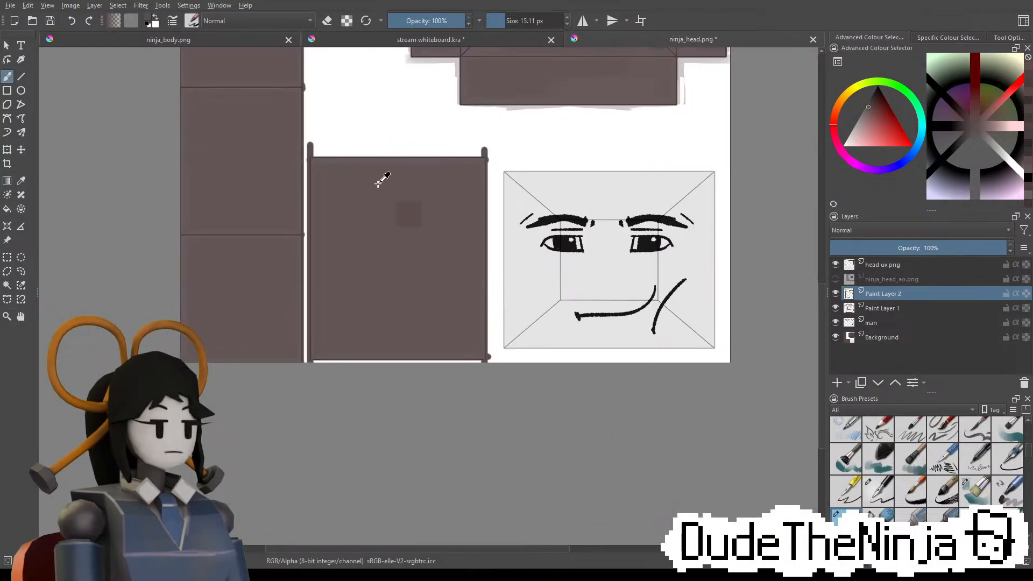
drag(518, 268, 522, 366)
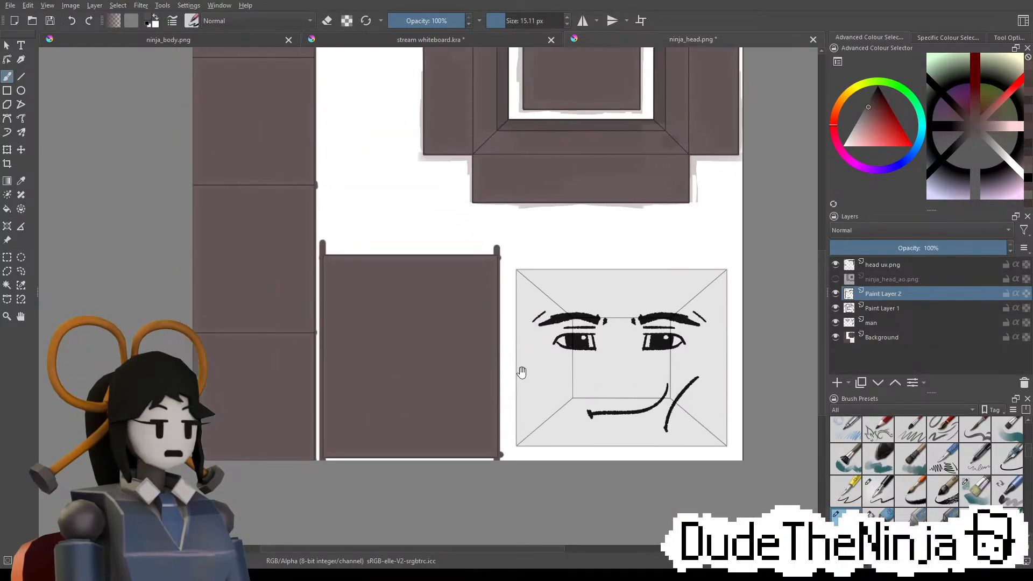
click(836, 279)
click(835, 265)
middle_drag(456, 242, 575, 289)
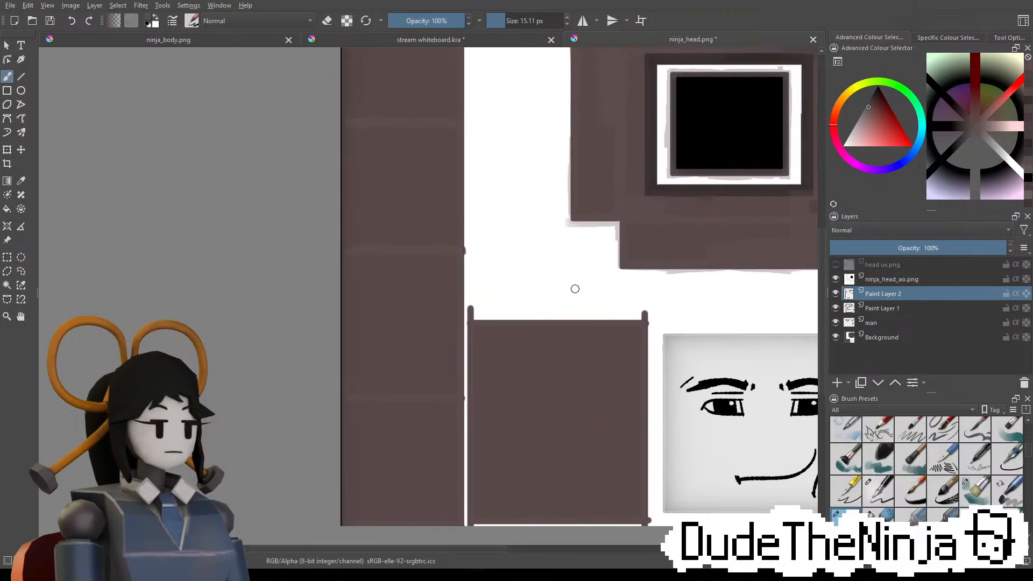
middle_drag(500, 315, 532, 193)
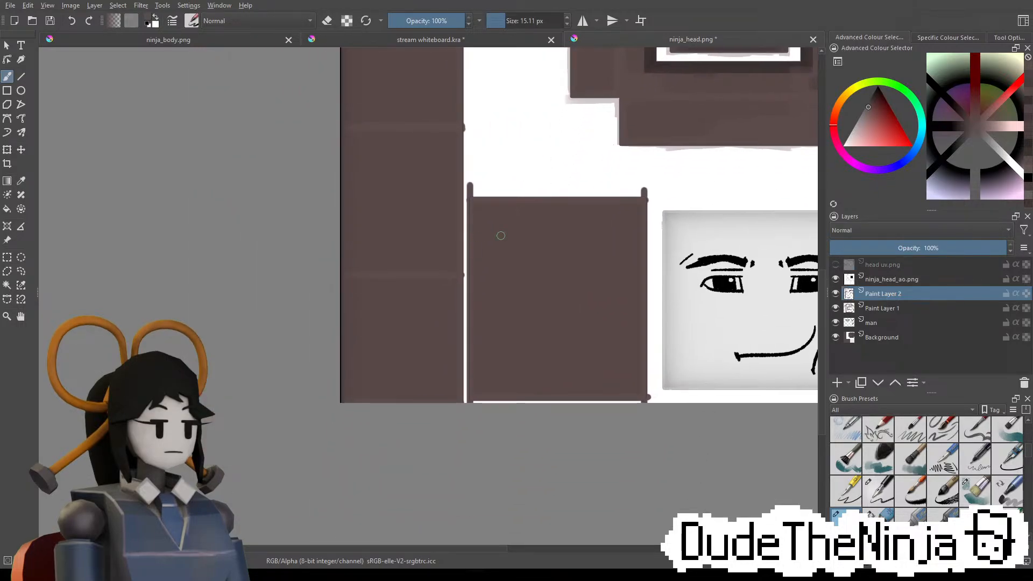
scroll(578, 167, up, 3)
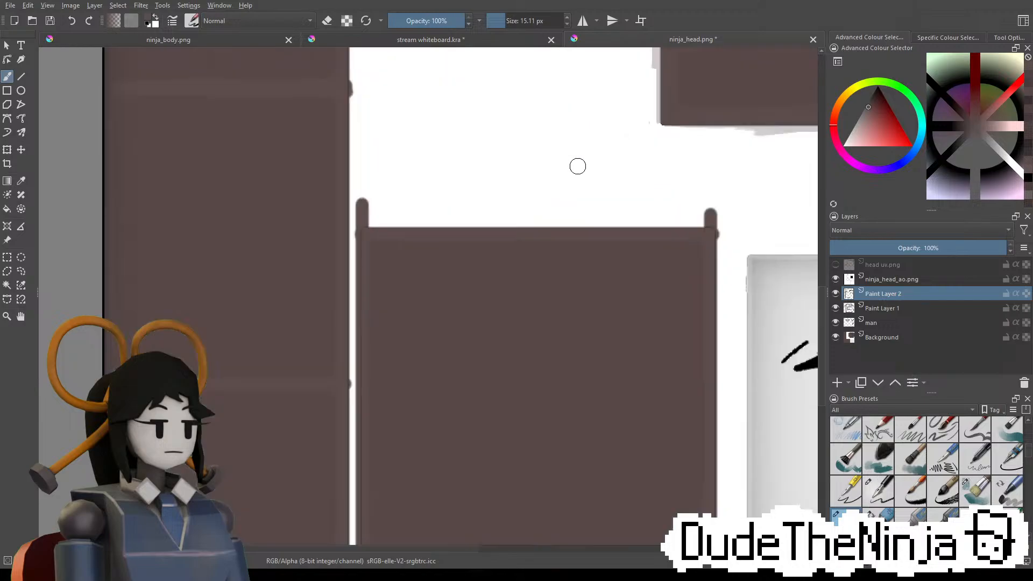
scroll(571, 232, down, 3)
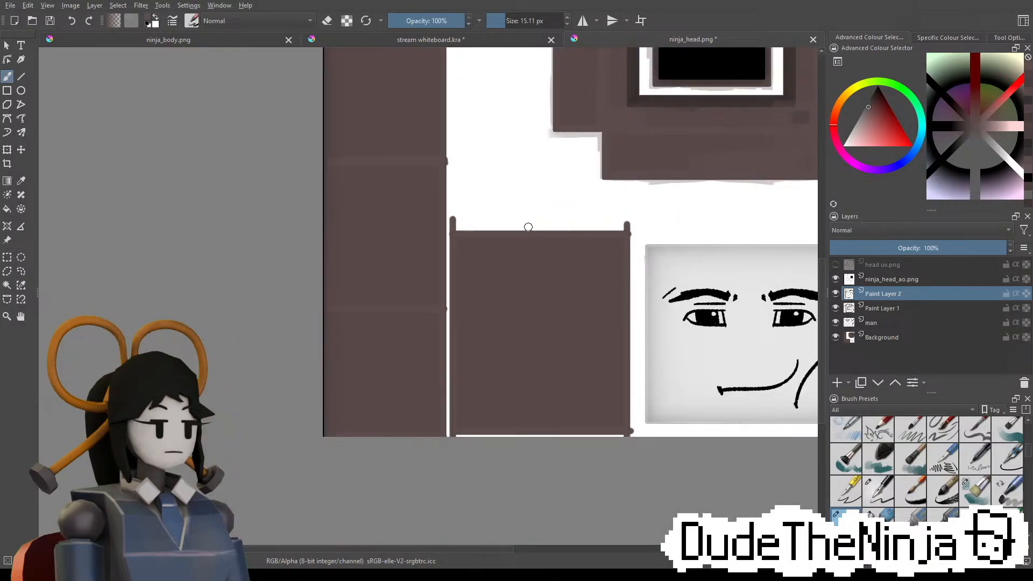
Switch to a rectangular brush preset at 46.40 px and blend the brown across the four-panel strip's first panel
click(883, 494)
click(879, 514)
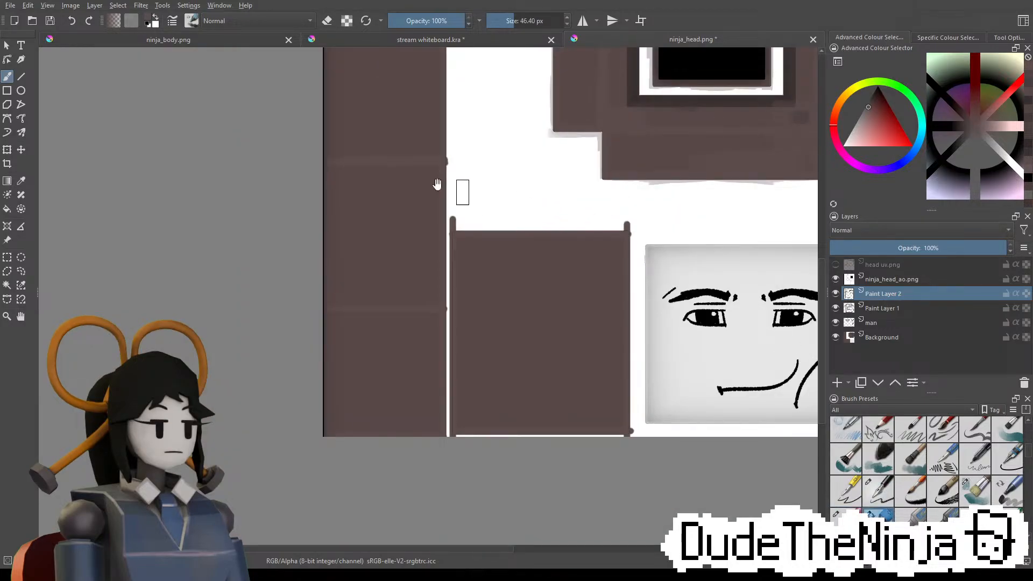
middle_drag(427, 118, 523, 219)
middle_drag(587, 143, 542, 246)
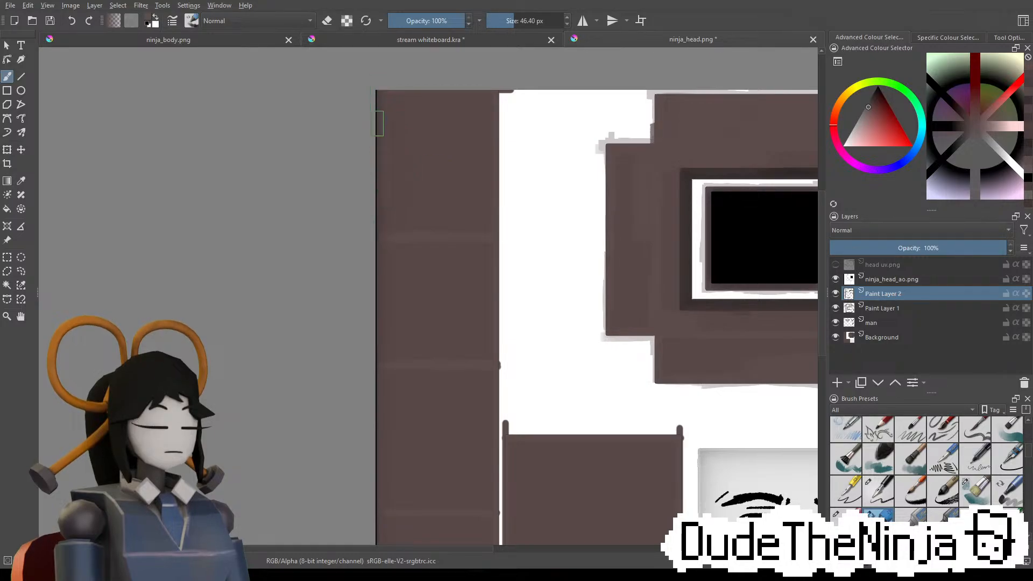
mouse_move(413, 240)
middle_down()
mouse_move(397, 143)
mouse_move(397, 236)
middle_up()
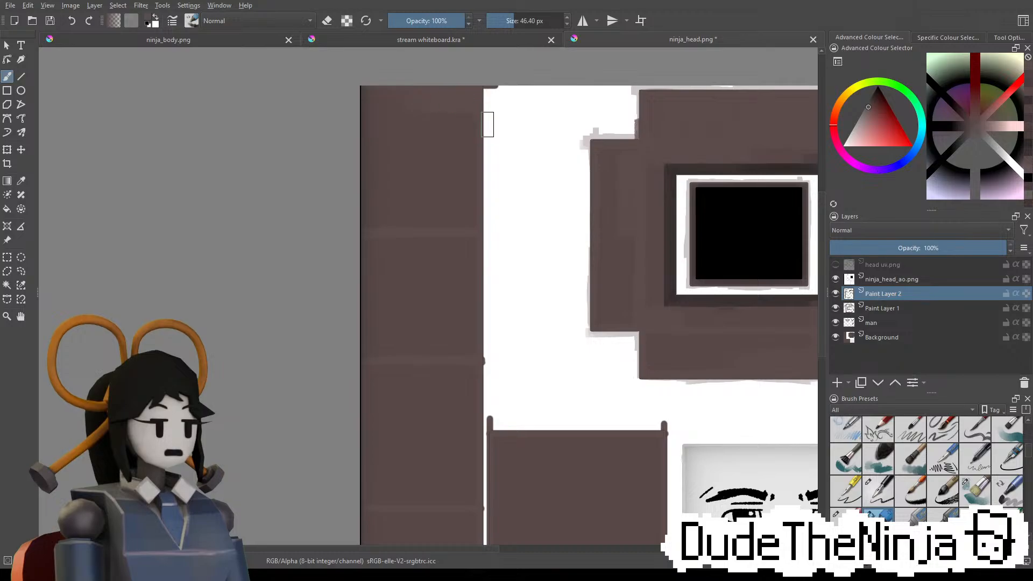
drag(482, 119, 438, 119)
key(ctrl+z)
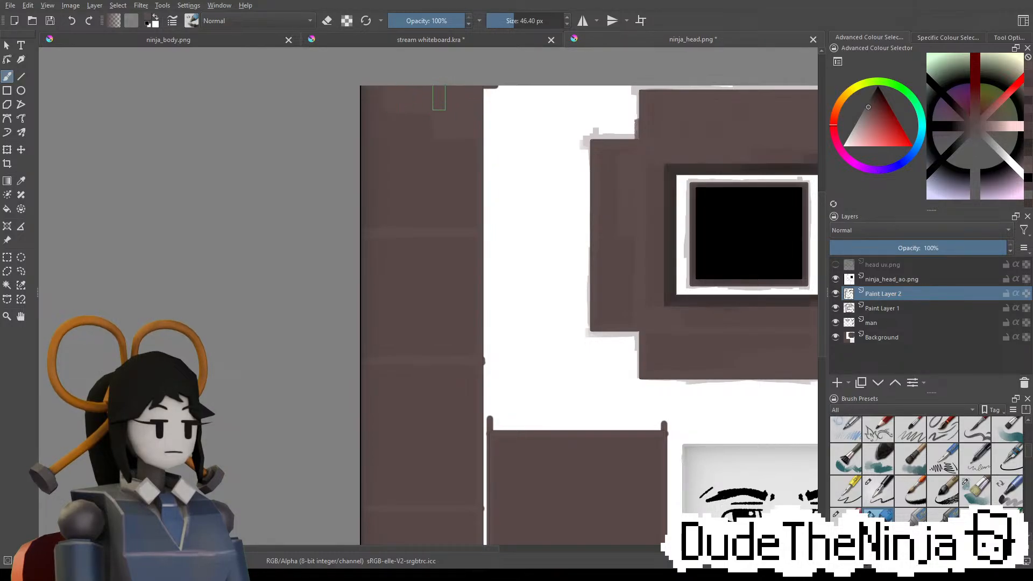
mouse_move(469, 139)
middle_down()
mouse_move(461, 102)
mouse_move(486, 77)
mouse_move(461, 124)
middle_up()
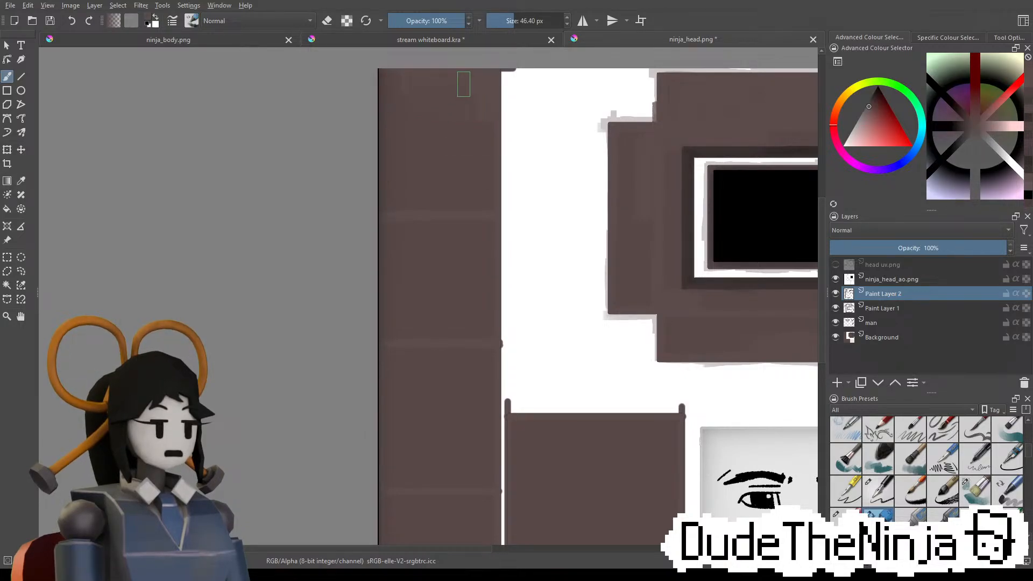
middle_drag(456, 169, 463, 146)
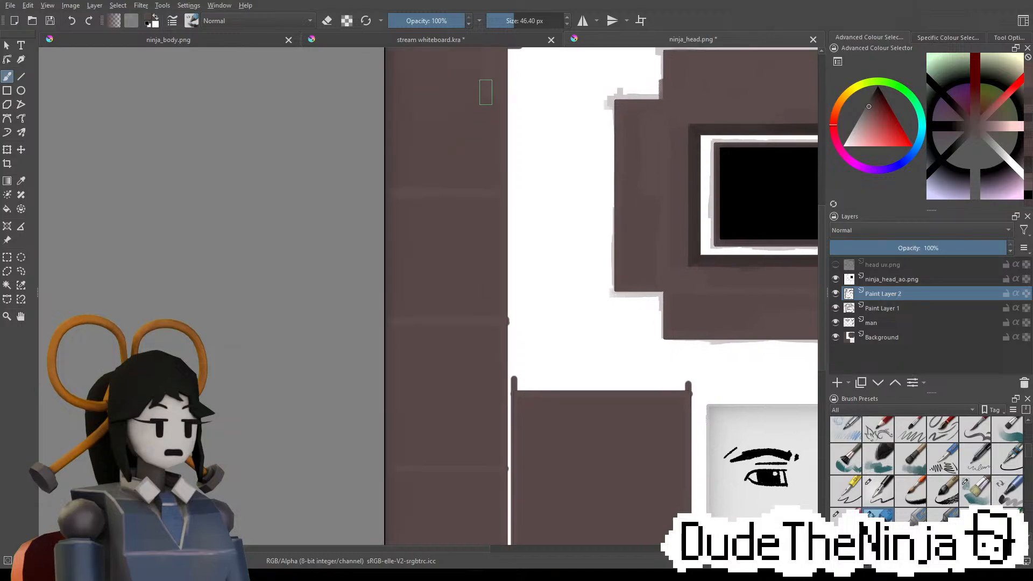
middle_drag(486, 84, 483, 129)
middle_drag(504, 202, 511, 174)
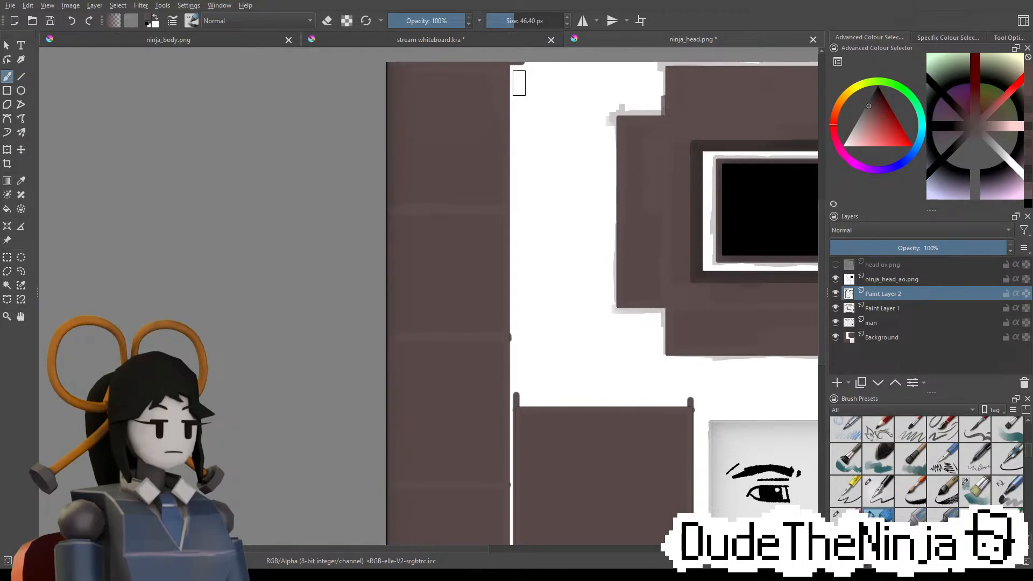
Blend the brown around the remaining folds in the second, third and fourth panels of the strip
scroll(495, 210, down, 2)
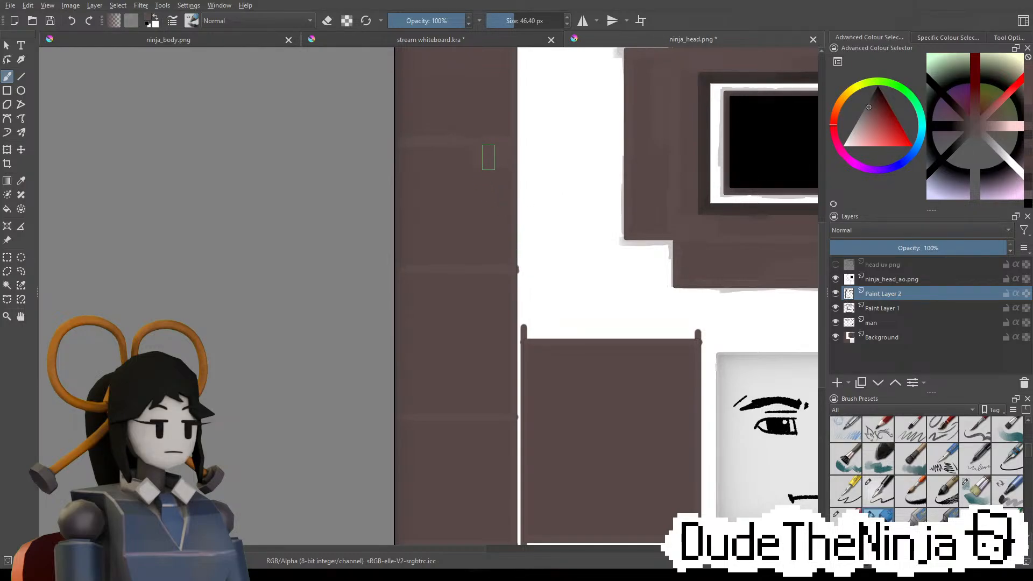
mouse_move(453, 244)
middle_down()
mouse_move(454, 212)
mouse_move(477, 174)
middle_up()
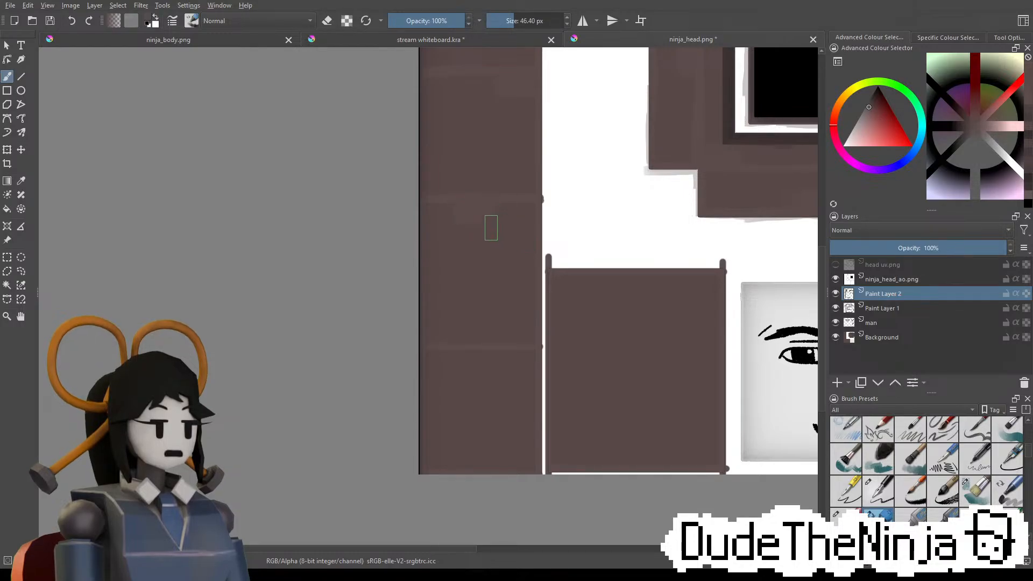
mouse_move(484, 210)
middle_down()
mouse_move(510, 166)
mouse_move(530, 159)
middle_up()
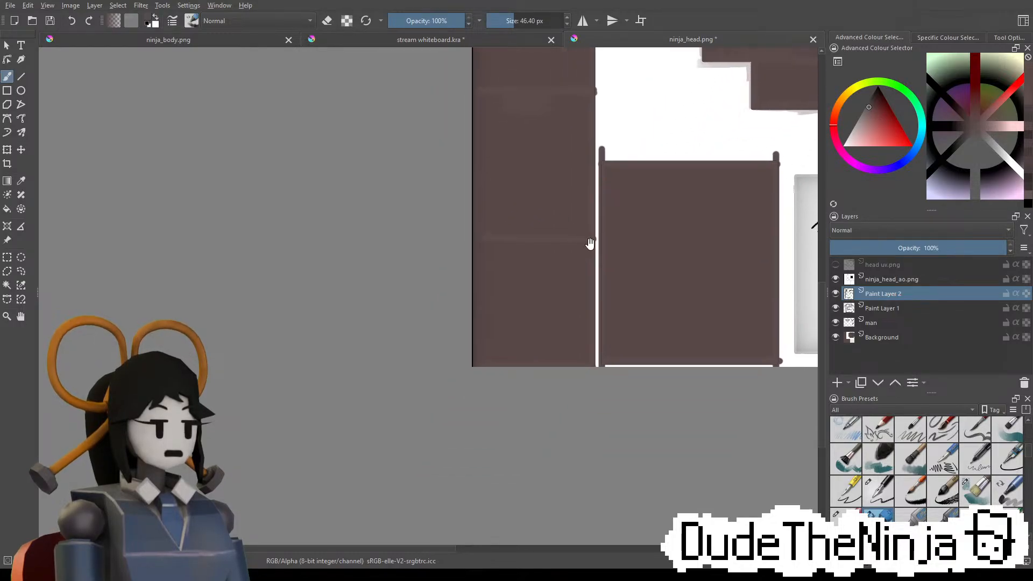
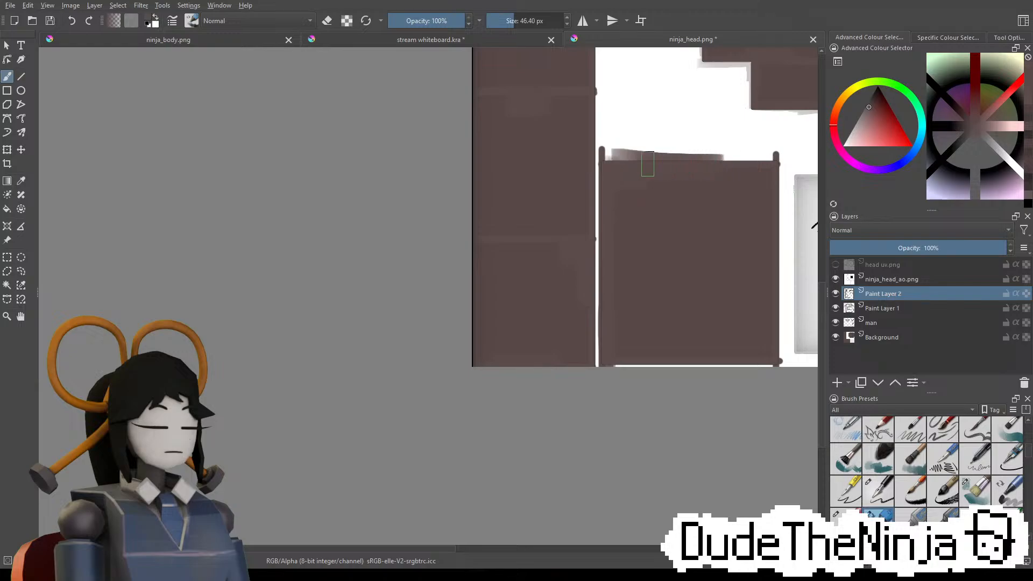
Brush brown over the upper, right and lower edges of the square island beside the strip
mouse_move(612, 162)
mouse_down()
mouse_move(745, 154)
mouse_move(731, 156)
mouse_up()
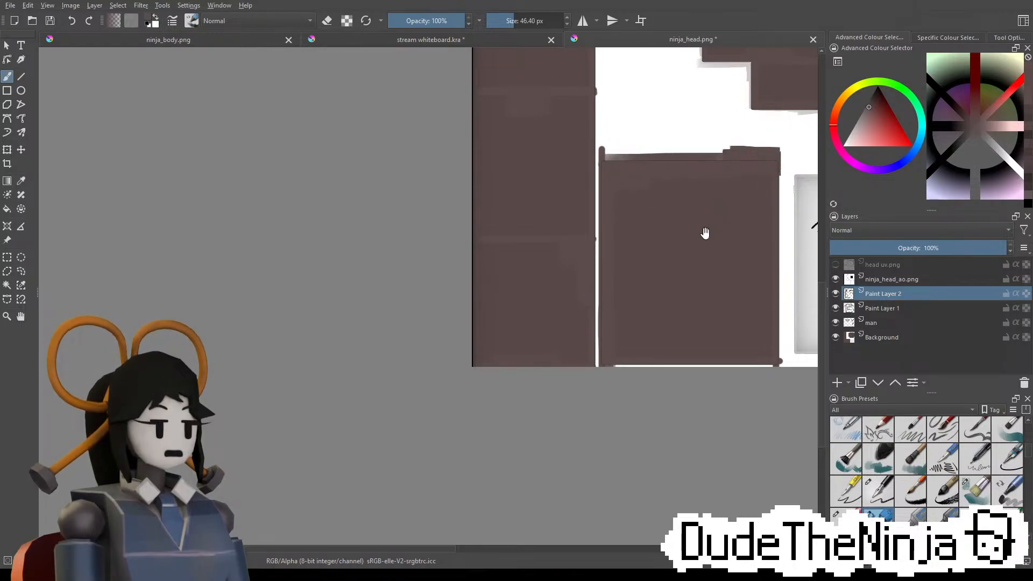
middle_drag(705, 232, 616, 200)
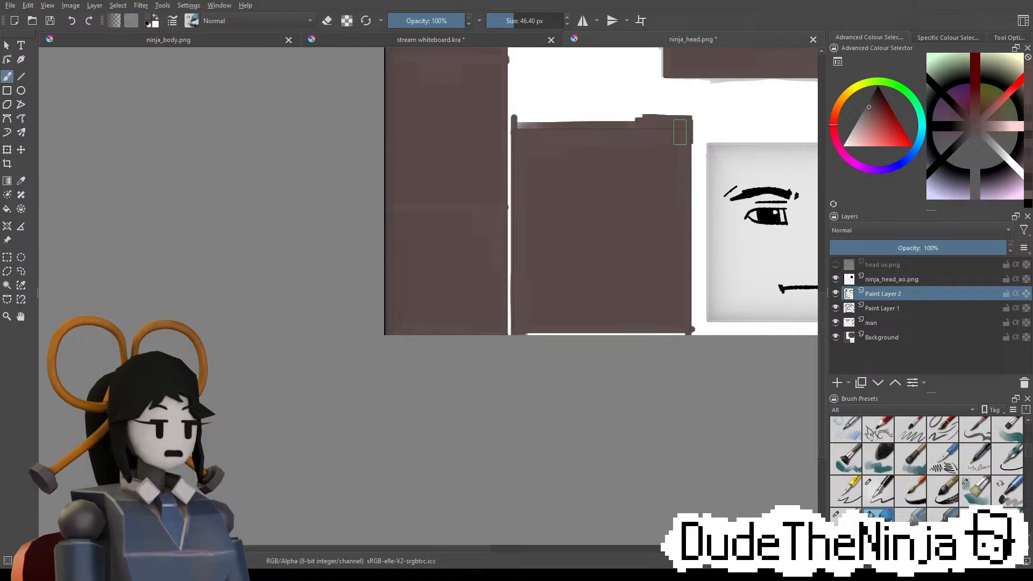
drag(681, 131, 680, 300)
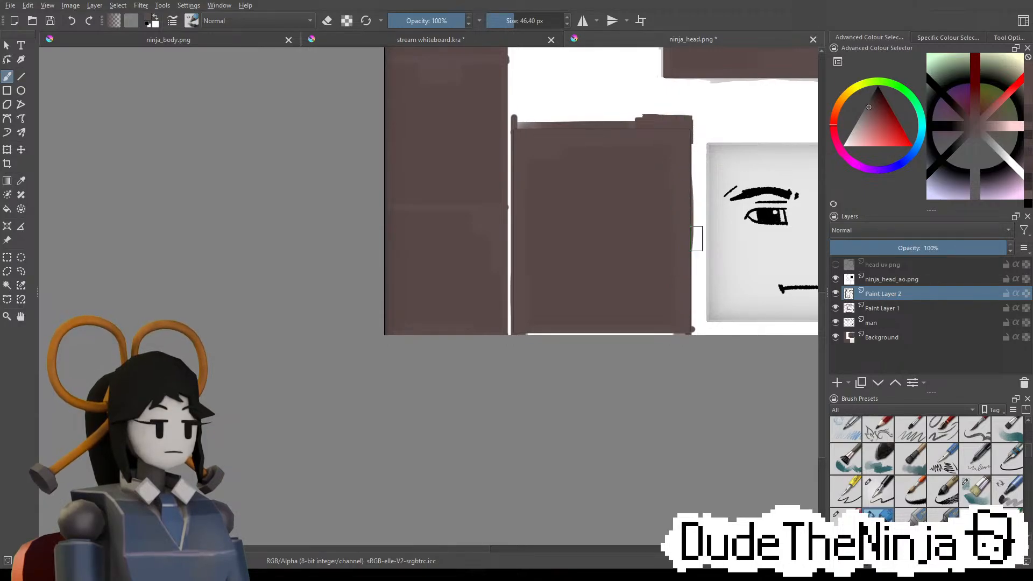
drag(525, 332, 667, 330)
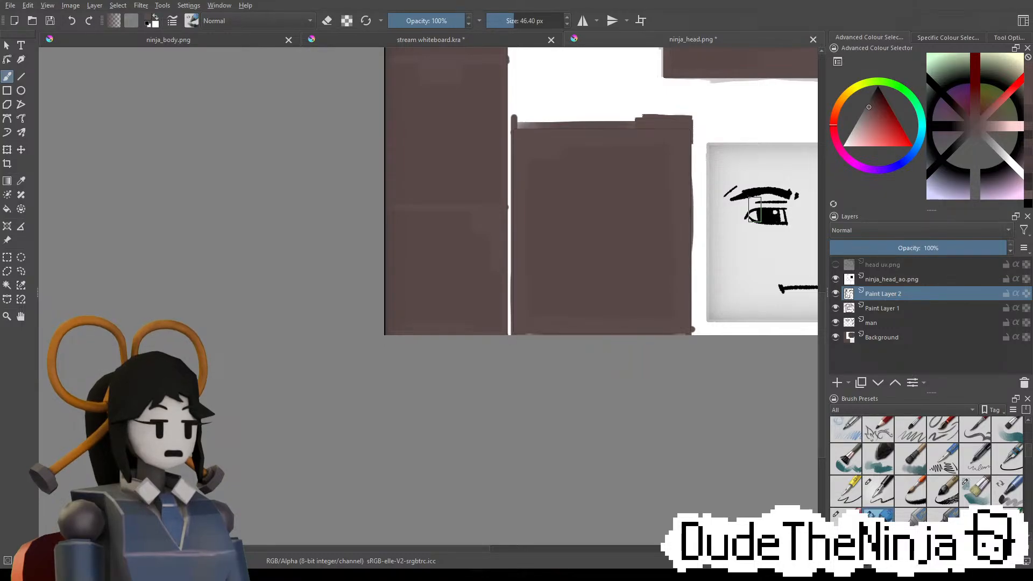
Hide the ninja_head_ao.png layer, sample brown from the strip and brush a patch just above its middle fold
click(836, 279)
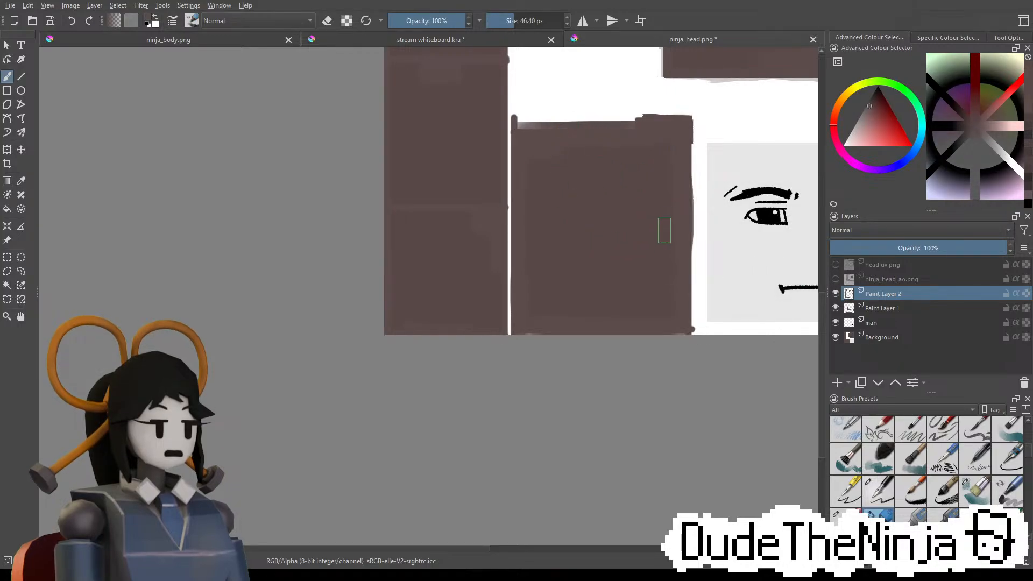
middle_drag(726, 58, 683, 240)
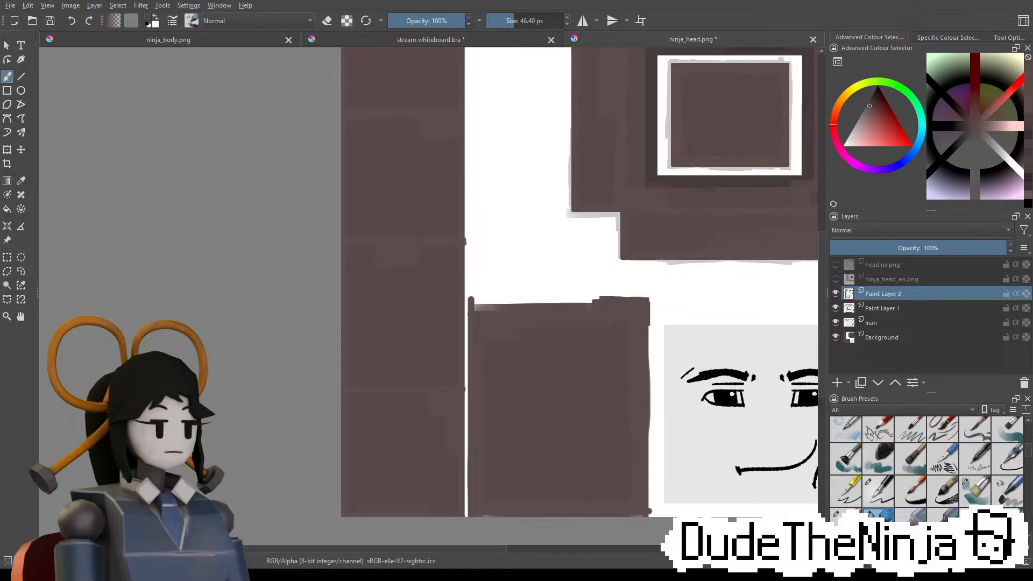
ctrl+click(690, 148)
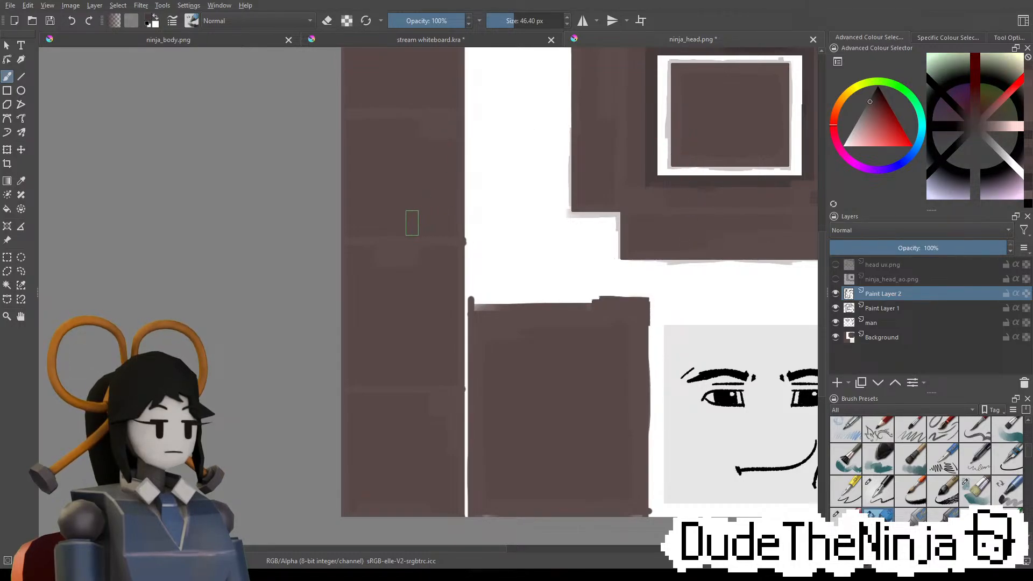
ctrl+click(425, 220)
drag(425, 220, 452, 225)
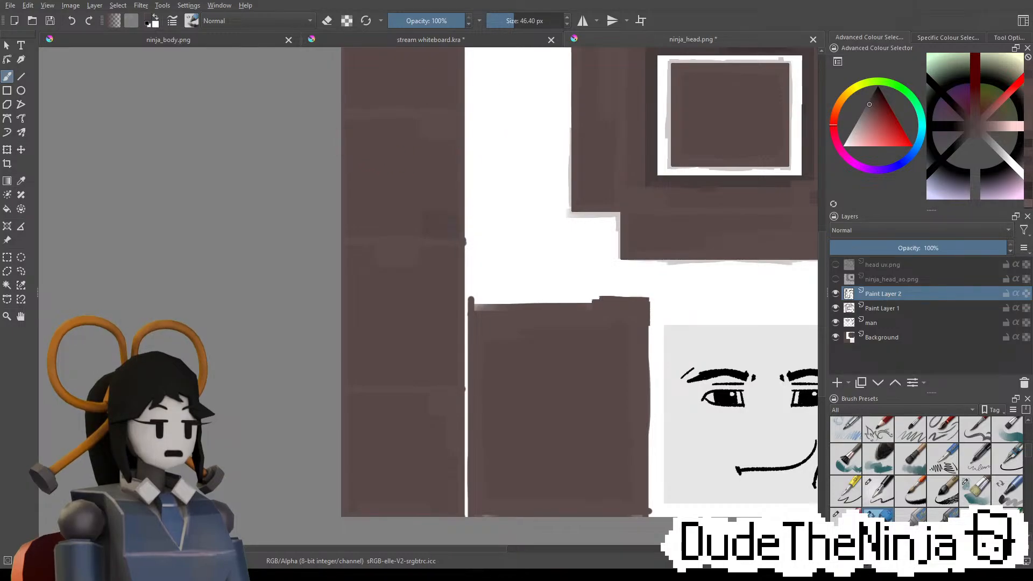
Blend the sampled brown along the four-panel strip's outer edge and around its folds
middle_drag(398, 147, 396, 222)
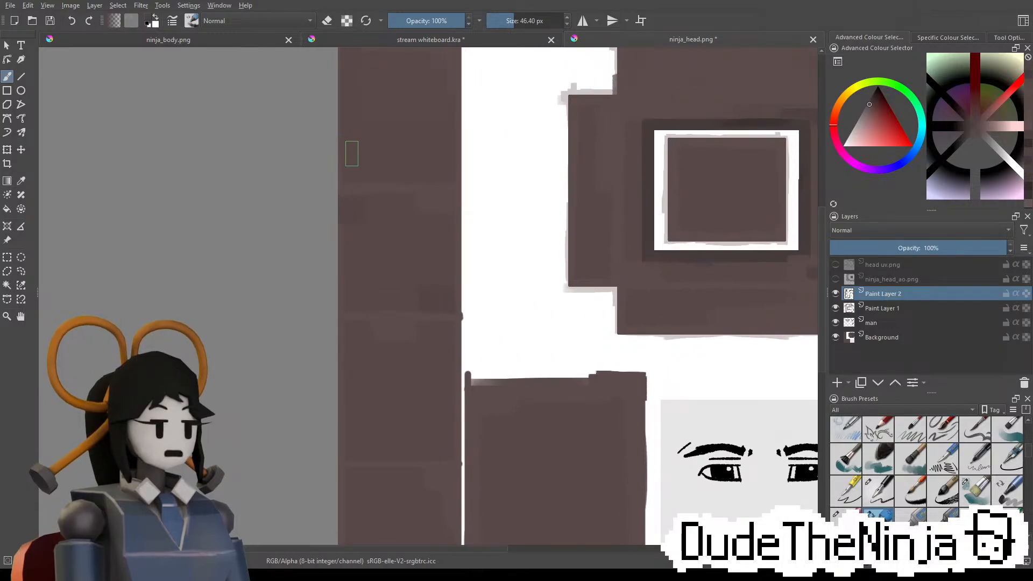
middle_drag(379, 143, 387, 184)
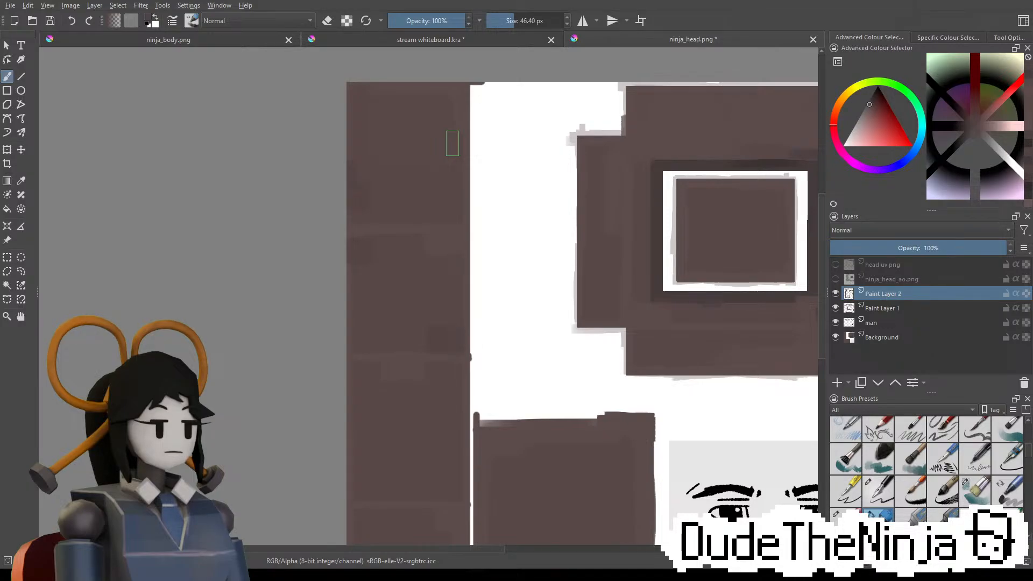
middle_drag(374, 270, 371, 219)
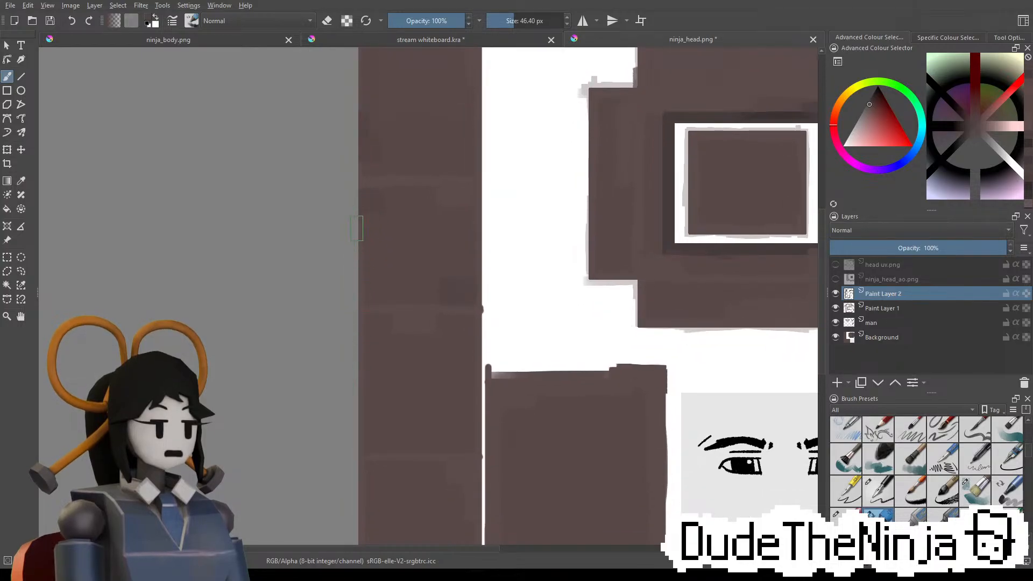
middle_drag(378, 351, 358, 257)
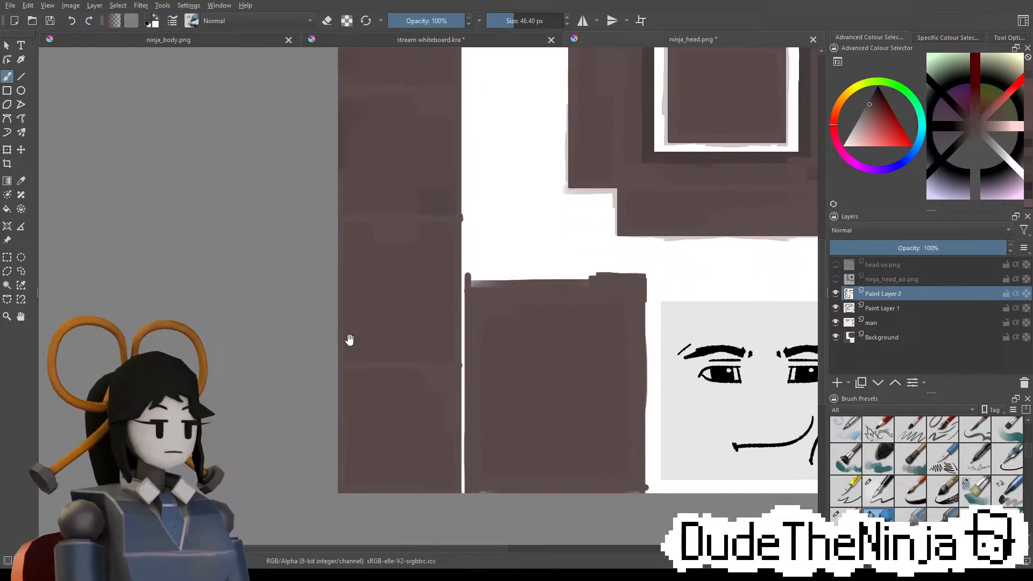
middle_drag(349, 341, 357, 316)
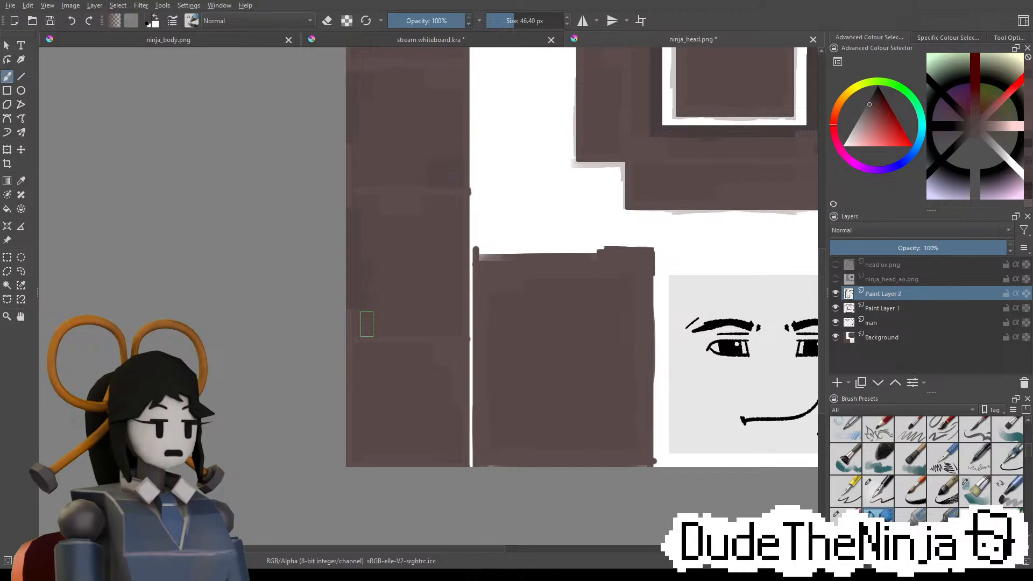
middle_drag(498, 295, 501, 163)
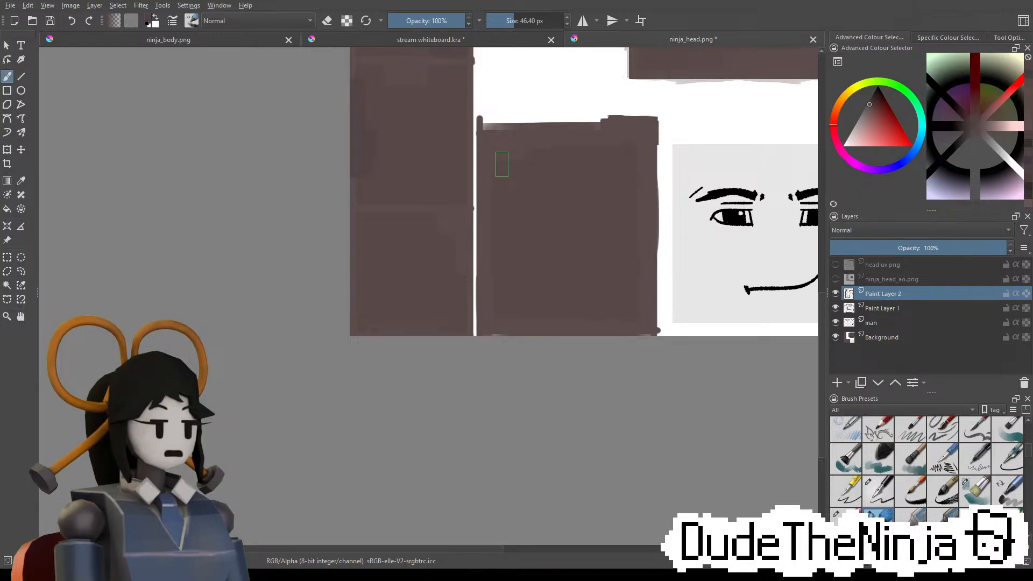
Paste the photo of the monitor's back as a reference image beside the texture and rotate it upright
key(ctrl+])
key(ctrl+])
key(ctrl+])
key(ctrl+])
key(ctrl+])
key(ctrl+])
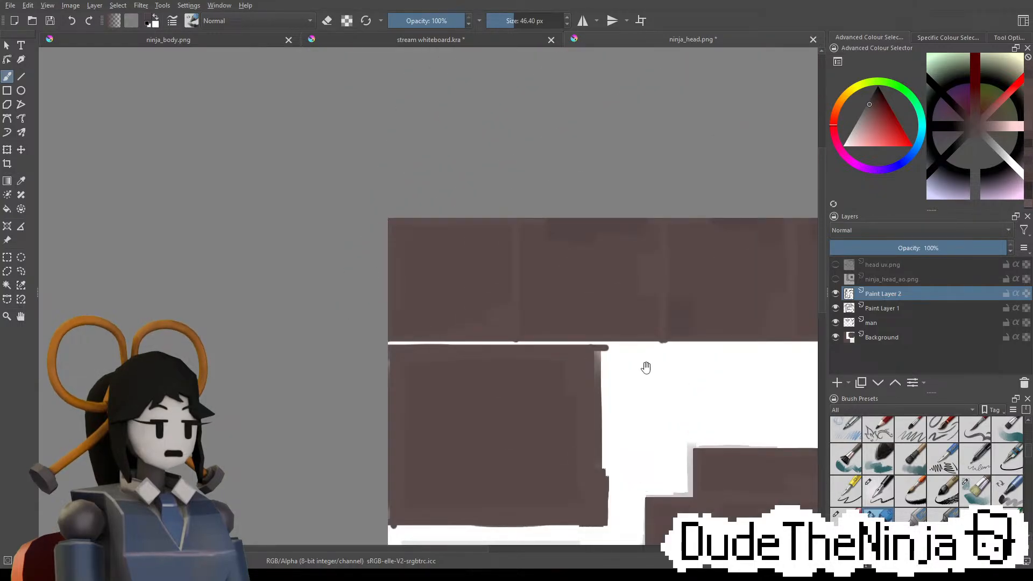
middle_drag(646, 367, 575, 258)
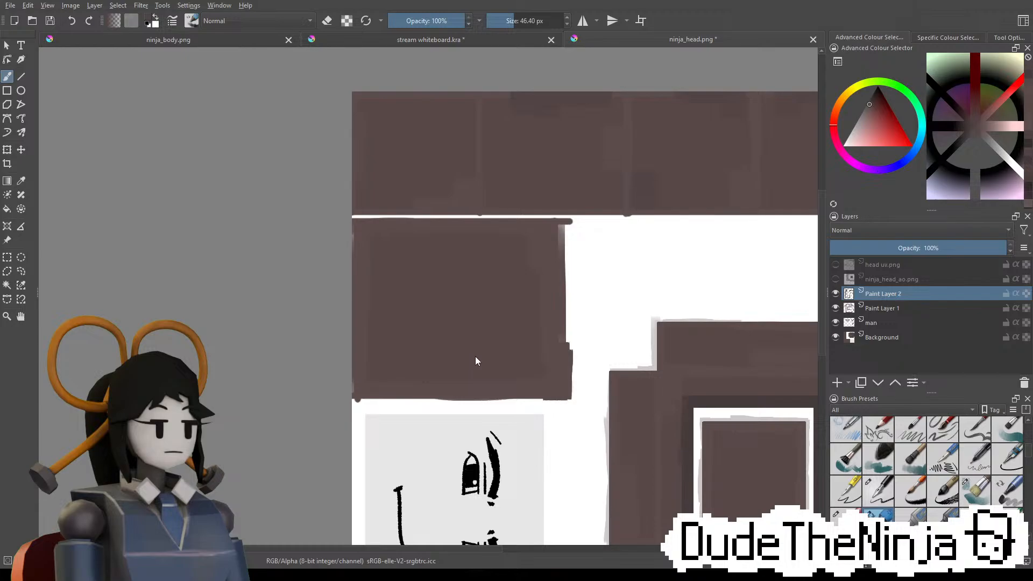
key(ctrl+v)
scroll(422, 248, down, 8)
scroll(344, 267, up, 6)
drag(465, 321, 371, 185)
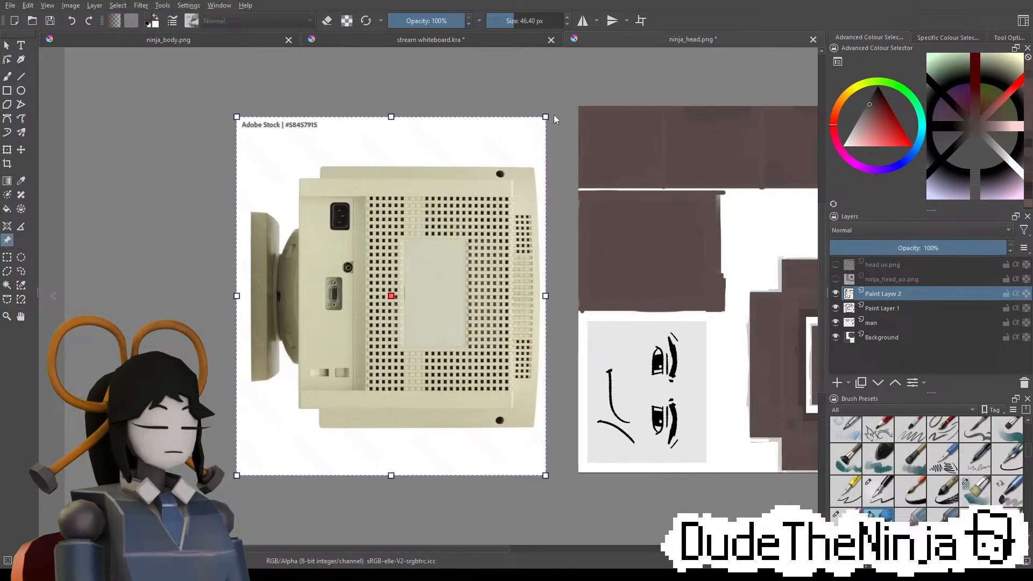
drag(540, 170, 251, 177)
scroll(638, 284, up, 2)
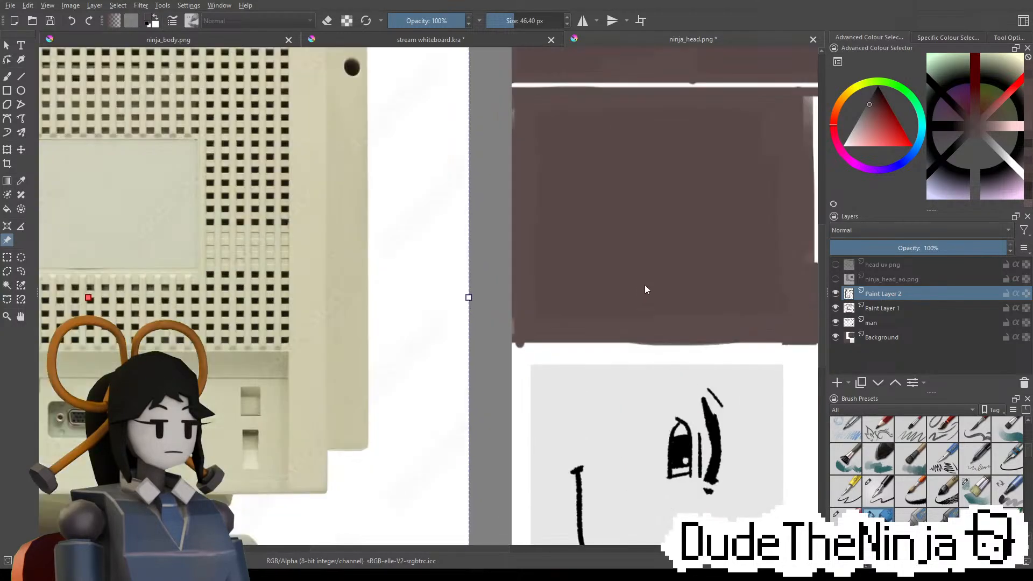
Sample the square island's brown, choose a darker shade of it and set the brush size to 28.15 px
key(b)
scroll(650, 292, up, 1)
scroll(604, 326, down, 2)
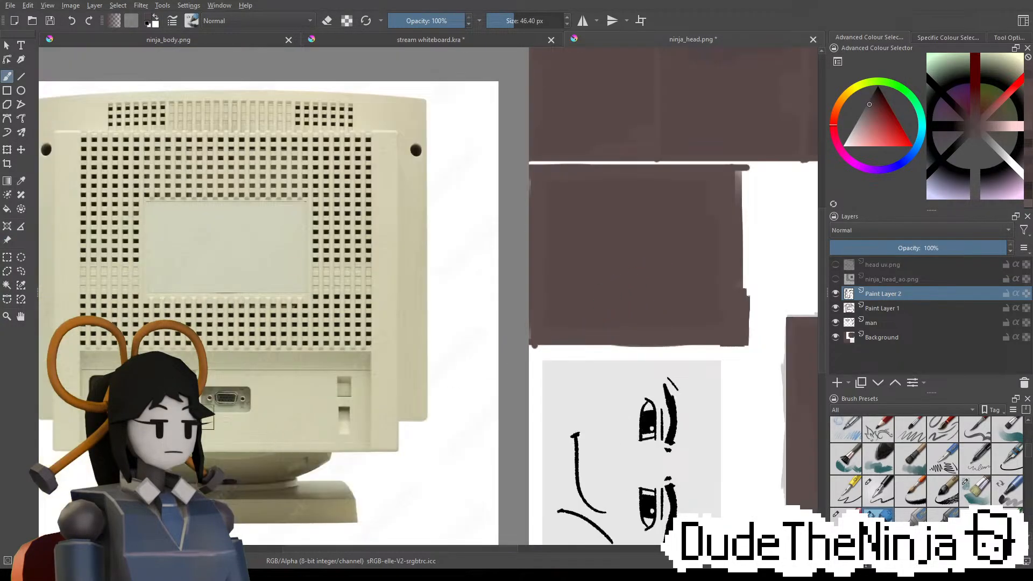
scroll(619, 320, up, 2)
middle_drag(633, 294, 624, 283)
ctrl+click(665, 235)
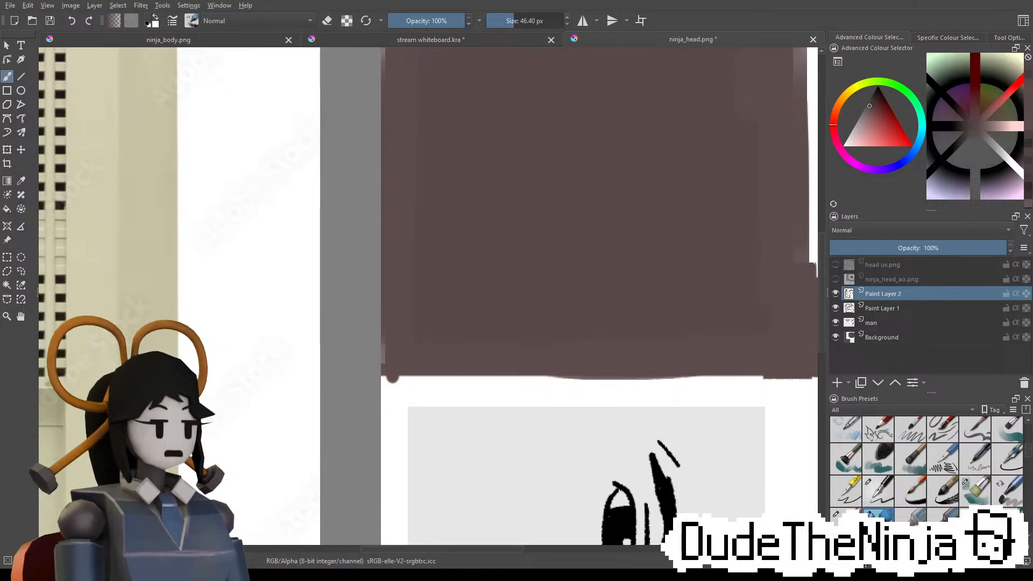
click(874, 100)
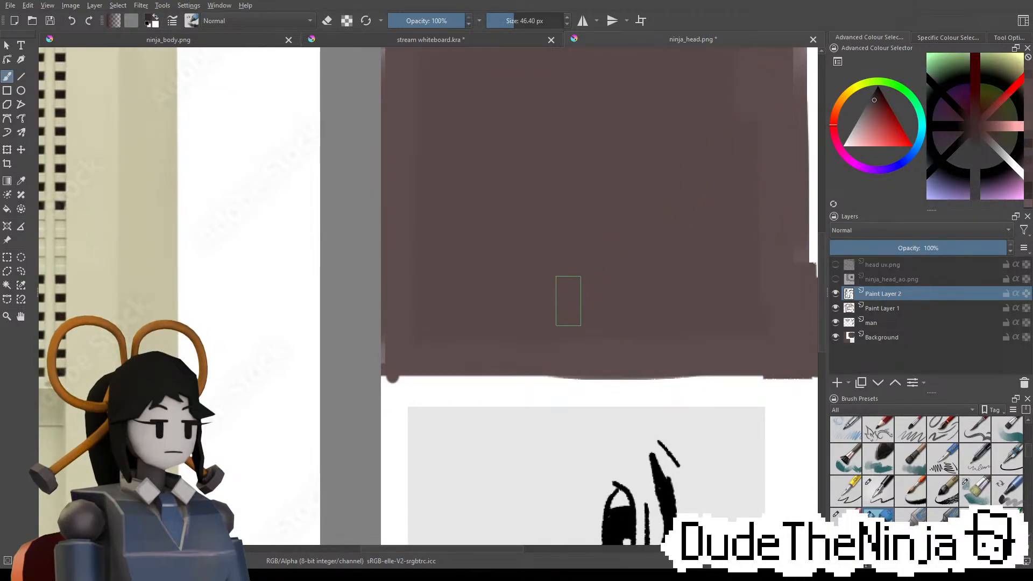
mouse_move(581, 298)
shift+mouse_down()
mouse_move(570, 298)
mouse_move(593, 302)
mouse_move(564, 295)
mouse_move(613, 293)
mouse_move(604, 300)
shift+mouse_up()
Try painting a small dark rectangular port near the lower edge of the square island
key(ctrl+z)
key(ctrl+z)
key(ctrl+z)
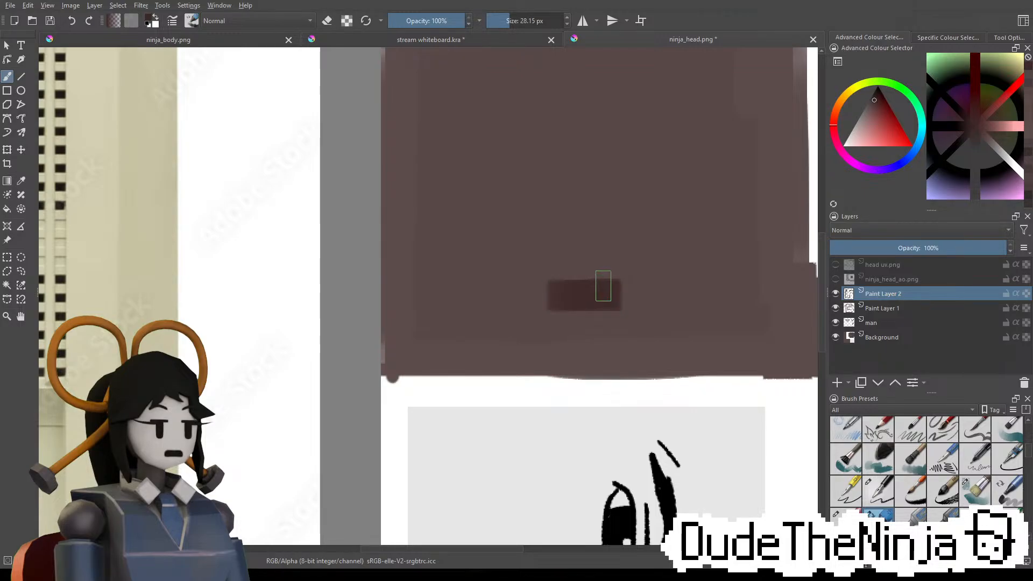
scroll(603, 286, down, 3)
middle_drag(648, 436, 565, 418)
scroll(482, 283, up, 1)
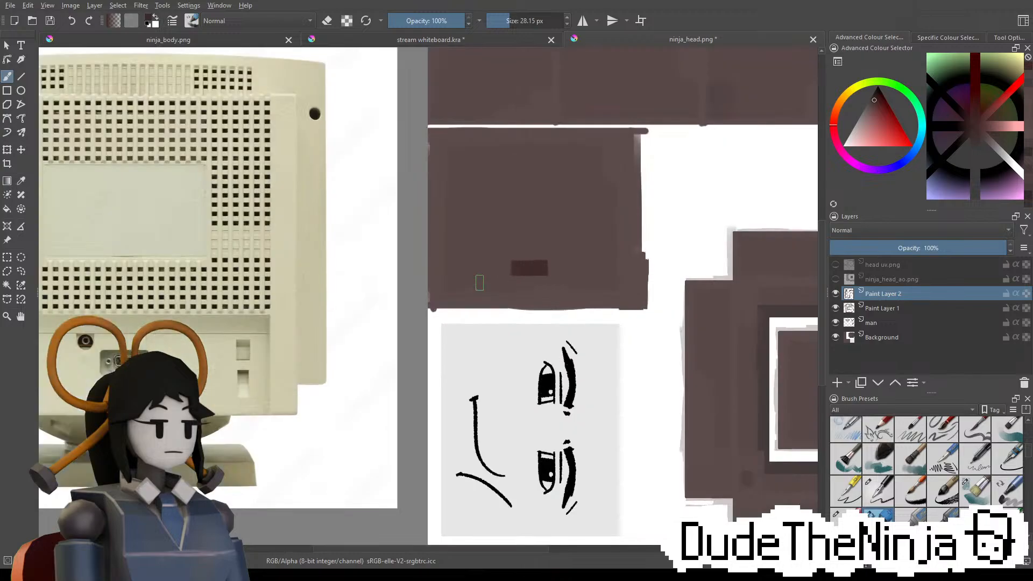
scroll(552, 286, up, 3)
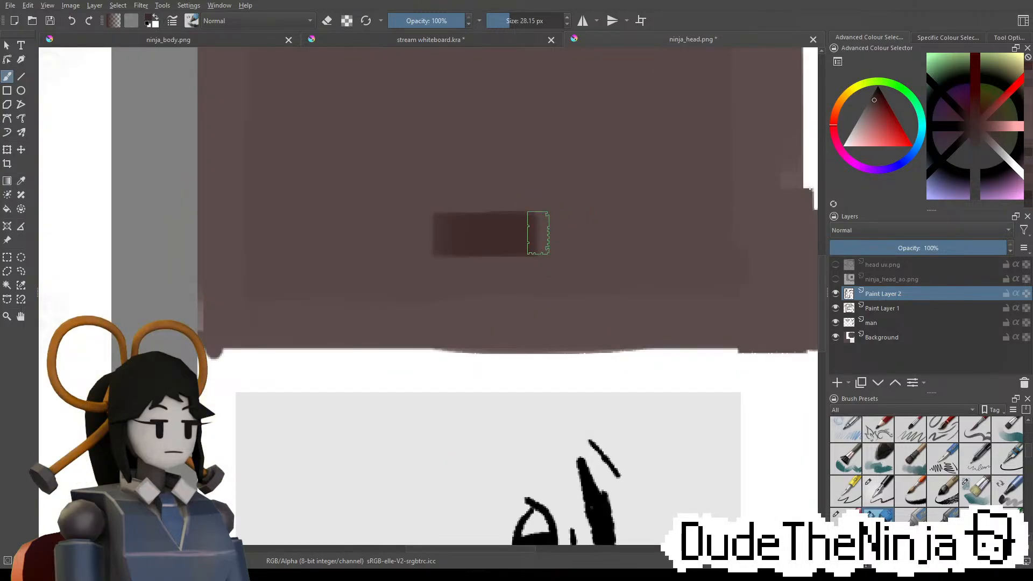
drag(509, 230, 540, 235)
key(ctrl+z)
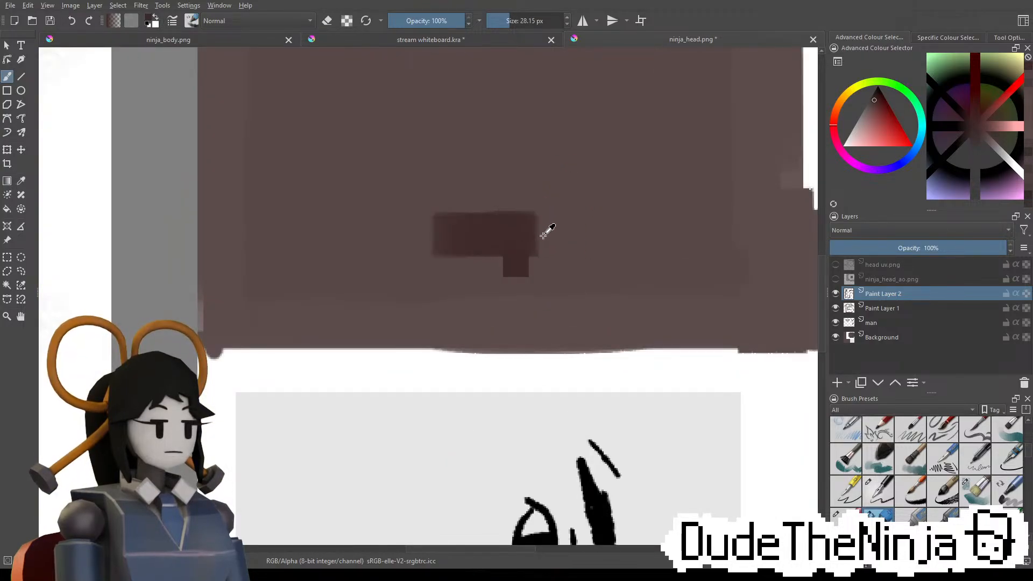
Sample the softer dark brown from the patch's edge and undo the patch
ctrl+click(522, 211)
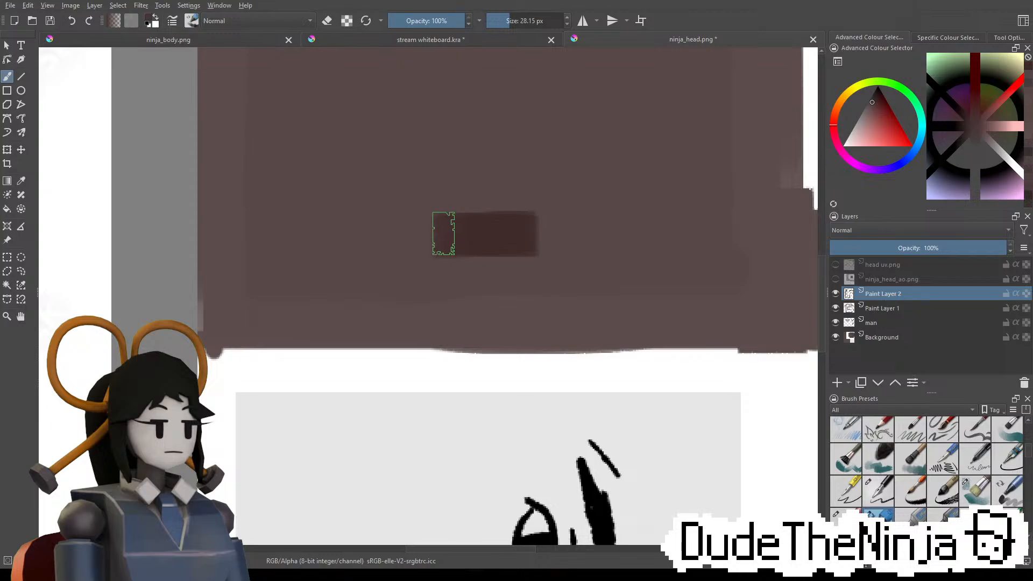
key(ctrl+z)
key(ctrl+z)
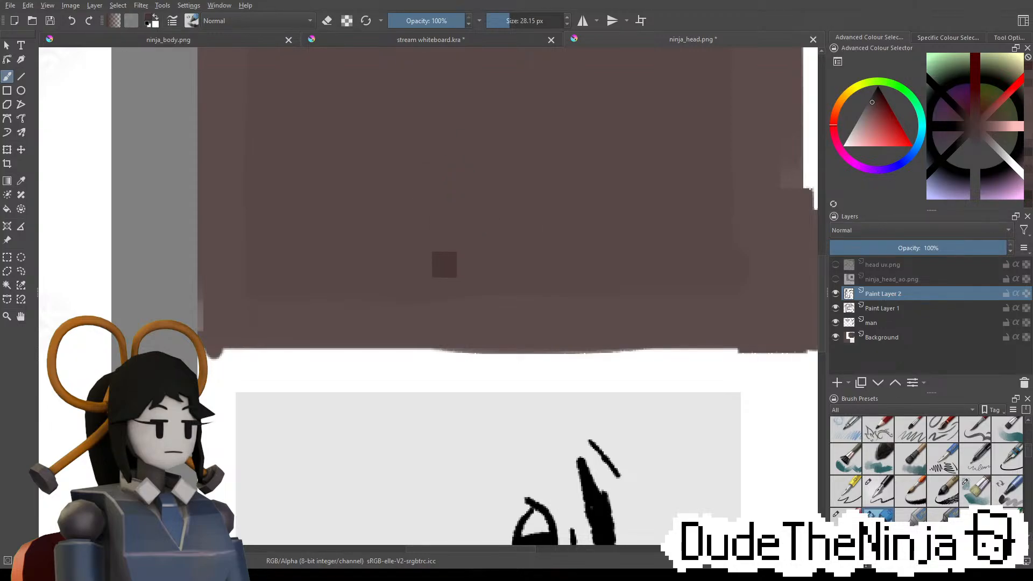
Try the sampled brown as port patches on Paint Layer 2, then undo them
drag(446, 234, 530, 238)
key(ctrl+z)
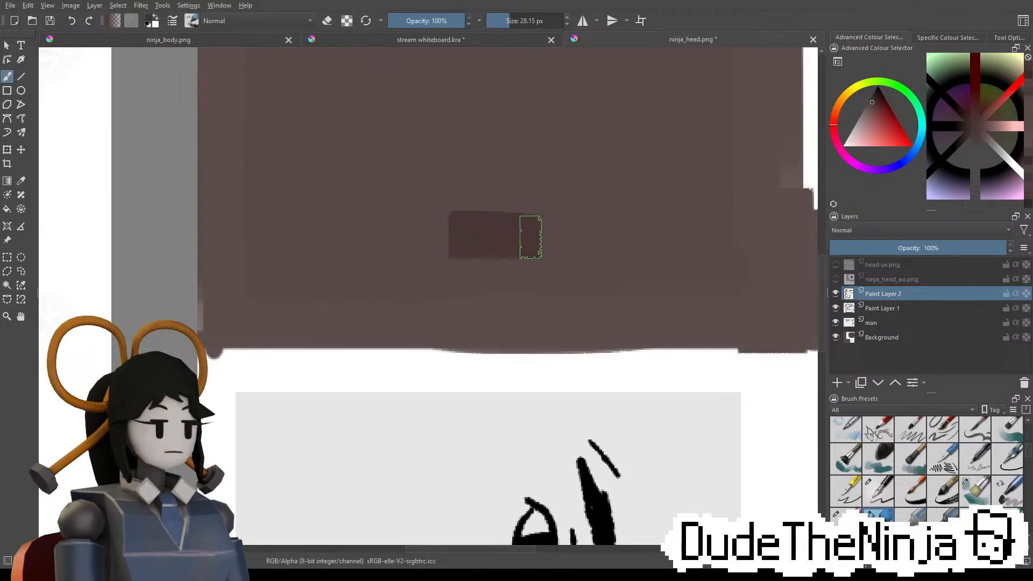
scroll(530, 240, down, 4)
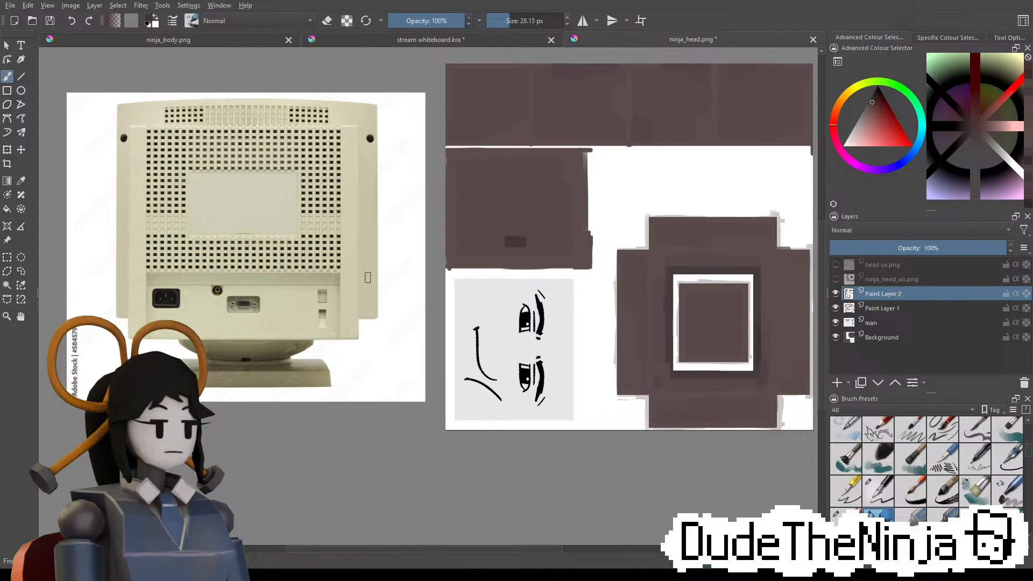
middle_drag(519, 273, 526, 269)
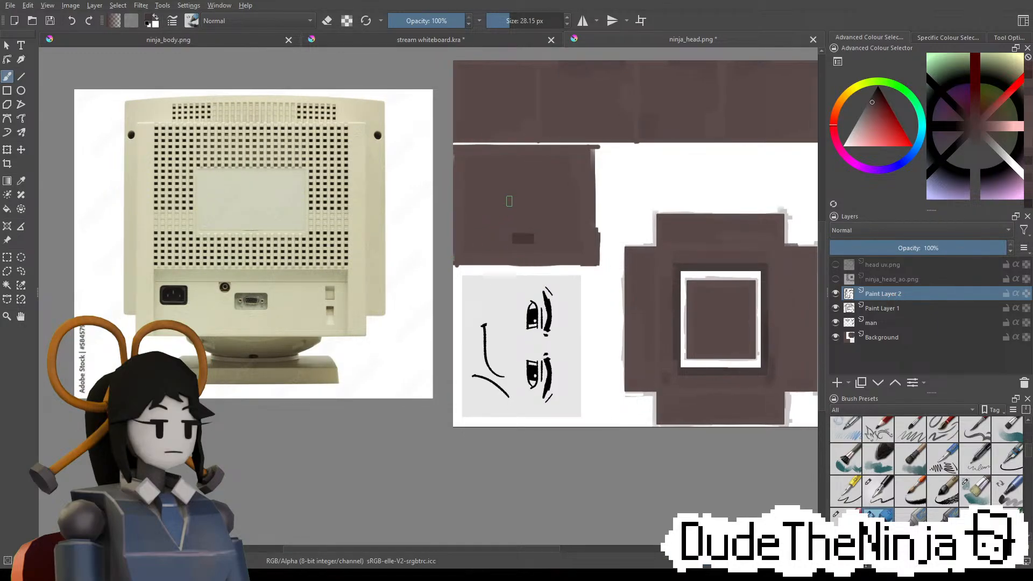
scroll(510, 201, up, 5)
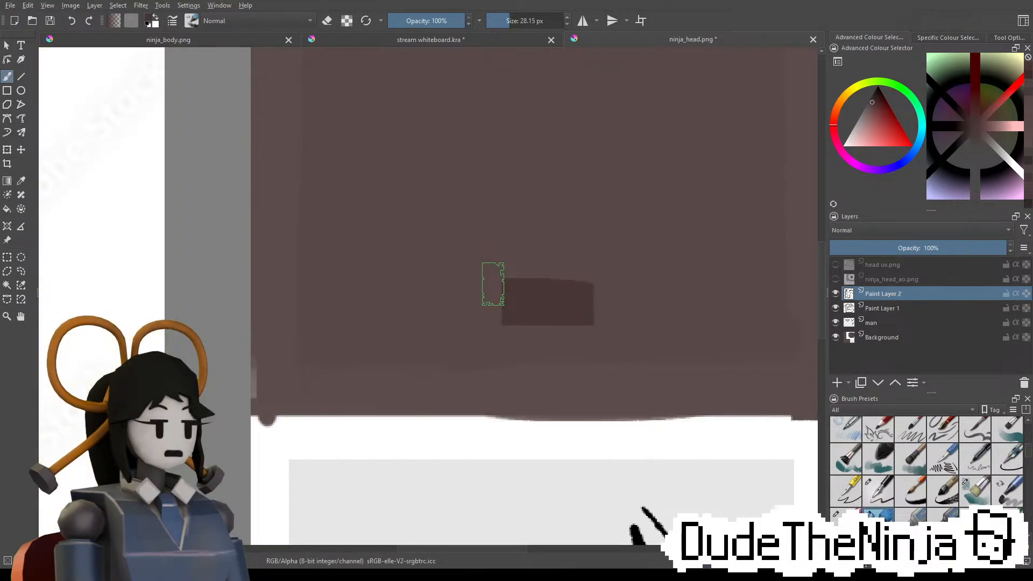
mouse_move(341, 290)
mouse_down()
mouse_move(366, 284)
mouse_move(351, 297)
mouse_move(357, 285)
mouse_move(381, 285)
mouse_up()
key(ctrl+z)
key(ctrl+z)
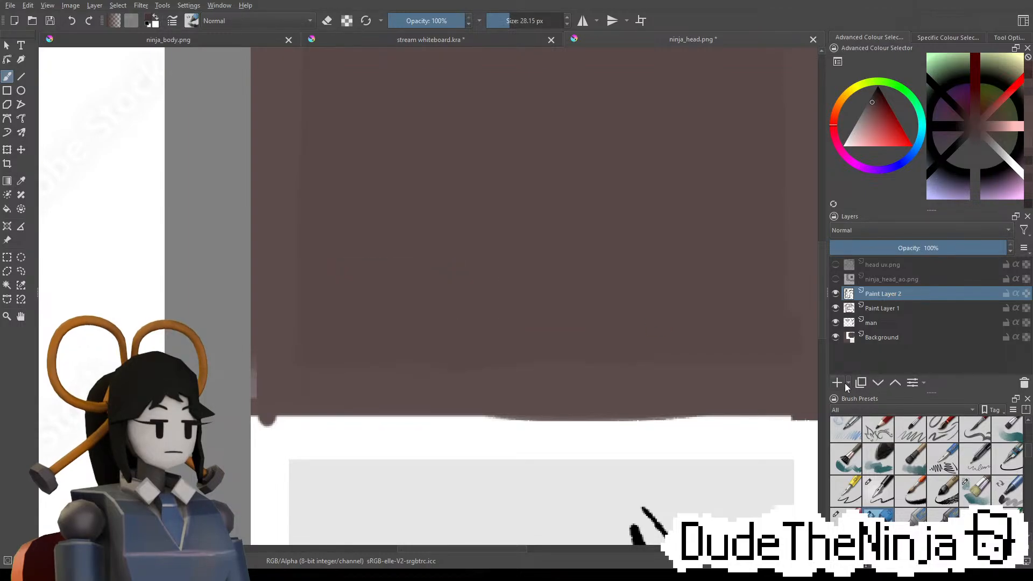
Add a new paint layer and paint two dark rectangular ports near the square island's lower edge, using a 43.33 px brush for the left one
click(838, 383)
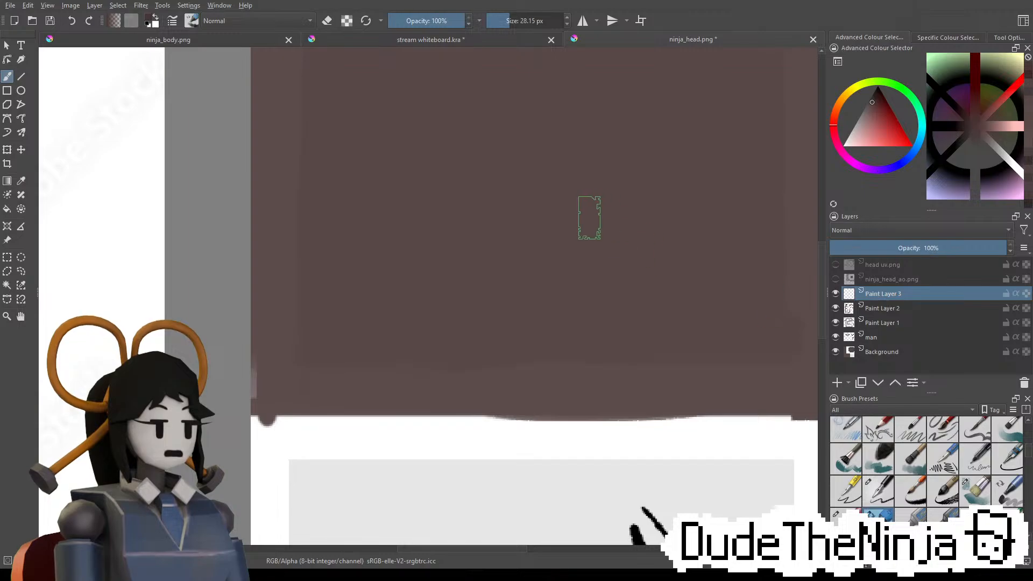
mouse_move(499, 296)
mouse_down()
mouse_move(575, 297)
mouse_move(496, 301)
mouse_up()
key(ctrl+z)
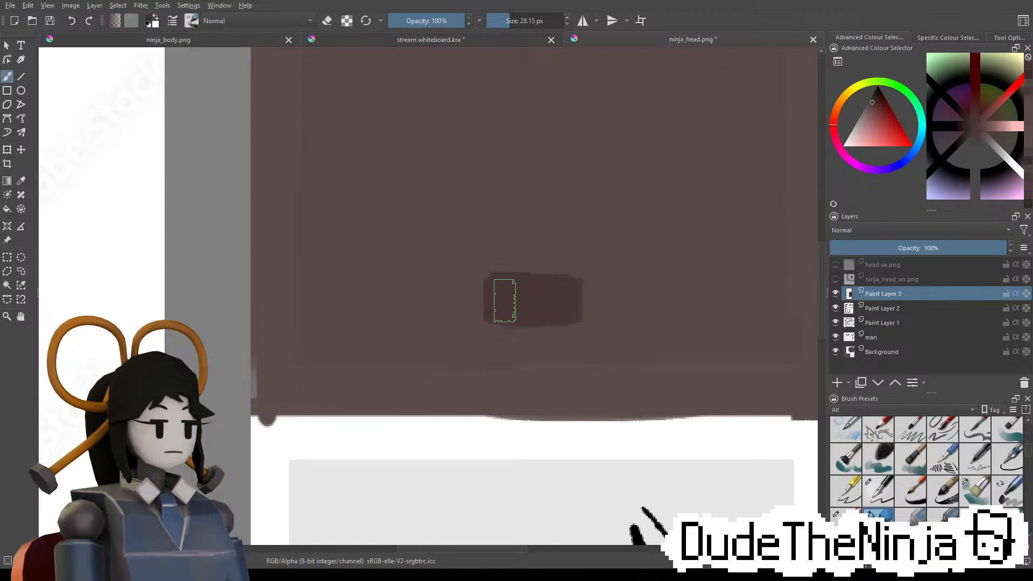
mouse_move(358, 285)
shift+mouse_down()
mouse_move(401, 290)
mouse_move(348, 289)
mouse_move(402, 290)
shift+mouse_up()
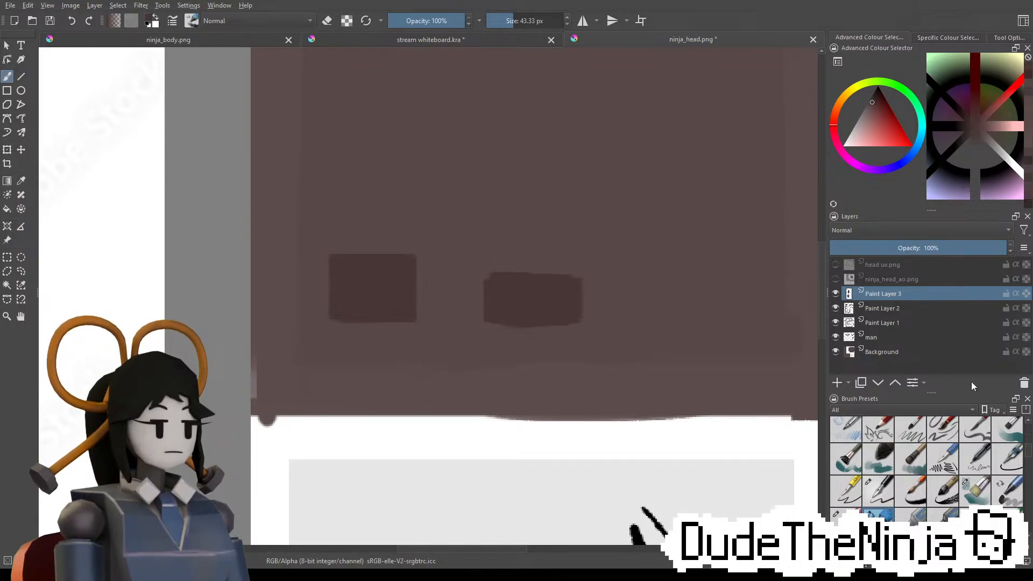
Apply a bevel layer style to Paint Layer 3 that makes the two port patches look recessed
key(ctrl+shift+z)
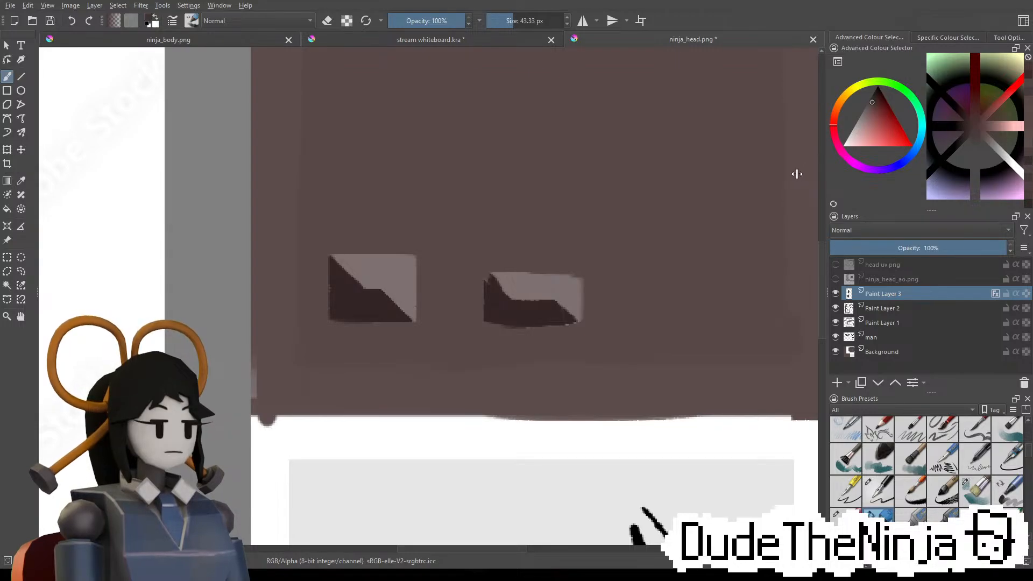
click(980, 443)
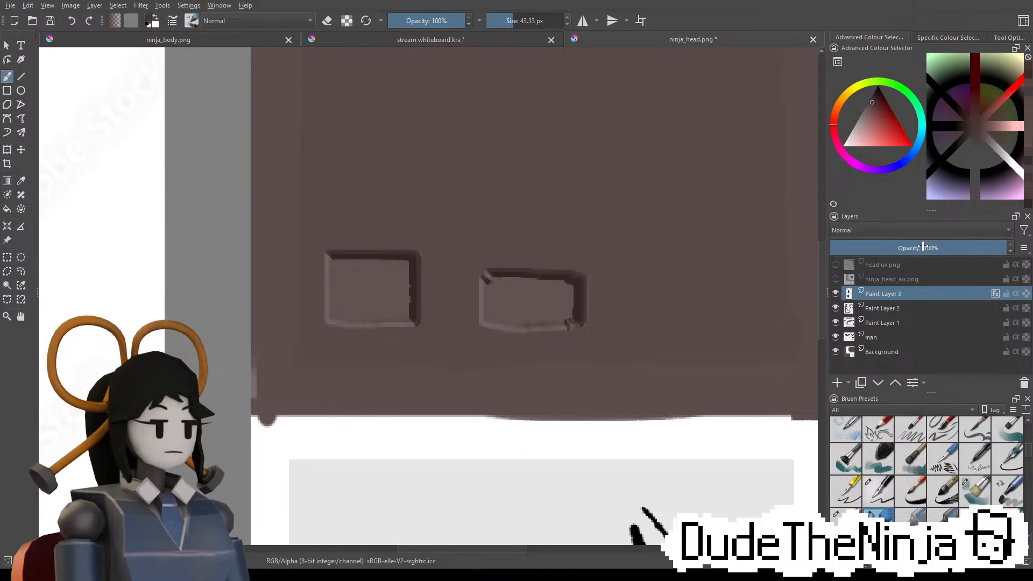
scroll(432, 280, down, 3)
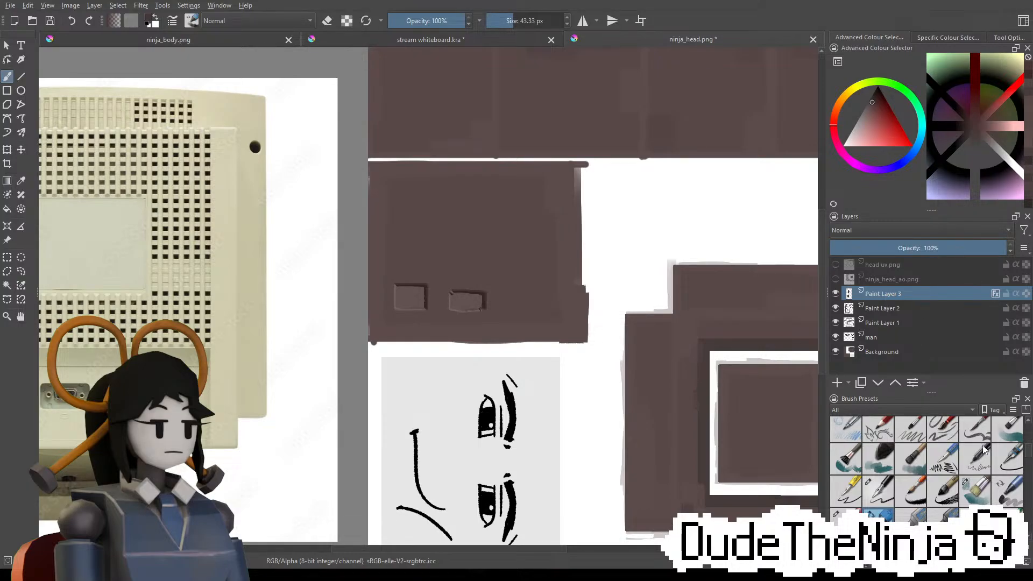
Reselect Paint Layer 3 and set its opacity to 95%
click(913, 280)
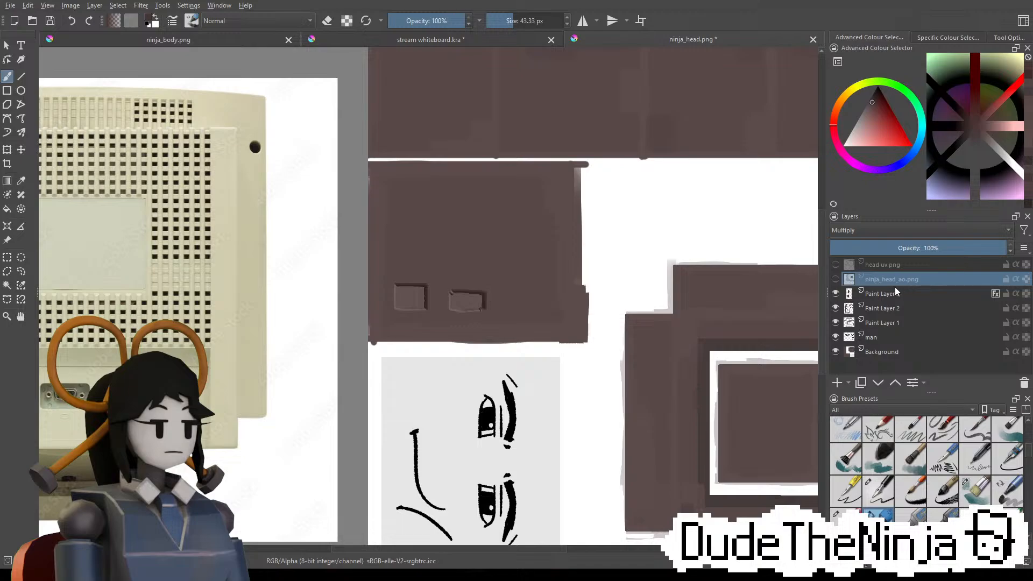
click(848, 292)
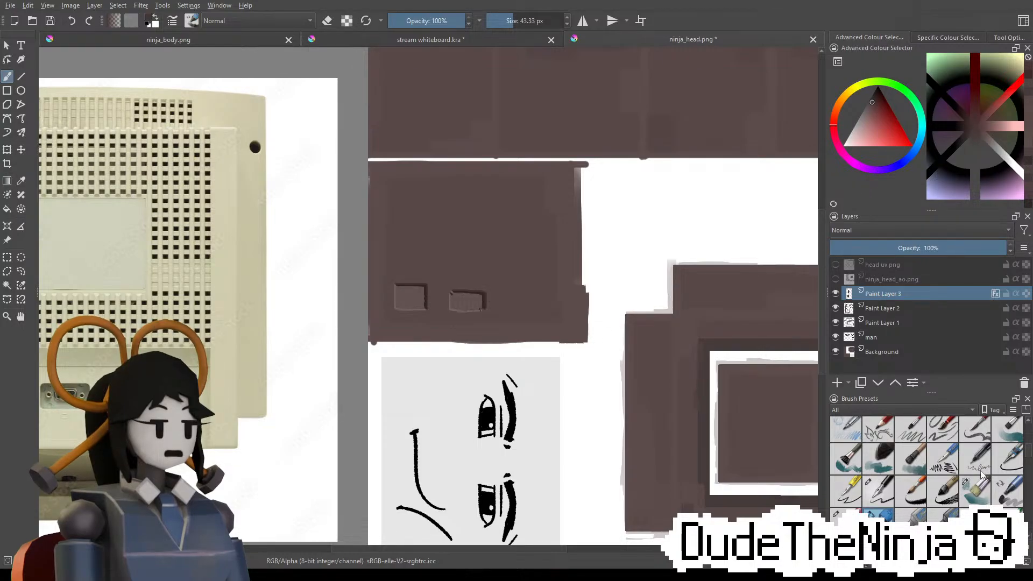
ctrl+scroll(430, 299, up, 5)
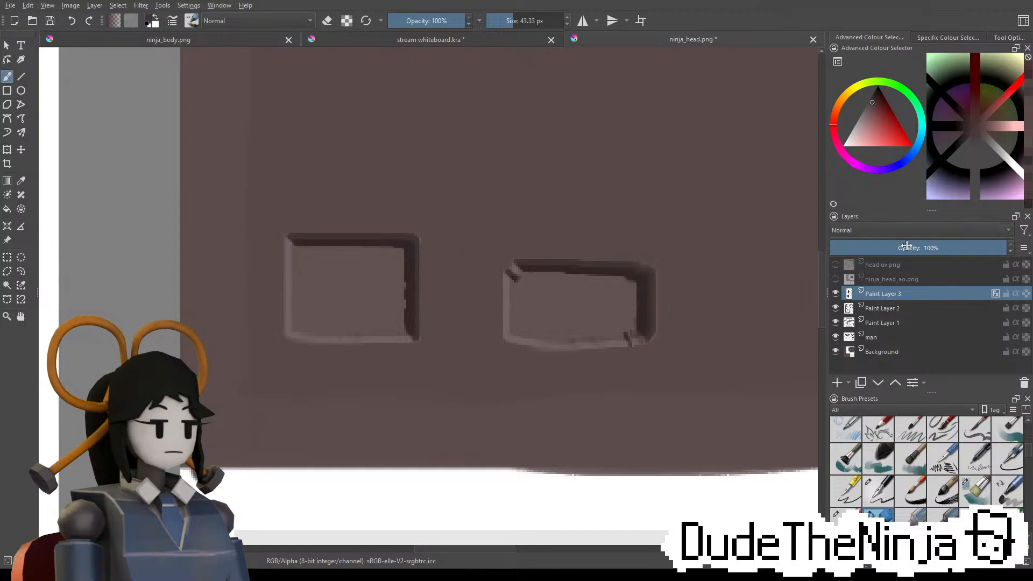
mouse_move(917, 247)
mouse_down()
mouse_move(1005, 249)
mouse_move(987, 246)
mouse_up()
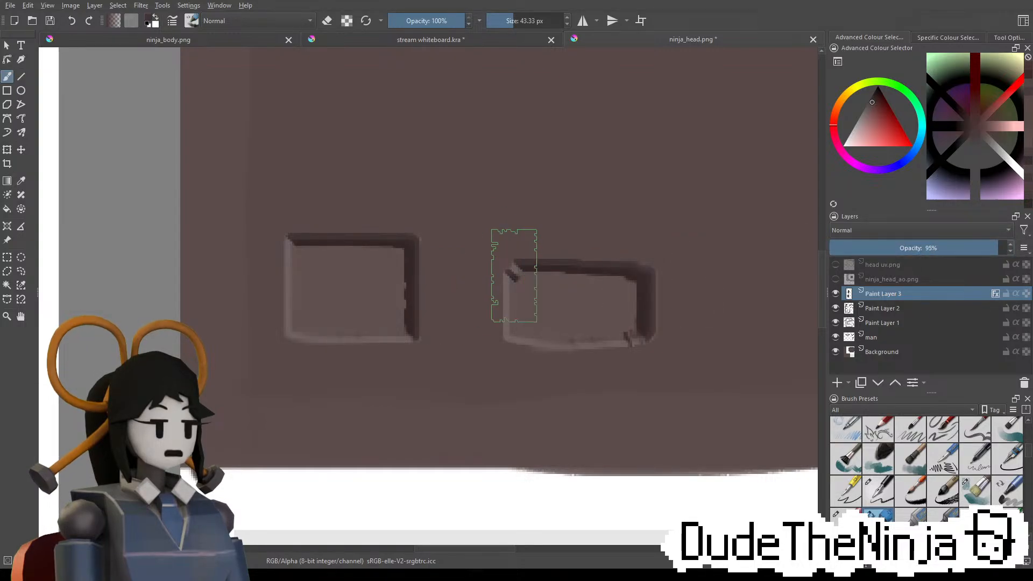
Reduce the brush to 11.50 px and undo the trial erasing inside the left port
shift+drag(311, 296, 281, 303)
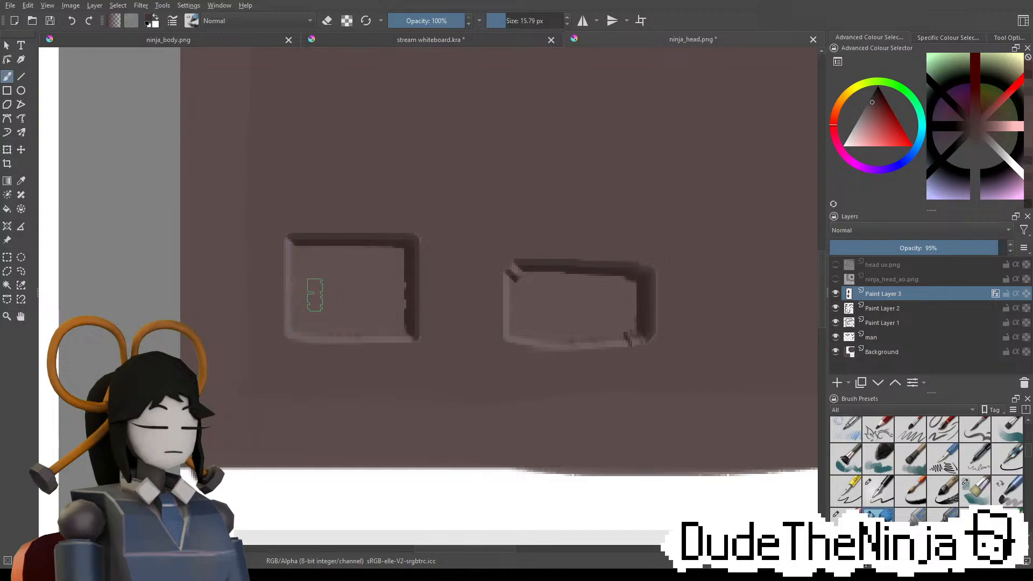
key(e)
click(308, 285)
key(ctrl+z)
mouse_move(339, 284)
shift+mouse_down()
mouse_move(326, 279)
mouse_move(348, 269)
shift+mouse_up()
key(ctrl+z)
key(ctrl+z)
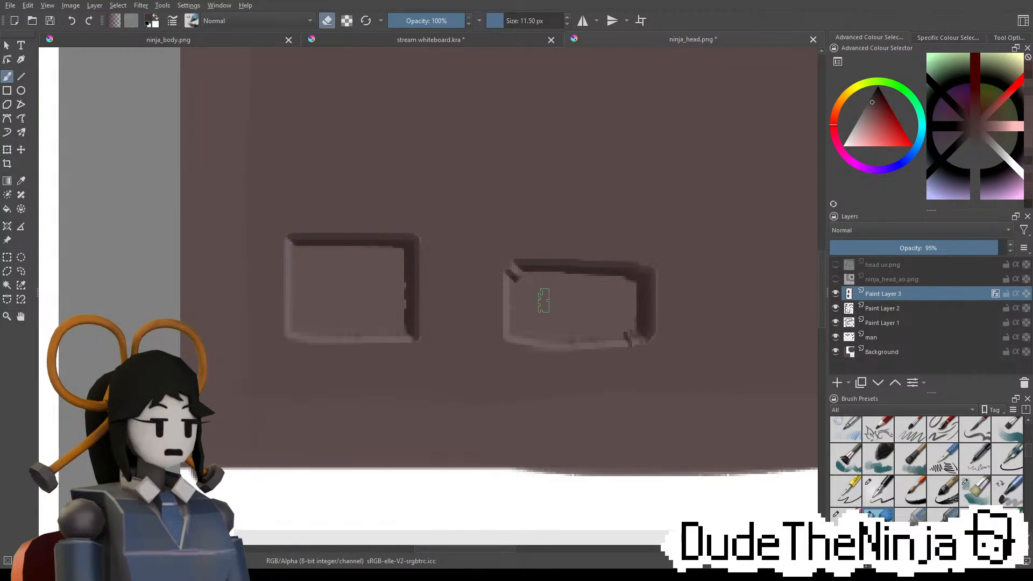
Paint over the notch in the upper-left corner of the right port
key(e)
mouse_move(512, 281)
mouse_down()
mouse_move(512, 273)
mouse_move(646, 265)
mouse_up()
key(ctrl+z)
drag(517, 279, 526, 272)
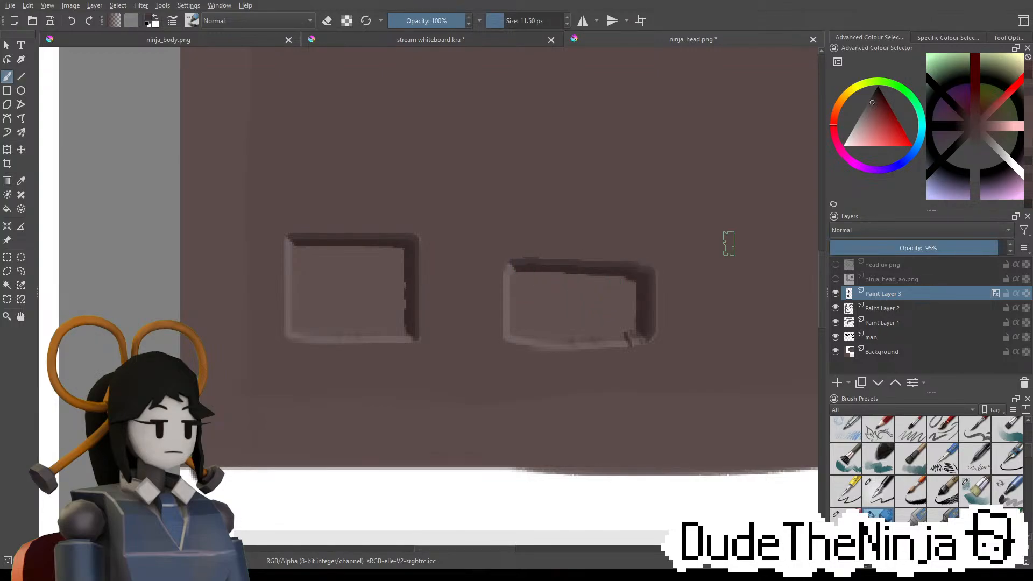
Square up the right port with straight lines along its outline and brushwork on its right and lower edges
key(v)
mouse_move(515, 268)
mouse_down()
mouse_move(648, 268)
mouse_move(654, 330)
mouse_move(509, 349)
mouse_move(506, 264)
mouse_up()
key(v)
key(b)
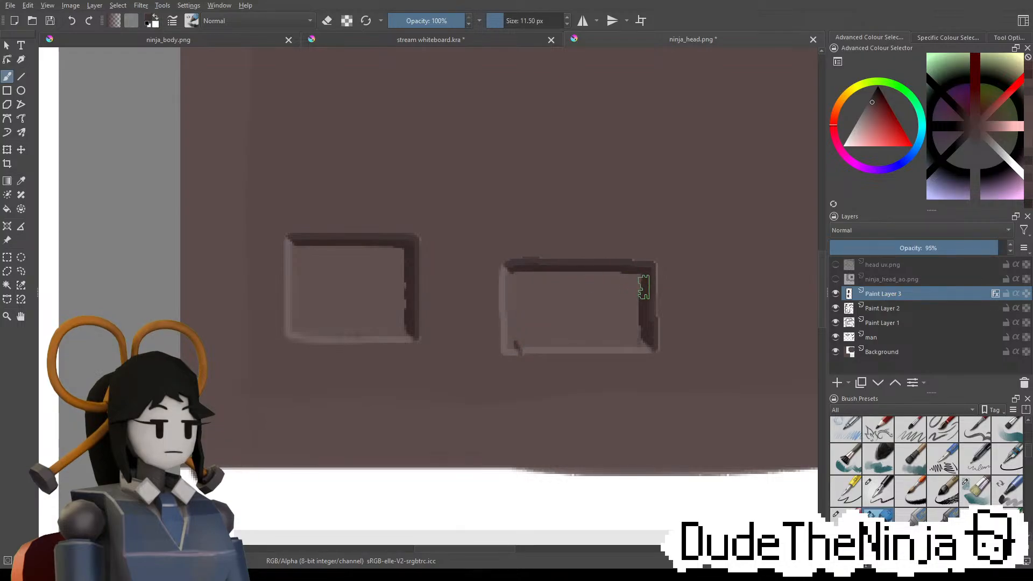
mouse_move(642, 275)
mouse_down()
mouse_move(646, 339)
mouse_move(517, 347)
mouse_up()
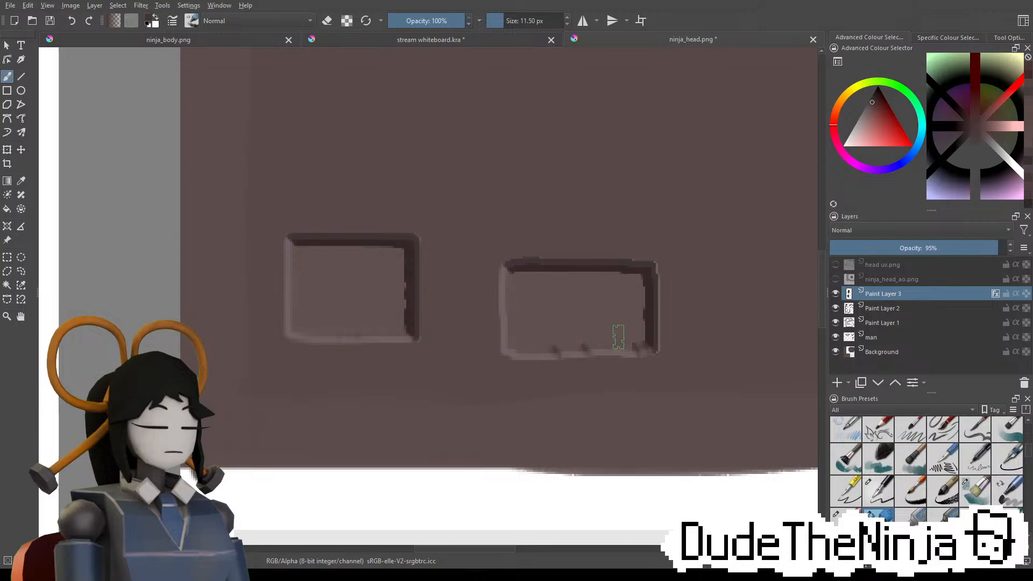
Erase straight lines along the right port's uneven edges to trim it into a clean rectangle
key(e)
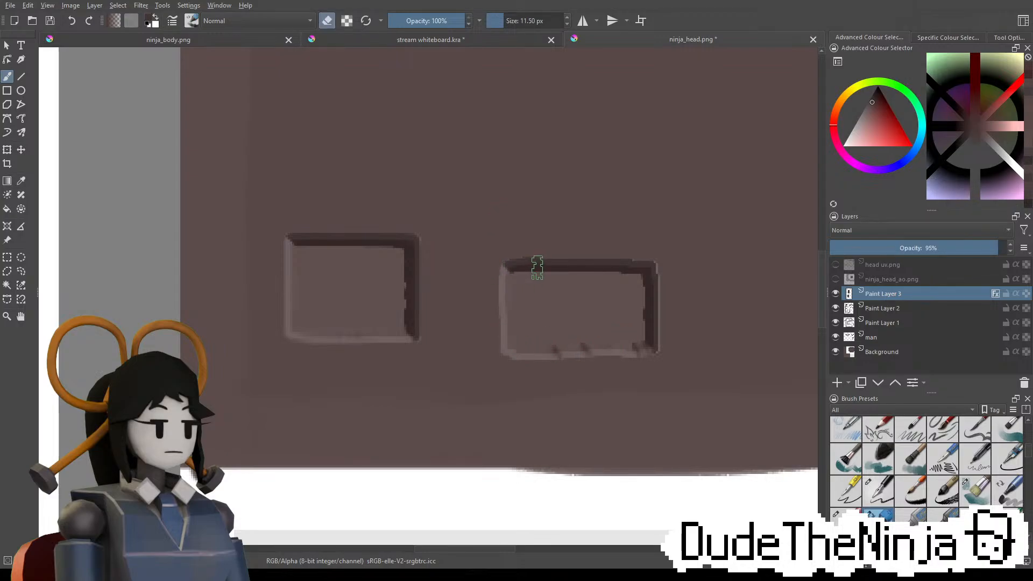
drag(505, 272, 556, 262)
key(ctrl+z)
key(v)
mouse_move(681, 264)
mouse_down()
mouse_move(489, 272)
mouse_move(523, 353)
mouse_move(508, 367)
mouse_move(668, 348)
mouse_up()
key(b)
key(v)
key(b)
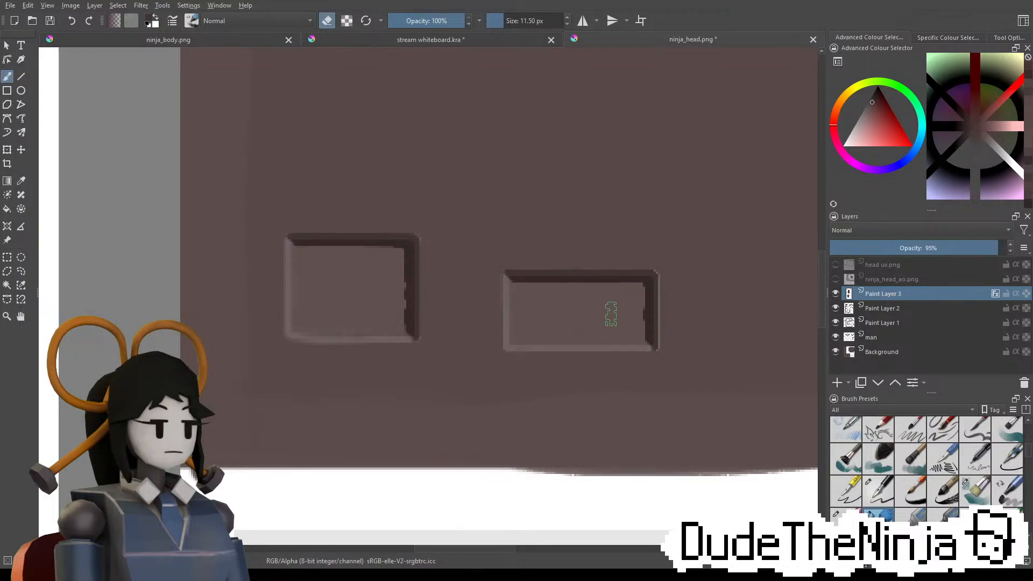
Erase a straight vertical line down the right port's right edge to trim its uneven side
key(v)
shift+drag(652, 273, 660, 357)
key(b)
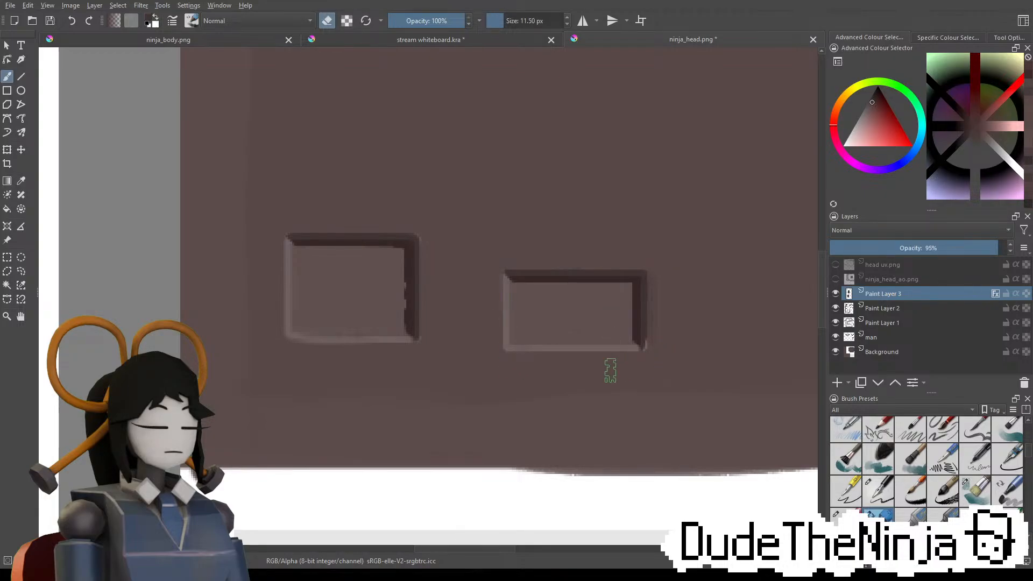
Isolate the right port with a rectangular selection and shift it slightly to the right
scroll(612, 366, down, 4)
scroll(407, 323, up, 4)
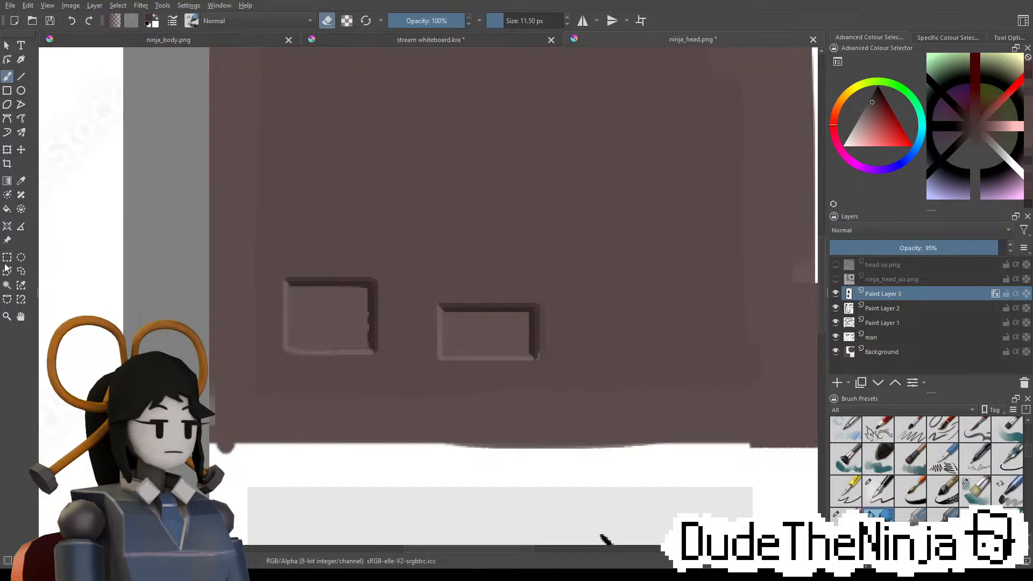
key(ctrl+r)
drag(400, 266, 599, 381)
click(7, 150)
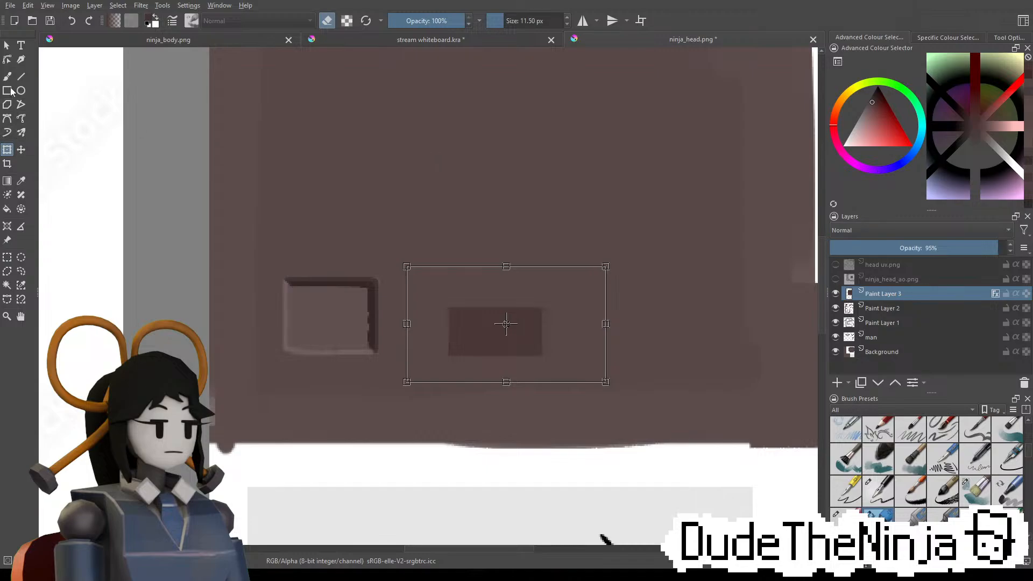
click(7, 76)
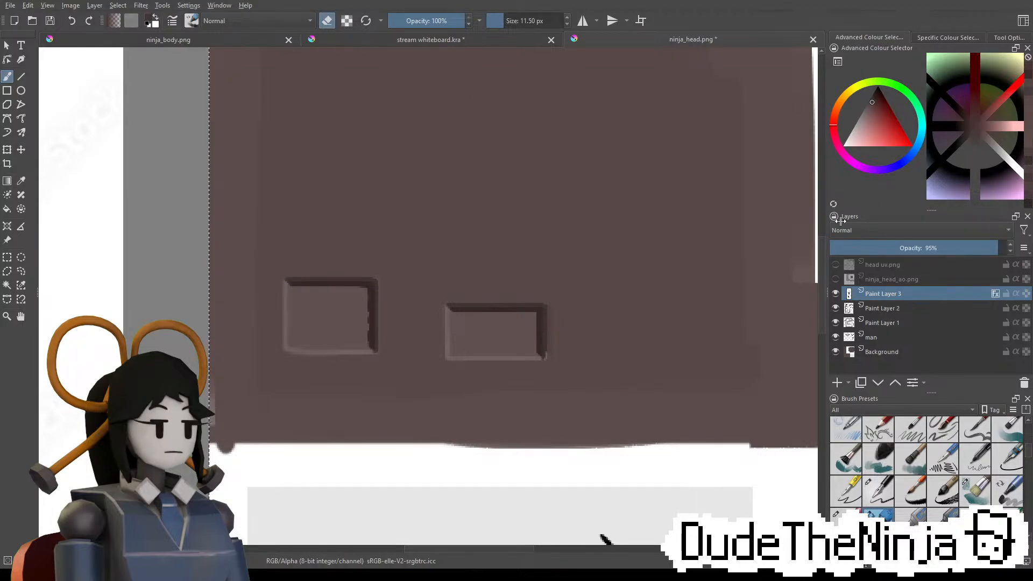
key(ctrl+z)
Try freehand oval brush strokes above the two ports on Paint Layer 3 and undo them
scroll(495, 322, up, 1)
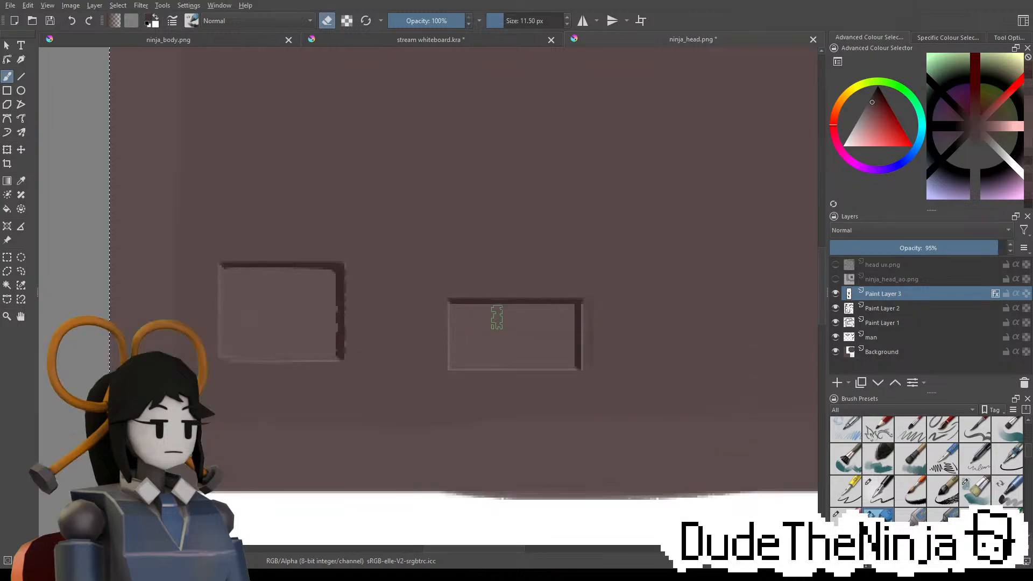
scroll(559, 317, down, 4)
scroll(546, 327, up, 4)
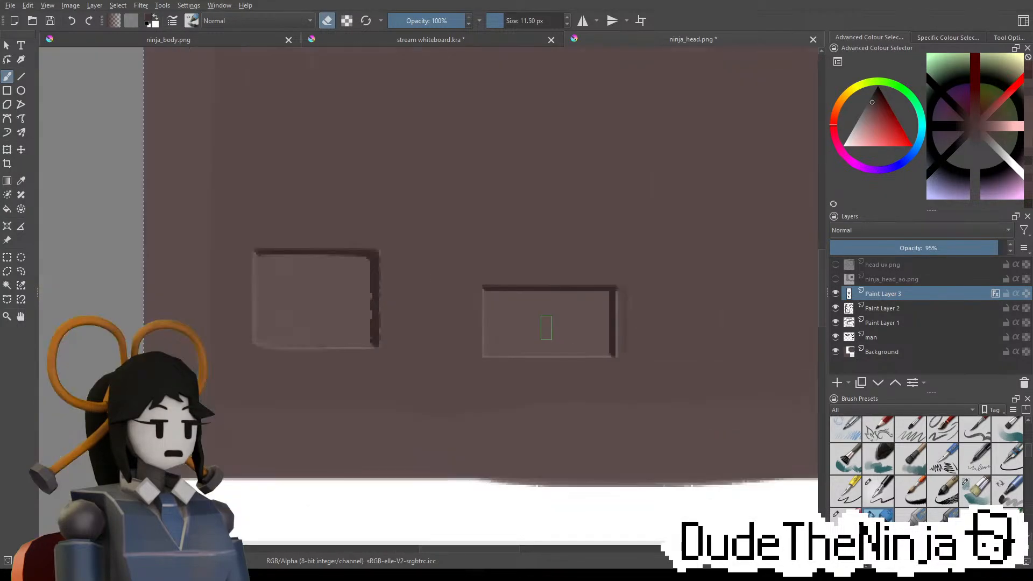
scroll(561, 322, down, 4)
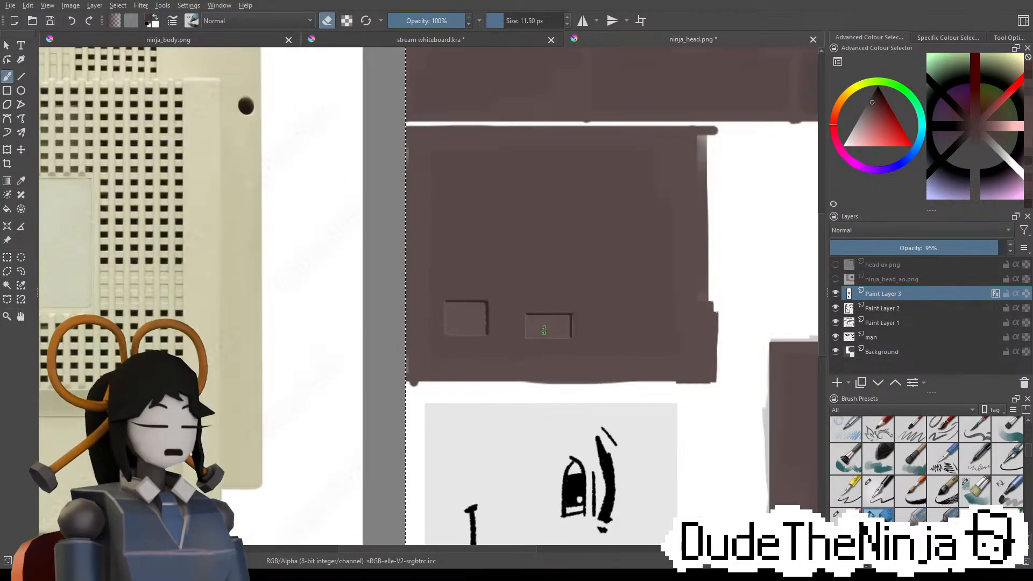
scroll(561, 322, up, 2)
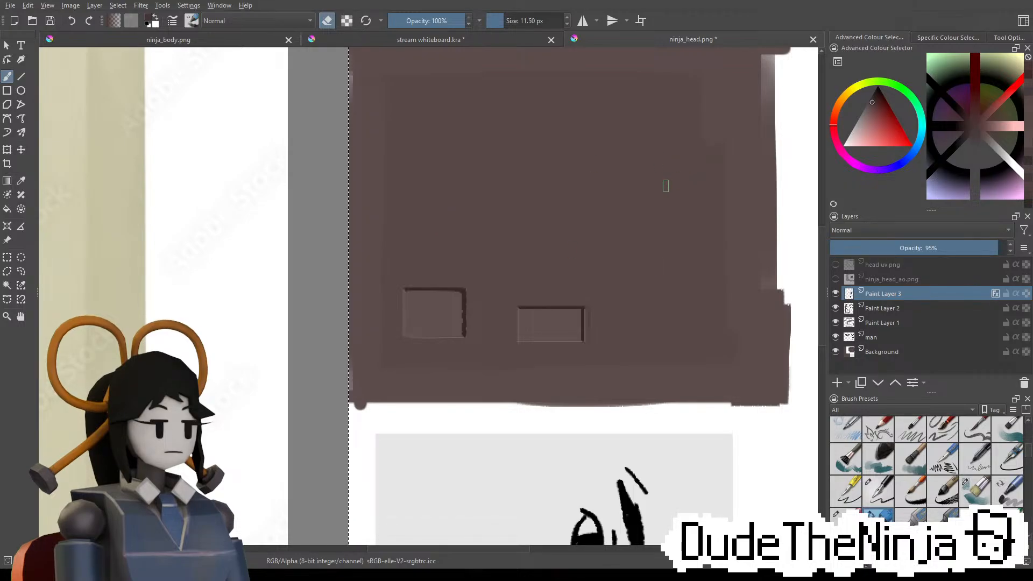
key(e)
drag(446, 241, 582, 197)
key(ctrl+z)
mouse_move(518, 250)
mouse_down()
mouse_move(513, 269)
mouse_move(511, 245)
mouse_move(542, 257)
mouse_up()
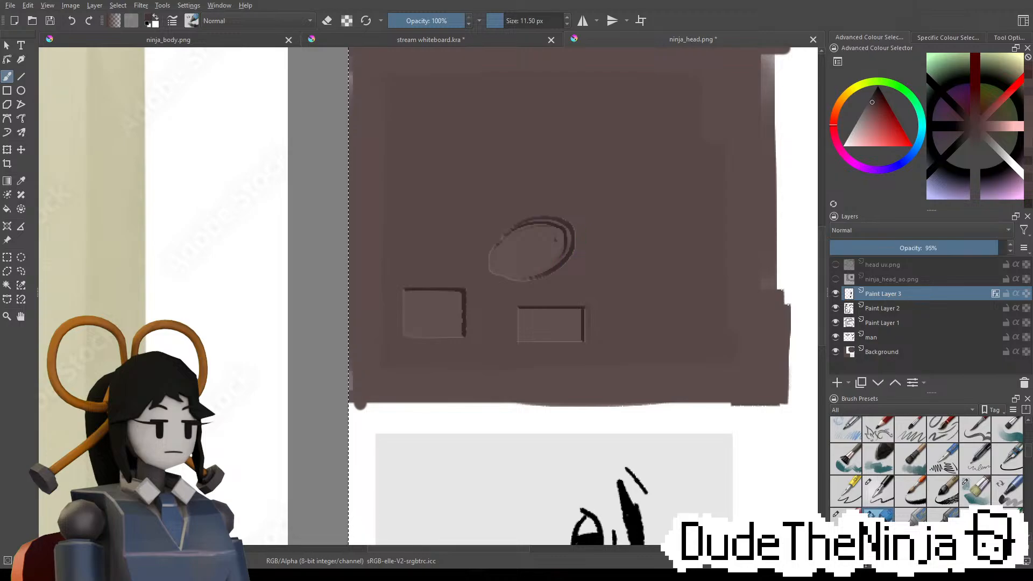
key(ctrl+z)
key(ctrl+z)
Nudge the right port a little further right within a new rectangular selection, and clear the selection
scroll(541, 302, up, 2)
scroll(500, 366, down, 2)
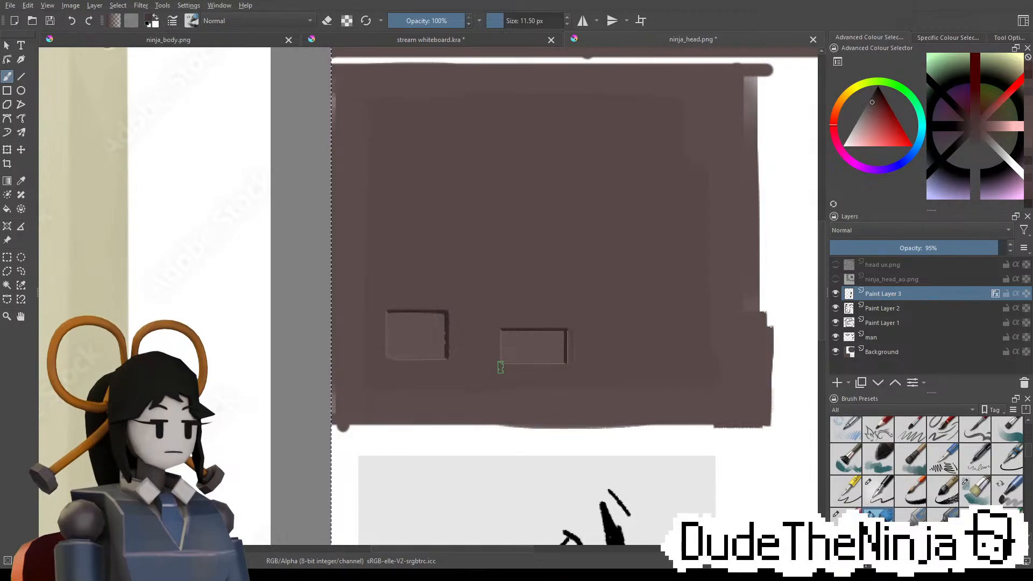
scroll(526, 331, up, 1)
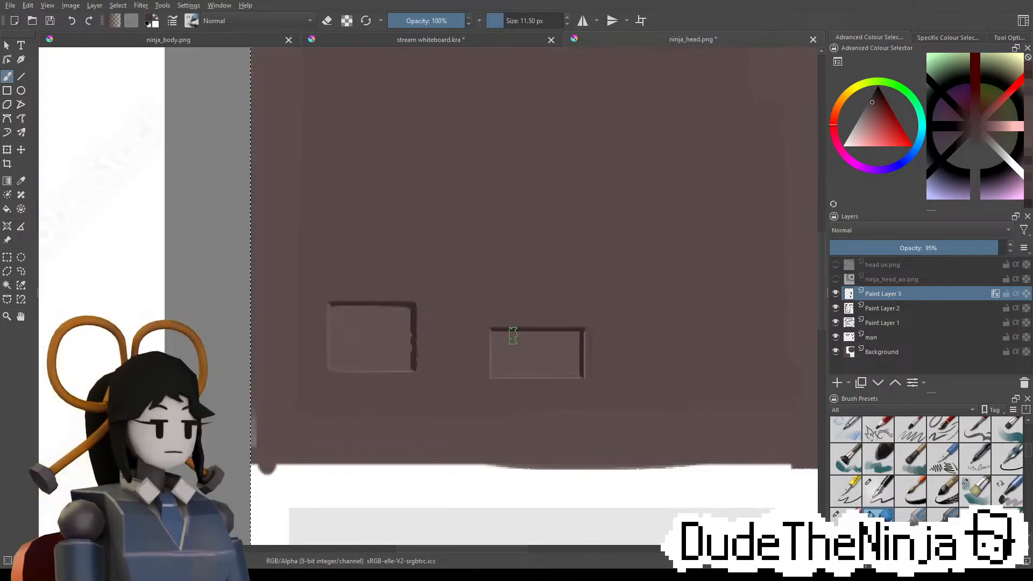
middle_drag(552, 290, 525, 266)
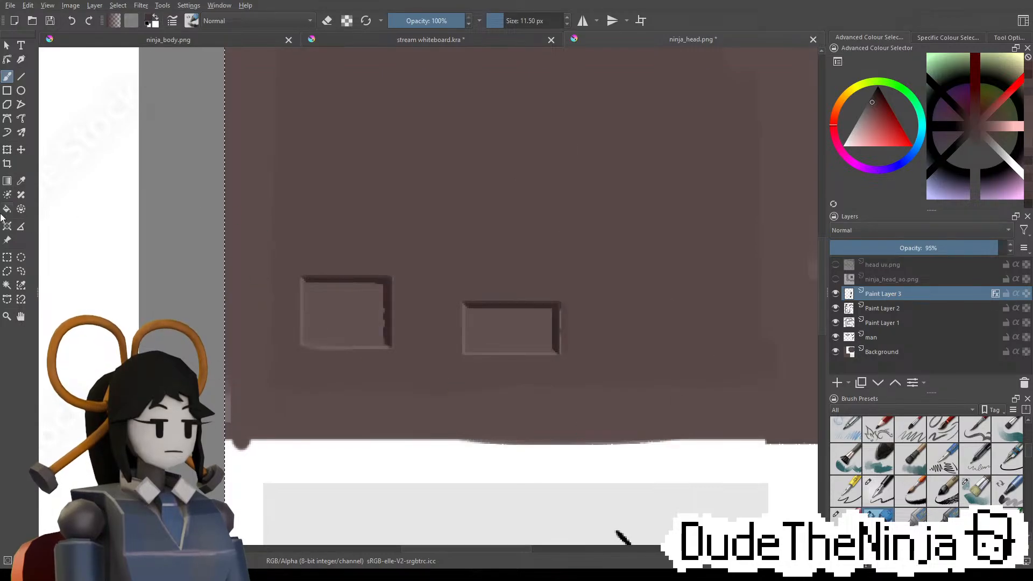
click(7, 256)
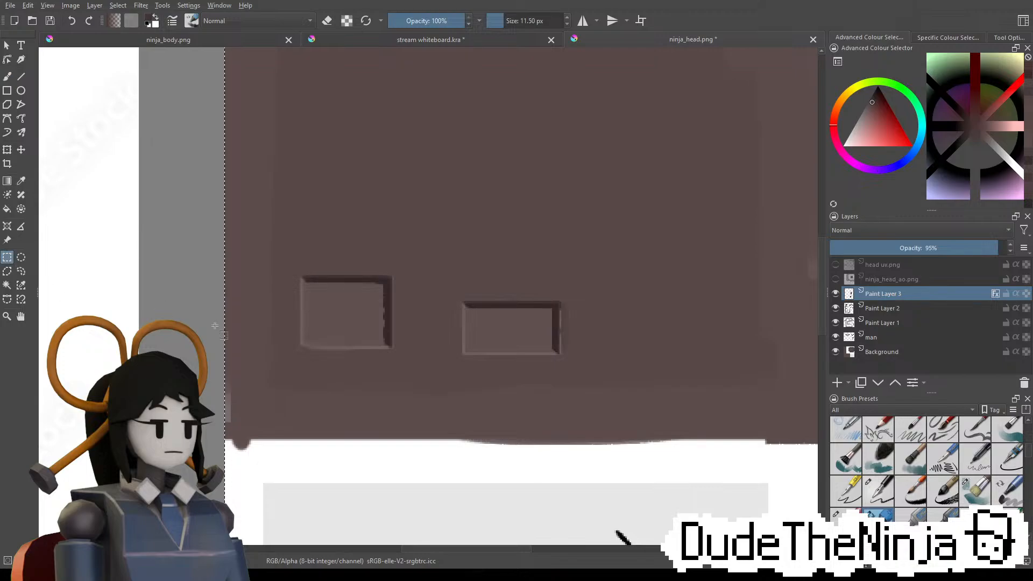
drag(449, 278, 575, 351)
key(ctrl+t)
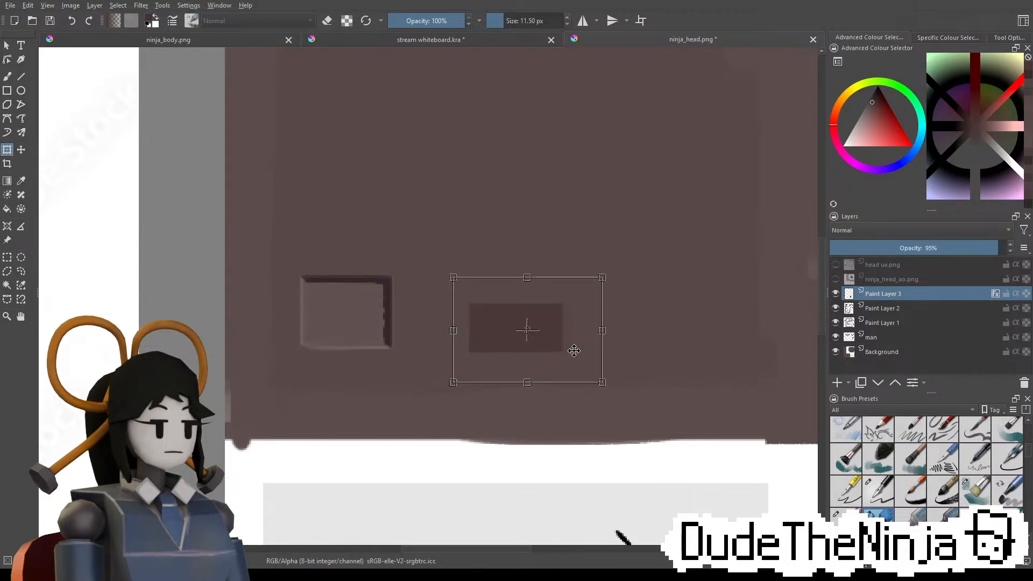
click(7, 76)
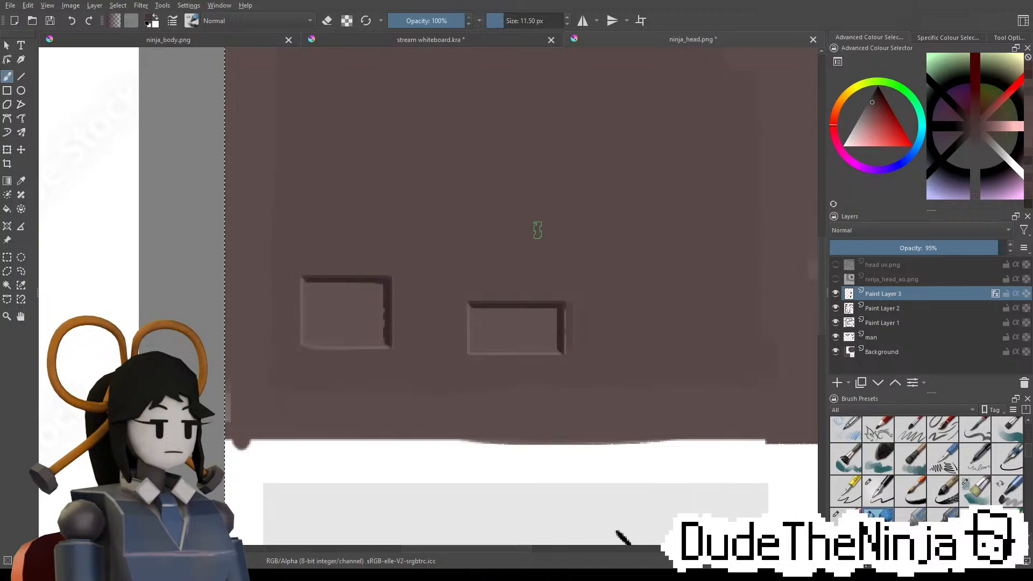
key(ctrl+shift+a)
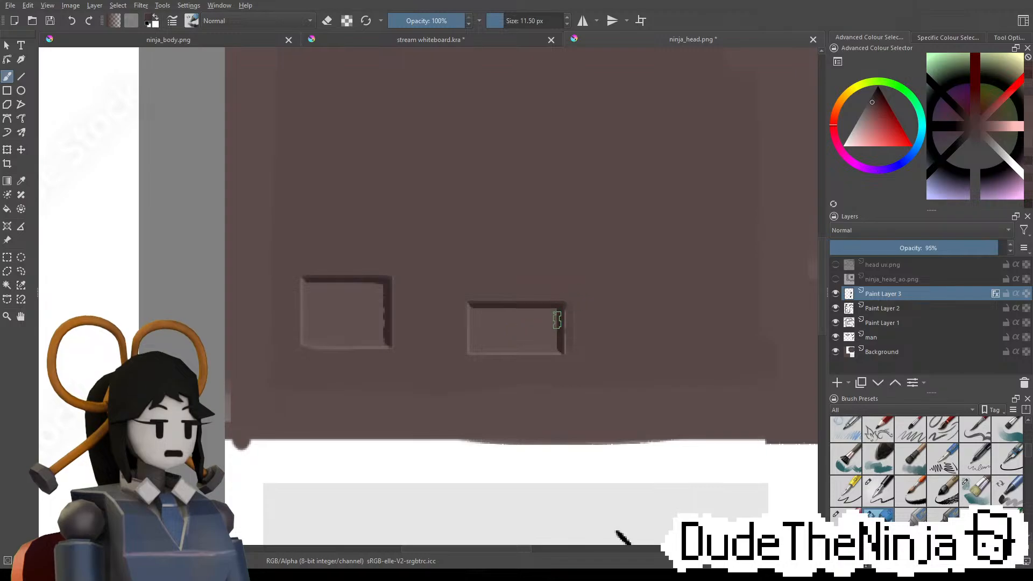
Erase the stray marks along the right port's right edge and trim the left port's upper edge straight
key(e)
drag(565, 308, 566, 350)
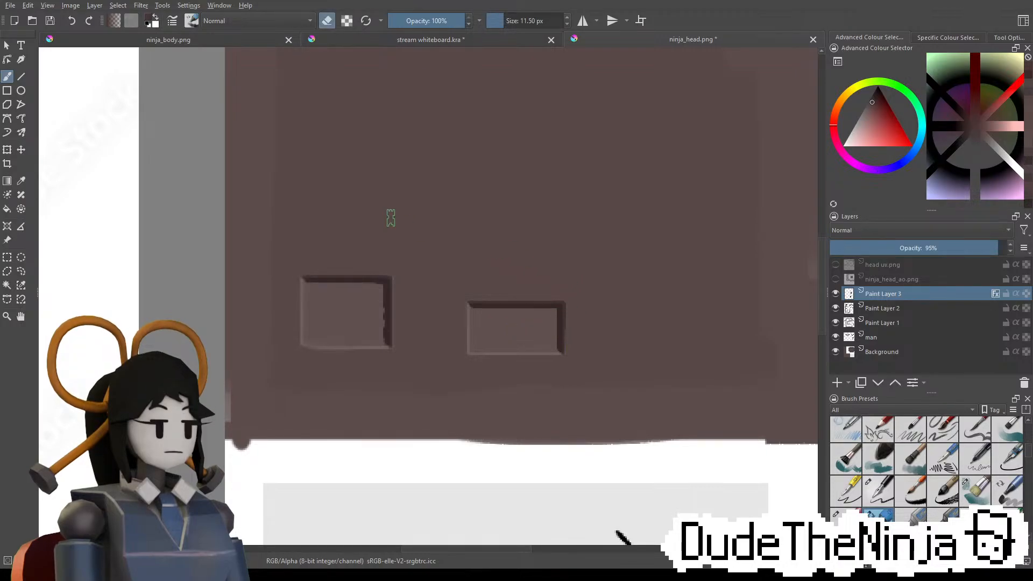
drag(280, 271, 415, 271)
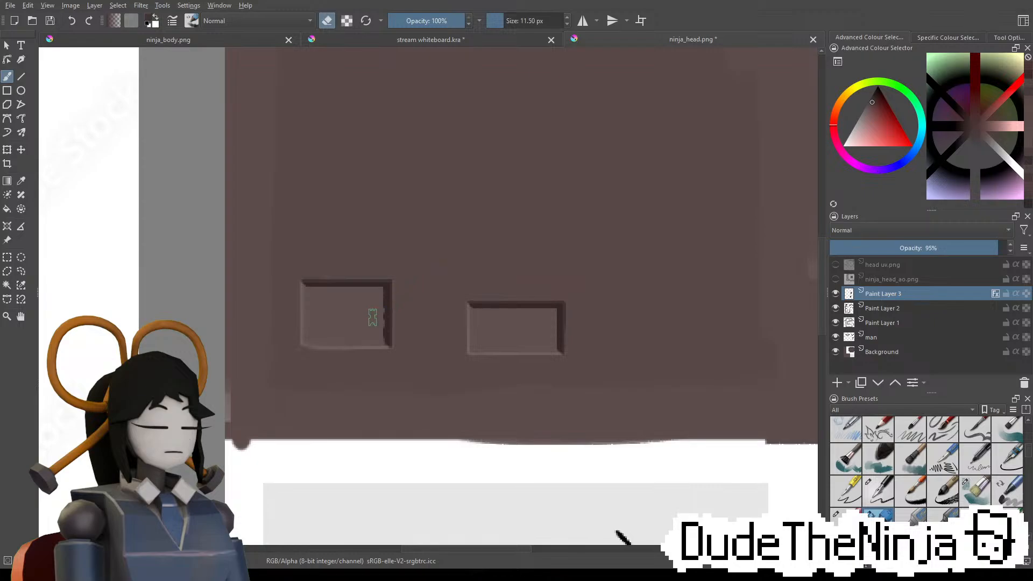
key(e)
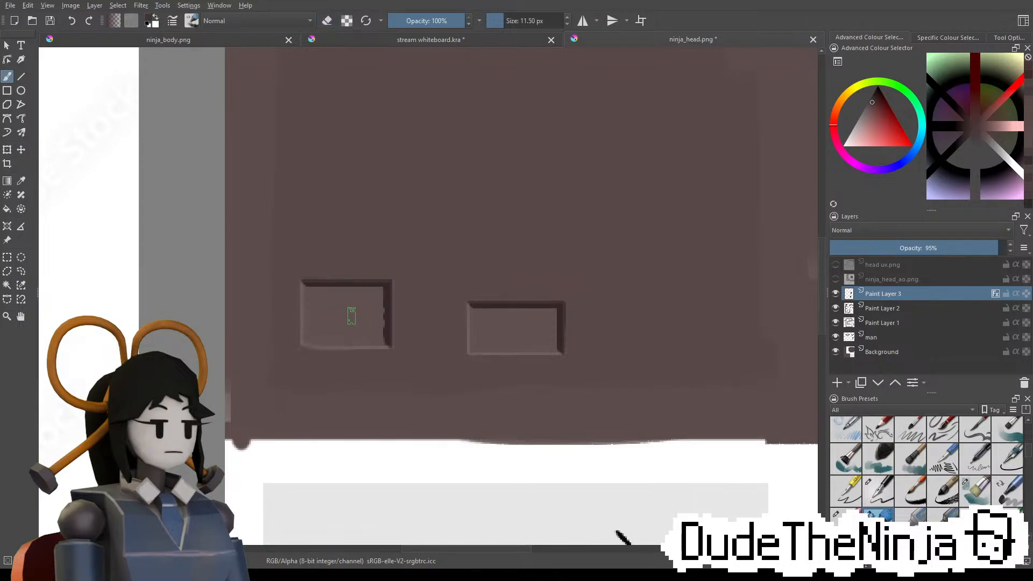
Add a paint layer directly below Paint Layer 3 and set up a white brush of 6.18 px
click(838, 382)
drag(896, 302, 915, 318)
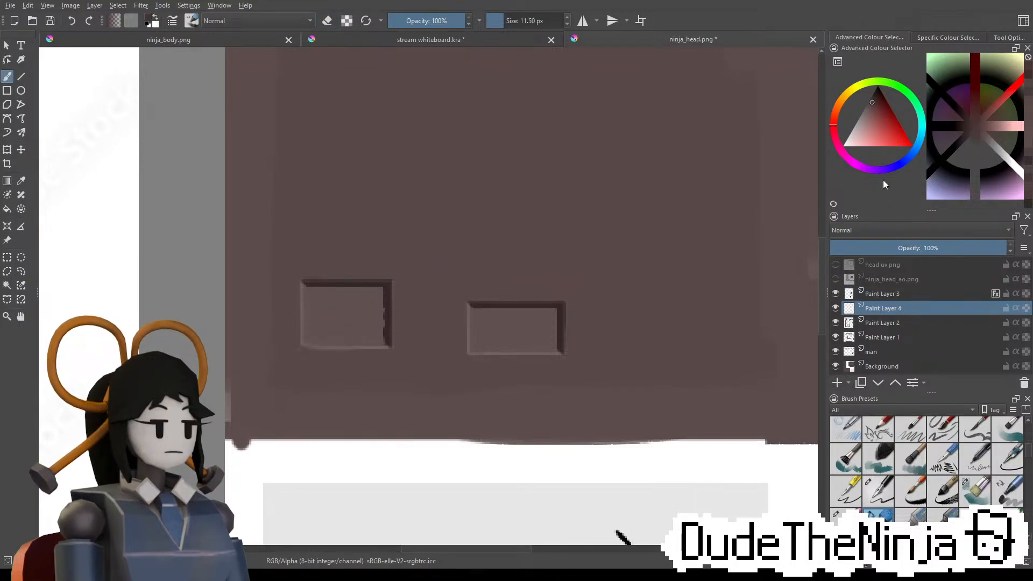
drag(876, 99, 830, 164)
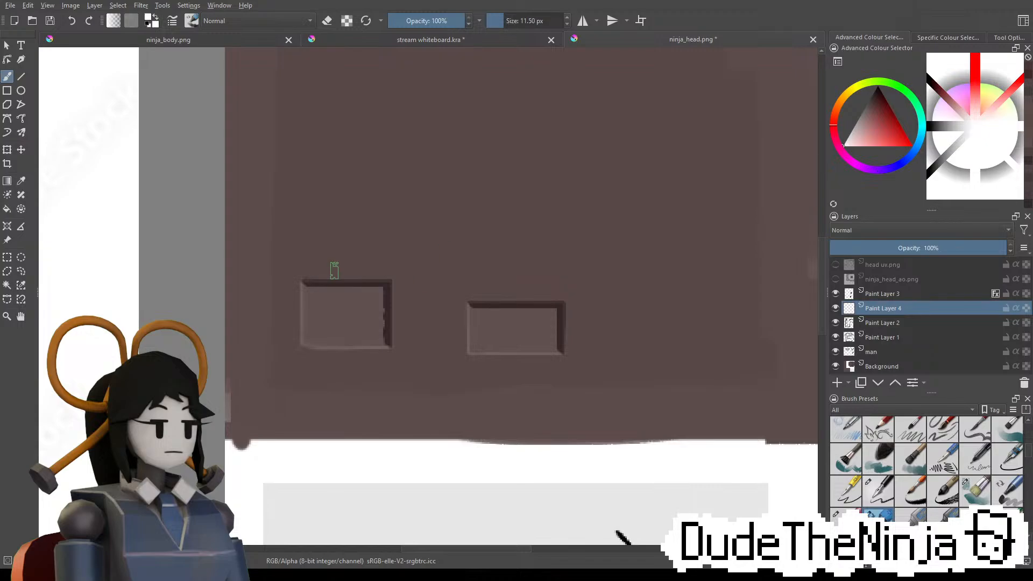
mouse_move(337, 326)
shift+mouse_down()
mouse_move(325, 323)
mouse_move(359, 319)
shift+mouse_up()
Duplicate Paint Layer 3 and clear all painted content from the copy
click(907, 293)
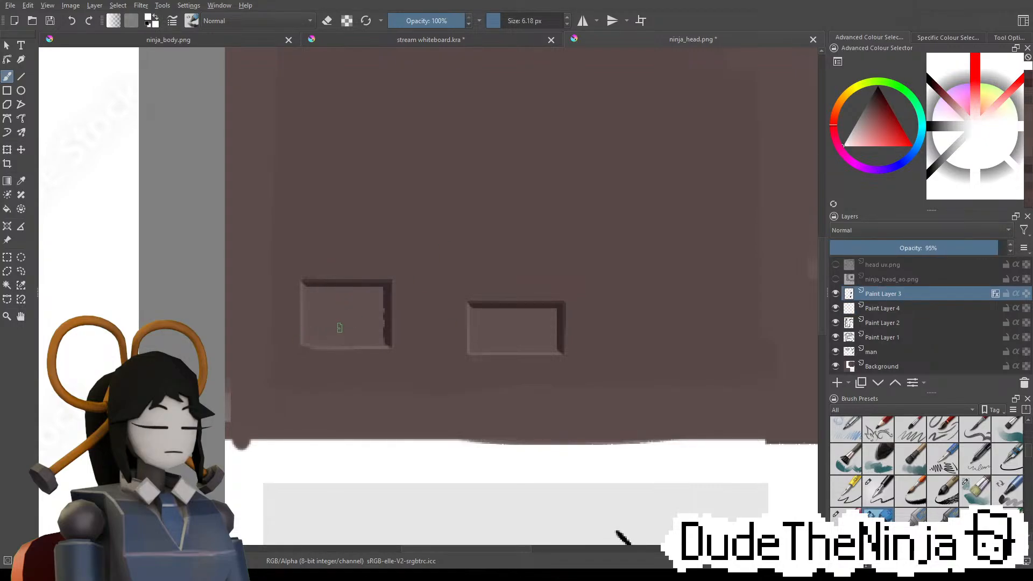
click(861, 382)
key(ctrl+a)
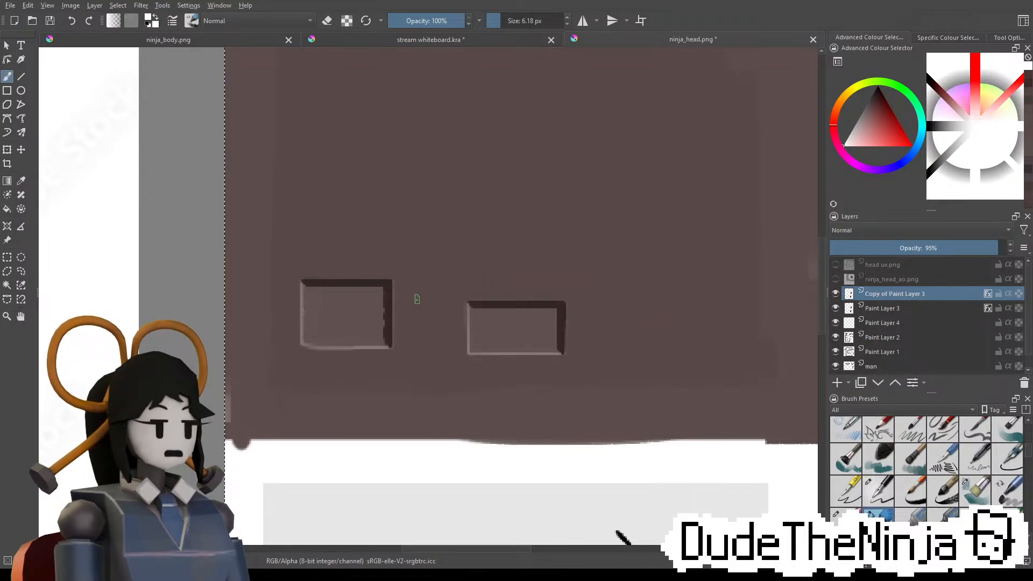
key(Delete)
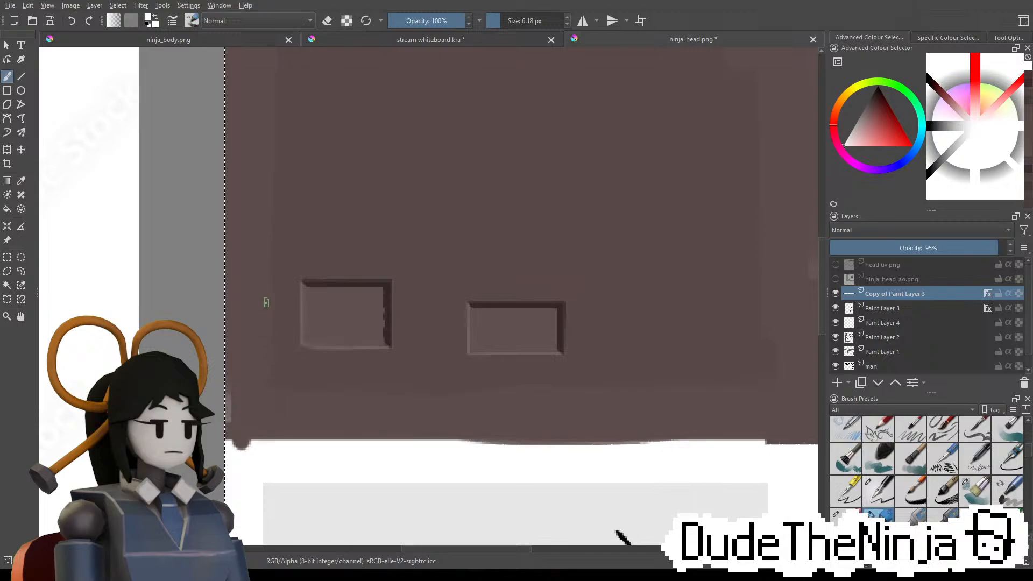
Try loose white strokes across the ports and upright strokes along the left port on the copied layer, and undo them
drag(321, 309, 483, 302)
drag(296, 368, 368, 285)
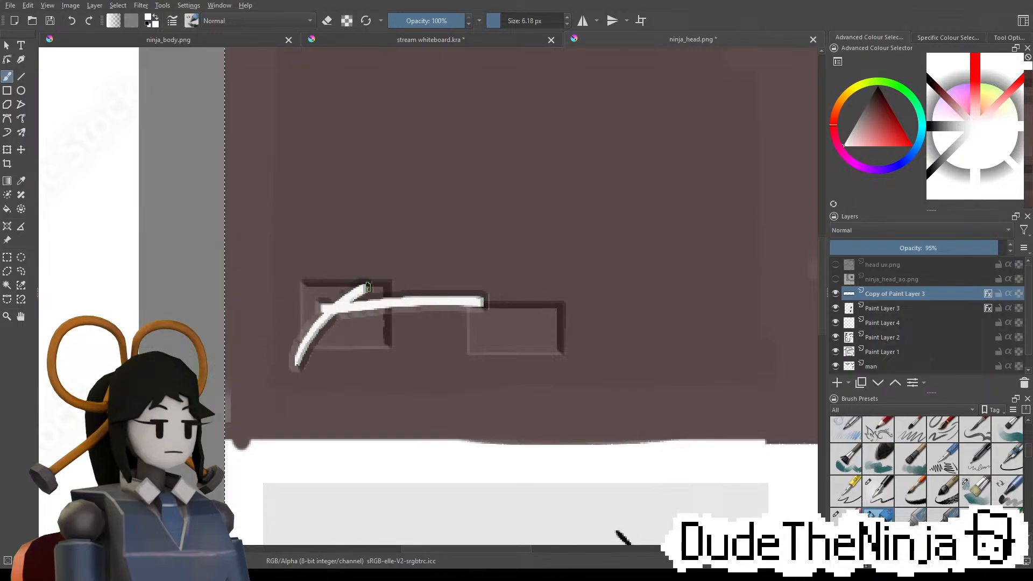
scroll(322, 369, up, 1)
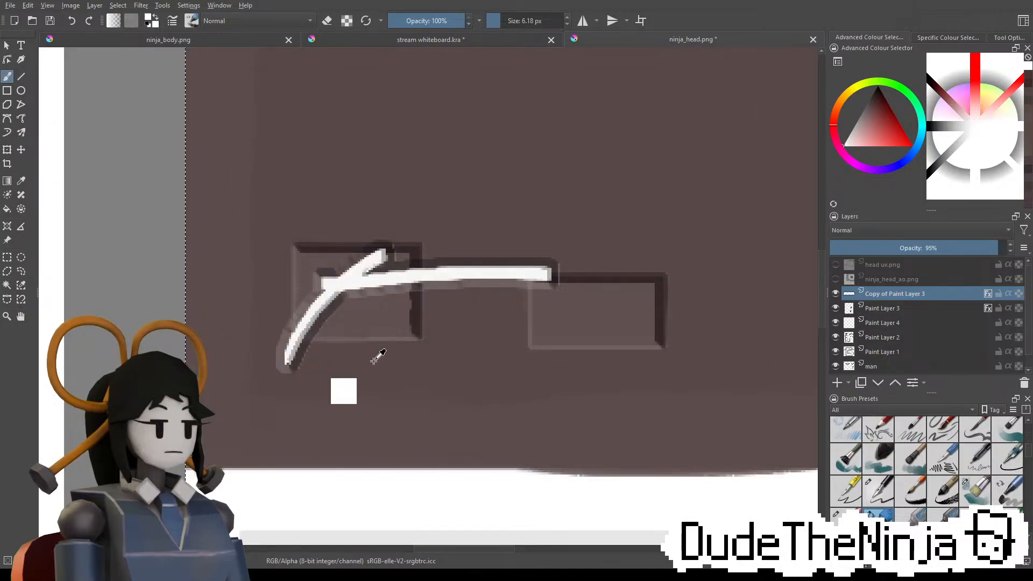
key(ctrl+z)
key(ctrl+z)
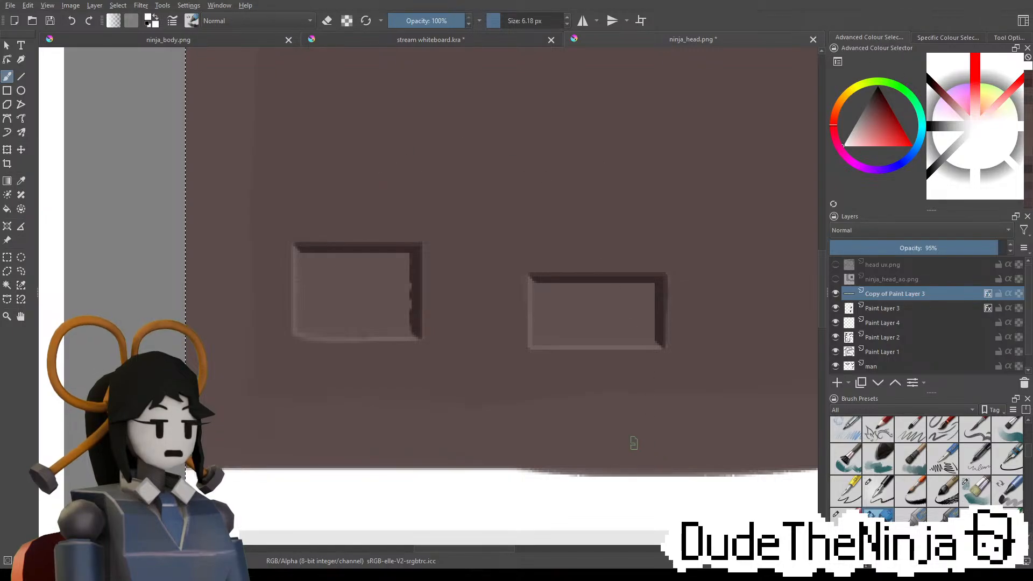
drag(300, 359, 318, 250)
key(ctrl+z)
drag(316, 303, 318, 273)
key(ctrl+z)
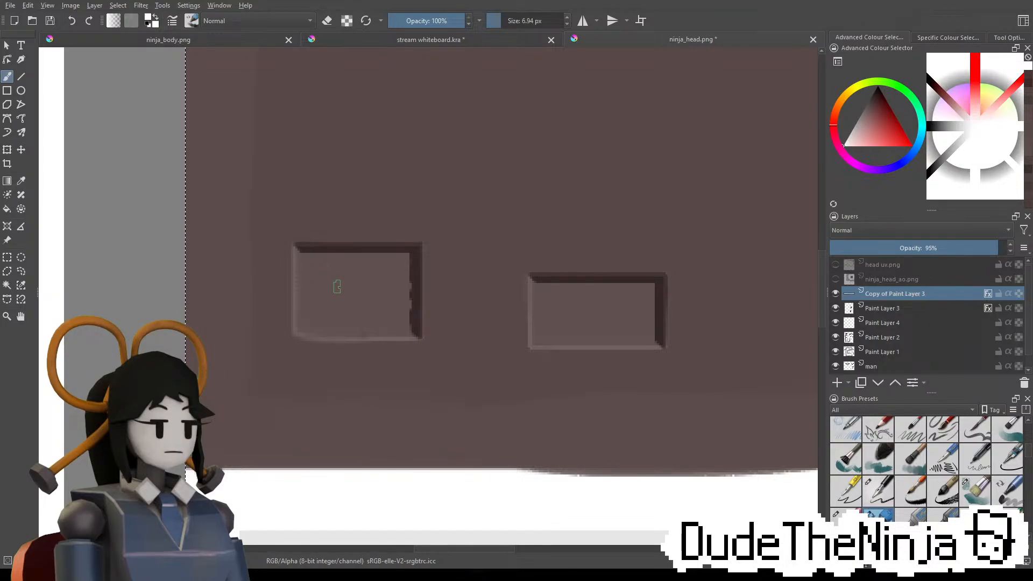
Try a short stroke over the left port's upper-right corner, sample a grey from it, and undo the test marks
drag(412, 237, 419, 268)
ctrl+click(411, 259)
key(ctrl+z)
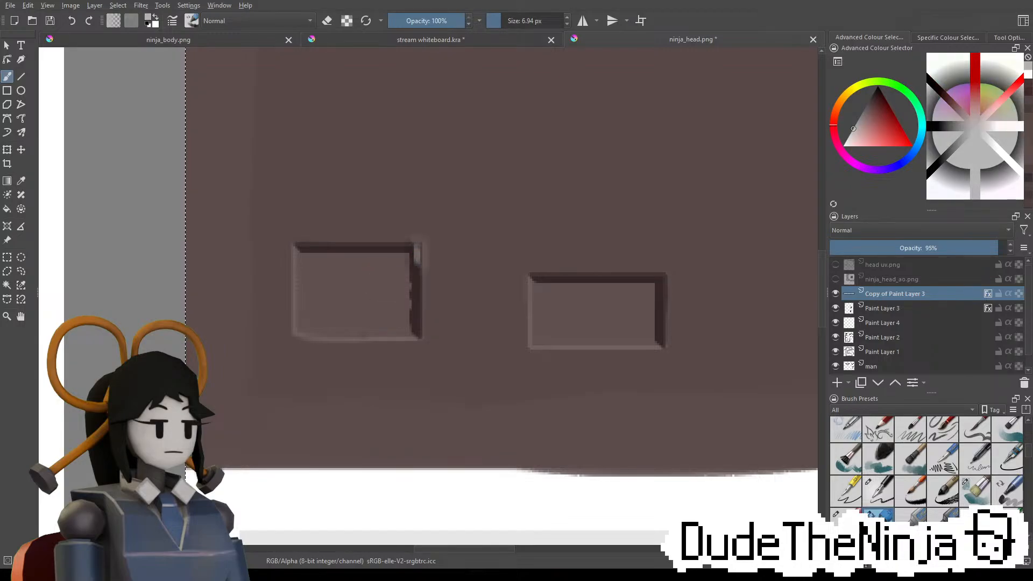
ctrl+click(415, 259)
key(ctrl+z)
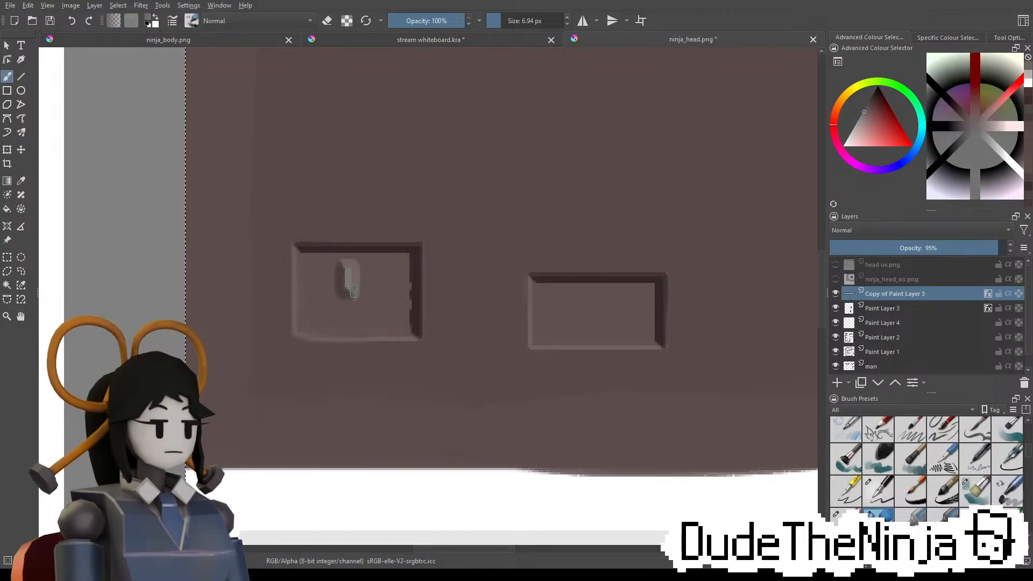
Try painting a raised grey block inside the right port, compare it with the monitor photo, and undo it
mouse_move(563, 309)
mouse_down()
mouse_move(630, 313)
mouse_move(564, 309)
mouse_up()
key(ctrl+z)
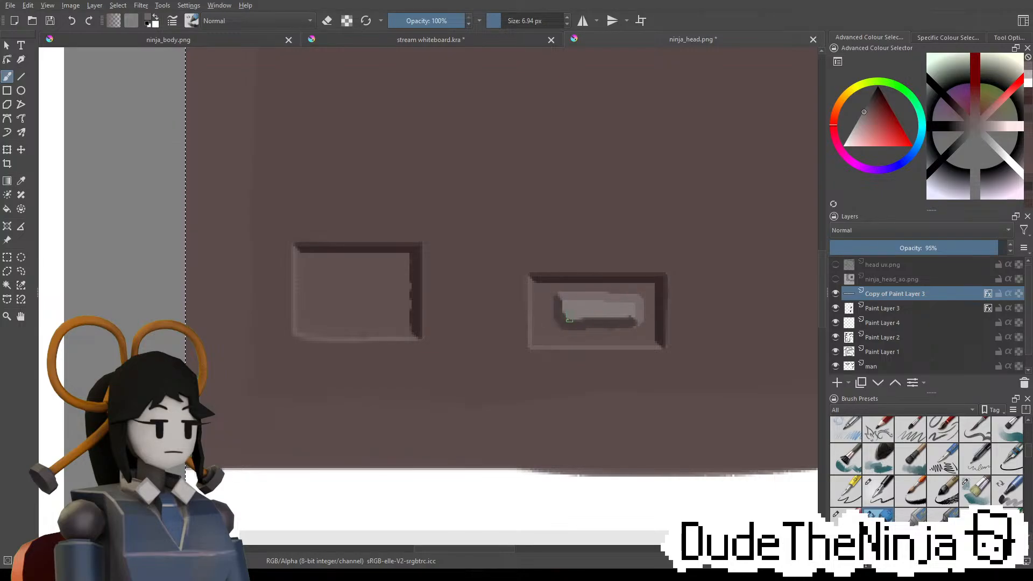
mouse_move(631, 310)
mouse_down()
mouse_move(598, 326)
mouse_move(562, 321)
mouse_up()
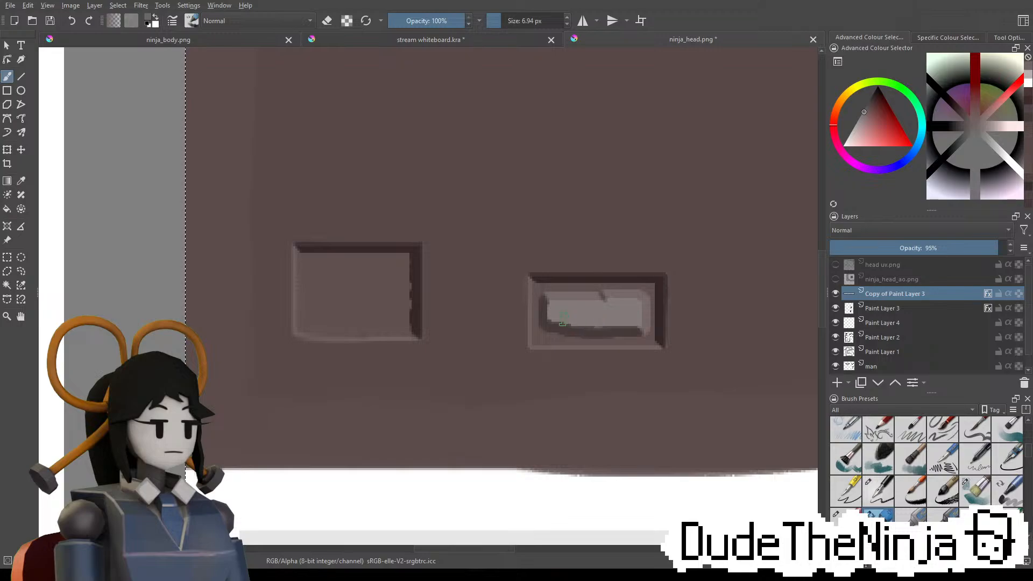
scroll(529, 328, down, 7)
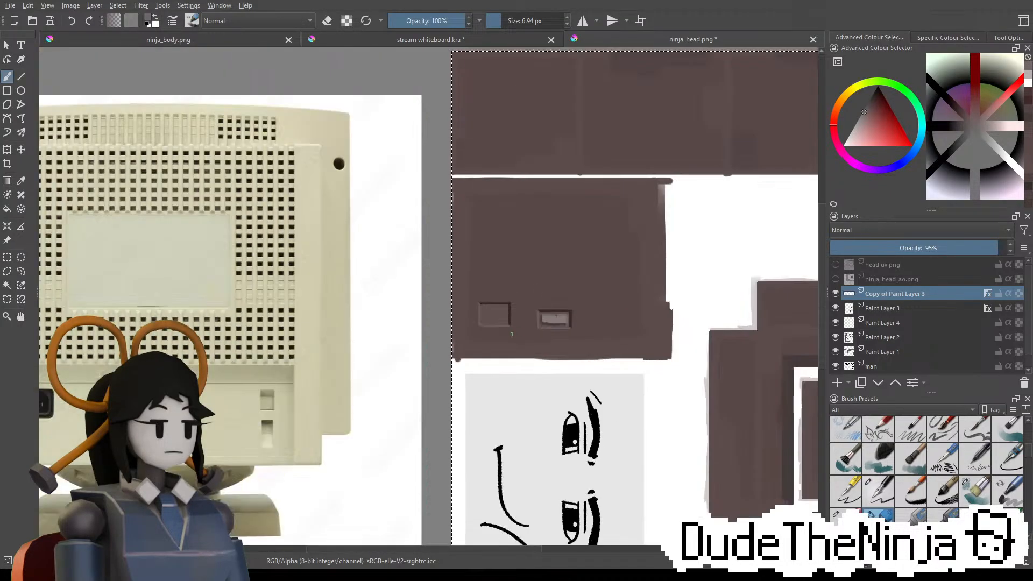
scroll(571, 343, up, 6)
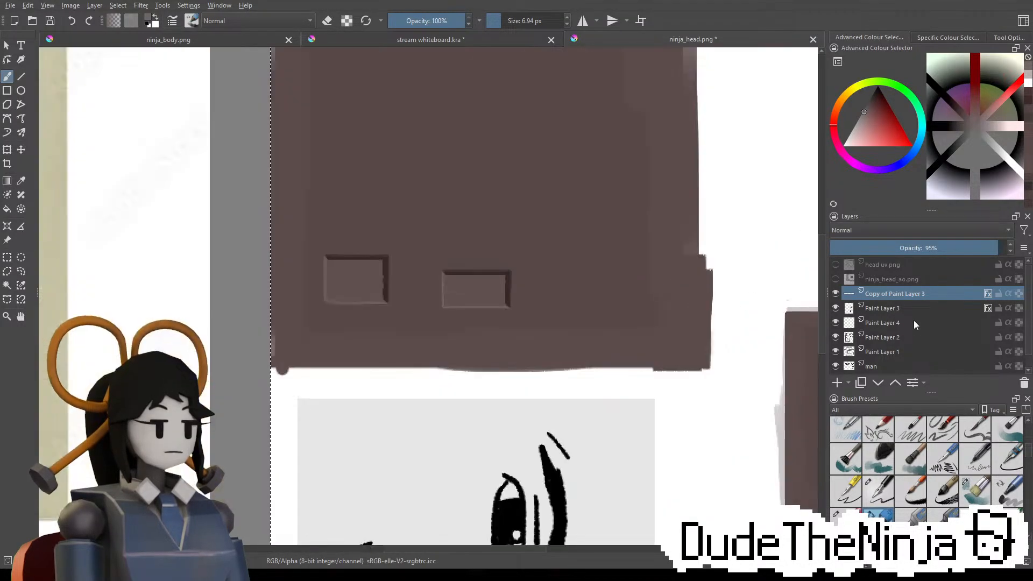
scroll(514, 338, down, 4)
scroll(536, 359, down, 4)
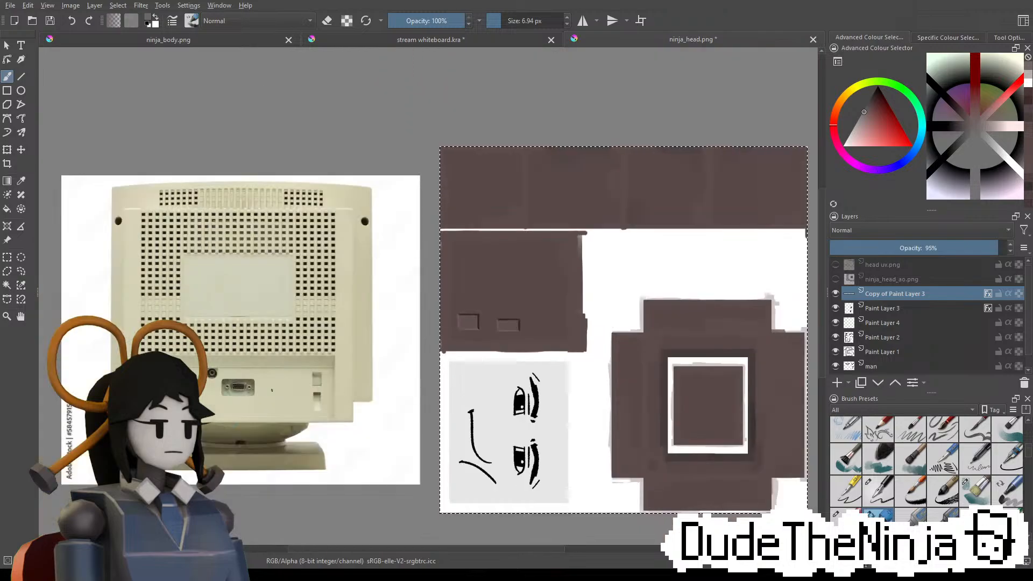
Select Paint Layer 3, try erasing around a small block inside the right port, sample its colour, and undo it
scroll(527, 347, up, 8)
key(Page_Down)
scroll(356, 287, up, 5)
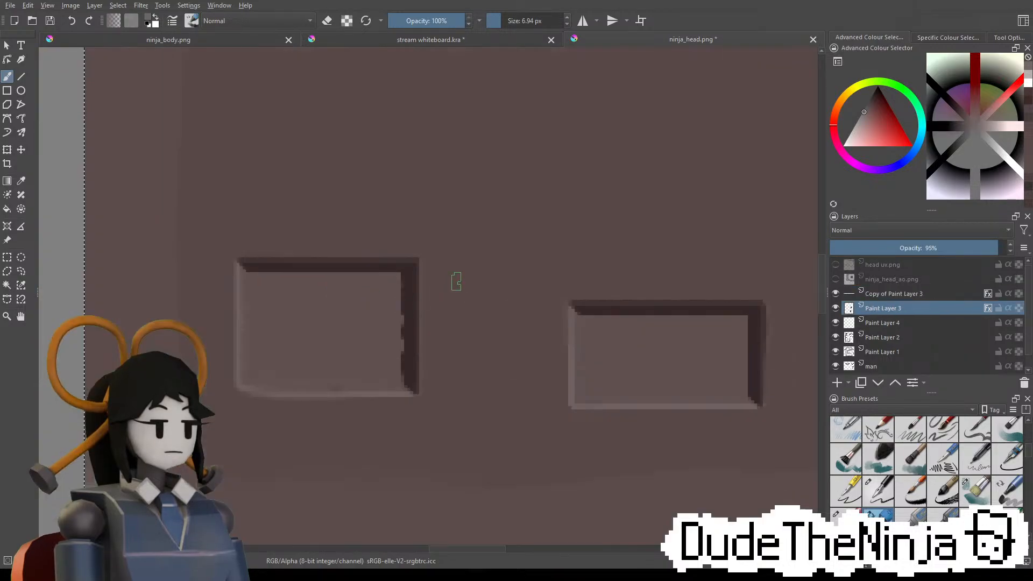
key(e)
drag(604, 344, 711, 360)
key(ctrl+z)
ctrl+click(664, 364)
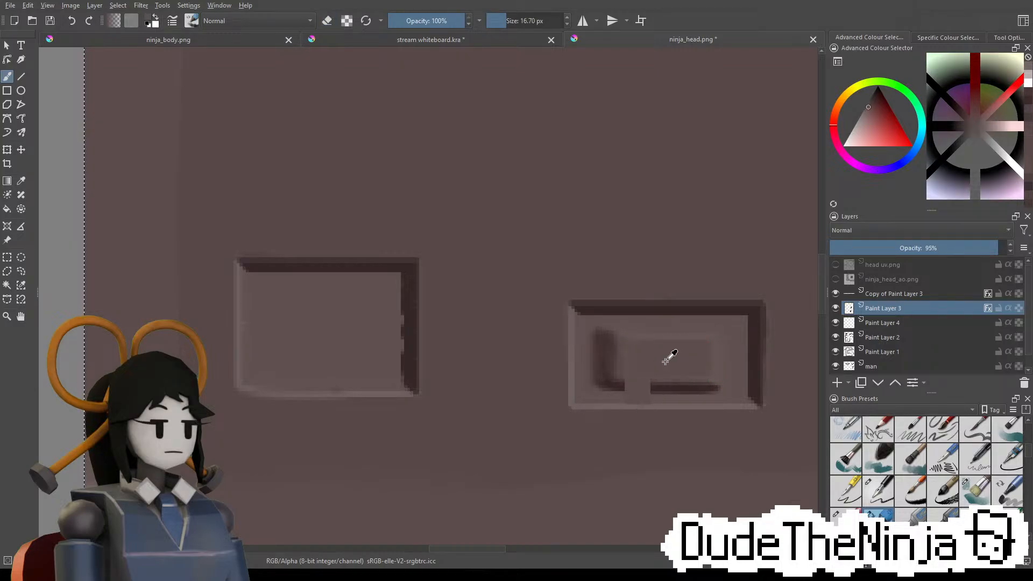
key(ctrl+z)
Try a flat grey block and short erased patches inside the right port, and undo each one
key(e)
drag(633, 361, 625, 361)
key(e)
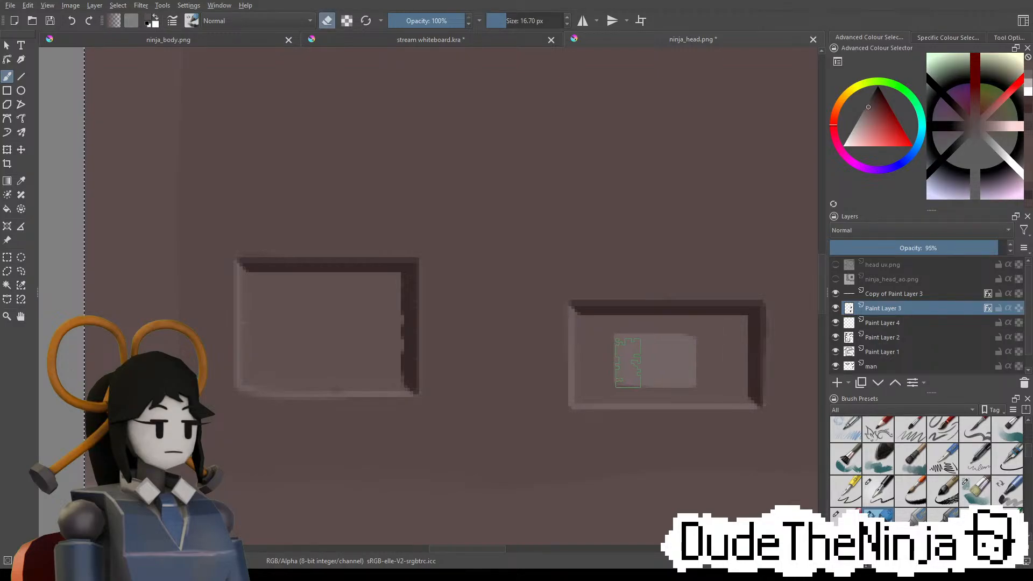
key(ctrl+z)
drag(606, 325, 671, 318)
key(ctrl+z)
drag(599, 358, 633, 354)
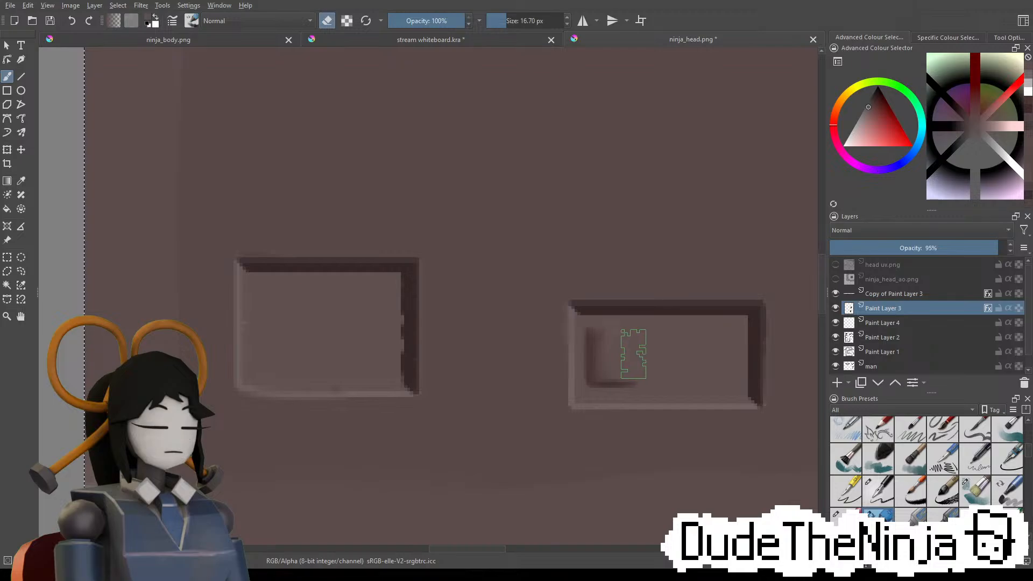
key(ctrl+z)
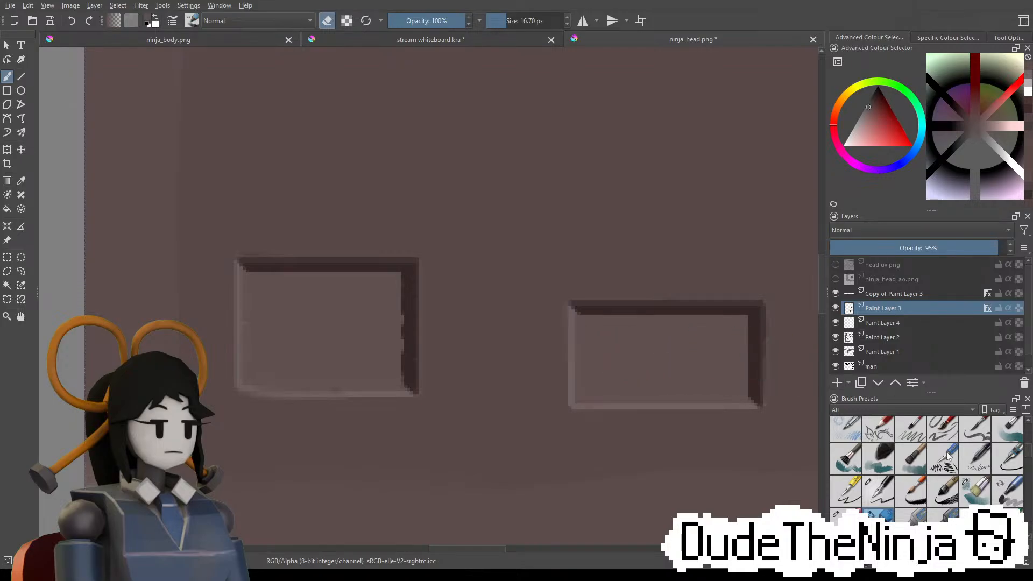
With a bristly brush preset, erase an elongated raised bar into the right port at 9.37 px and three small pegs into the left port at 2.94 px
scroll(1029, 460, down, 2)
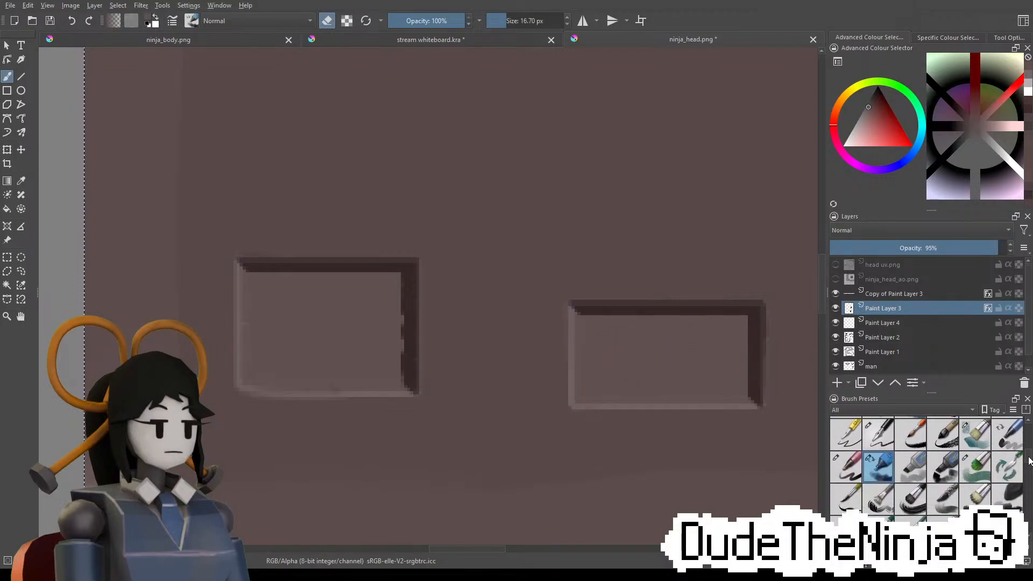
click(975, 493)
mouse_move(702, 346)
shift+mouse_down()
mouse_move(656, 358)
mouse_move(623, 345)
mouse_move(694, 355)
shift+mouse_up()
key(e)
key(ctrl+z)
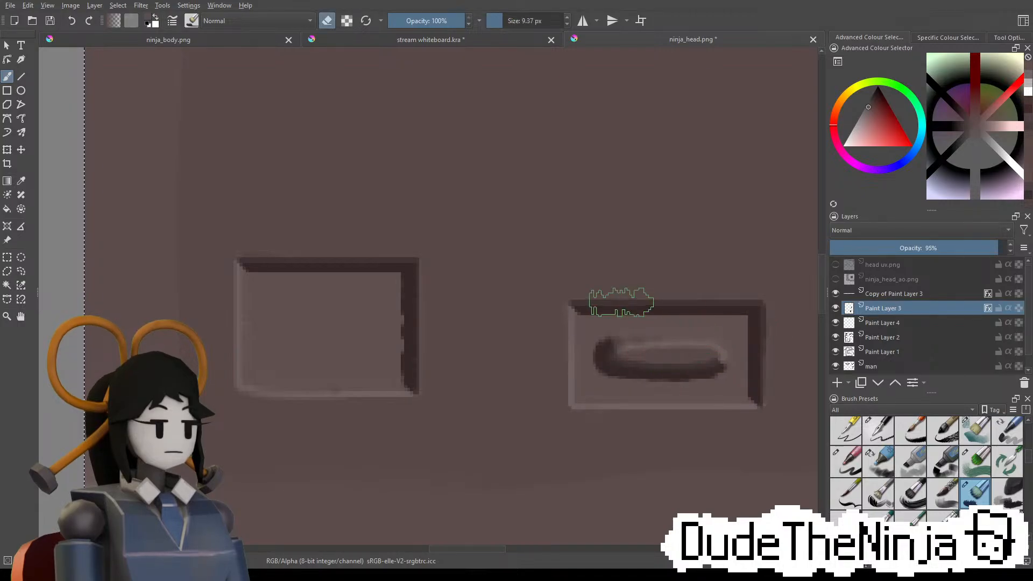
mouse_move(325, 317)
shift+mouse_down()
mouse_move(315, 316)
mouse_move(324, 327)
shift+mouse_up()
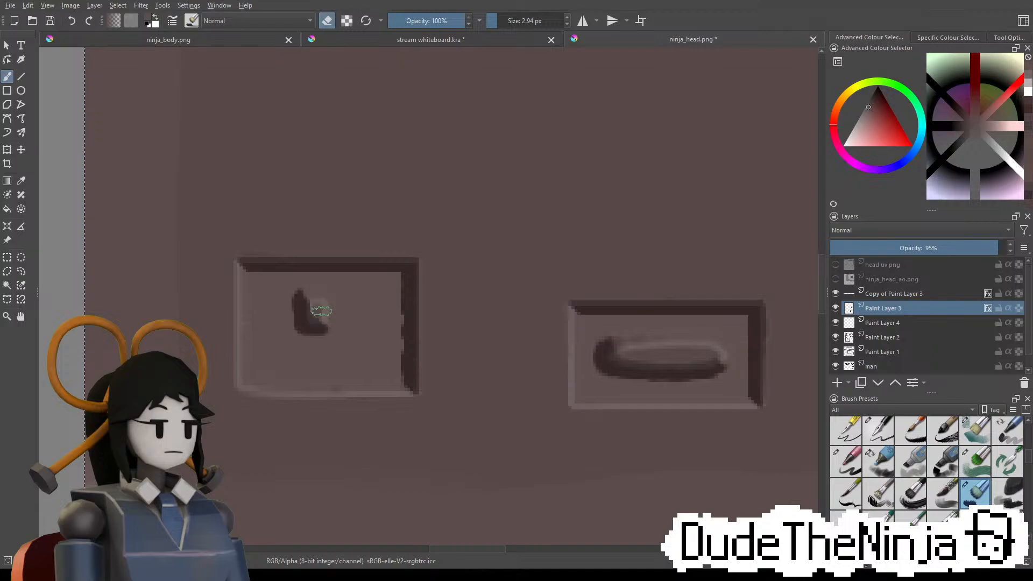
drag(265, 343, 295, 376)
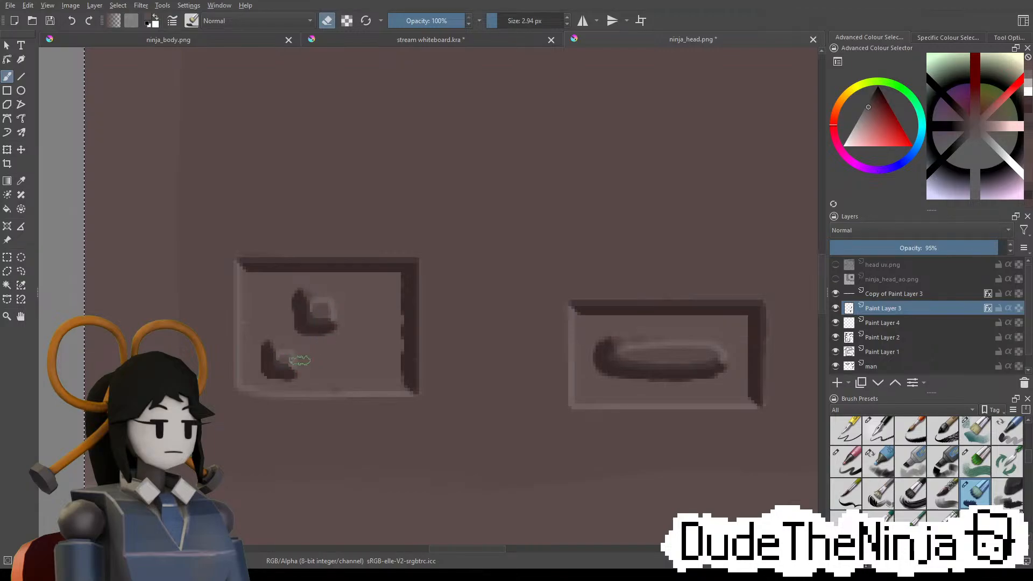
drag(335, 347, 371, 375)
key(ctrl+z)
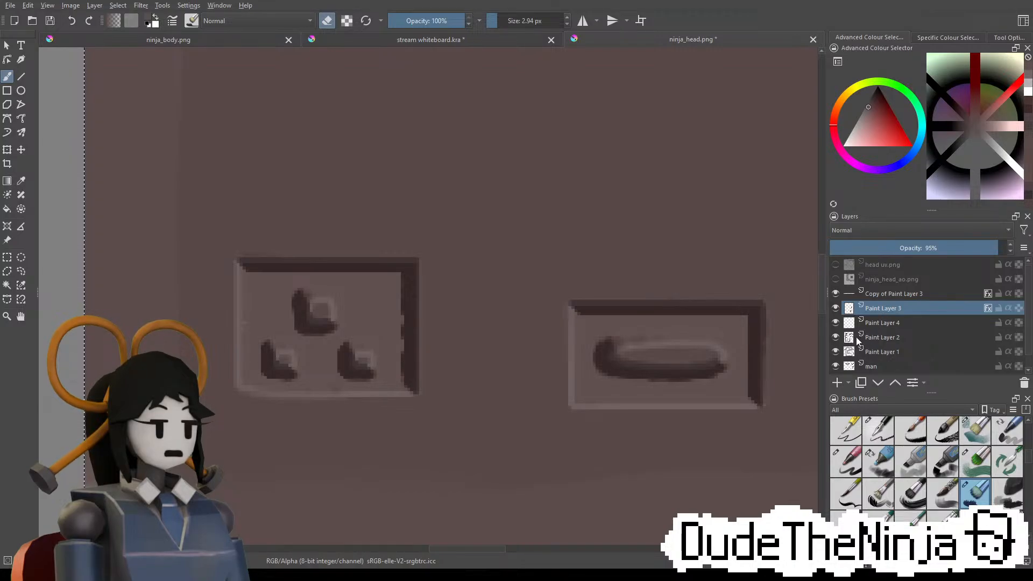
On Paint Layer 4, paint the upper peg in the left port light grey and try a dab on the lower-right peg
click(882, 322)
key(e)
drag(870, 124, 853, 129)
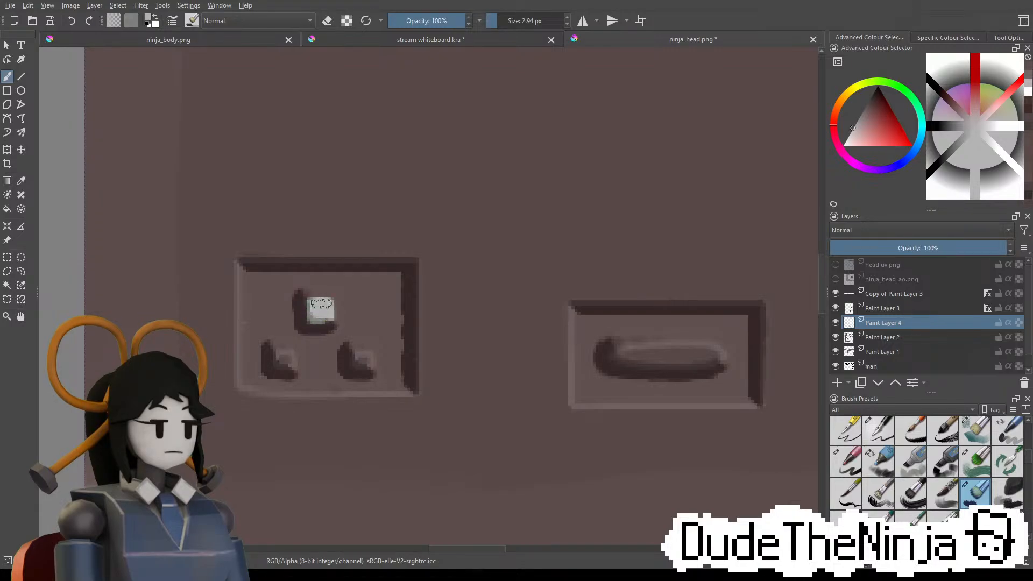
drag(320, 305, 324, 314)
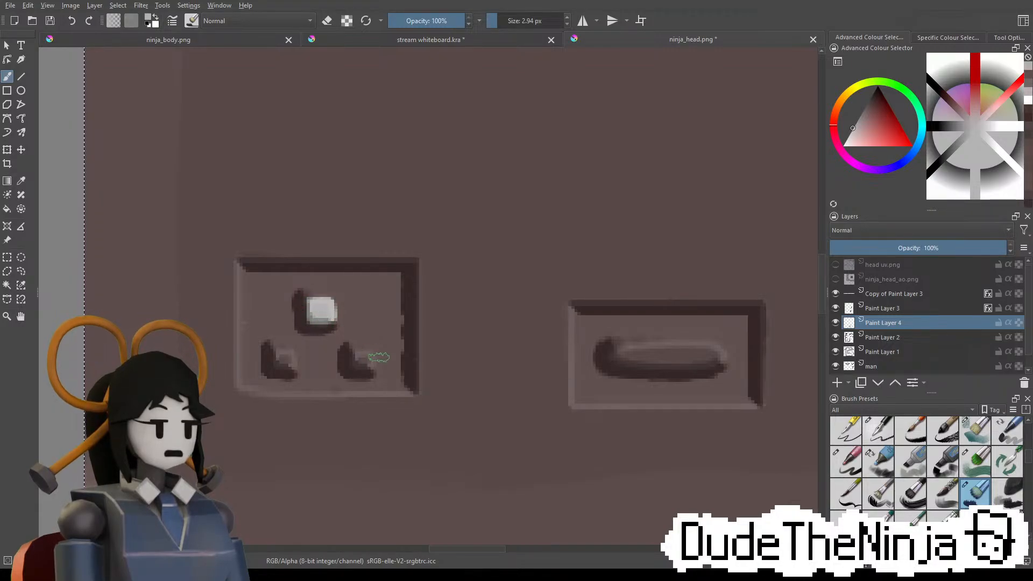
drag(360, 363, 364, 364)
Undo the light grey highlights, the three pegs and the elongated bar inside the ports
key(ctrl+z)
key(ctrl+z)
key(ctrl+z)
key(ctrl+z)
key(ctrl+z)
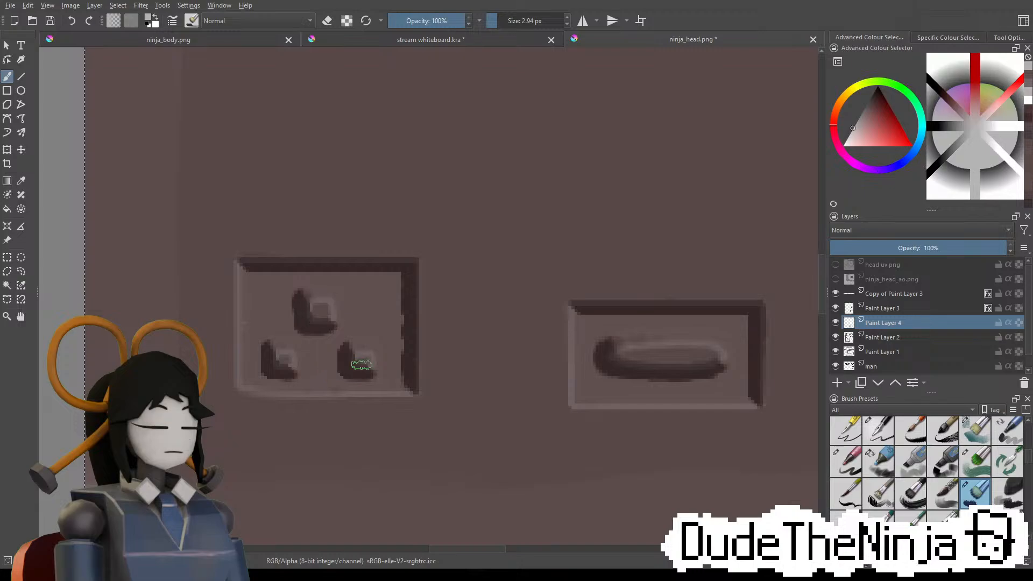
key(ctrl+z)
key(ctrl+z)
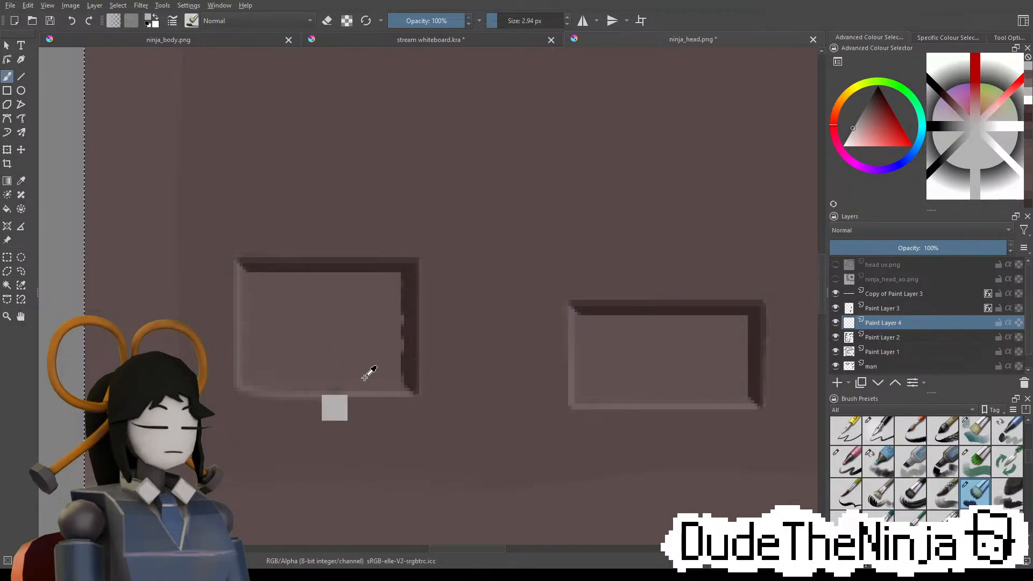
Delete Paint Layer 3, which holds the two recessed ports
scroll(324, 313, down, 5)
scroll(552, 292, down, 1)
scroll(573, 295, up, 3)
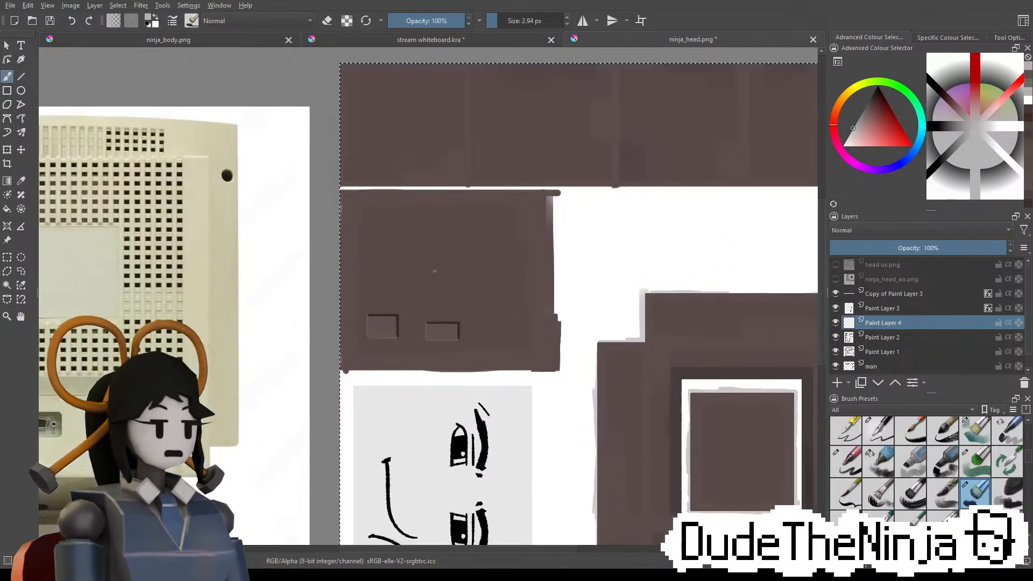
click(906, 310)
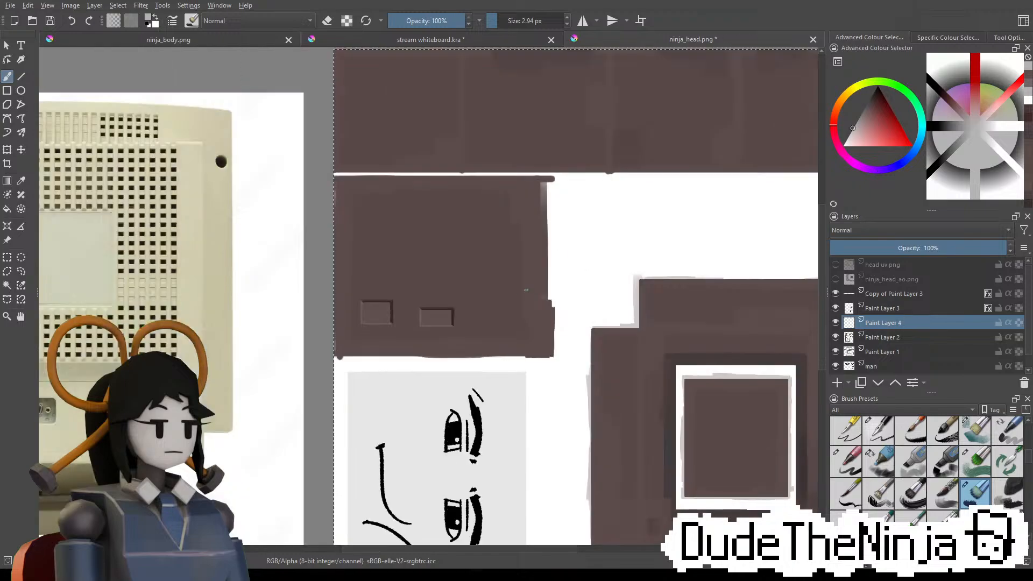
click(1025, 383)
Select Copy of Paint Layer 3, try a dark grey stroke on the brown panel with a 120 px bristle brush, and undo it
click(913, 296)
click(877, 86)
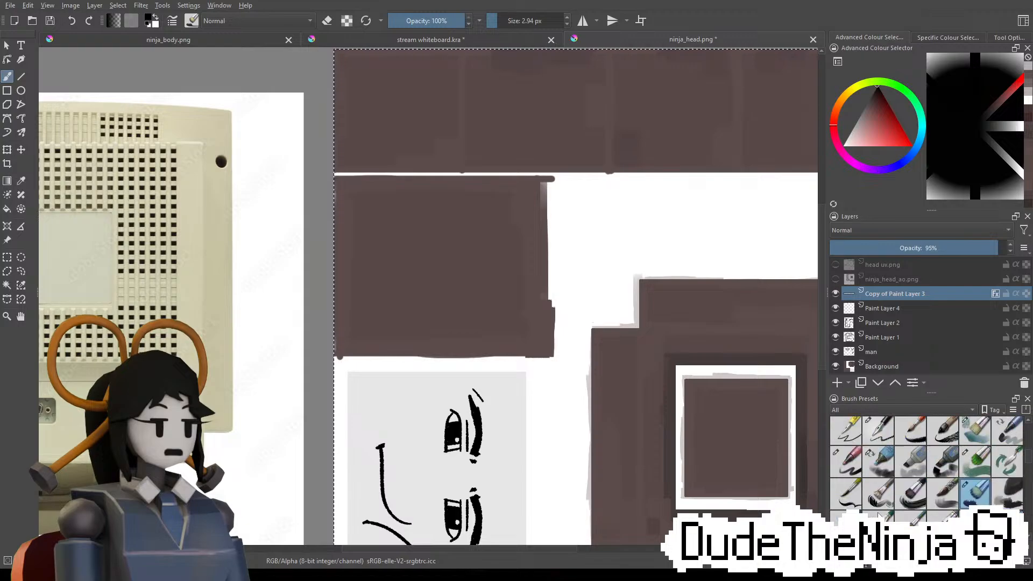
scroll(880, 515, down, 3)
click(846, 462)
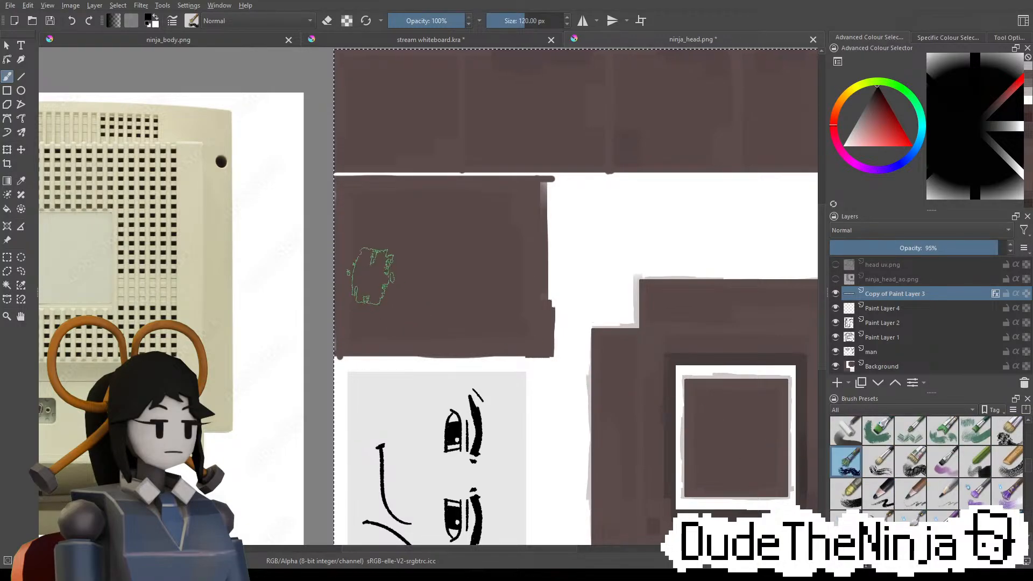
scroll(409, 296, up, 1)
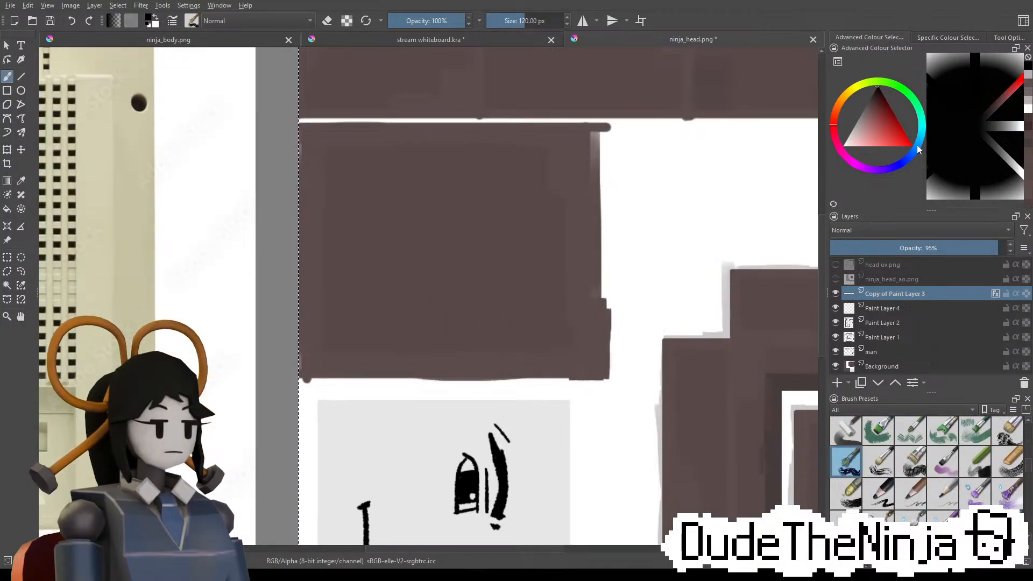
click(867, 102)
mouse_move(473, 271)
mouse_down()
mouse_move(538, 210)
mouse_move(537, 226)
mouse_up()
key(ctrl+z)
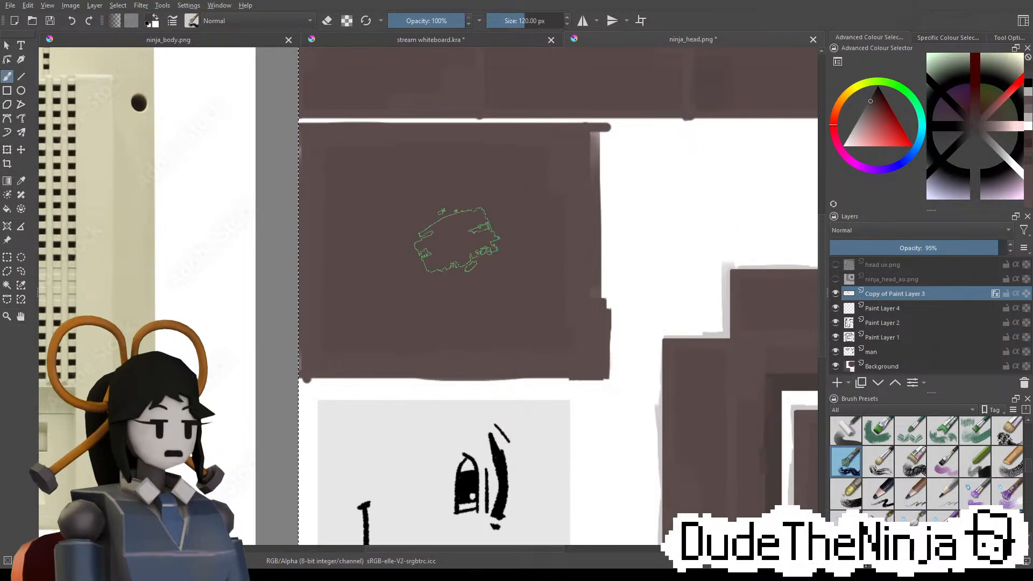
Try strokes on the brown panel with a 90 px and a 130 px textured brush preset, and undo them
click(1008, 461)
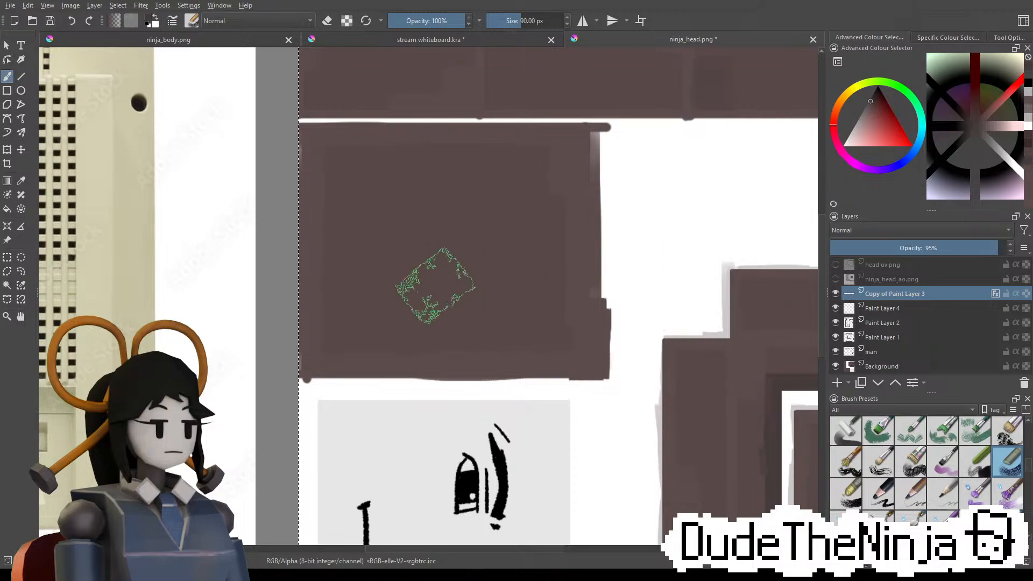
drag(425, 291, 559, 262)
key(ctrl+z)
drag(364, 235, 526, 212)
key(ctrl+z)
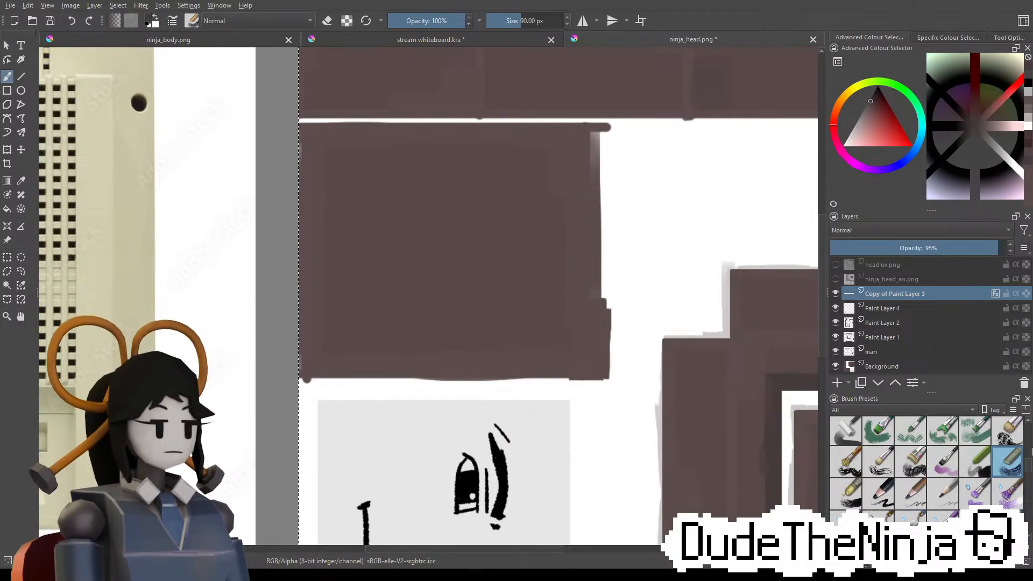
click(995, 433)
drag(392, 231, 414, 253)
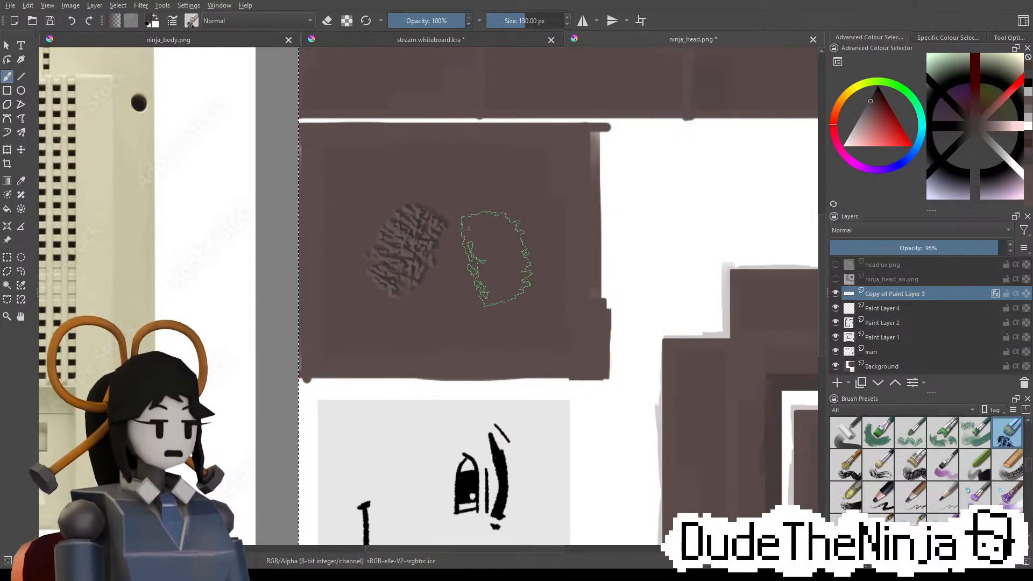
ctrl+click(500, 251)
key(ctrl+z)
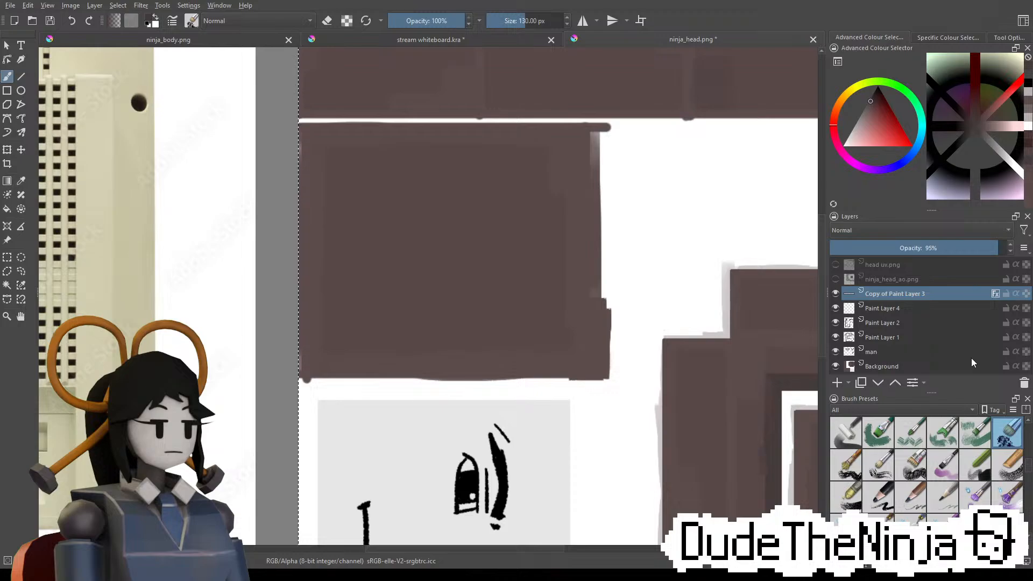
Delete the Copy of Paint Layer 3 layer and test a short stroke on the brown panel
click(1024, 383)
drag(403, 226, 376, 220)
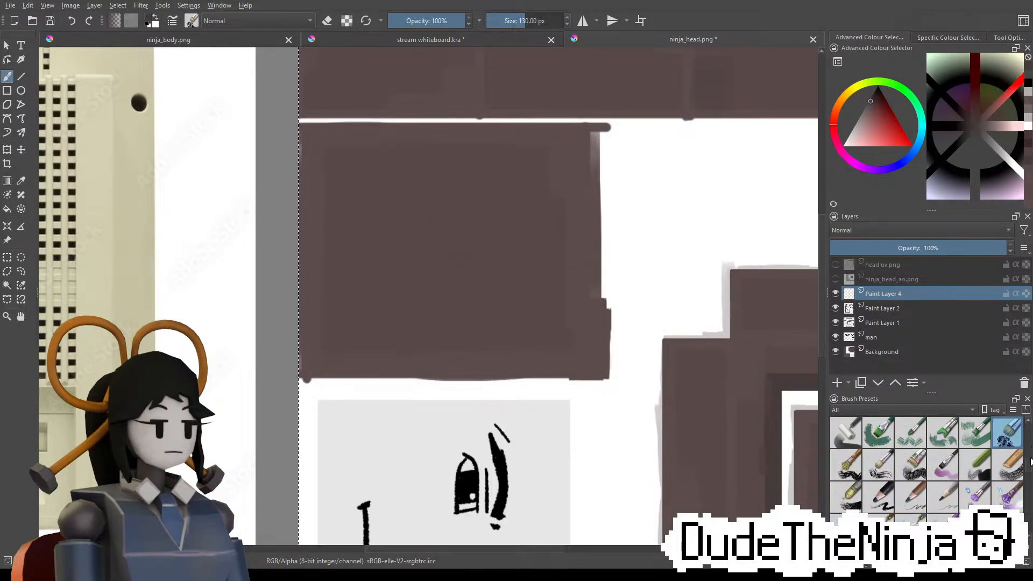
Try the 230 px spatter and 175 px speckle texture presets on the brown panel, discarding the test marks
click(1017, 472)
scroll(925, 471, down, 10)
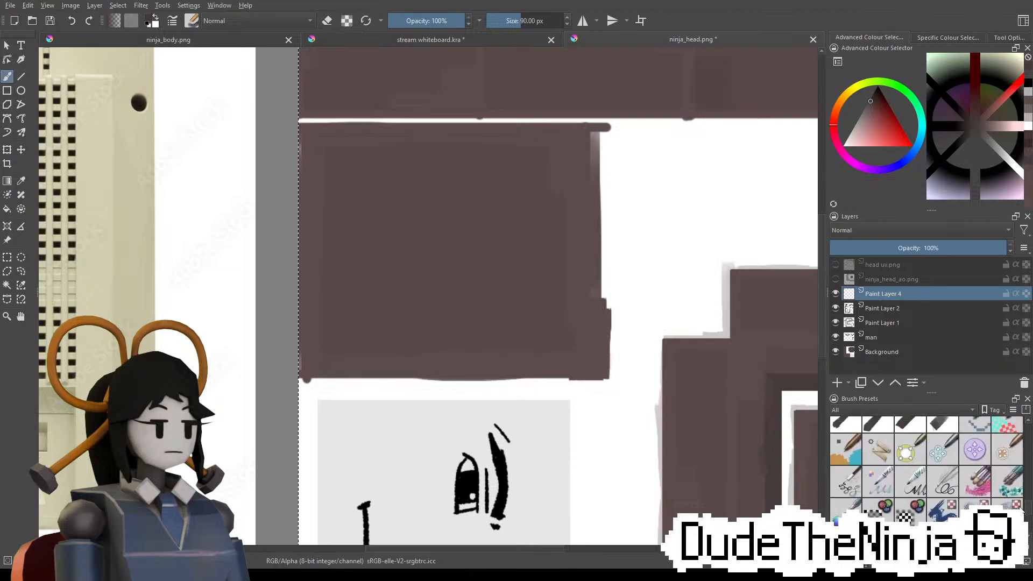
click(975, 439)
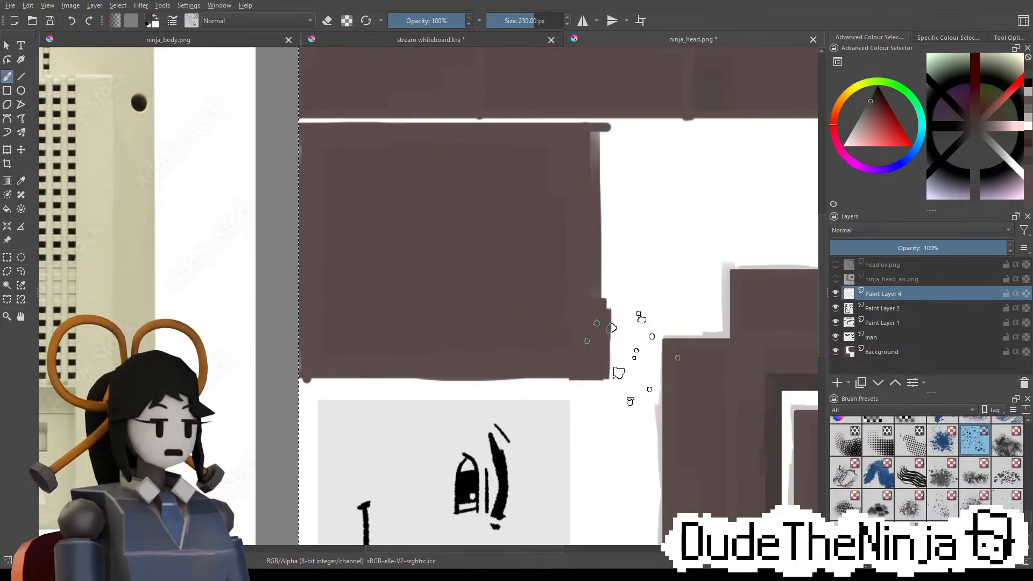
click(1008, 474)
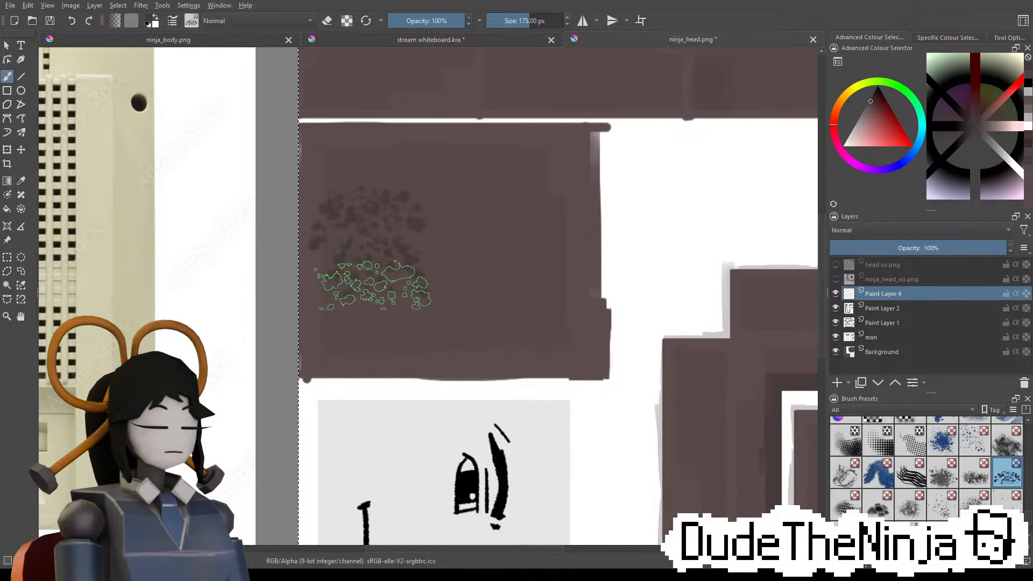
scroll(1028, 542, down, 2)
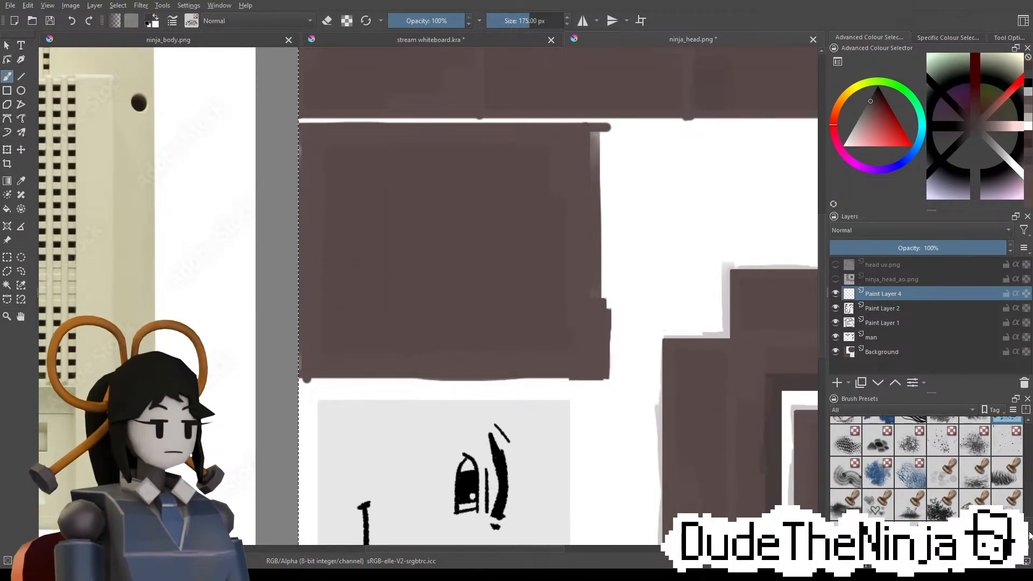
scroll(1030, 538, down, 1)
Try a long stroke and single dabs of the 100 px scale-pattern texture brush on the brown panel, and undo them
click(878, 516)
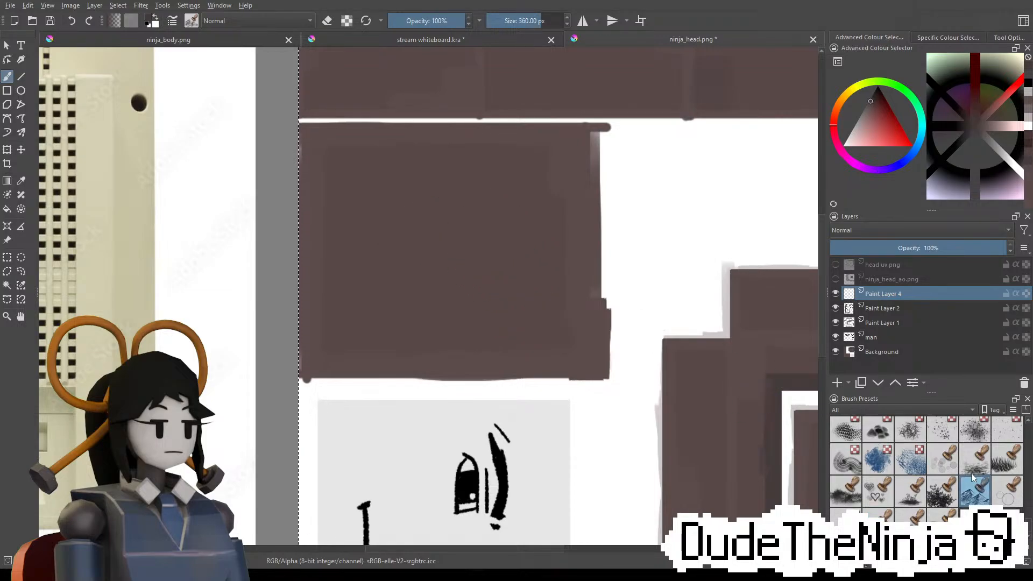
click(846, 429)
drag(564, 204, 455, 284)
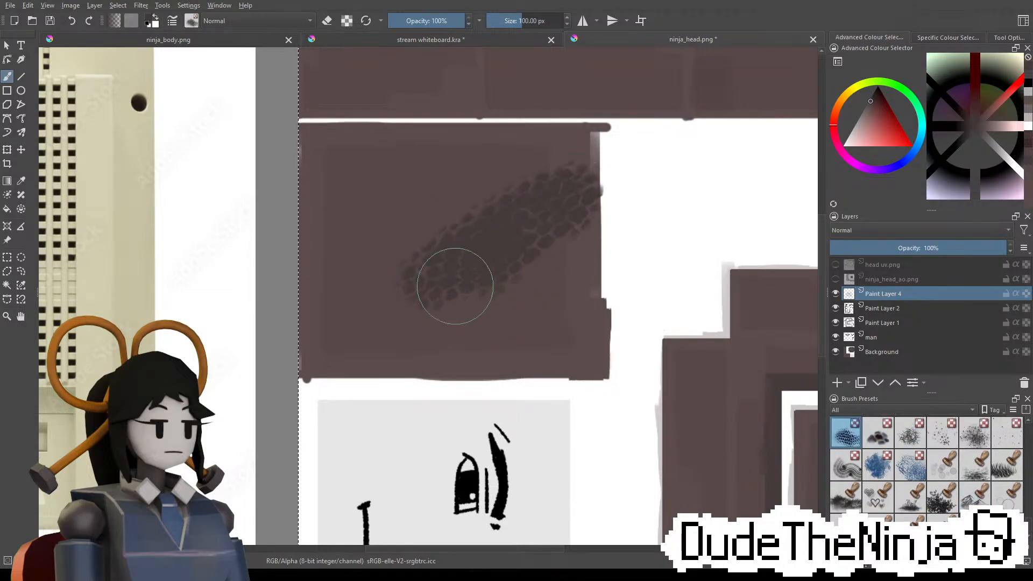
key(ctrl+z)
click(371, 210)
key(ctrl+z)
key(ctrl+z)
click(361, 211)
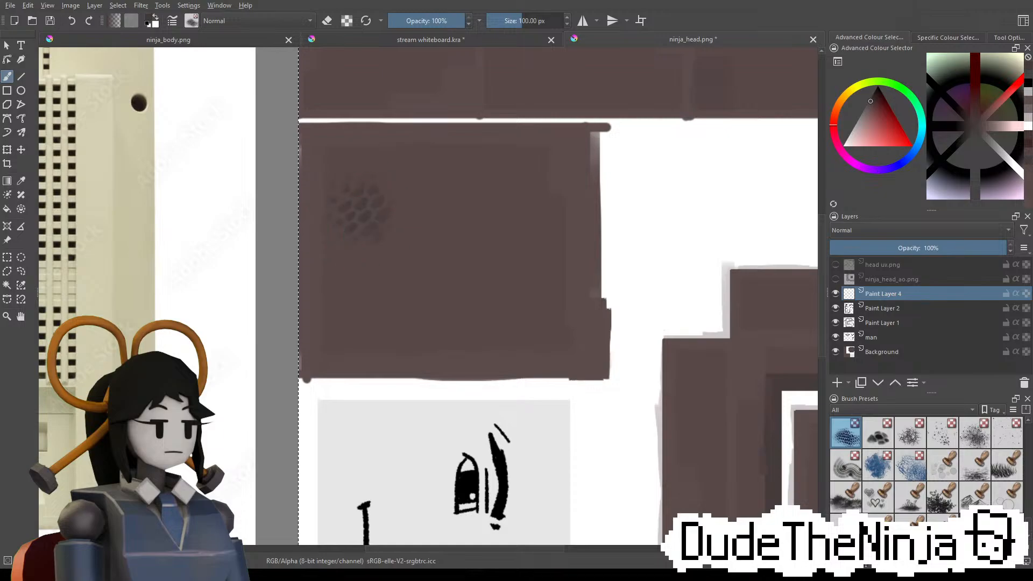
key(ctrl+z)
scroll(989, 453, up, 1)
click(942, 465)
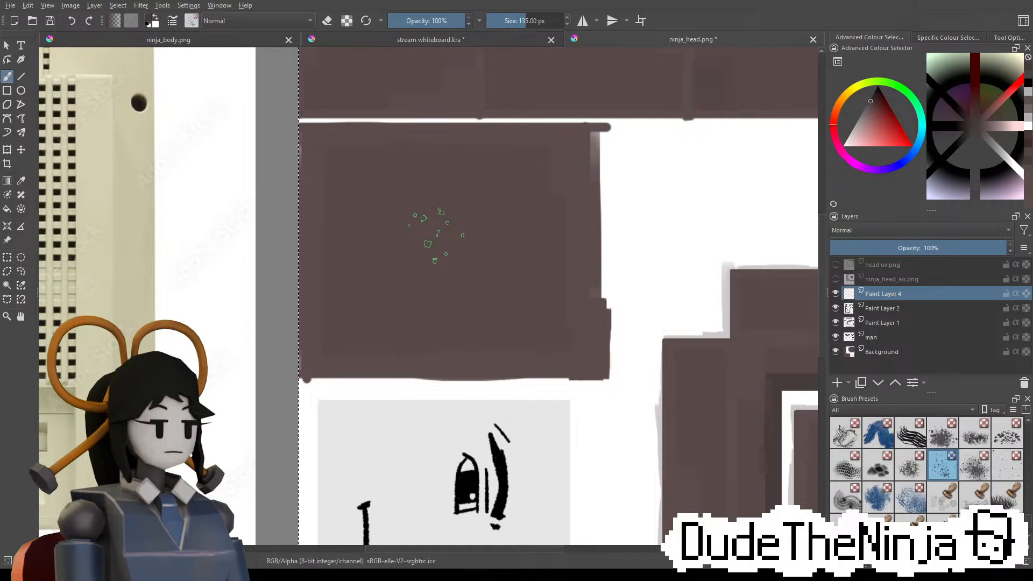
click(1006, 437)
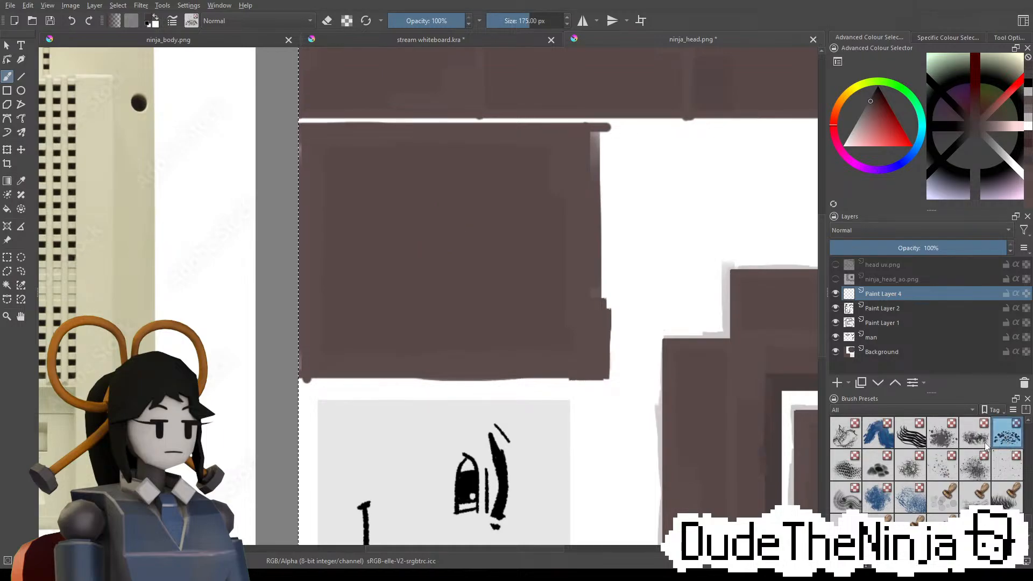
scroll(993, 454, up, 2)
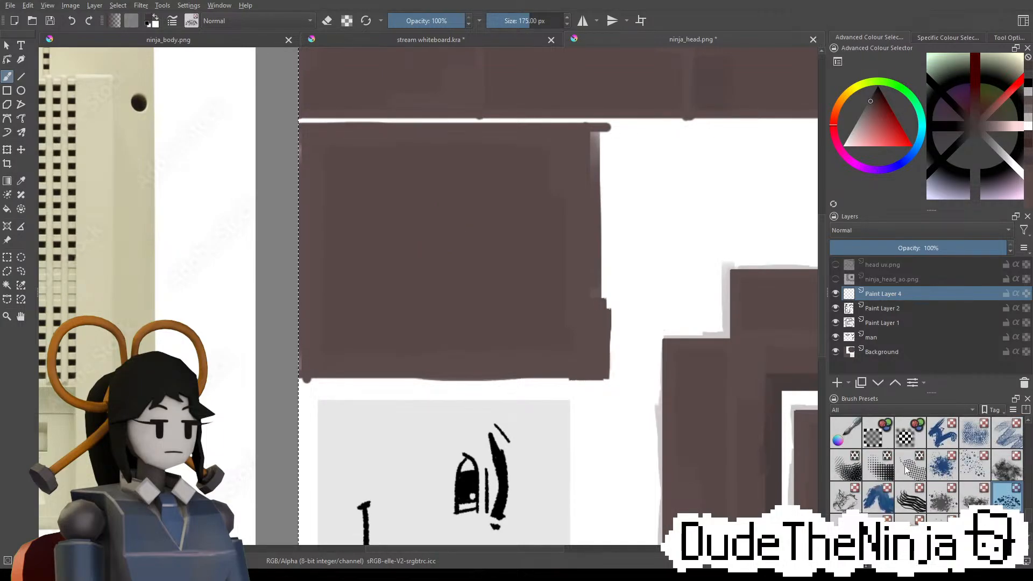
Cover the middle of the brown panel with a dark dot pattern using the 40 px halftone brush preset
click(906, 470)
drag(371, 230, 523, 193)
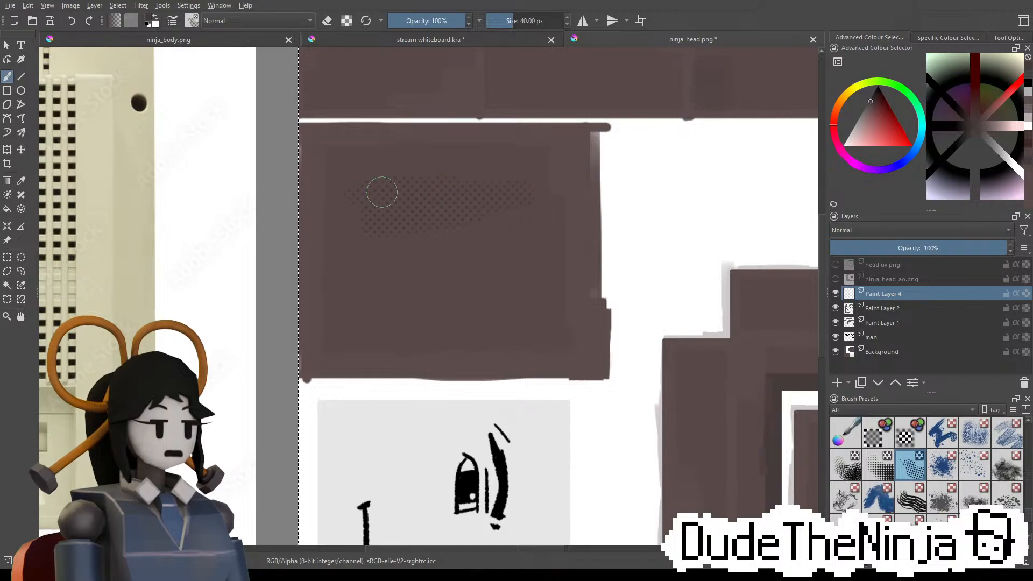
mouse_move(376, 191)
mouse_down()
mouse_move(353, 254)
mouse_move(370, 295)
mouse_up()
key(ctrl+z)
mouse_move(371, 226)
middle_down()
mouse_move(666, 219)
mouse_move(641, 231)
mouse_move(527, 202)
middle_up()
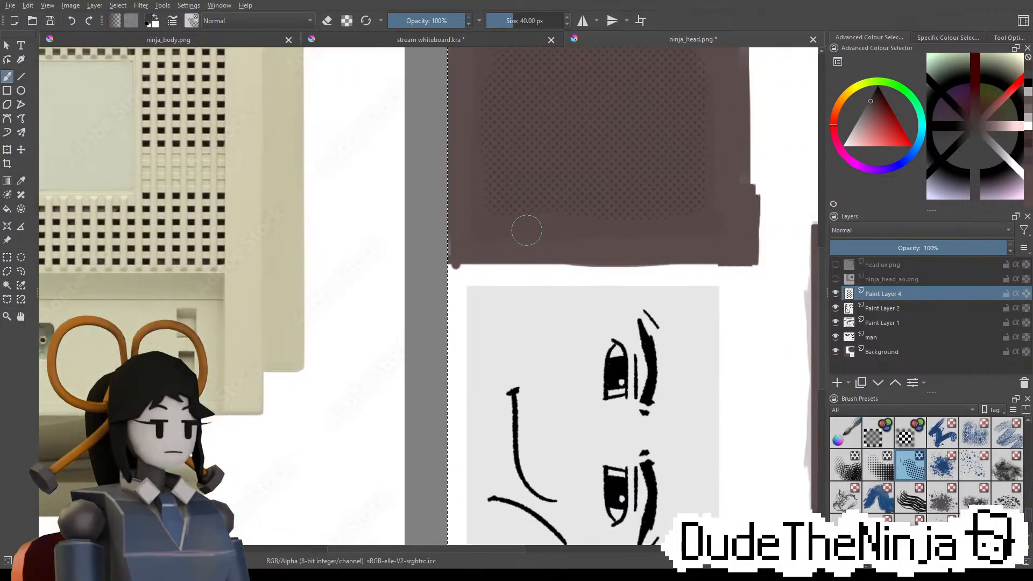
Erase the uneven lowest rows of the dot pattern so it ends in a straight lower edge
key(e)
shift+drag(470, 205, 747, 209)
key(b)
Try strokes of the 55 px halftone preset on the brown panel below the dot pattern, and undo them
click(870, 469)
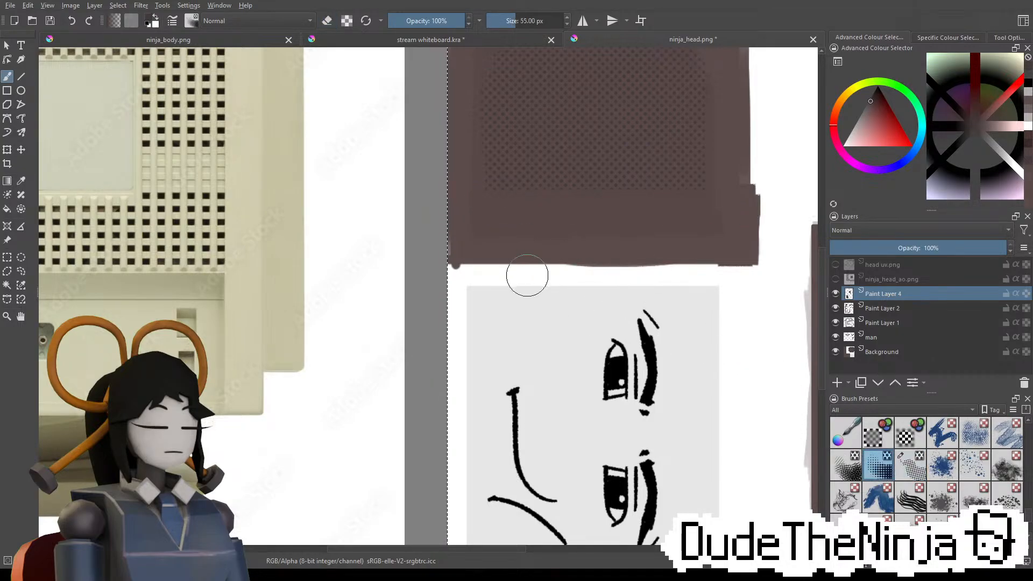
mouse_move(479, 196)
mouse_down()
mouse_move(733, 207)
mouse_move(672, 233)
mouse_move(694, 224)
mouse_up()
key(ctrl+z)
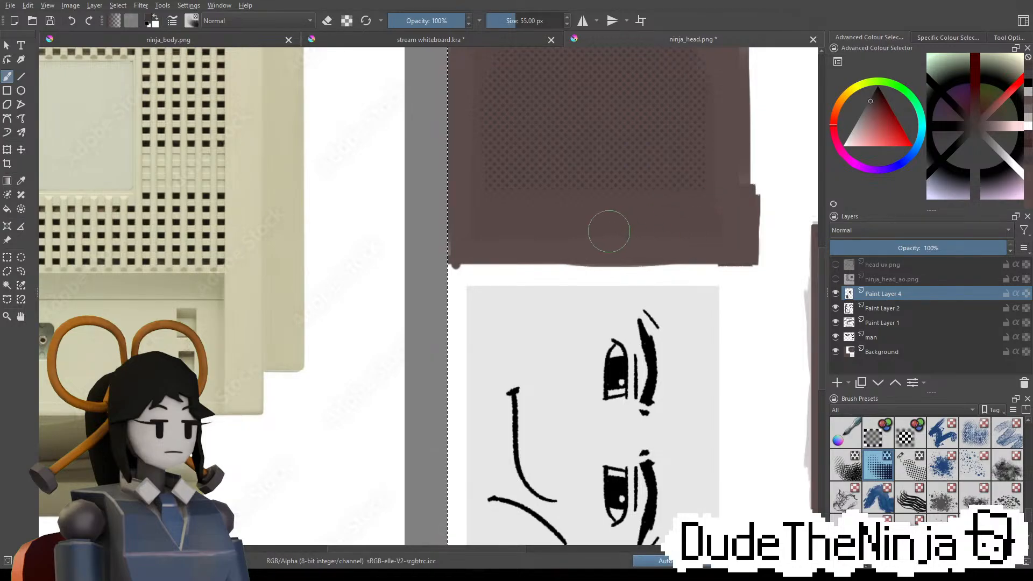
drag(613, 231, 636, 230)
key(ctrl+z)
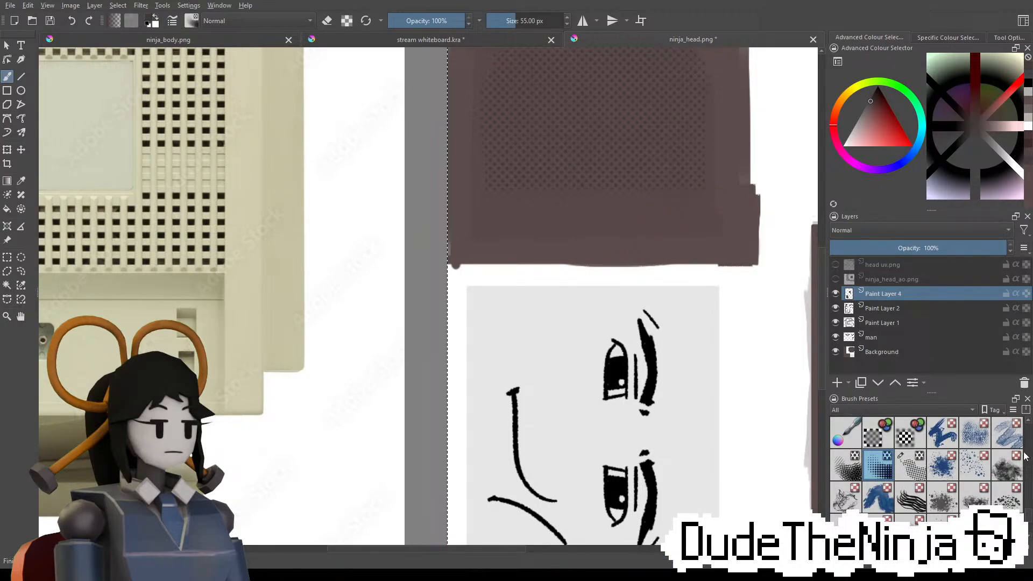
Try erasing a horizontal band through the dot pattern with a textured brush preset at 63.20 px, and undo it
click(943, 434)
middle_drag(623, 209, 588, 330)
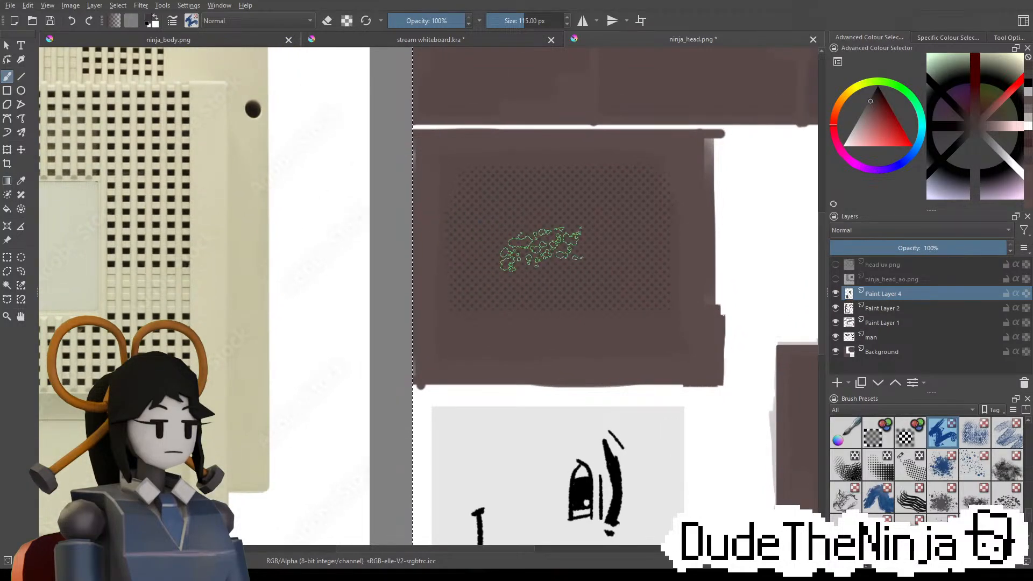
key(e)
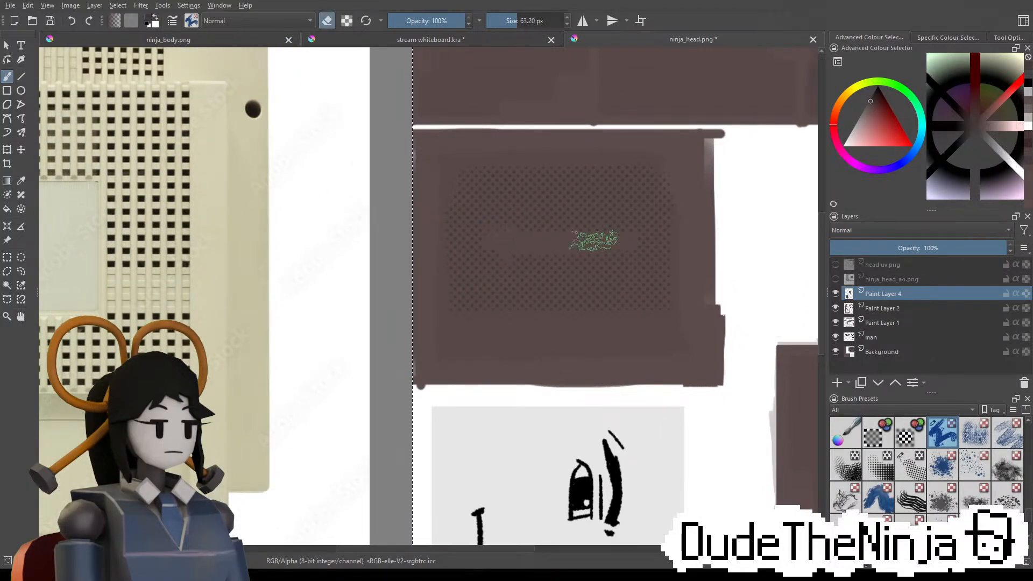
Add a new paint layer above the dots and choose the 16.70 px rectangular-tip marker preset with a light gray colour
scroll(1031, 509, down, 10)
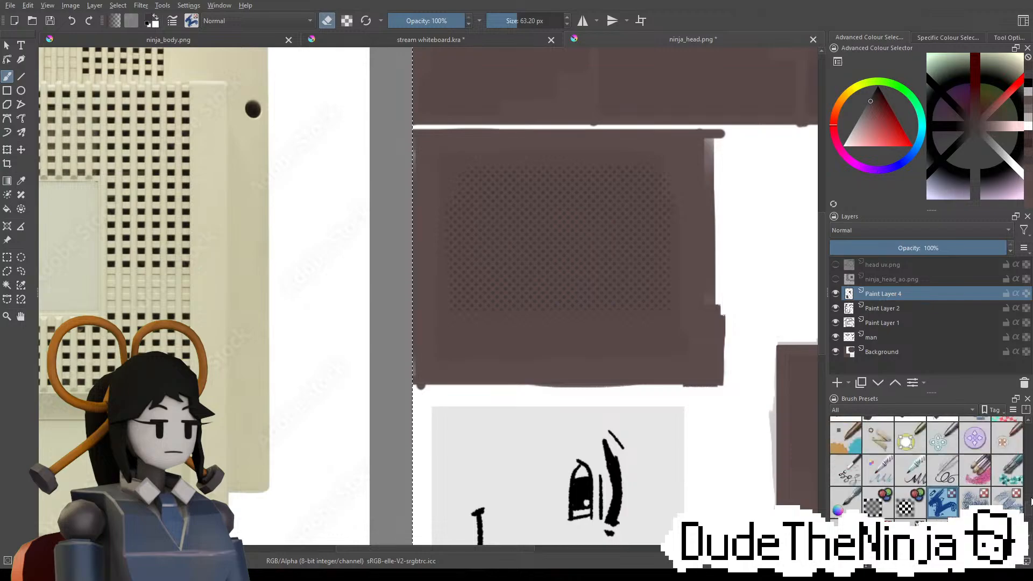
drag(1027, 478, 1031, 452)
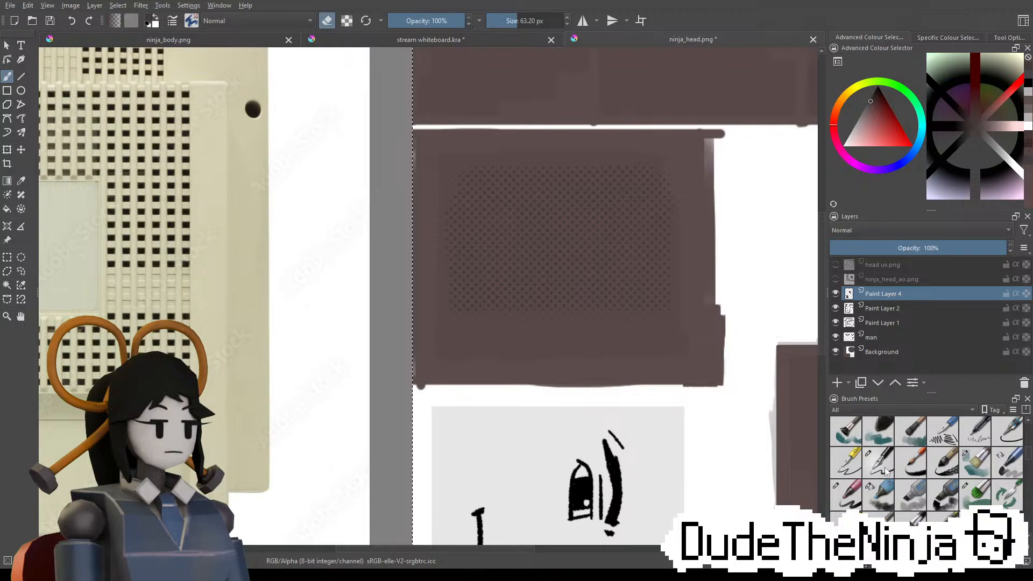
click(878, 492)
click(837, 383)
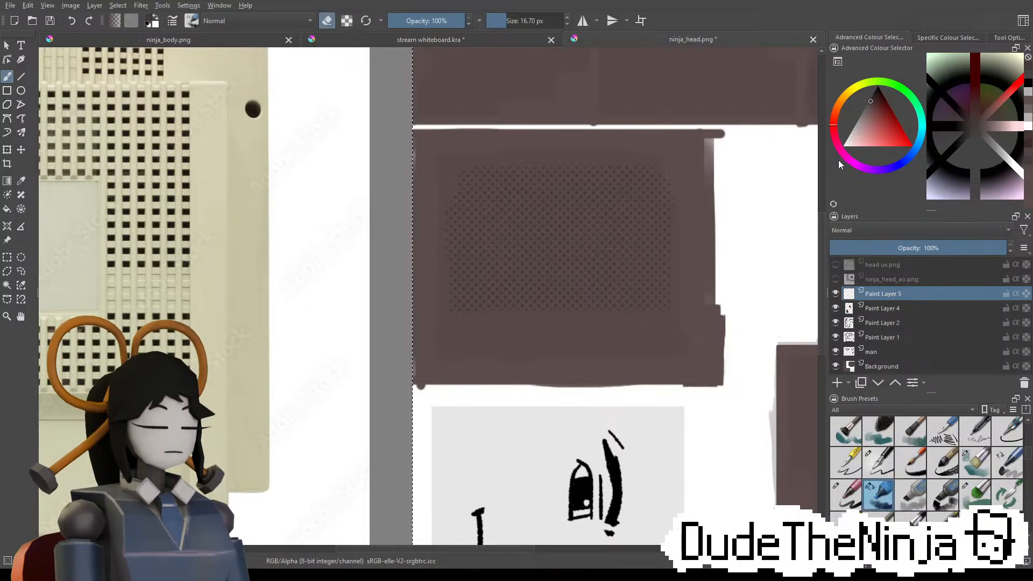
click(852, 128)
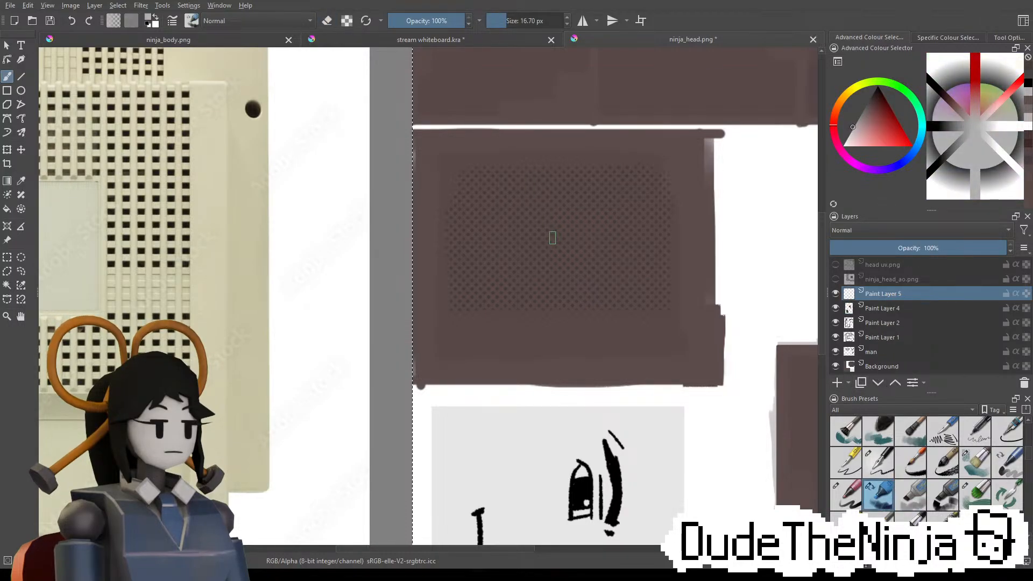
Paint a solid light gray label rectangle in the middle of the dot pattern with the brush enlarged to about 108 px
mouse_move(530, 241)
shift+mouse_down()
mouse_move(589, 243)
mouse_move(511, 247)
shift+mouse_up()
key(ctrl+z)
key(v)
key(b)
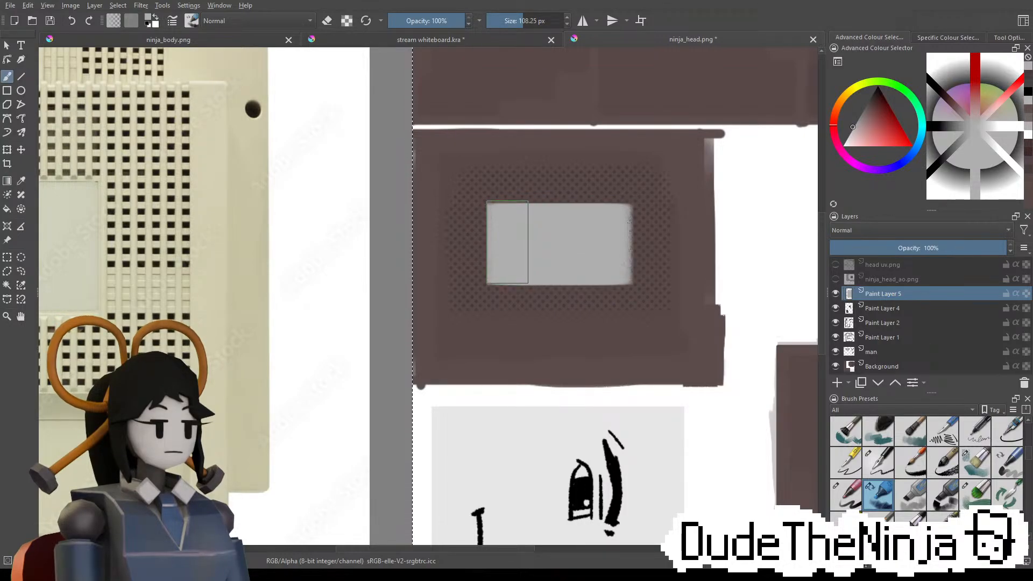
drag(617, 244, 614, 244)
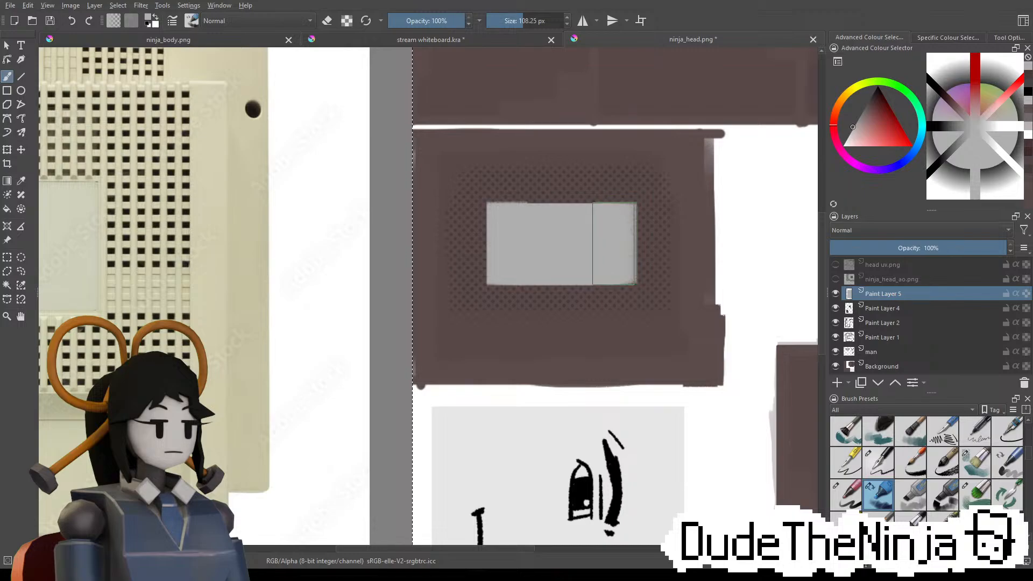
scroll(612, 246, down, 2)
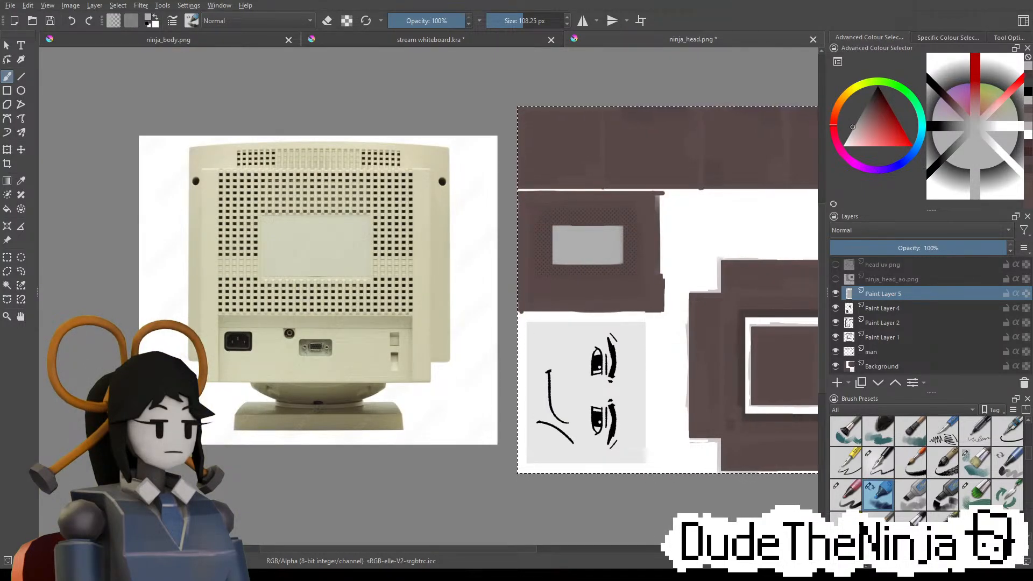
scroll(586, 228, up, 3)
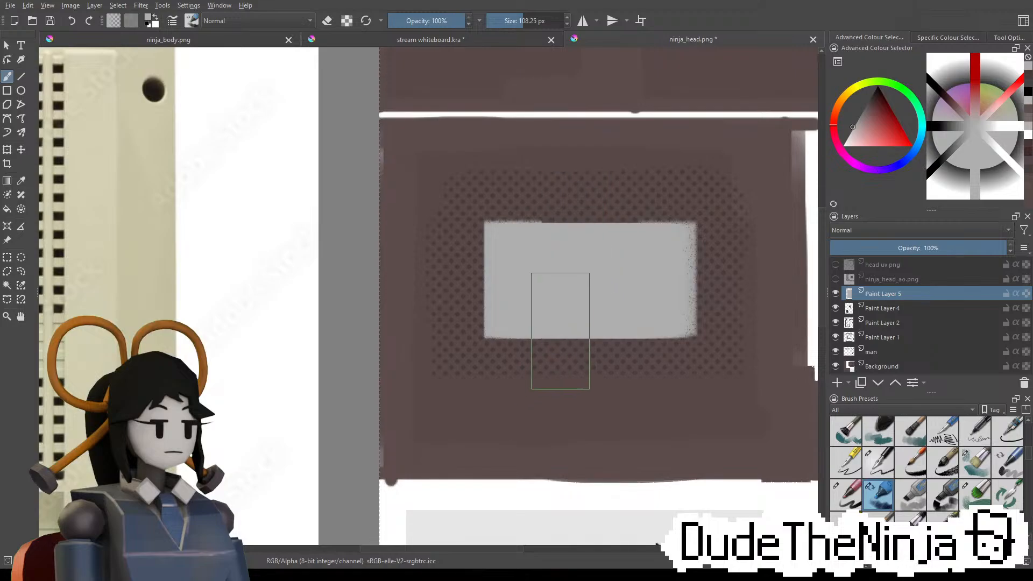
Try an embossed layer style on Paint Layer 4 and dark strokes on the panel around the label, undoing the strokes
click(905, 311)
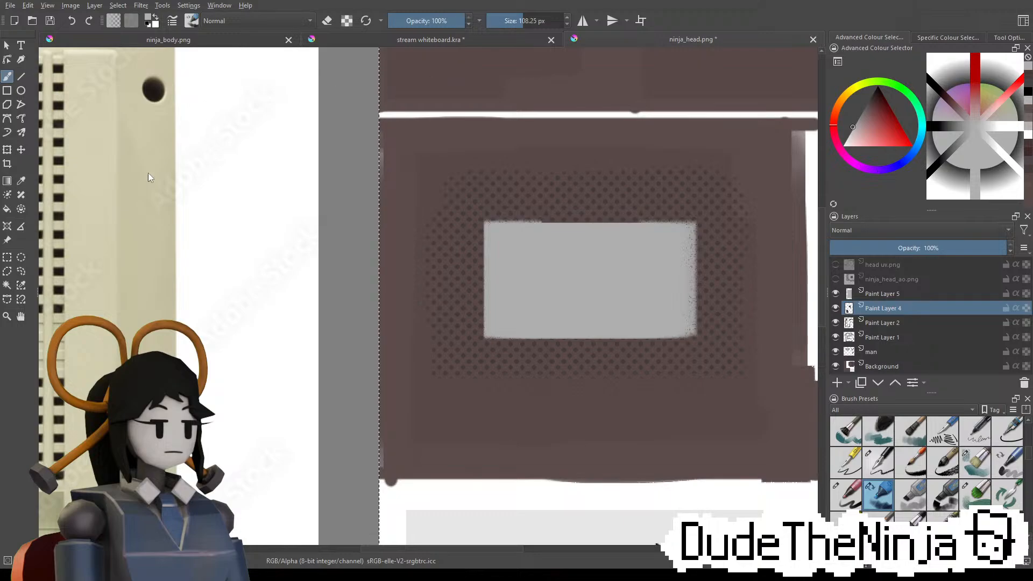
click(130, 180)
mouse_move(453, 419)
mouse_down()
mouse_move(564, 409)
mouse_move(558, 427)
mouse_up()
key(ctrl+z)
mouse_move(897, 102)
mouse_down()
mouse_move(900, 69)
mouse_move(877, 80)
mouse_up()
mouse_move(480, 184)
shift+mouse_down()
mouse_move(435, 183)
mouse_move(578, 181)
shift+mouse_up()
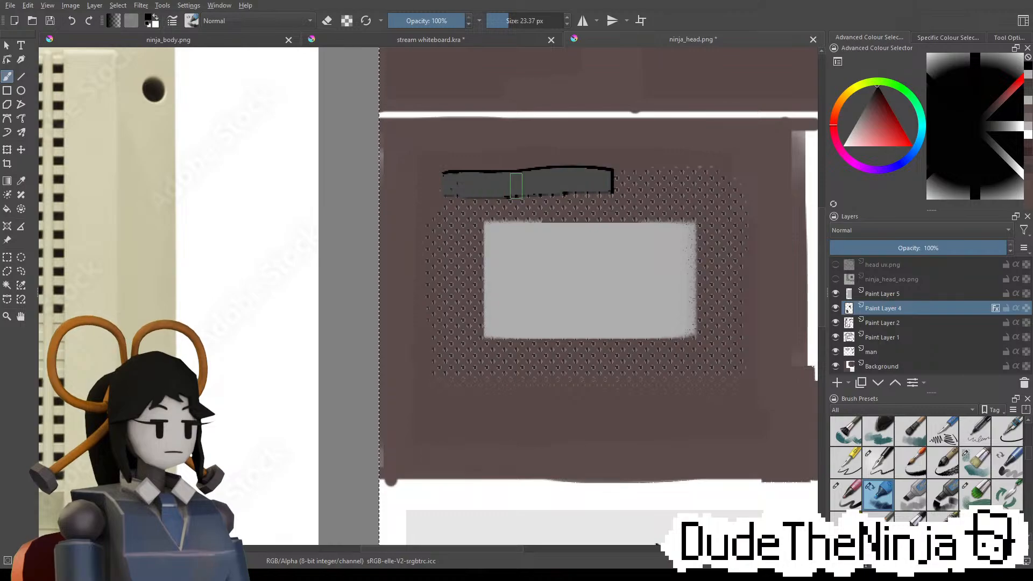
key(ctrl+z)
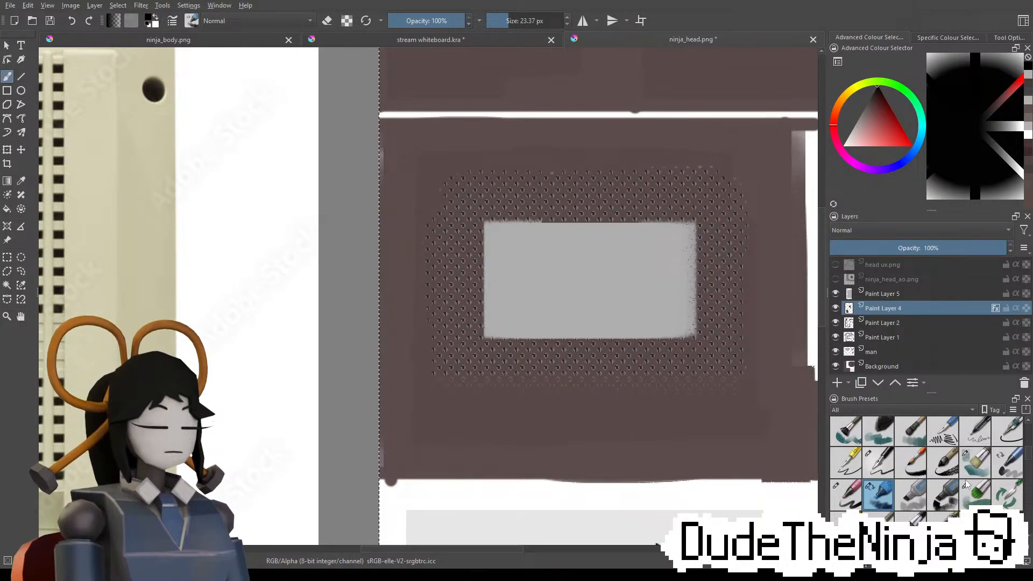
Erase the ragged outer edges of the dot pattern with the 23.37 px brush and turn off Paint Layer 4's layer style
key(e)
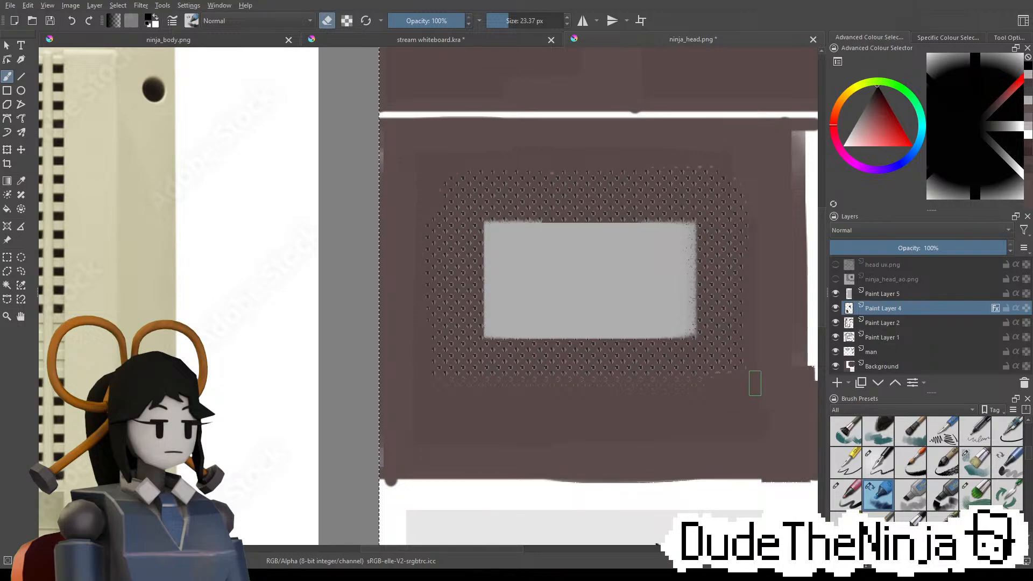
key(v)
drag(758, 386, 405, 396)
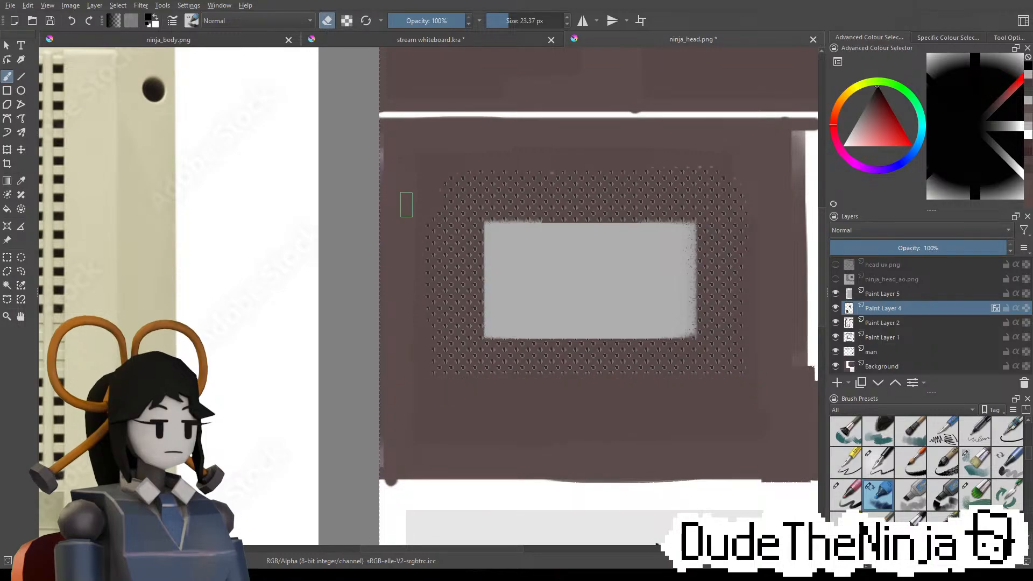
mouse_move(434, 171)
mouse_down()
mouse_move(440, 439)
mouse_move(436, 423)
mouse_up()
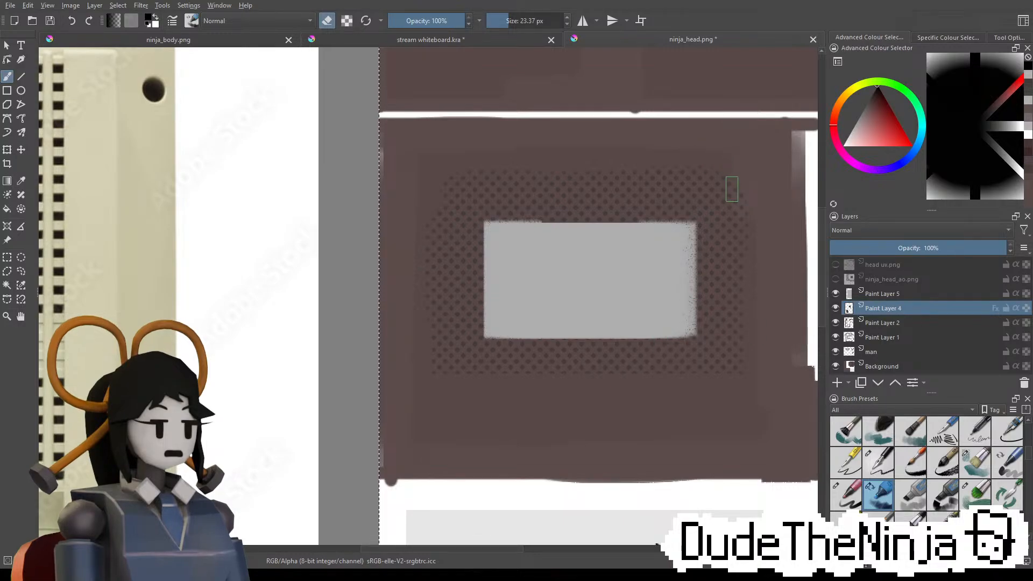
Sample the panel's brown on Paint Layer 5 and try a stroke over the gray label's side edge, undoing the stroke
scroll(559, 214, down, 3)
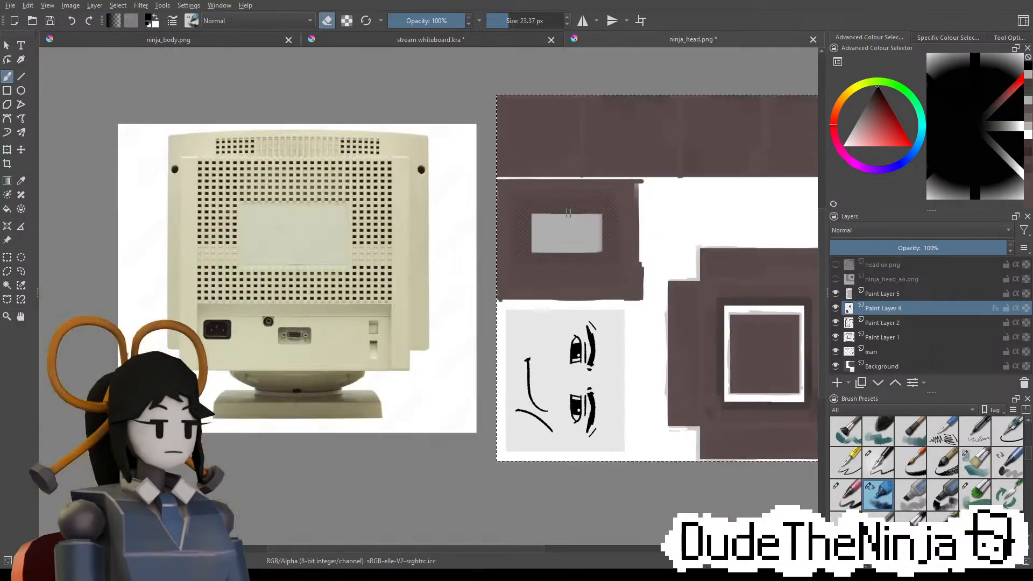
scroll(582, 249, up, 3)
scroll(404, 260, down, 3)
scroll(406, 260, up, 3)
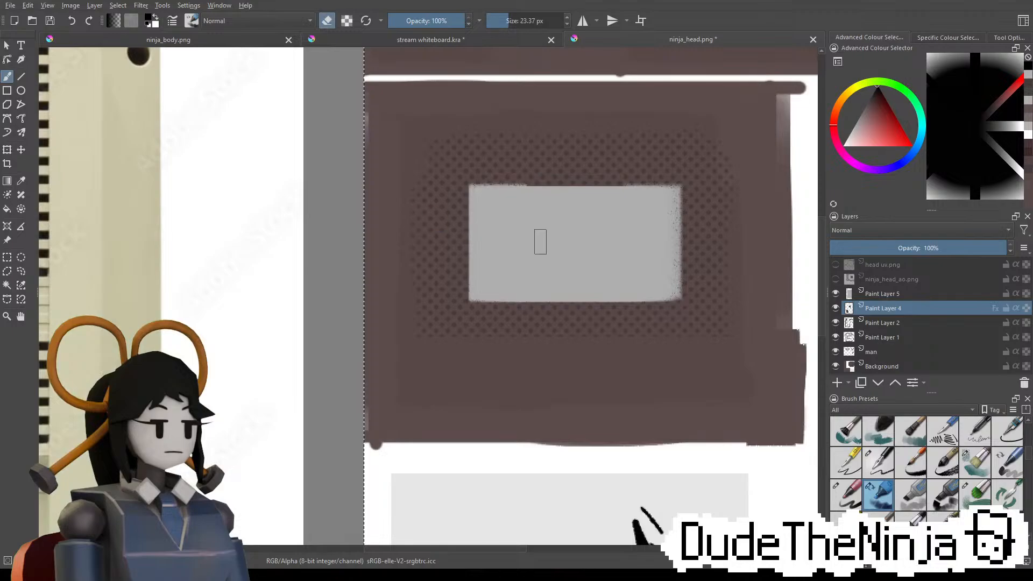
click(952, 294)
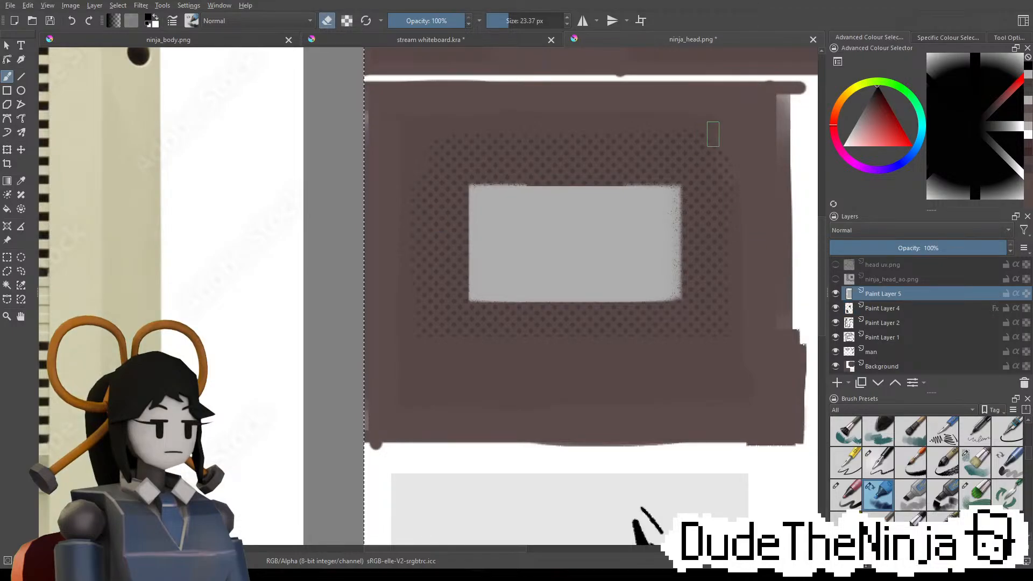
ctrl+click(751, 154)
drag(672, 235, 749, 244)
key(ctrl+z)
key(ctrl+z)
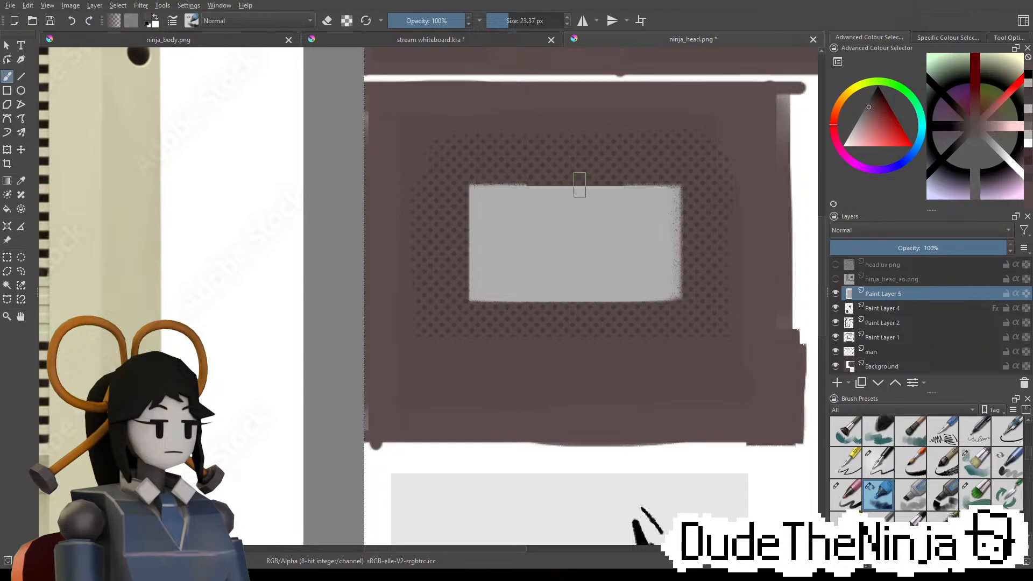
Paint straight brown lines on Paint Layer 4 around the gray label's edges, covering the dots directly next to it
key(Page_Down)
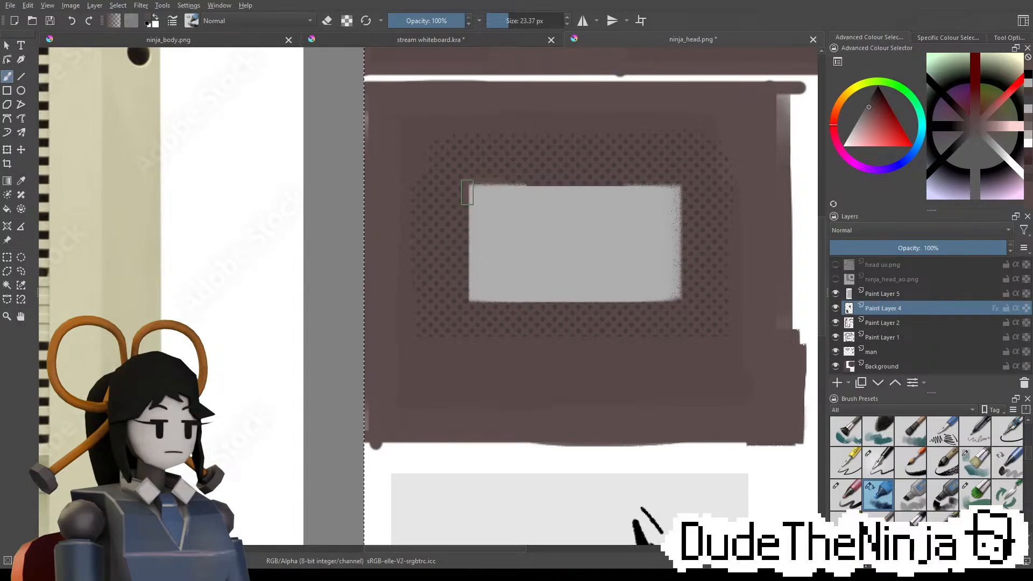
key(v)
mouse_move(471, 189)
mouse_down()
mouse_move(679, 194)
mouse_move(684, 295)
mouse_move(438, 307)
mouse_move(467, 297)
mouse_up()
key(b)
key(v)
key(b)
key(v)
key(b)
Draw a faint logo scribble, triangle symbol, text lines and small box on the label in Paint Layer 5, using a 4.29 px darker gray brush
shift+drag(545, 249, 591, 249)
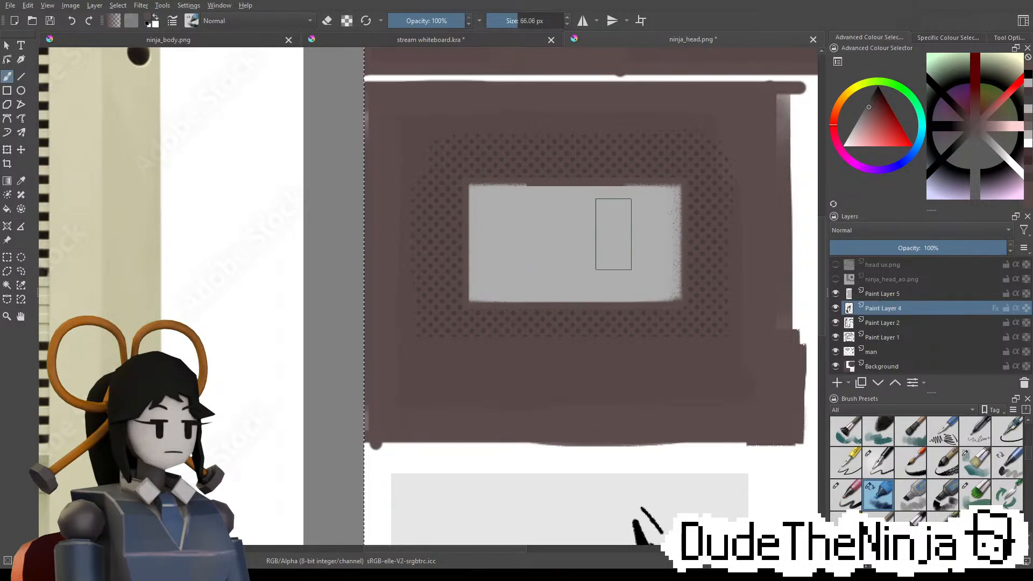
click(912, 292)
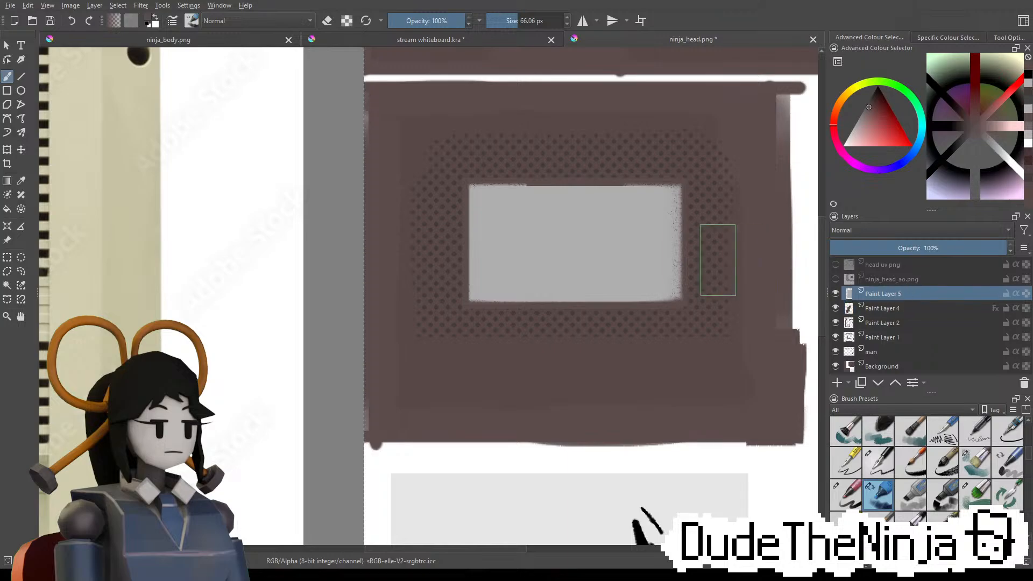
ctrl+drag(680, 186, 685, 180)
shift+drag(554, 225, 491, 206)
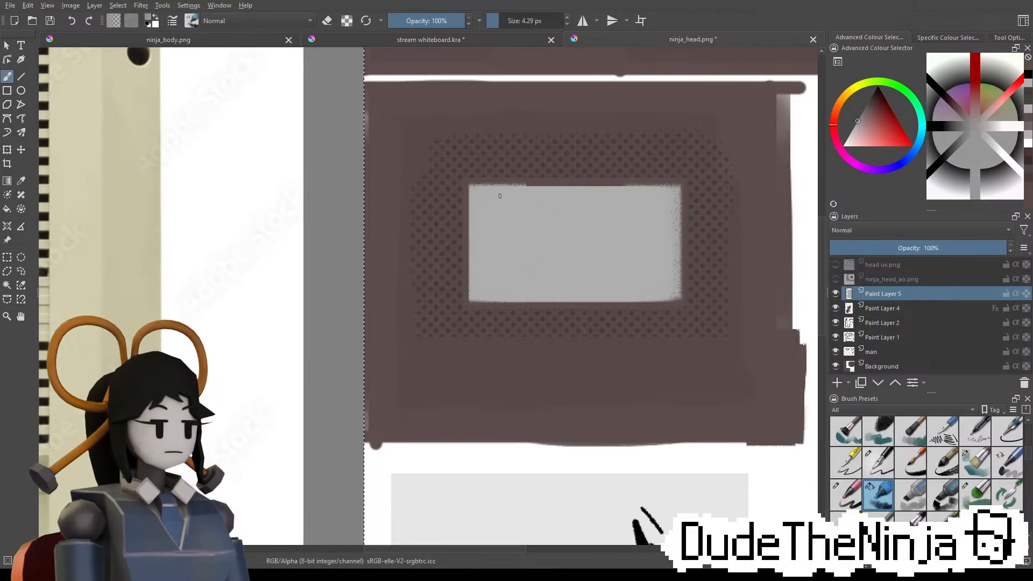
drag(507, 206, 493, 194)
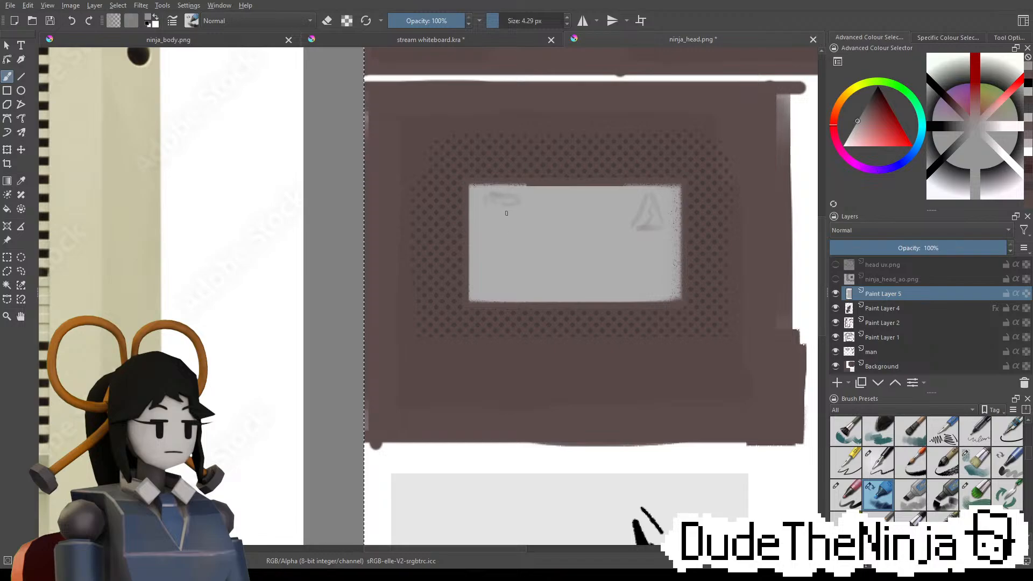
drag(484, 229, 563, 228)
middle_drag(609, 247, 565, 258)
scroll(561, 249, down, 2)
scroll(572, 279, up, 2)
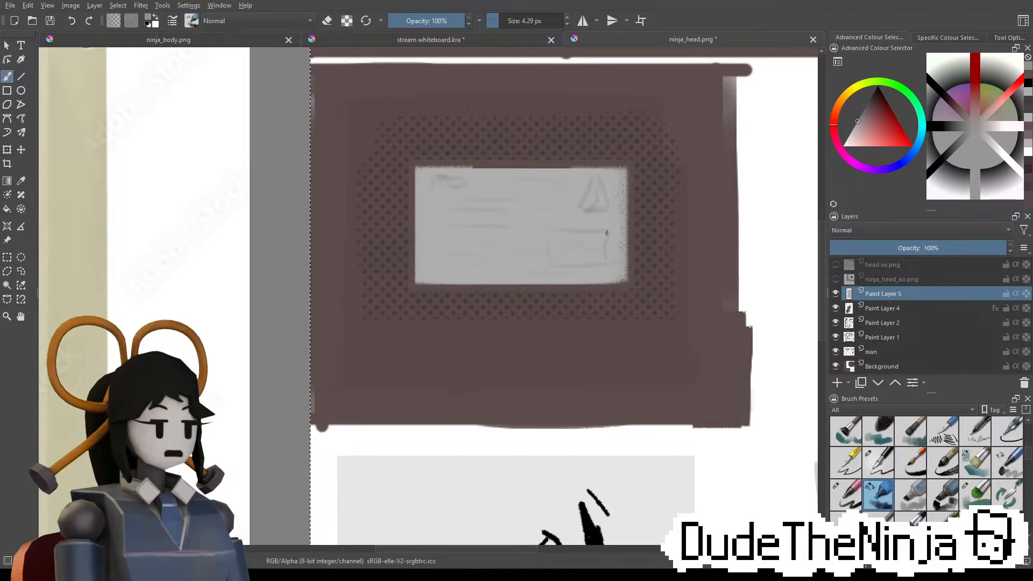
Erase worn chips out of the gray label's corners and lower edge, using the 48.06 px brush and a rougher 22.37 px preset
key(e)
mouse_move(585, 261)
mouse_down()
mouse_move(641, 266)
mouse_move(585, 267)
mouse_move(636, 270)
mouse_move(616, 296)
mouse_move(634, 296)
mouse_up()
key(ctrl+z)
key(ctrl+z)
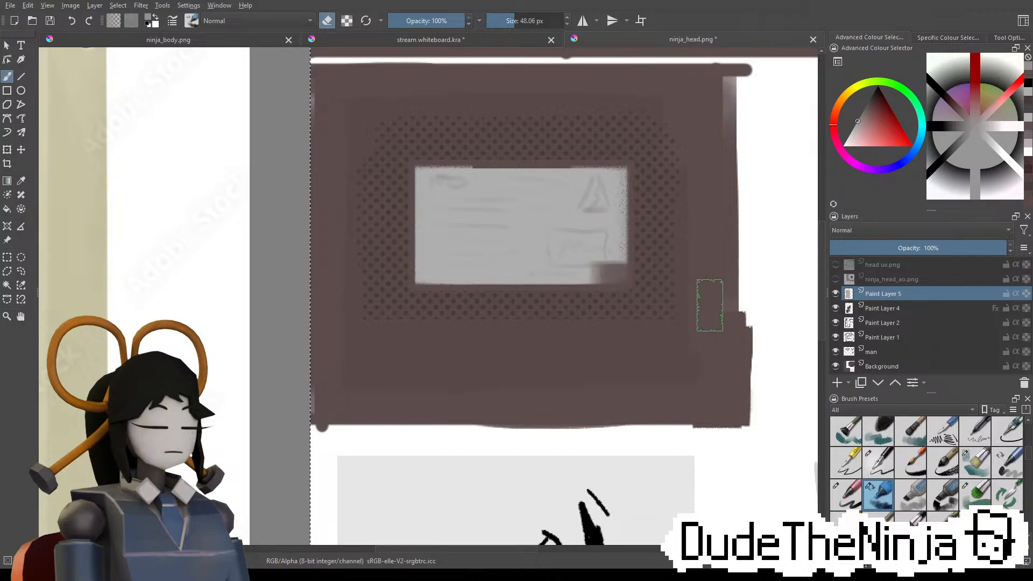
click(973, 502)
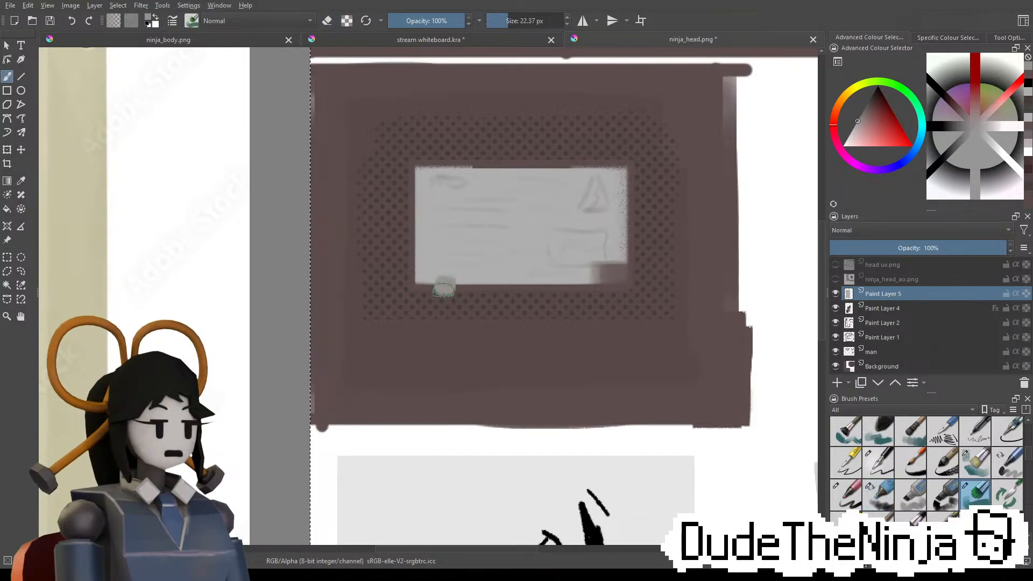
key(e)
drag(444, 285, 430, 279)
key(ctrl+z)
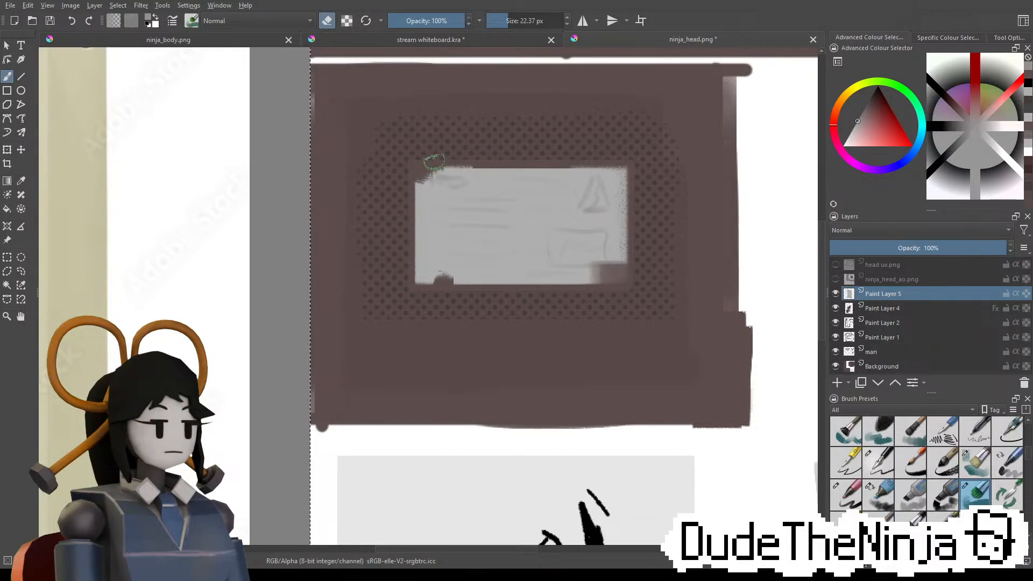
Strengthen the label's triangle symbol with the brush at 4.62 px, try a filled square in the small box, and undo the last strokes
key(e)
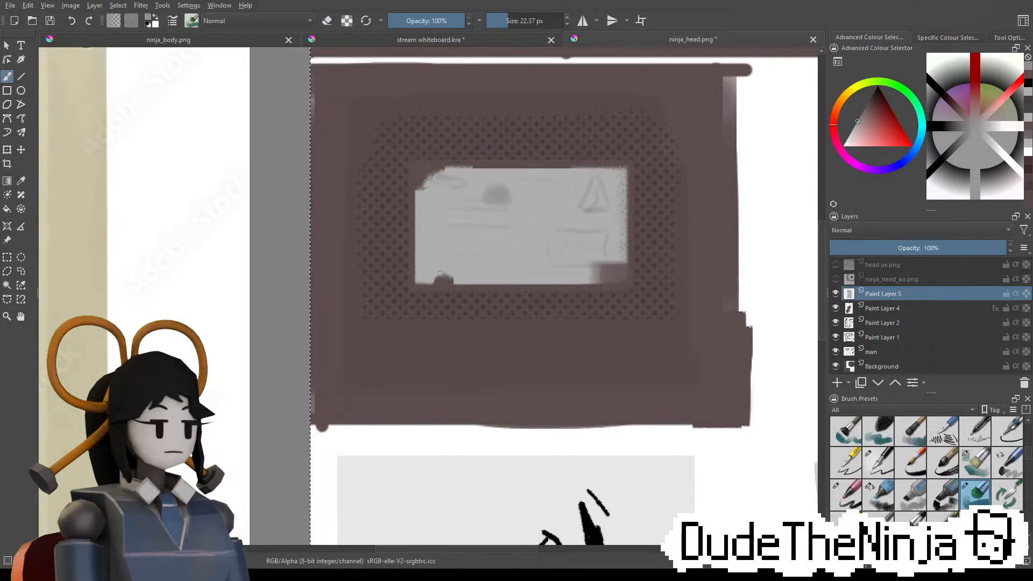
mouse_move(592, 211)
shift+mouse_down()
mouse_move(580, 203)
mouse_move(609, 207)
shift+mouse_up()
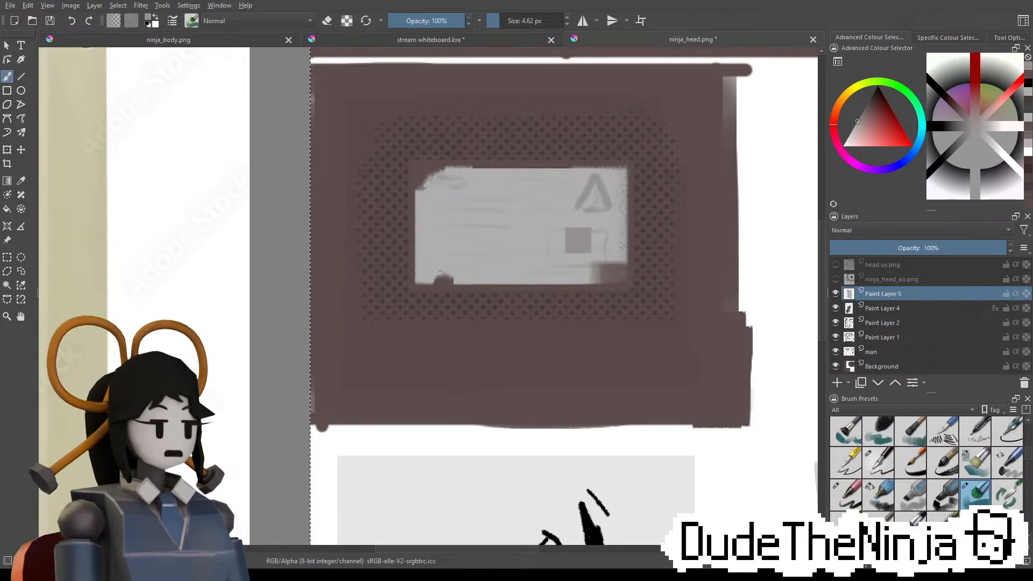
key(ctrl+z)
key(ctrl+z)
Show the ninja_head_ao.png layer and check the texture against the head UV layout, hiding the UV layer again
scroll(573, 201, down, 4)
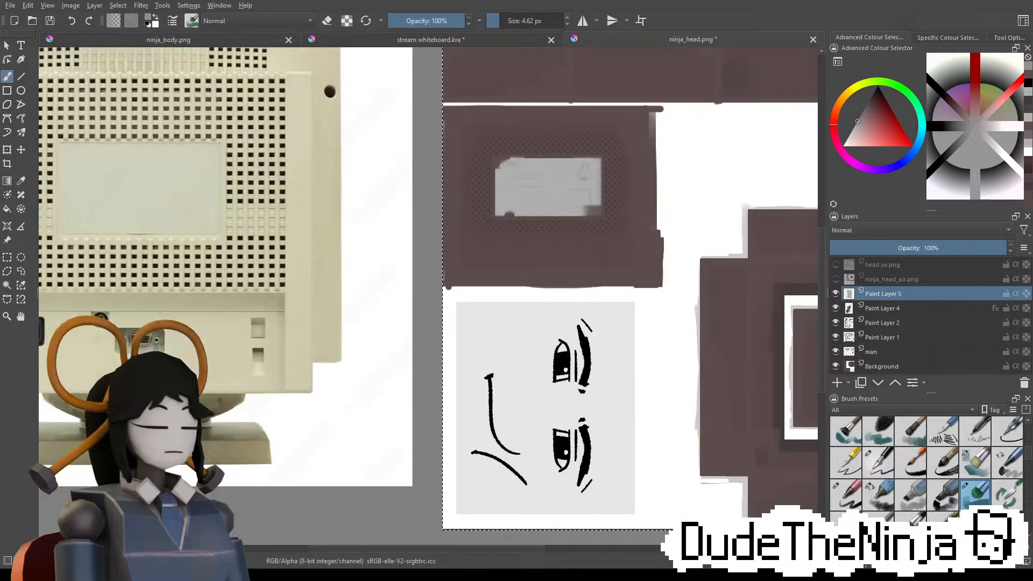
scroll(594, 135, up, 2)
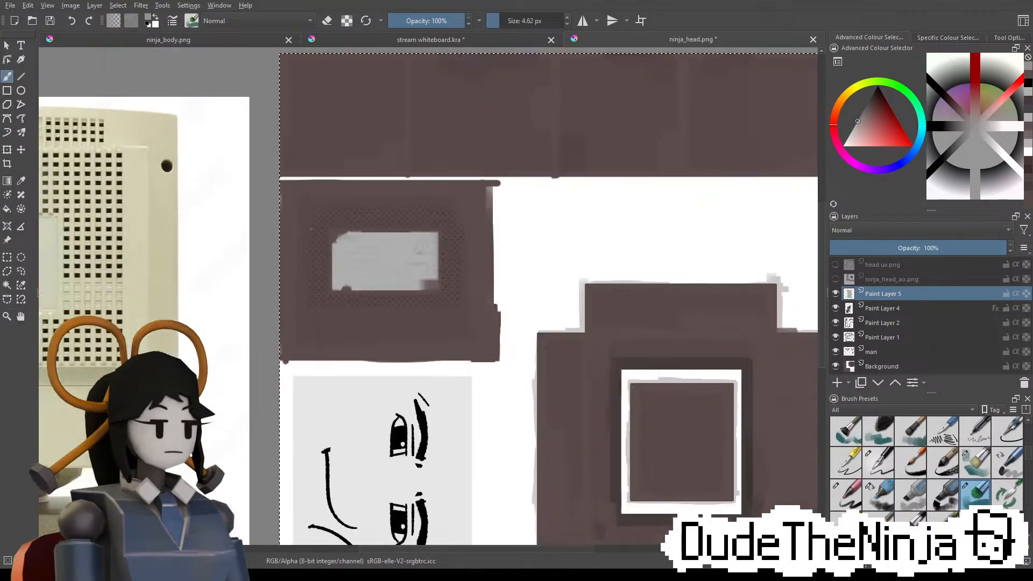
scroll(498, 239, down, 1)
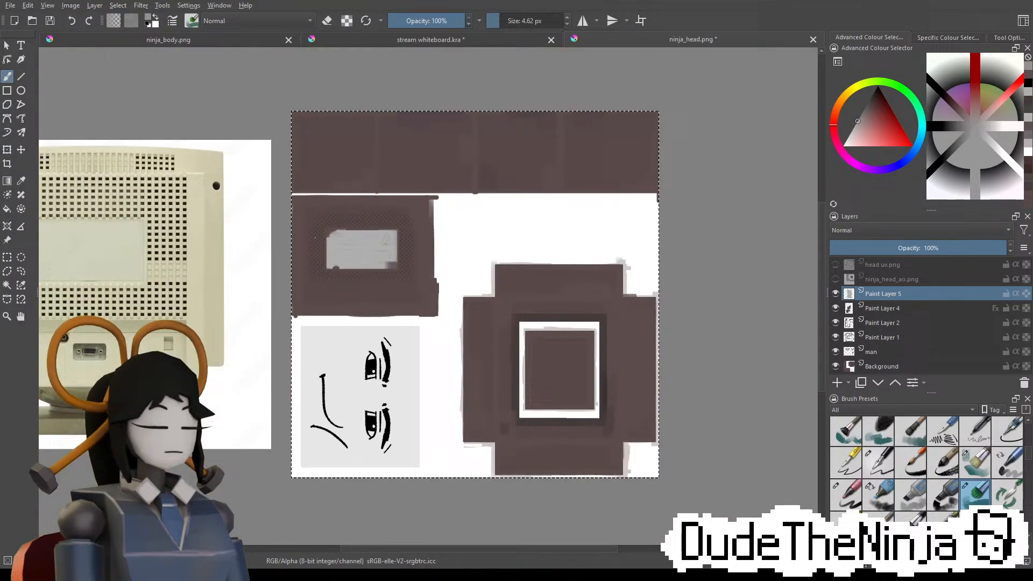
click(836, 279)
click(836, 265)
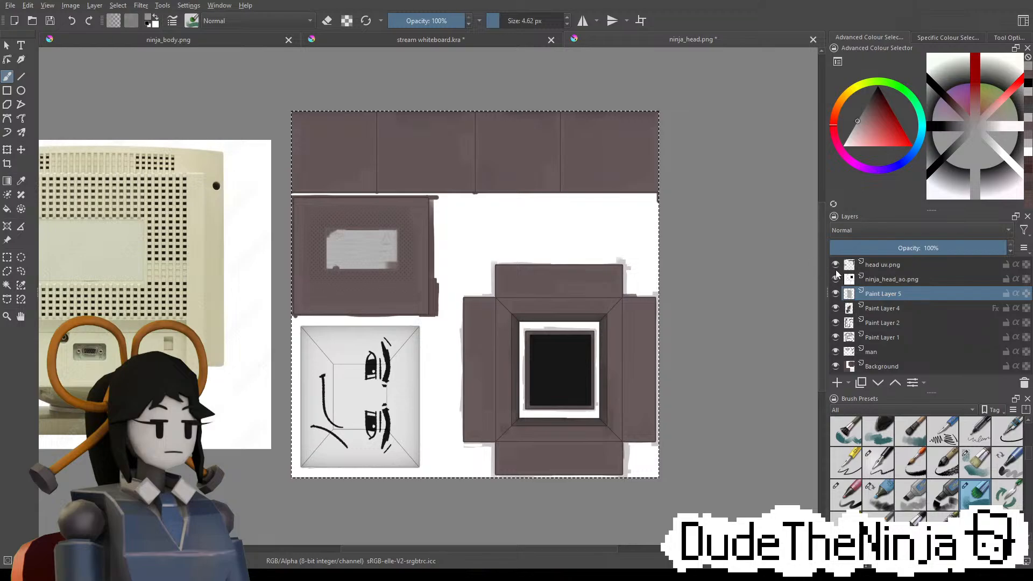
click(836, 264)
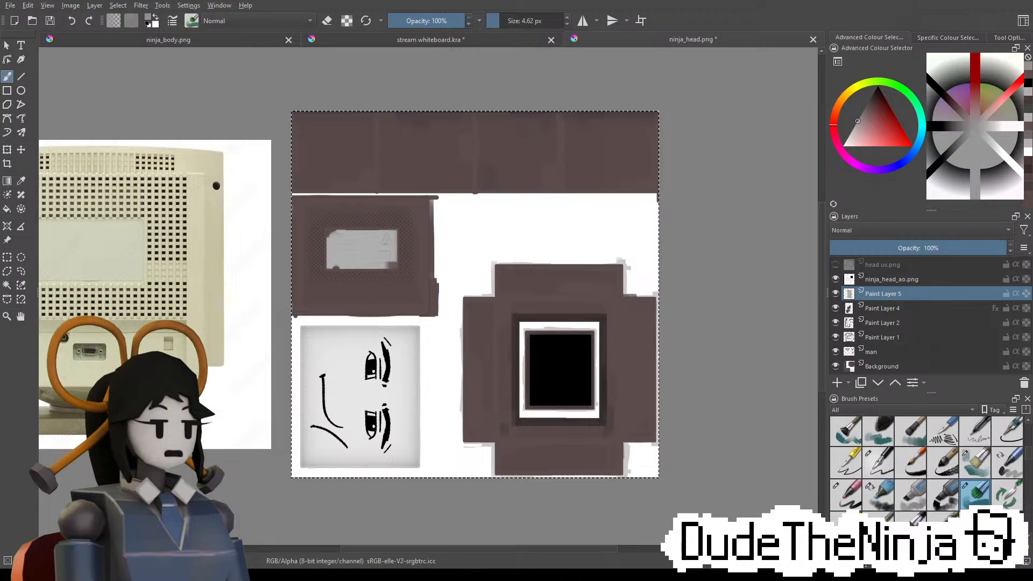
Switch to Blender, leave Edit Mode, and add ninja_head.png as an image texture node in the ninja_head material
key(alt+Tab)
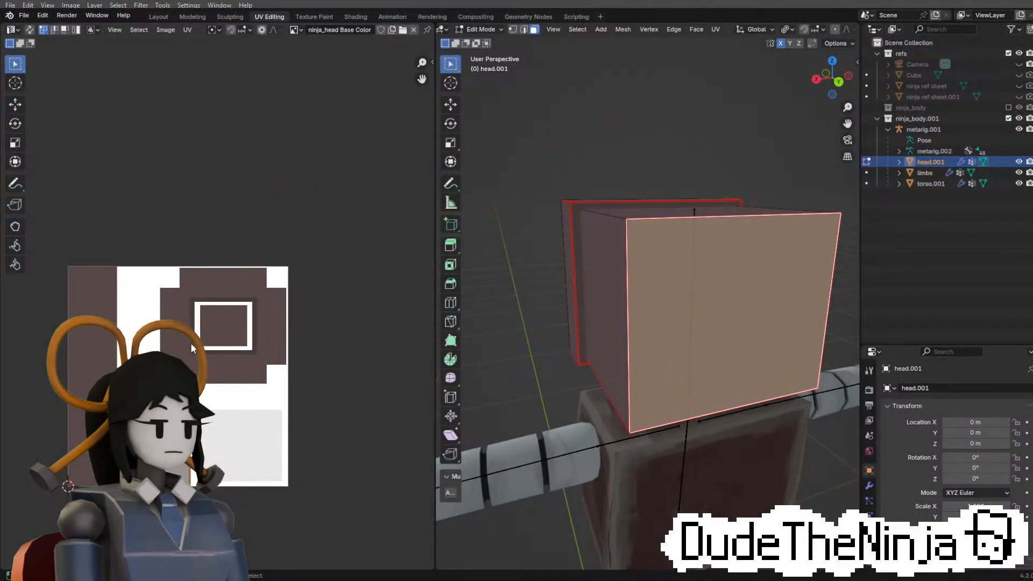
key(Tab)
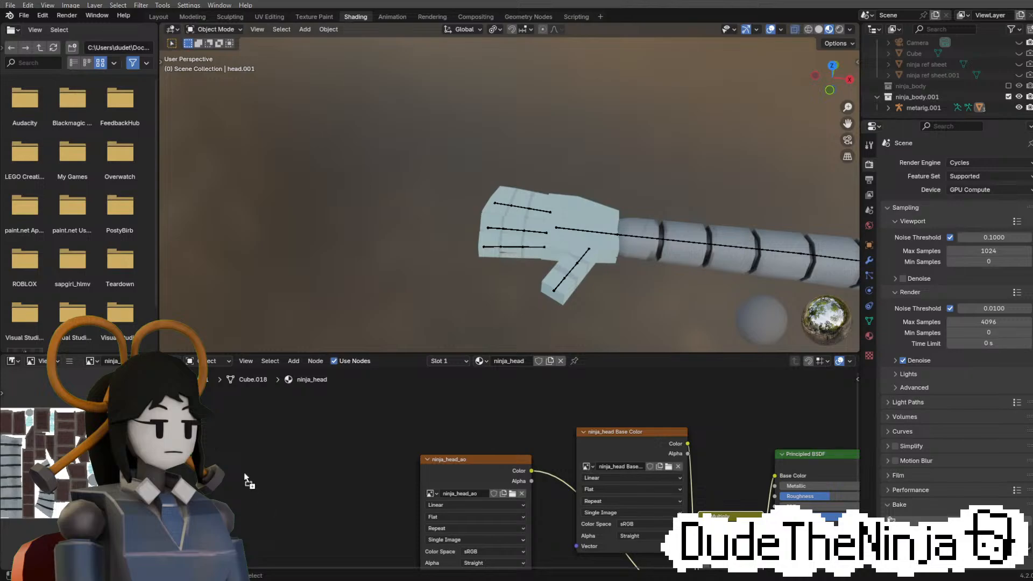
drag(244, 474, 218, 455)
scroll(633, 498, down, 2)
middle_drag(706, 494, 688, 424)
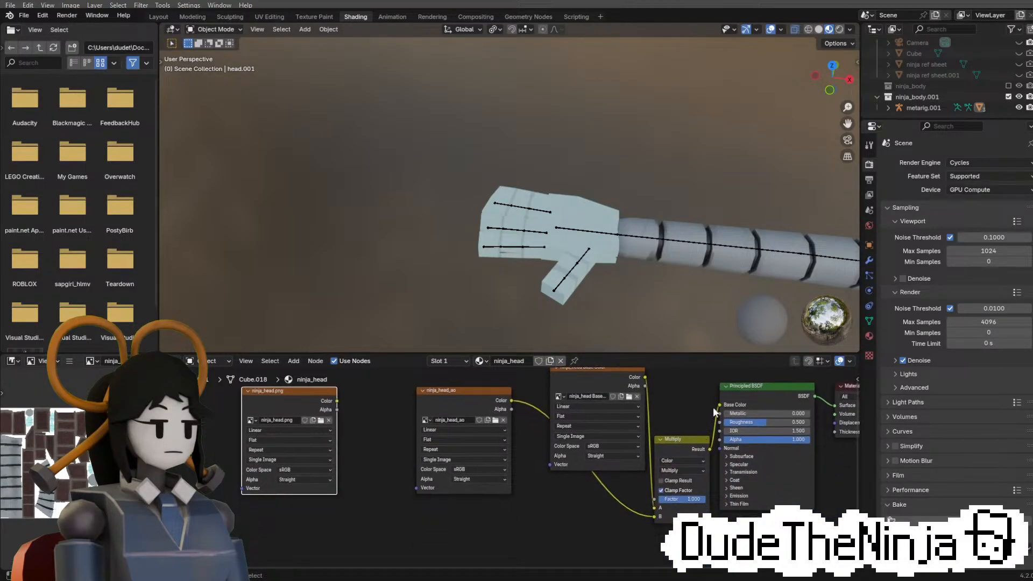
Detach the Multiply node from the Principled BSDF and connect the ninja_head.png Color output to Base Color
drag(719, 405, 713, 411)
drag(690, 446, 491, 516)
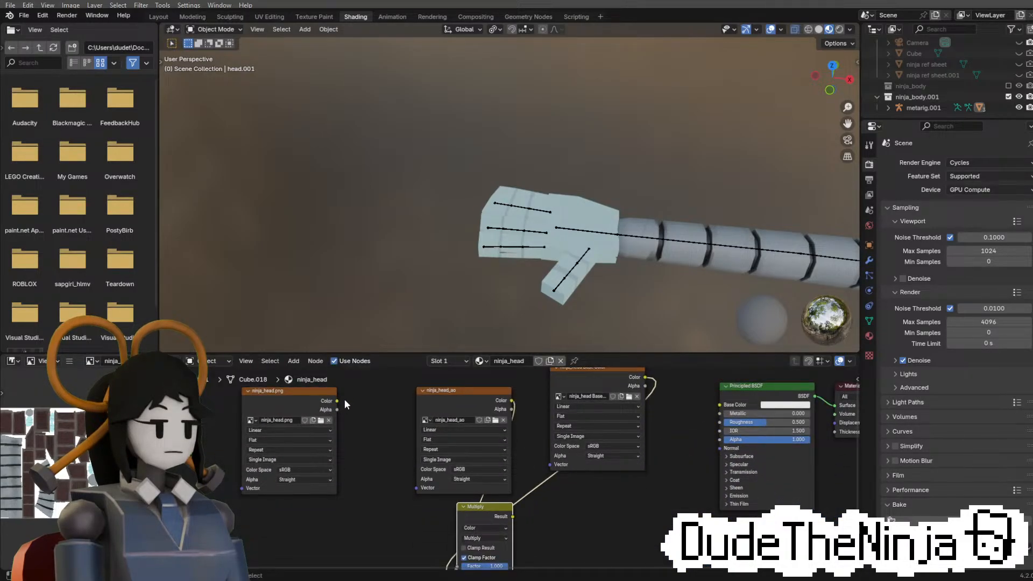
drag(337, 401, 721, 405)
Examine the painted label and vent pattern on the back of the textured head
shift+middle_drag(590, 269, 567, 279)
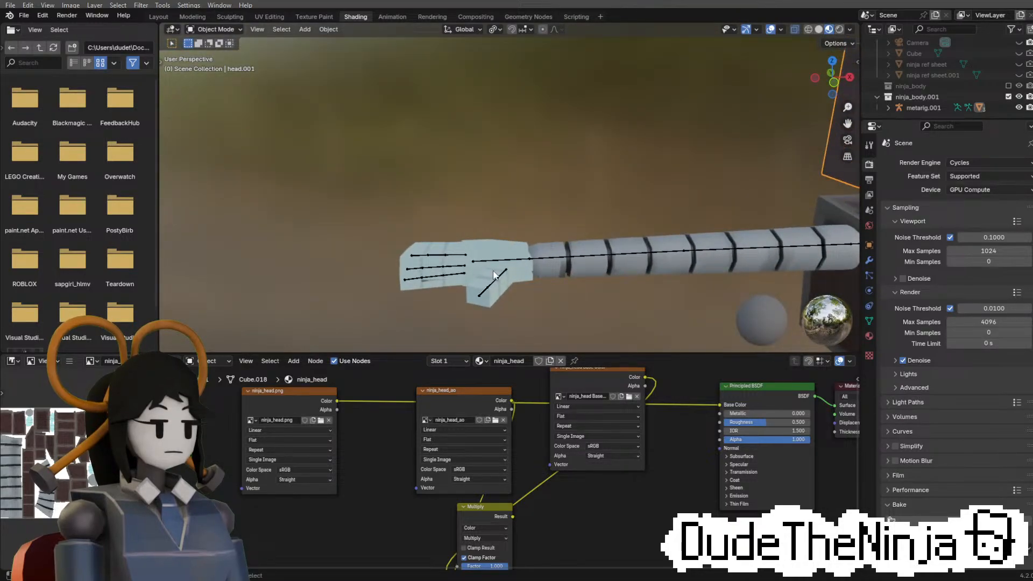
shift+middle_drag(584, 248, 531, 269)
shift+middle_drag(614, 264, 566, 264)
shift+middle_drag(627, 230, 384, 270)
middle_drag(472, 230, 112, 8)
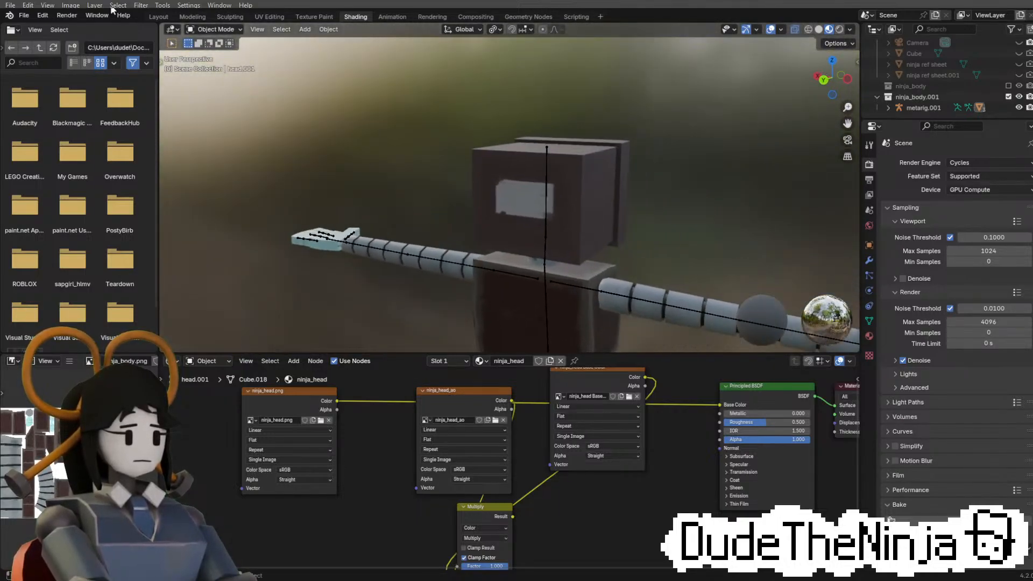
View the front of the head and its screen face in the Layout workspace with Material Preview shading
click(158, 16)
shift+middle_drag(438, 224, 468, 373)
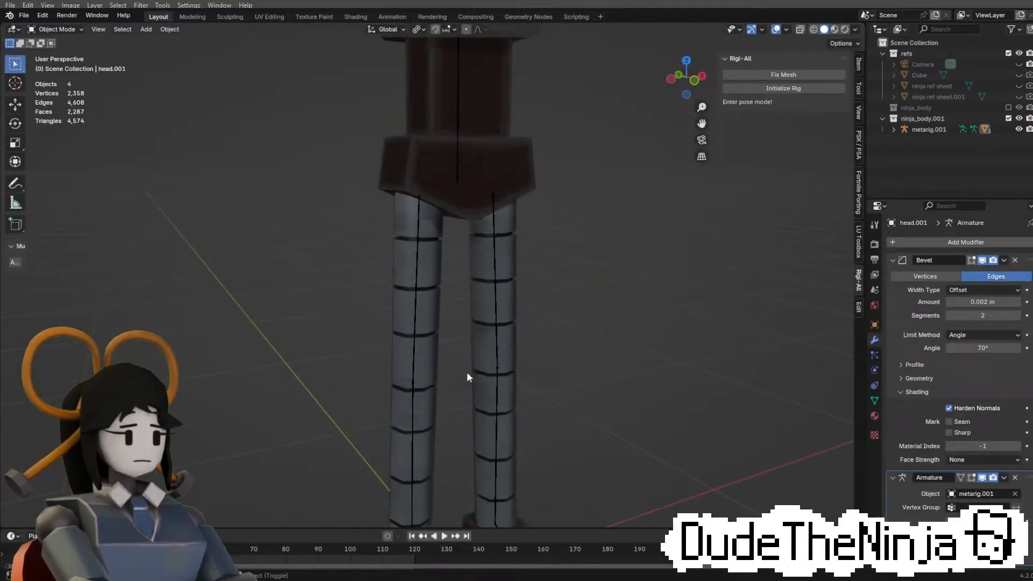
click(842, 29)
click(821, 29)
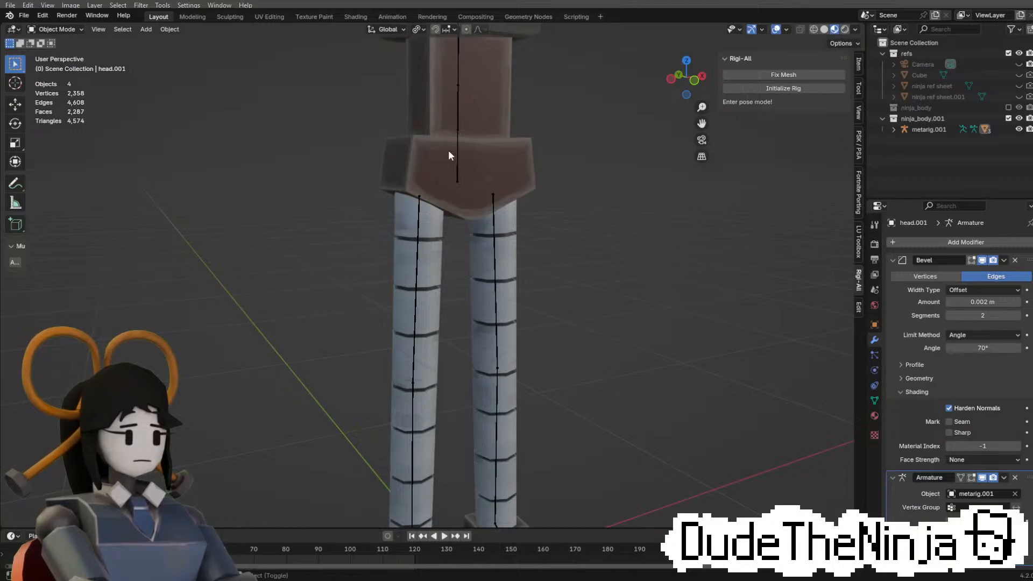
shift+middle_drag(541, 140, 576, 409)
middle_drag(576, 409, 678, 255)
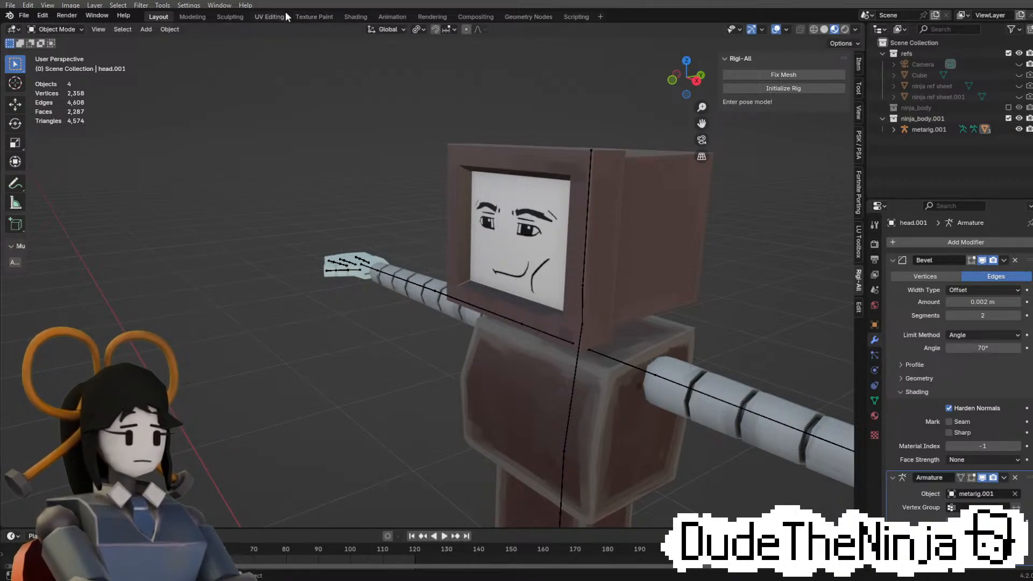
Check ninja_head.png in the UV Editing workspace and set the Layout viewport to Solid shading with flat lighting
click(269, 16)
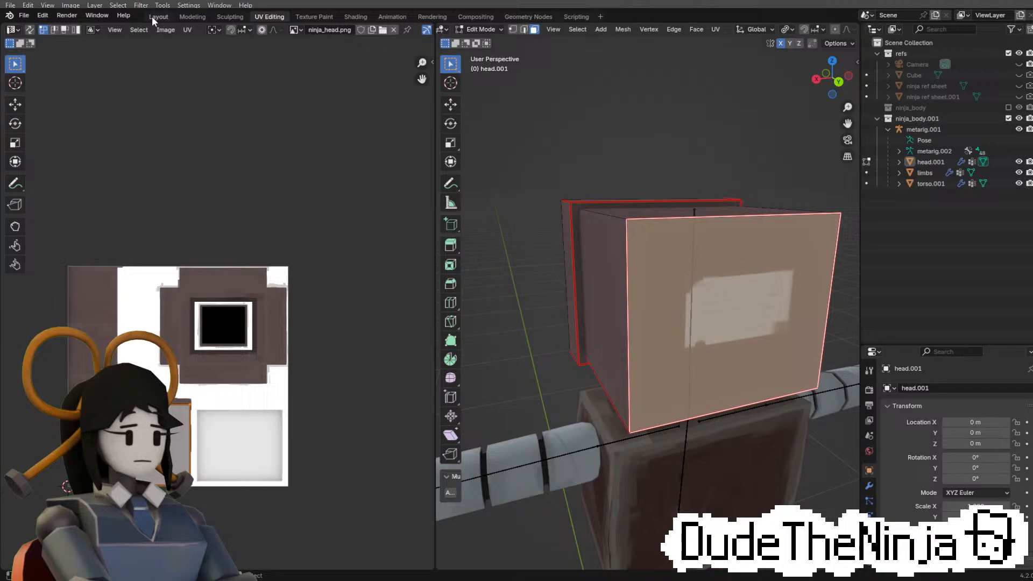
click(158, 17)
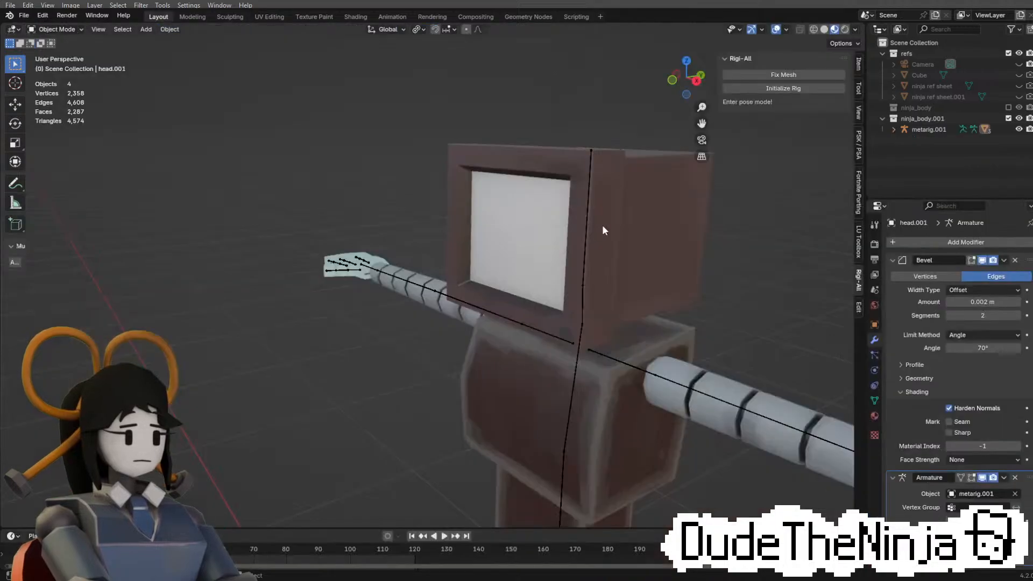
middle_drag(603, 227, 570, 215)
click(825, 31)
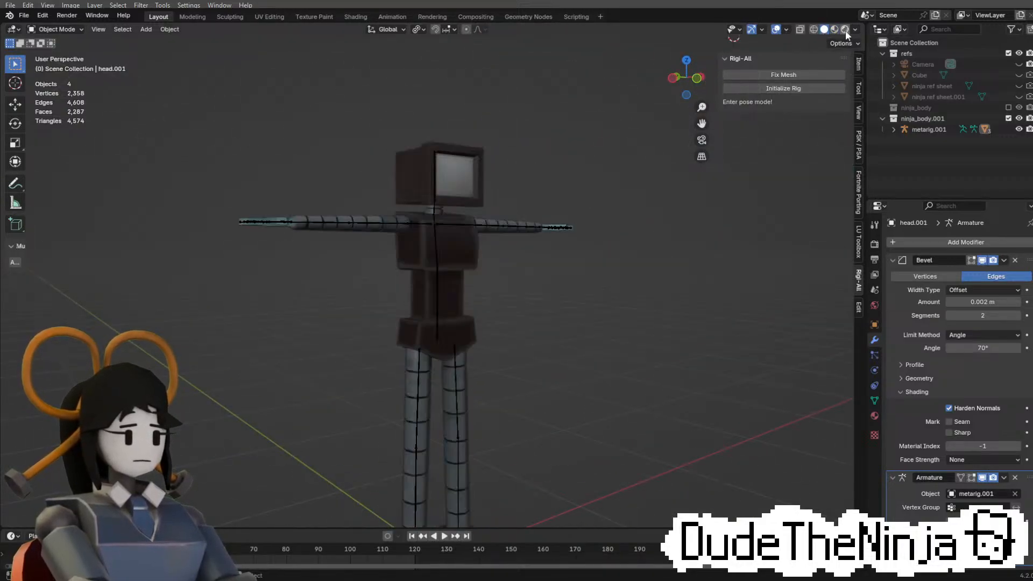
click(856, 31)
click(884, 82)
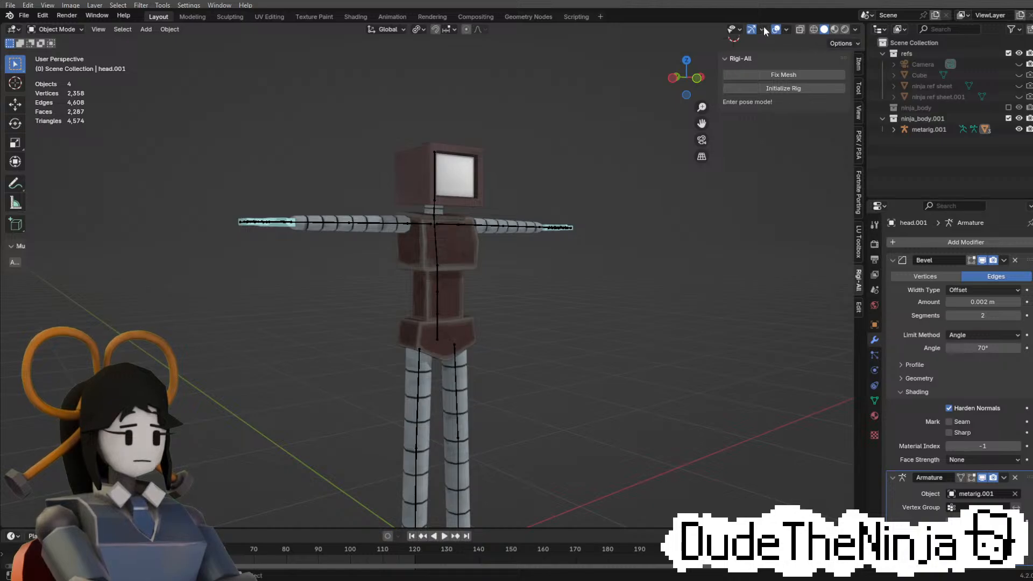
Hide the metarig.001 armature and view the full textured ninja body without its bones
click(470, 225)
key(h)
shift+middle_drag(579, 321, 564, 263)
scroll(571, 259, down, 1)
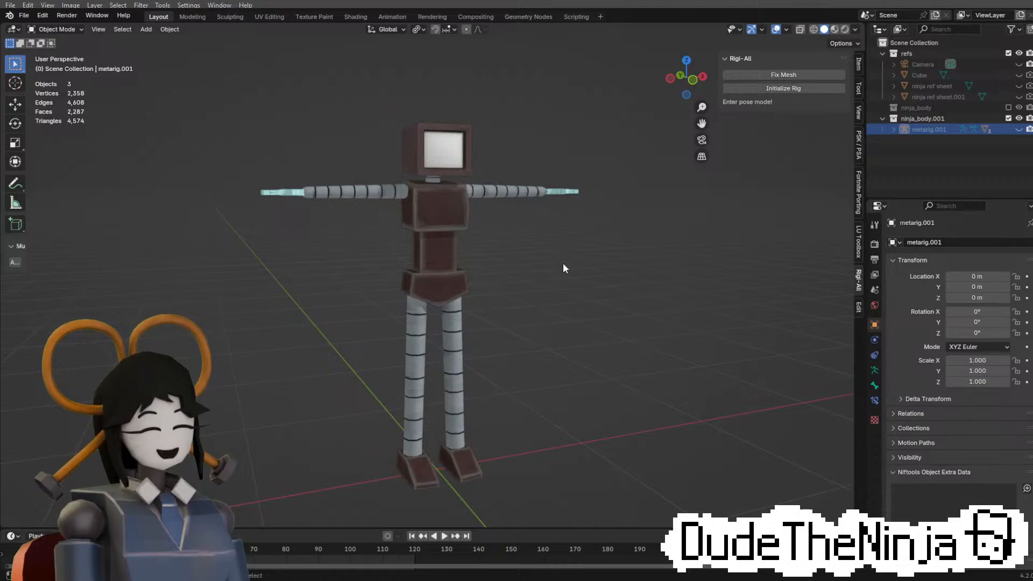
middle_drag(563, 263, 597, 291)
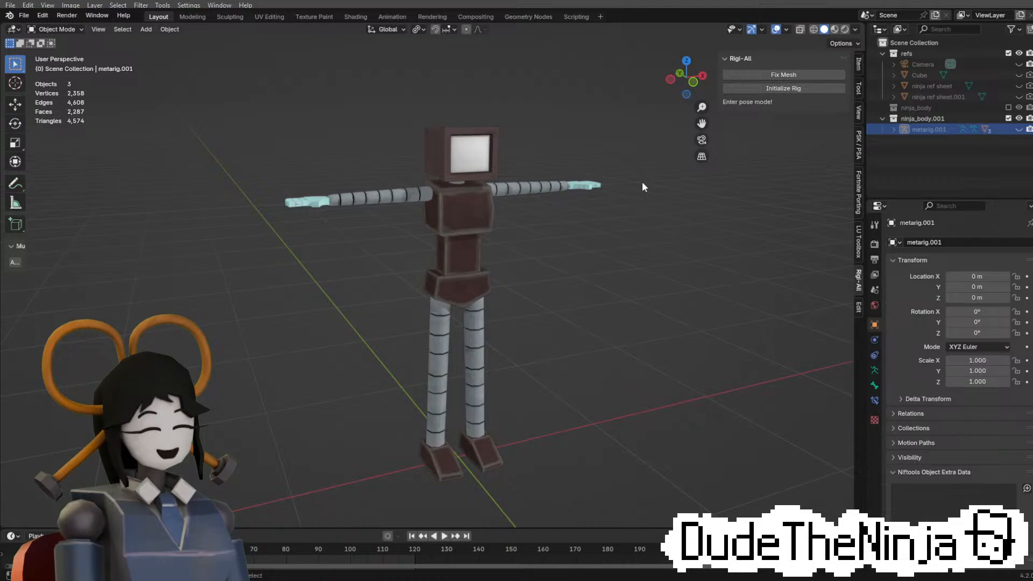